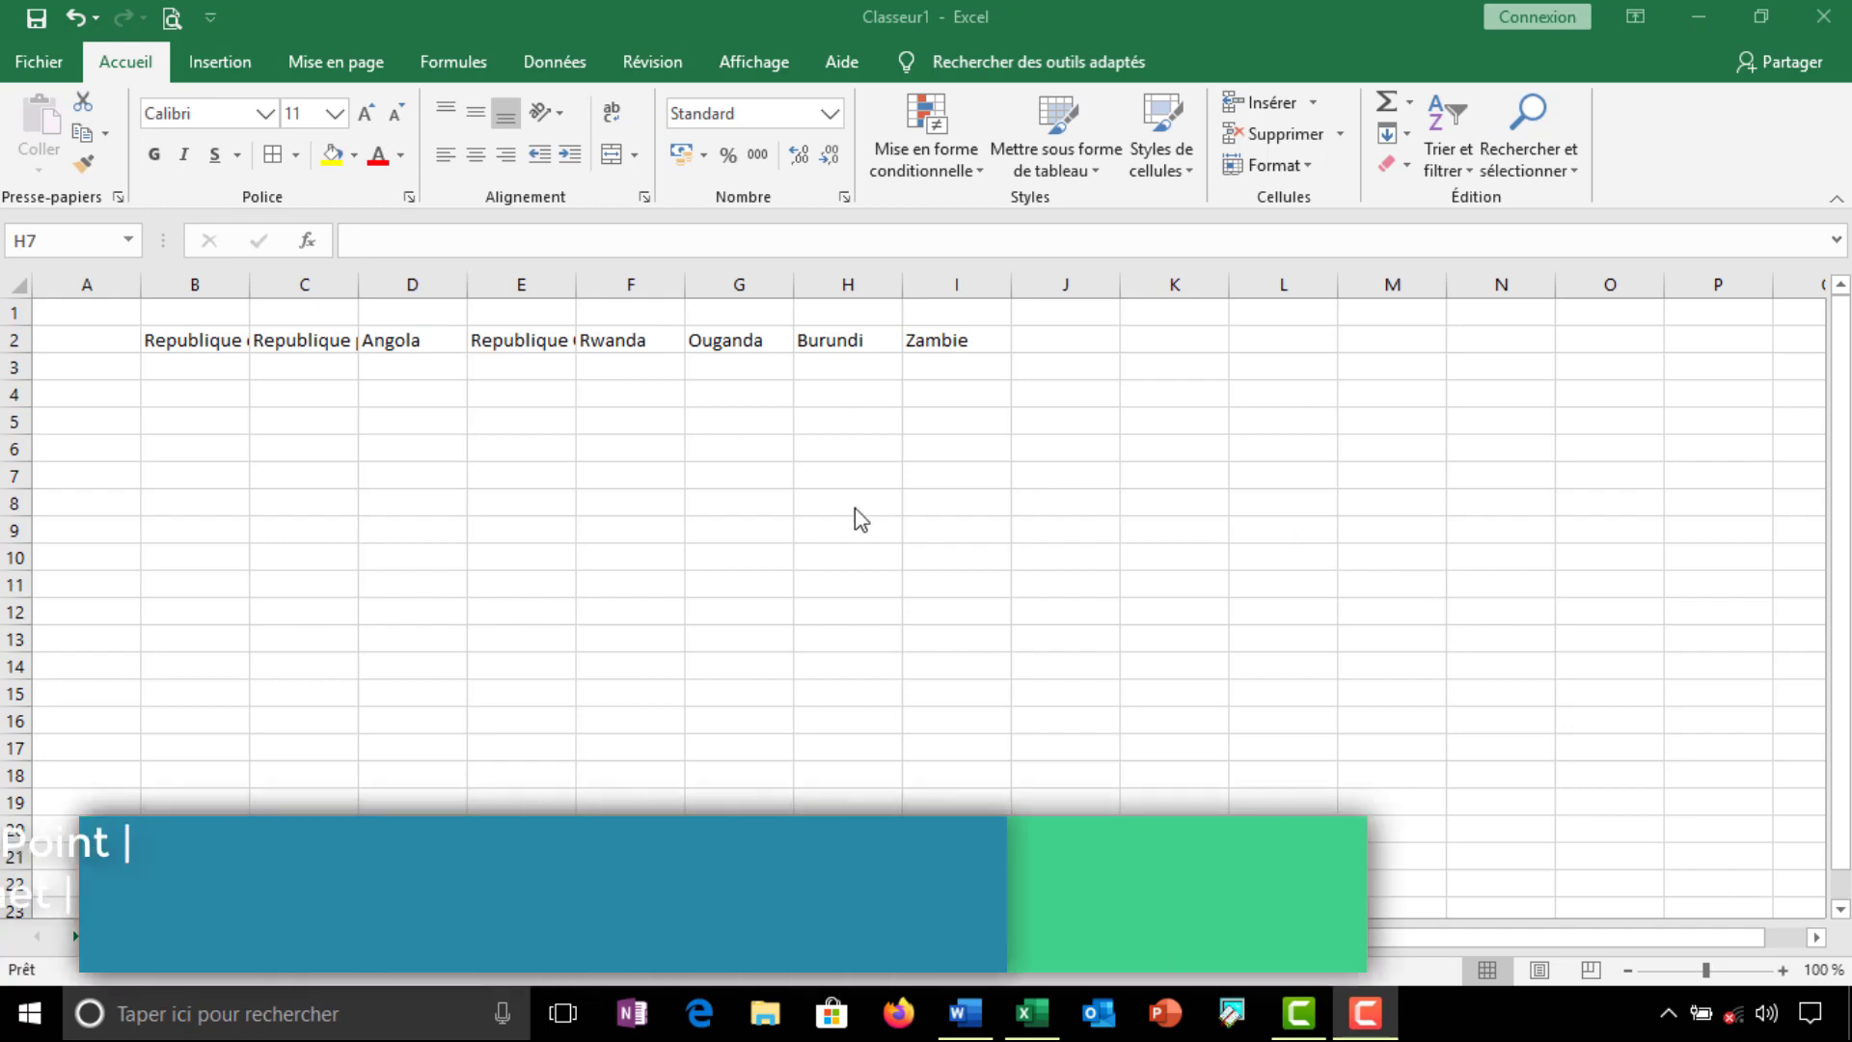
# Check the country names in B2 through I2, then widen column C and narrow it back partway
pyautogui.click(200, 339)
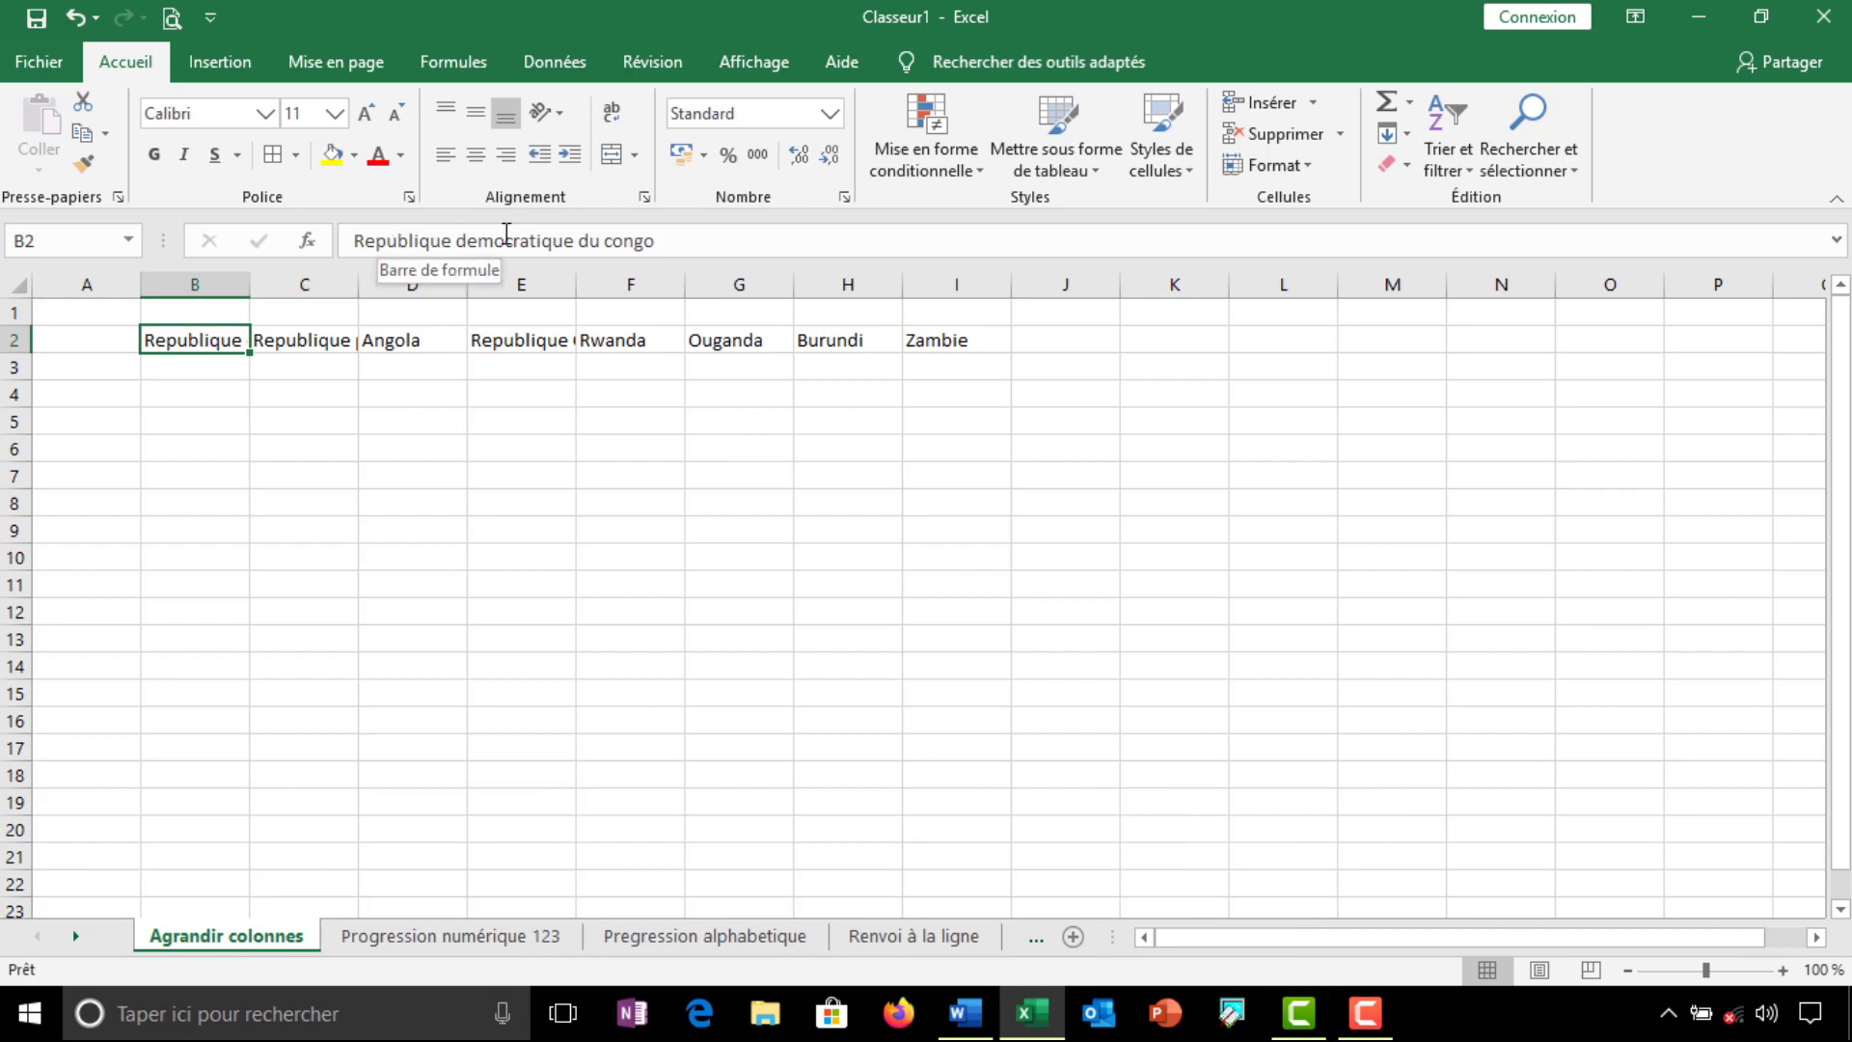
pyautogui.click(294, 339)
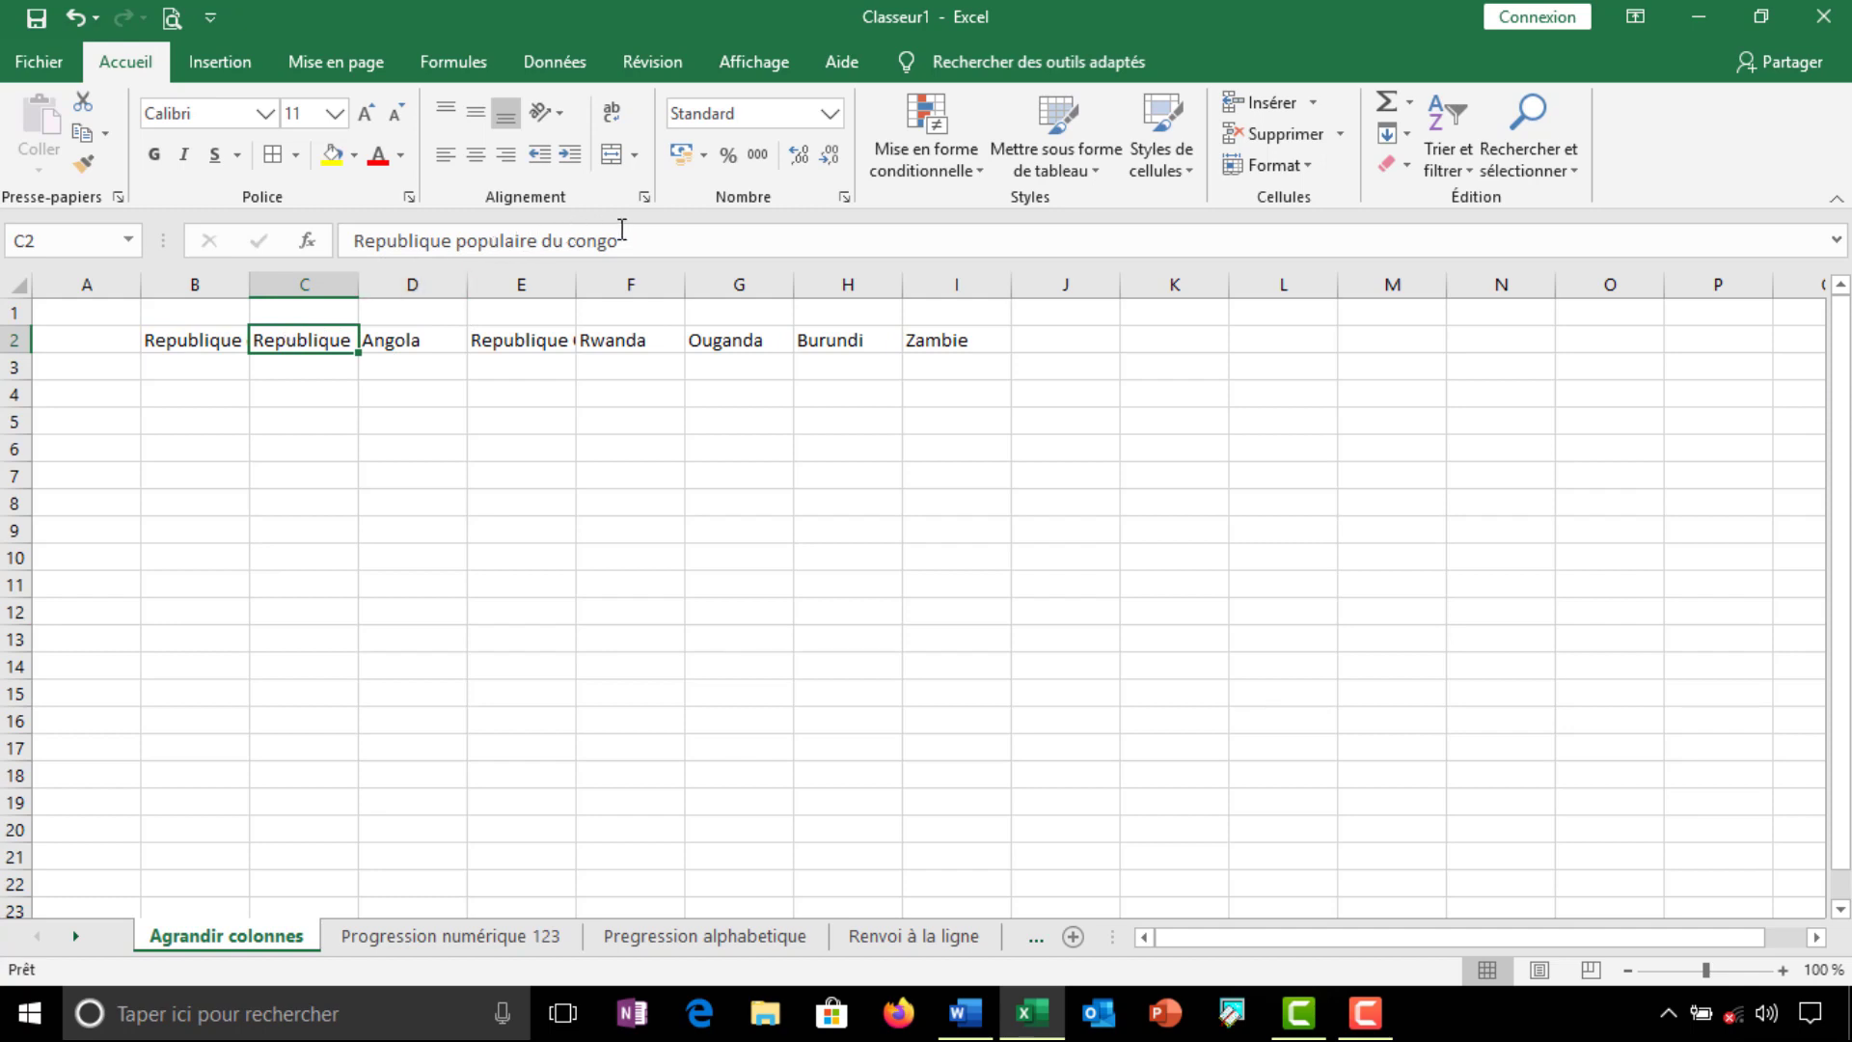
pyautogui.click(399, 348)
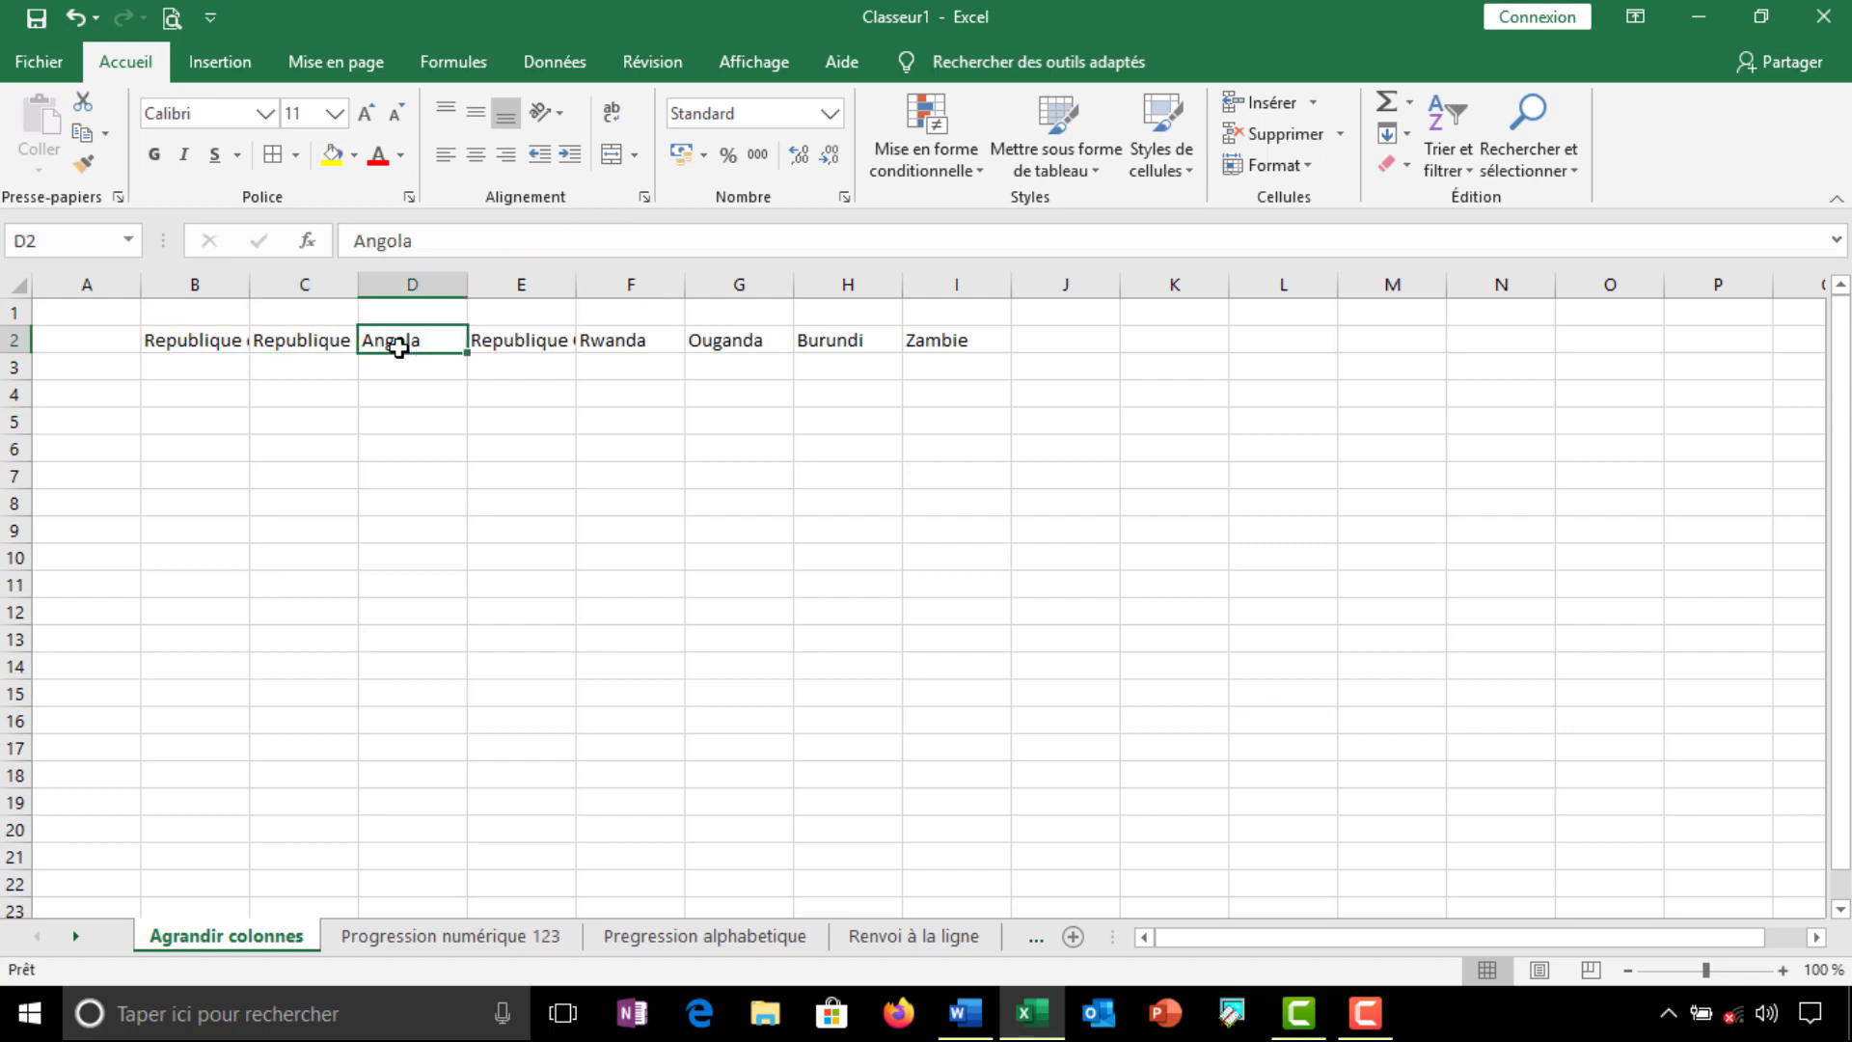
pyautogui.click(503, 340)
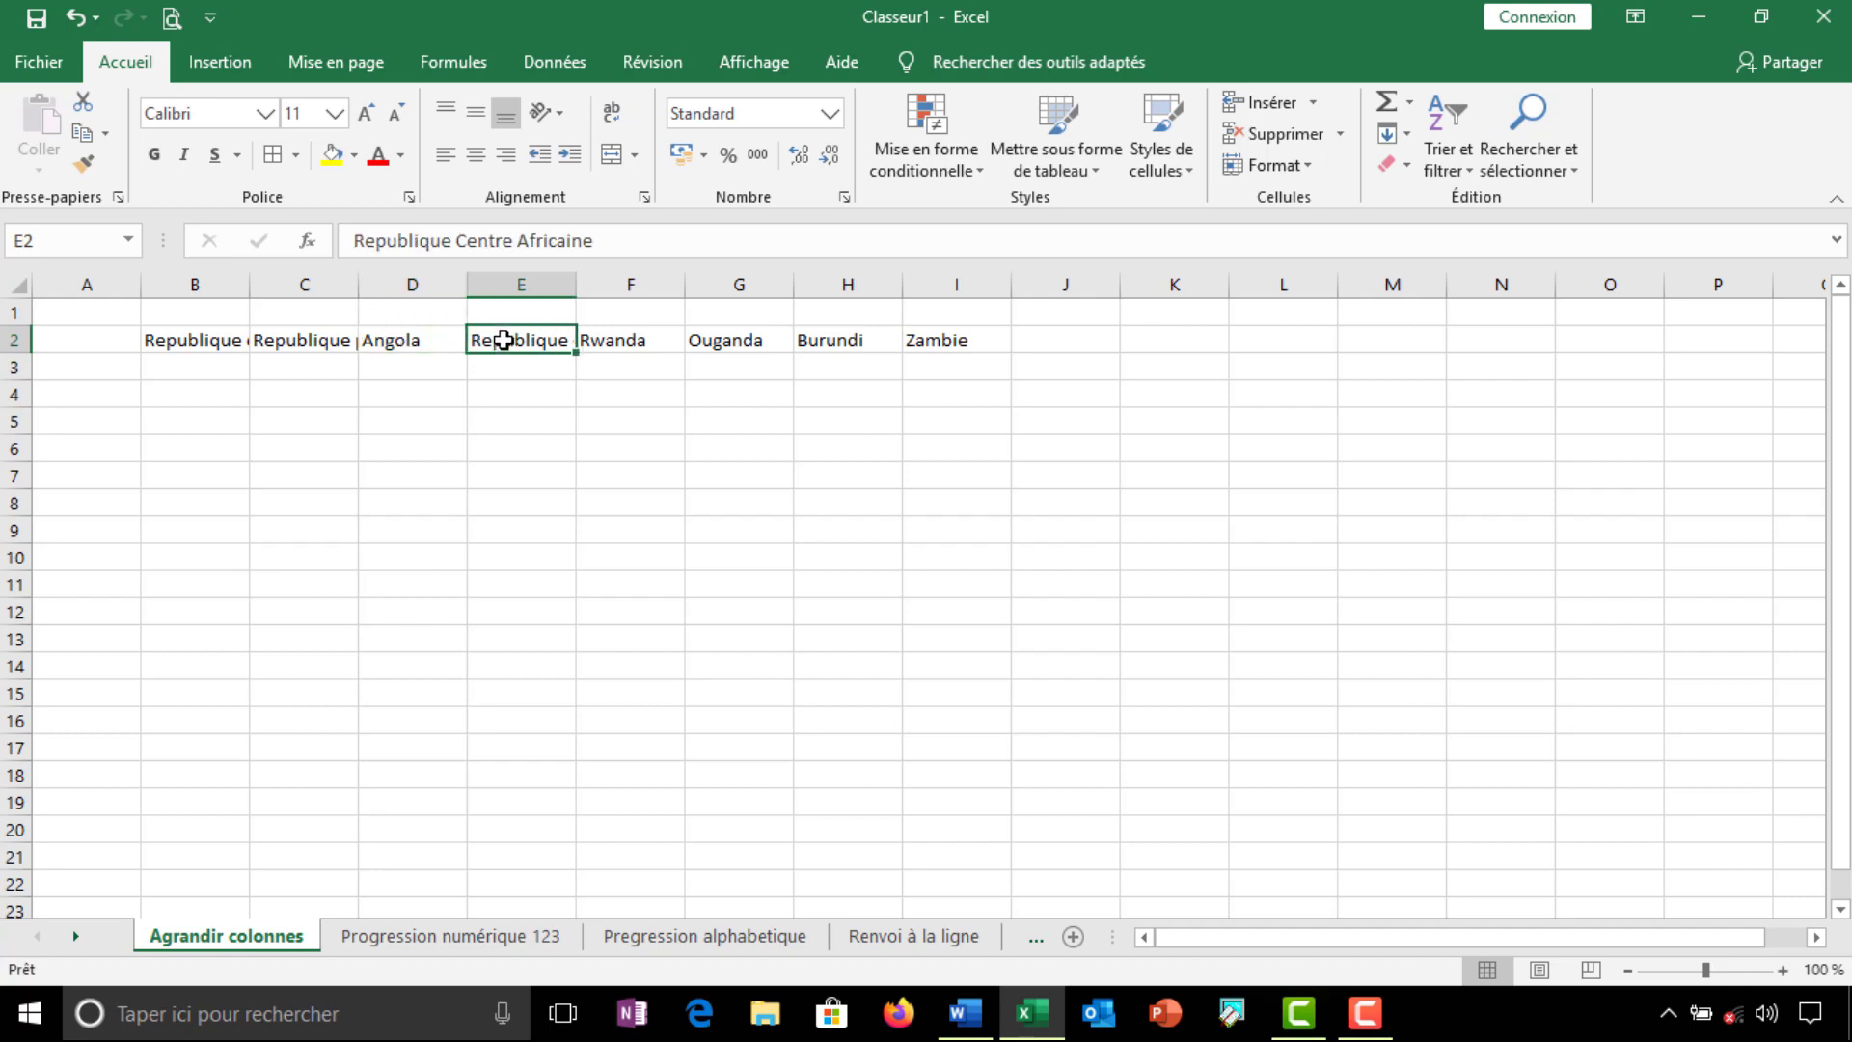
pyautogui.click(611, 340)
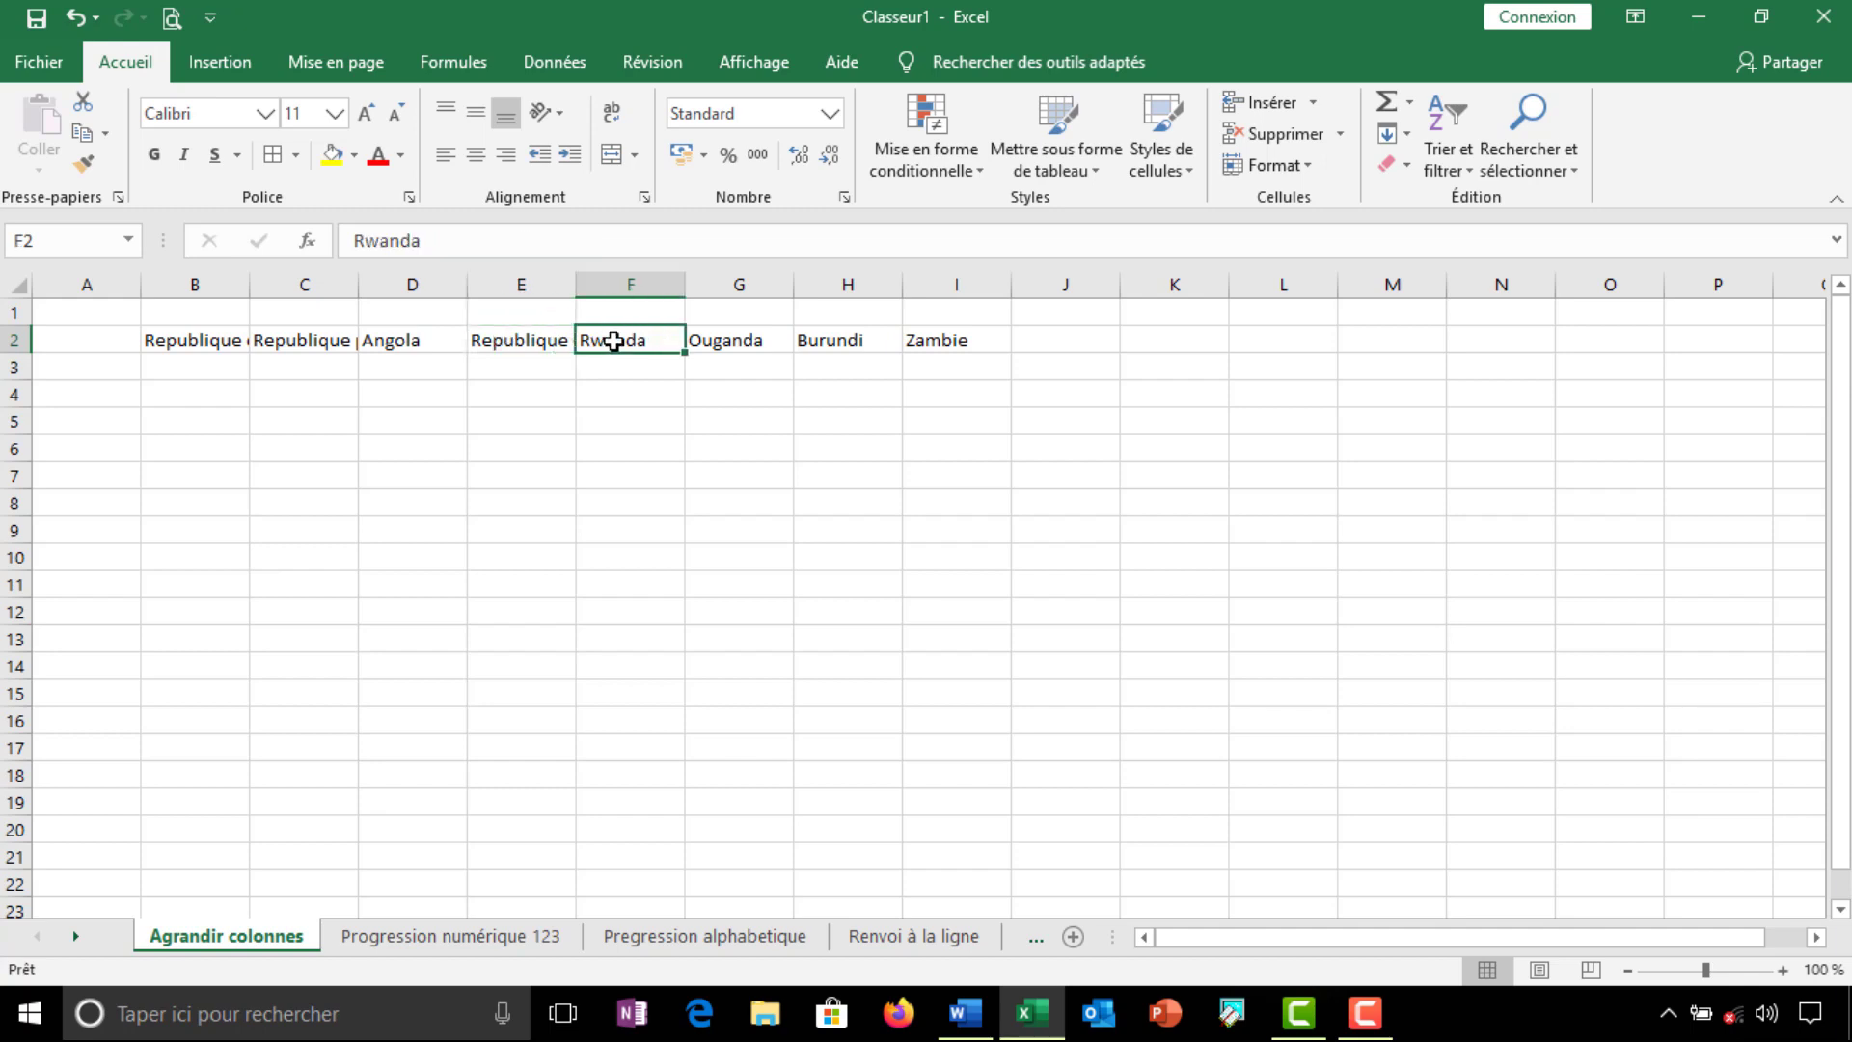
pyautogui.click(724, 339)
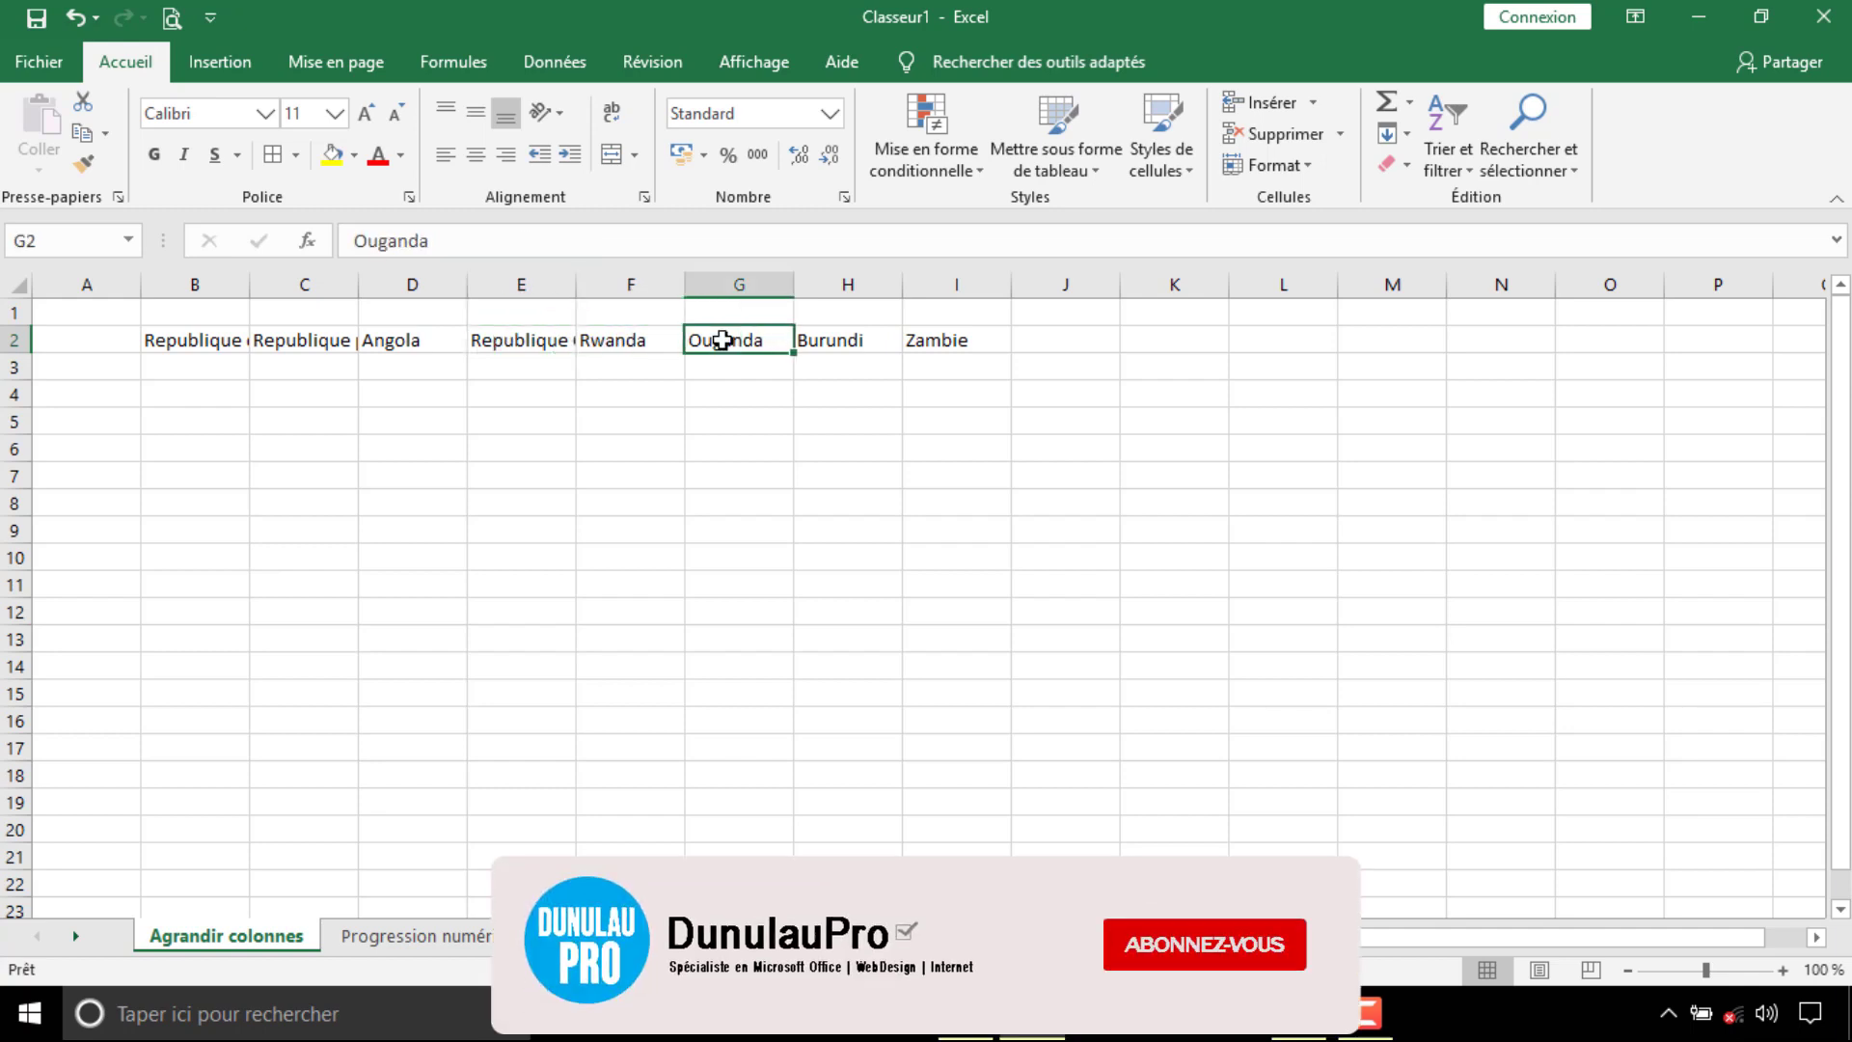
pyautogui.click(817, 340)
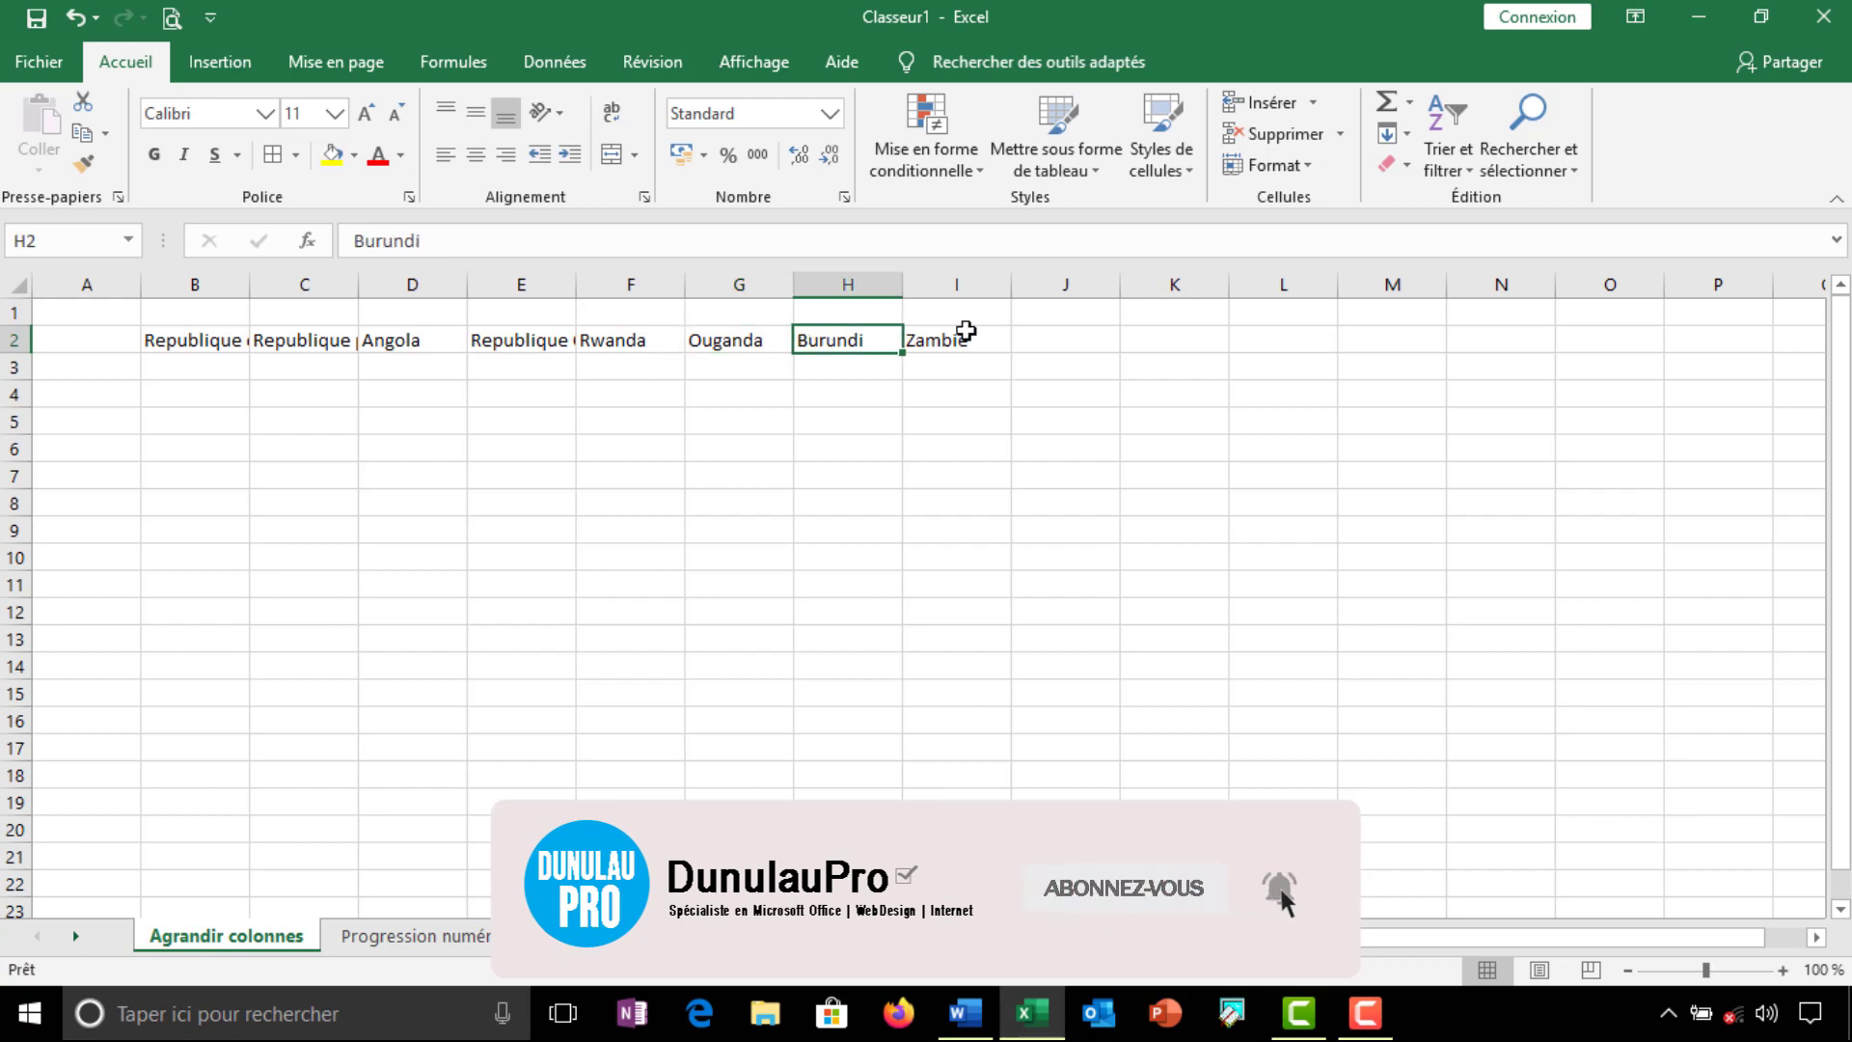
pyautogui.click(957, 341)
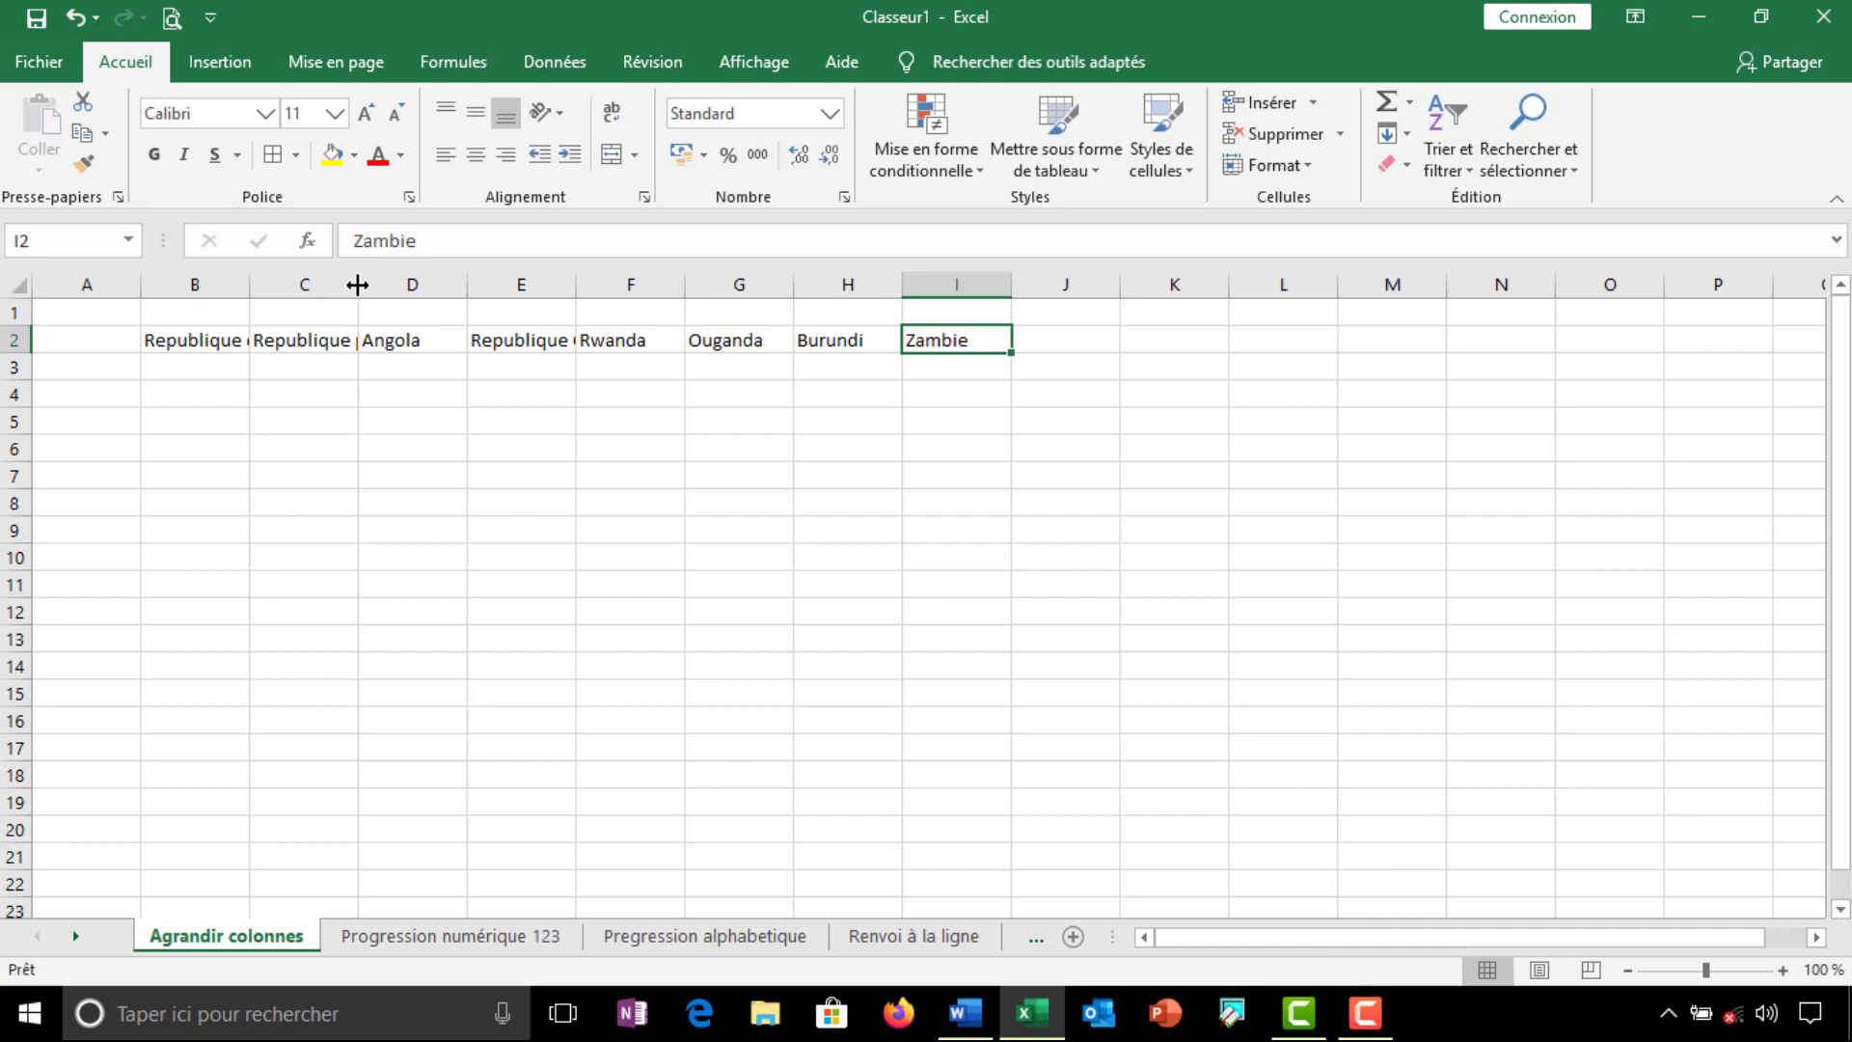
pyautogui.moveTo(358, 285); pyautogui.dragTo(498, 278)
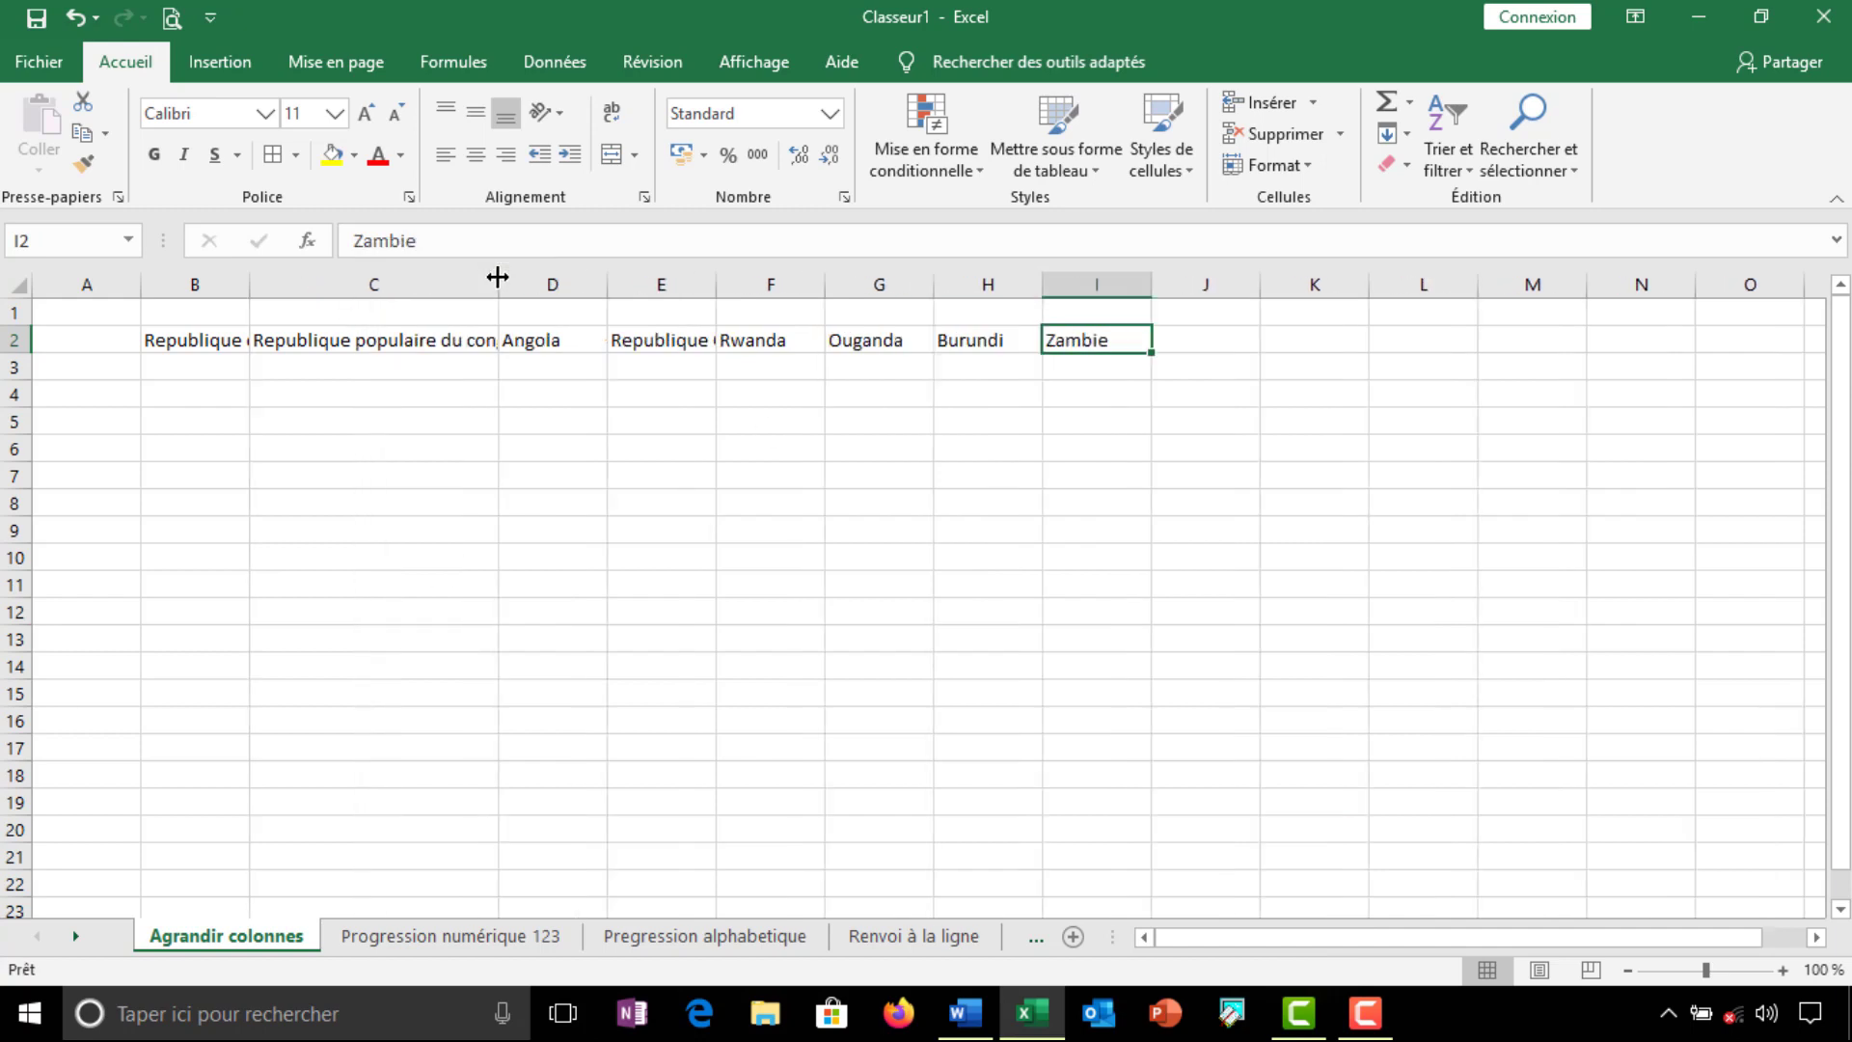
pyautogui.moveTo(498, 278); pyautogui.dragTo(389, 288)
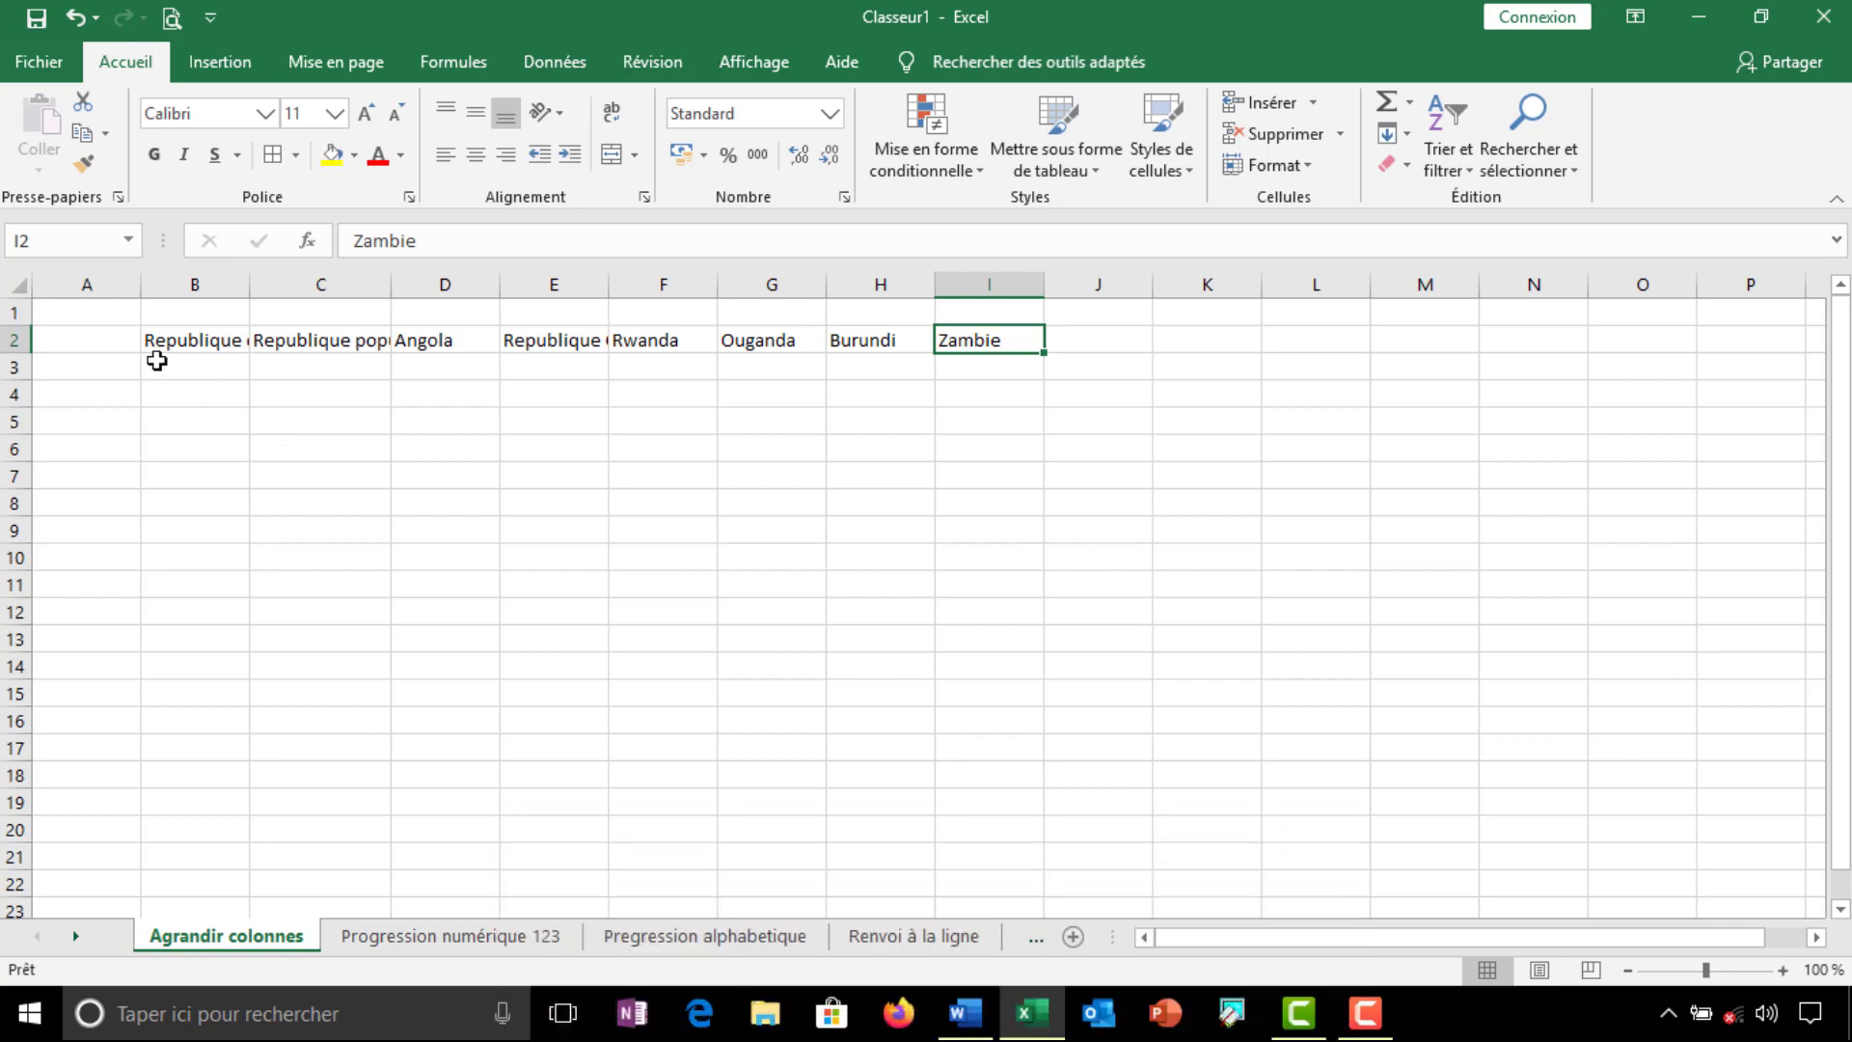
# Select the whole worksheet with the Select All corner after trying Ctrl+A
pyautogui.click(20, 284)
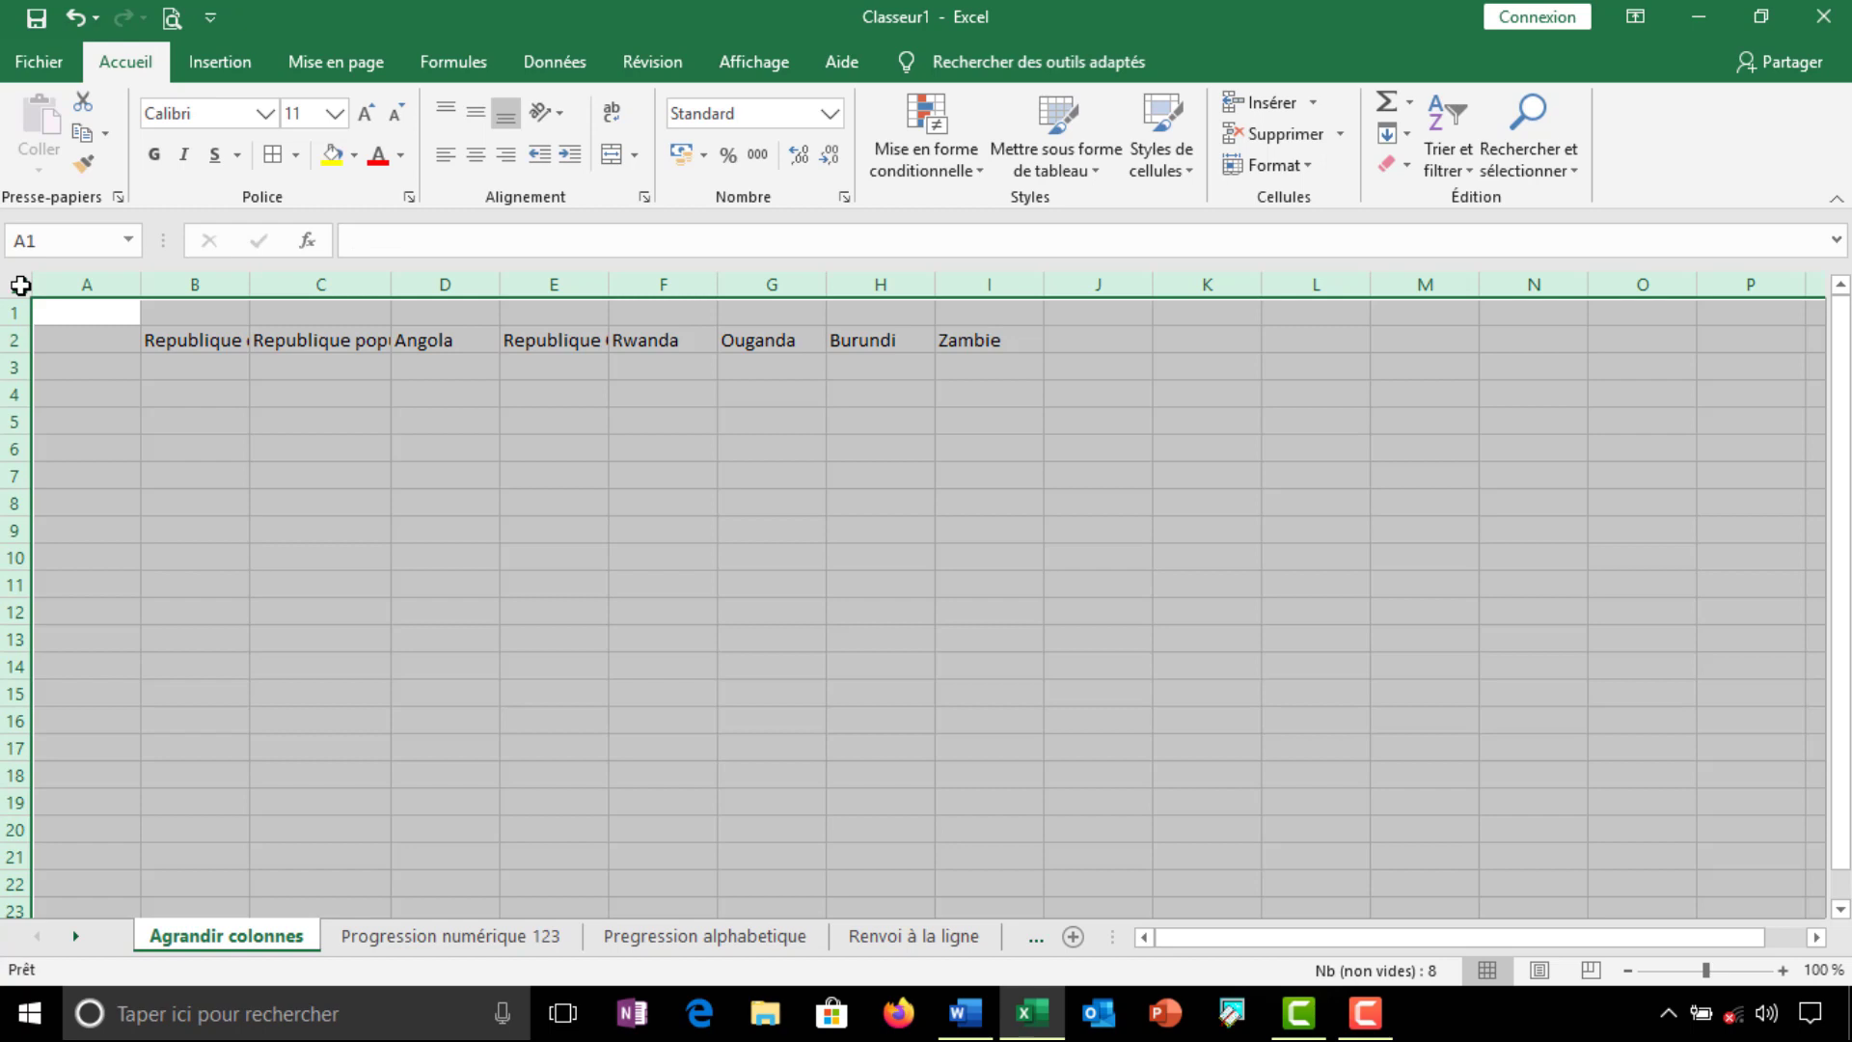
pyautogui.click(210, 425)
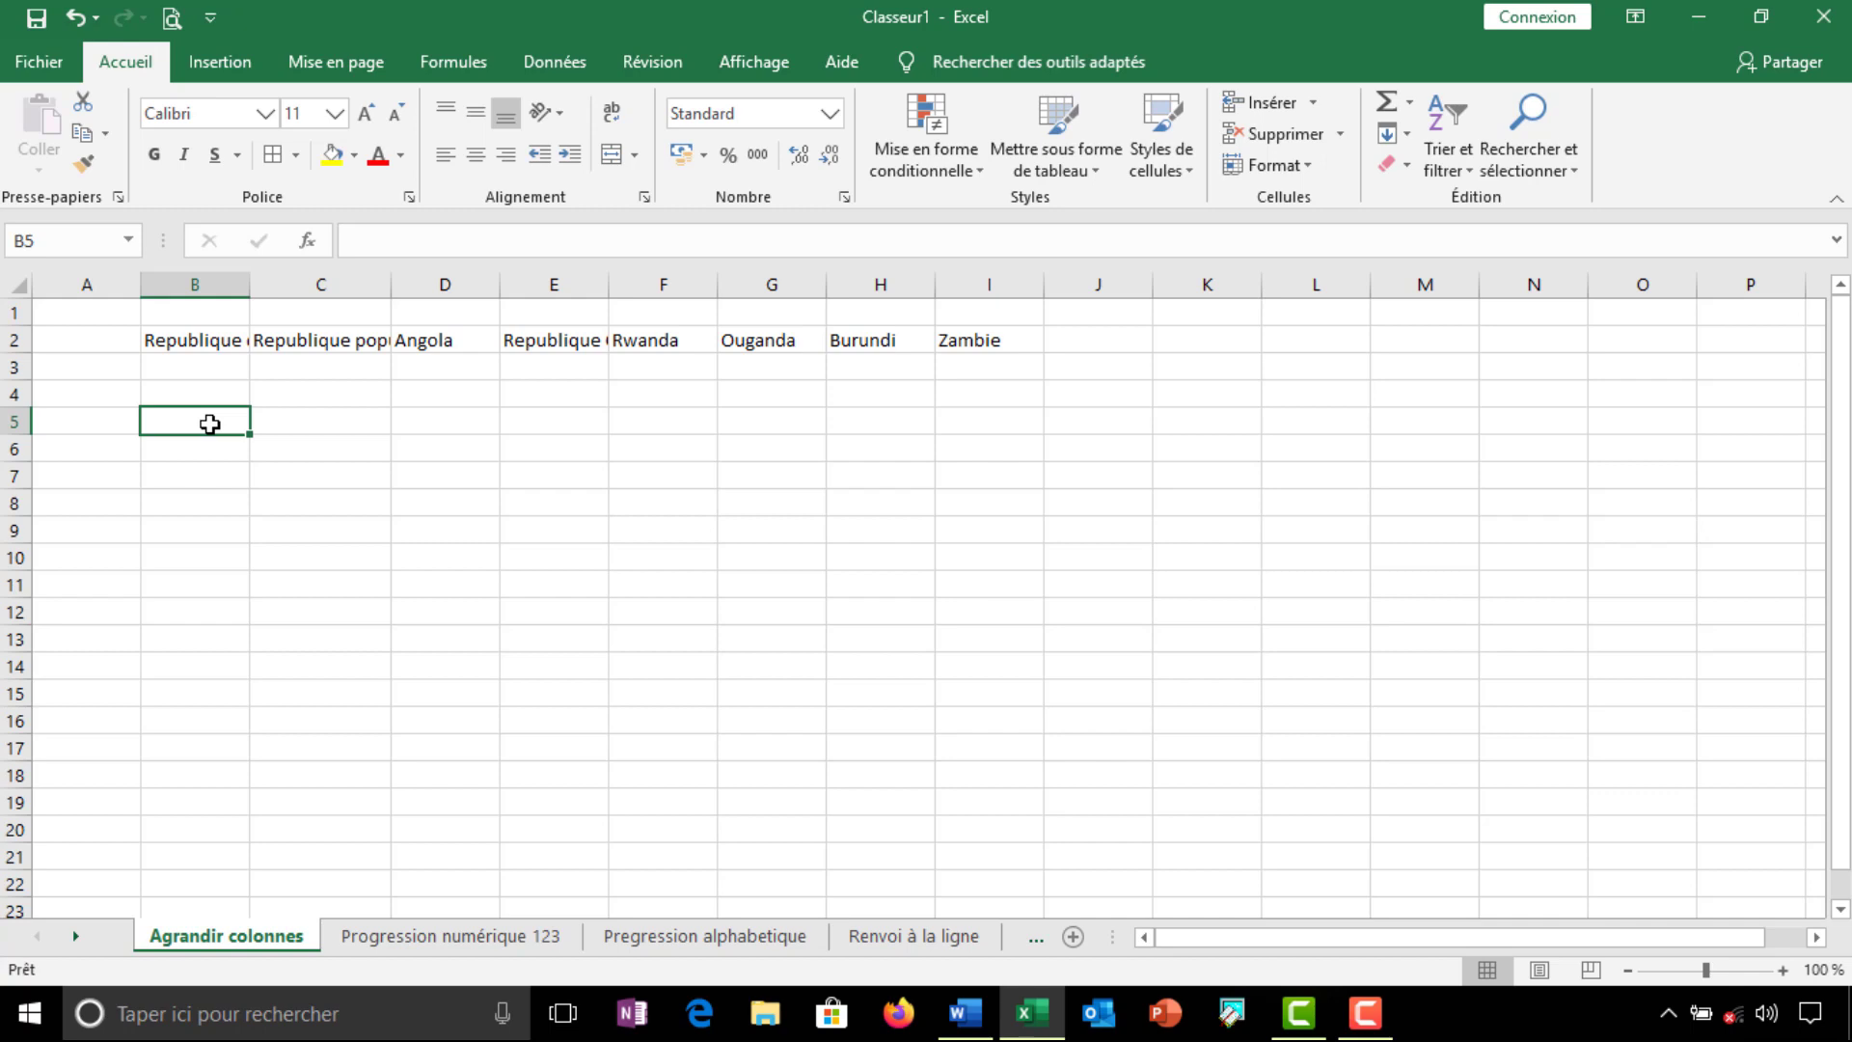
pyautogui.hotkey('ctrl', 'a')
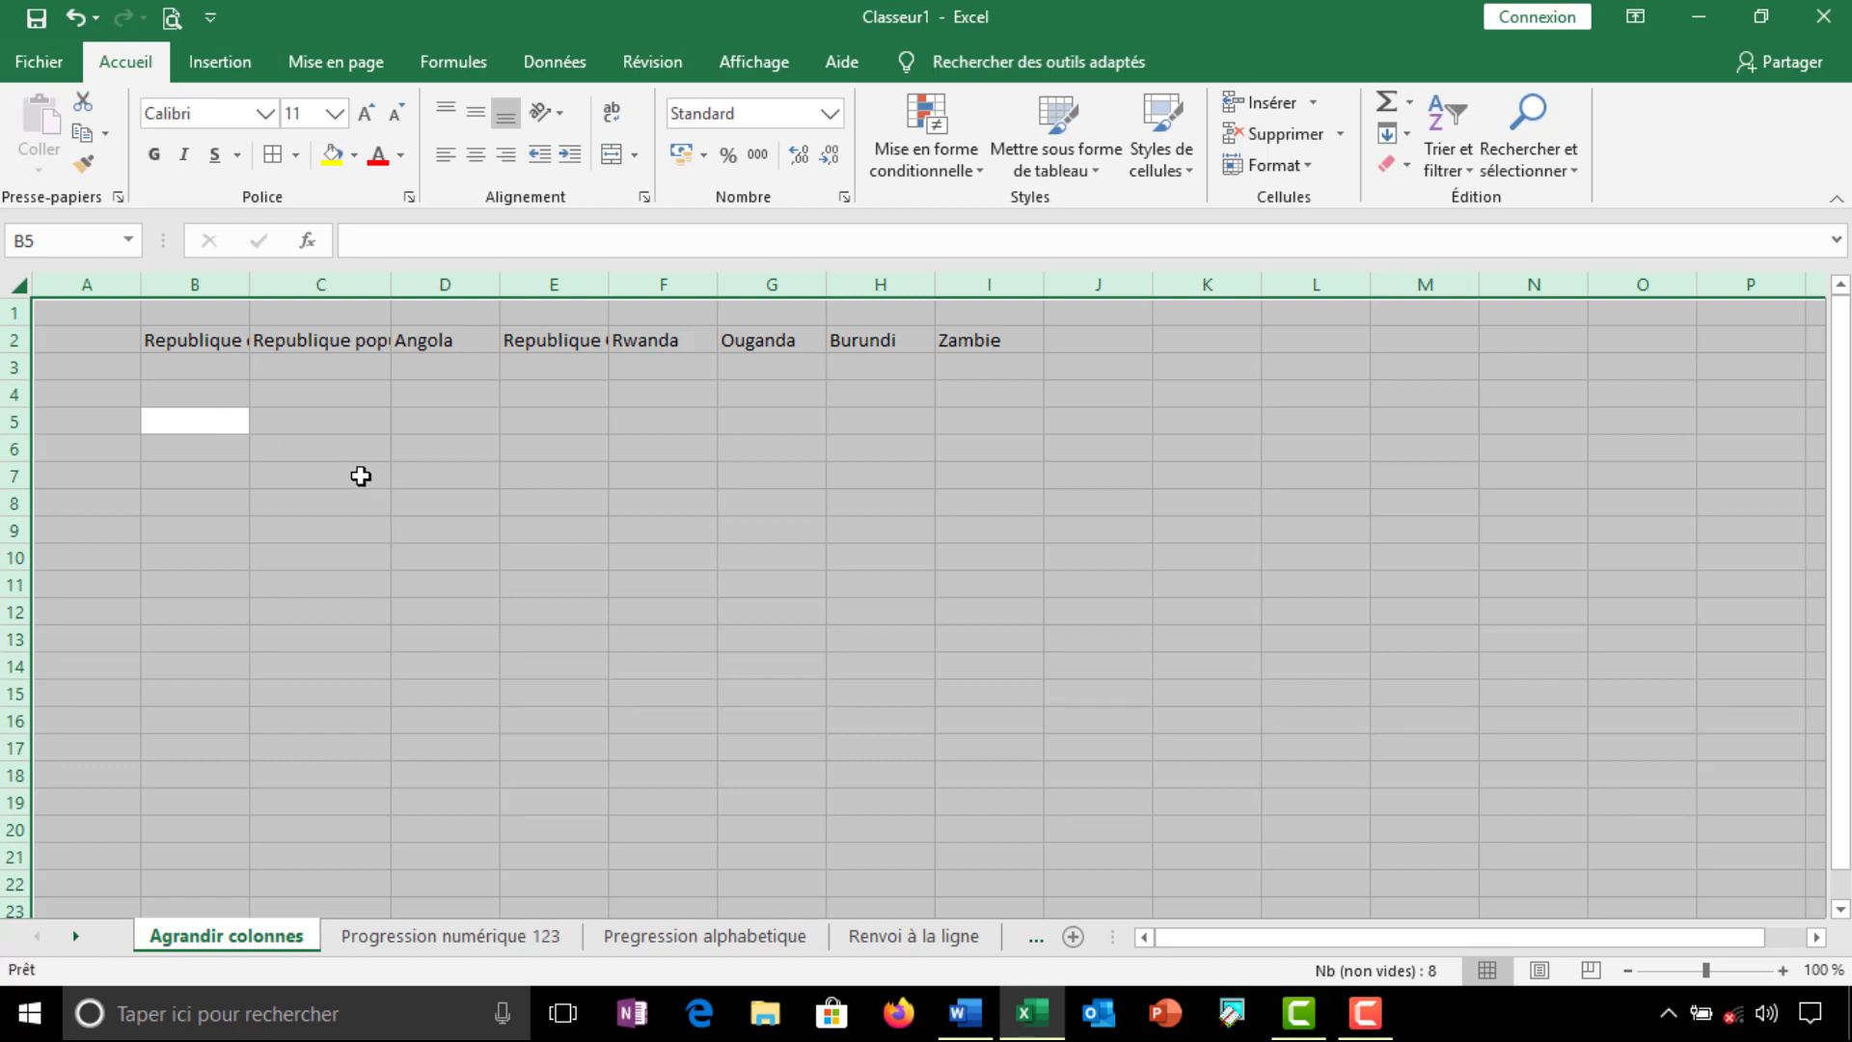
pyautogui.click(361, 476)
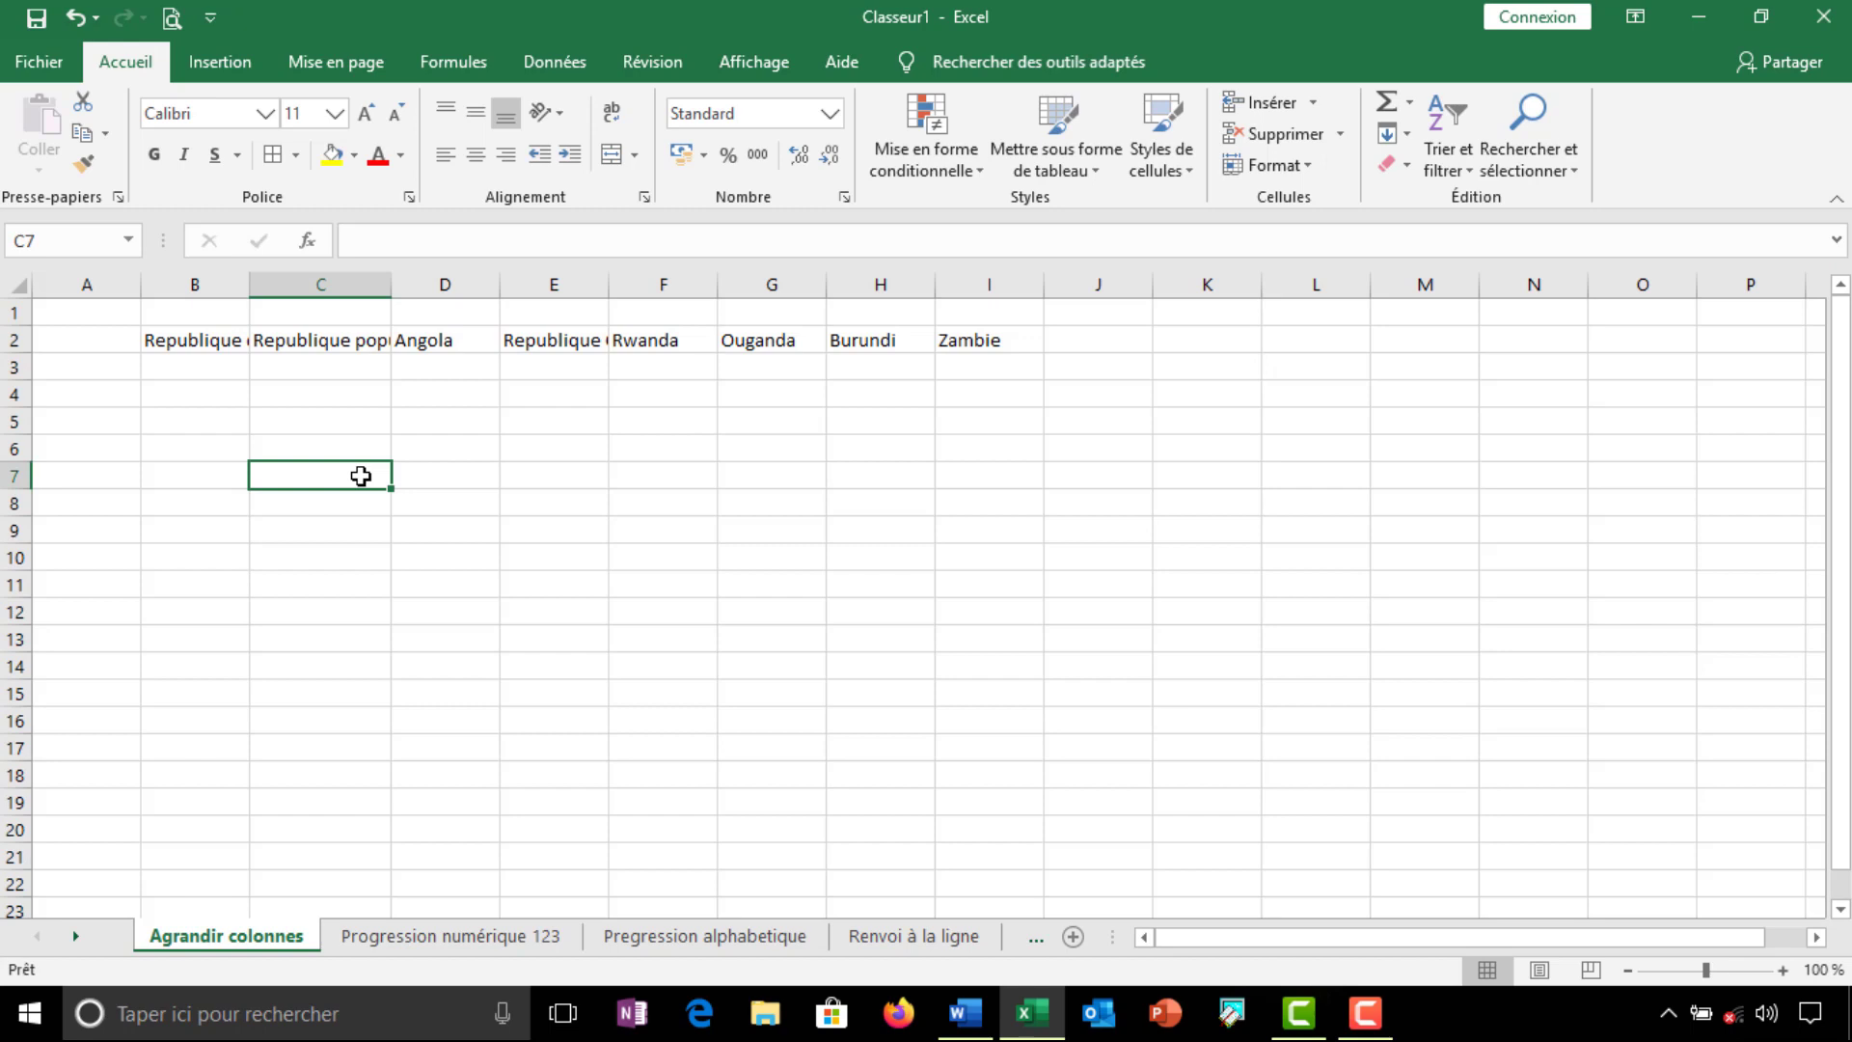
pyautogui.click(19, 281)
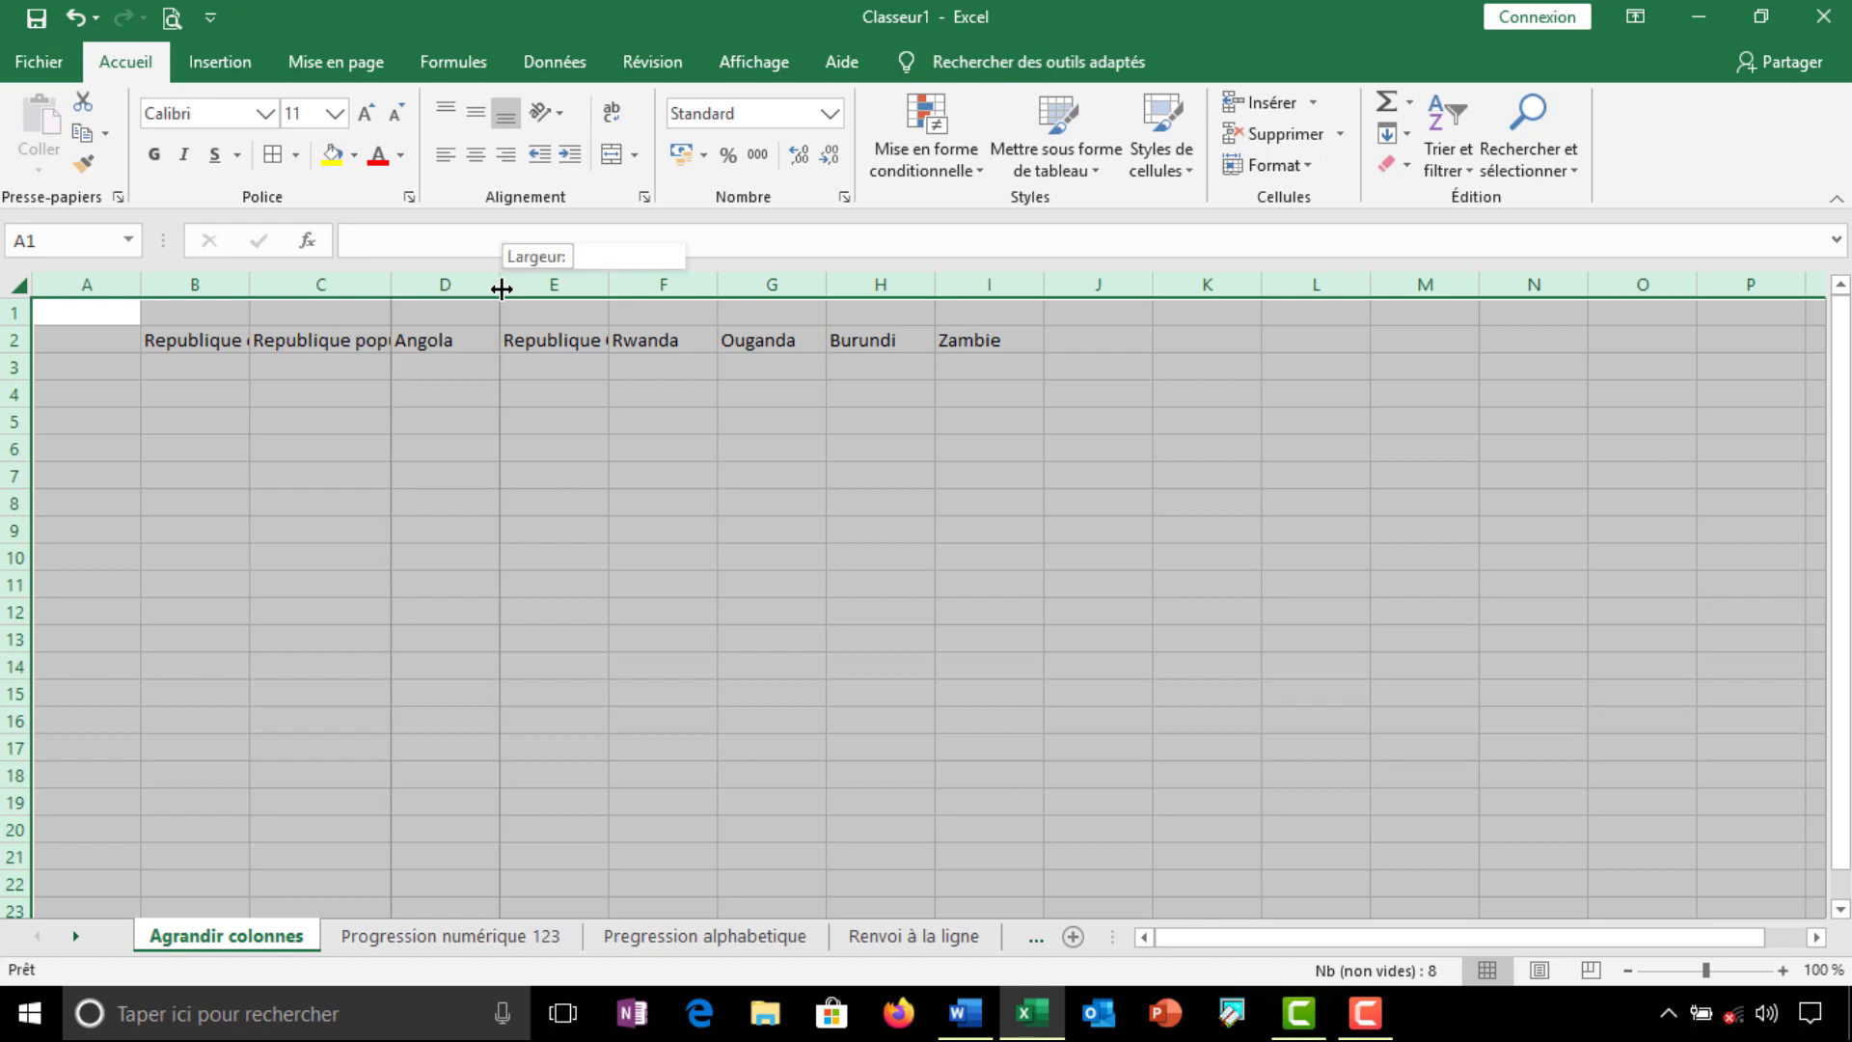
# AutoFit all columns to their country names, then widen columns D and F a little more
pyautogui.doubleClick(502, 289)
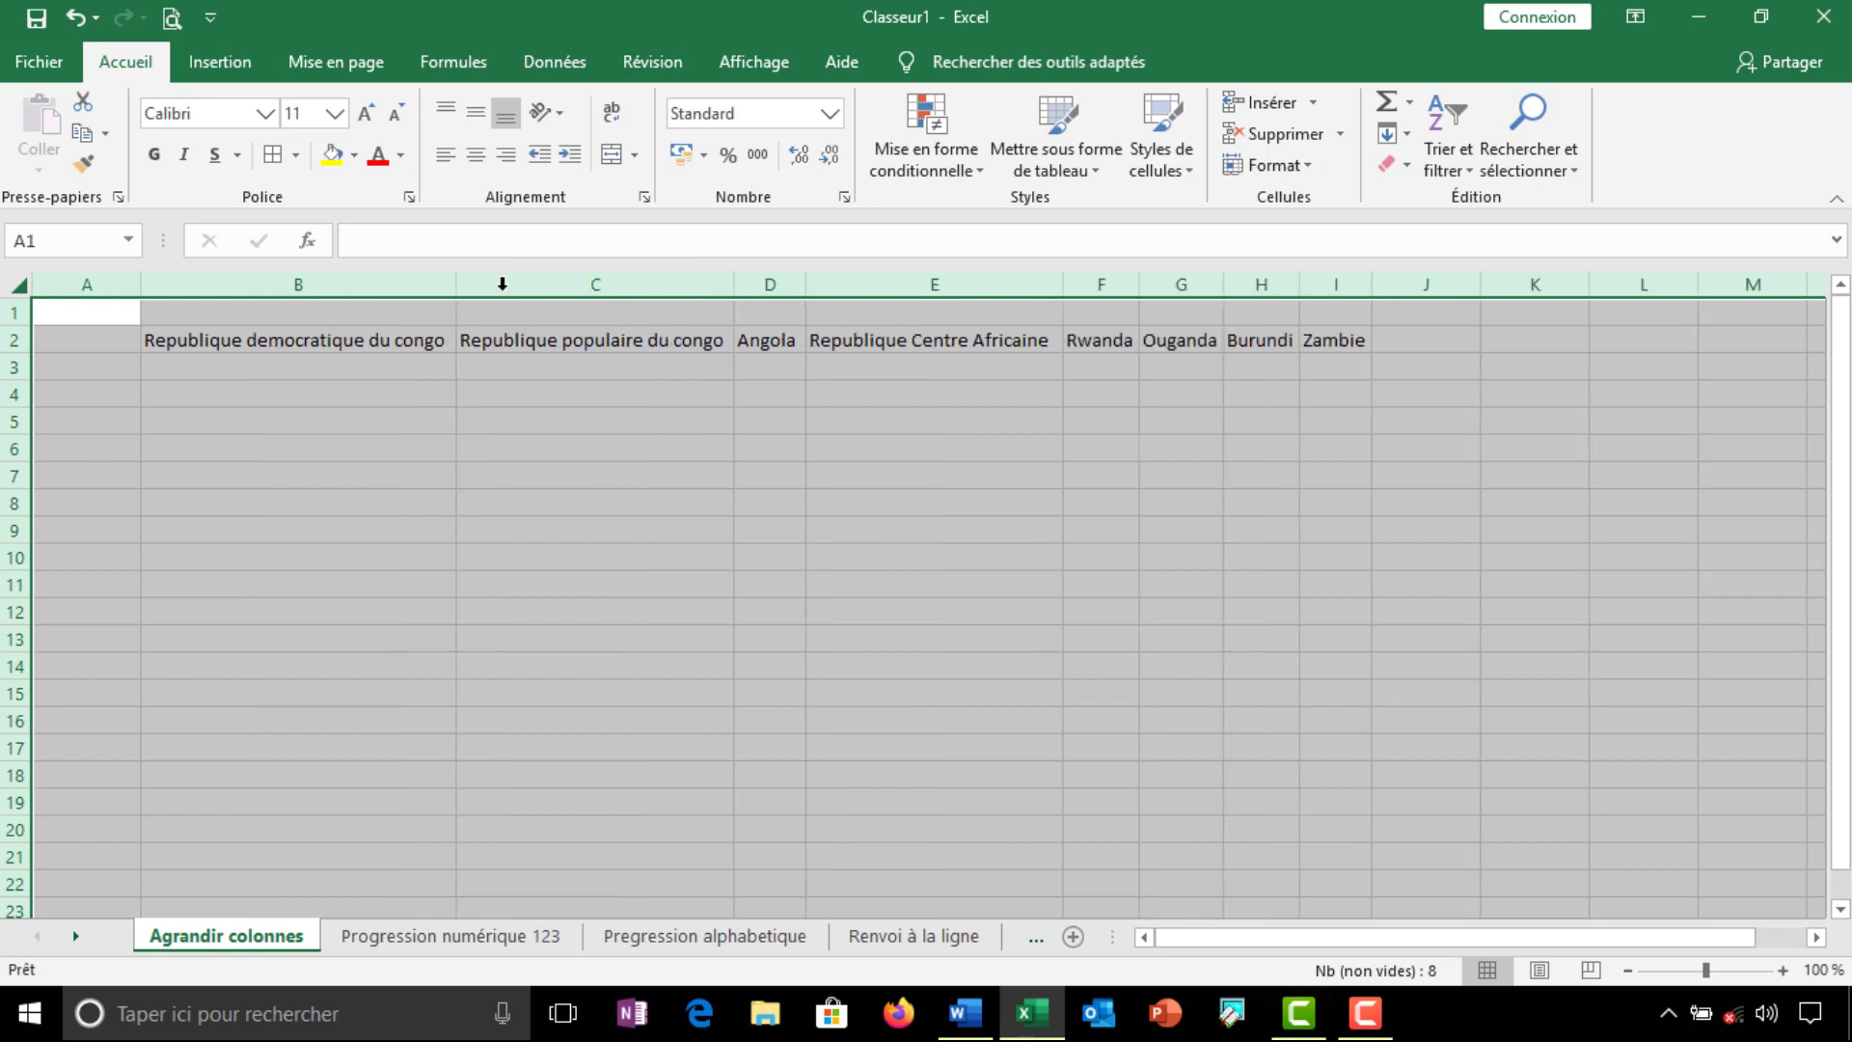
pyautogui.click(632, 511)
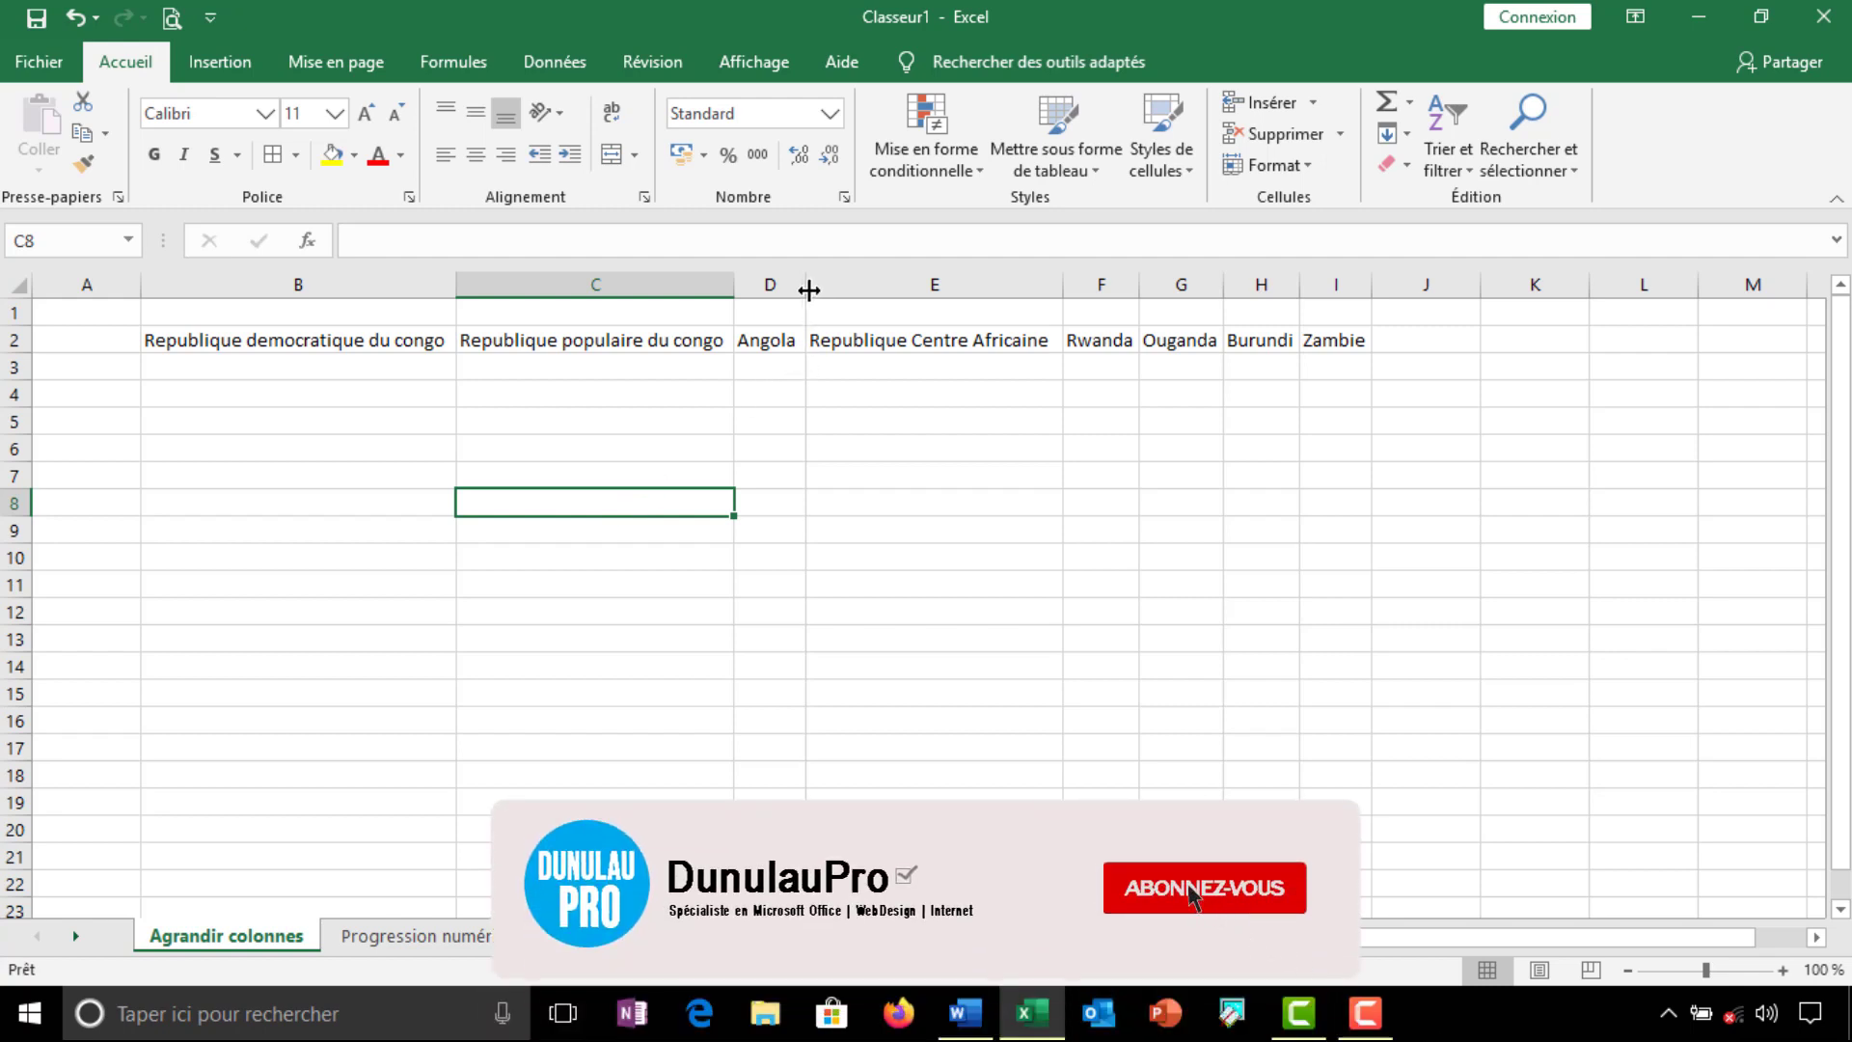
pyautogui.moveTo(806, 289); pyautogui.dragTo(870, 281)
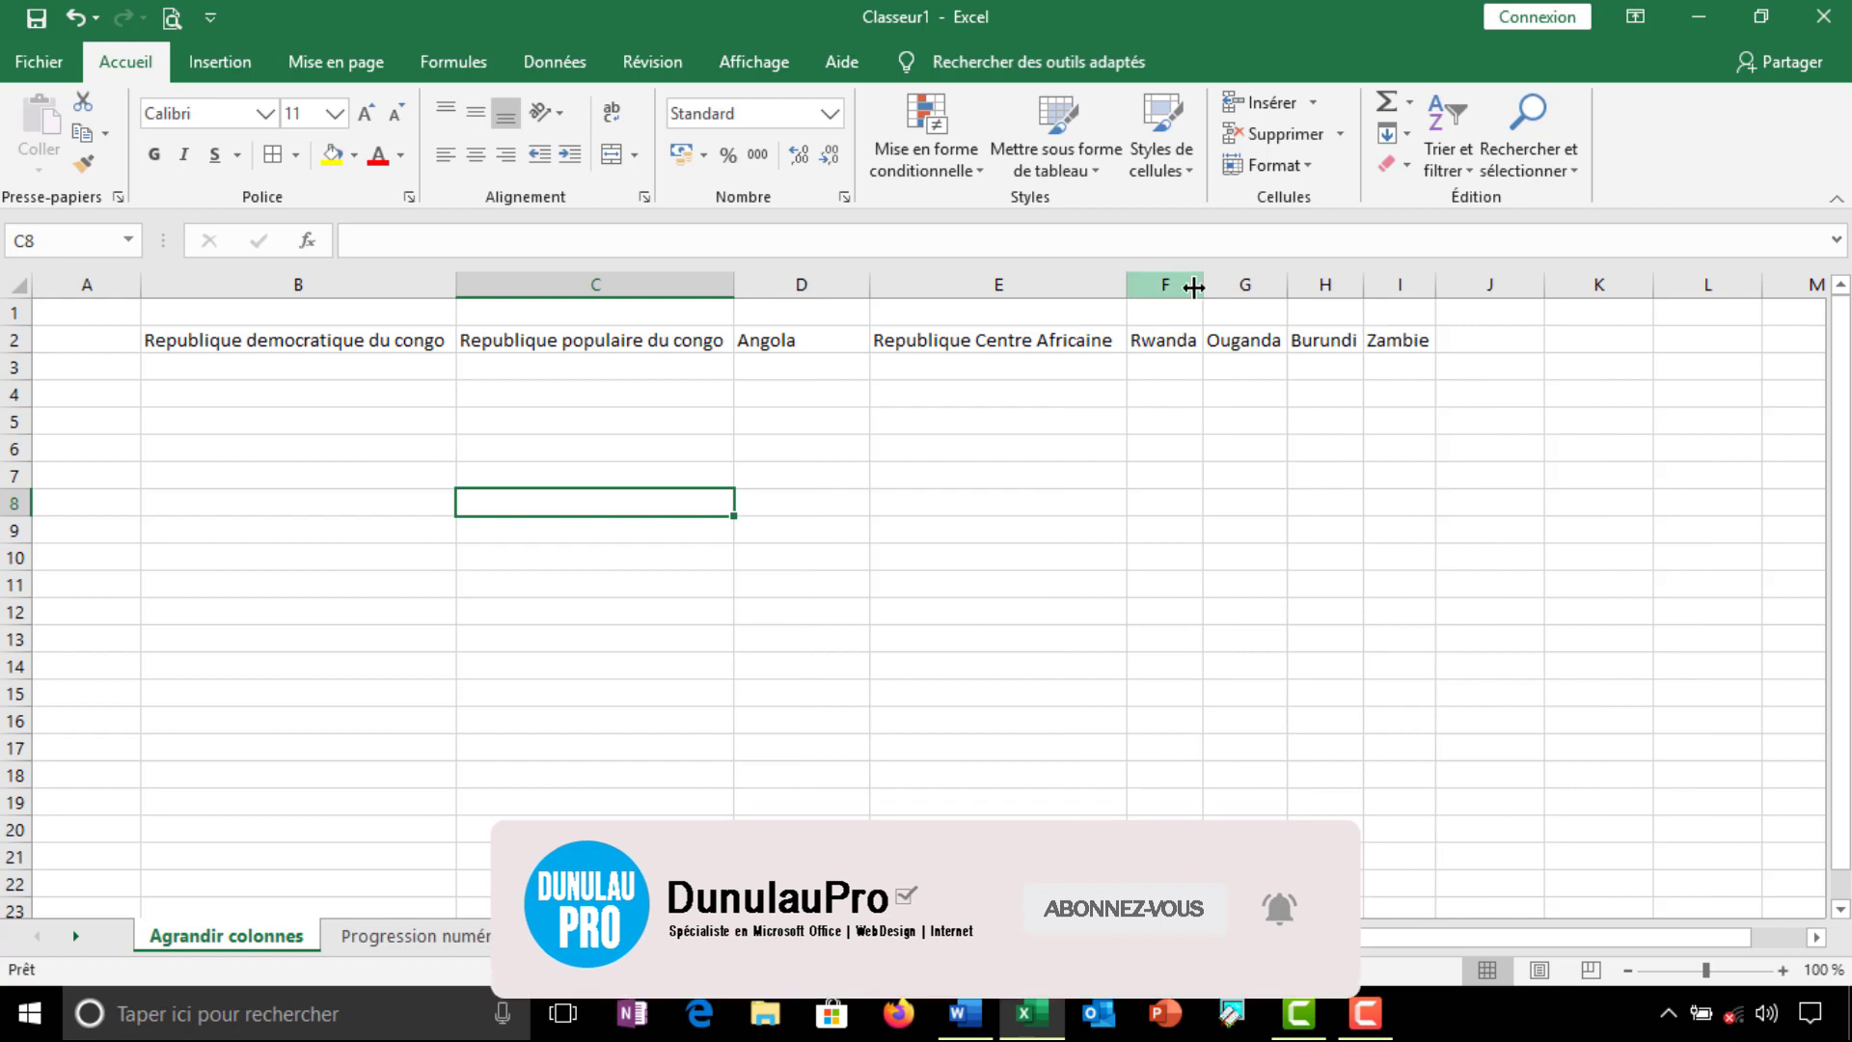
pyautogui.moveTo(1202, 286); pyautogui.dragTo(1363, 281)
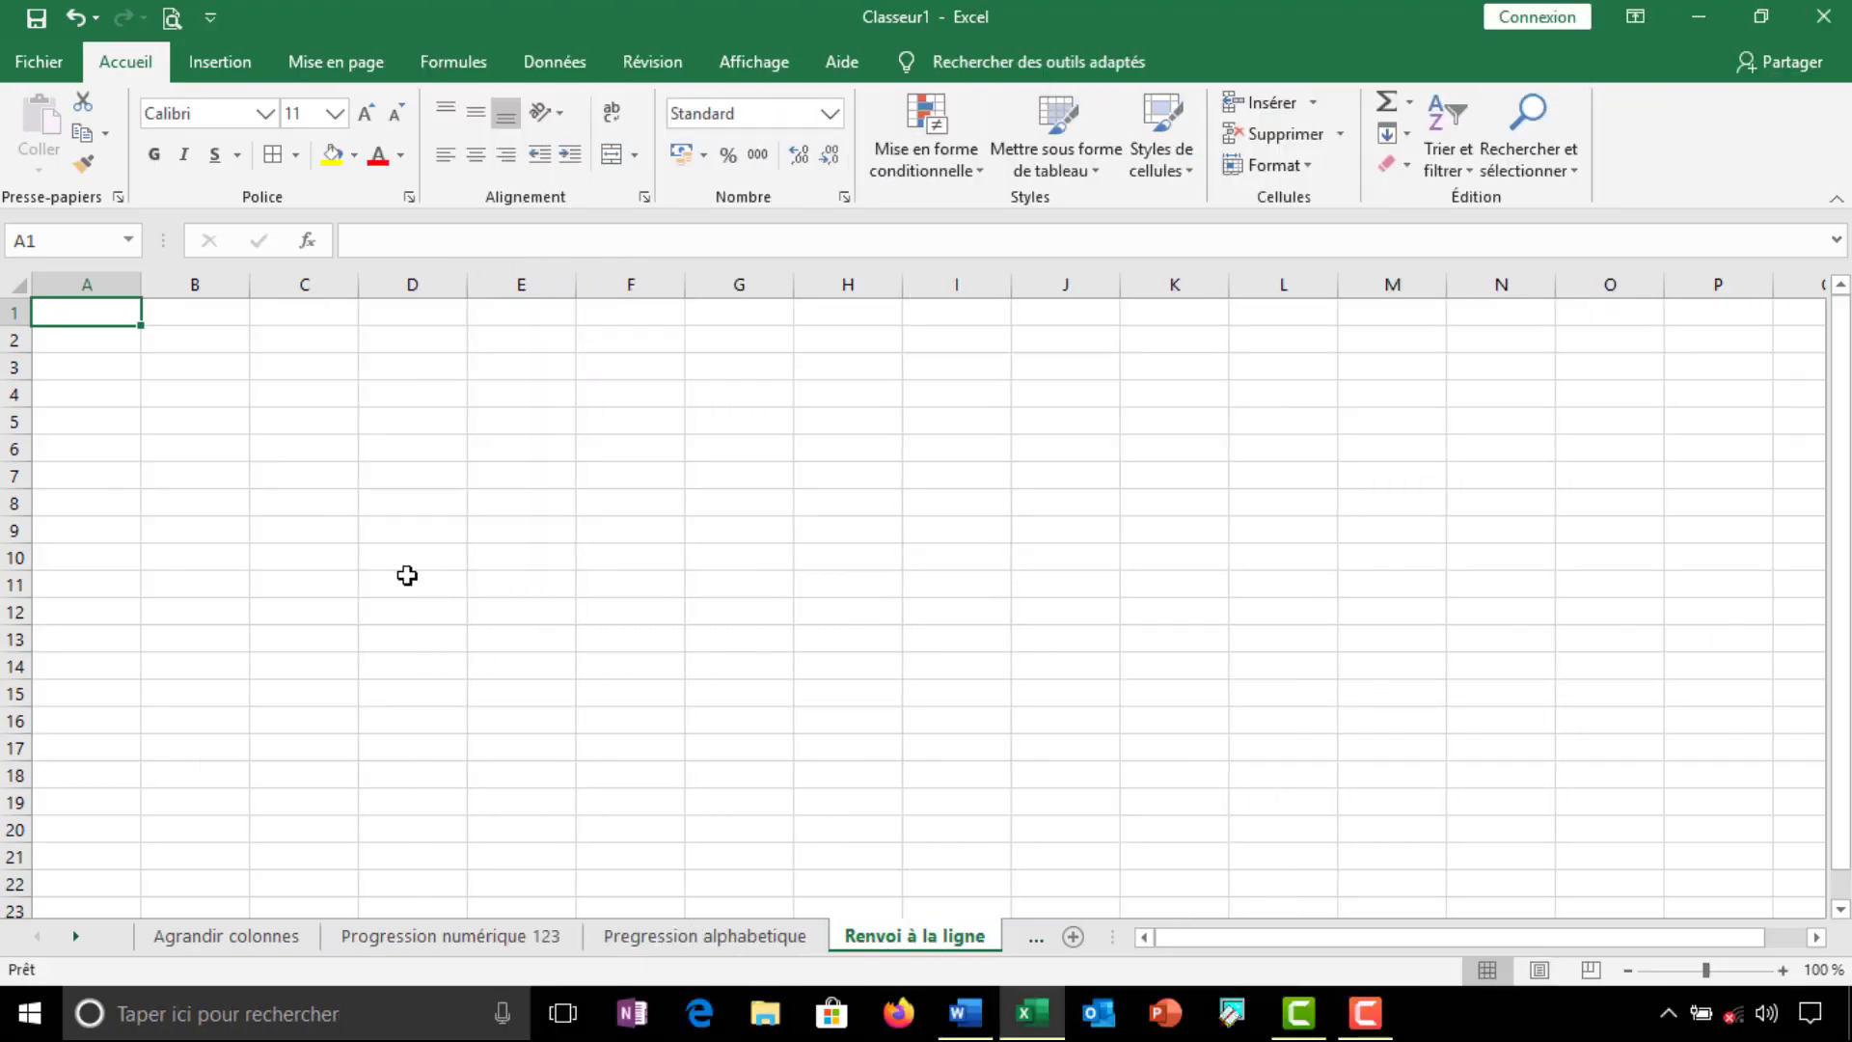
# Enter 'Republique de la chine' in B3, fixing the typo, and leave B3 selected
pyautogui.click(170, 373)
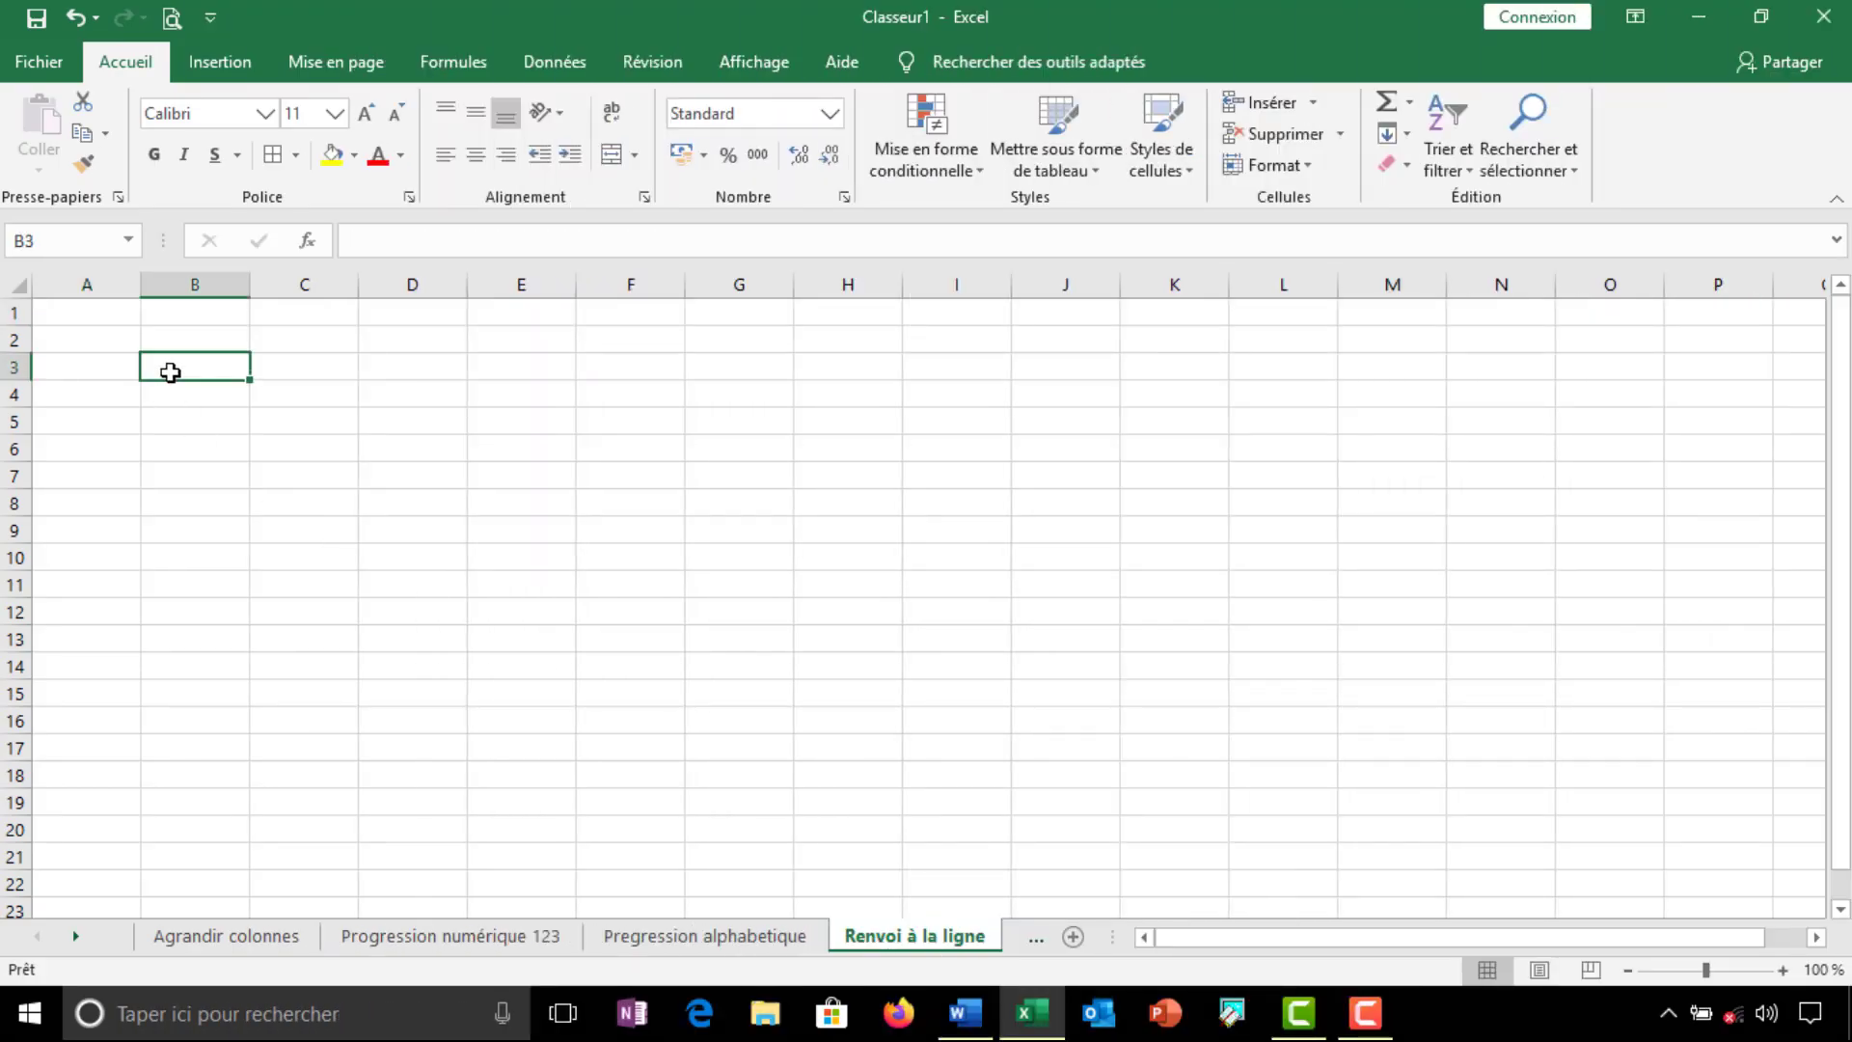
pyautogui.write('R')
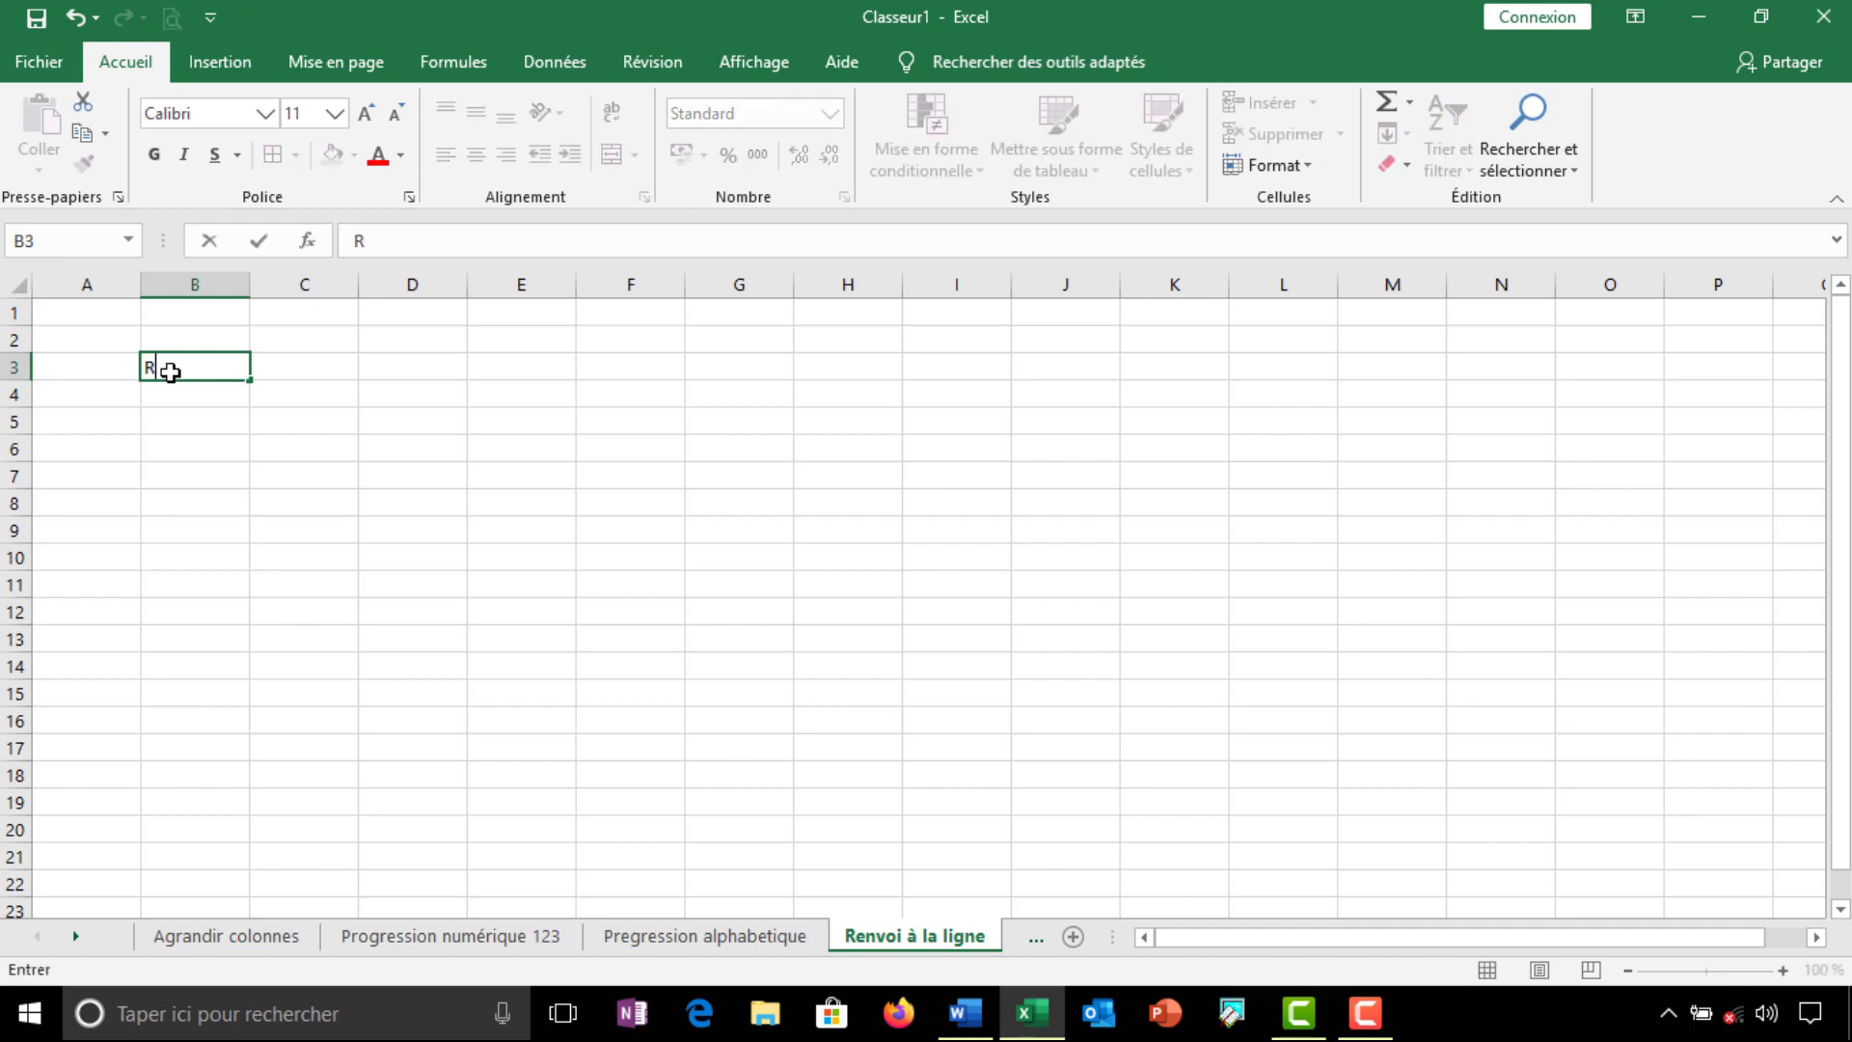
pyautogui.write('epubliqe')
pyautogui.press('BackSpace')
pyautogui.write('ue de la')
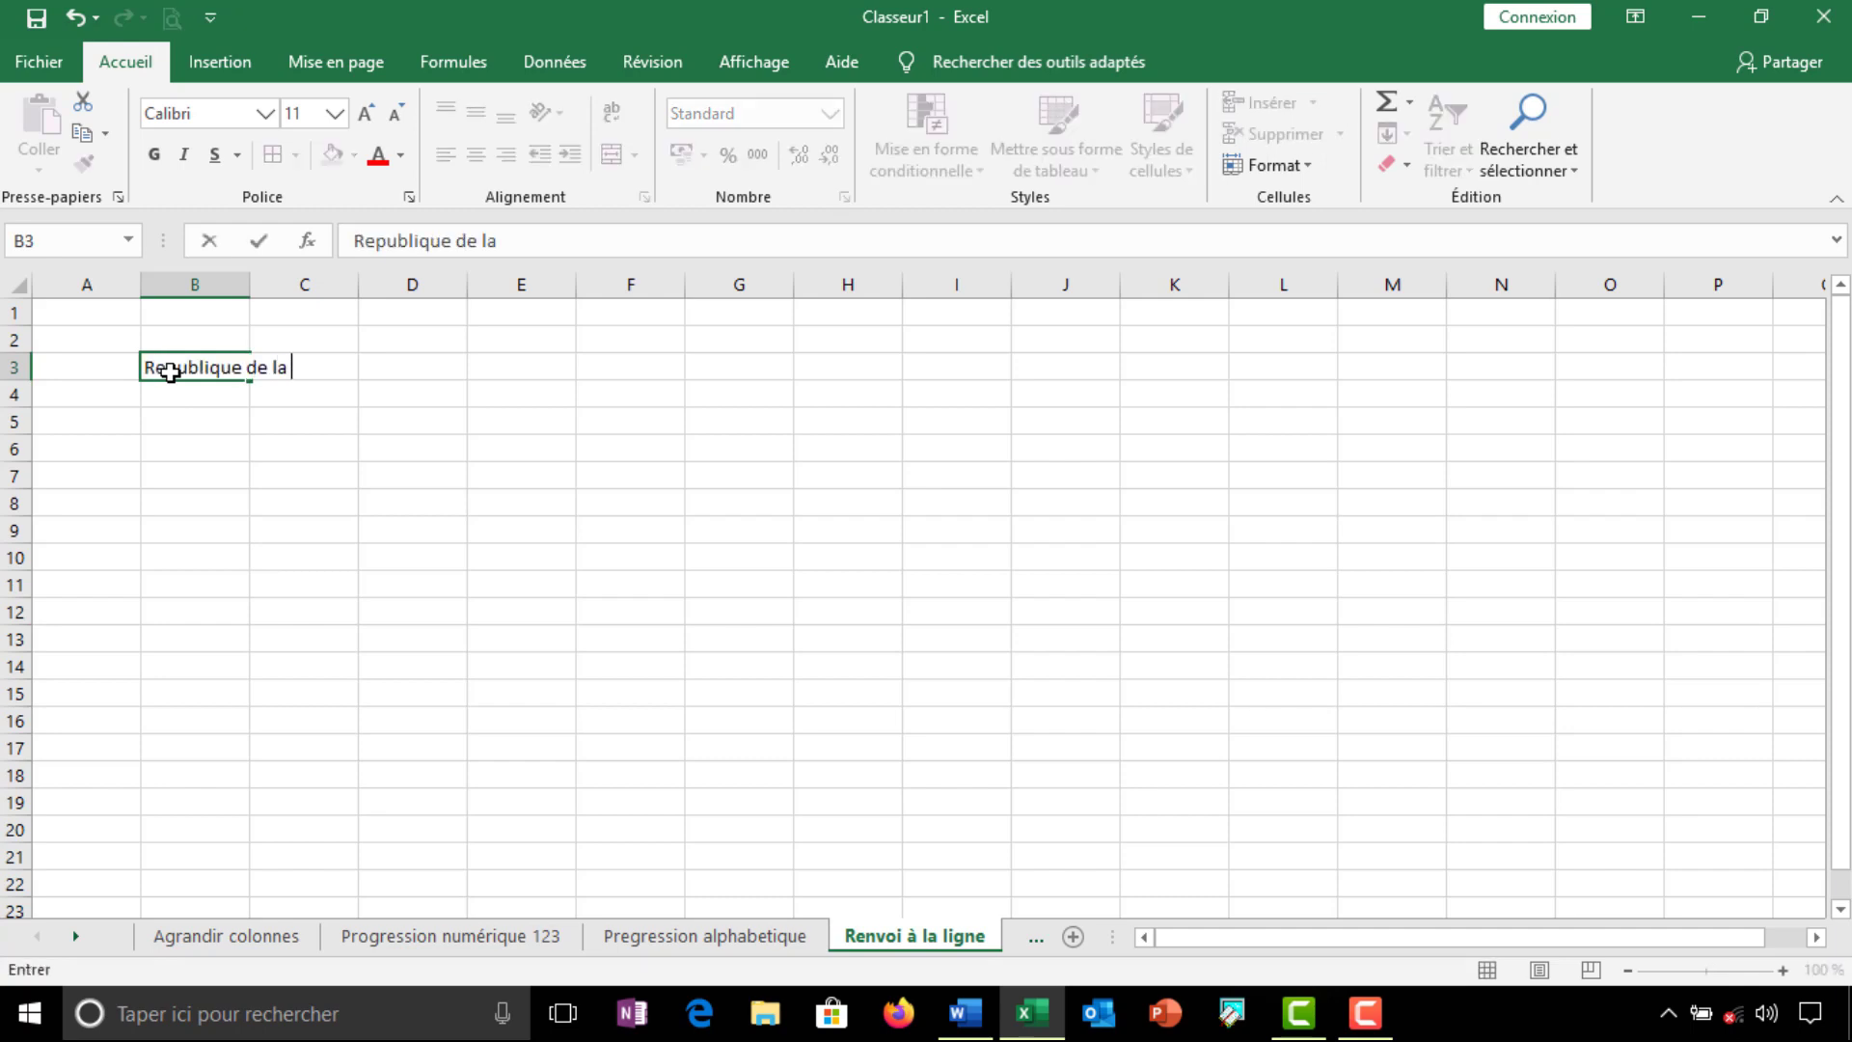
pyautogui.write(' chine')
pyautogui.click(226, 398)
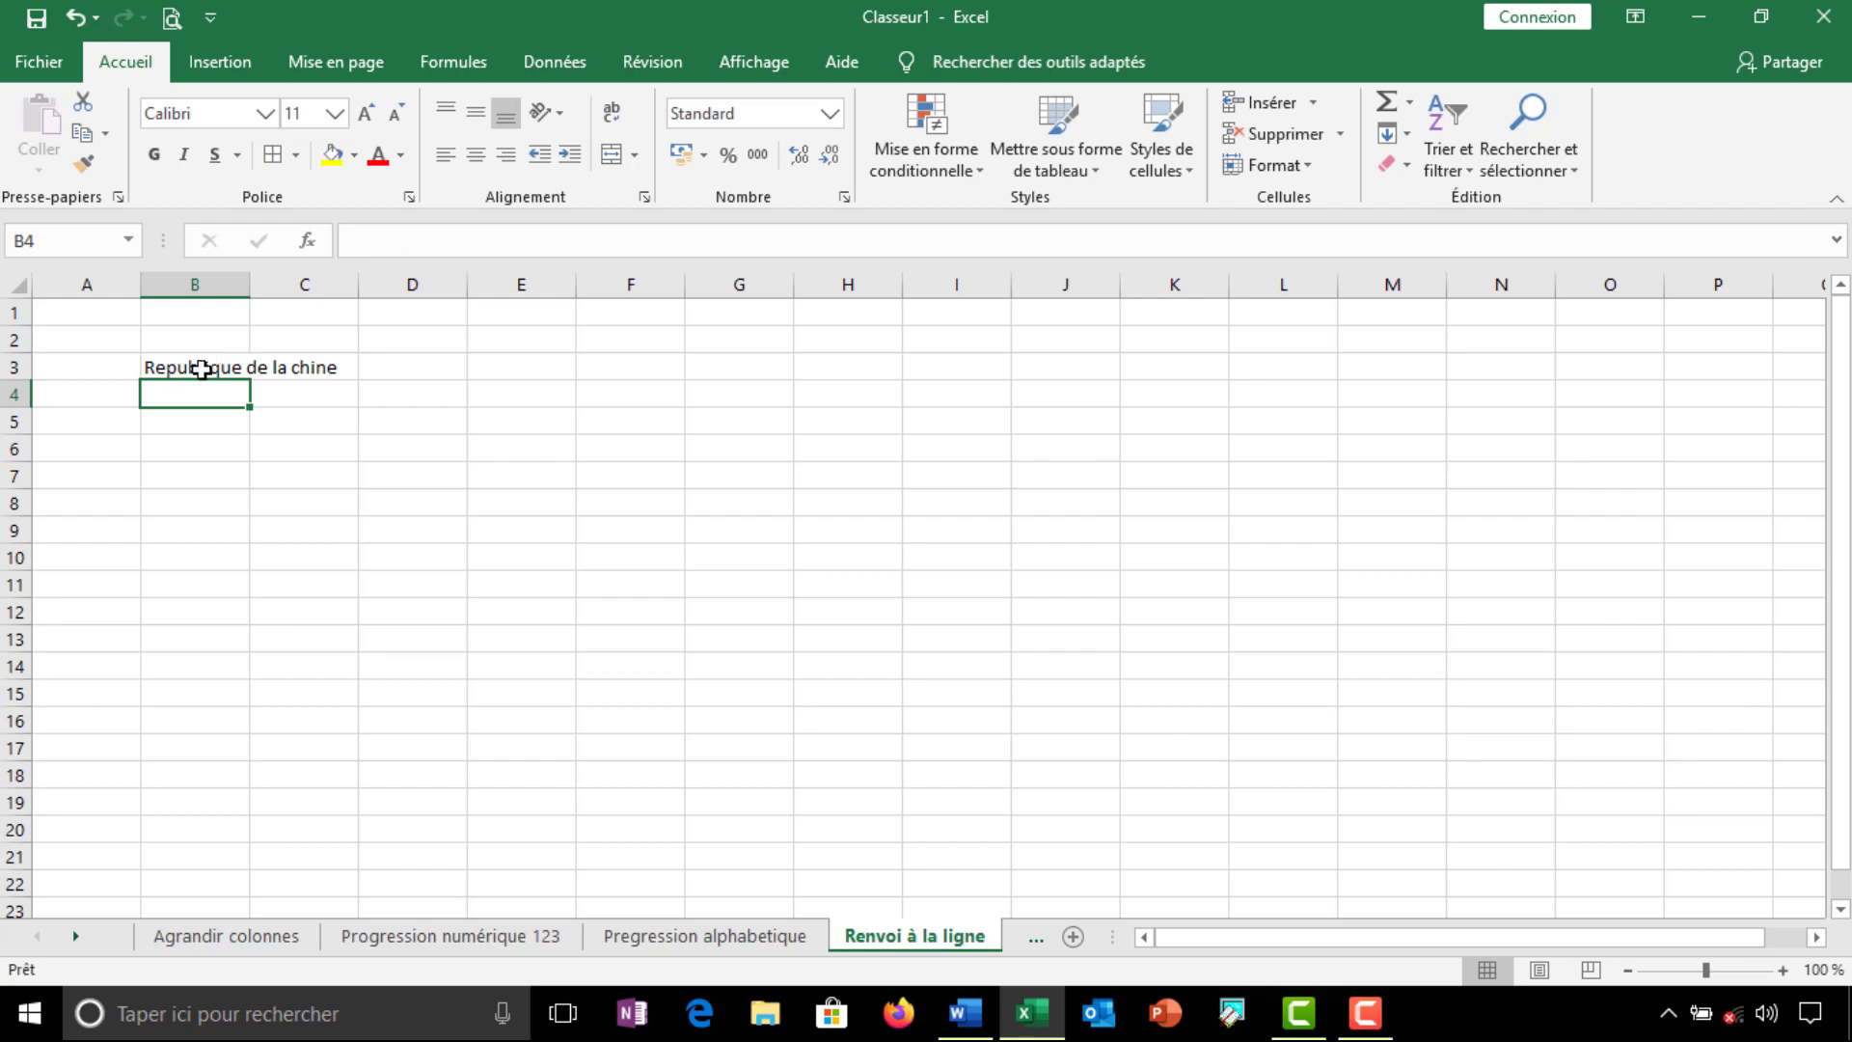
pyautogui.click(202, 369)
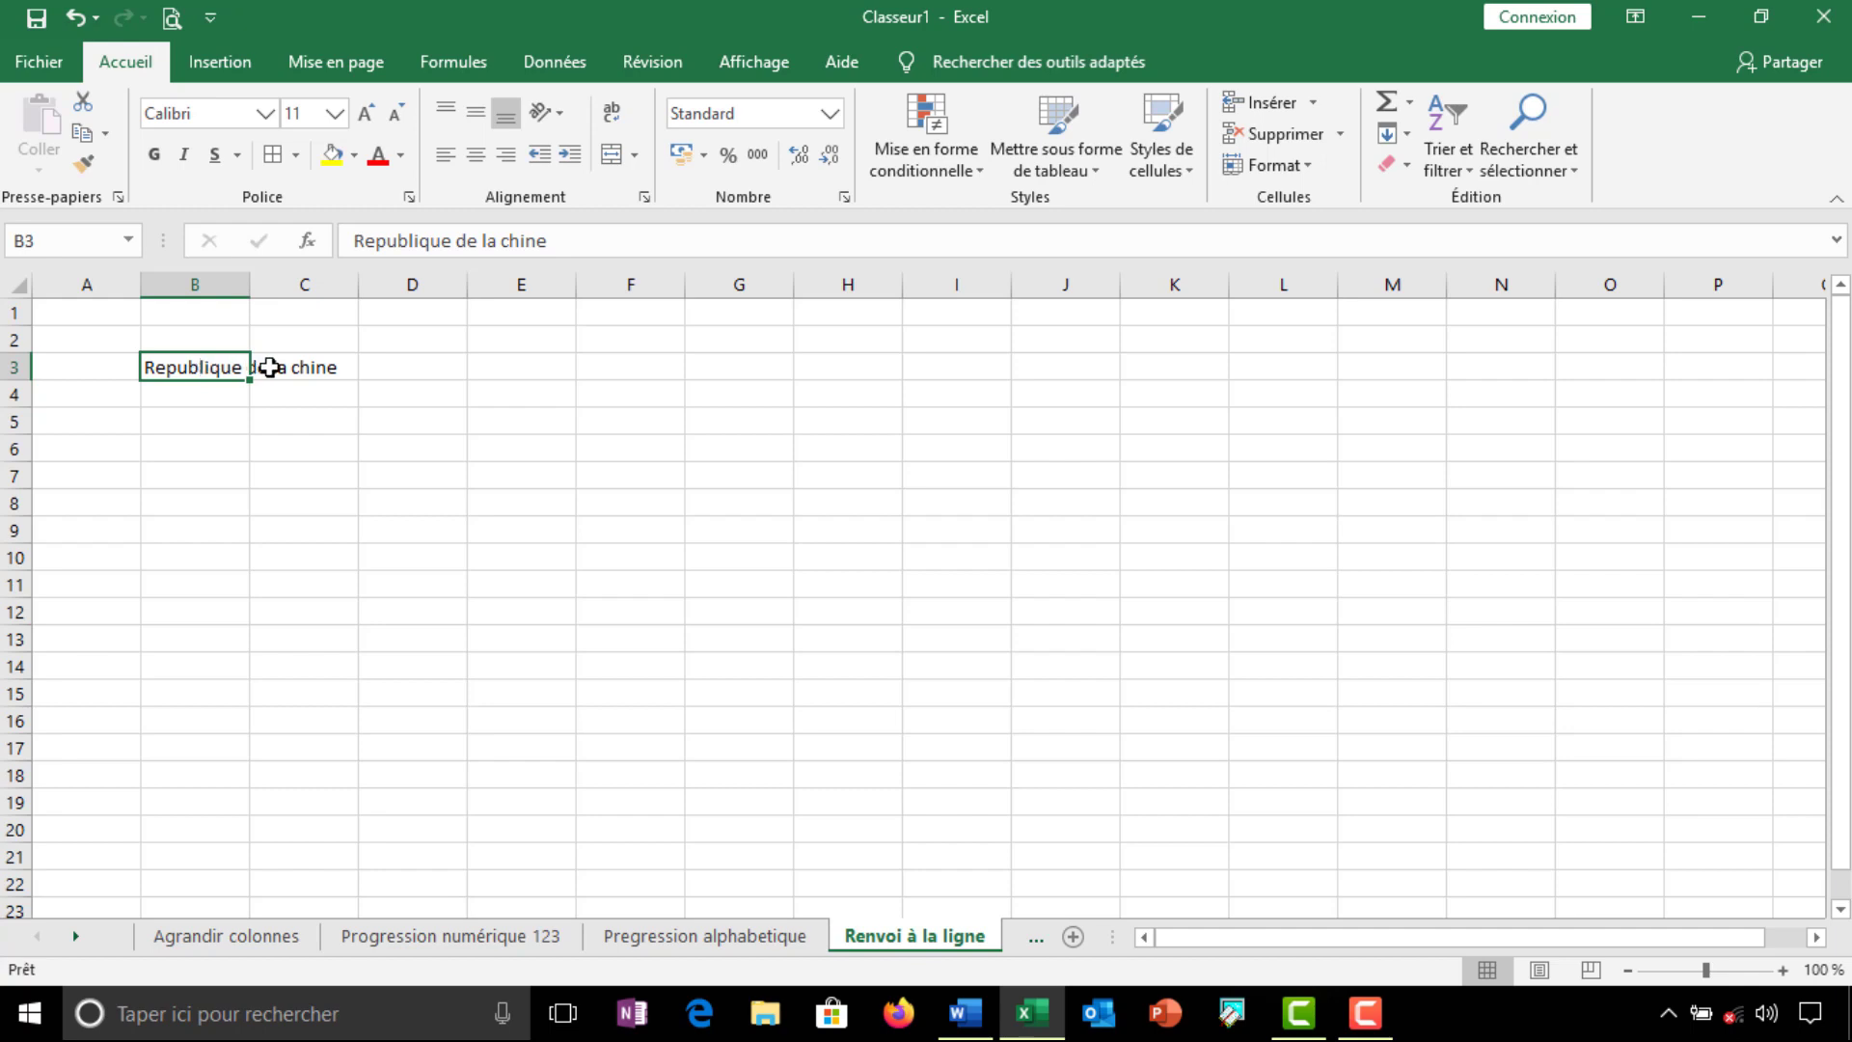
pyautogui.click(179, 397)
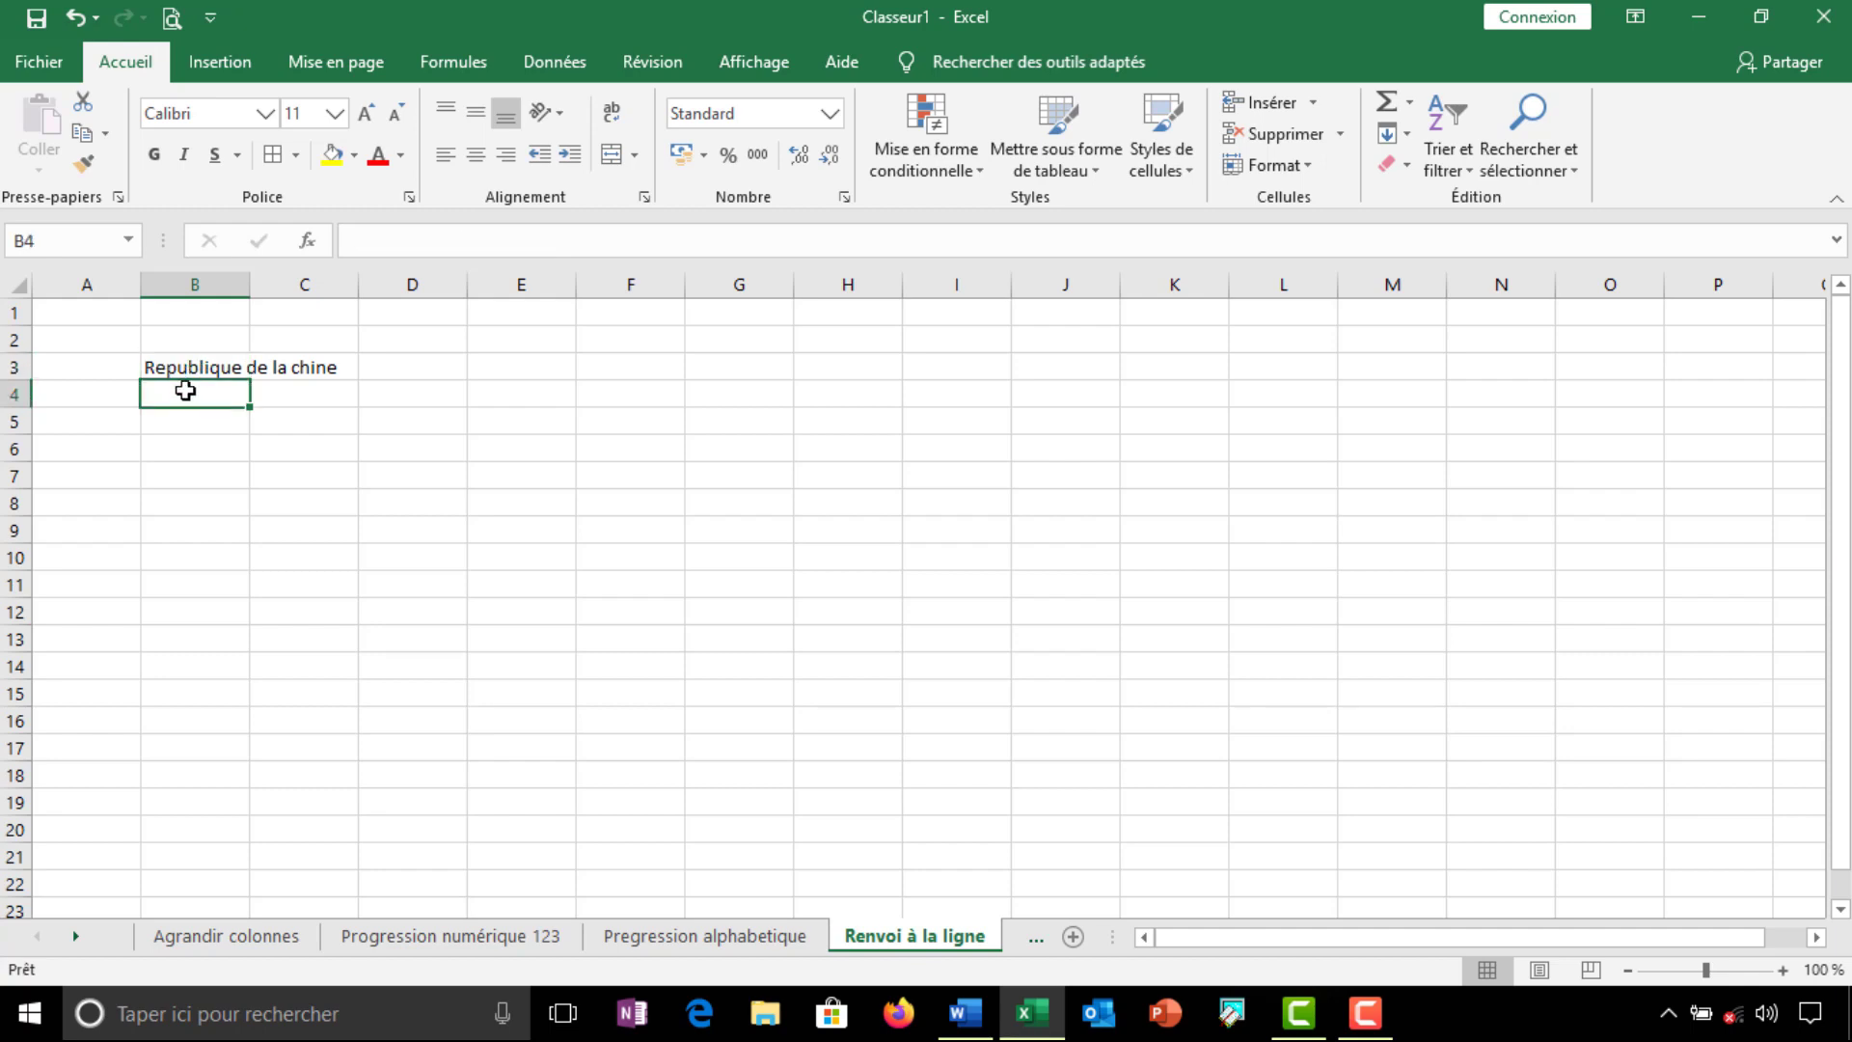
pyautogui.click(196, 370)
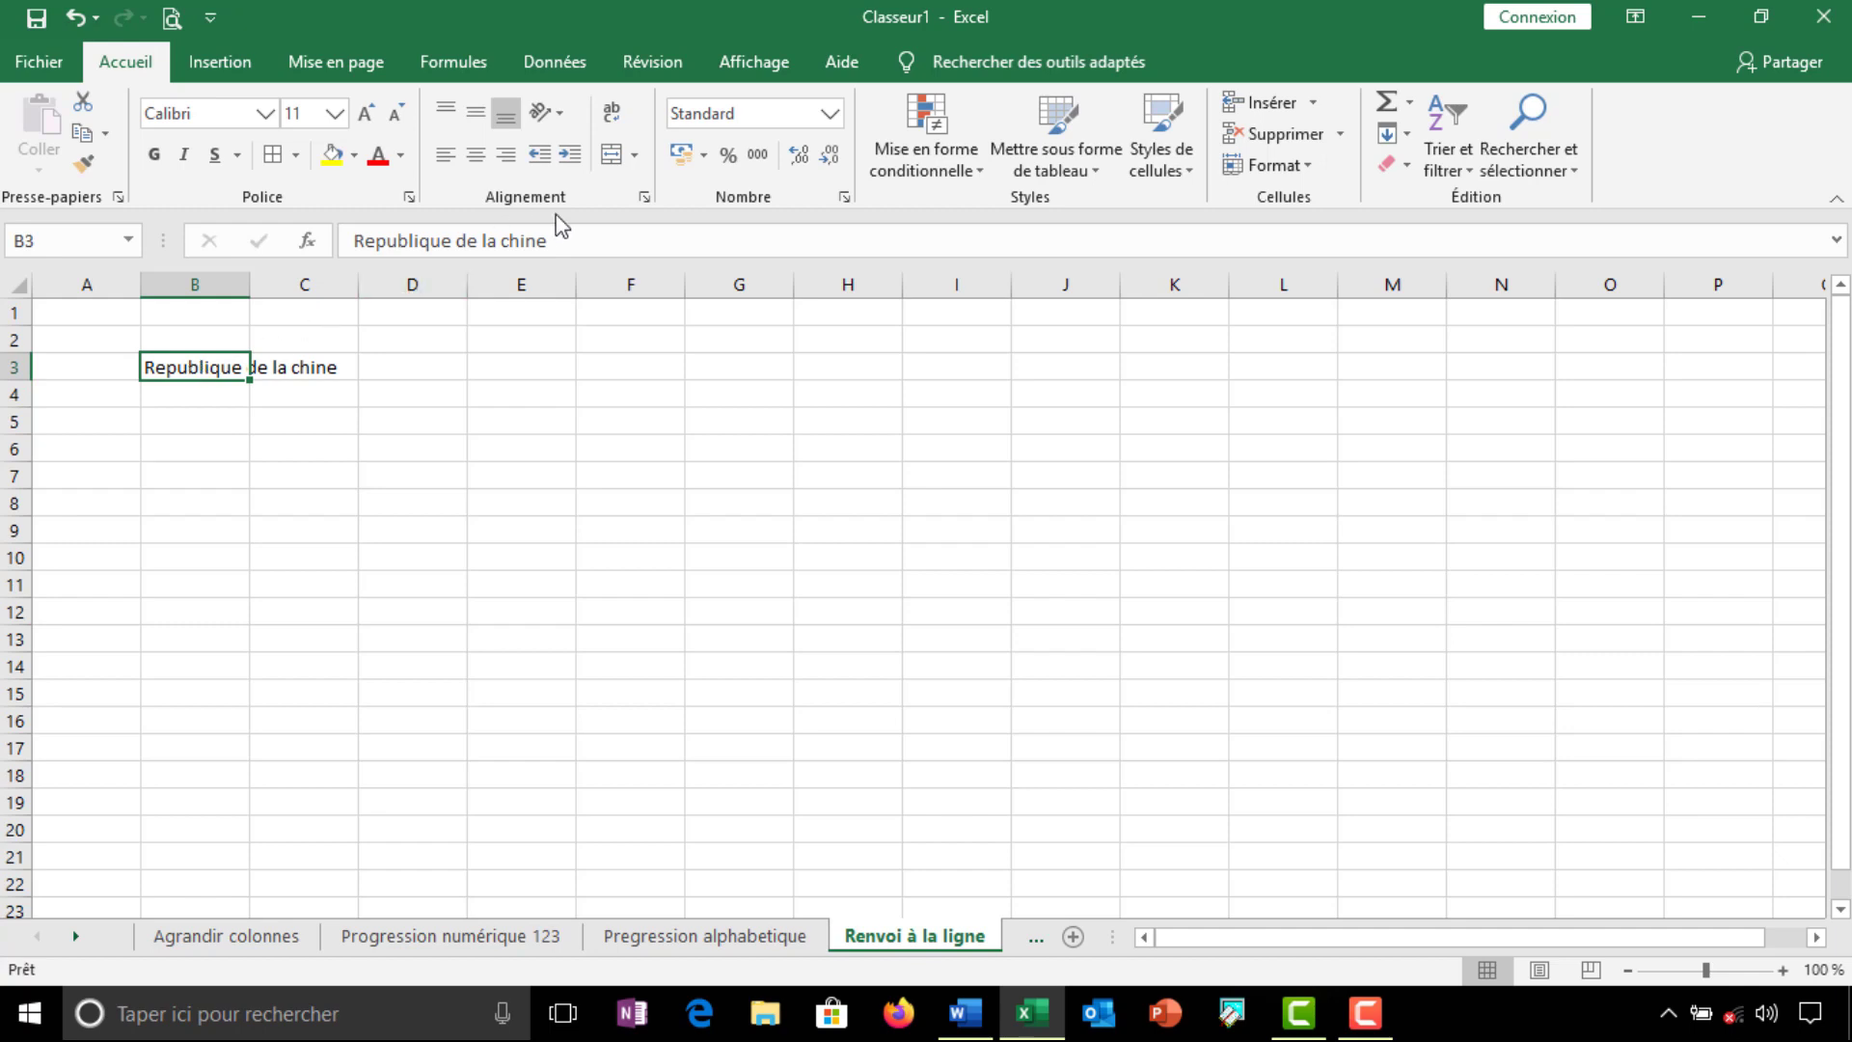
# Apply Renvoyer à la ligne automatiquement to B3 so the country name spans two lines
pyautogui.click(613, 116)
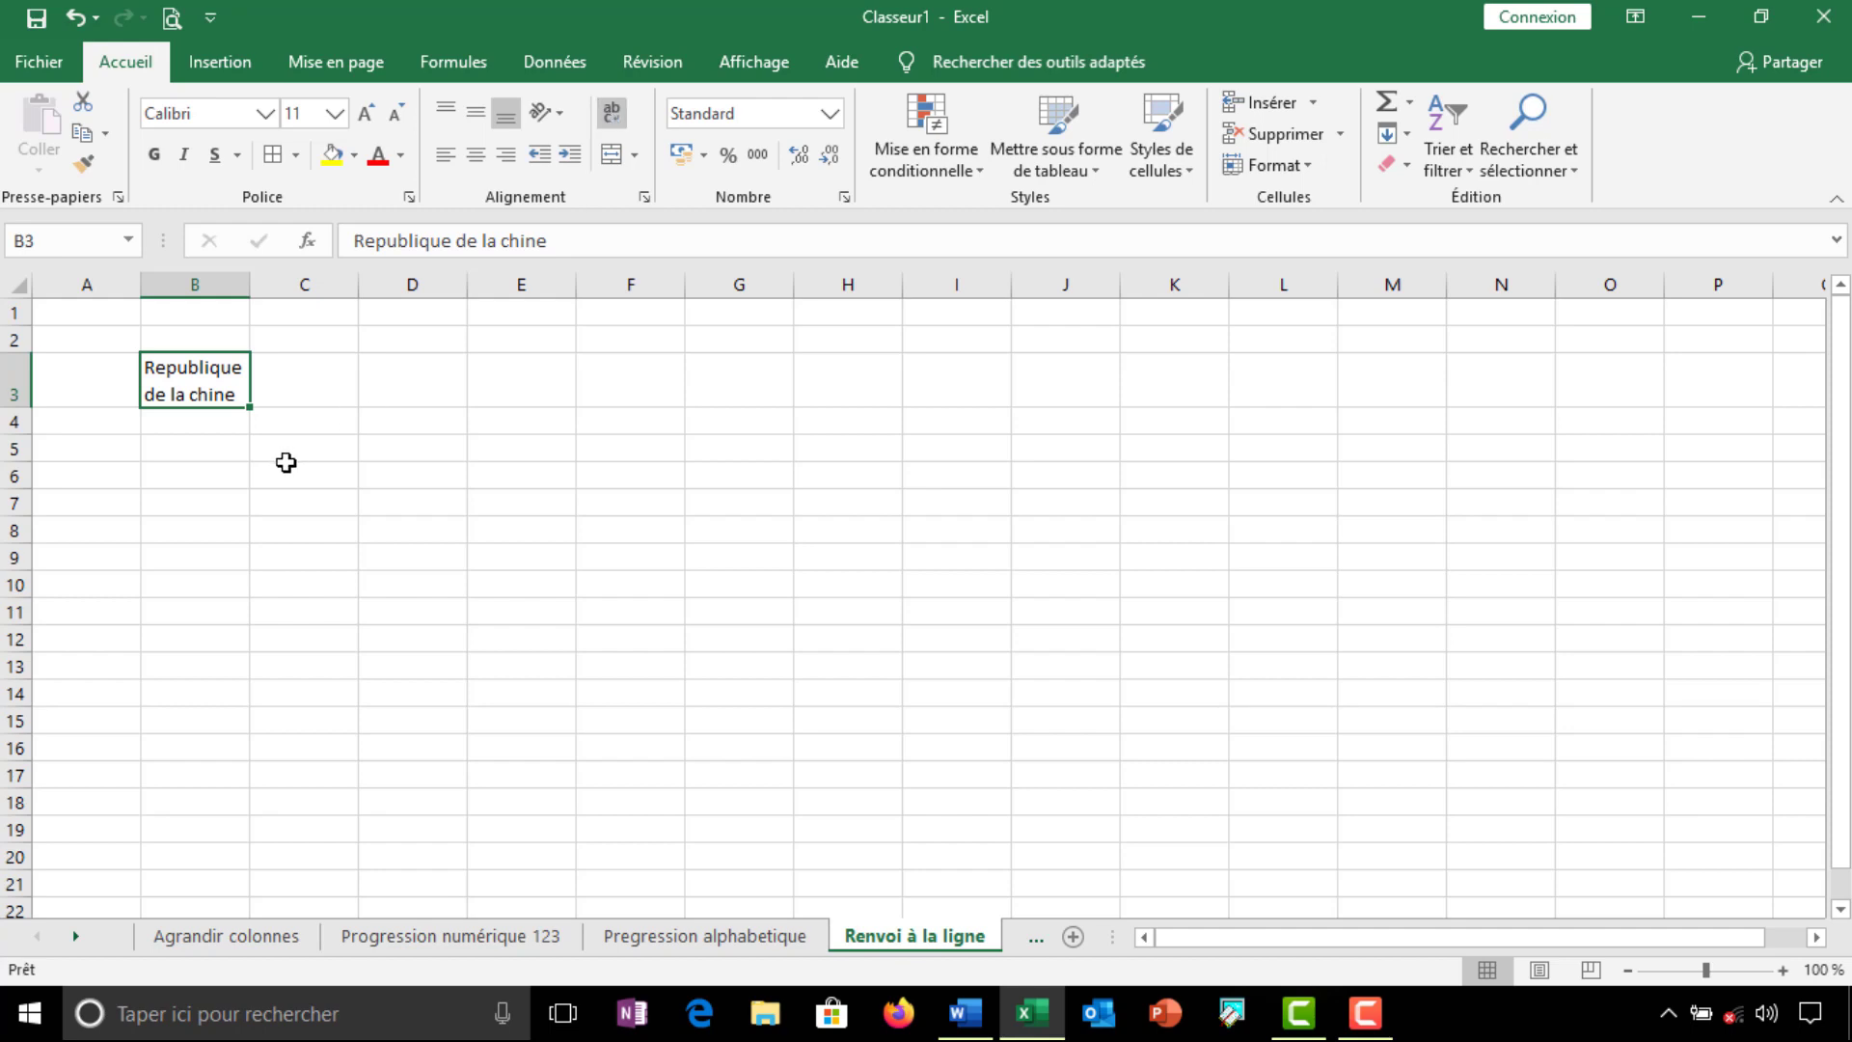
pyautogui.click(292, 395)
pyautogui.click(185, 365)
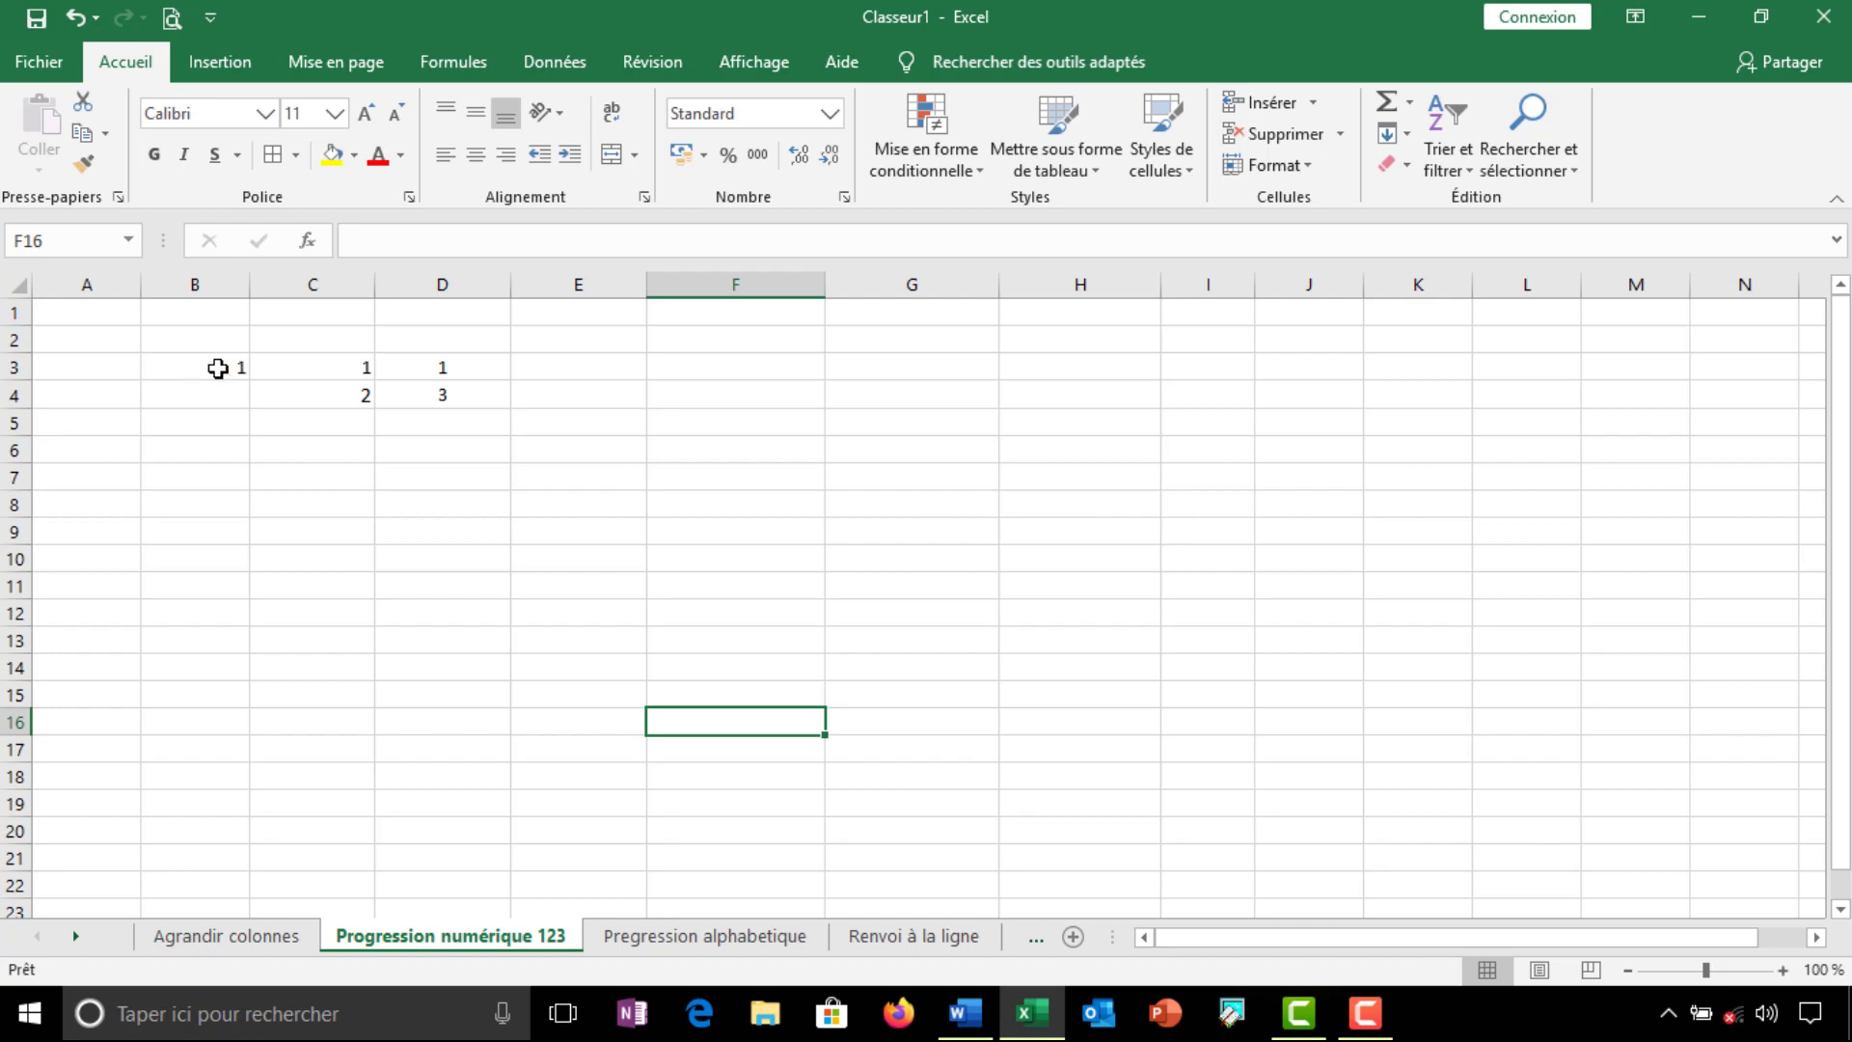
# Copy the 1 in B3 down to B15 and centre B3:B15
pyautogui.click(218, 368)
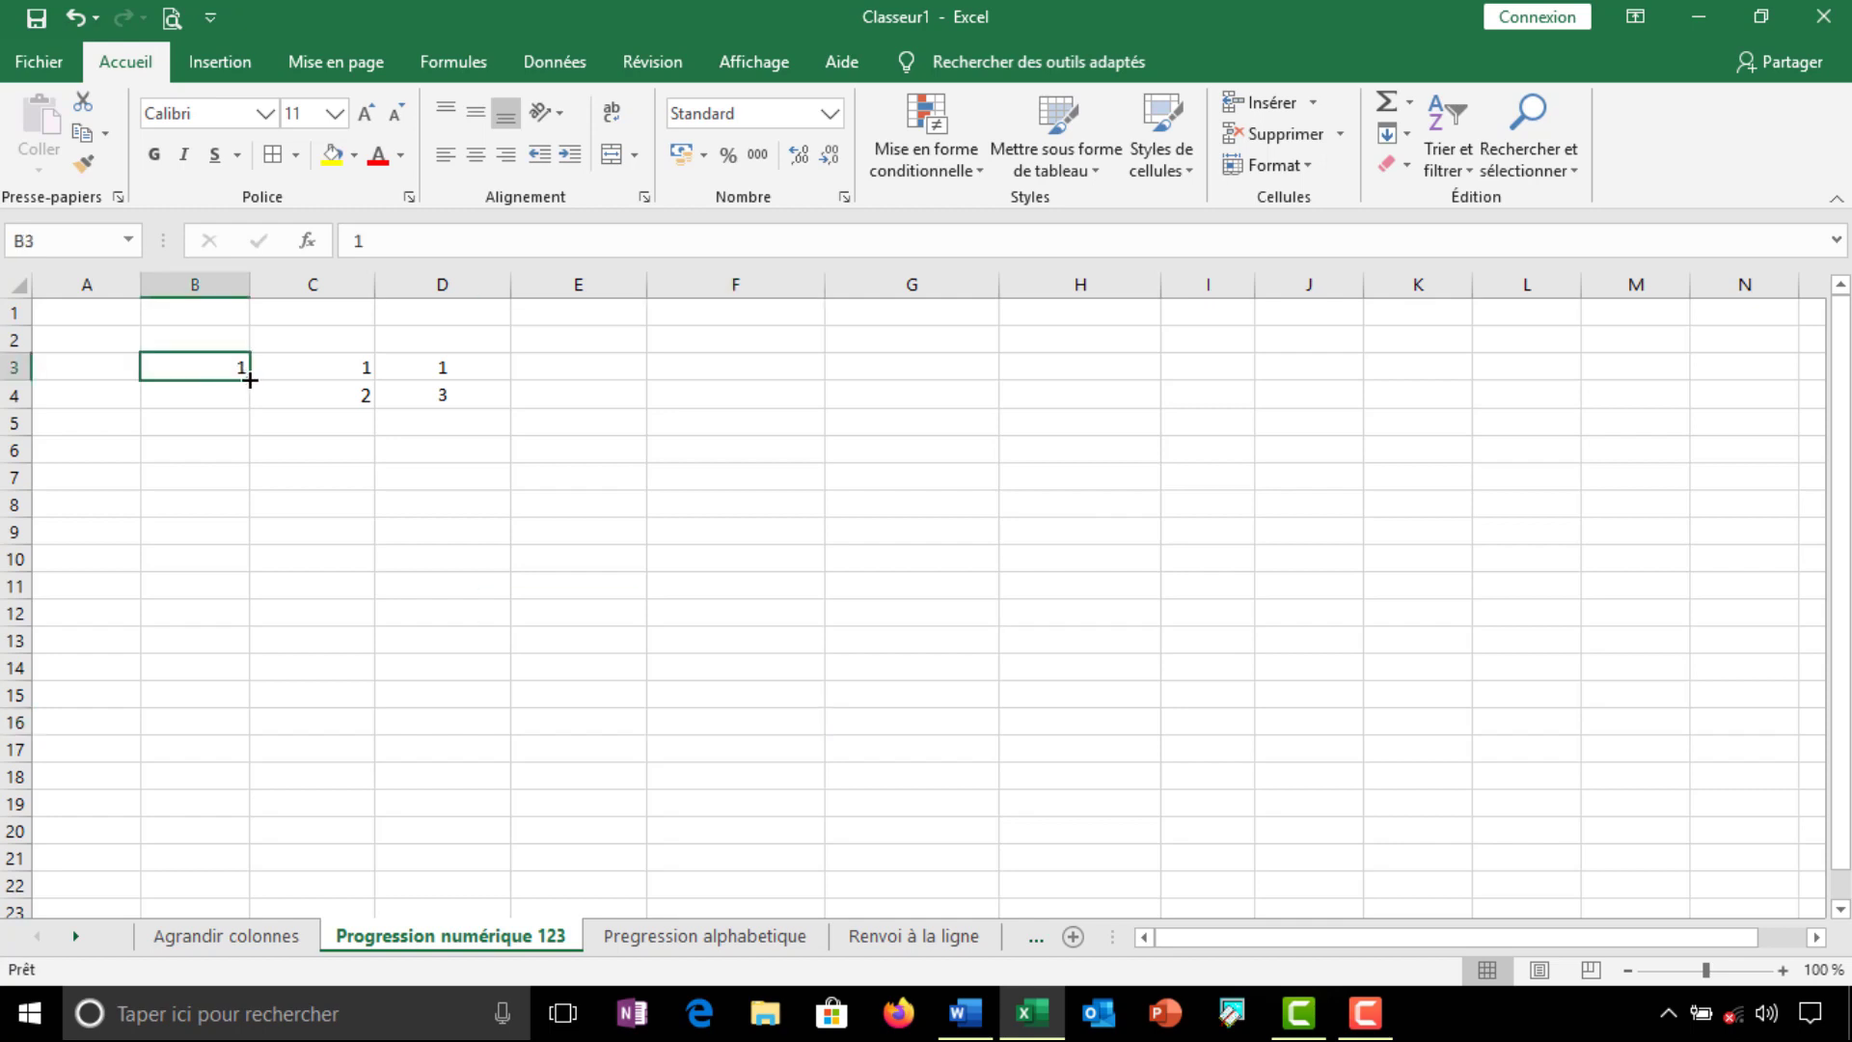
pyautogui.moveTo(249, 380); pyautogui.dragTo(259, 710)
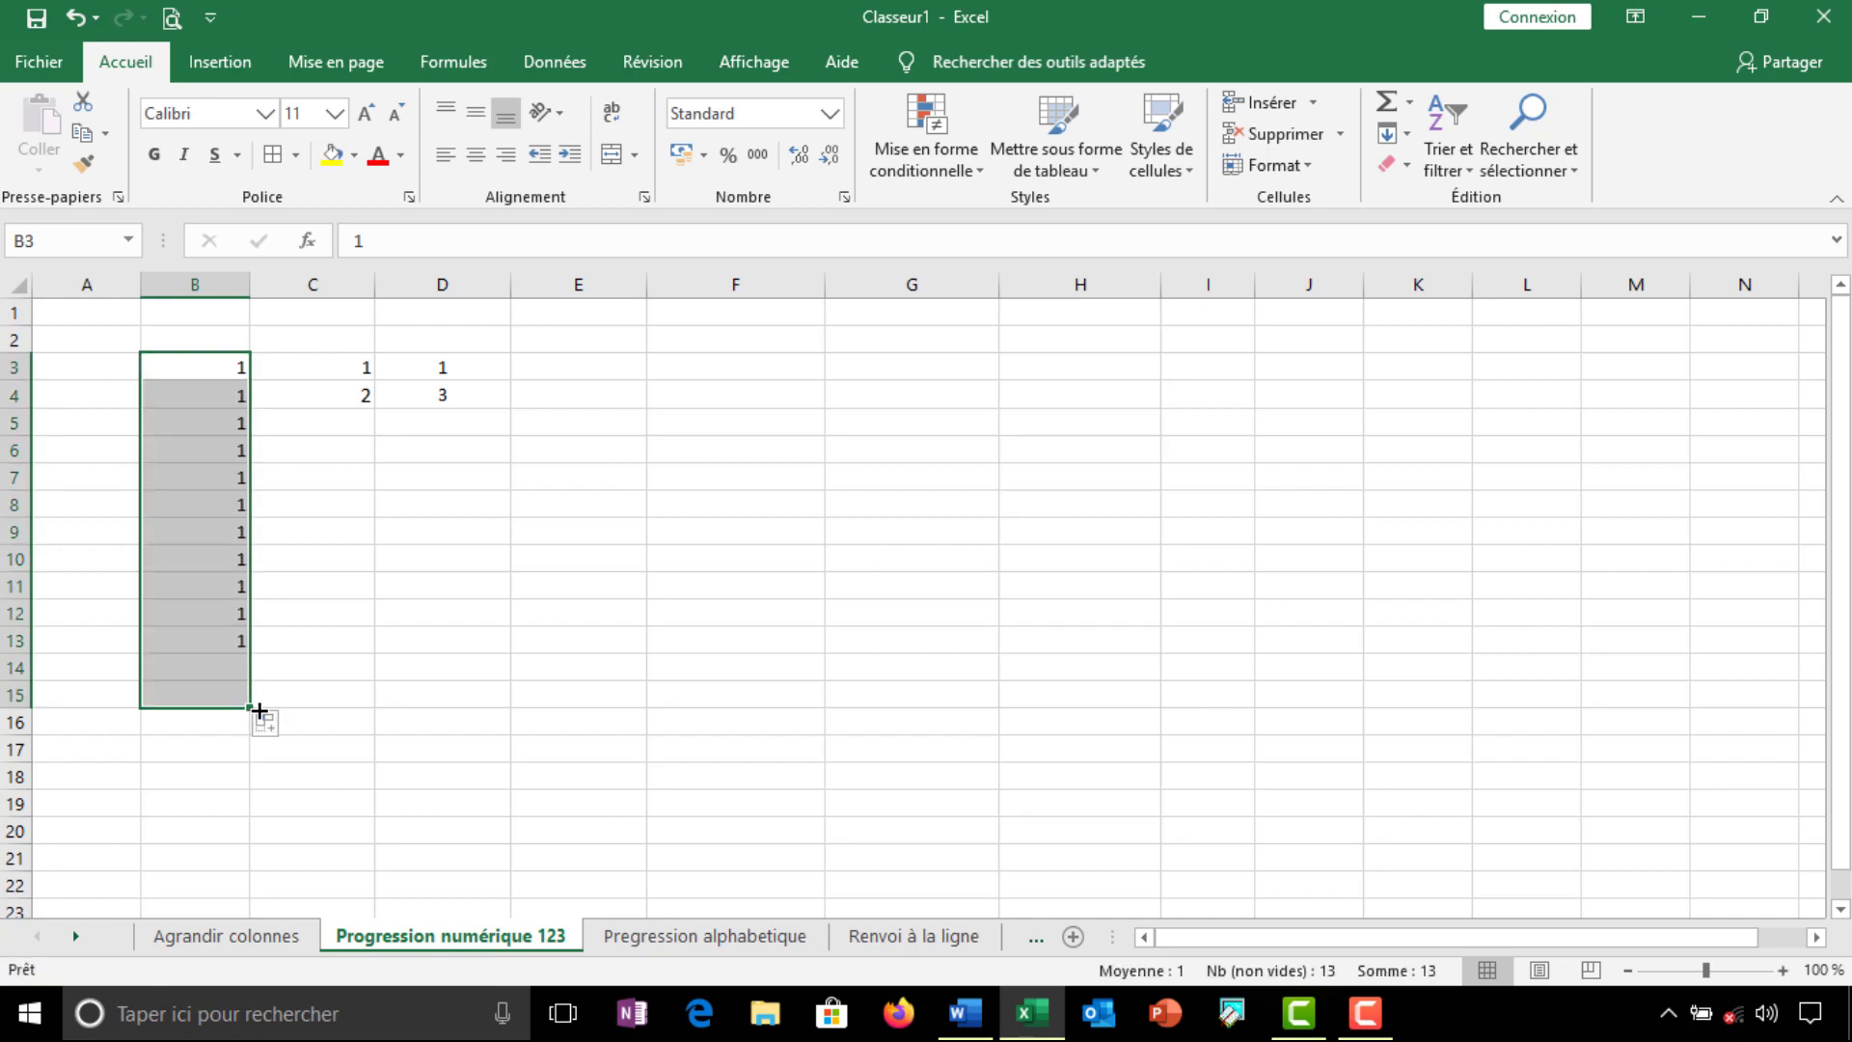
pyautogui.click(476, 161)
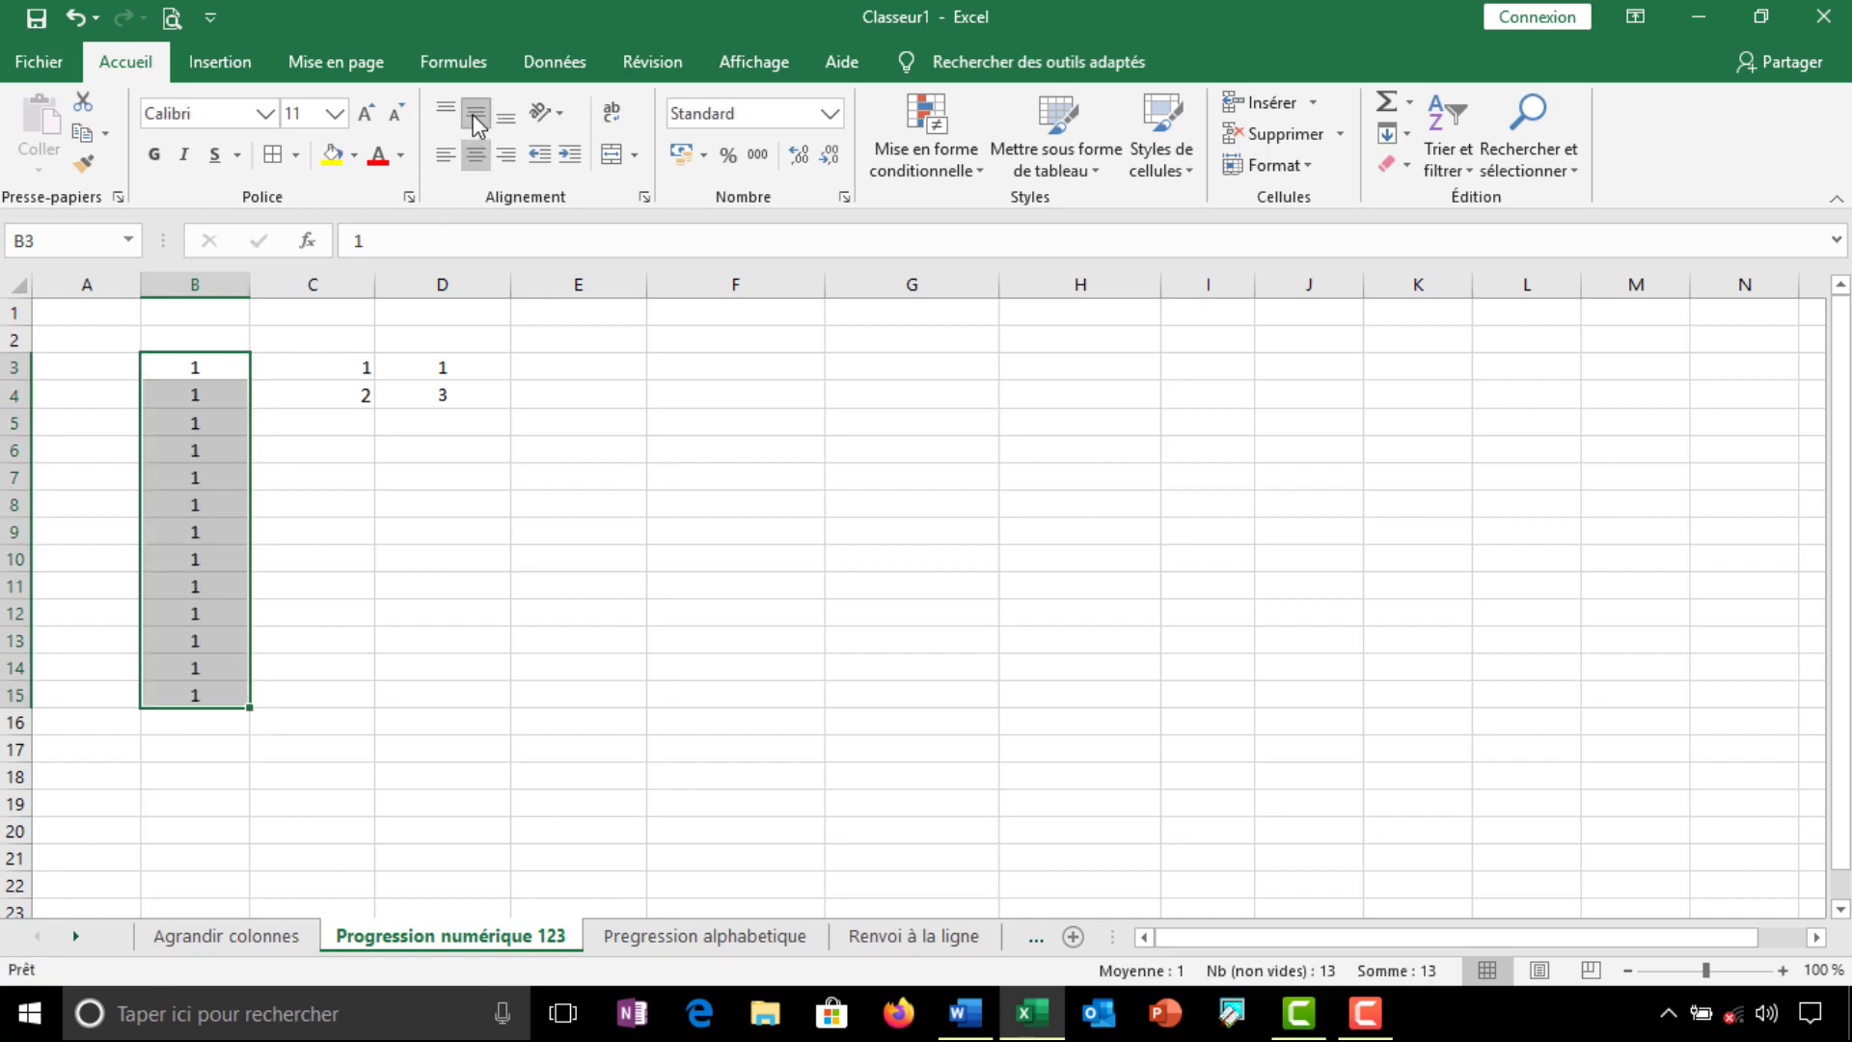
# Delete the repeated 1s in B4:B15, leaving only the 1 in B3
pyautogui.click(298, 370)
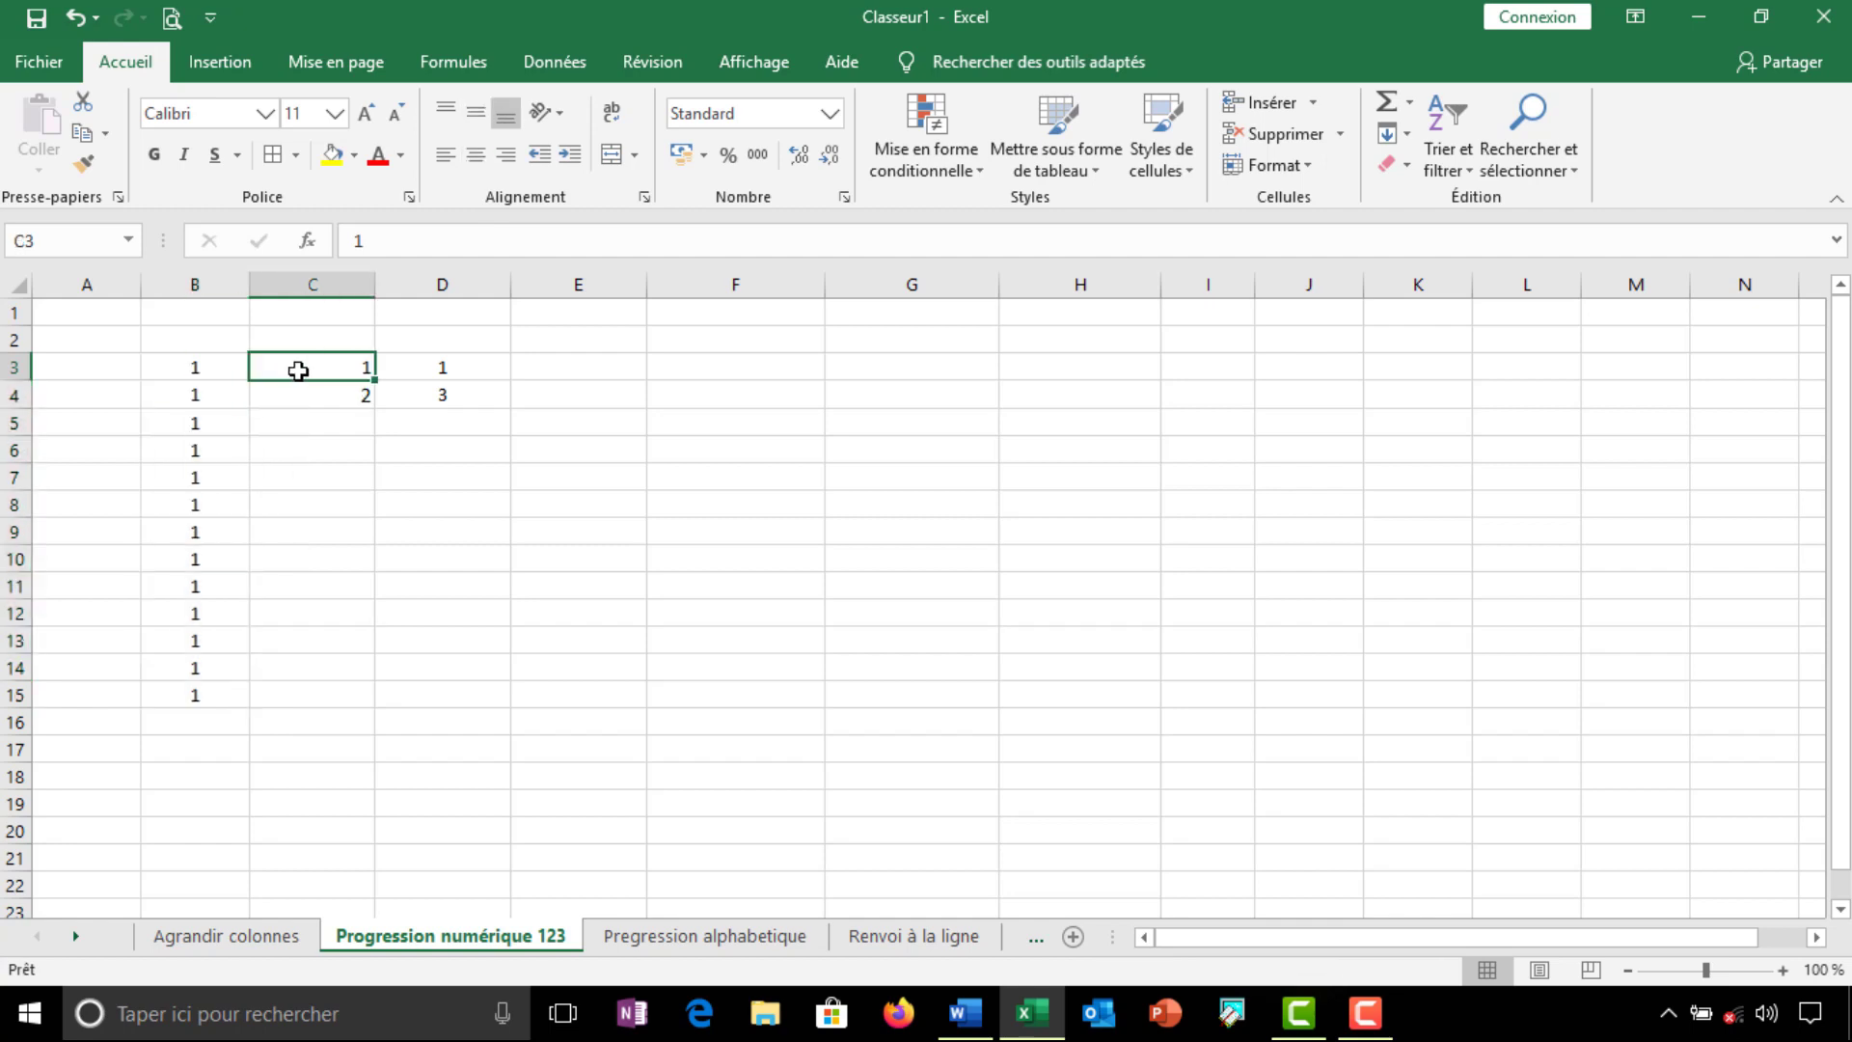
pyautogui.click(220, 369)
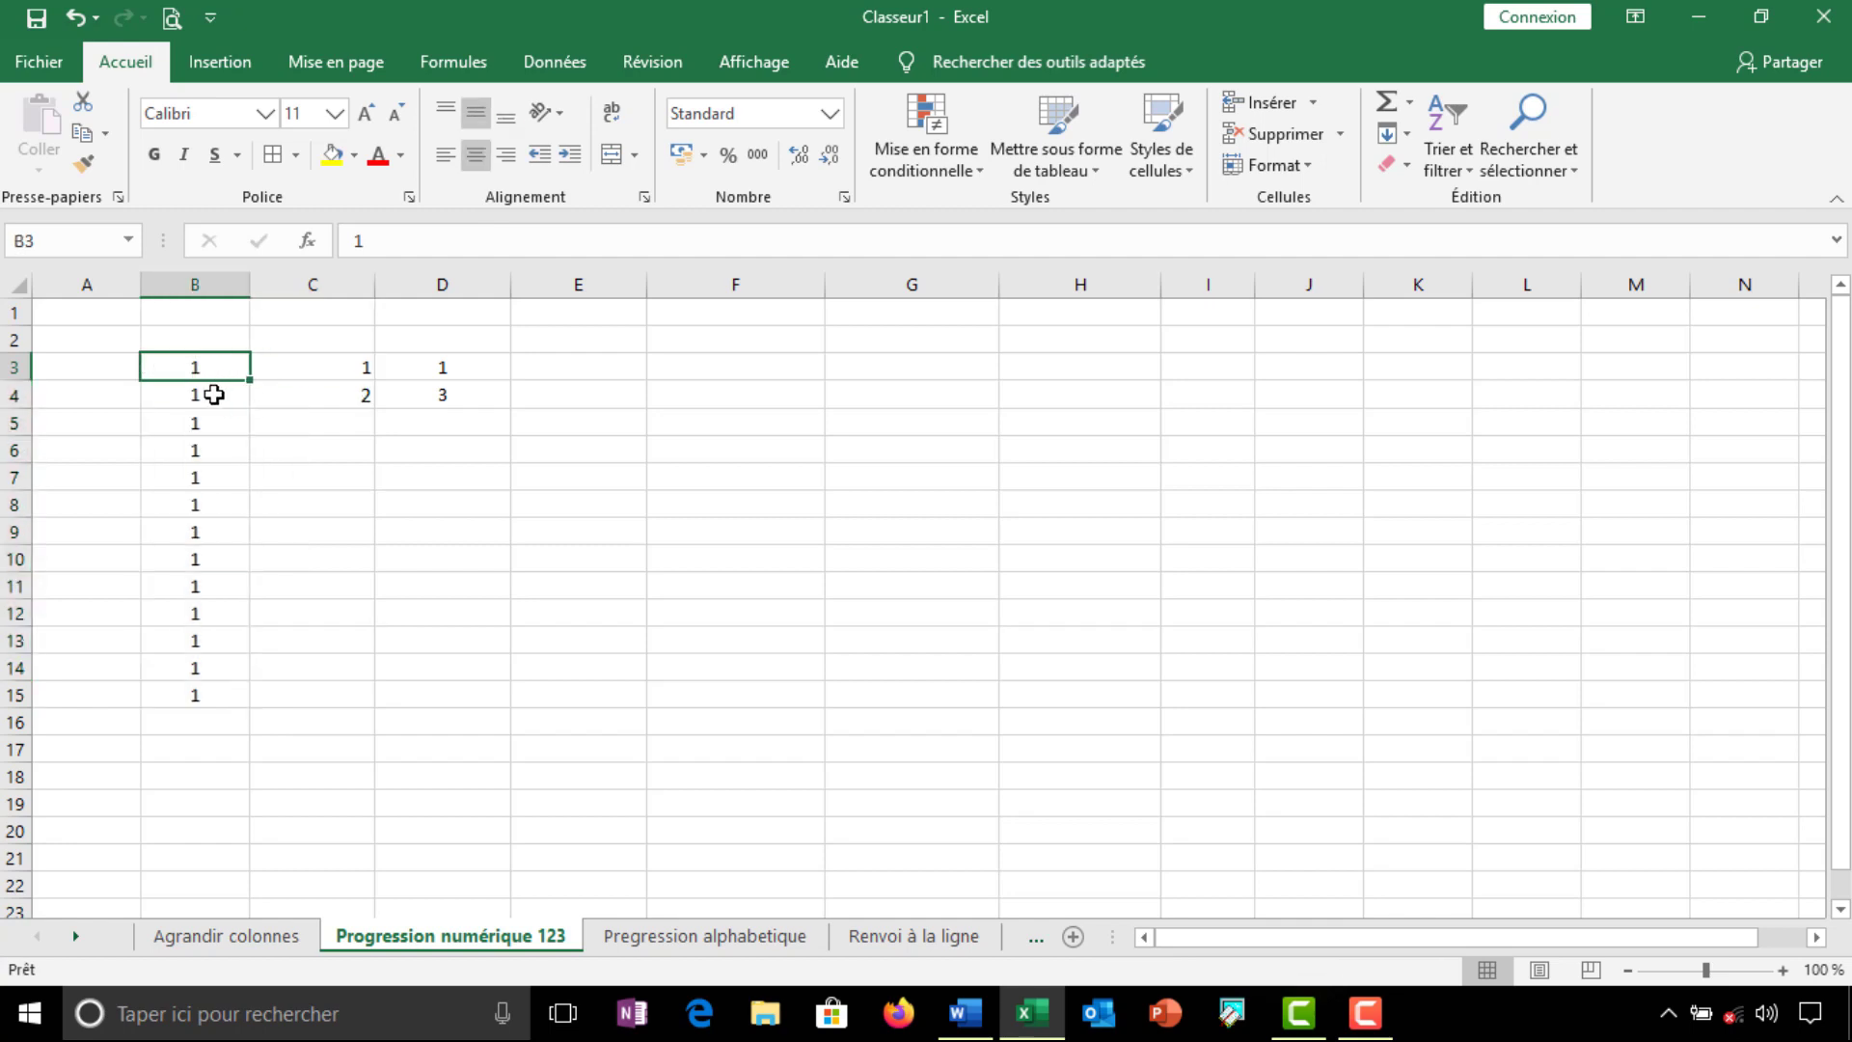
pyautogui.click(213, 395)
pyautogui.moveTo(214, 394); pyautogui.dragTo(215, 713)
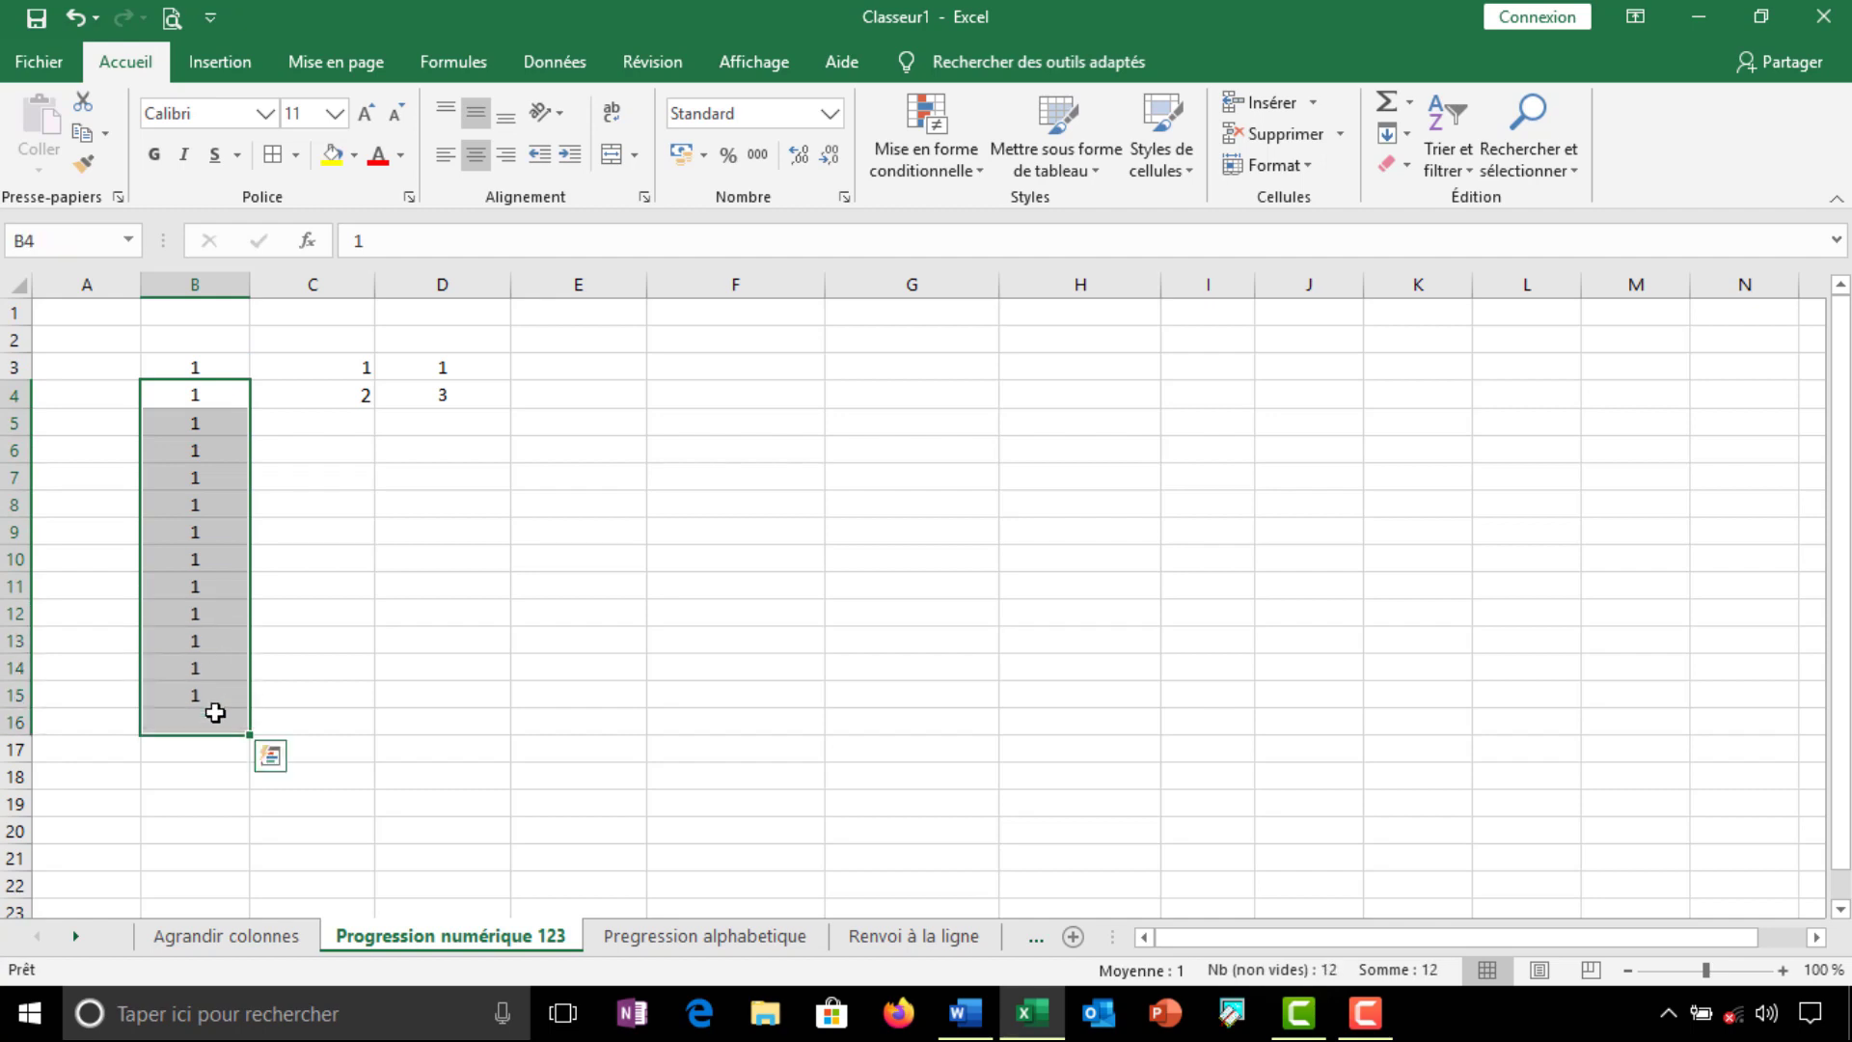
pyautogui.press('Delete')
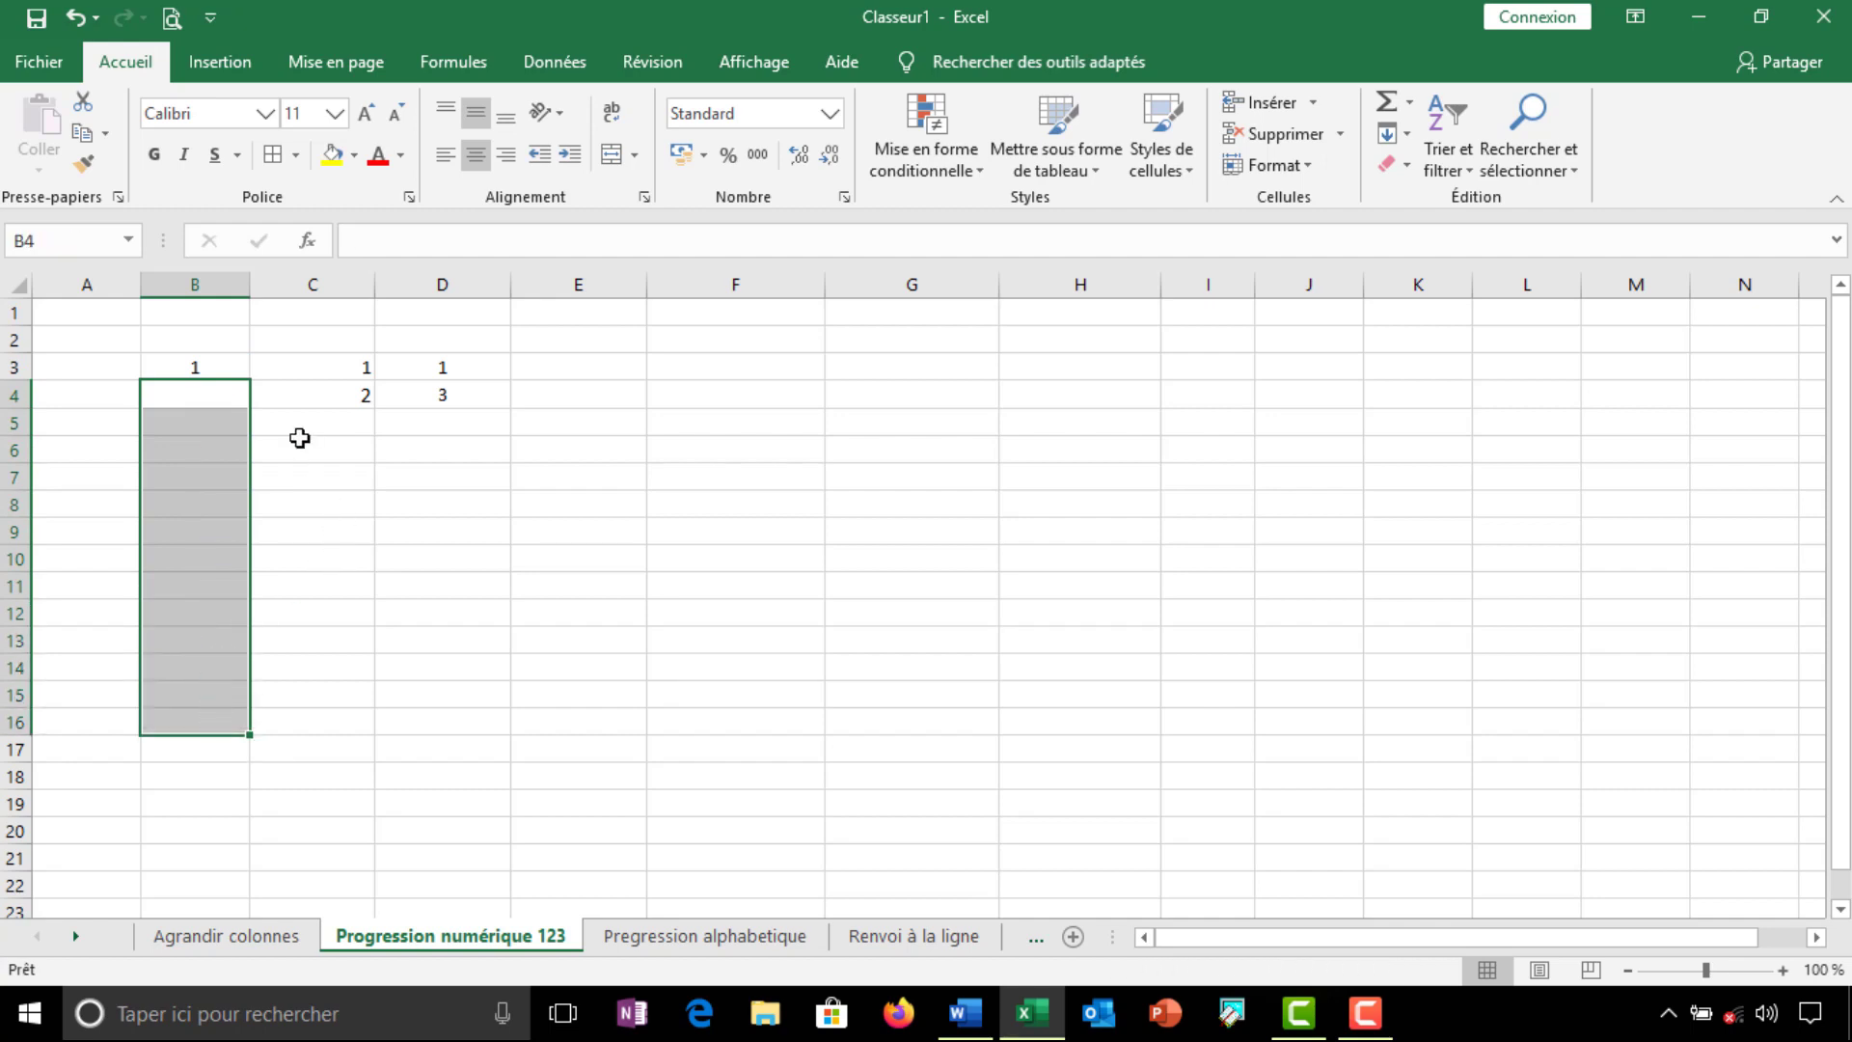
pyautogui.click(301, 413)
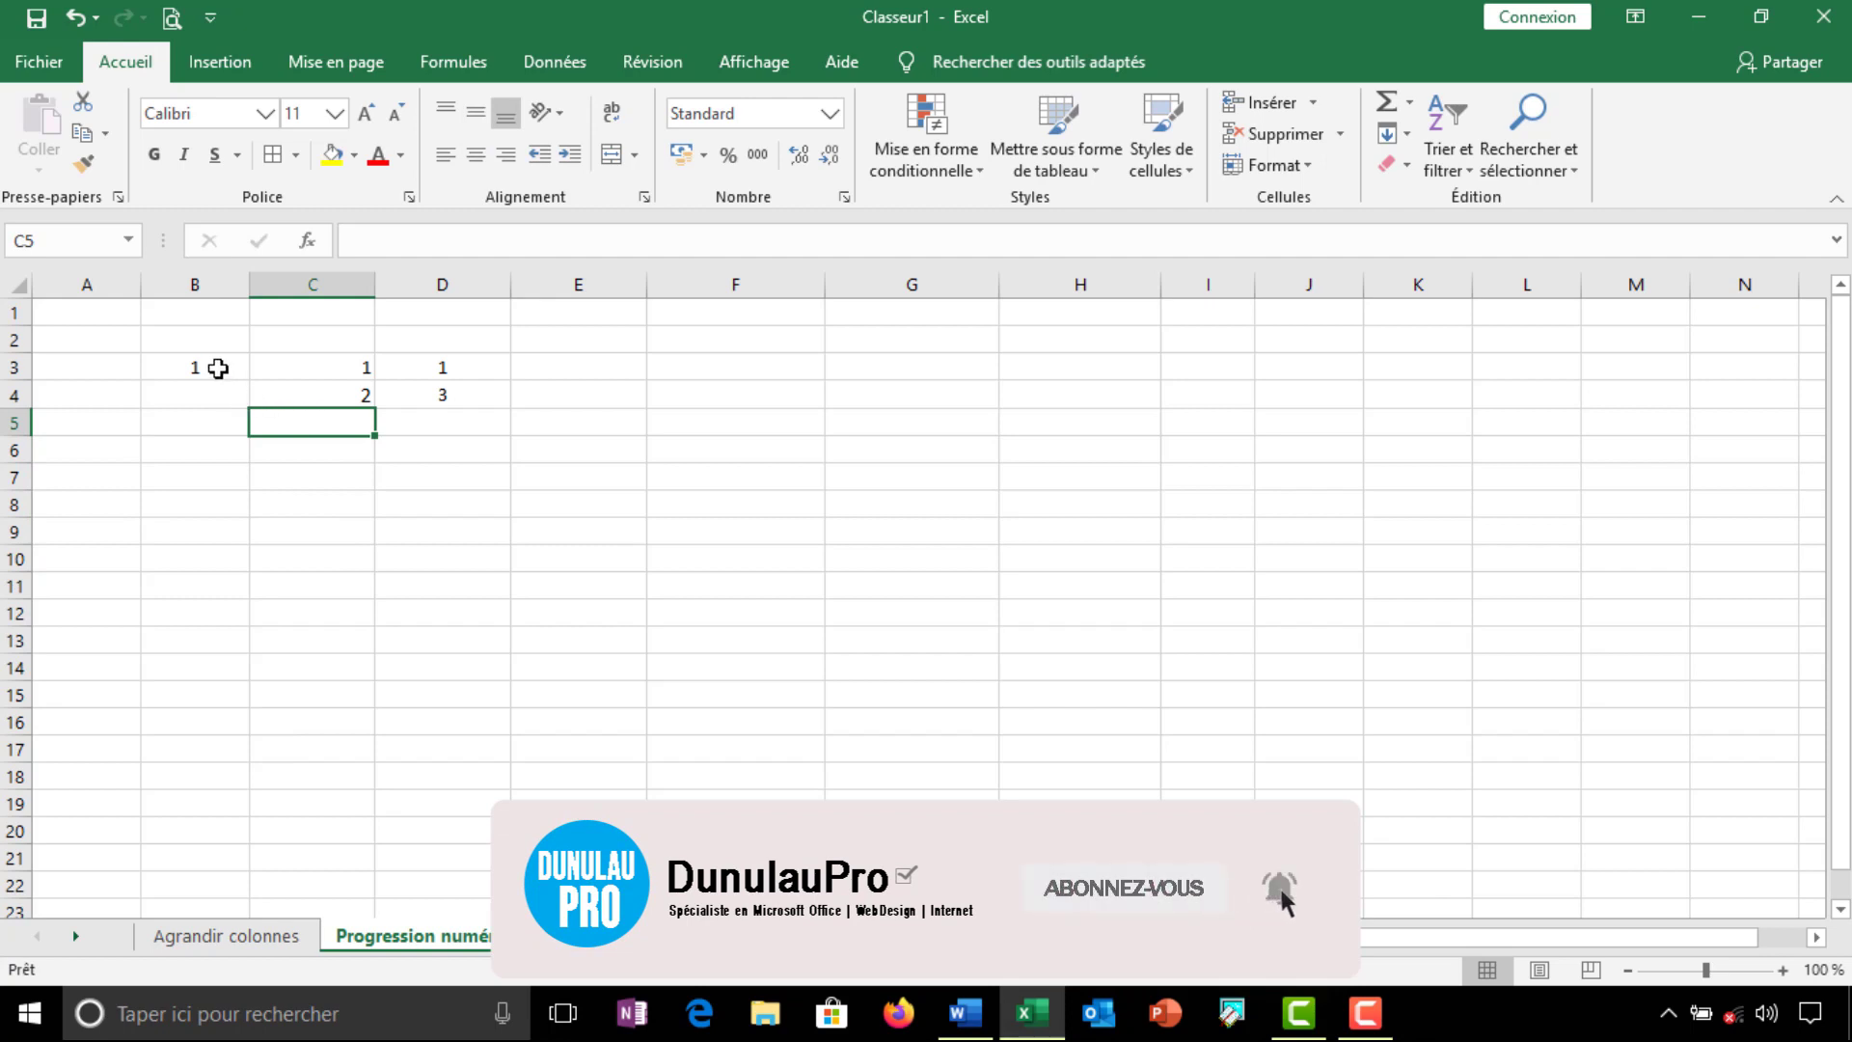
pyautogui.click(209, 368)
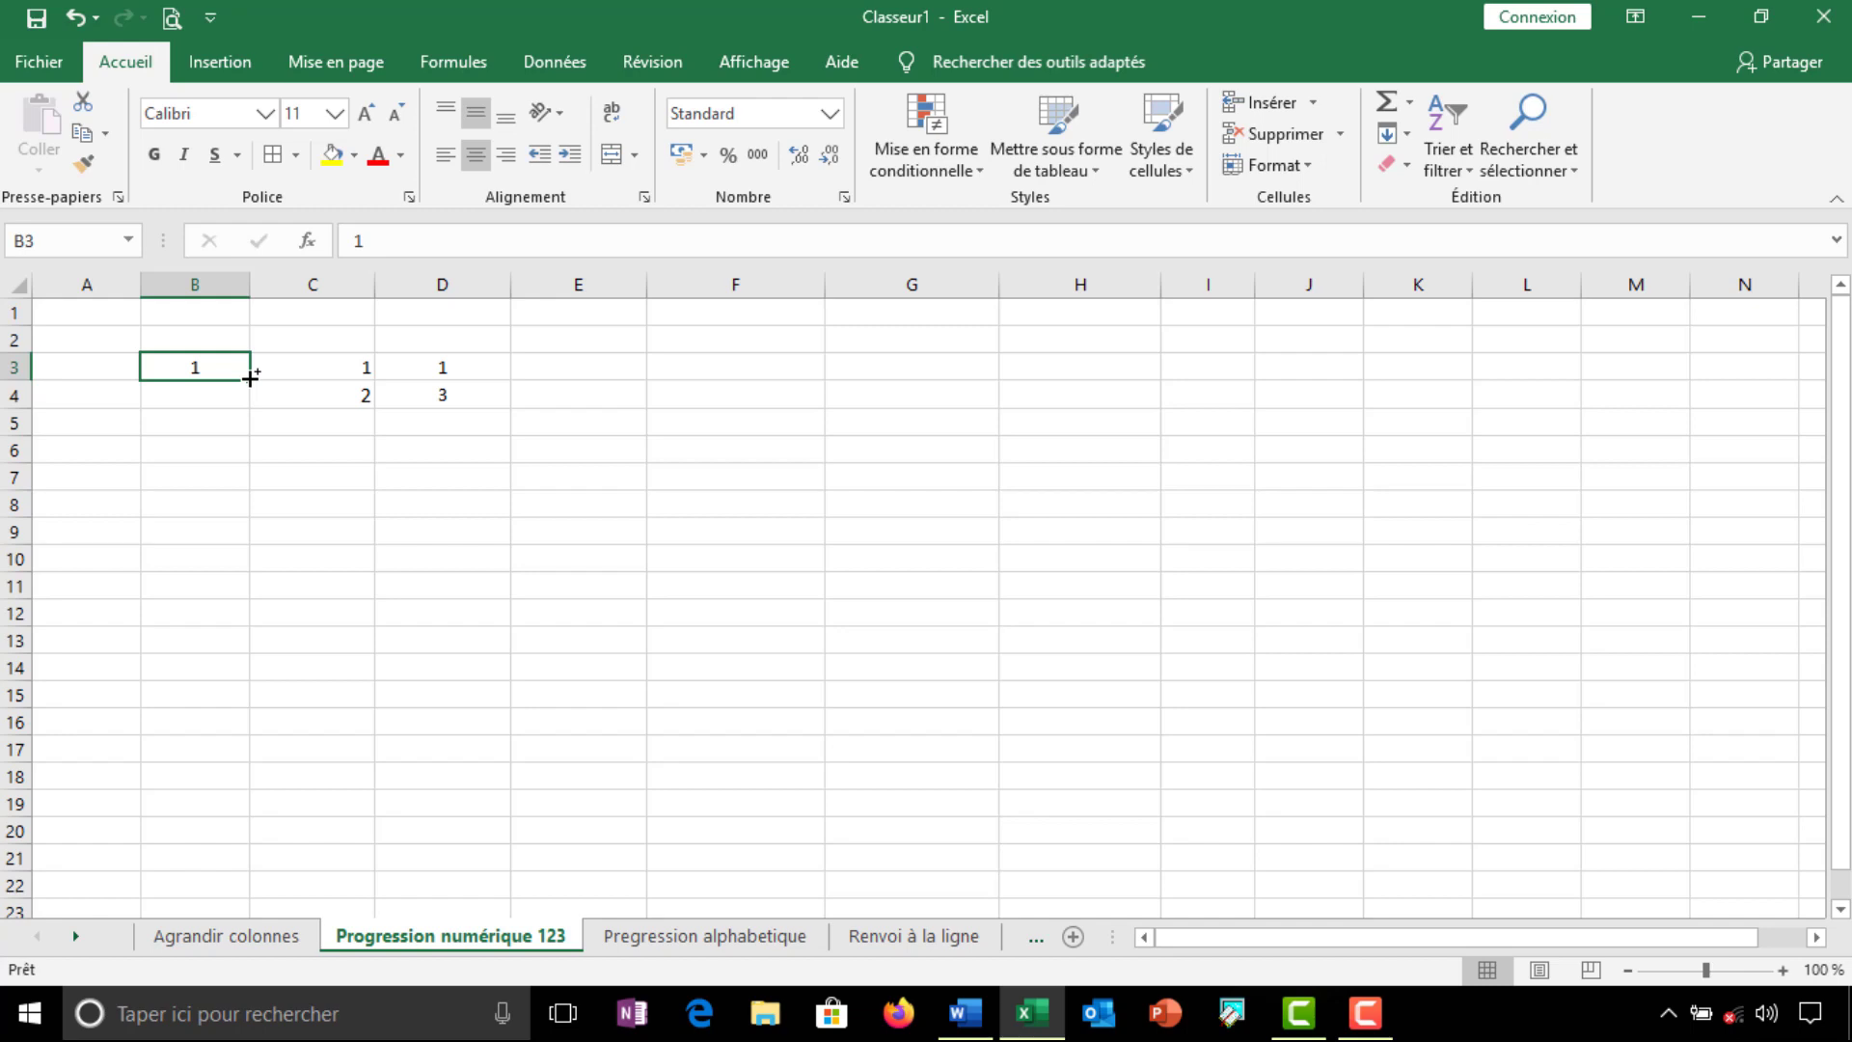
# Fill B3 down to B14 as a 1–12 count, undoing the first 1–16 fill
pyautogui.moveTo(250, 378); pyautogui.dragTo(265, 793)
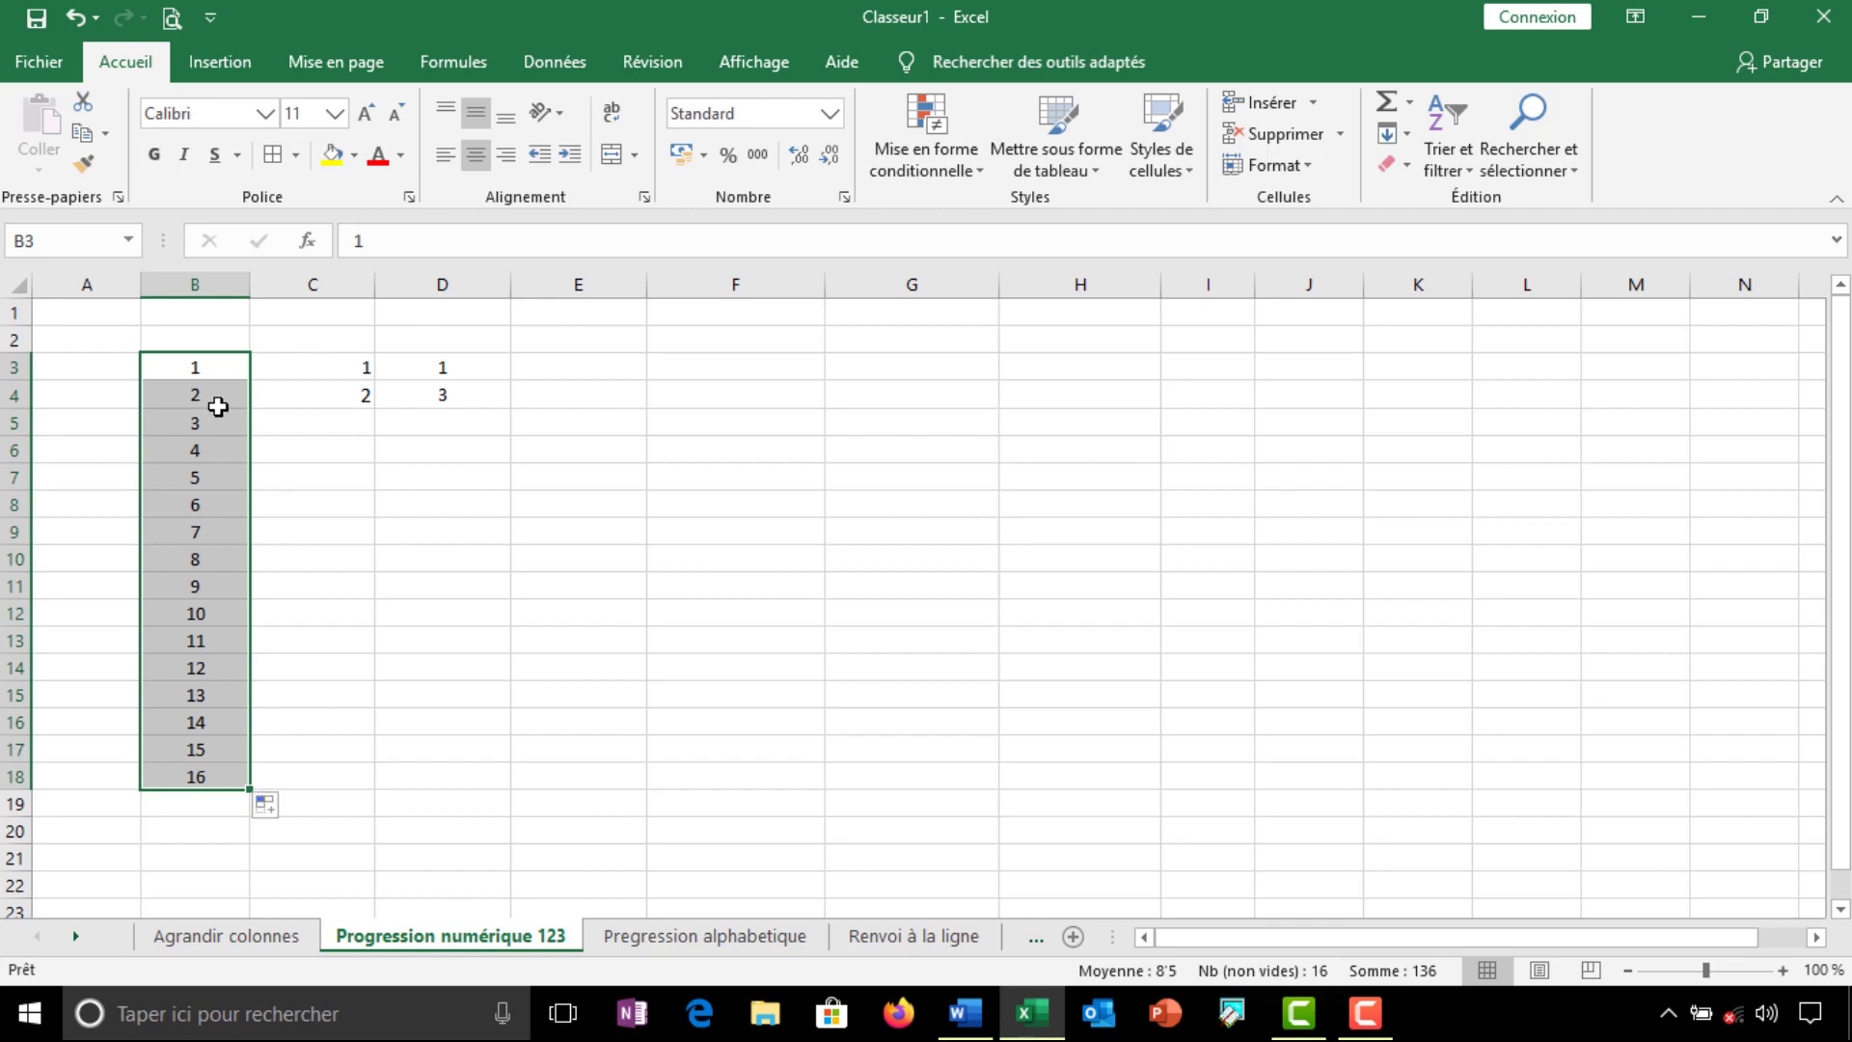
pyautogui.click(216, 373)
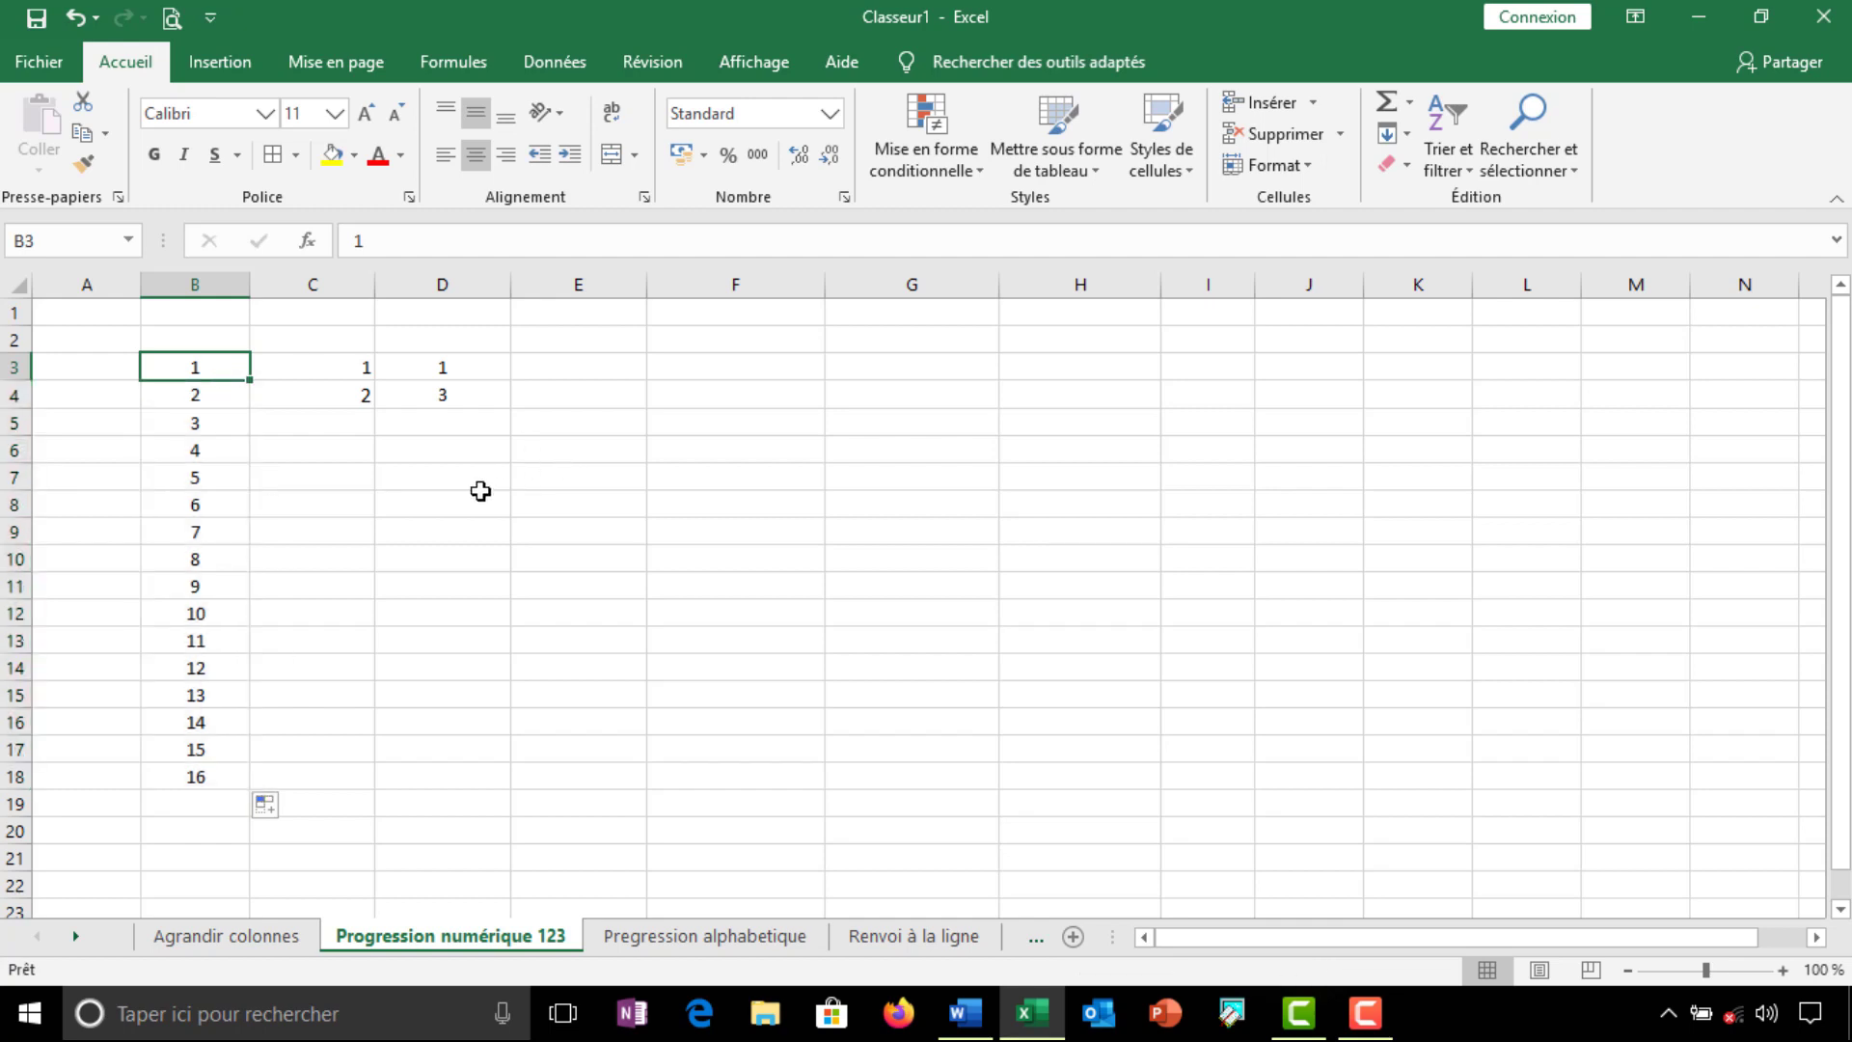
pyautogui.hotkey('ctrl', 'z')
pyautogui.click(206, 367)
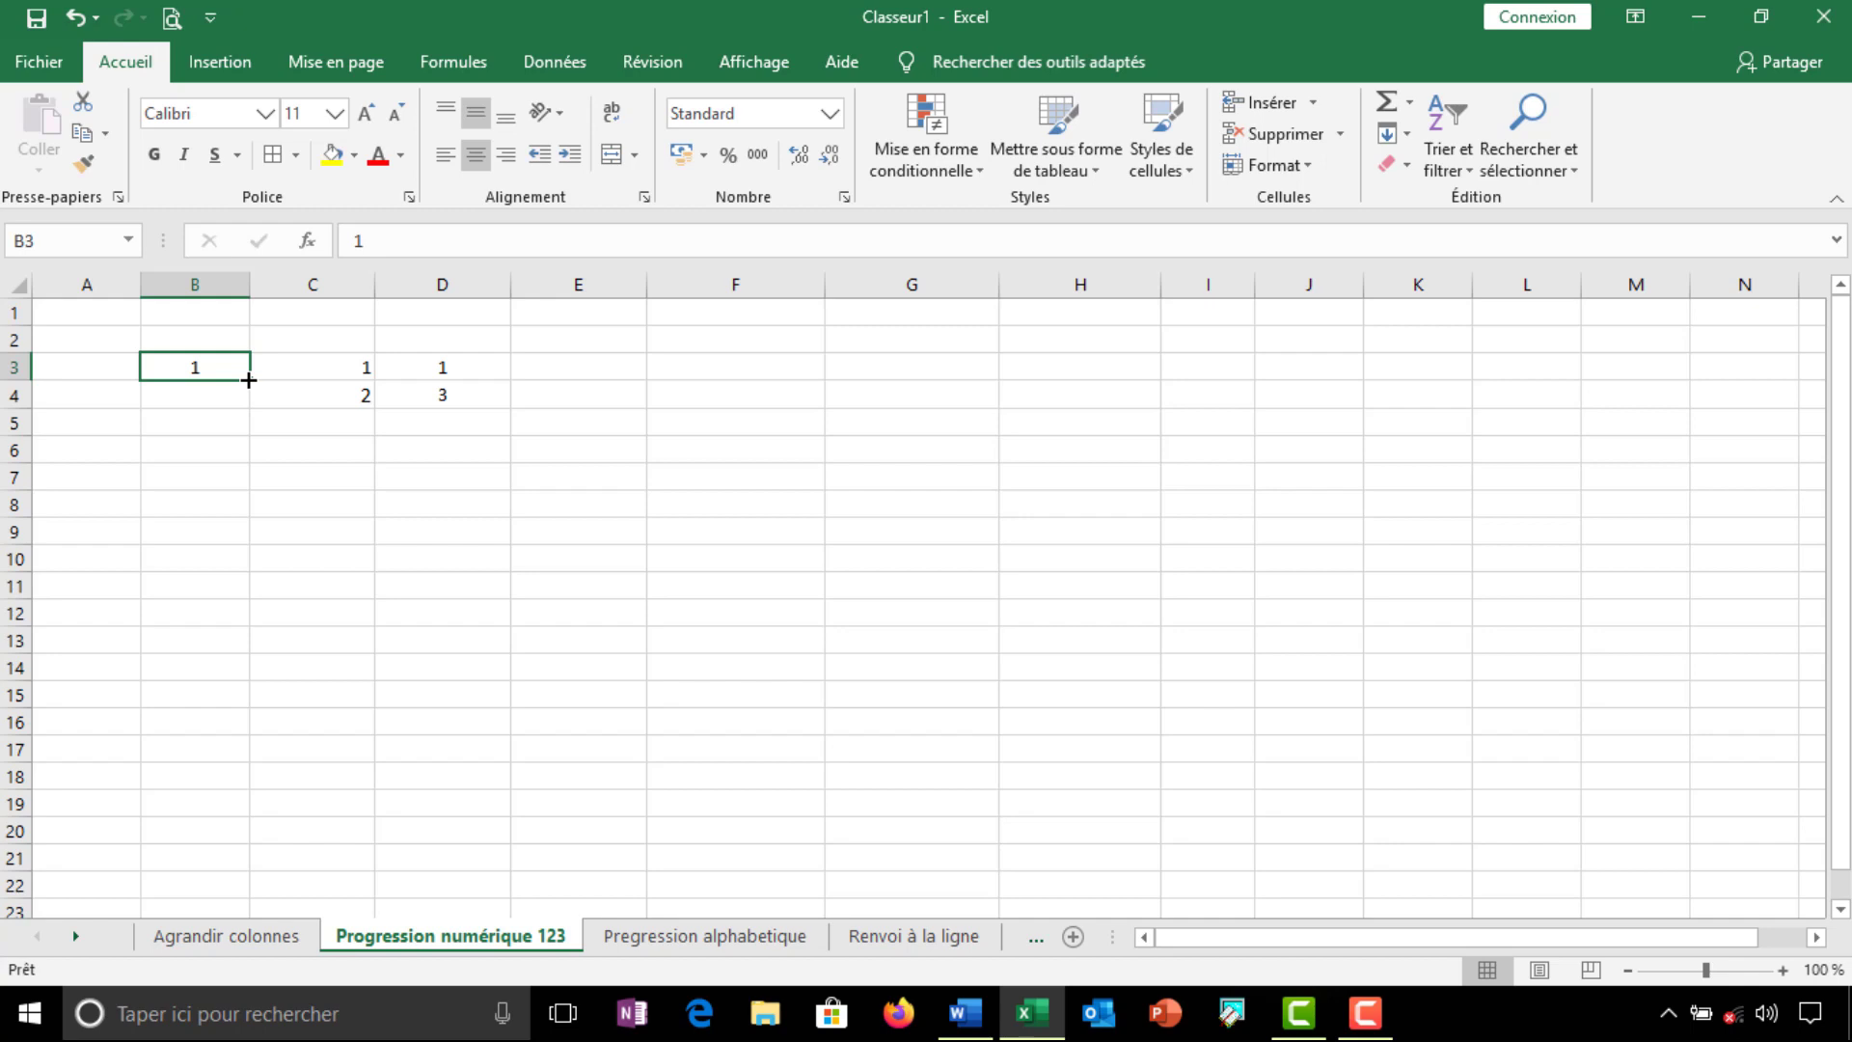
pyautogui.moveTo(249, 380); pyautogui.dragTo(256, 668)
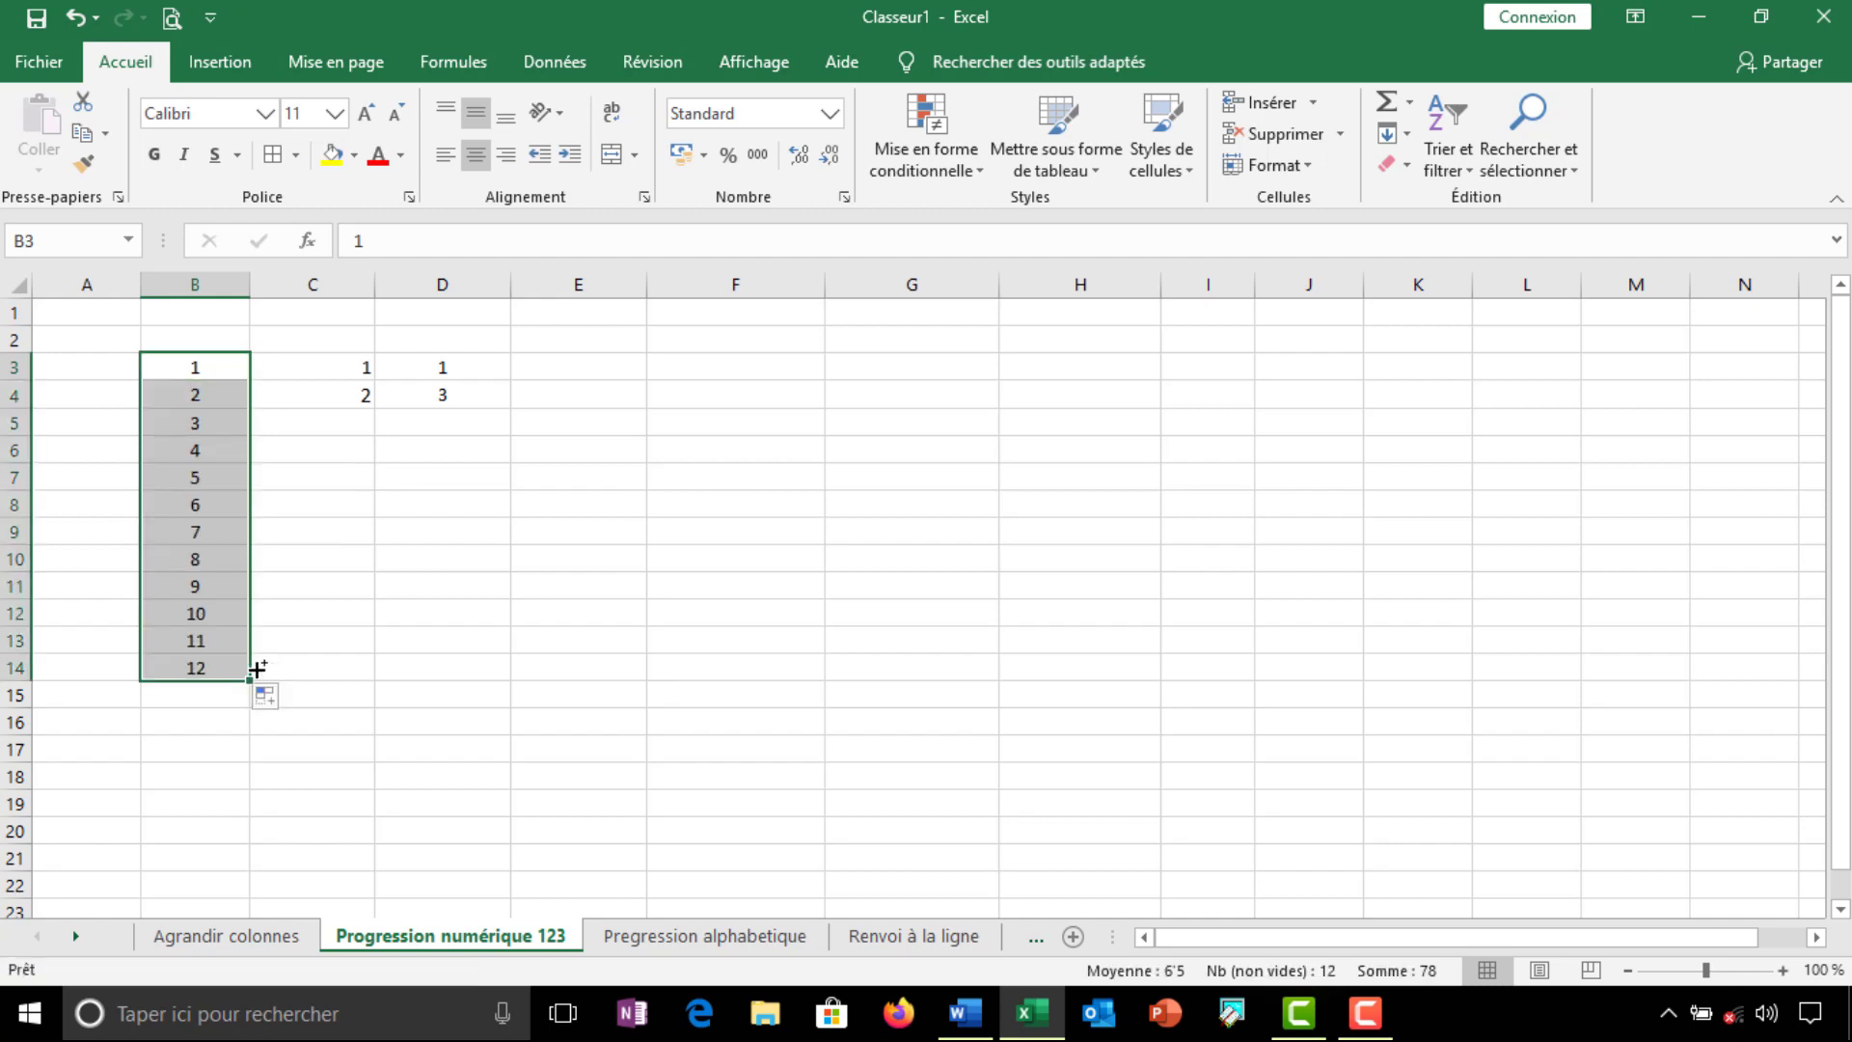
pyautogui.click(365, 446)
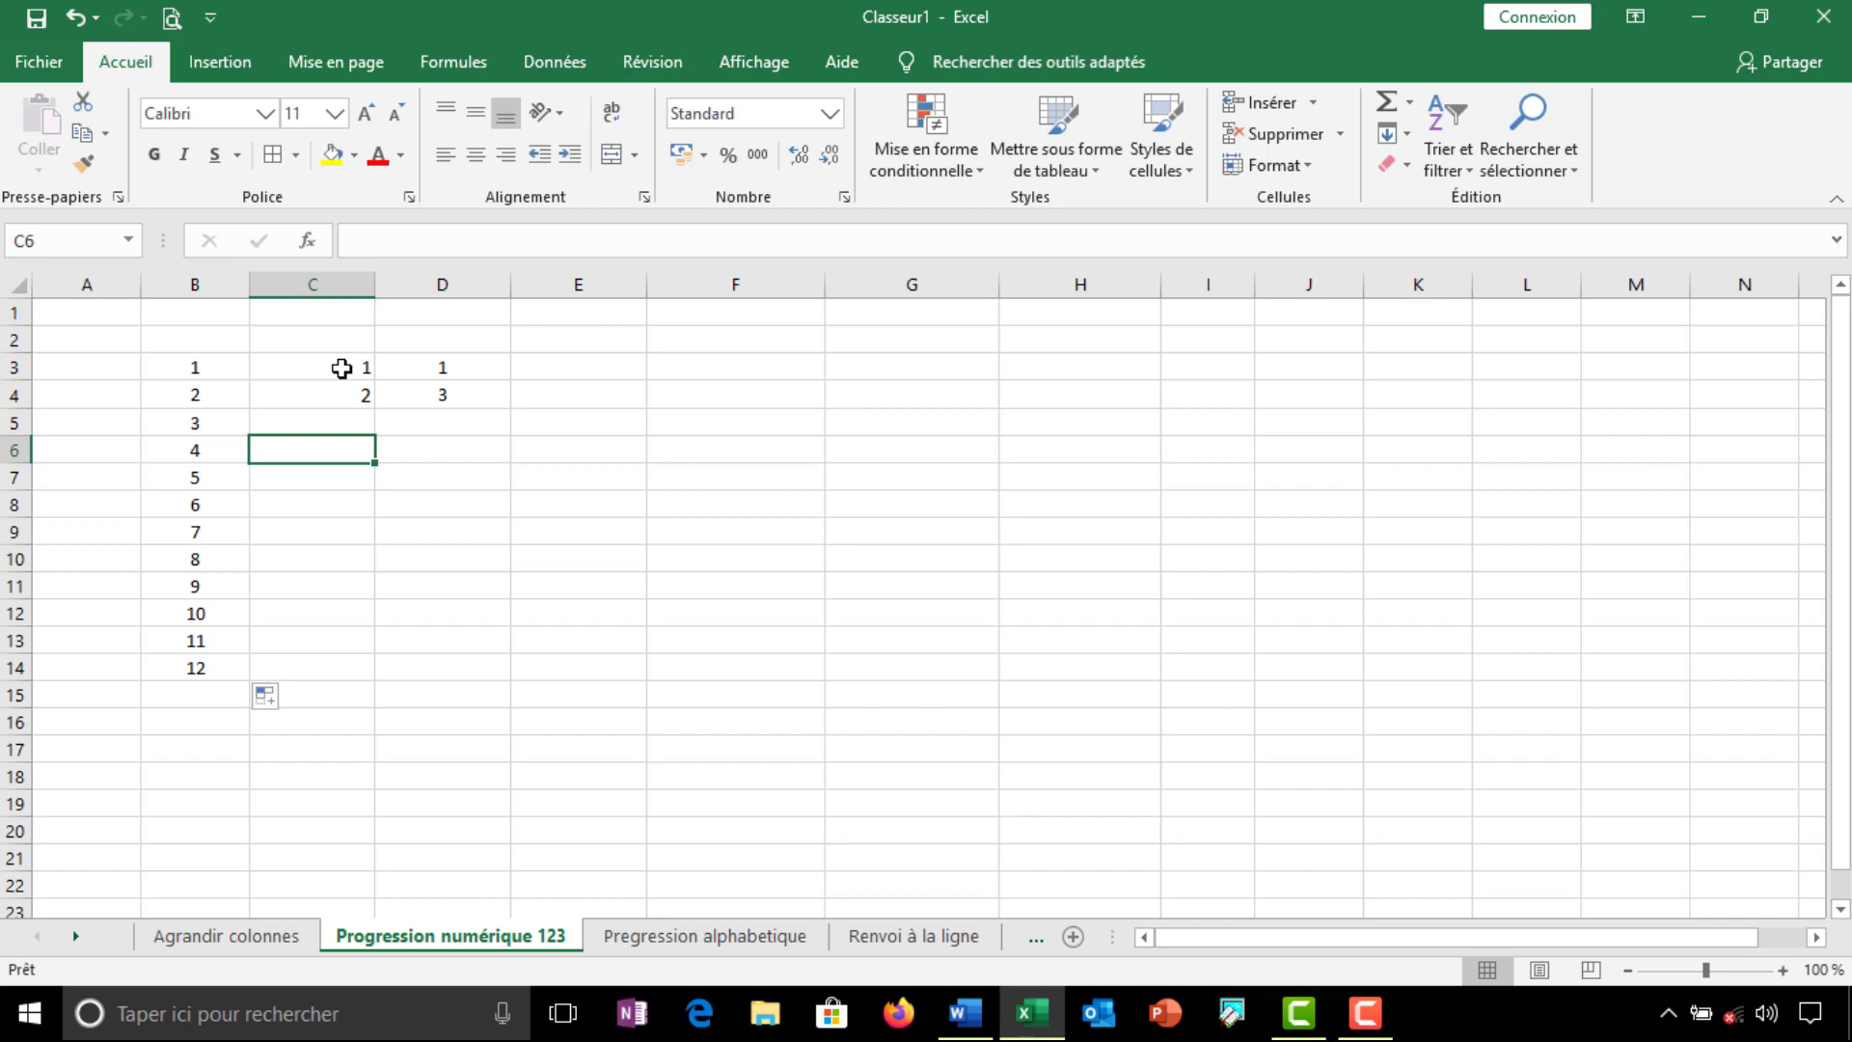
# Select the 1, 2 pair in C3:C4 and fill it down to C14
pyautogui.click(341, 369)
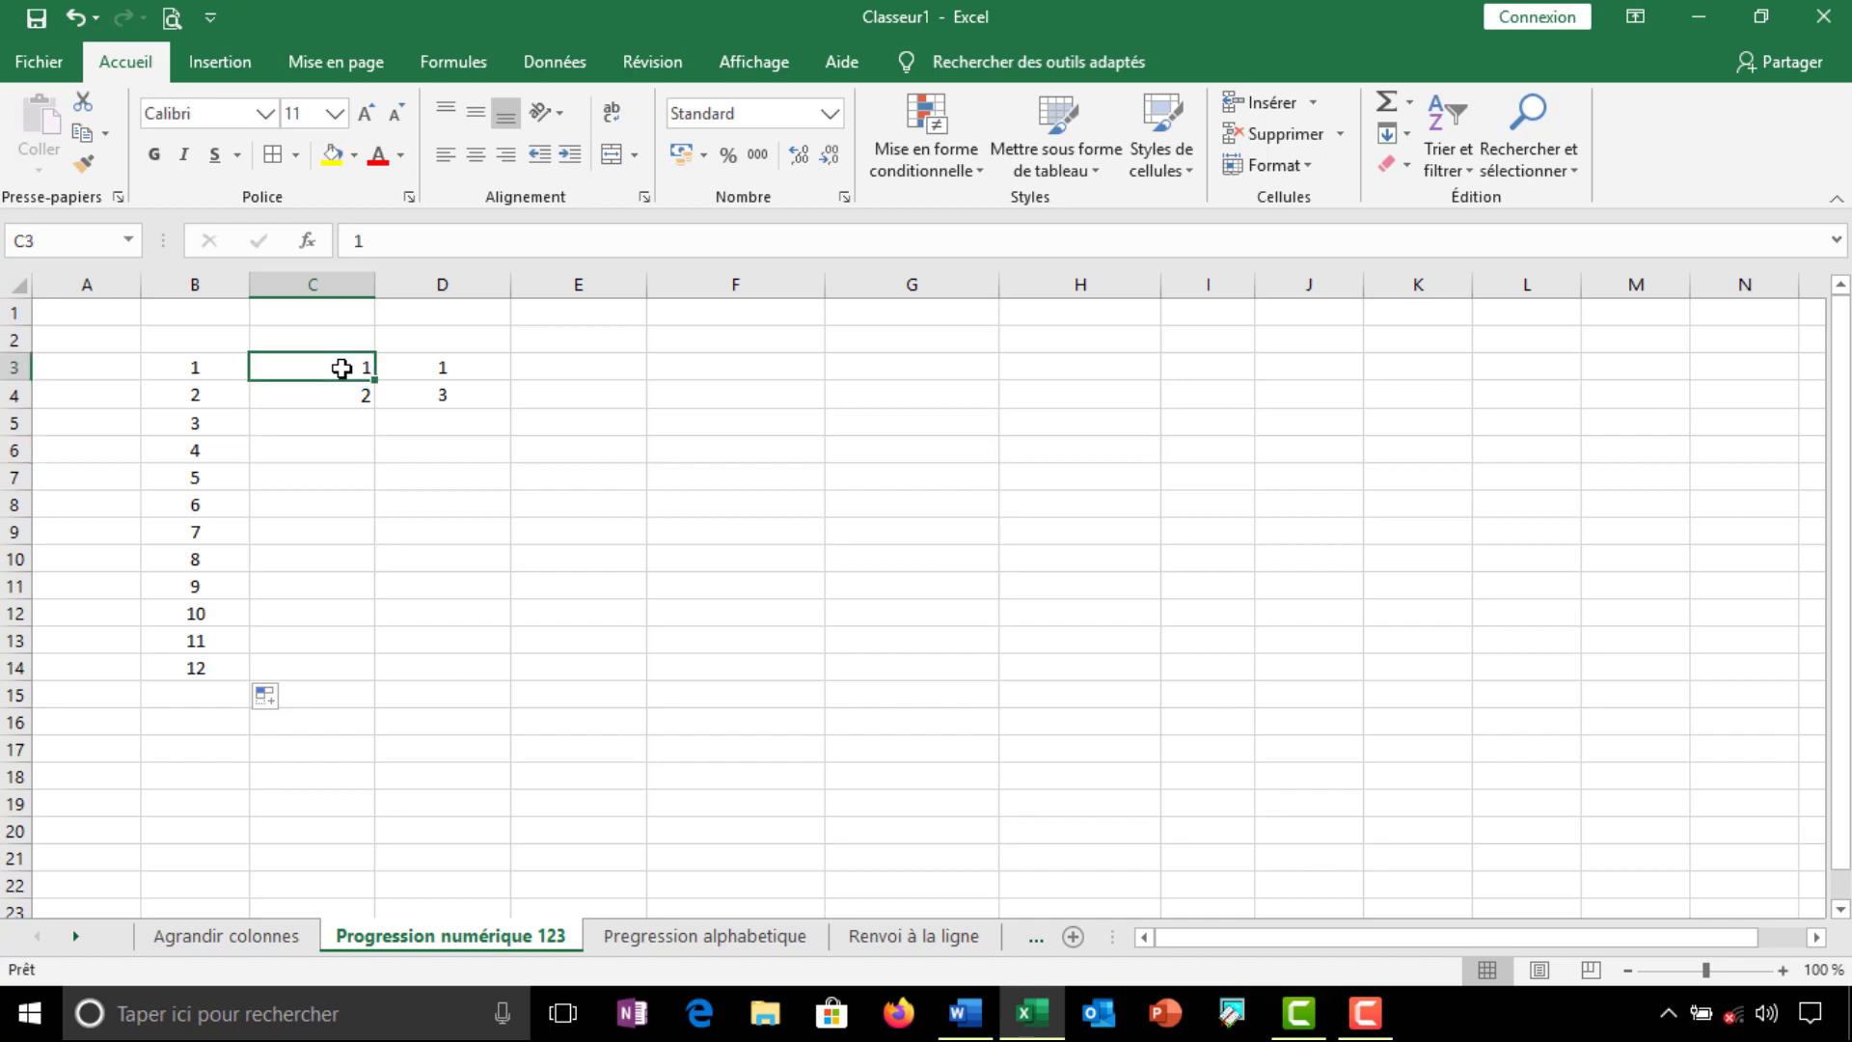
pyautogui.click(334, 386)
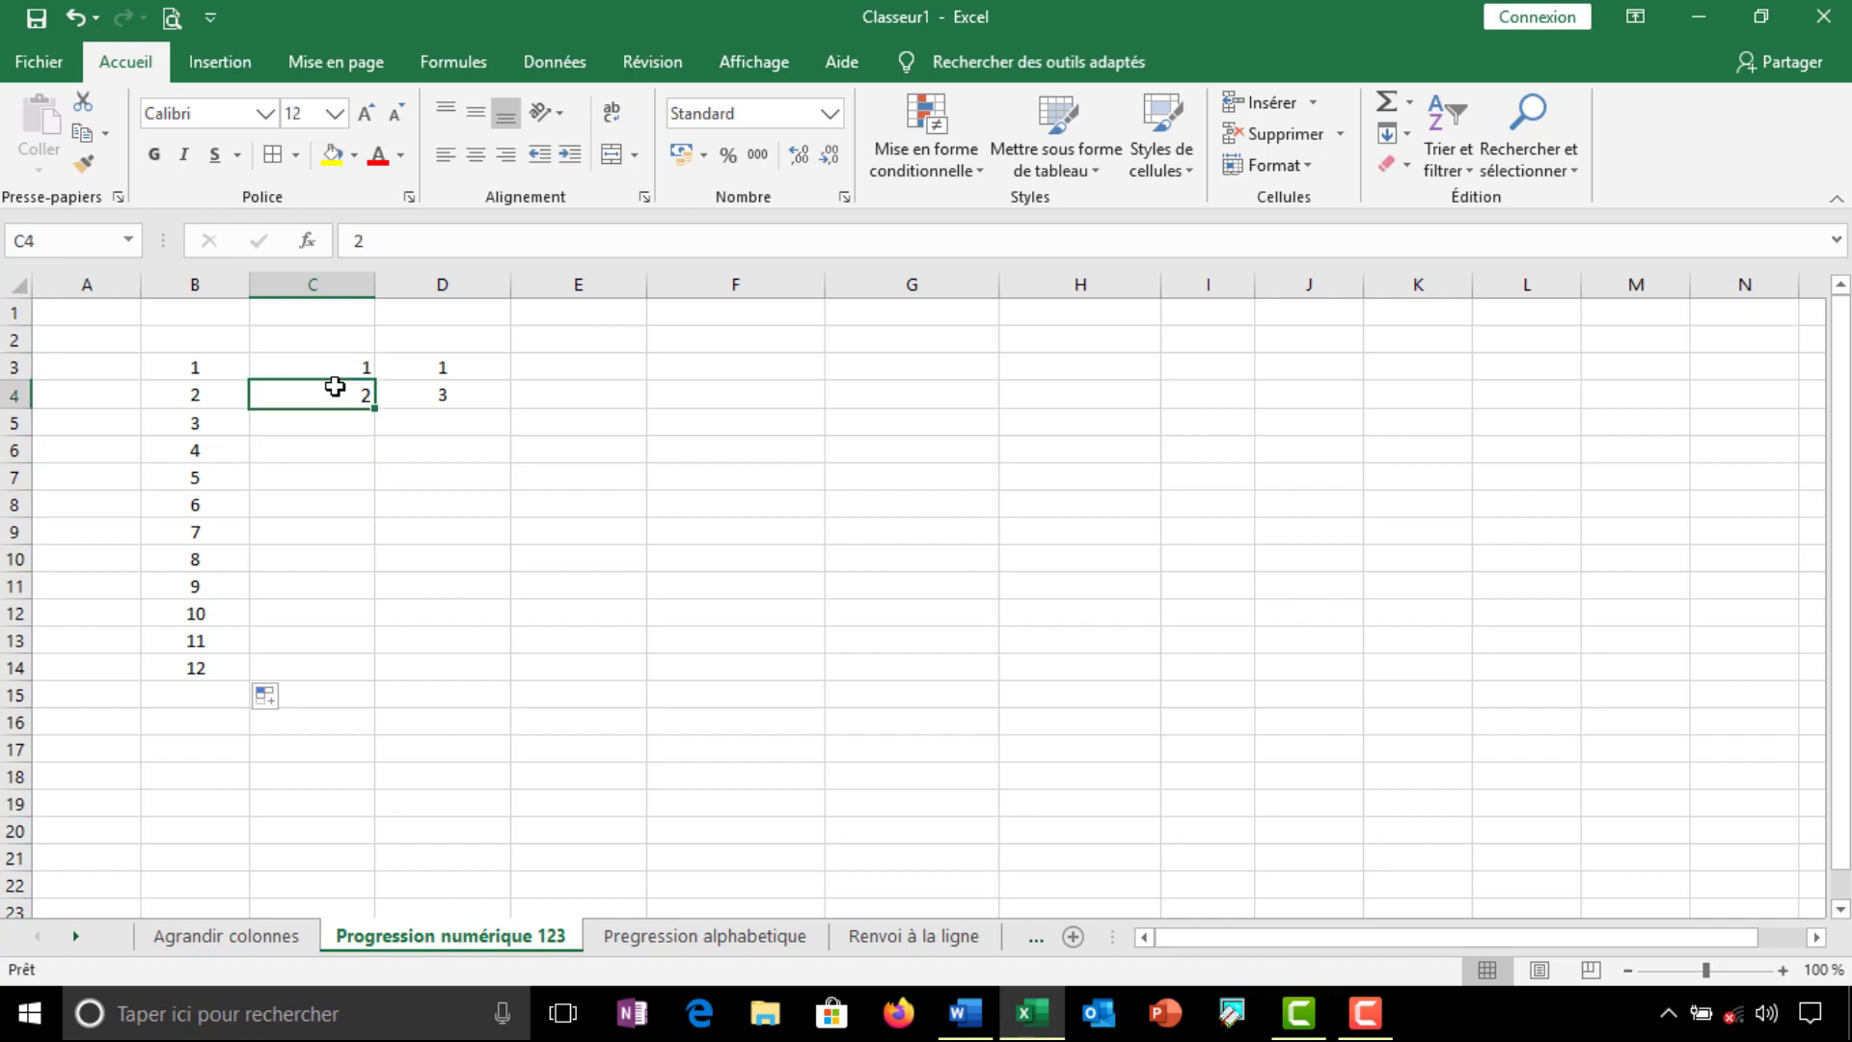
pyautogui.click(337, 362)
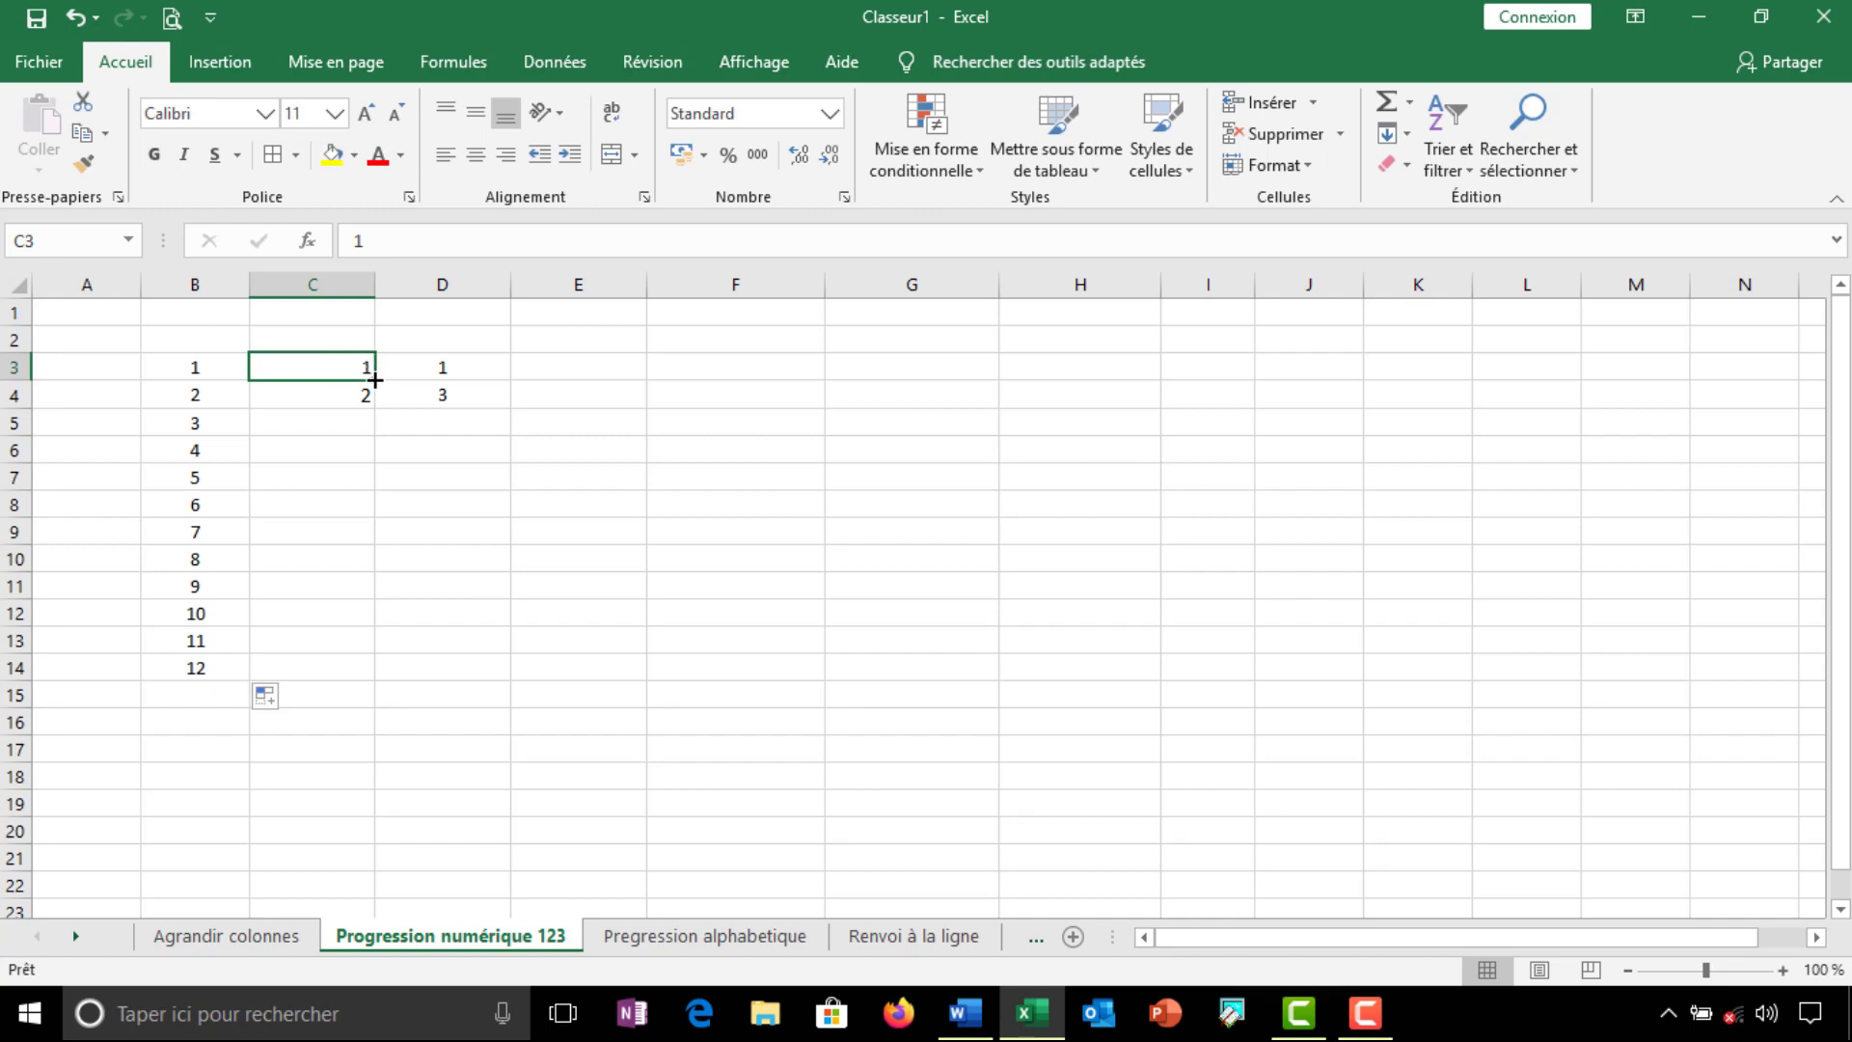
pyautogui.click(324, 423)
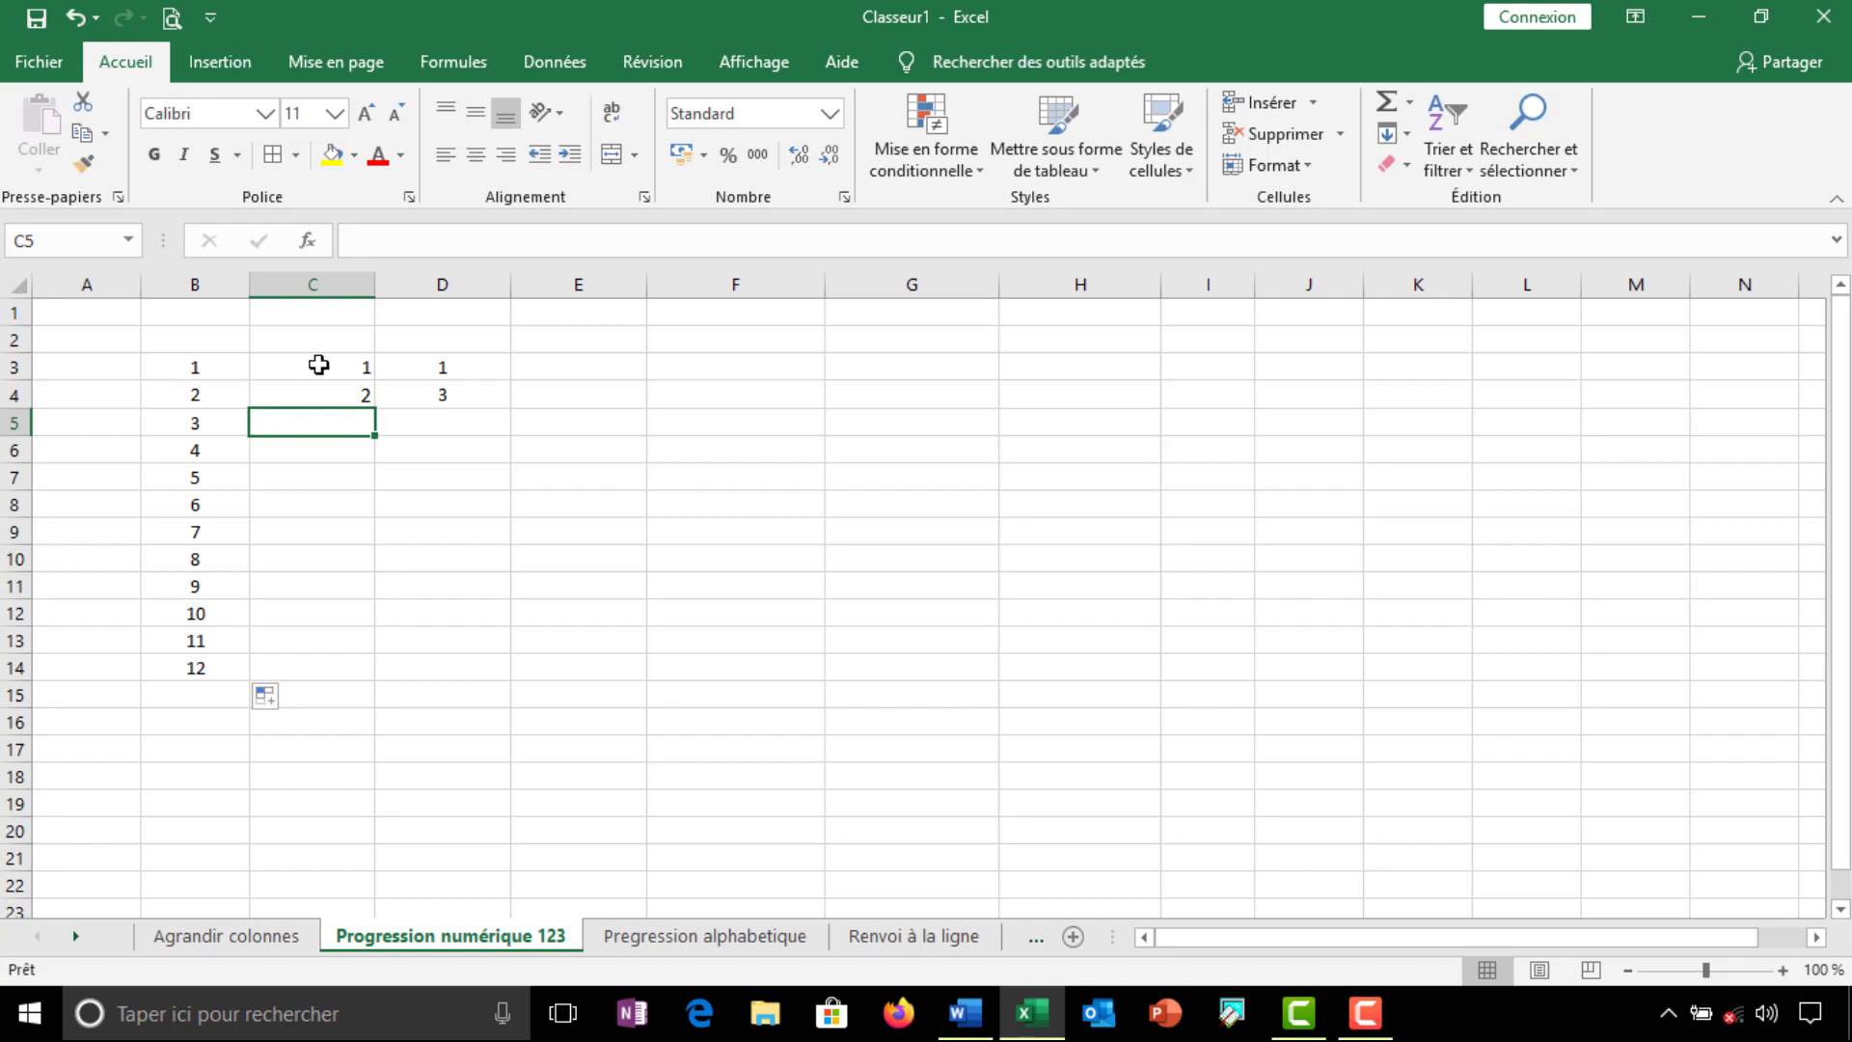
pyautogui.moveTo(318, 365); pyautogui.dragTo(321, 391)
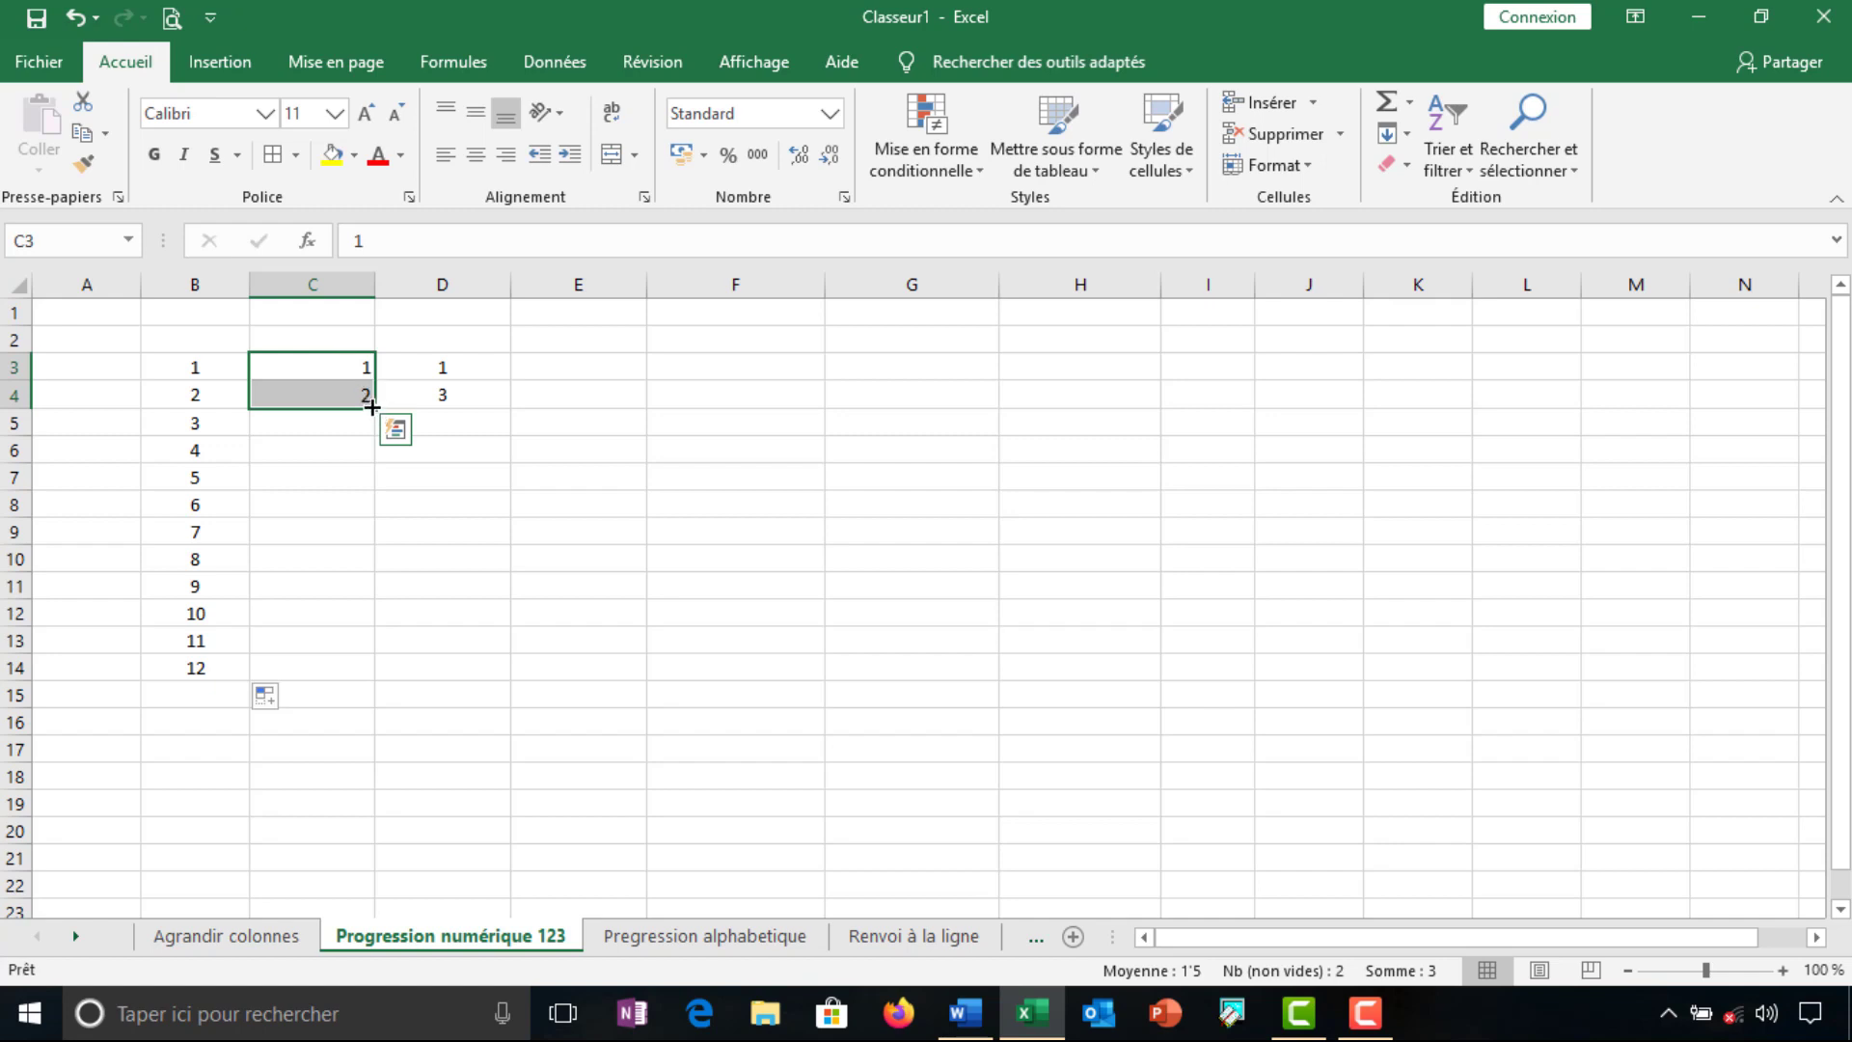
pyautogui.moveTo(373, 407); pyautogui.dragTo(380, 633)
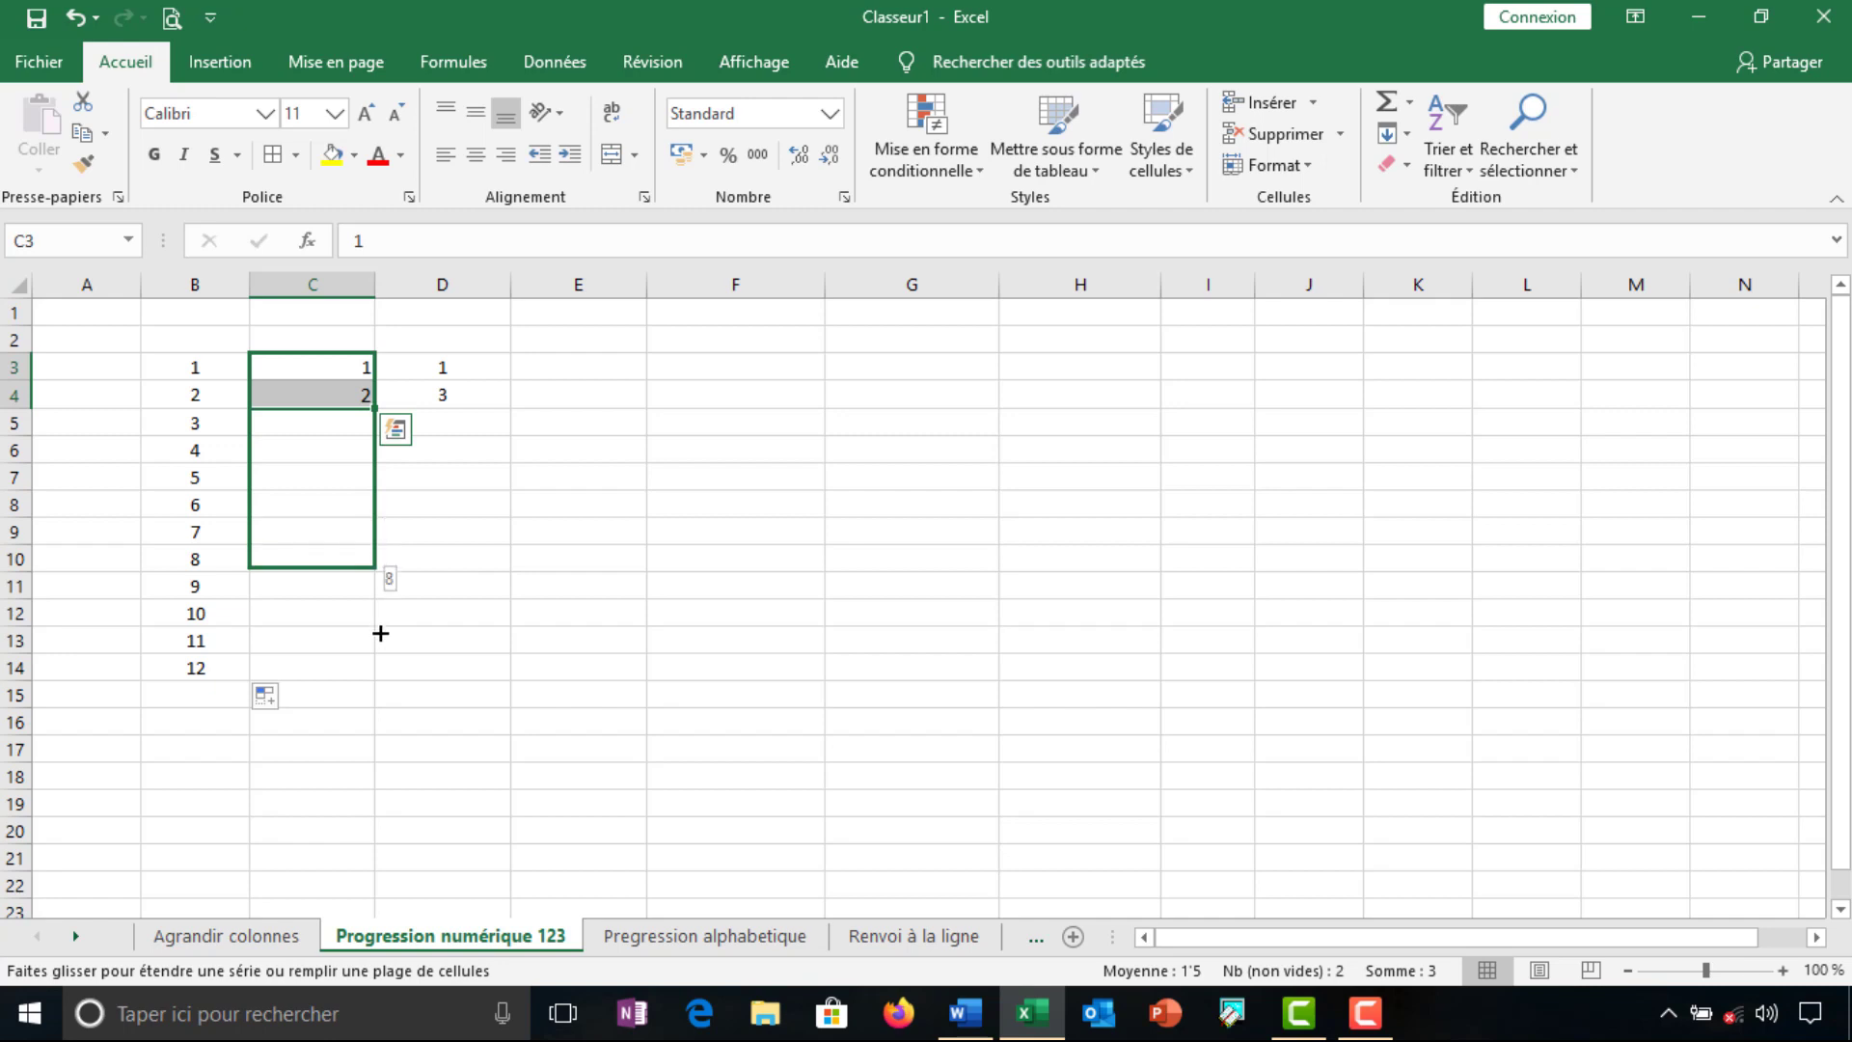
pyautogui.moveTo(380, 632); pyautogui.dragTo(380, 673)
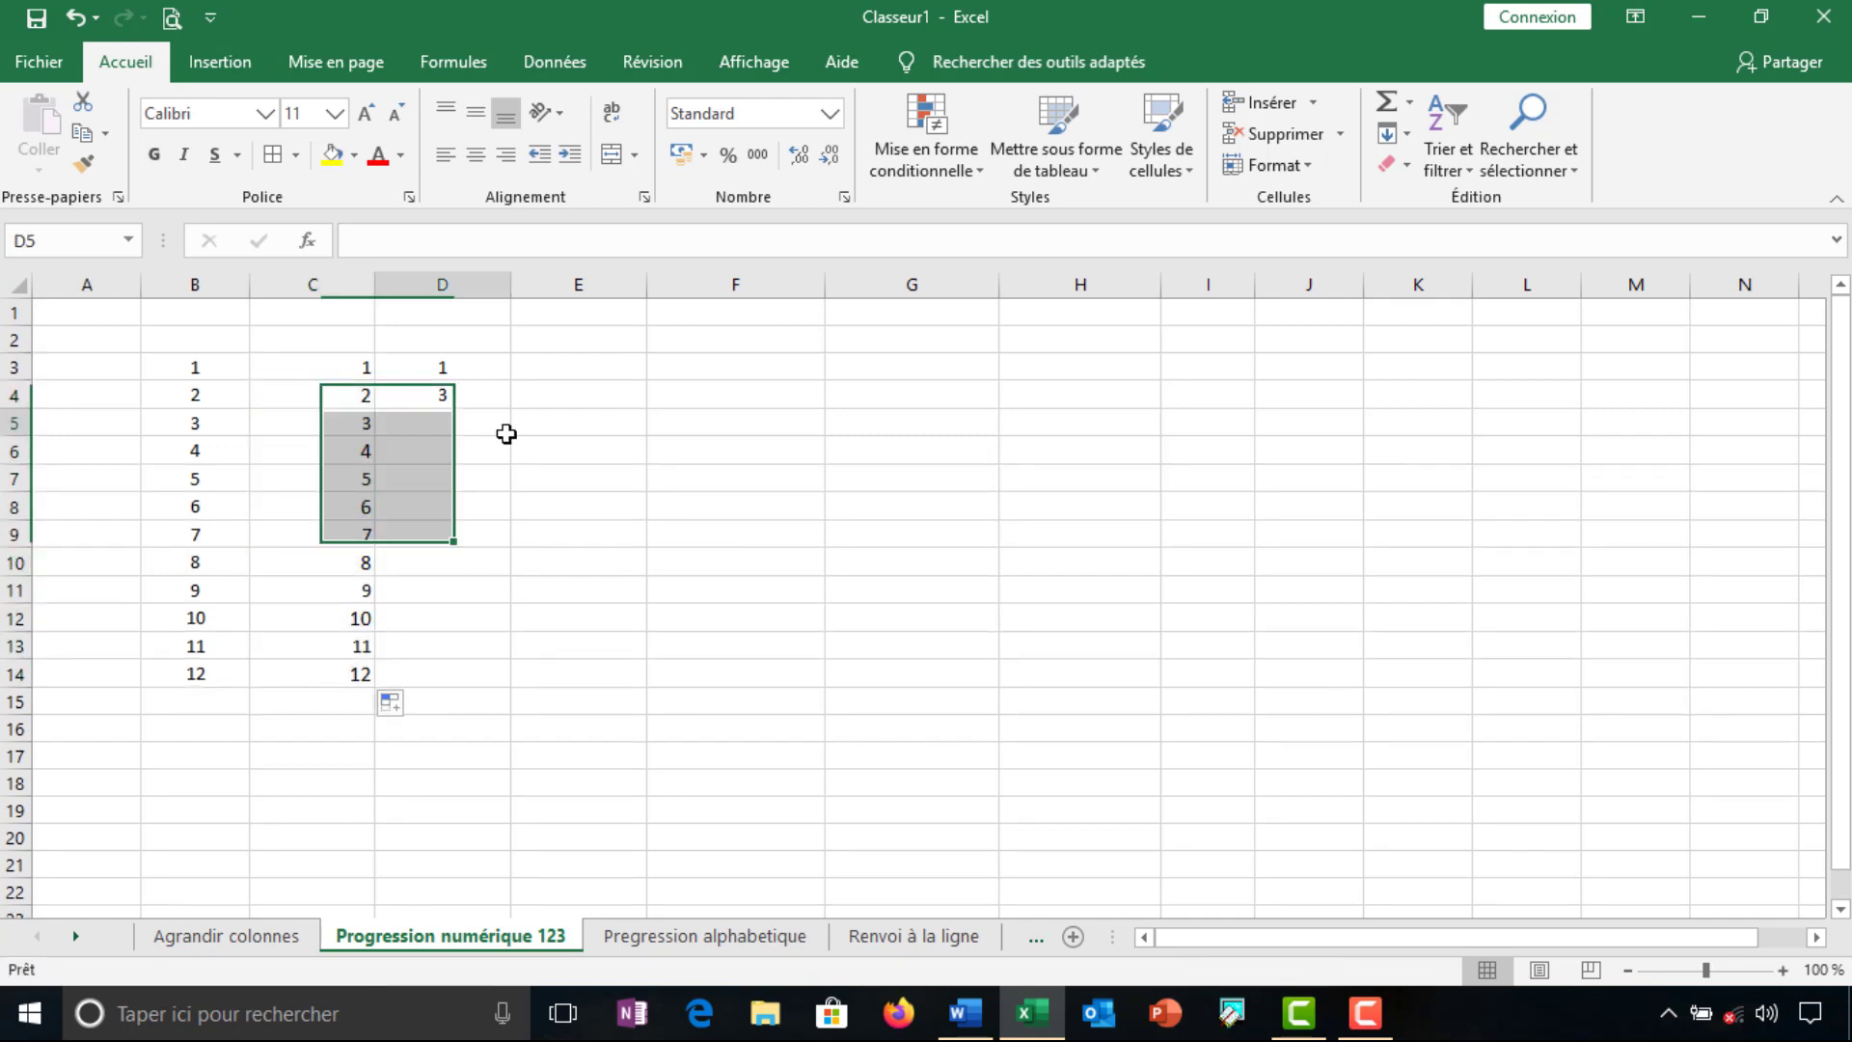
# Extend the 1, 3 pair in D3:D4 down to D14 as odd numbers 1–23
pyautogui.click(467, 370)
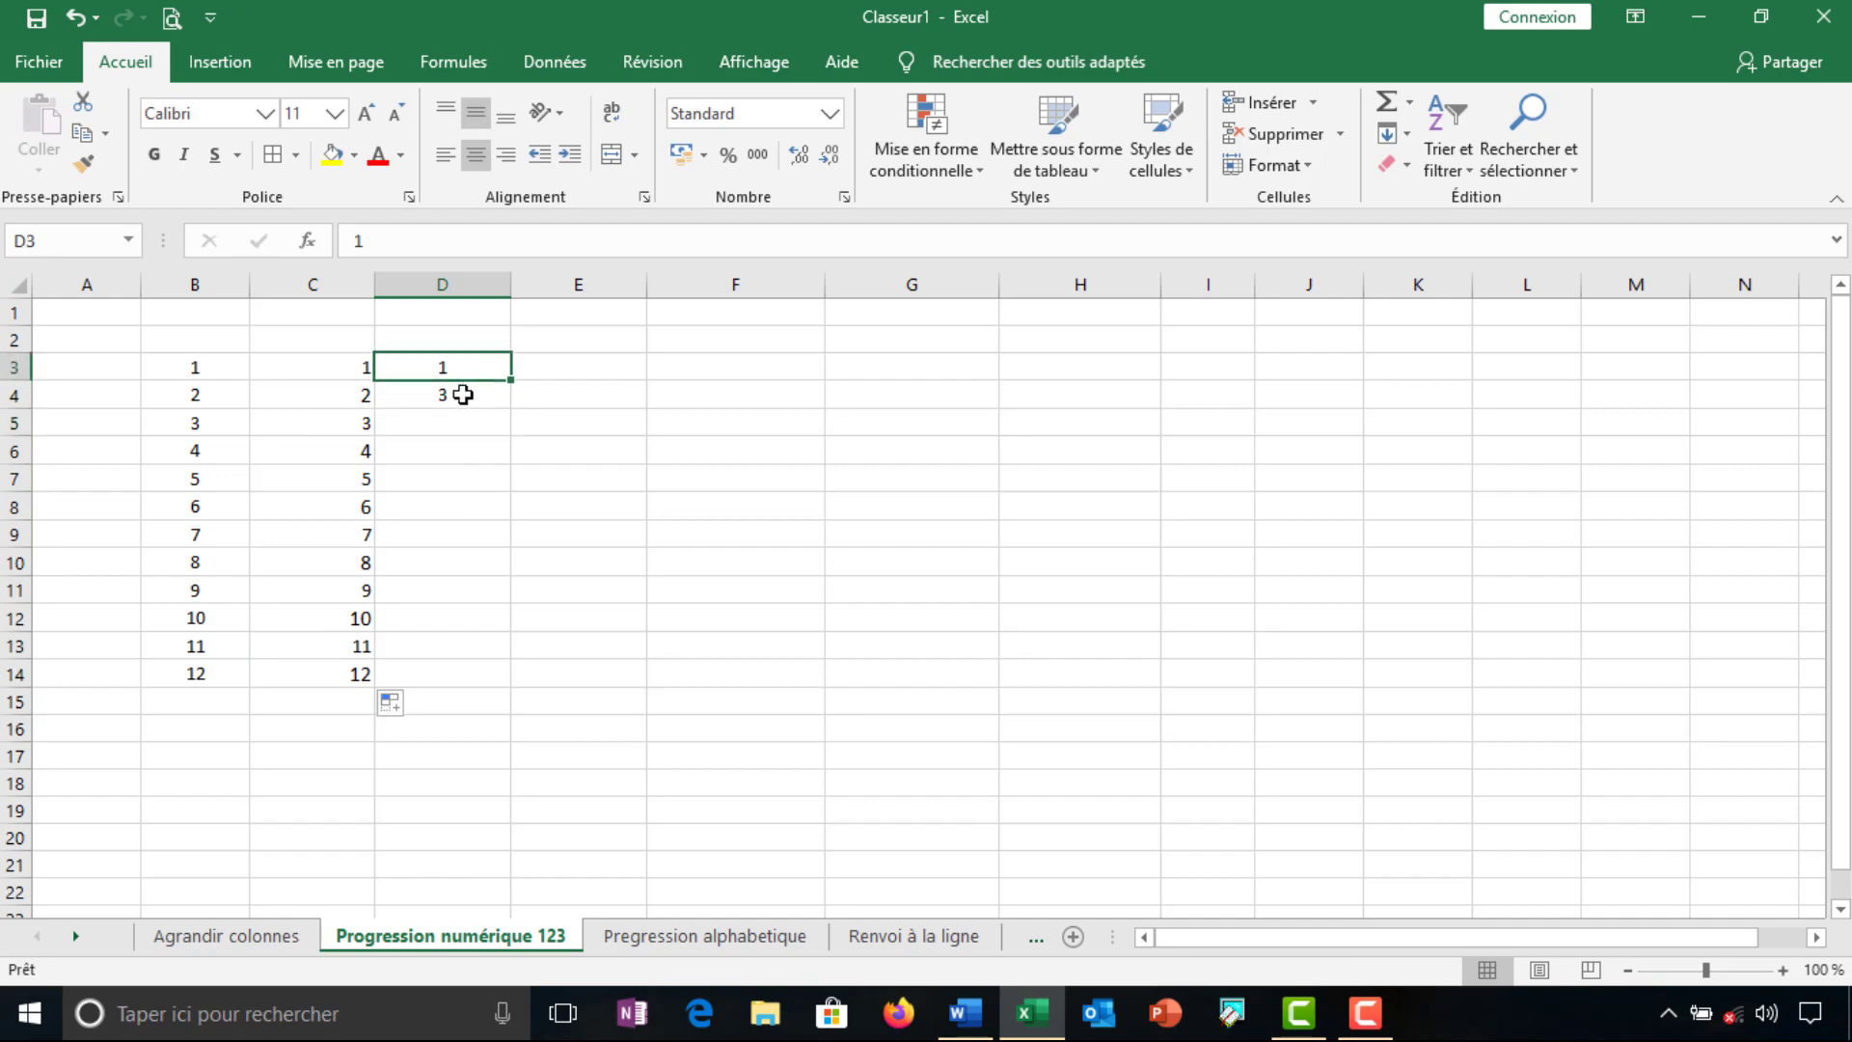
pyautogui.click(463, 394)
pyautogui.click(463, 364)
pyautogui.moveTo(463, 364); pyautogui.dragTo(463, 391)
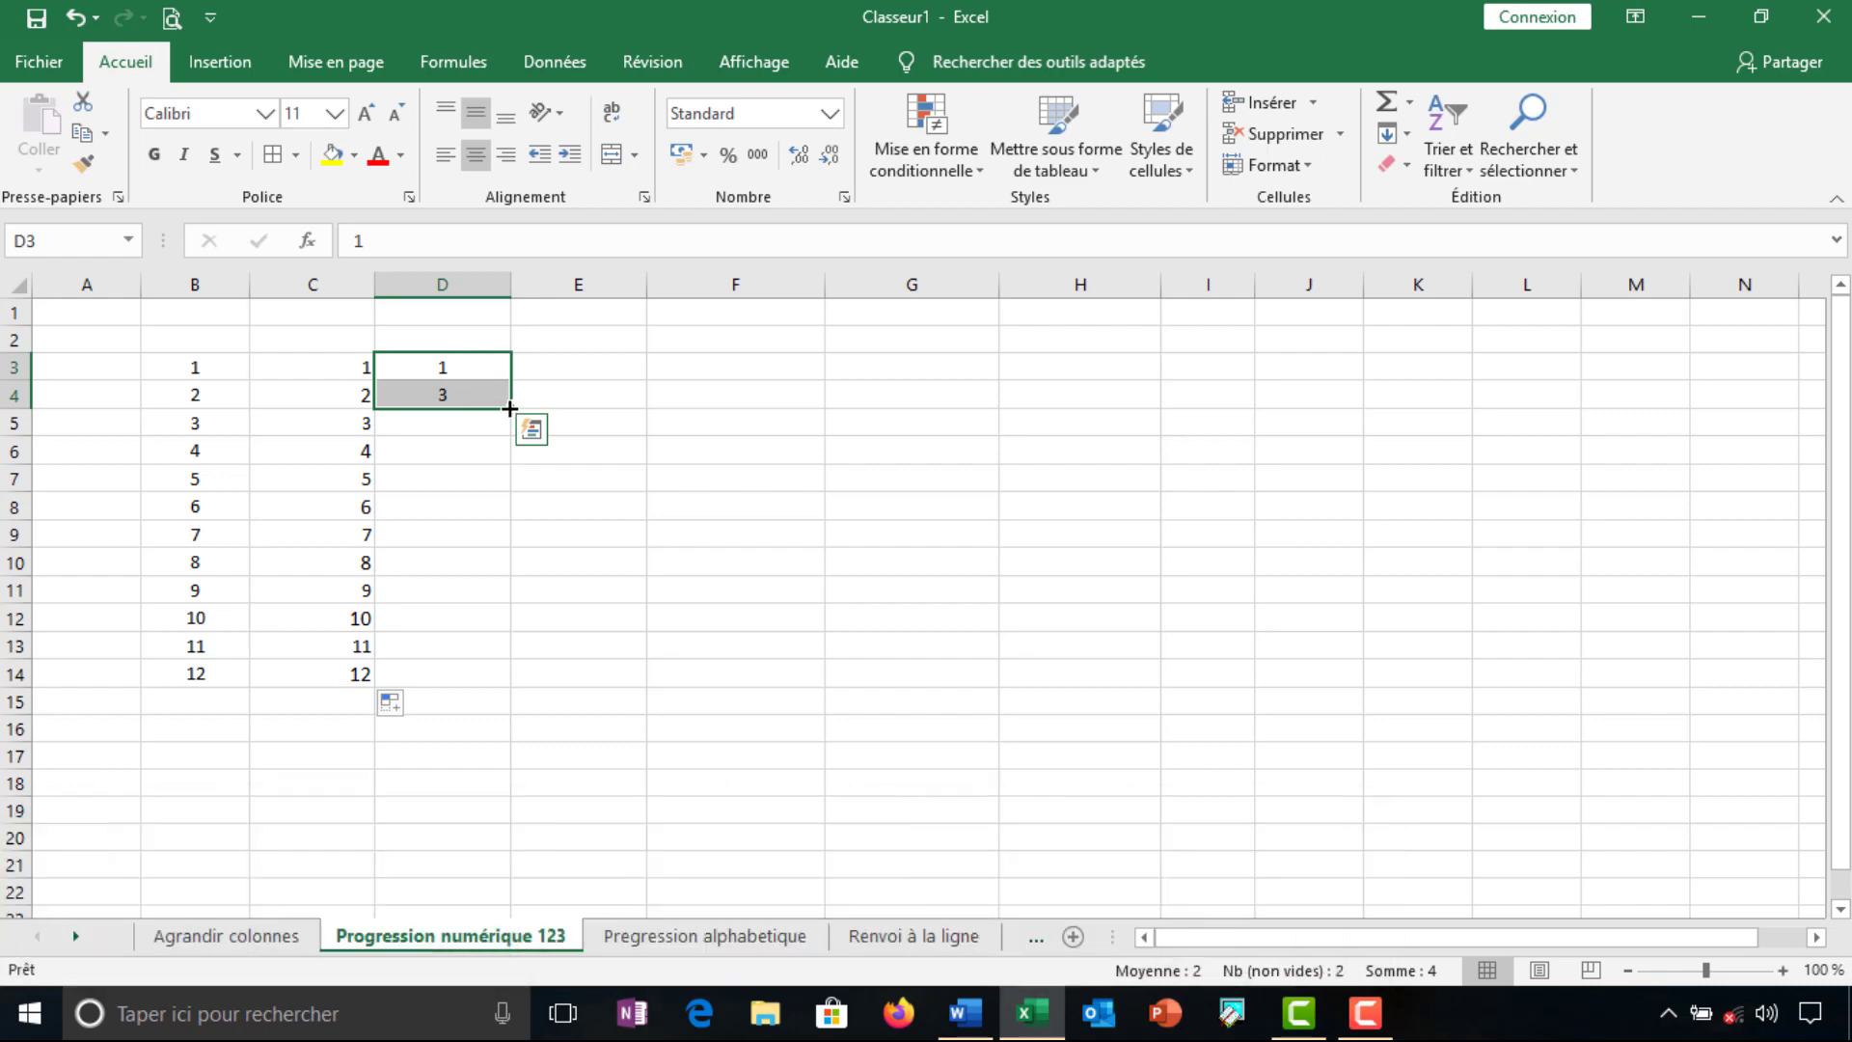
pyautogui.moveTo(510, 409); pyautogui.dragTo(513, 686)
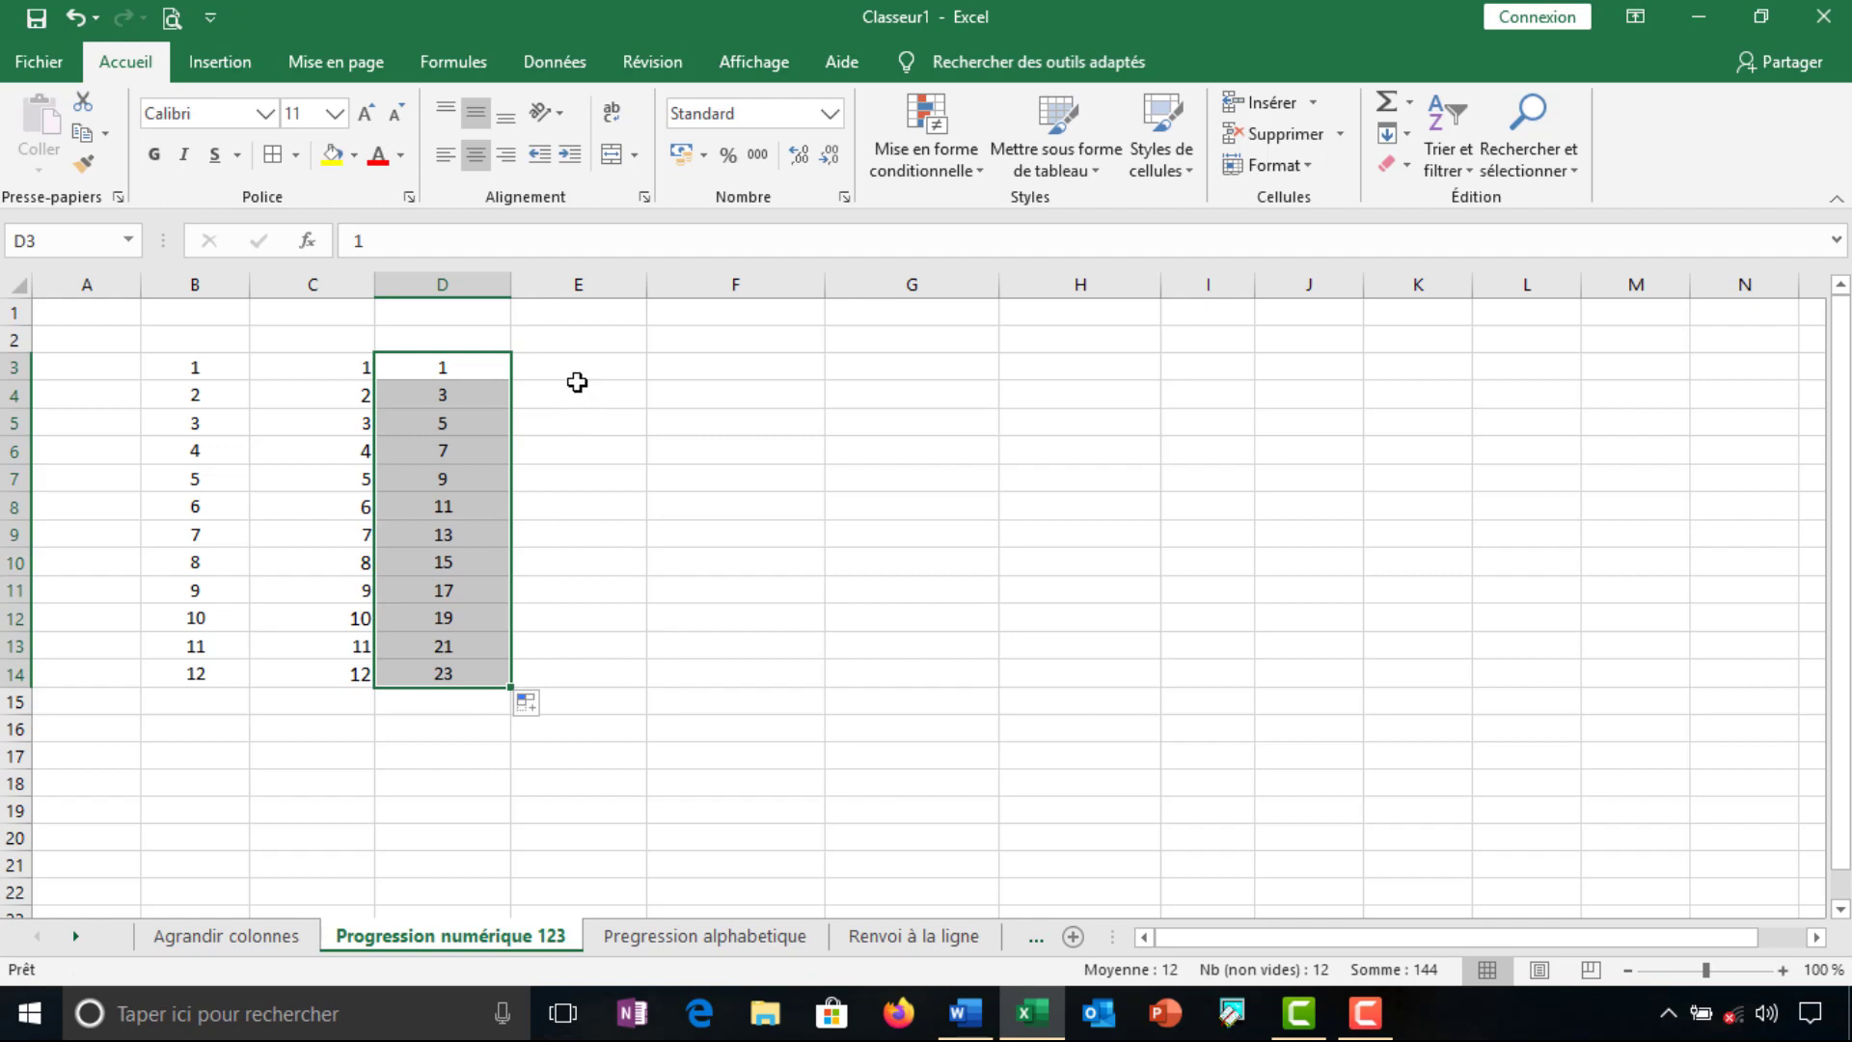
pyautogui.click(577, 386)
pyautogui.click(472, 373)
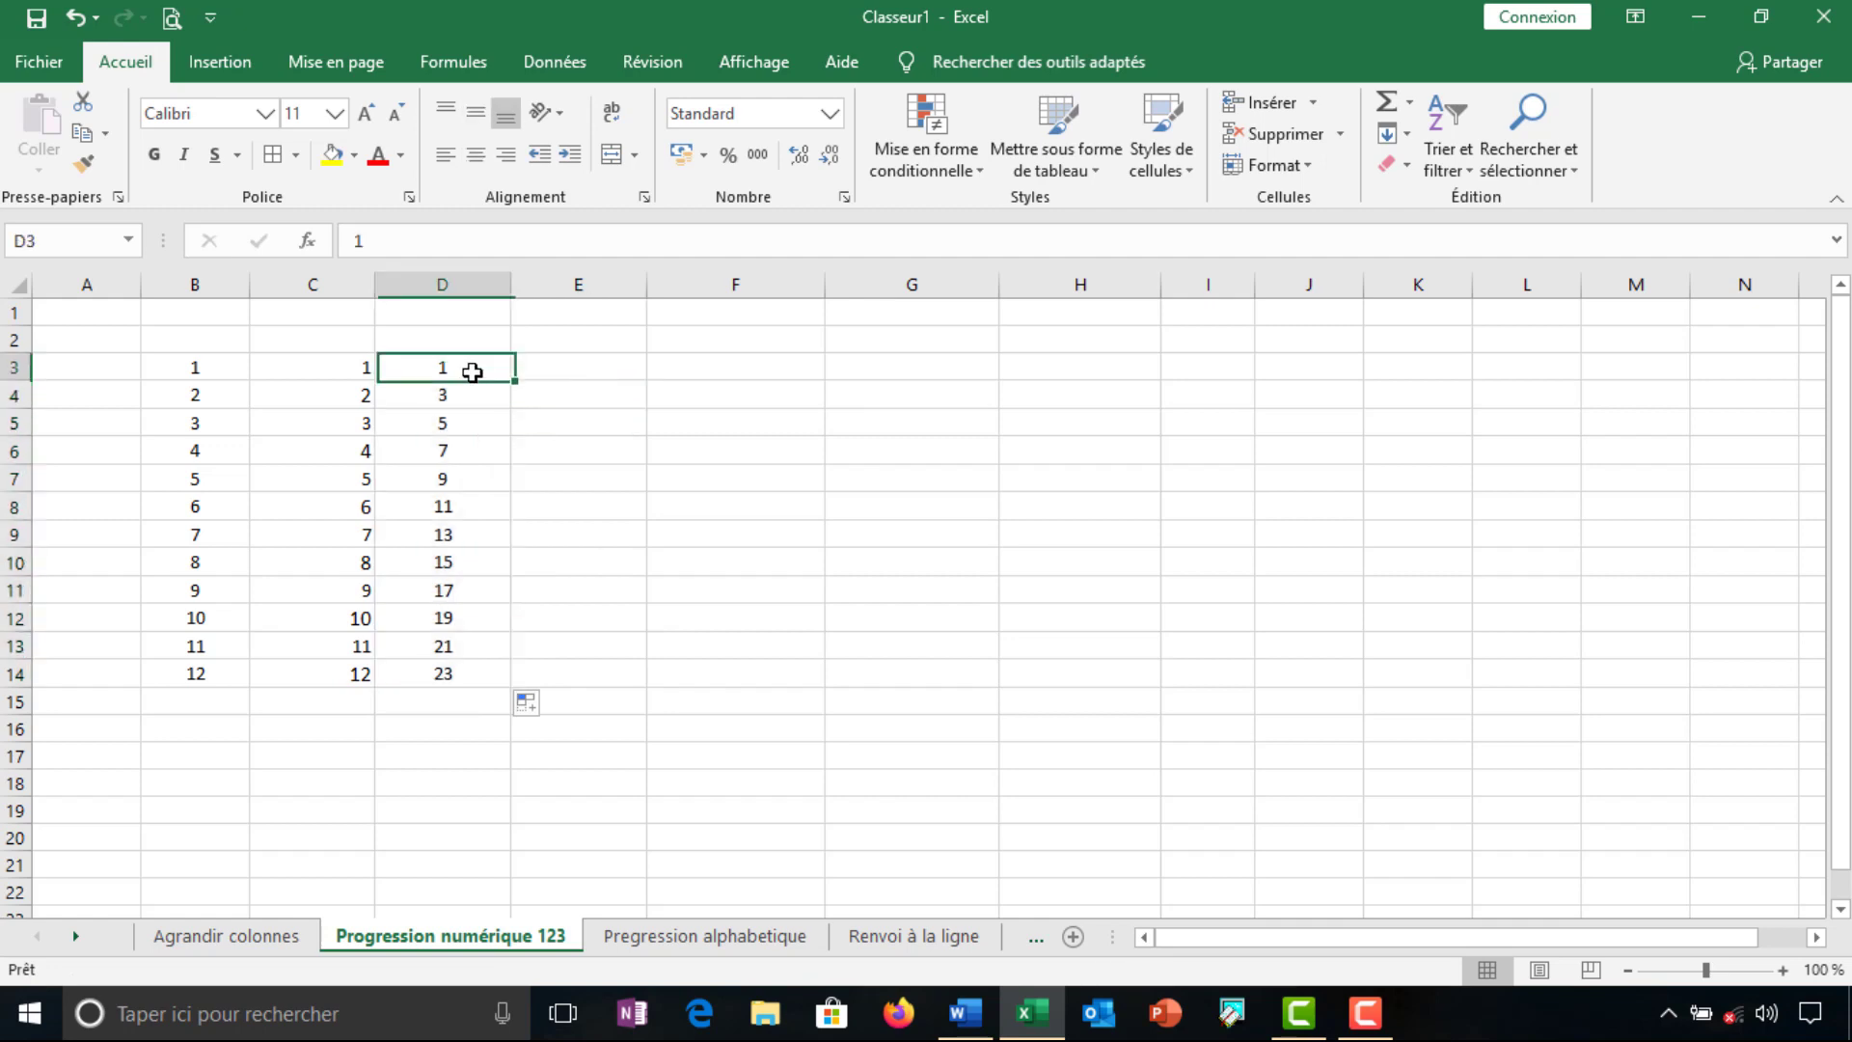
pyautogui.click(471, 395)
pyautogui.click(461, 423)
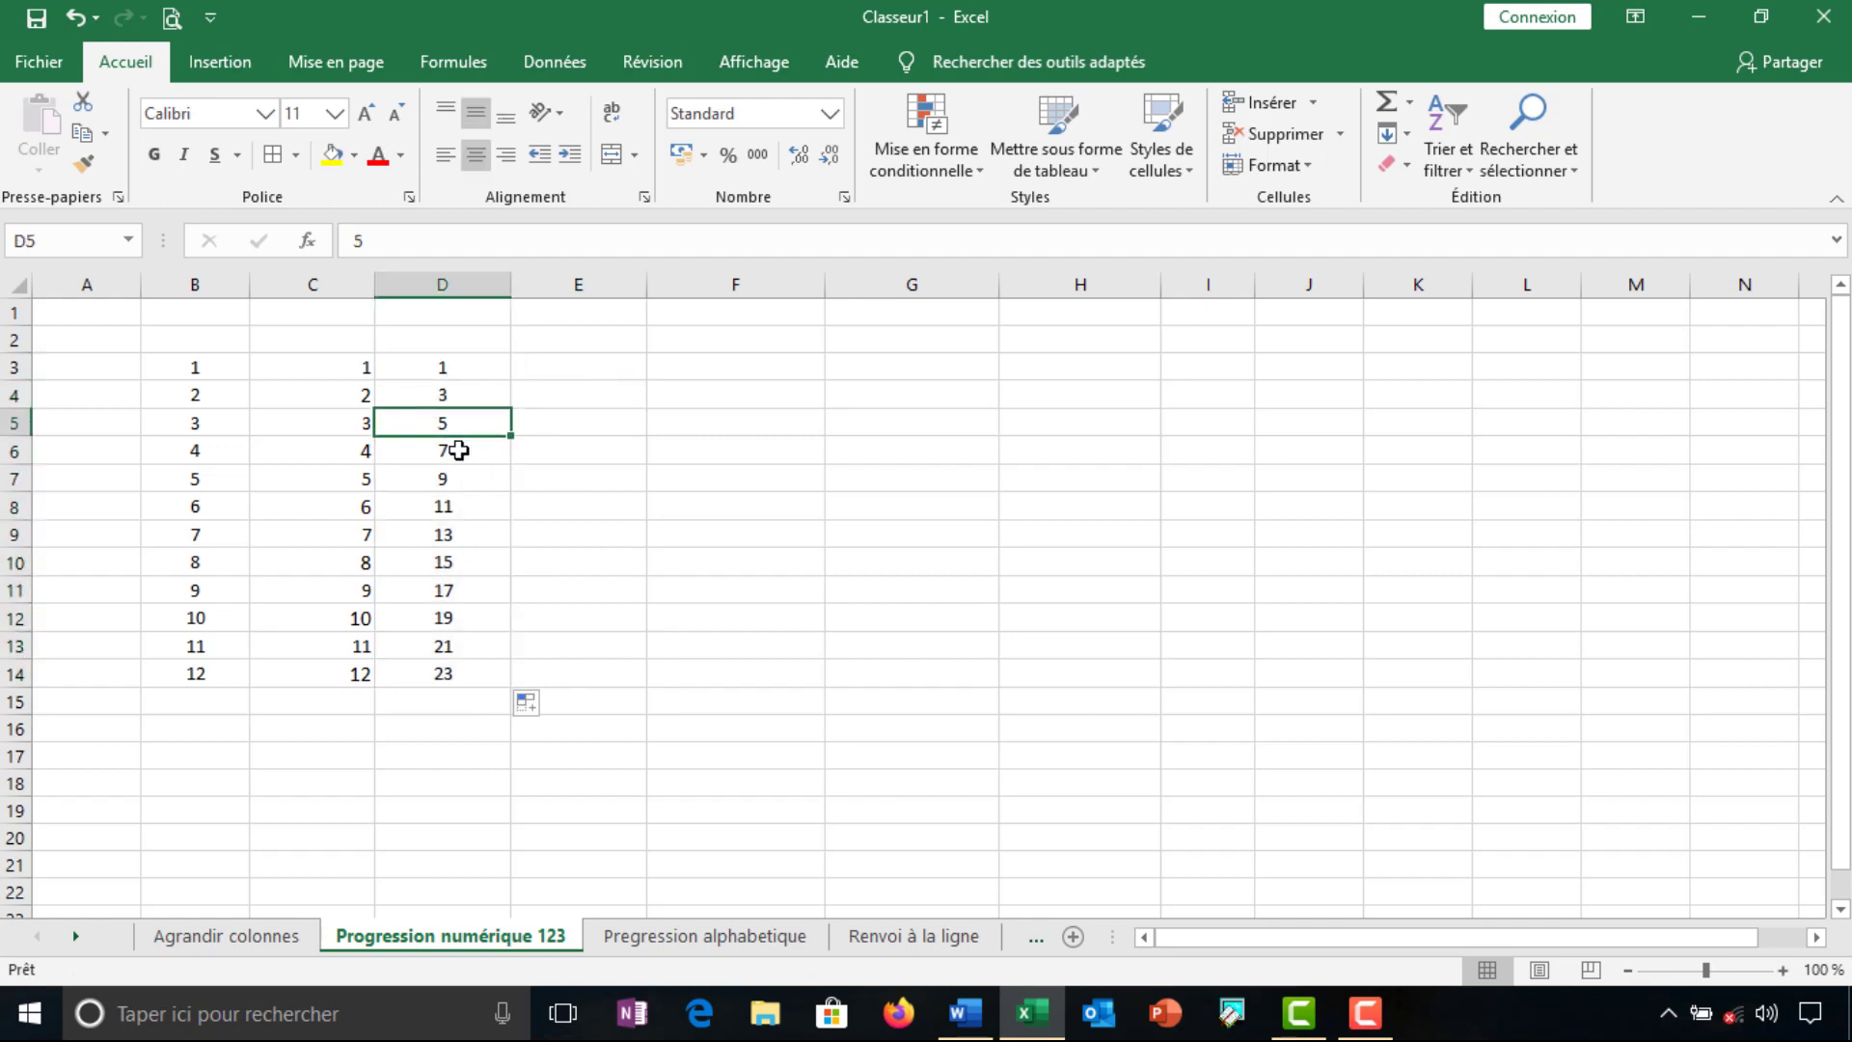
pyautogui.click(456, 449)
pyautogui.click(453, 480)
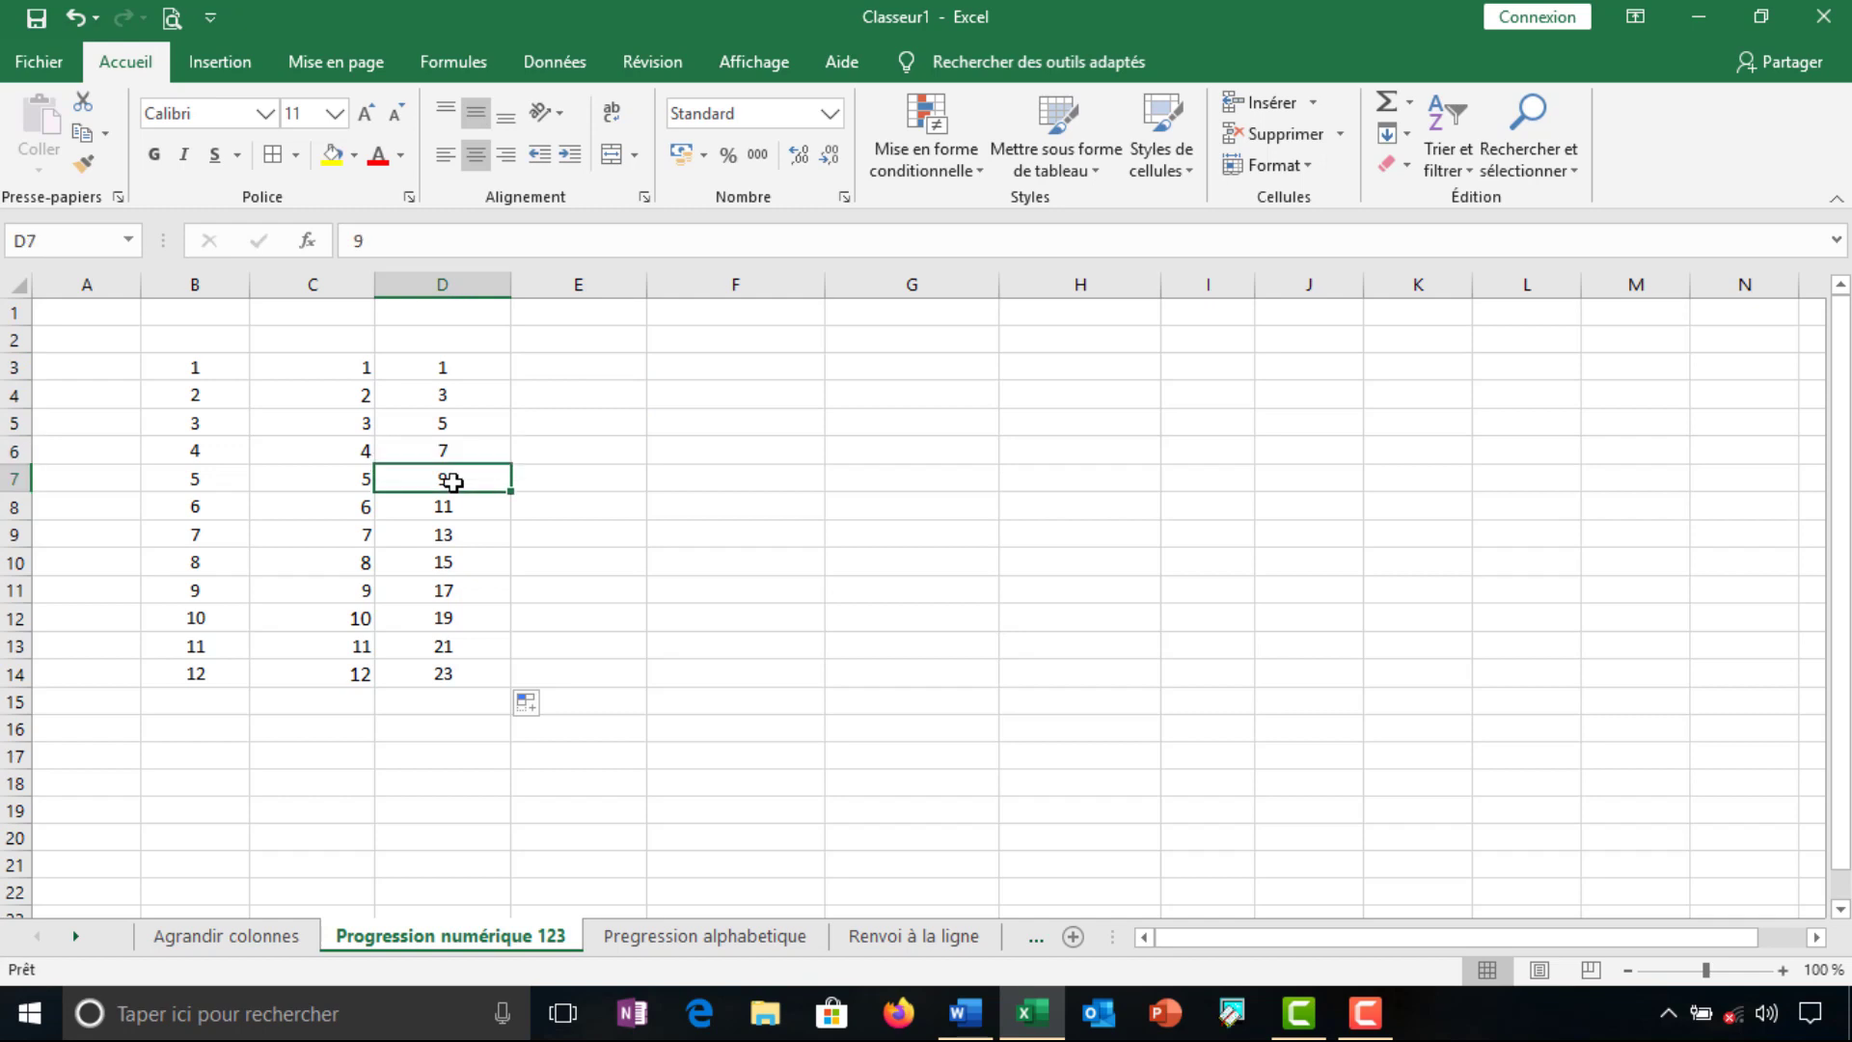
# Enter 1 and 4 in E3:E4, fill down to E14 in steps of 3, and centre
pyautogui.click(612, 373)
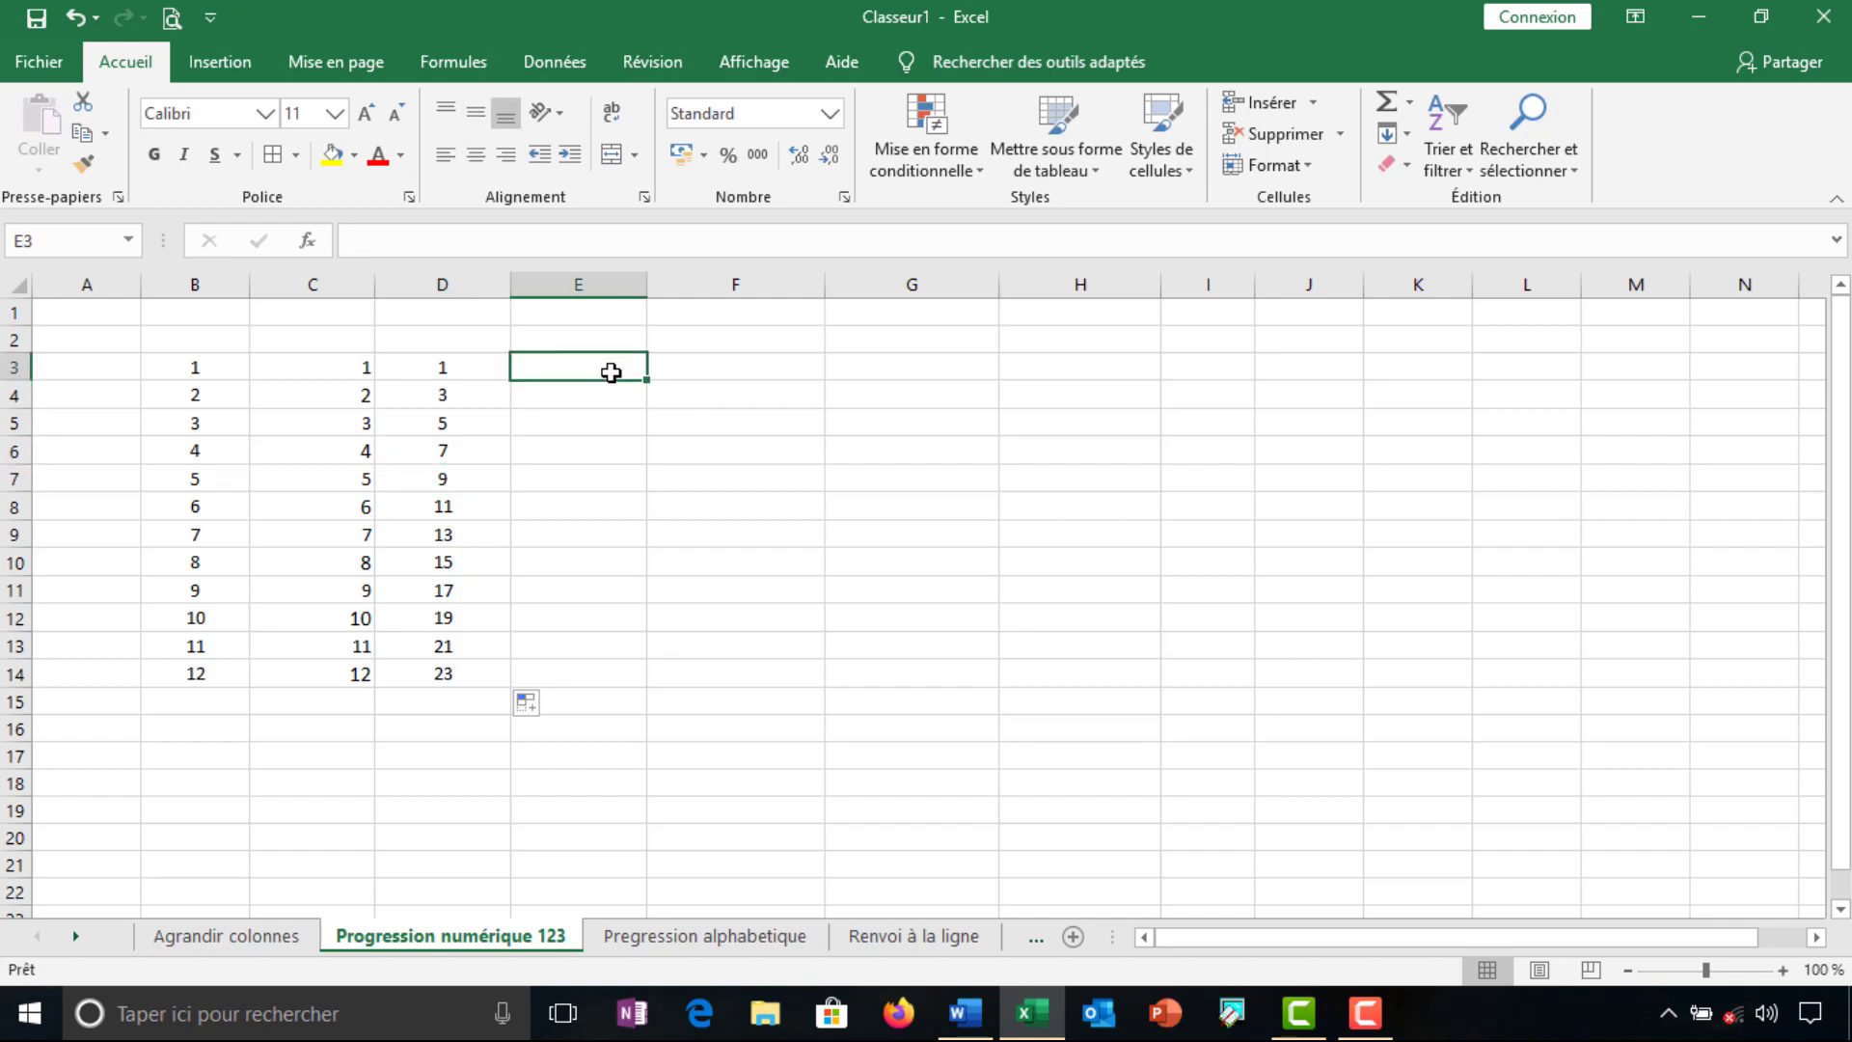
pyautogui.write('1')
pyautogui.press('Return')
pyautogui.write('4')
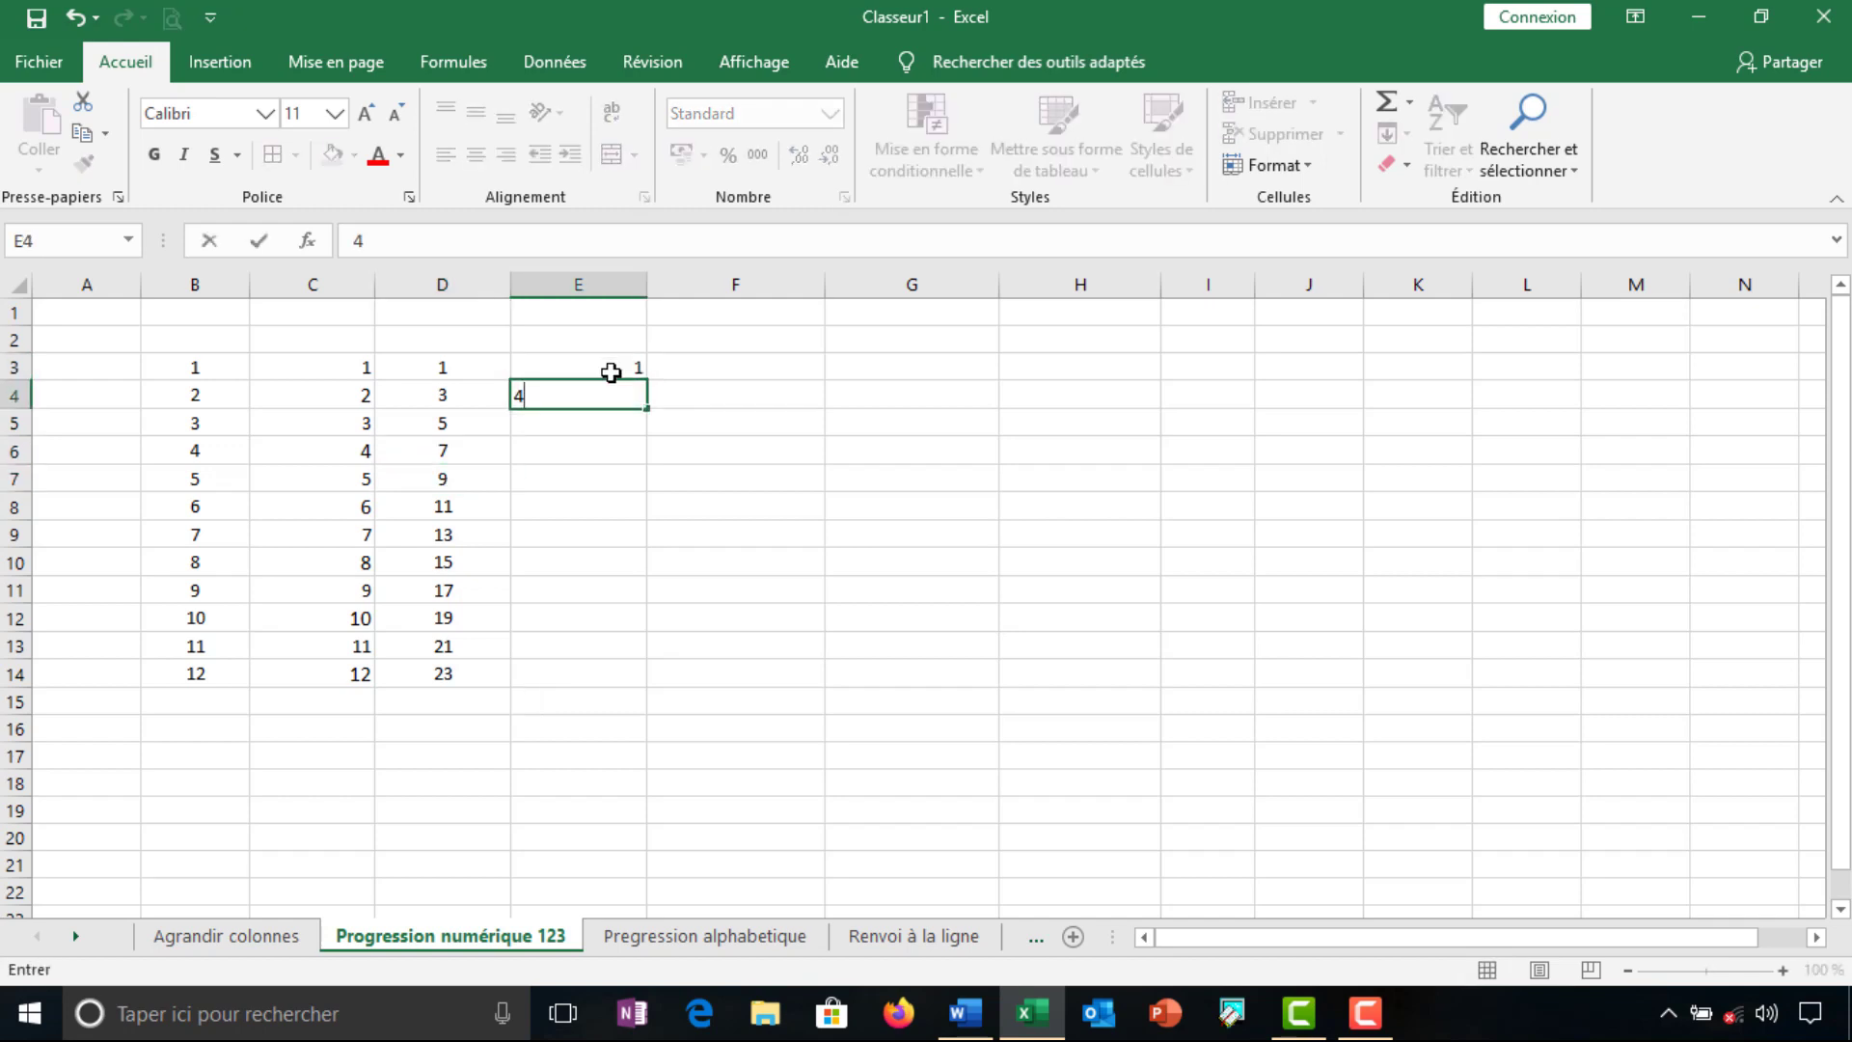
pyautogui.press('Return')
pyautogui.click(607, 370)
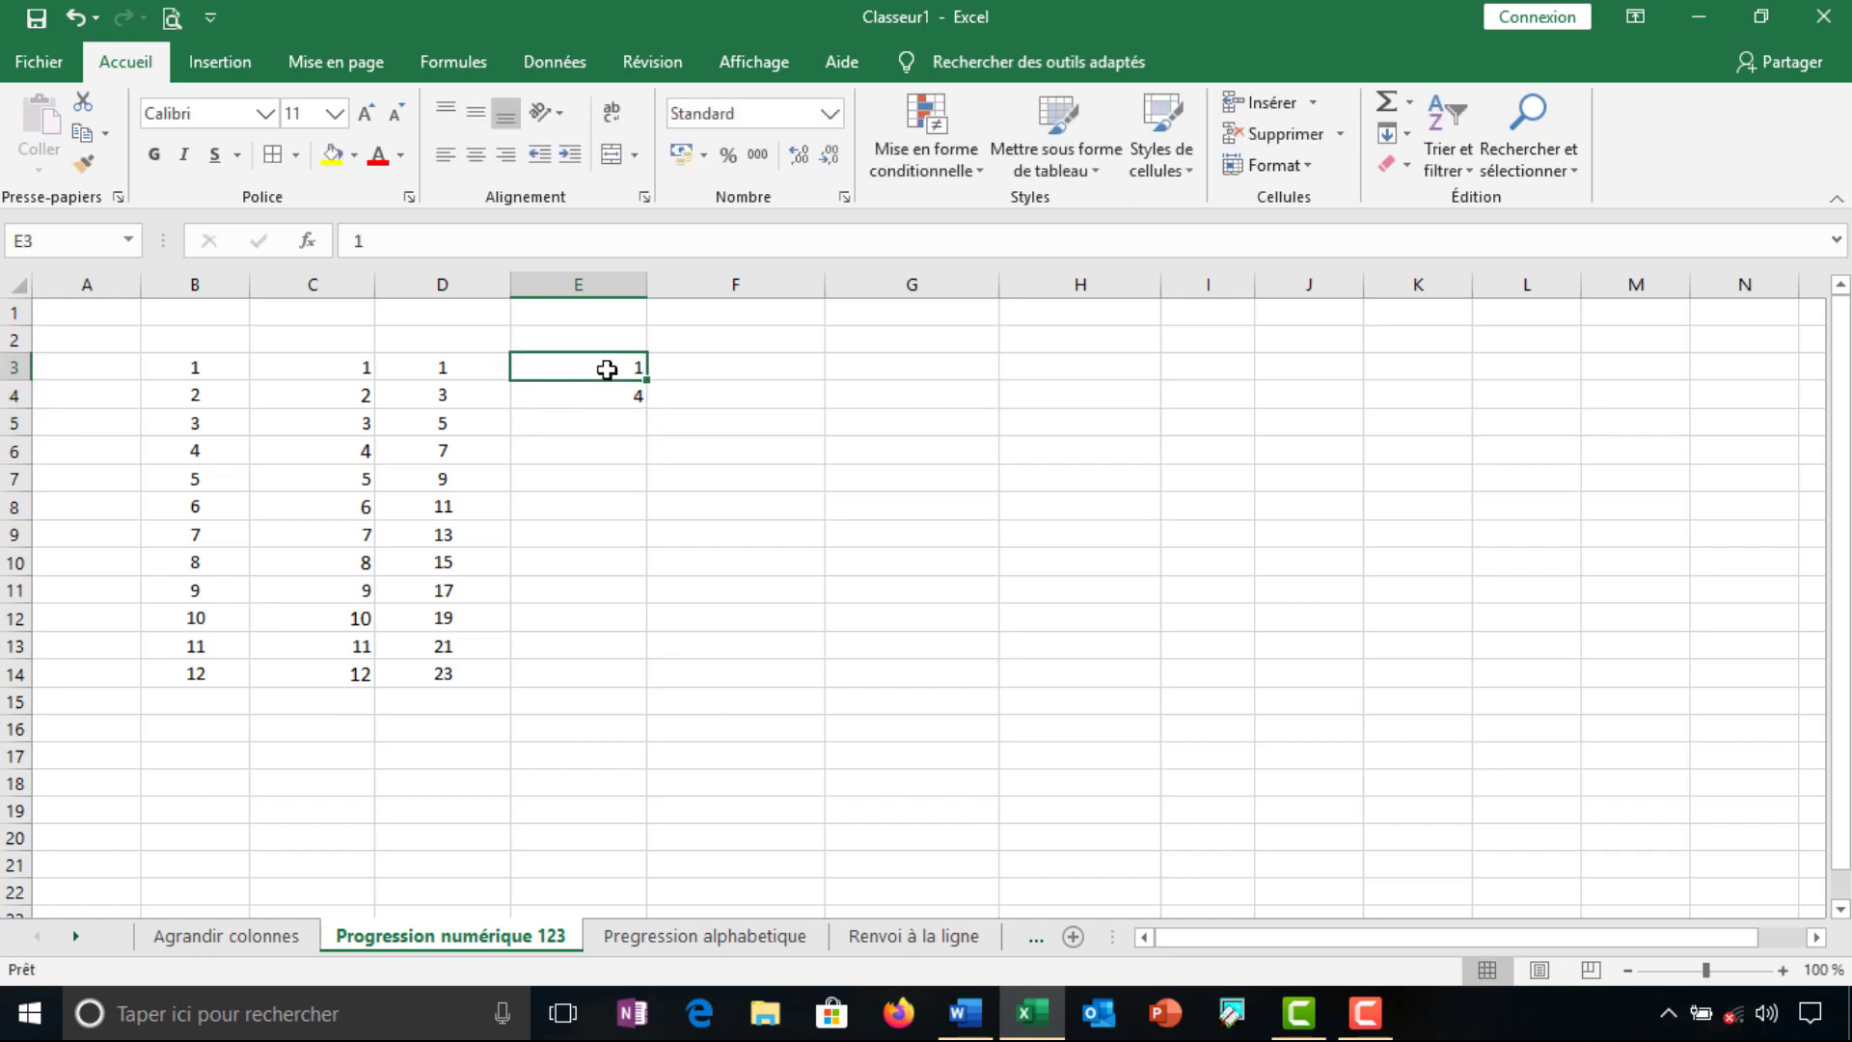
pyautogui.moveTo(606, 371); pyautogui.dragTo(607, 393)
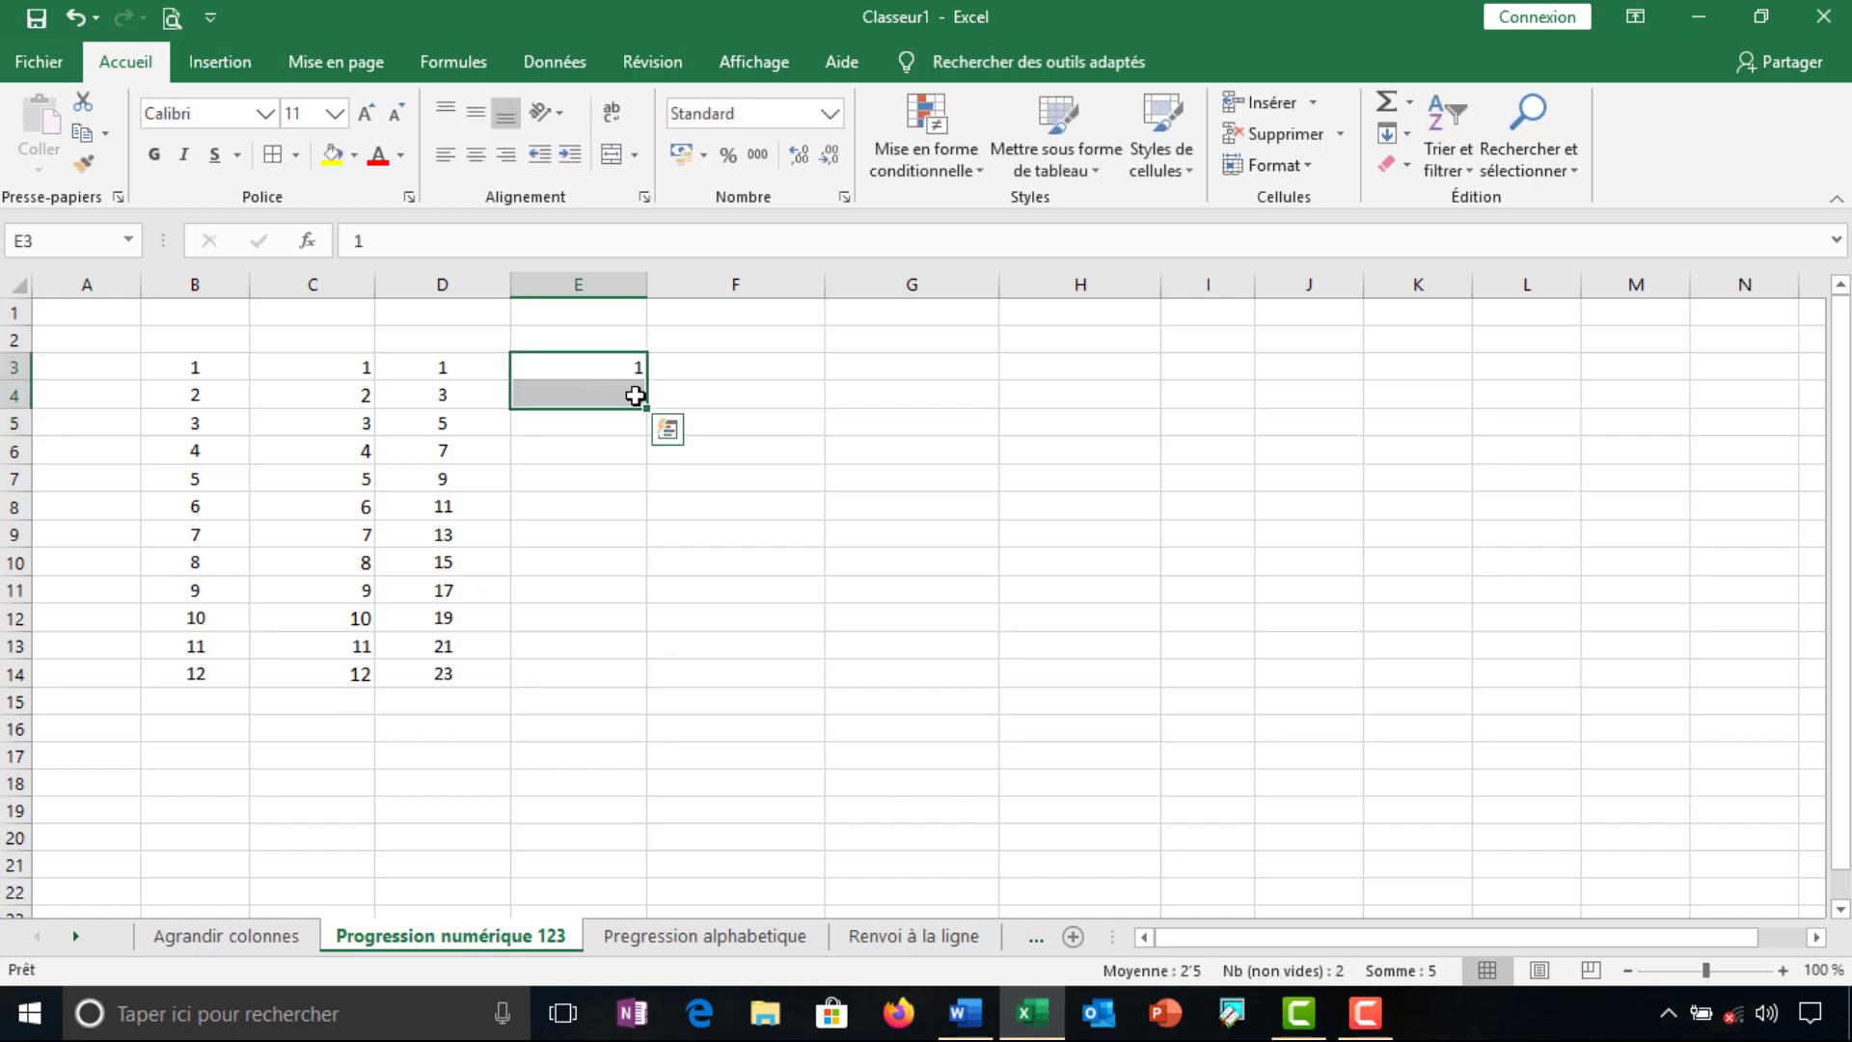
pyautogui.moveTo(648, 405); pyautogui.dragTo(666, 680)
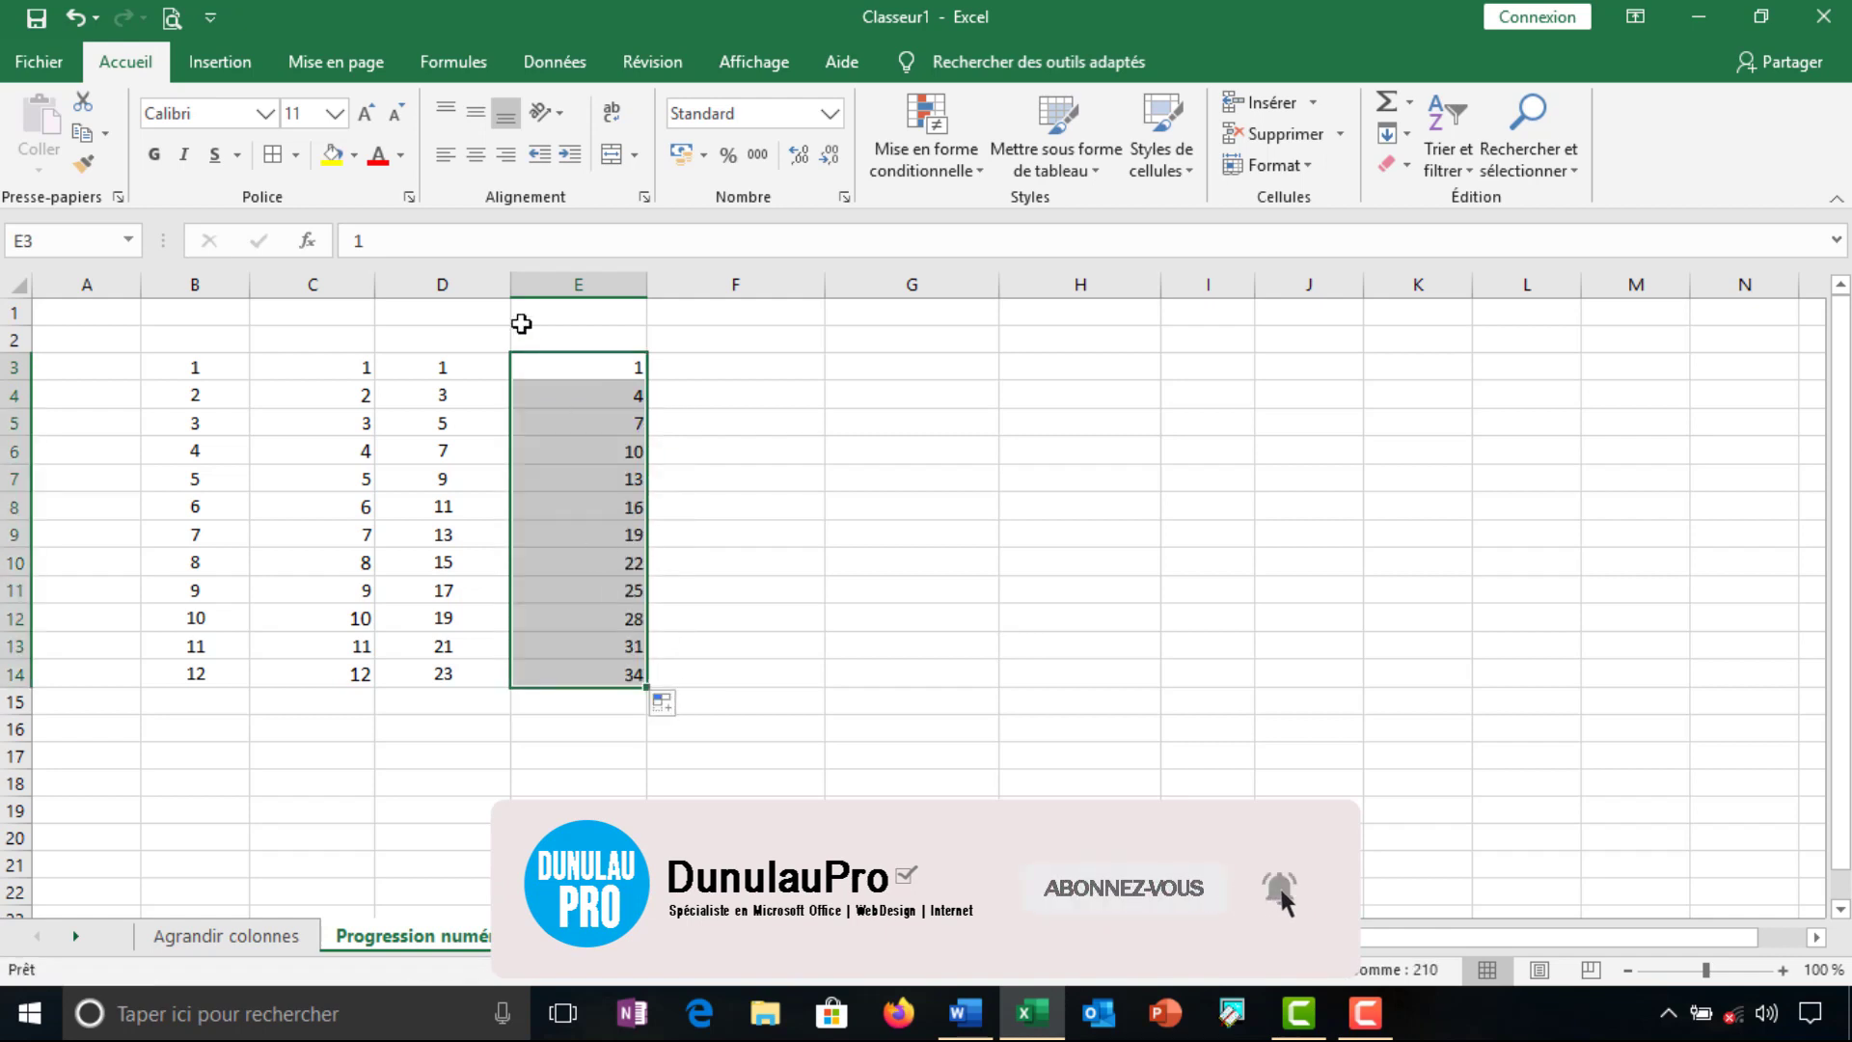
pyautogui.click(474, 157)
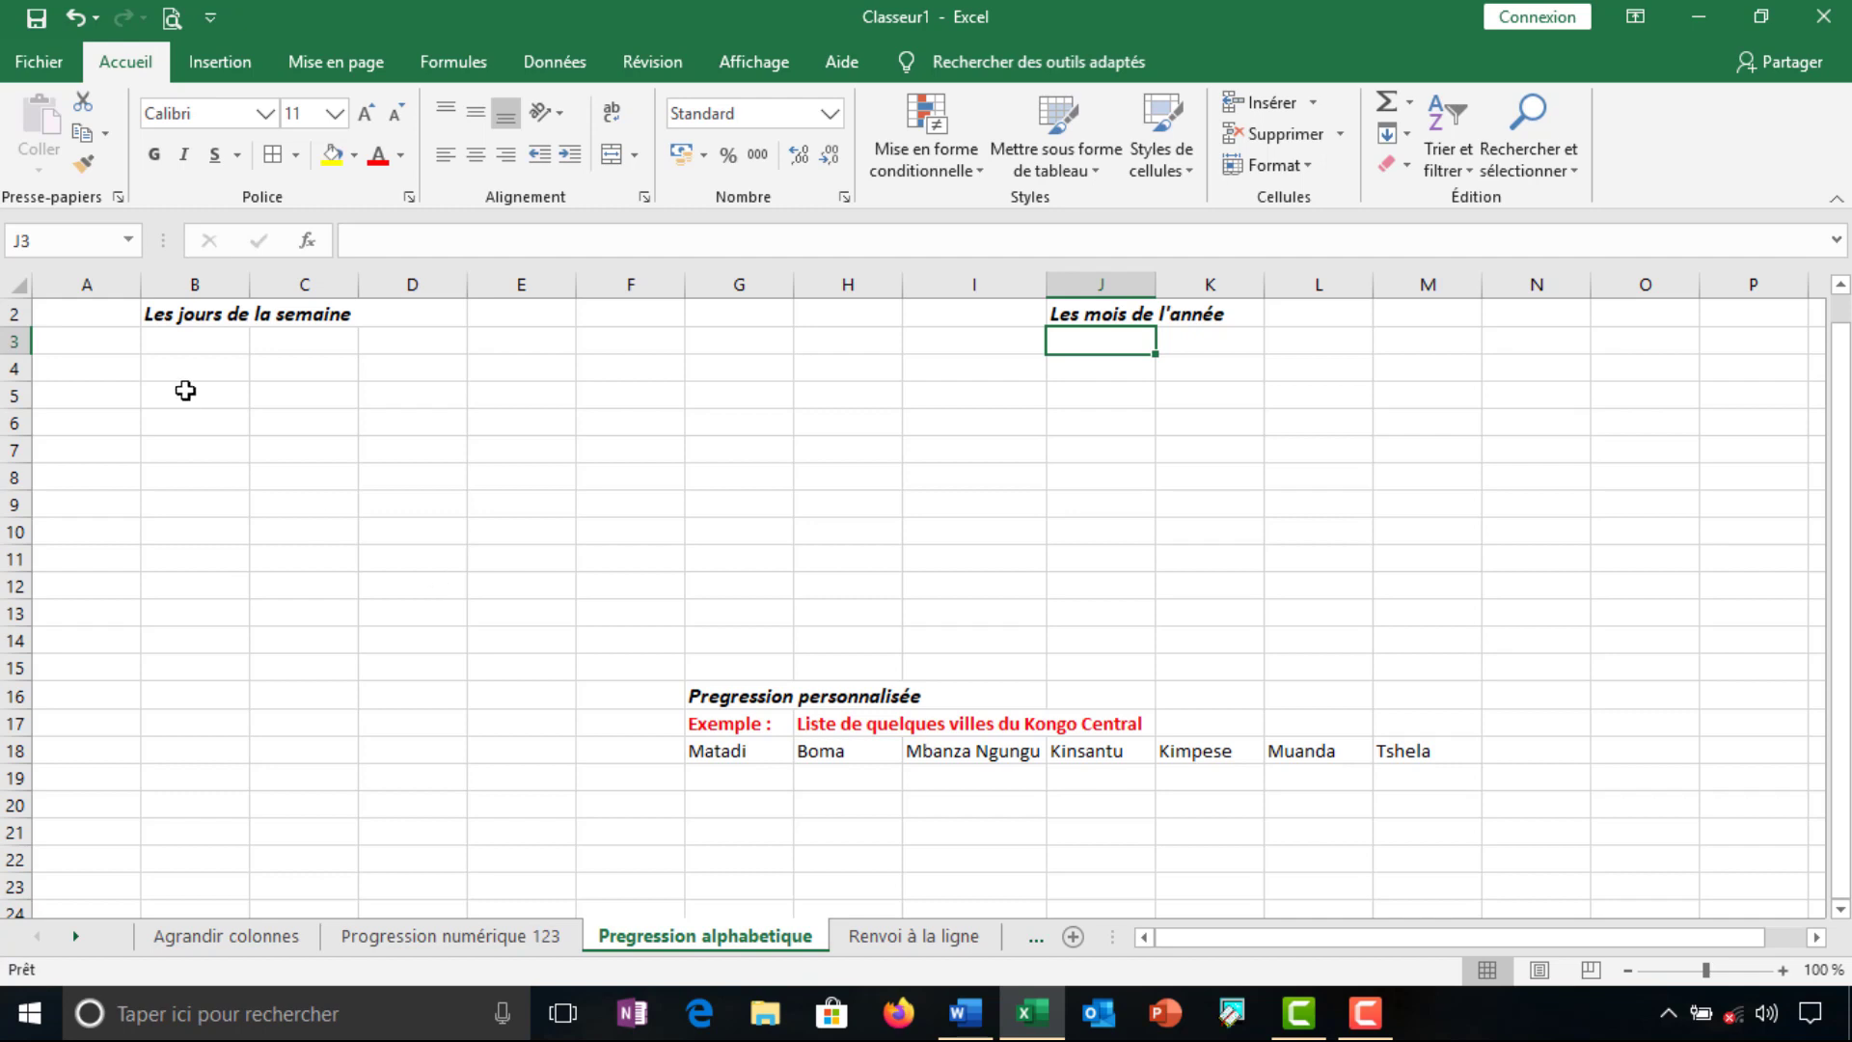
# Type lundi in B3, check the row 3 cells across to G3, then reselect B3
pyautogui.click(175, 342)
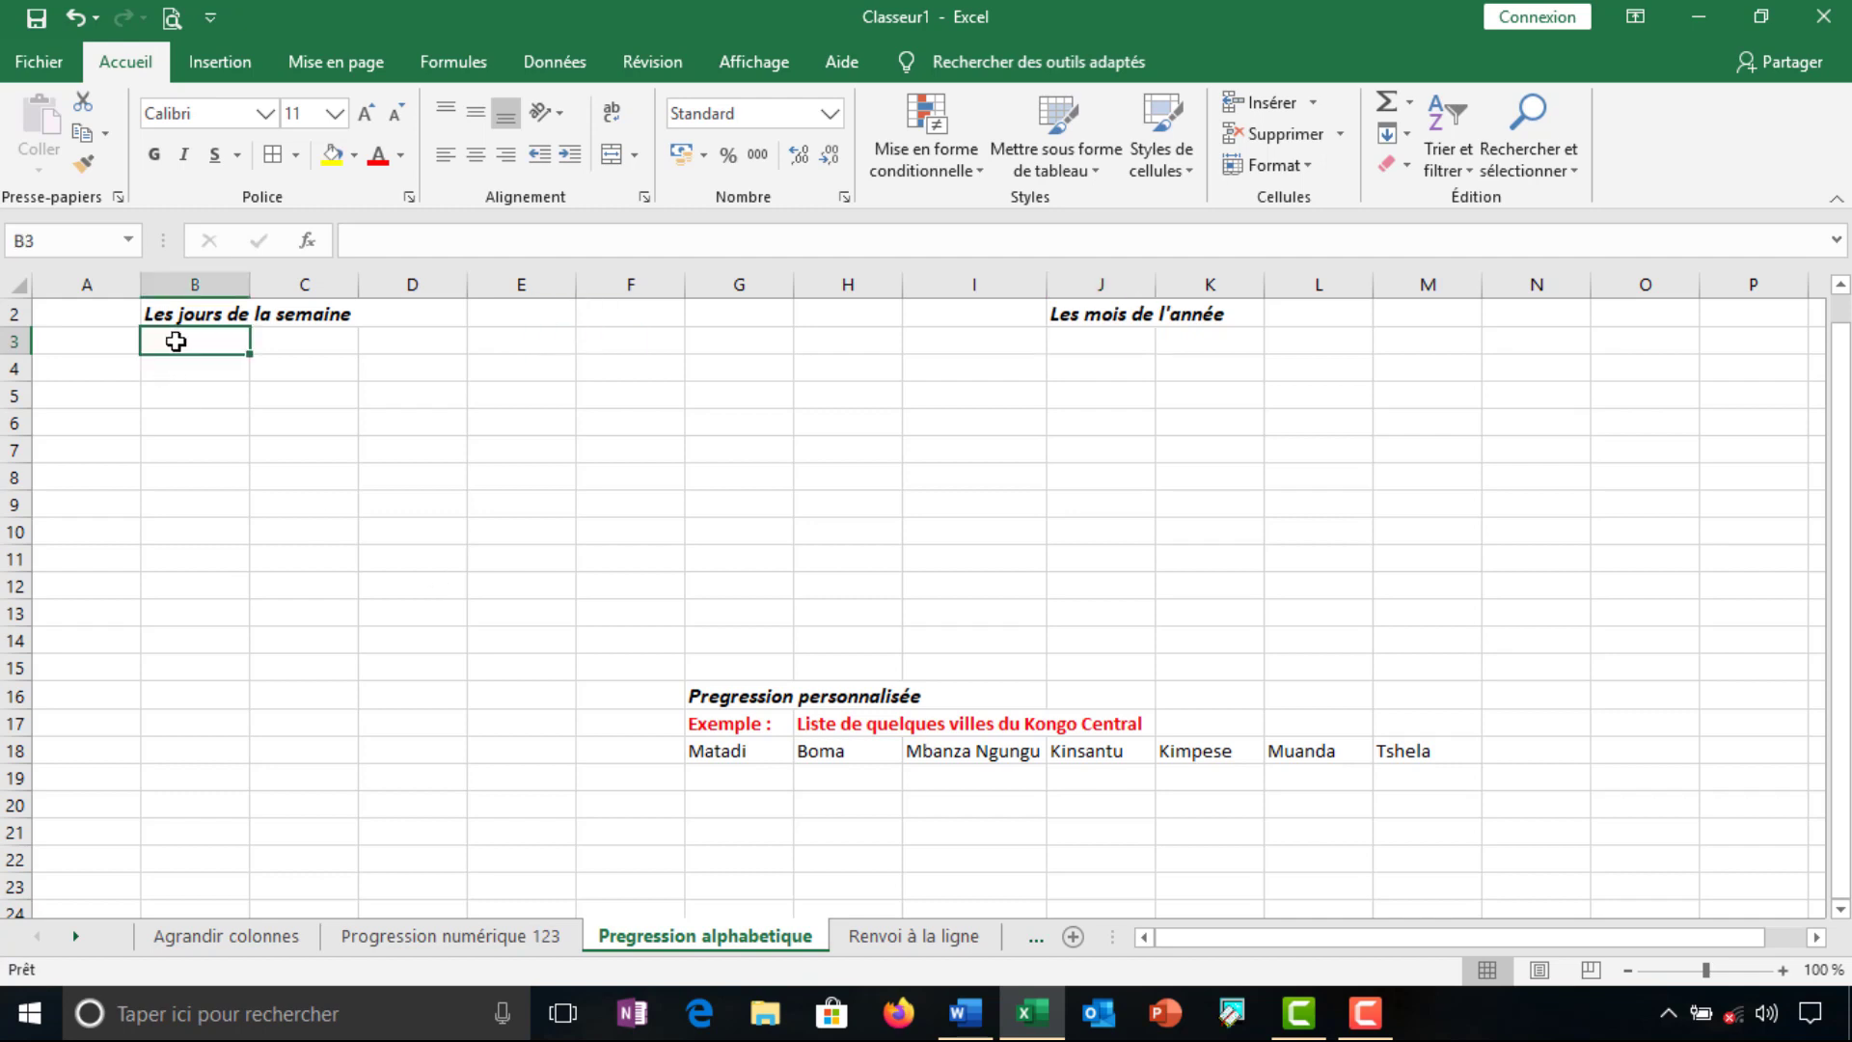
pyautogui.write('lun')
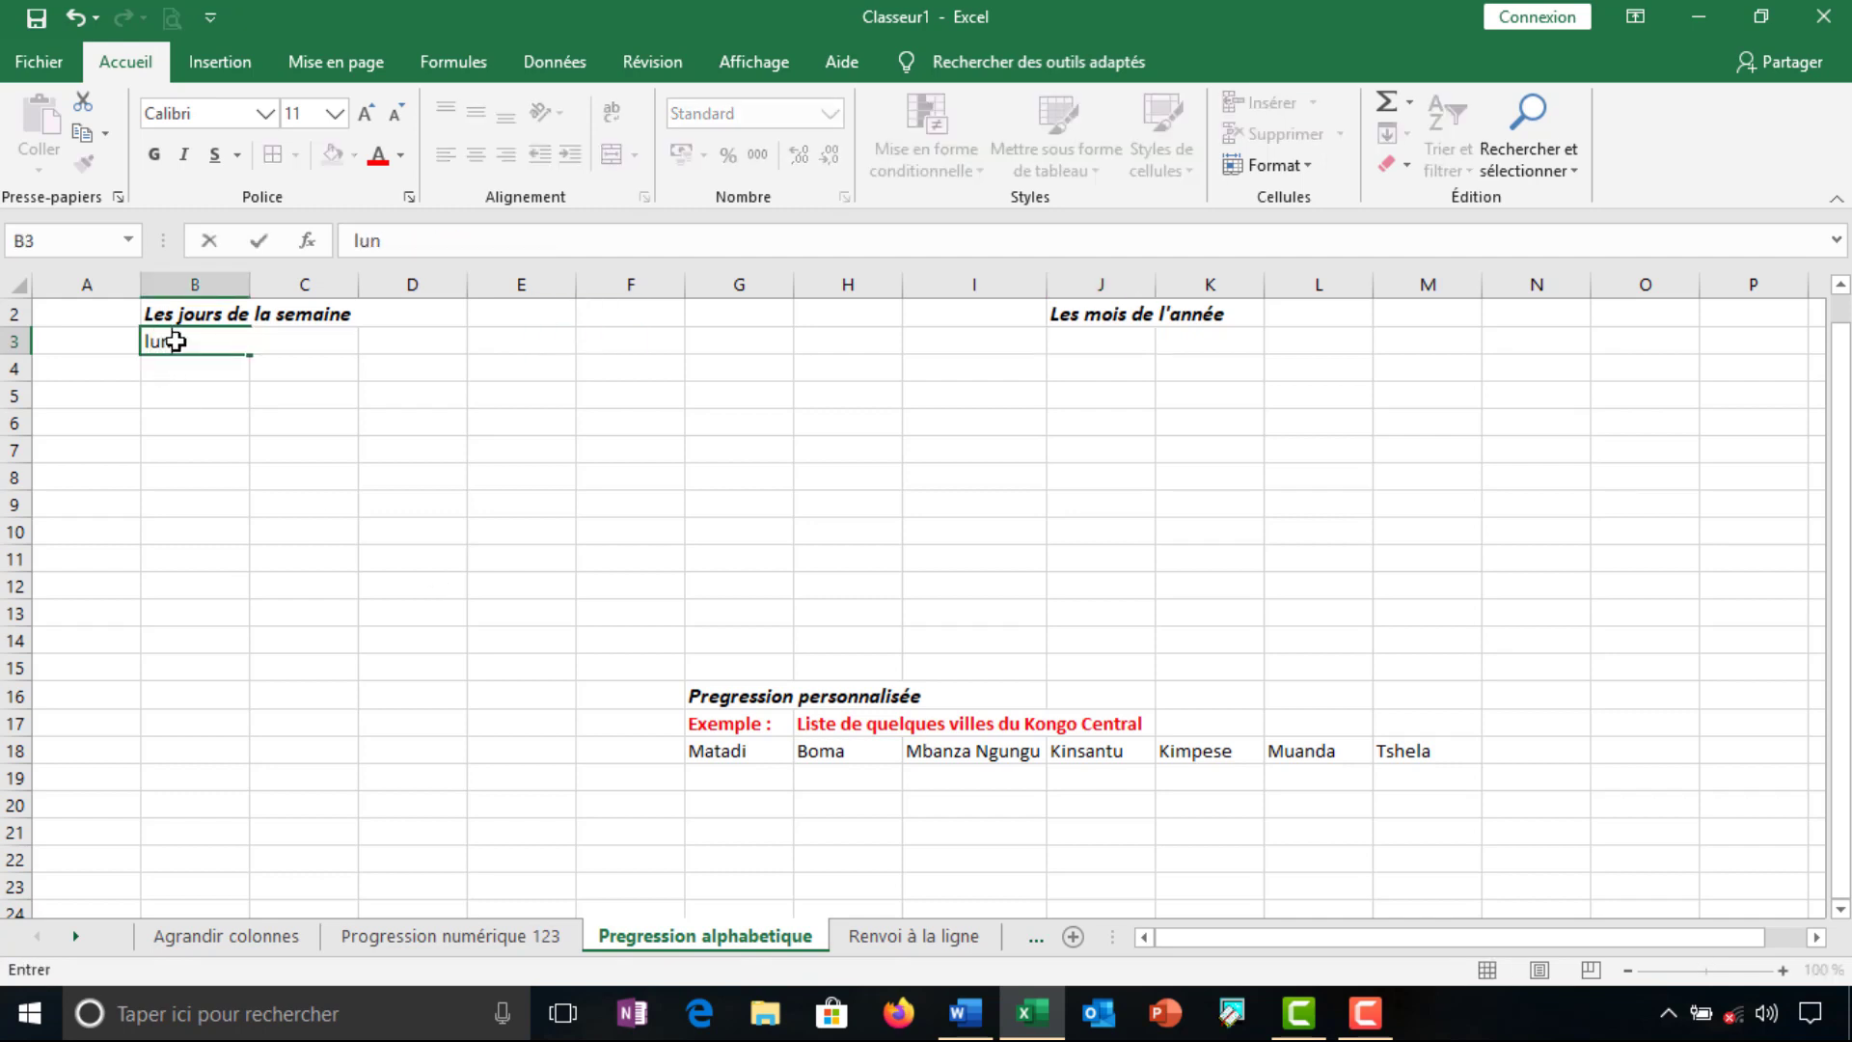
pyautogui.write('di')
pyautogui.click(197, 399)
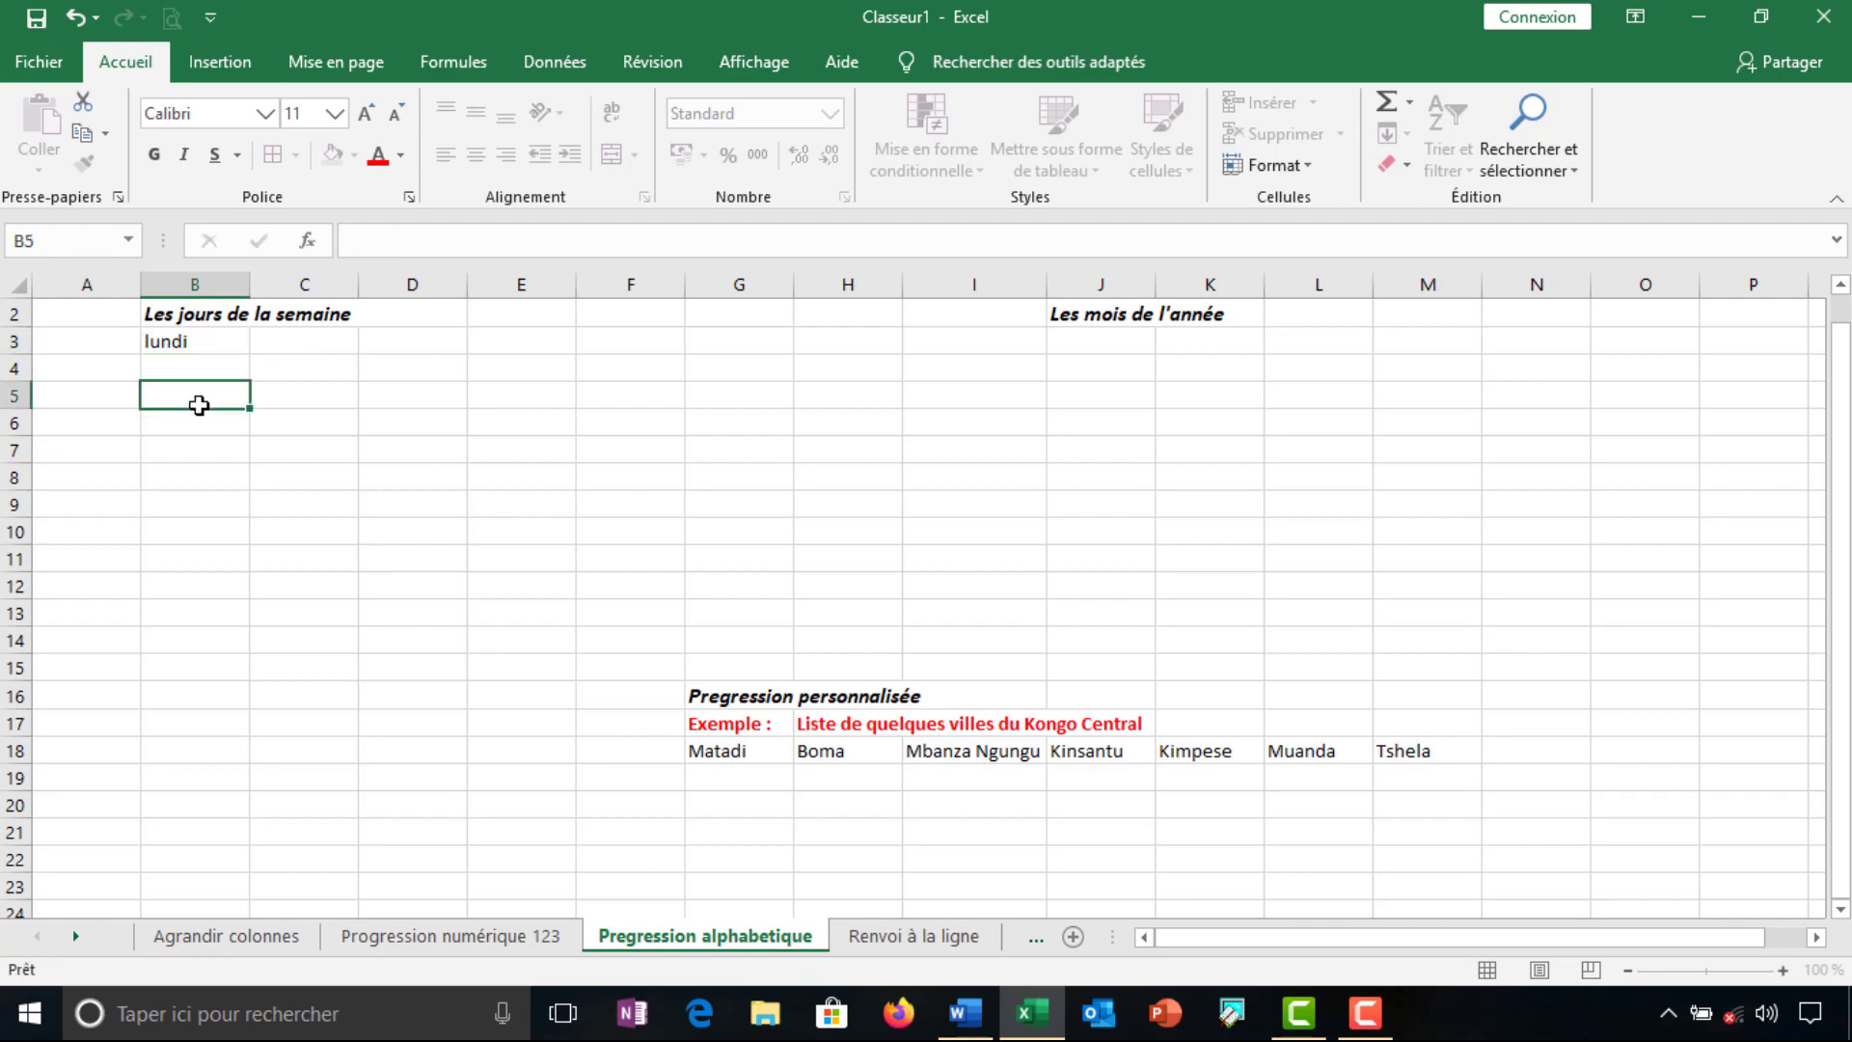
pyautogui.click(208, 343)
pyautogui.click(278, 339)
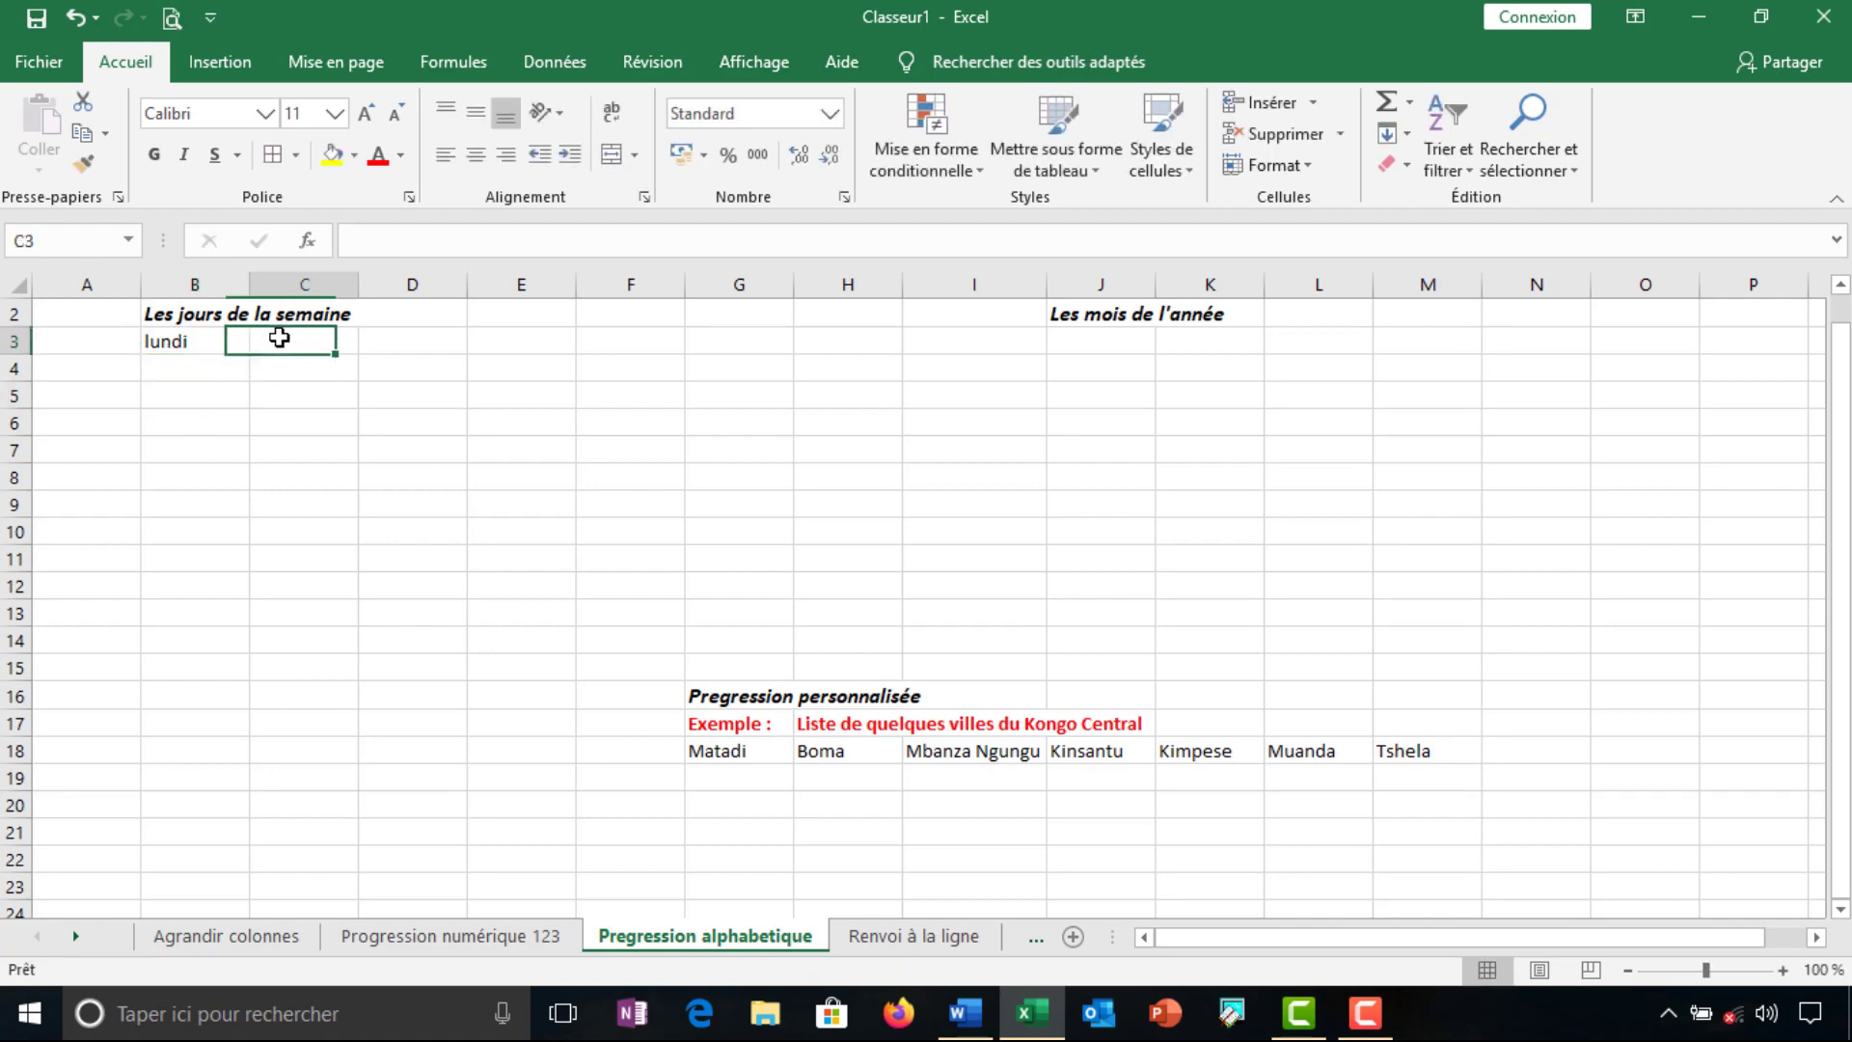
pyautogui.click(407, 336)
pyautogui.click(490, 338)
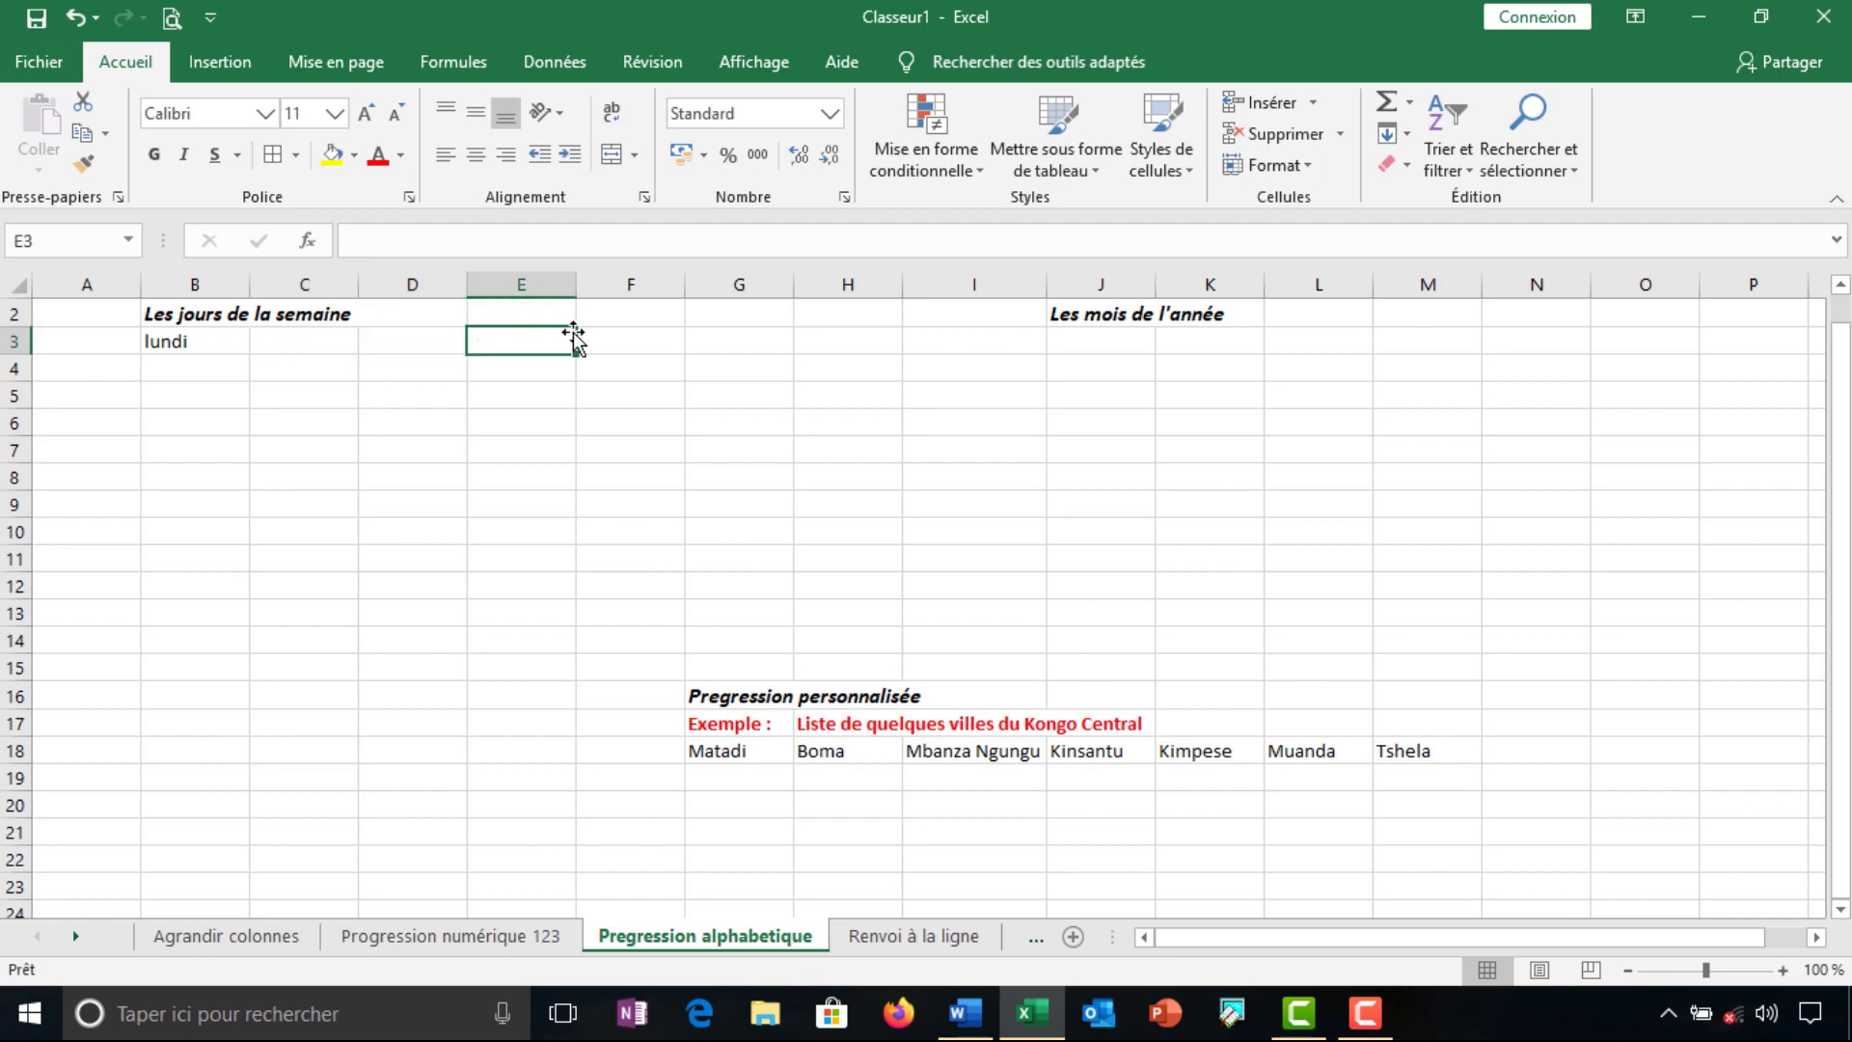
pyautogui.click(606, 339)
pyautogui.click(722, 341)
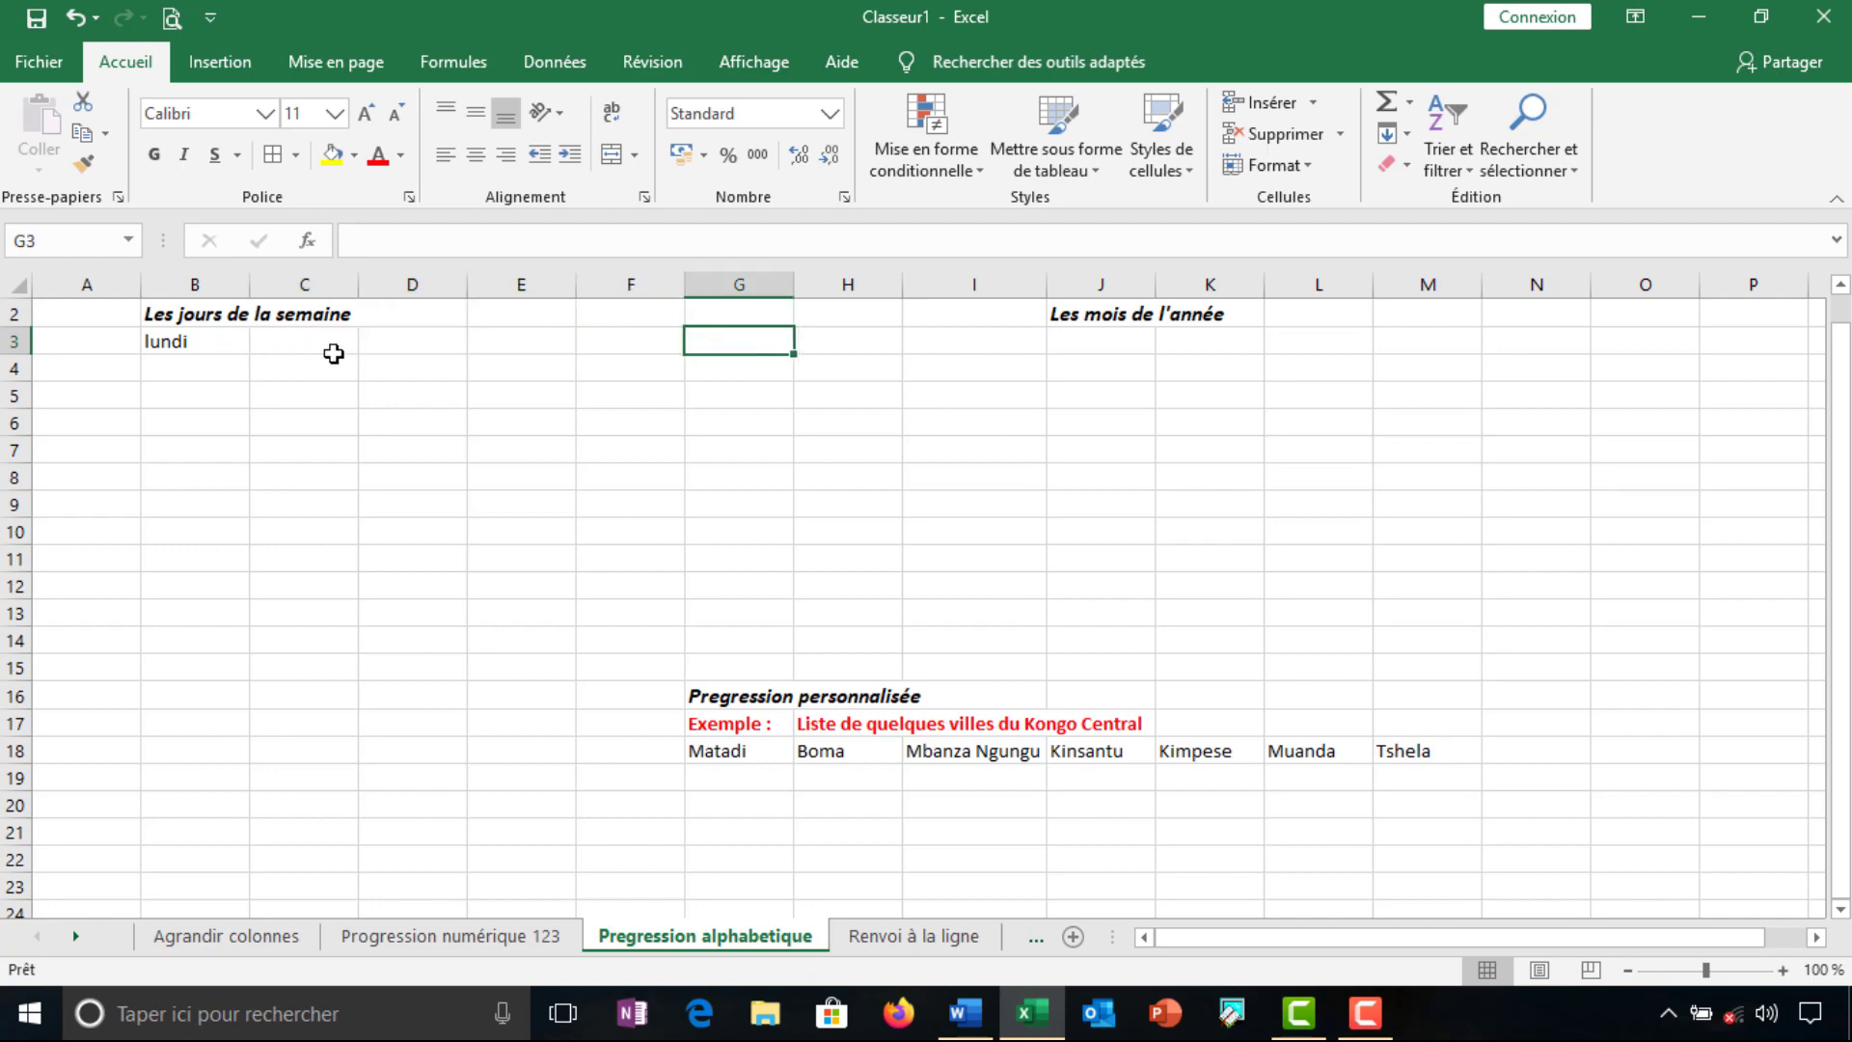
pyautogui.click(222, 343)
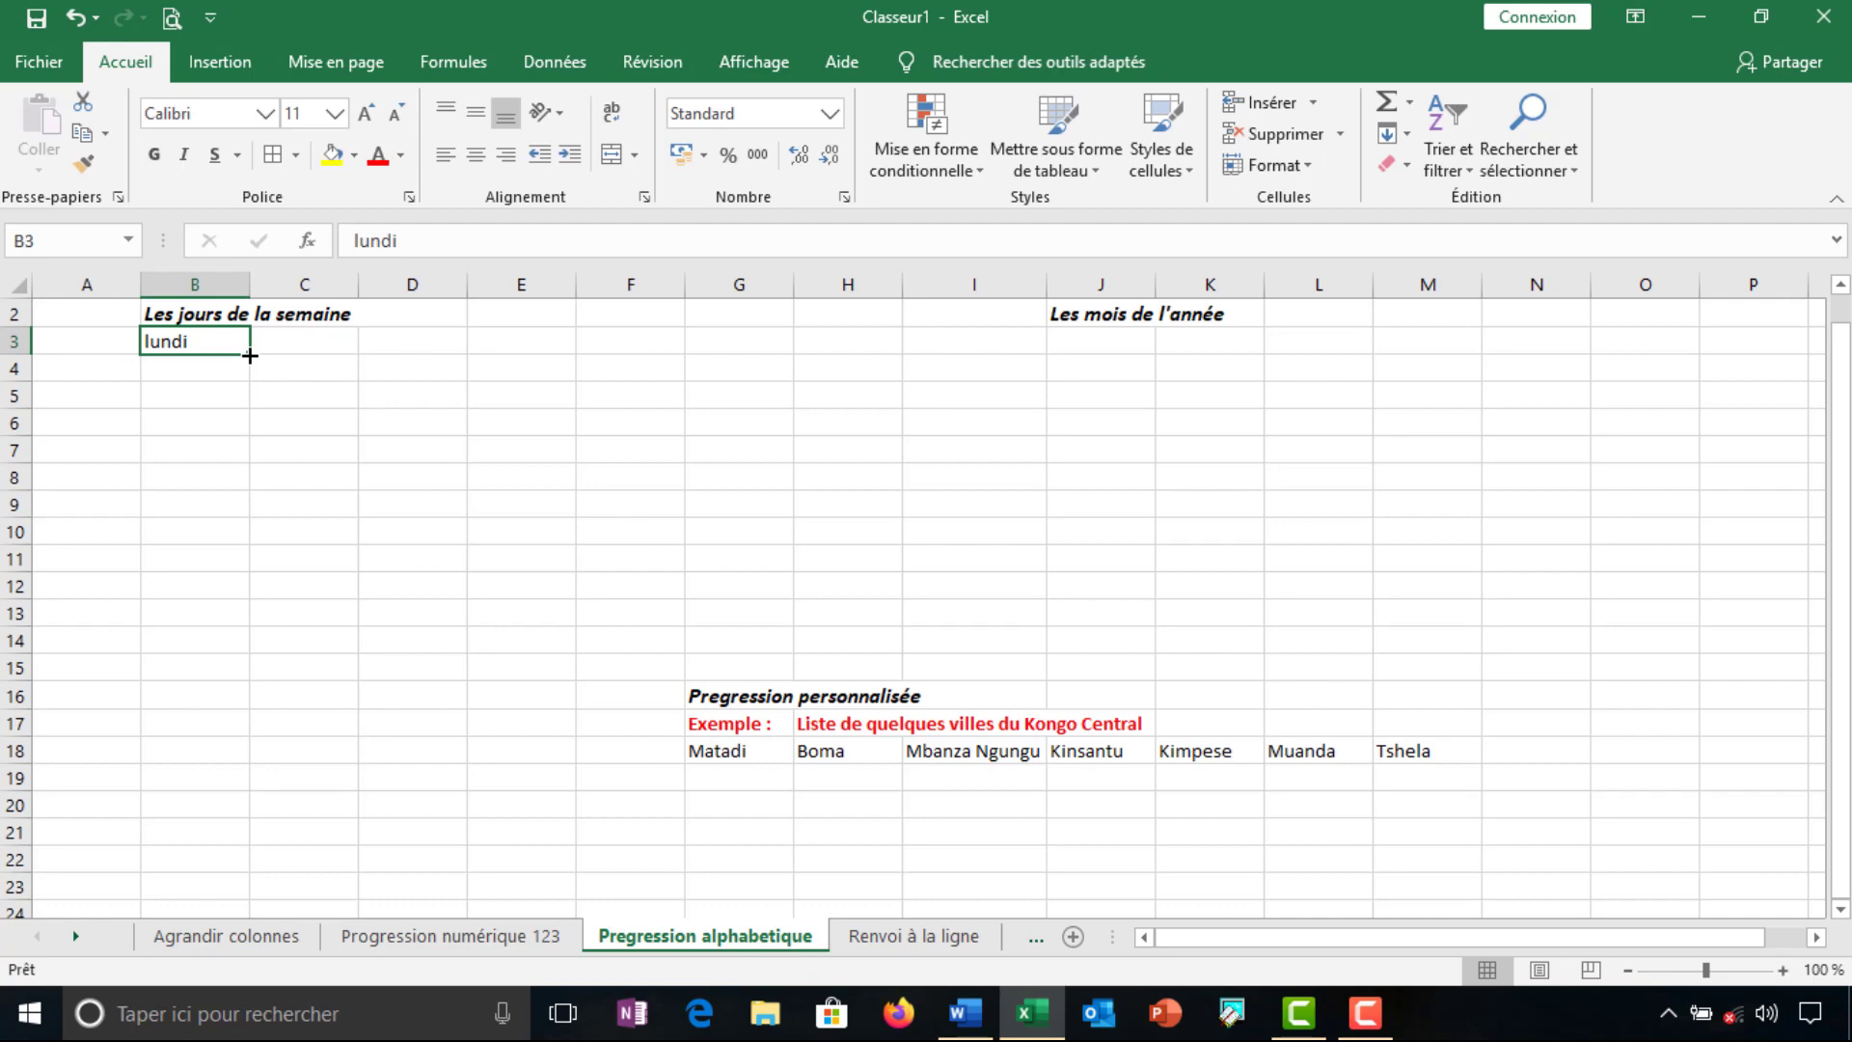
# Auto-fill the weekdays lundi to dimanche from B3 down to B9 and across to H3
pyautogui.moveTo(250, 356); pyautogui.dragTo(246, 515)
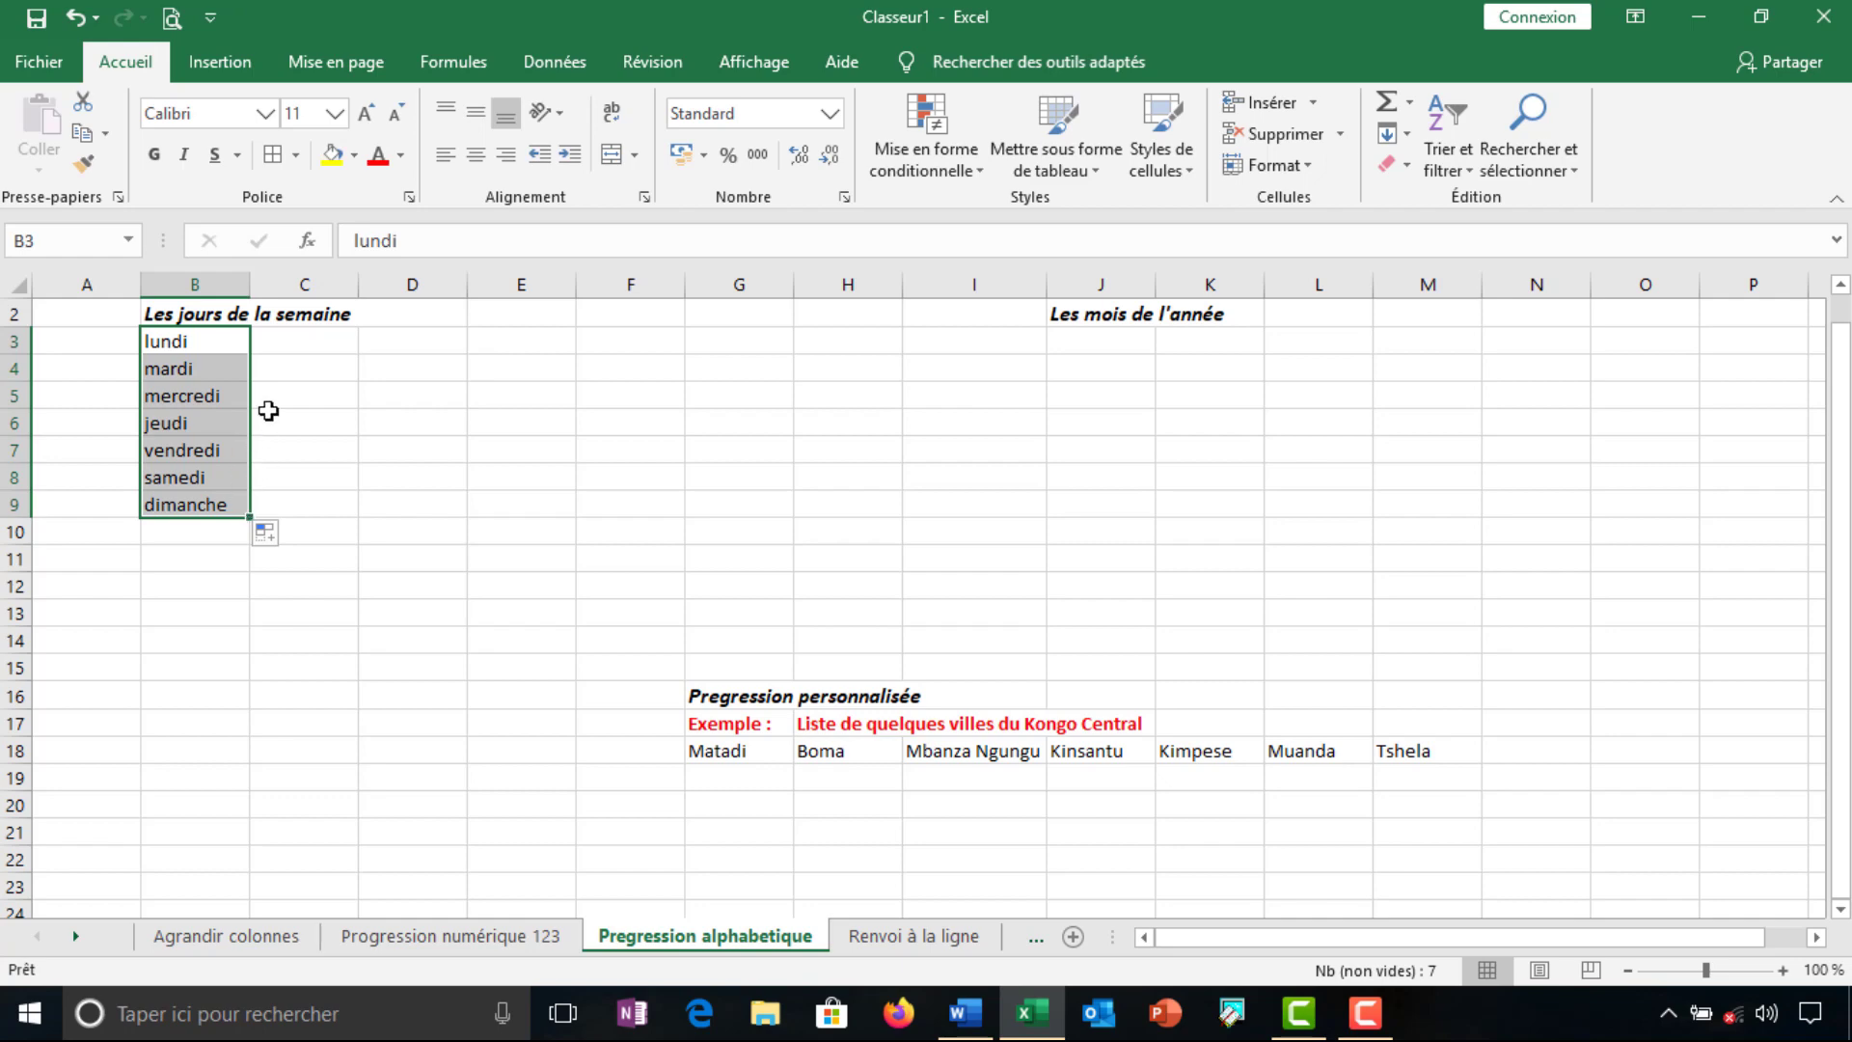
pyautogui.click(304, 385)
pyautogui.click(213, 346)
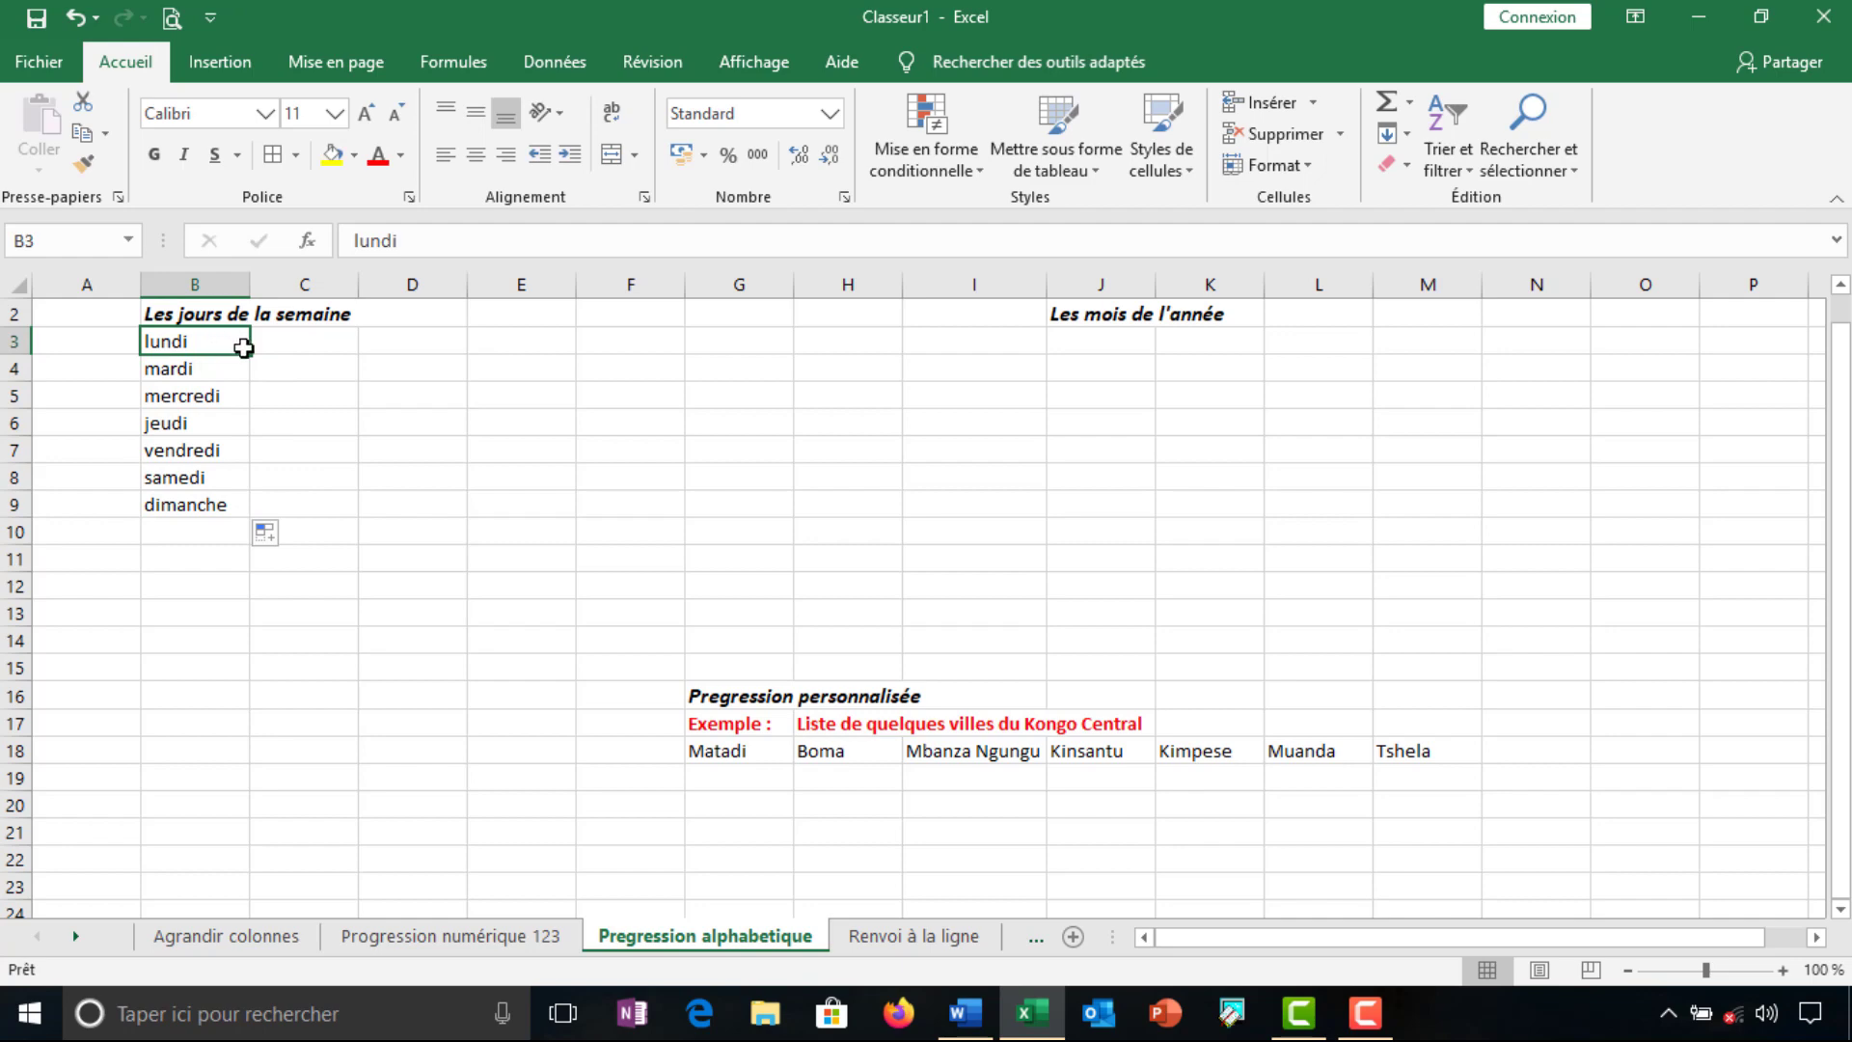
pyautogui.moveTo(253, 354); pyautogui.dragTo(751, 340)
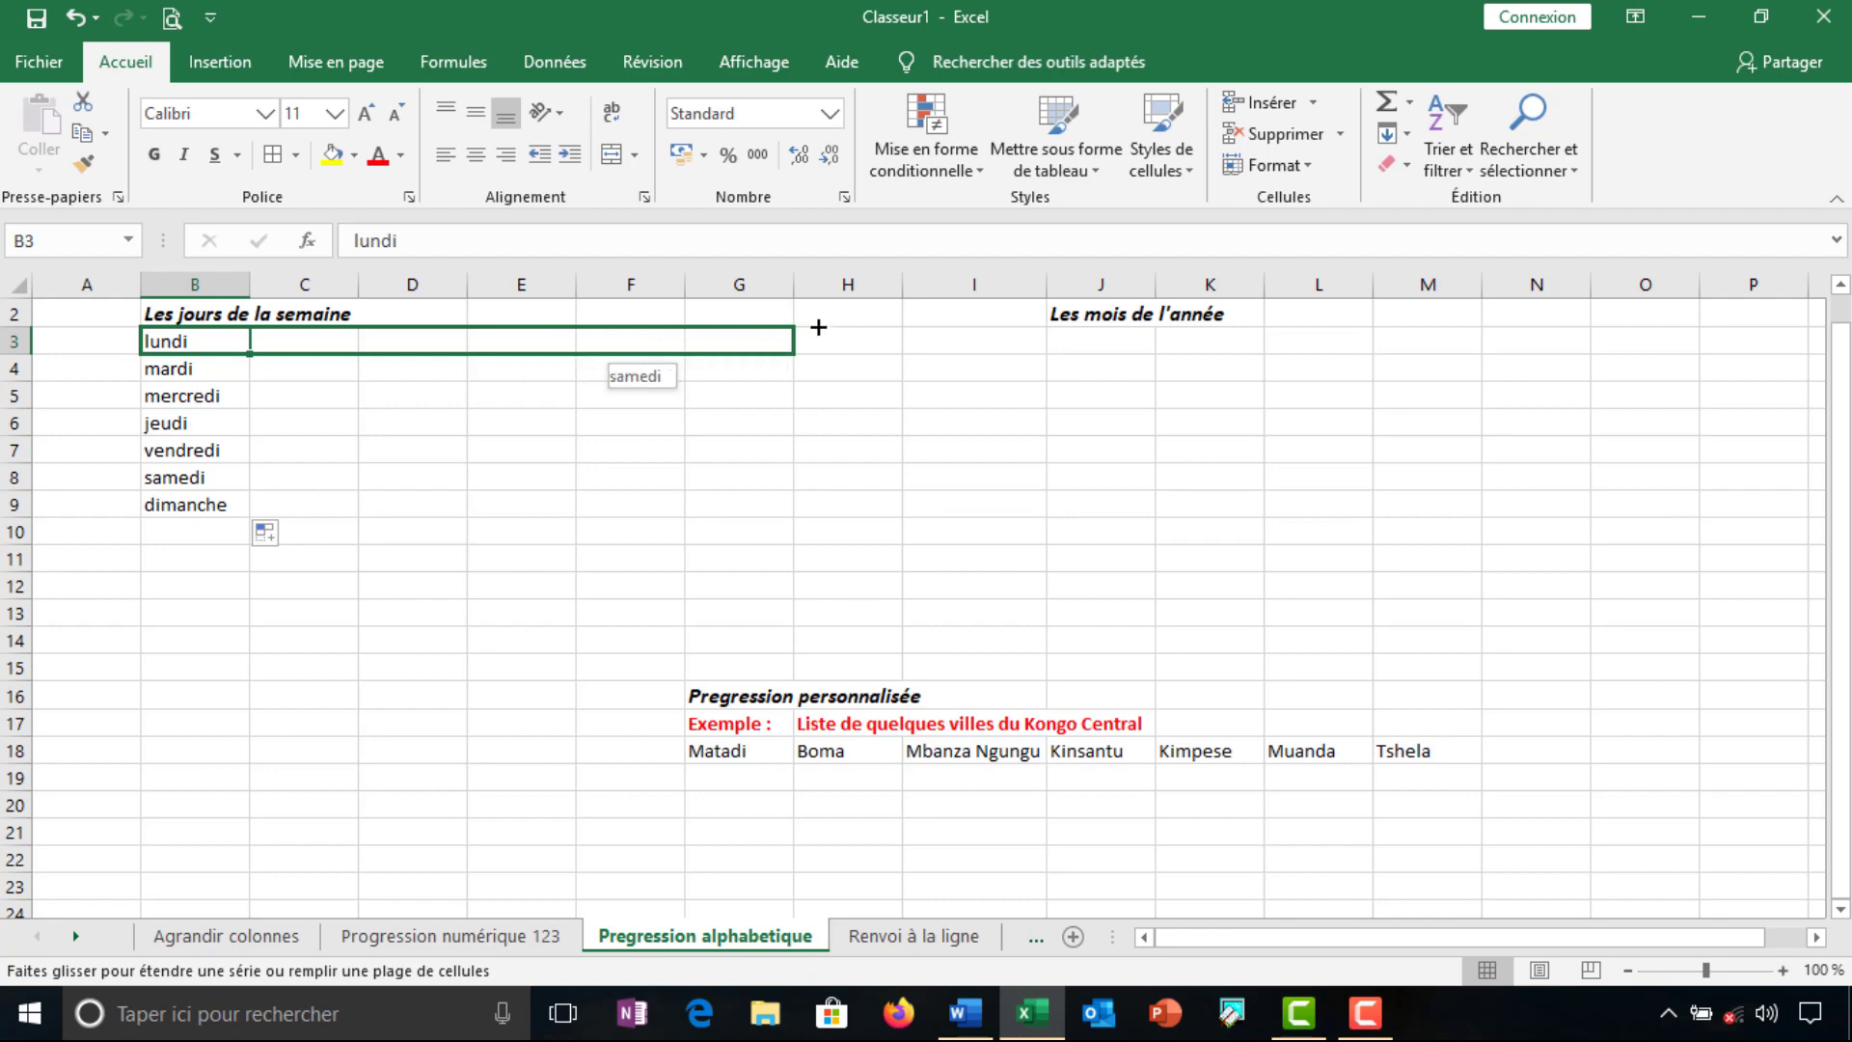
pyautogui.moveTo(751, 341); pyautogui.dragTo(859, 332)
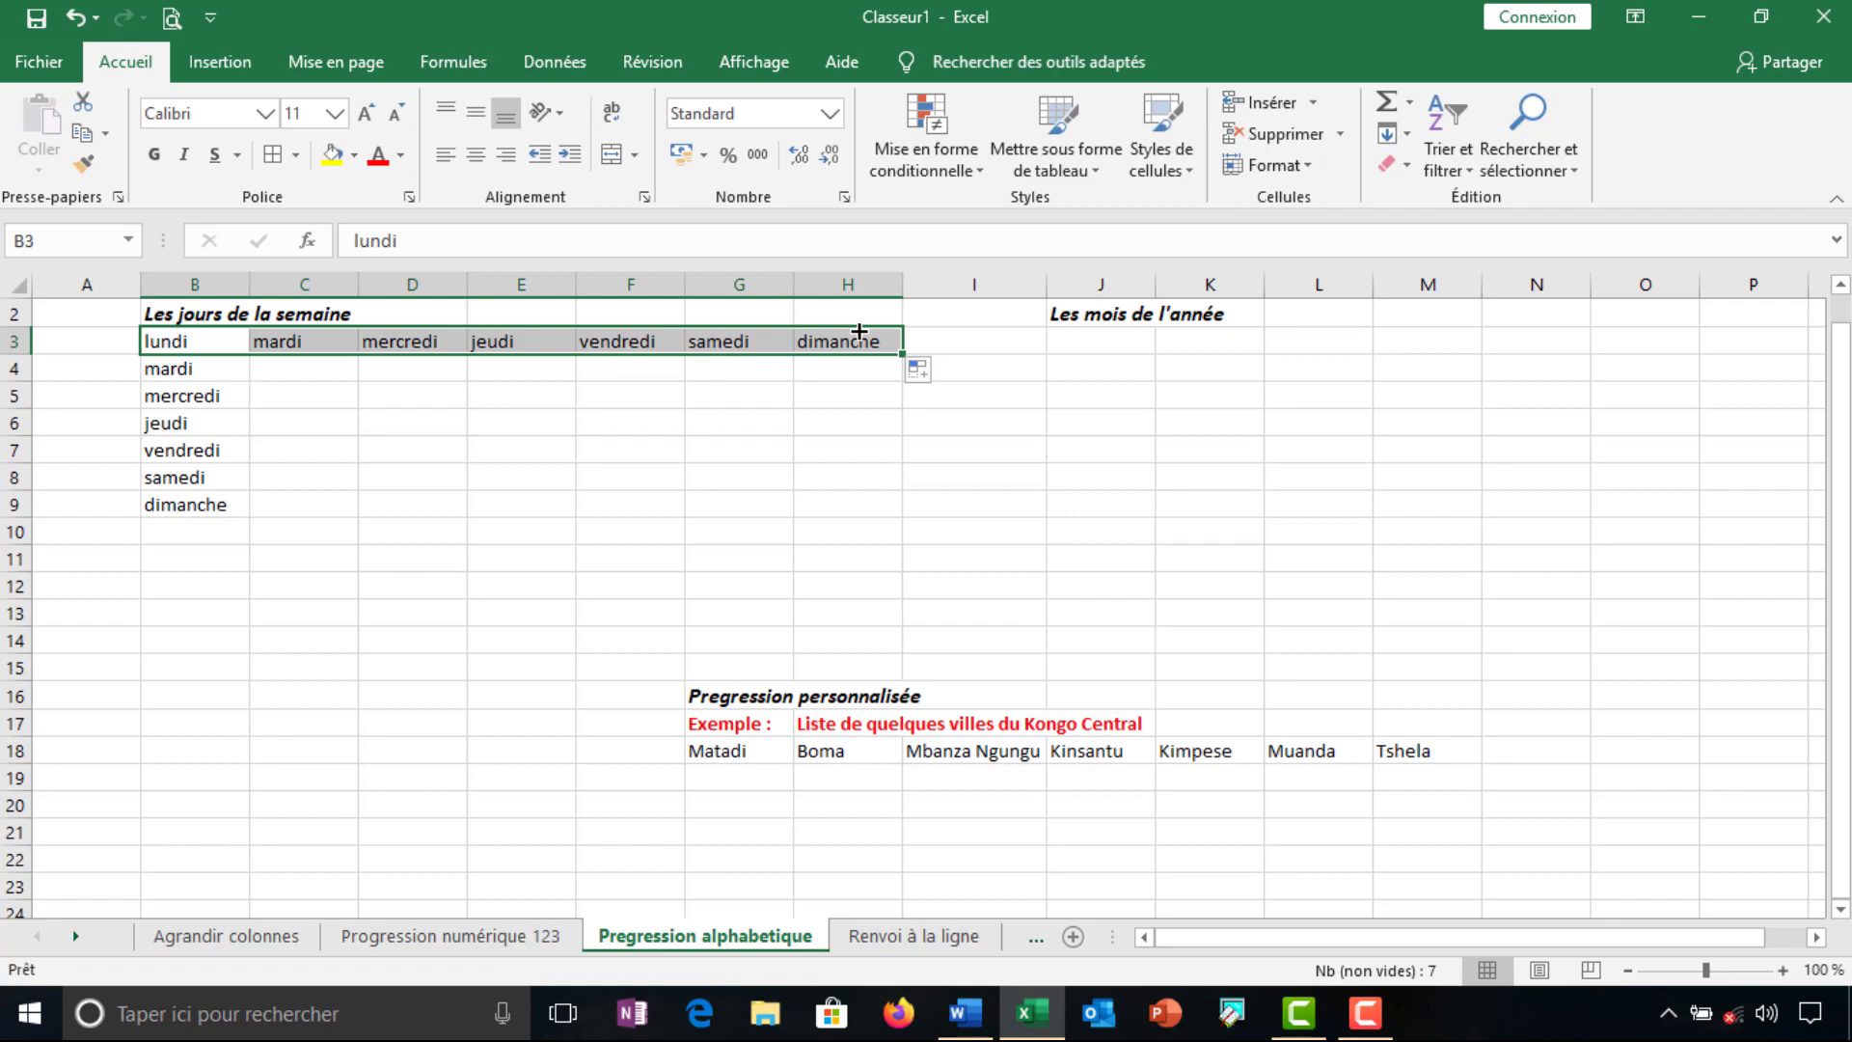
pyautogui.click(434, 382)
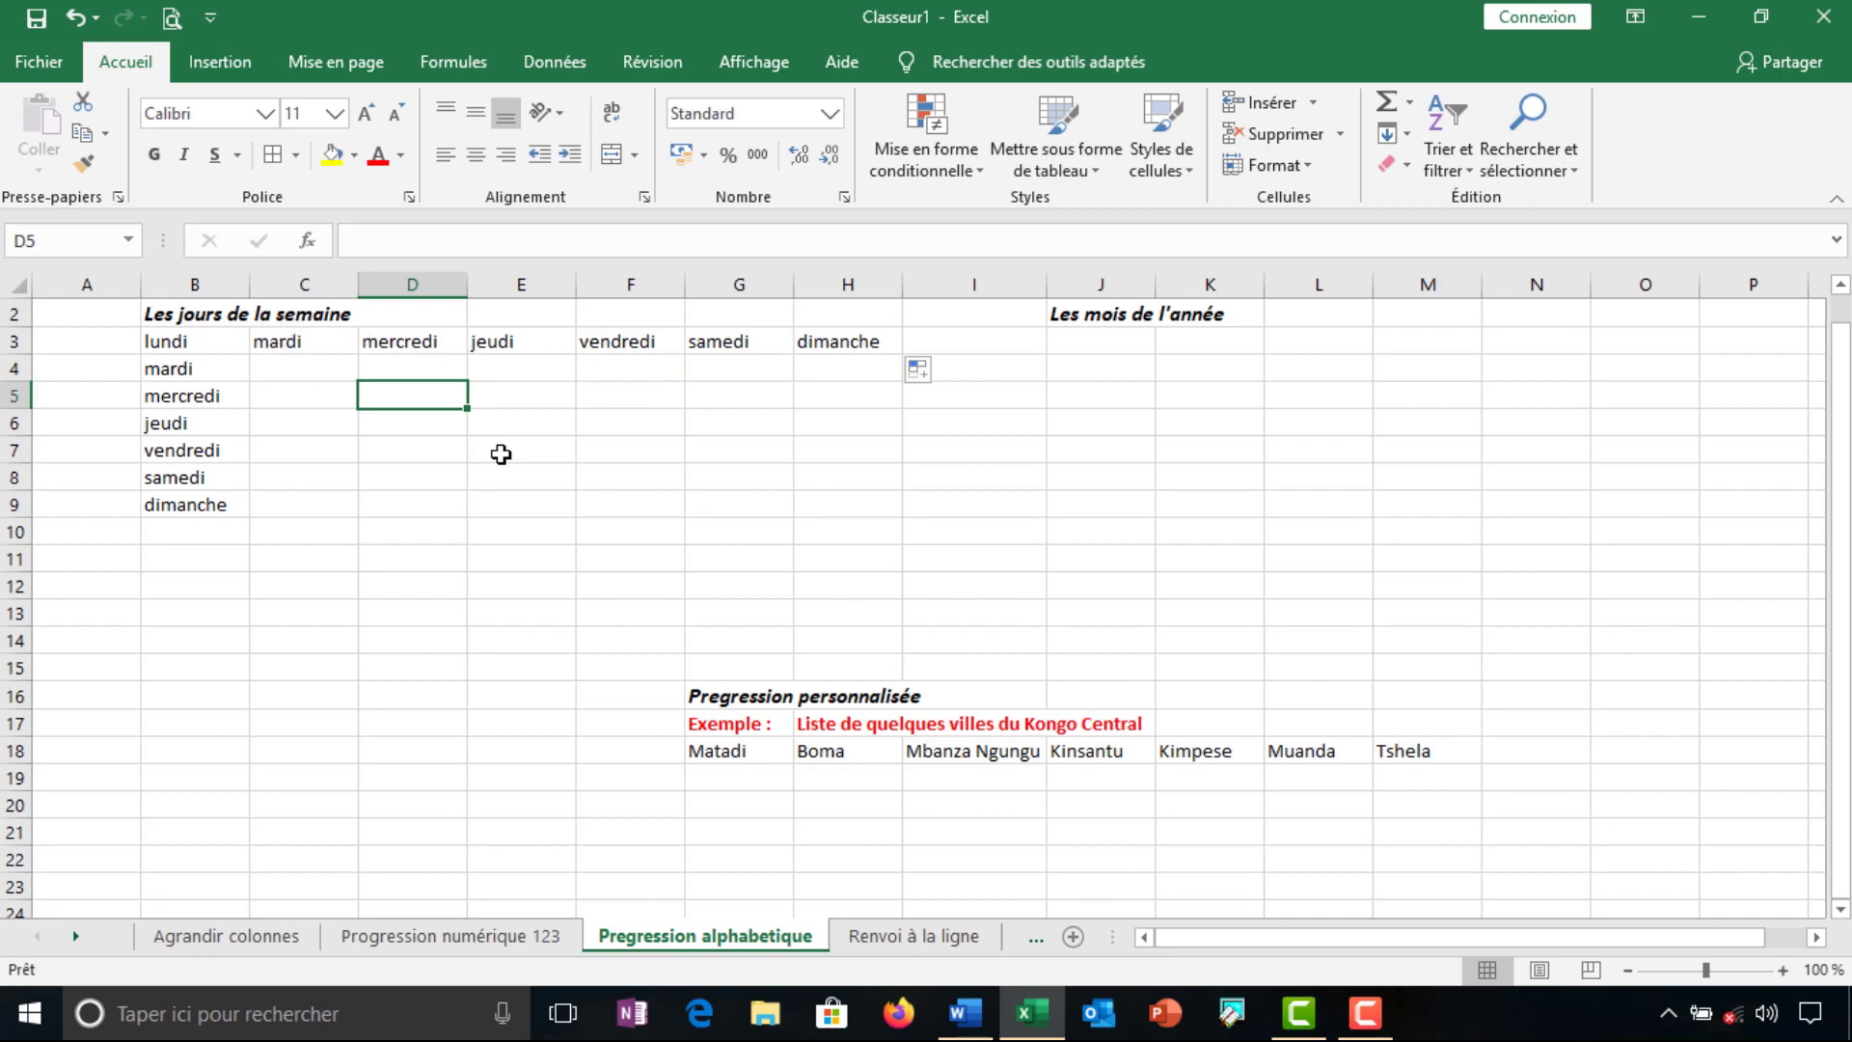
pyautogui.click(1088, 336)
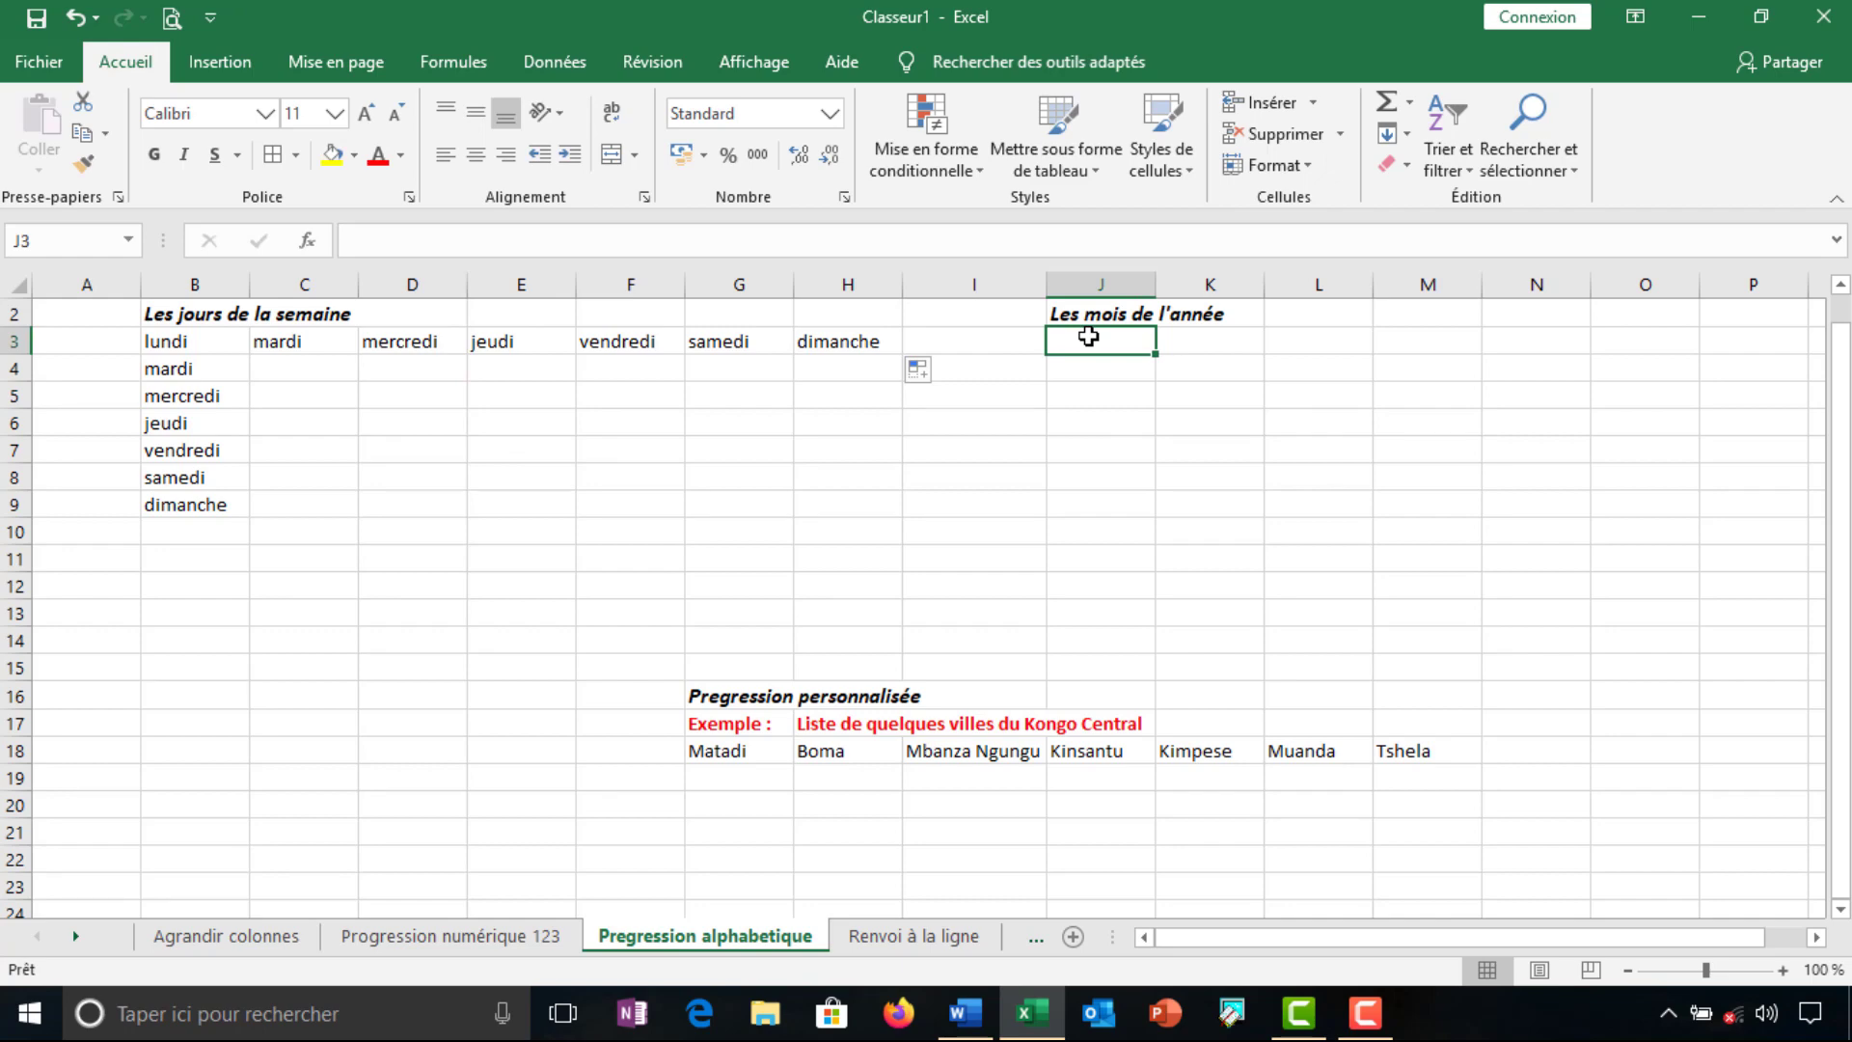
# Enter janvier in J3 and fill the months down to décembre in J14
pyautogui.write('ja')
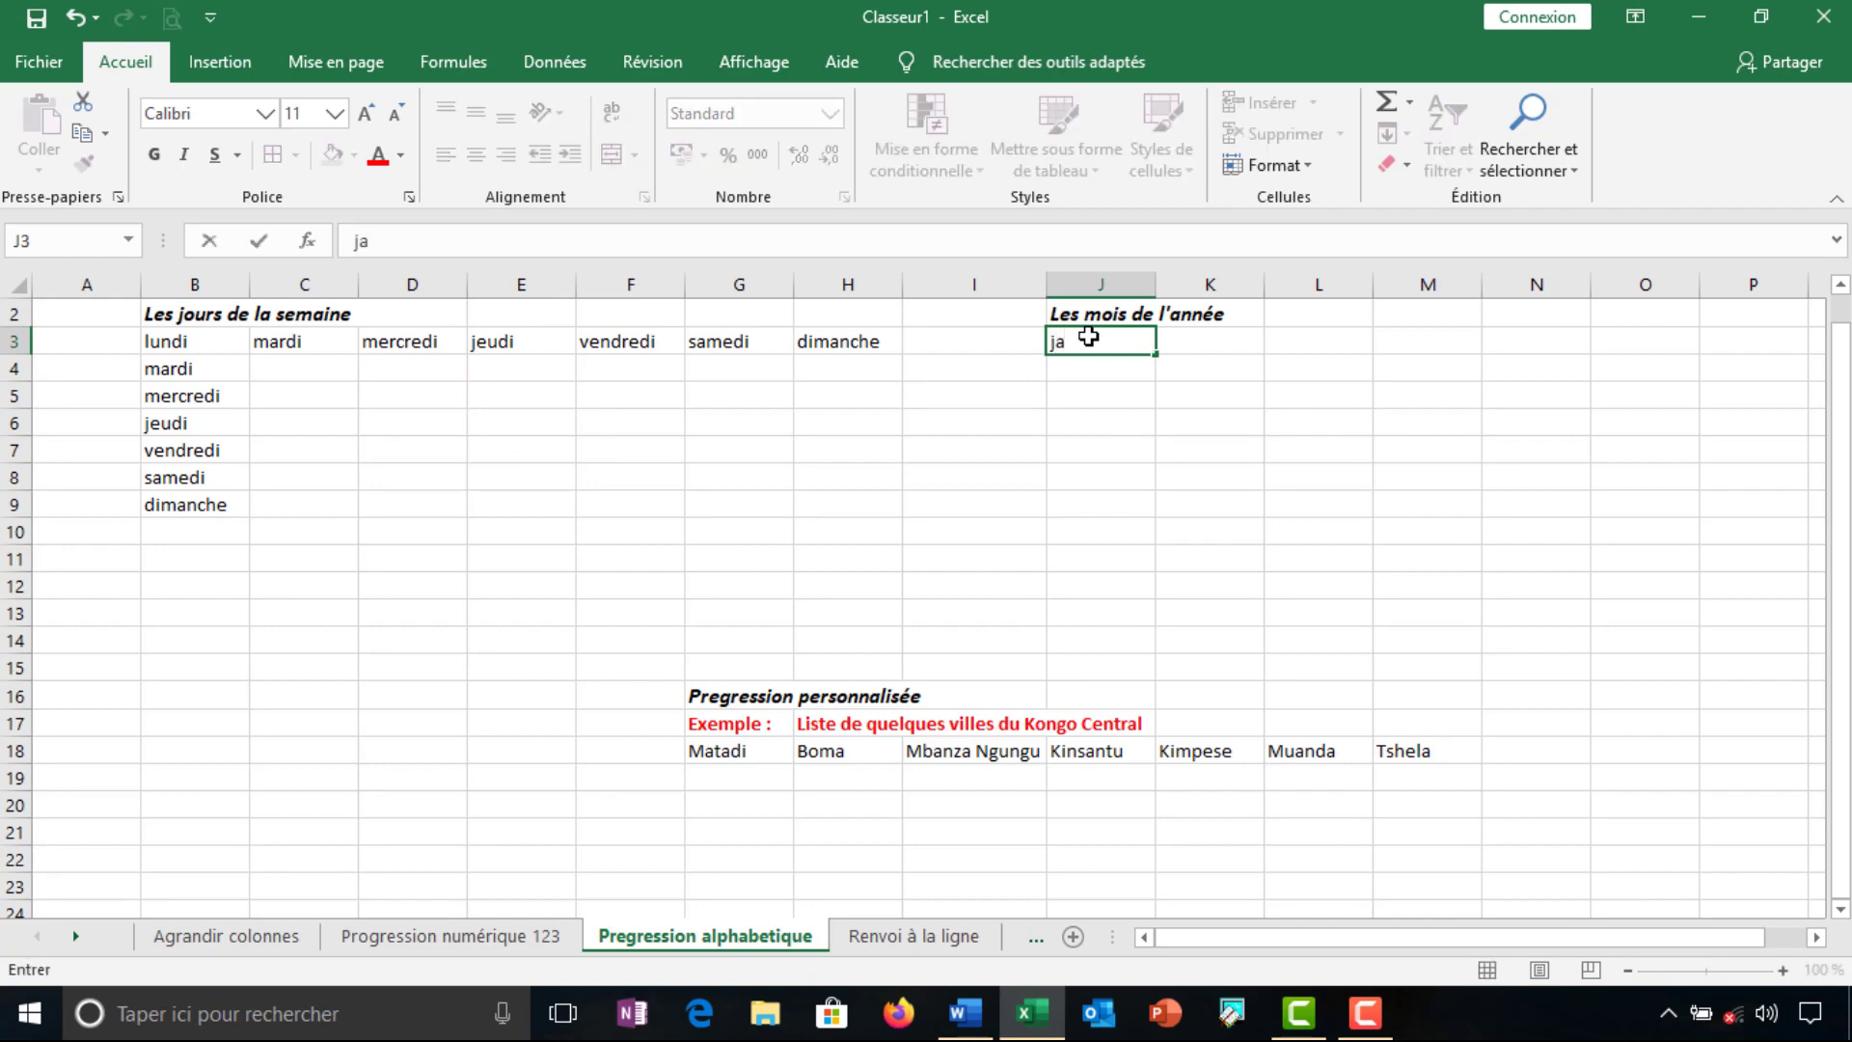
pyautogui.write('nvier')
pyautogui.click(1161, 347)
pyautogui.click(1132, 343)
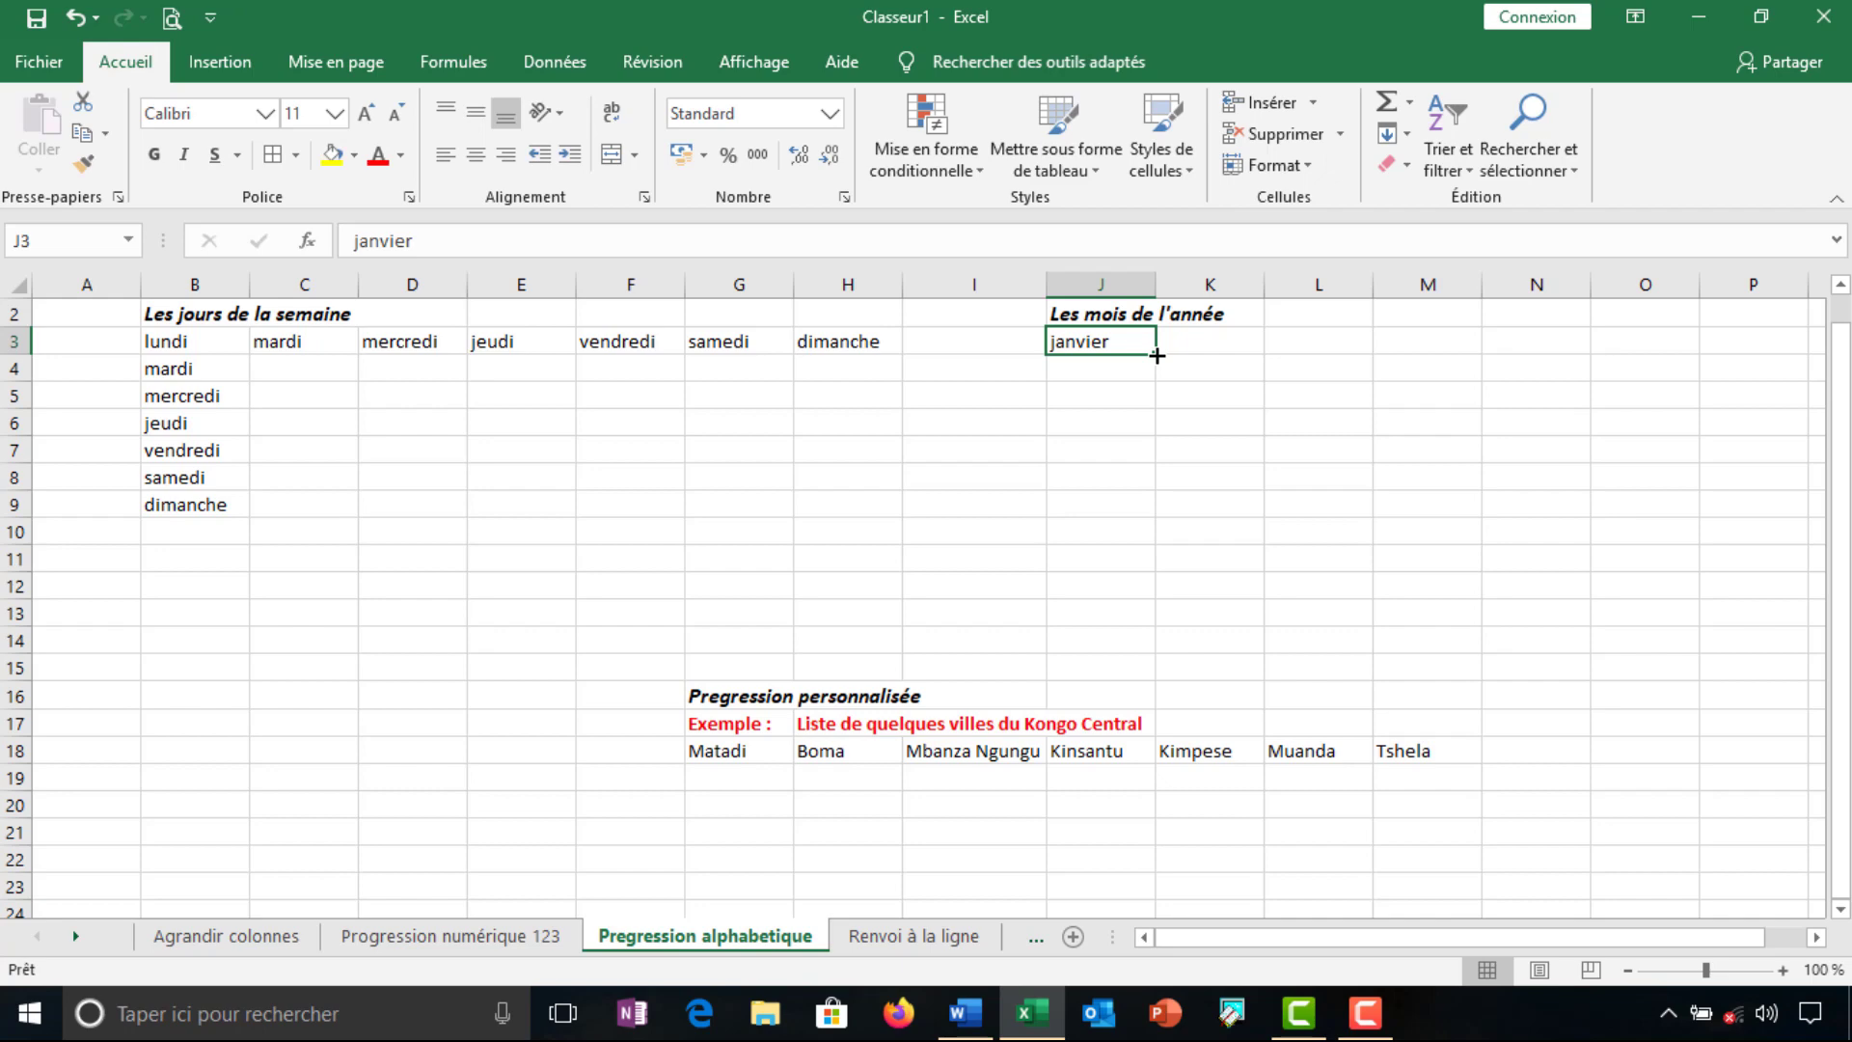
pyautogui.moveTo(1157, 355); pyautogui.dragTo(1160, 625)
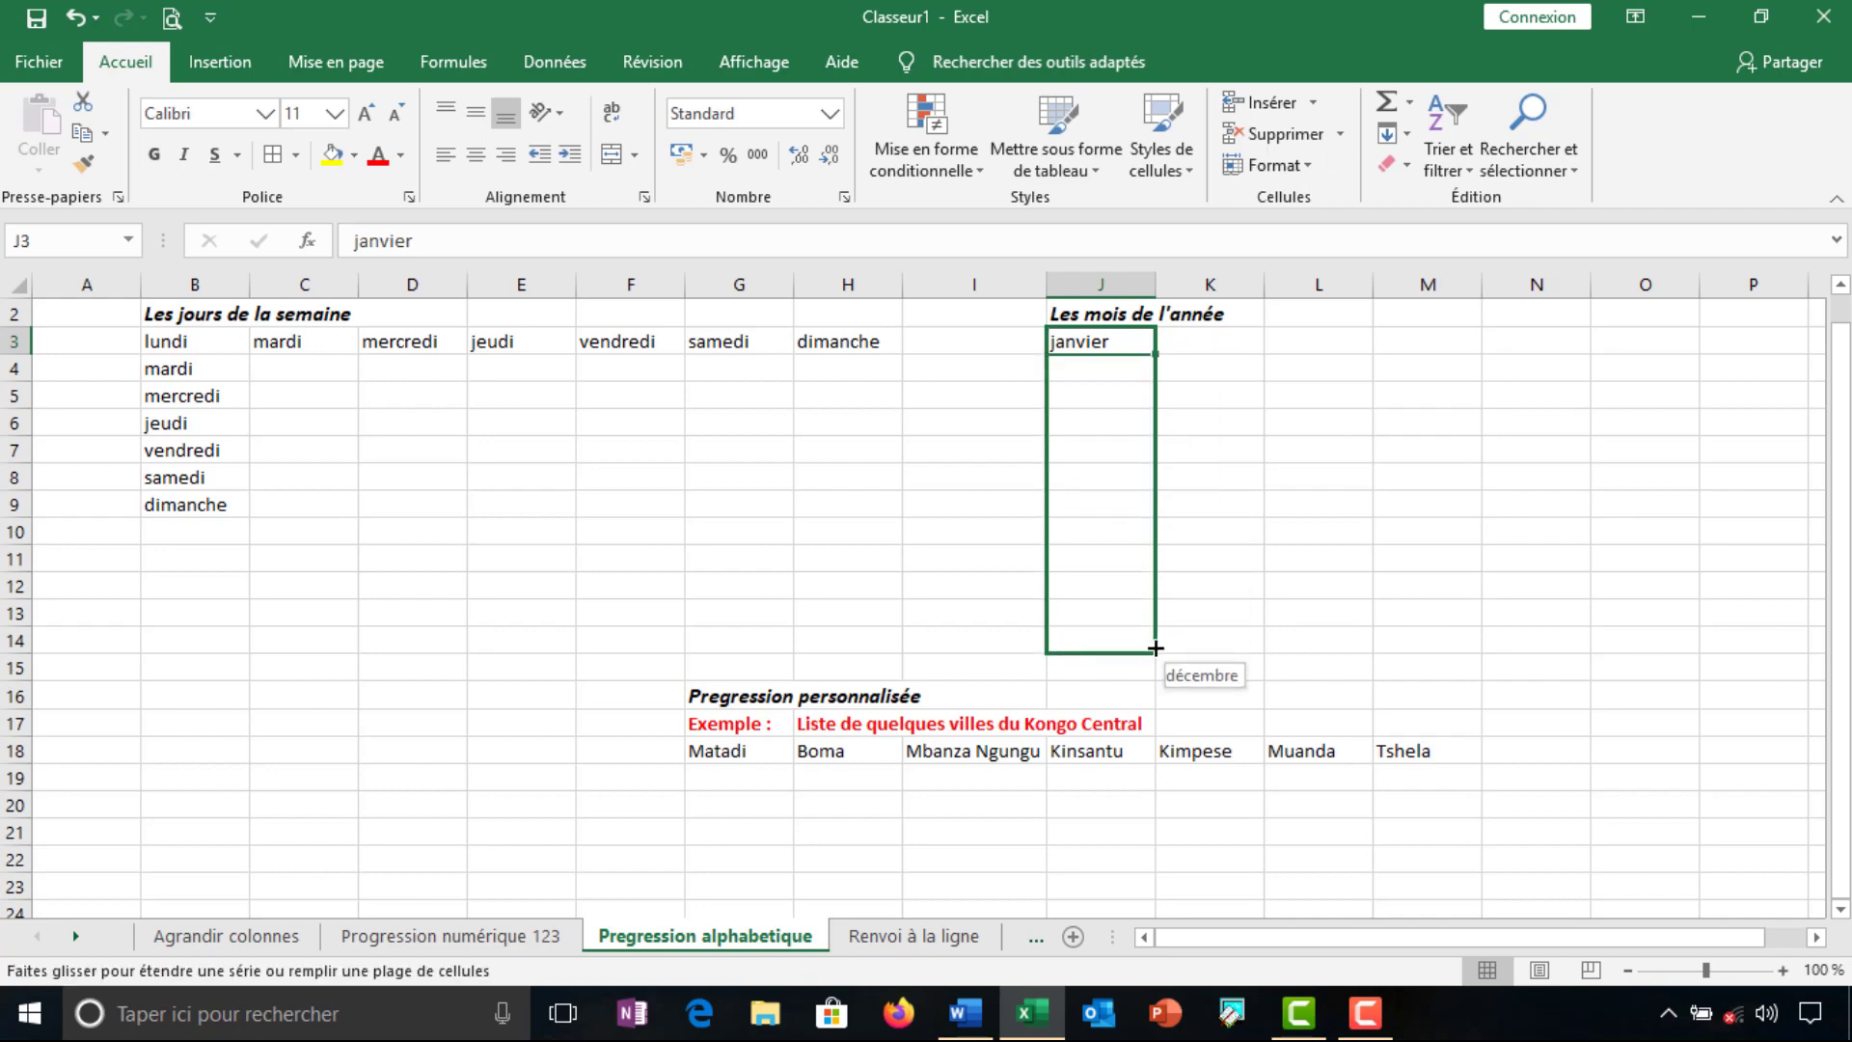
pyautogui.moveTo(1160, 626); pyautogui.dragTo(1156, 649)
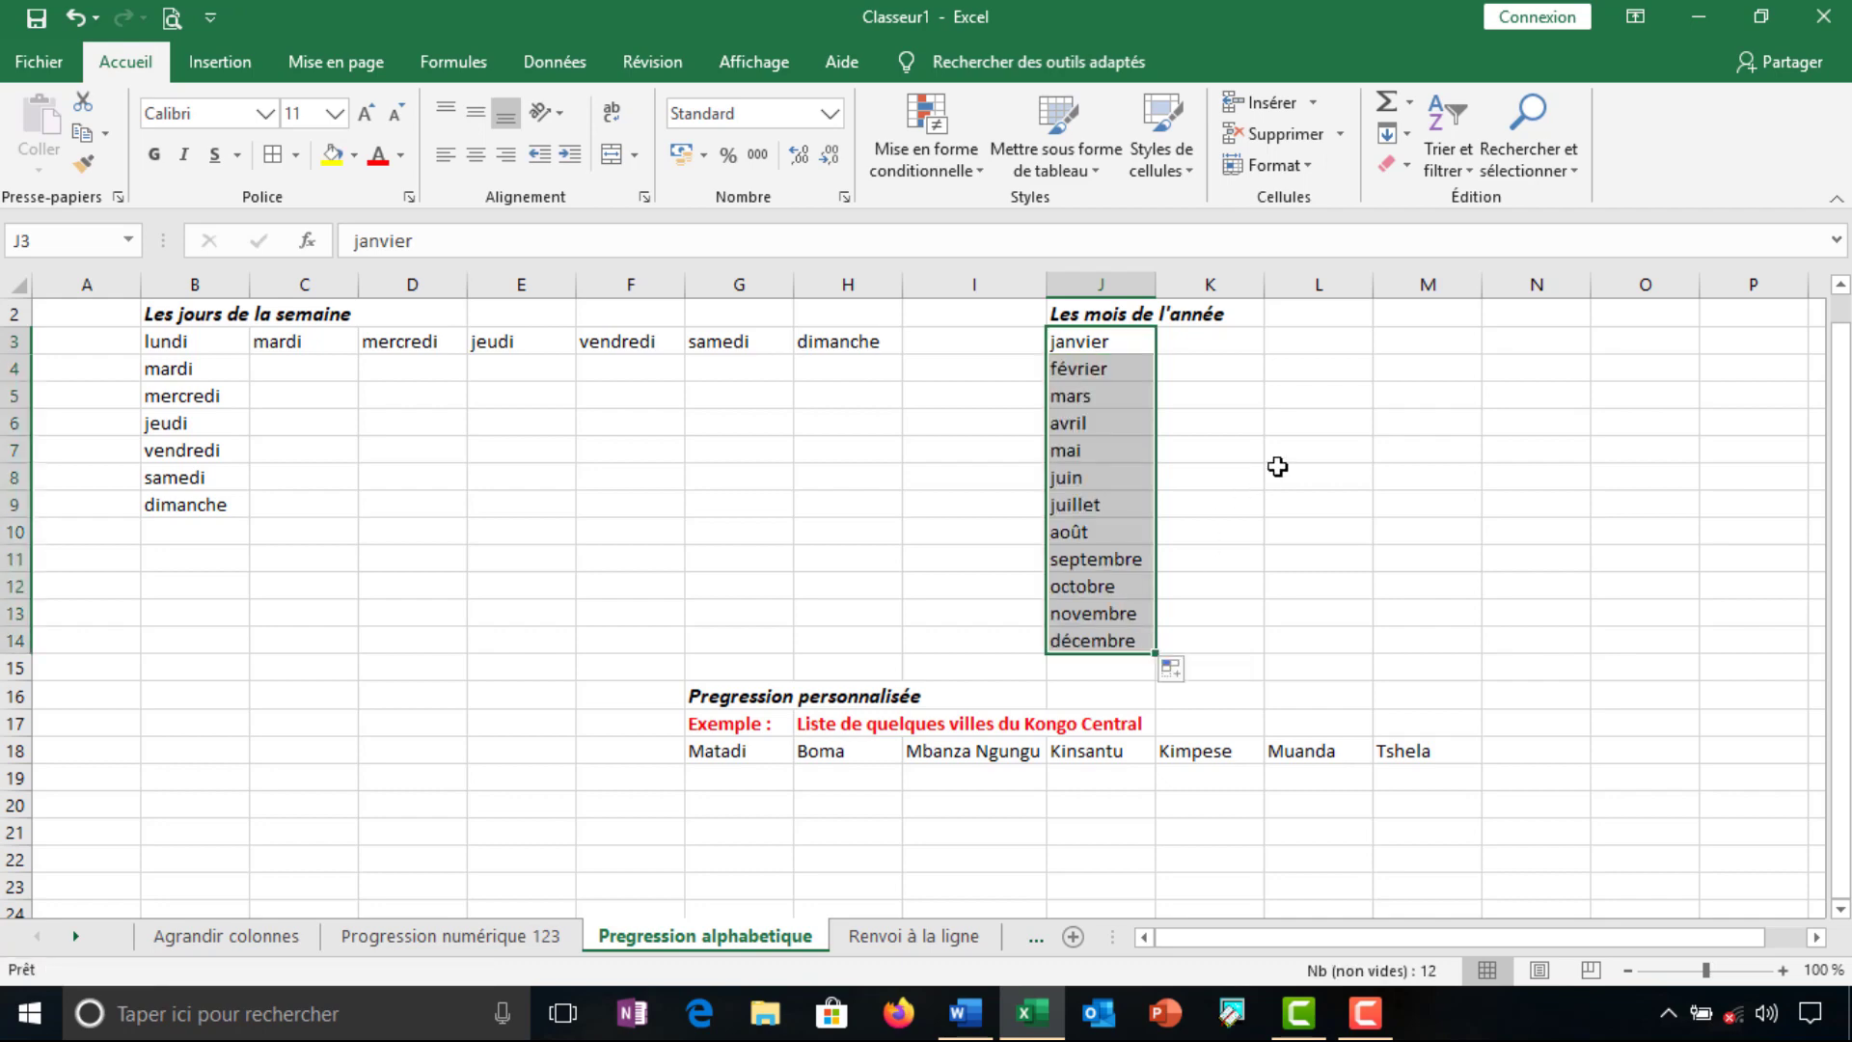
pyautogui.click(1238, 398)
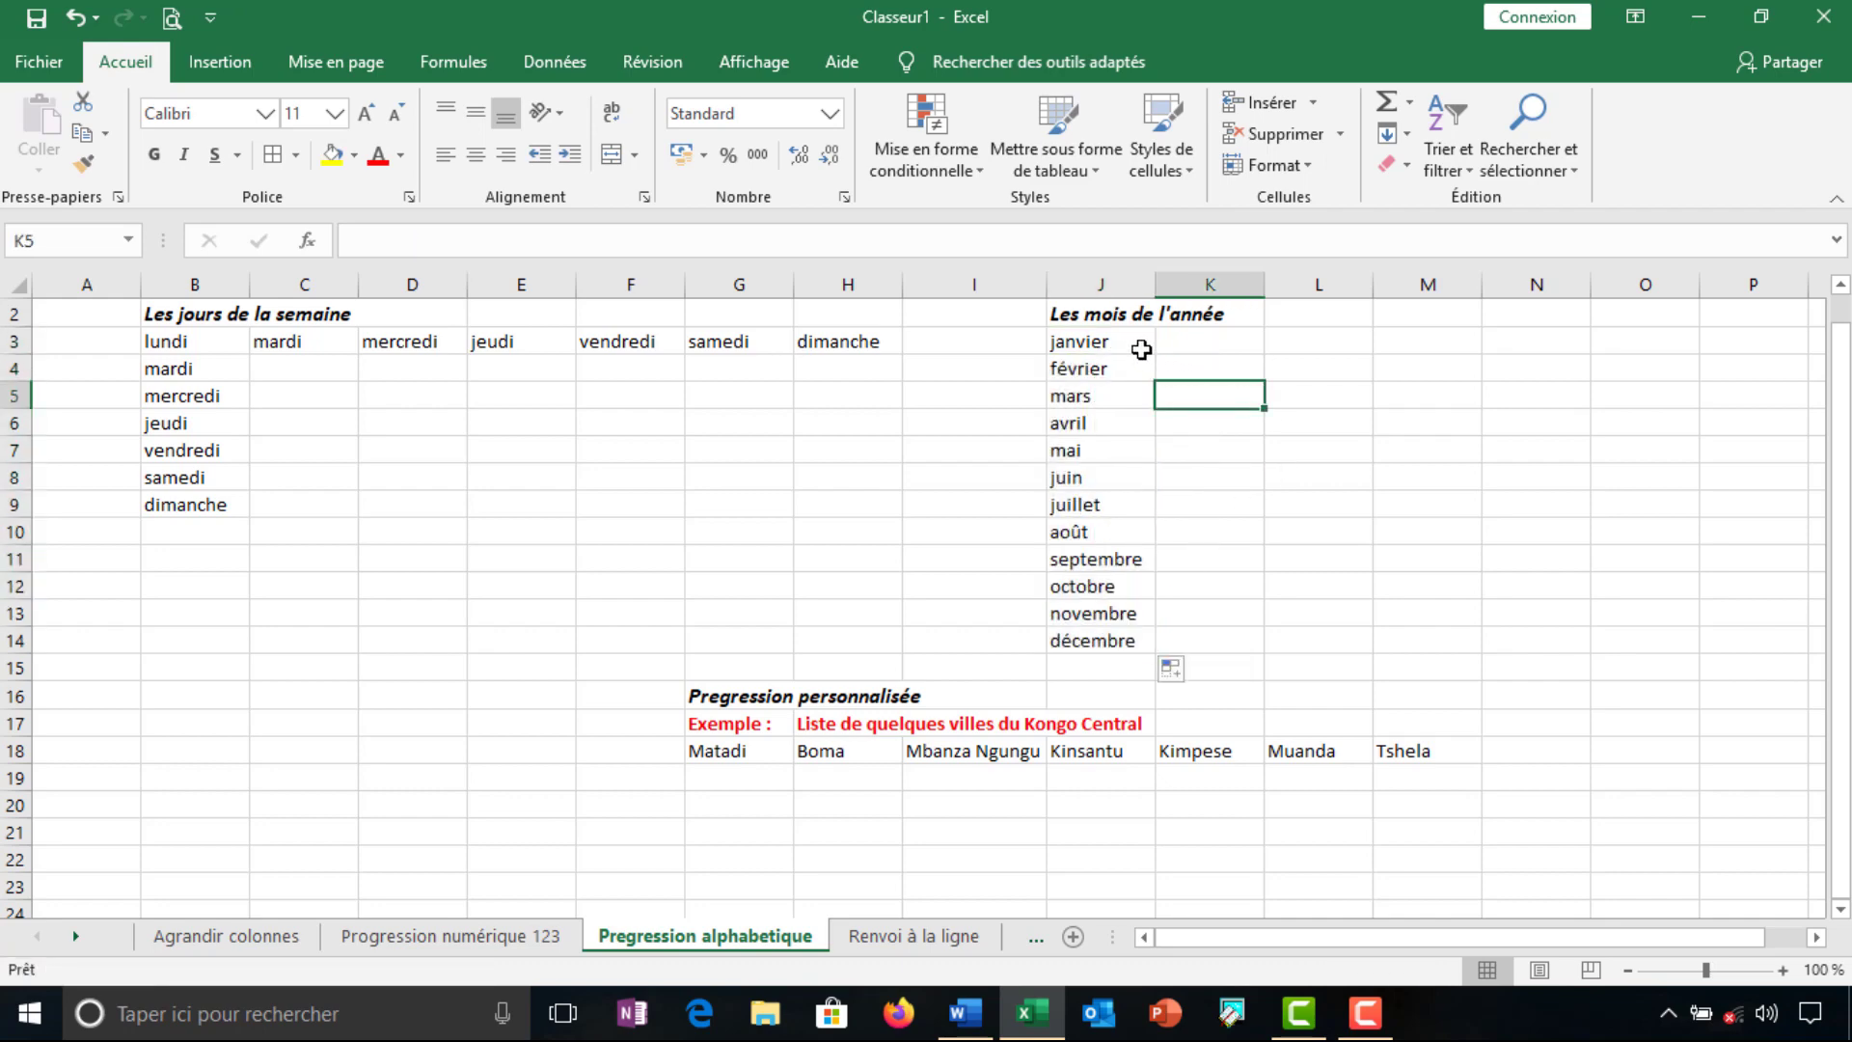
# Fill the months janvier to décembre across row 3 from J3 to U3
pyautogui.click(1112, 343)
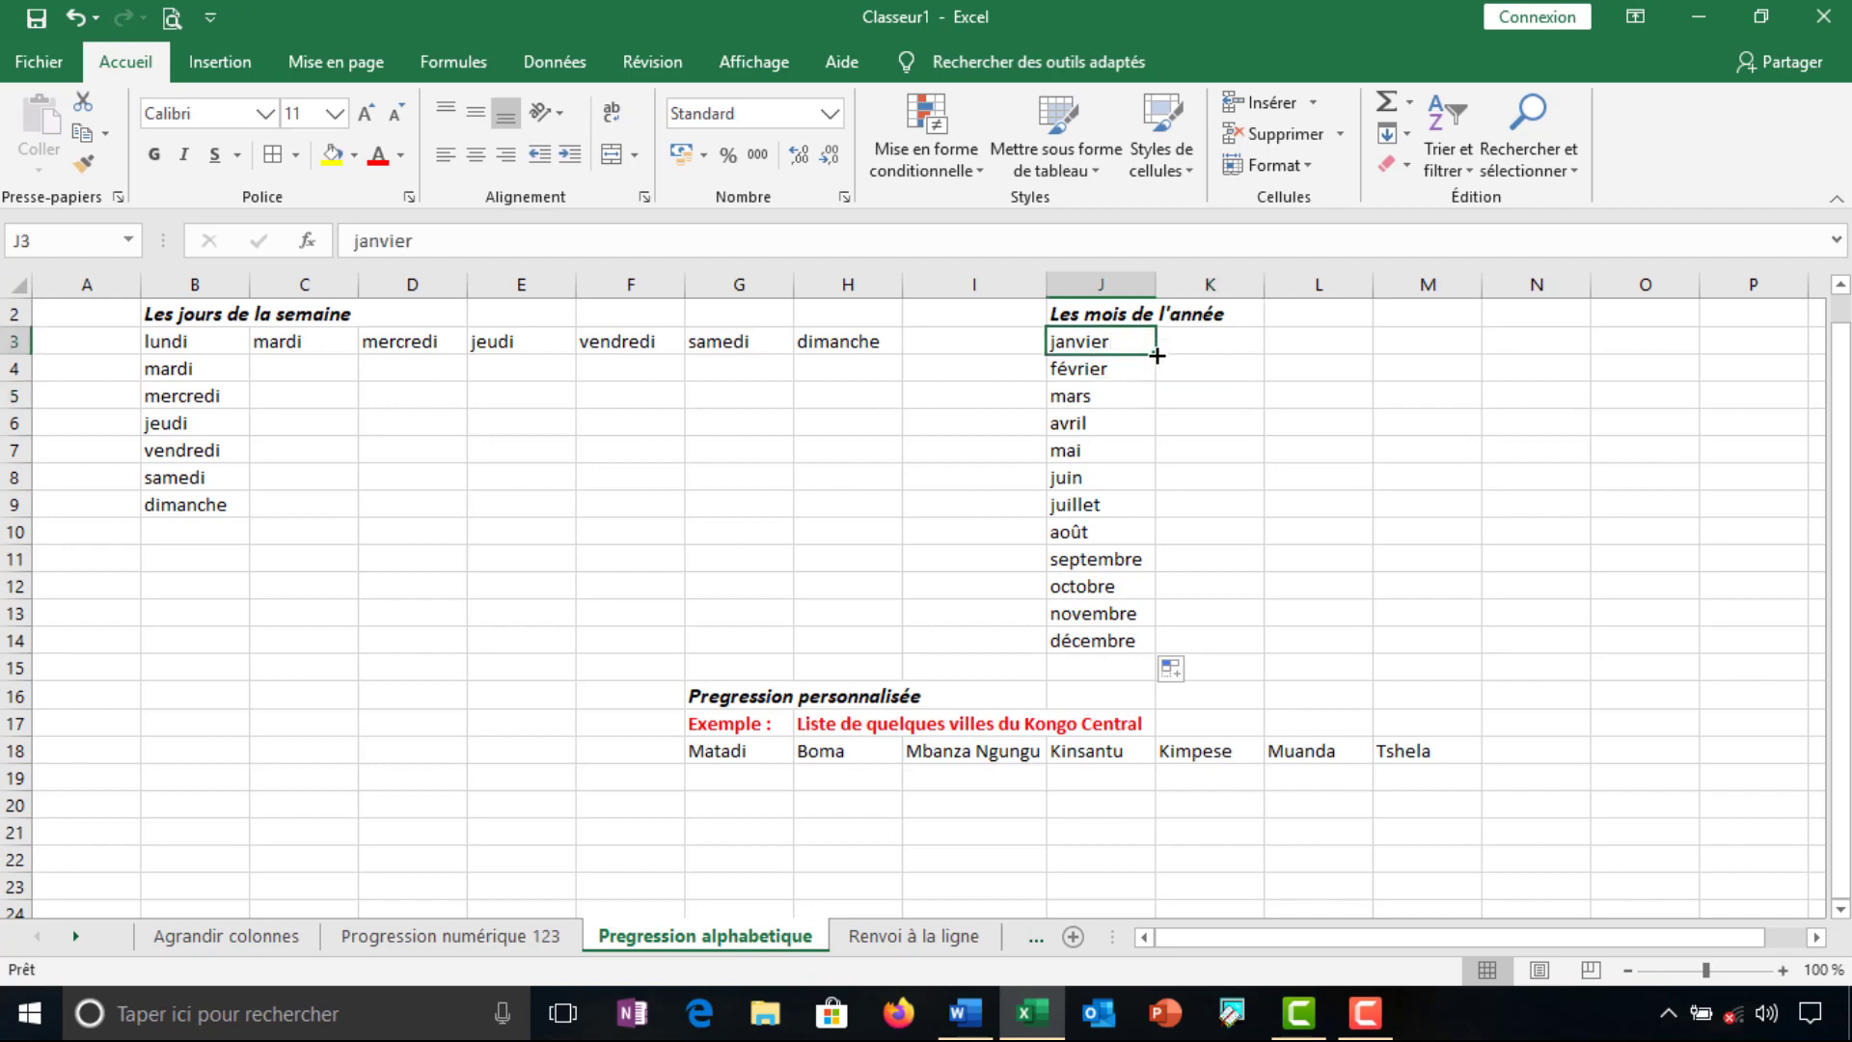
pyautogui.moveTo(1157, 355)
pyautogui.mouseDown()
pyautogui.moveTo(1699, 360)
pyautogui.moveTo(1679, 376)
pyautogui.mouseUp()
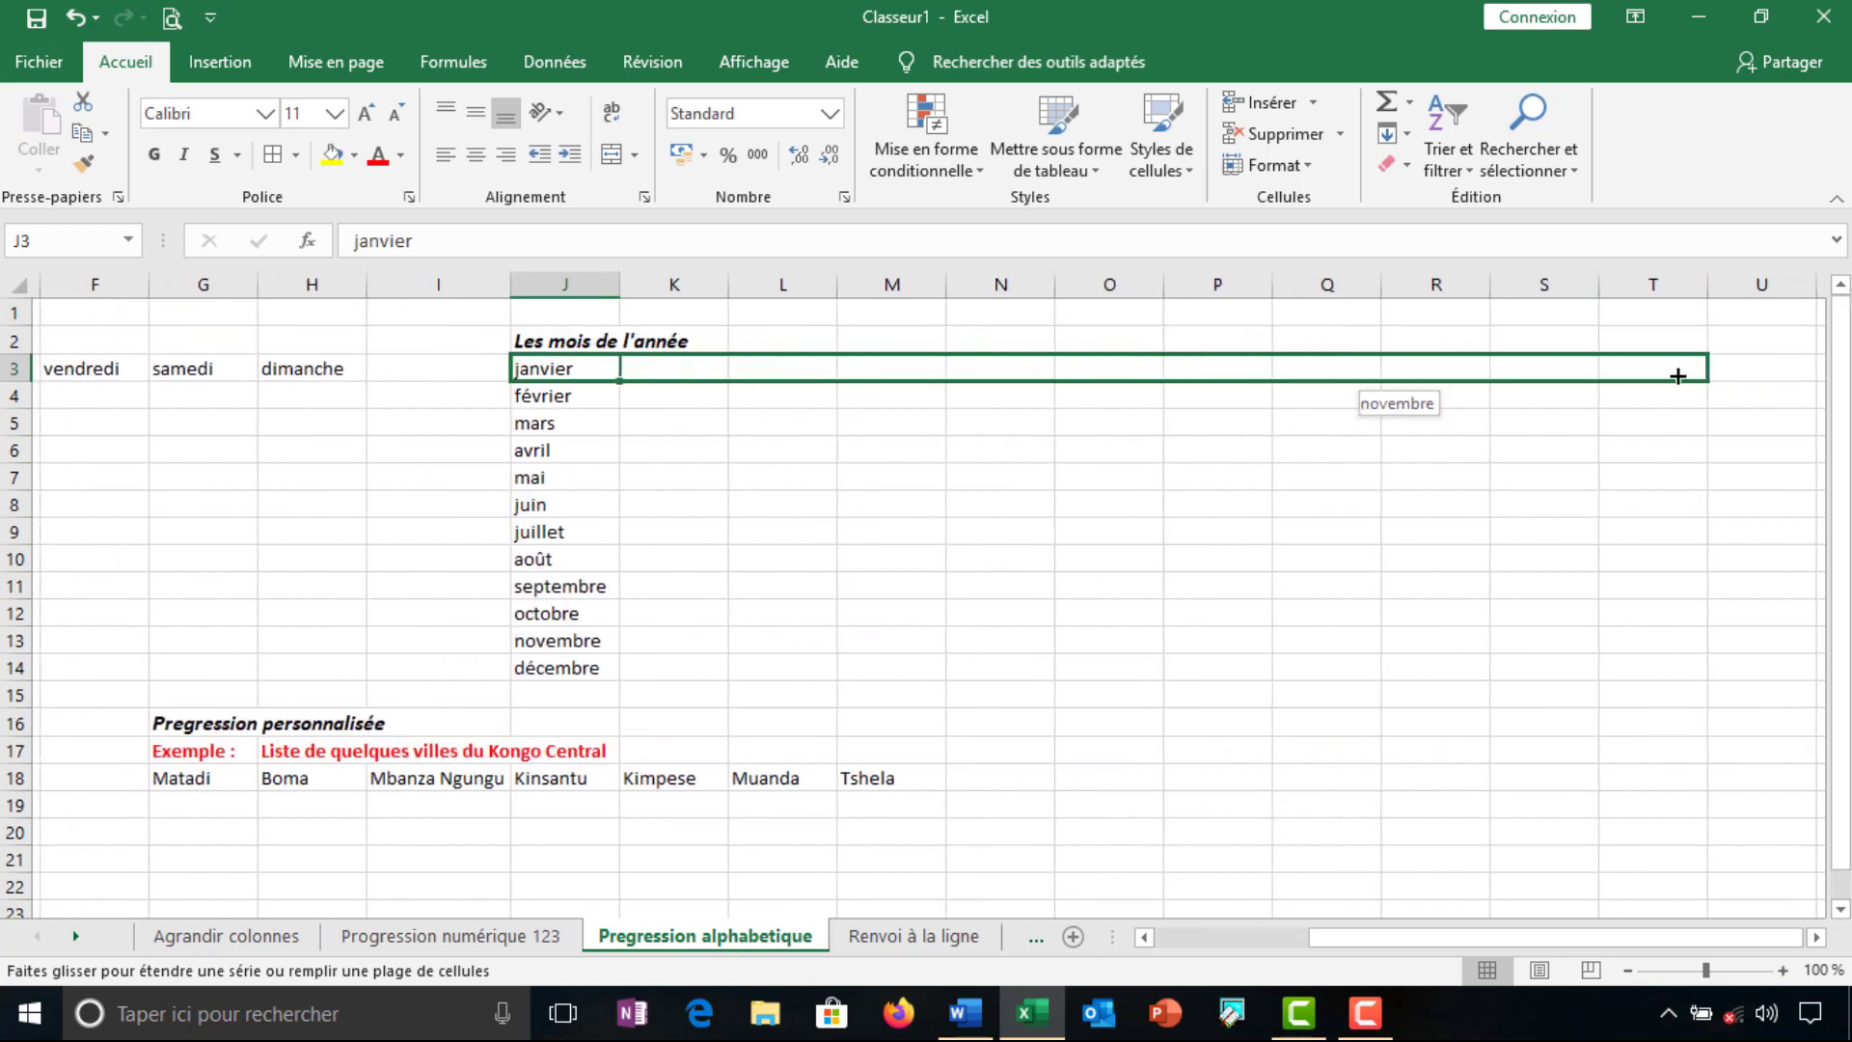
pyautogui.moveTo(1679, 376)
pyautogui.mouseDown()
pyautogui.moveTo(1719, 336)
pyautogui.moveTo(1766, 345)
pyautogui.mouseUp()
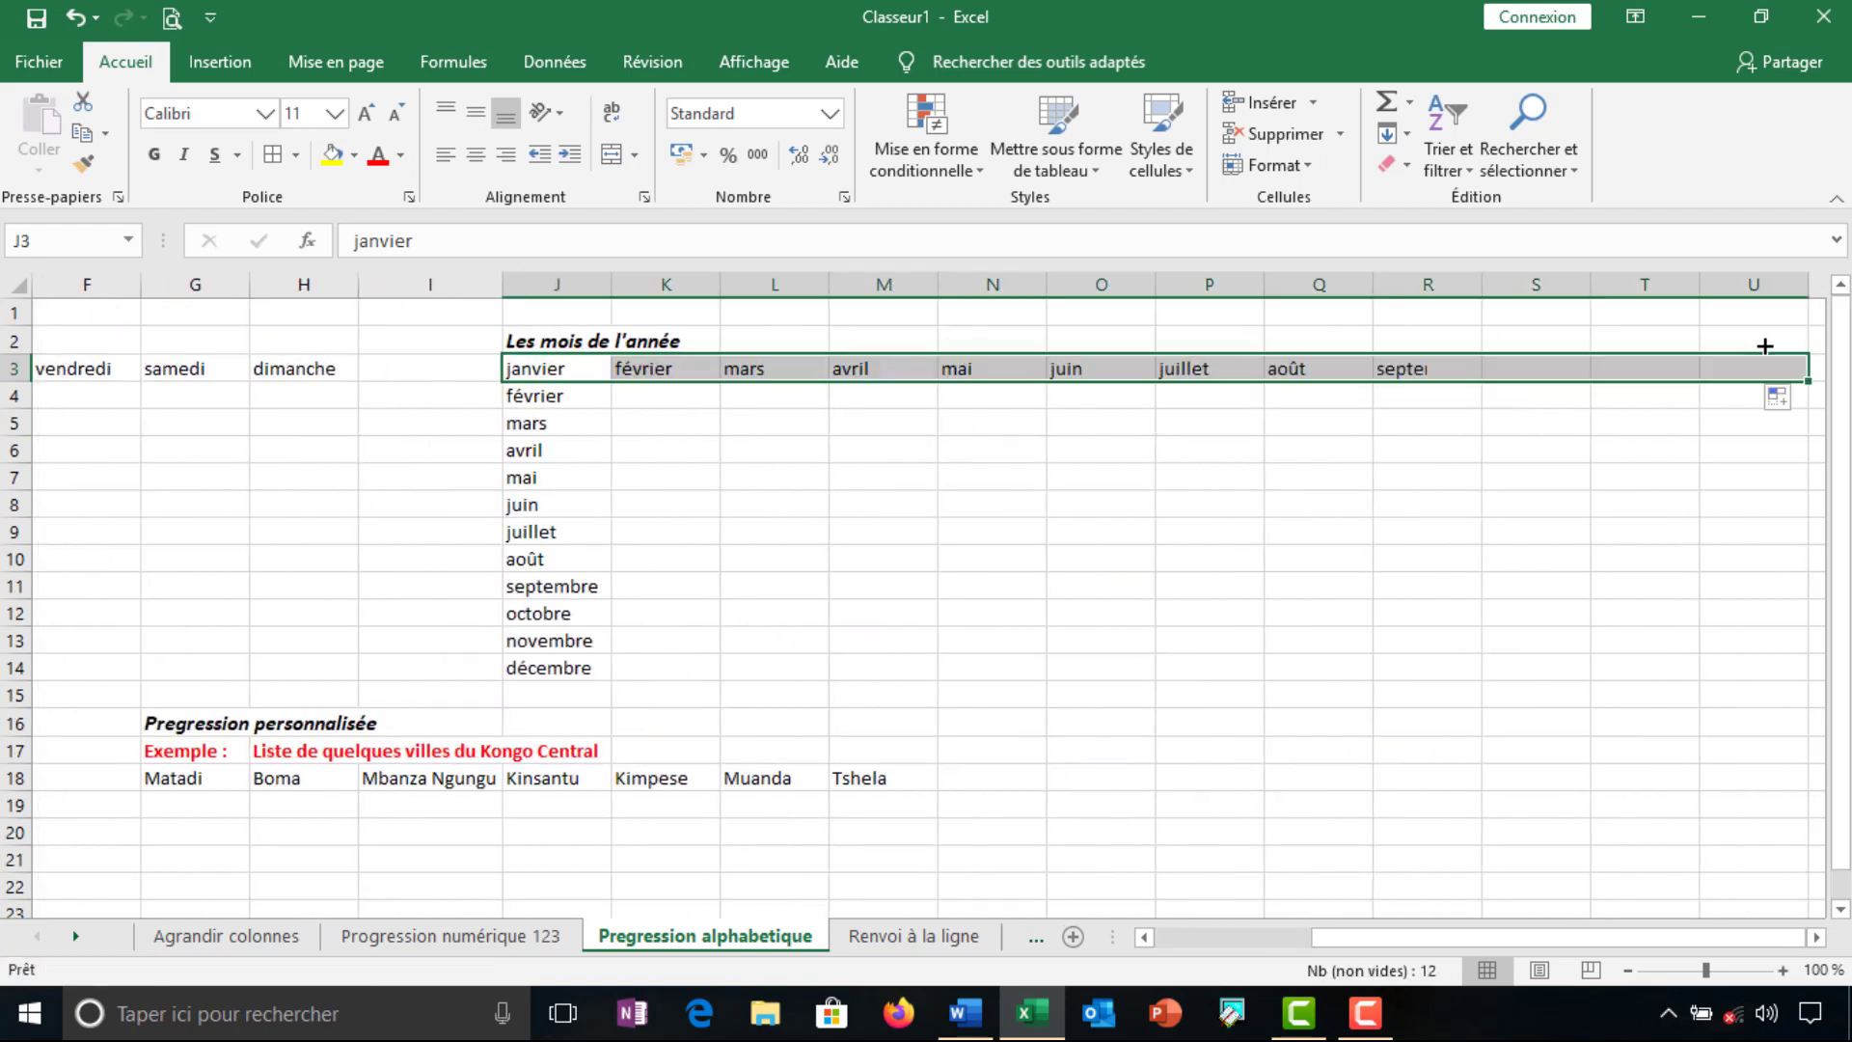
pyautogui.click(1460, 465)
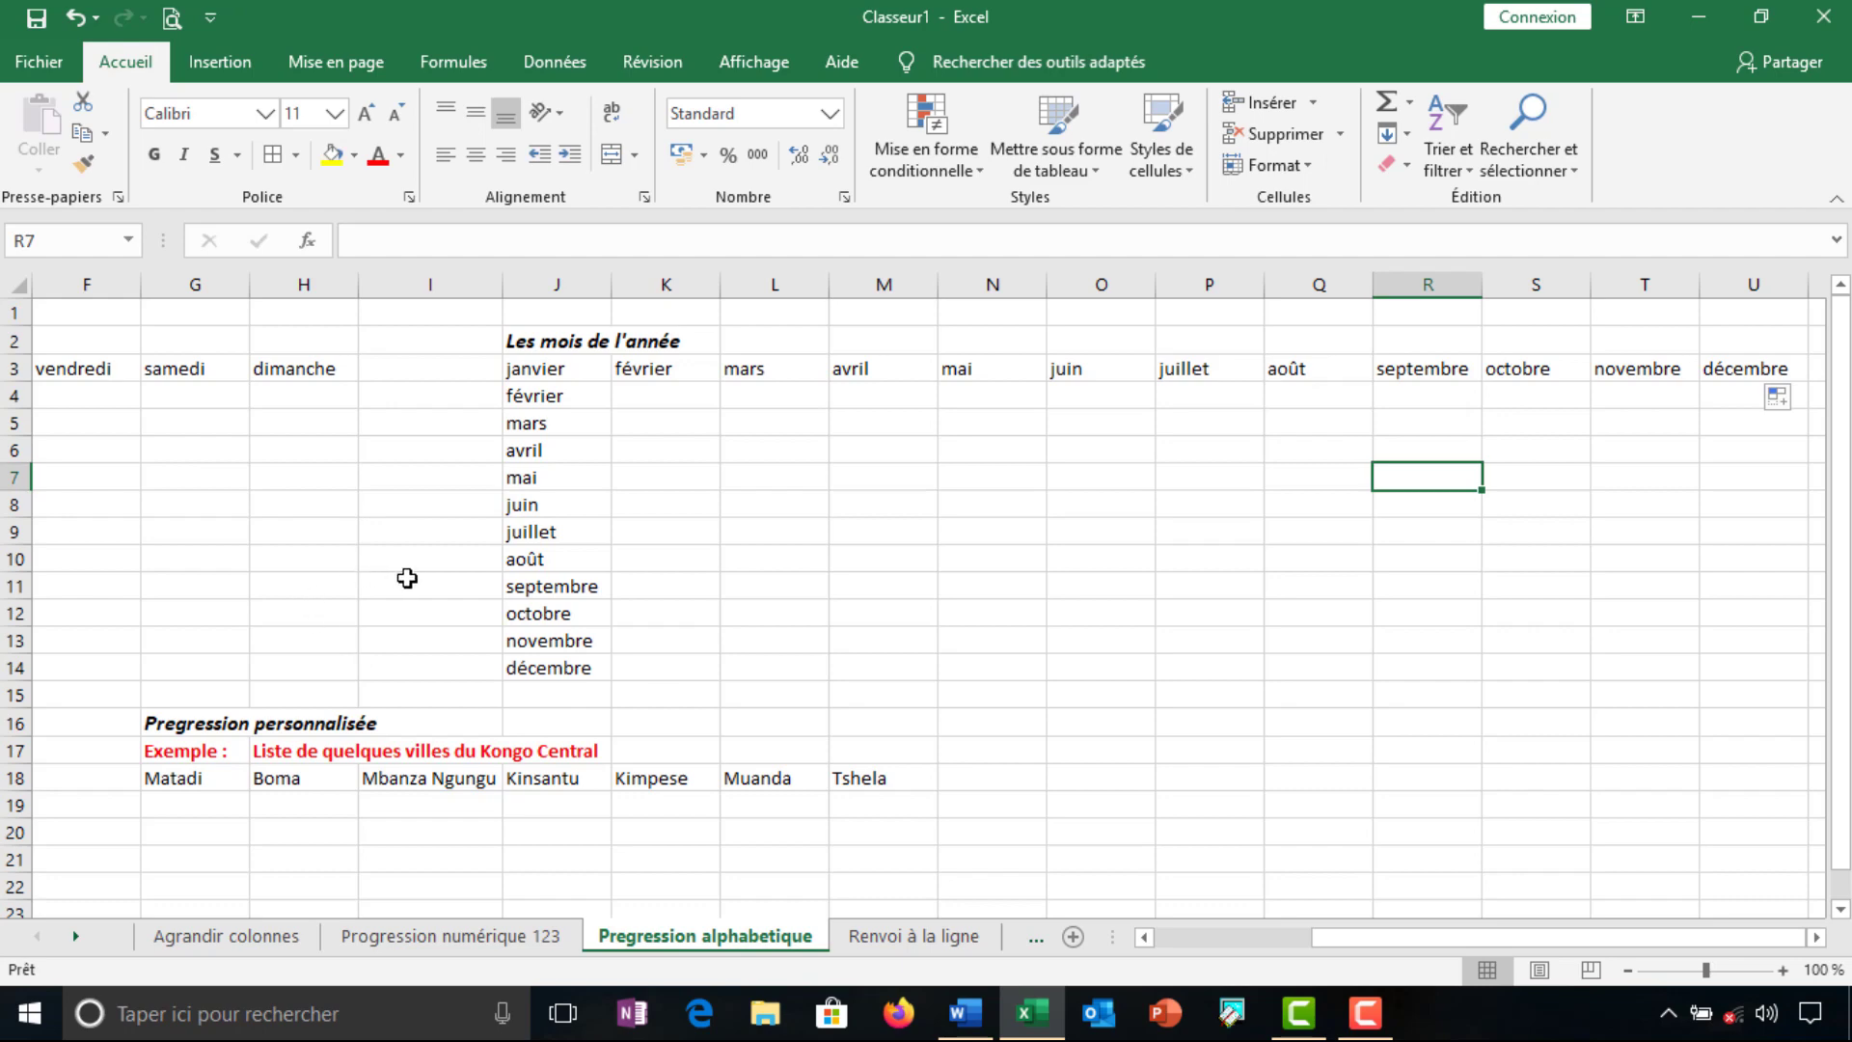
pyautogui.click(193, 726)
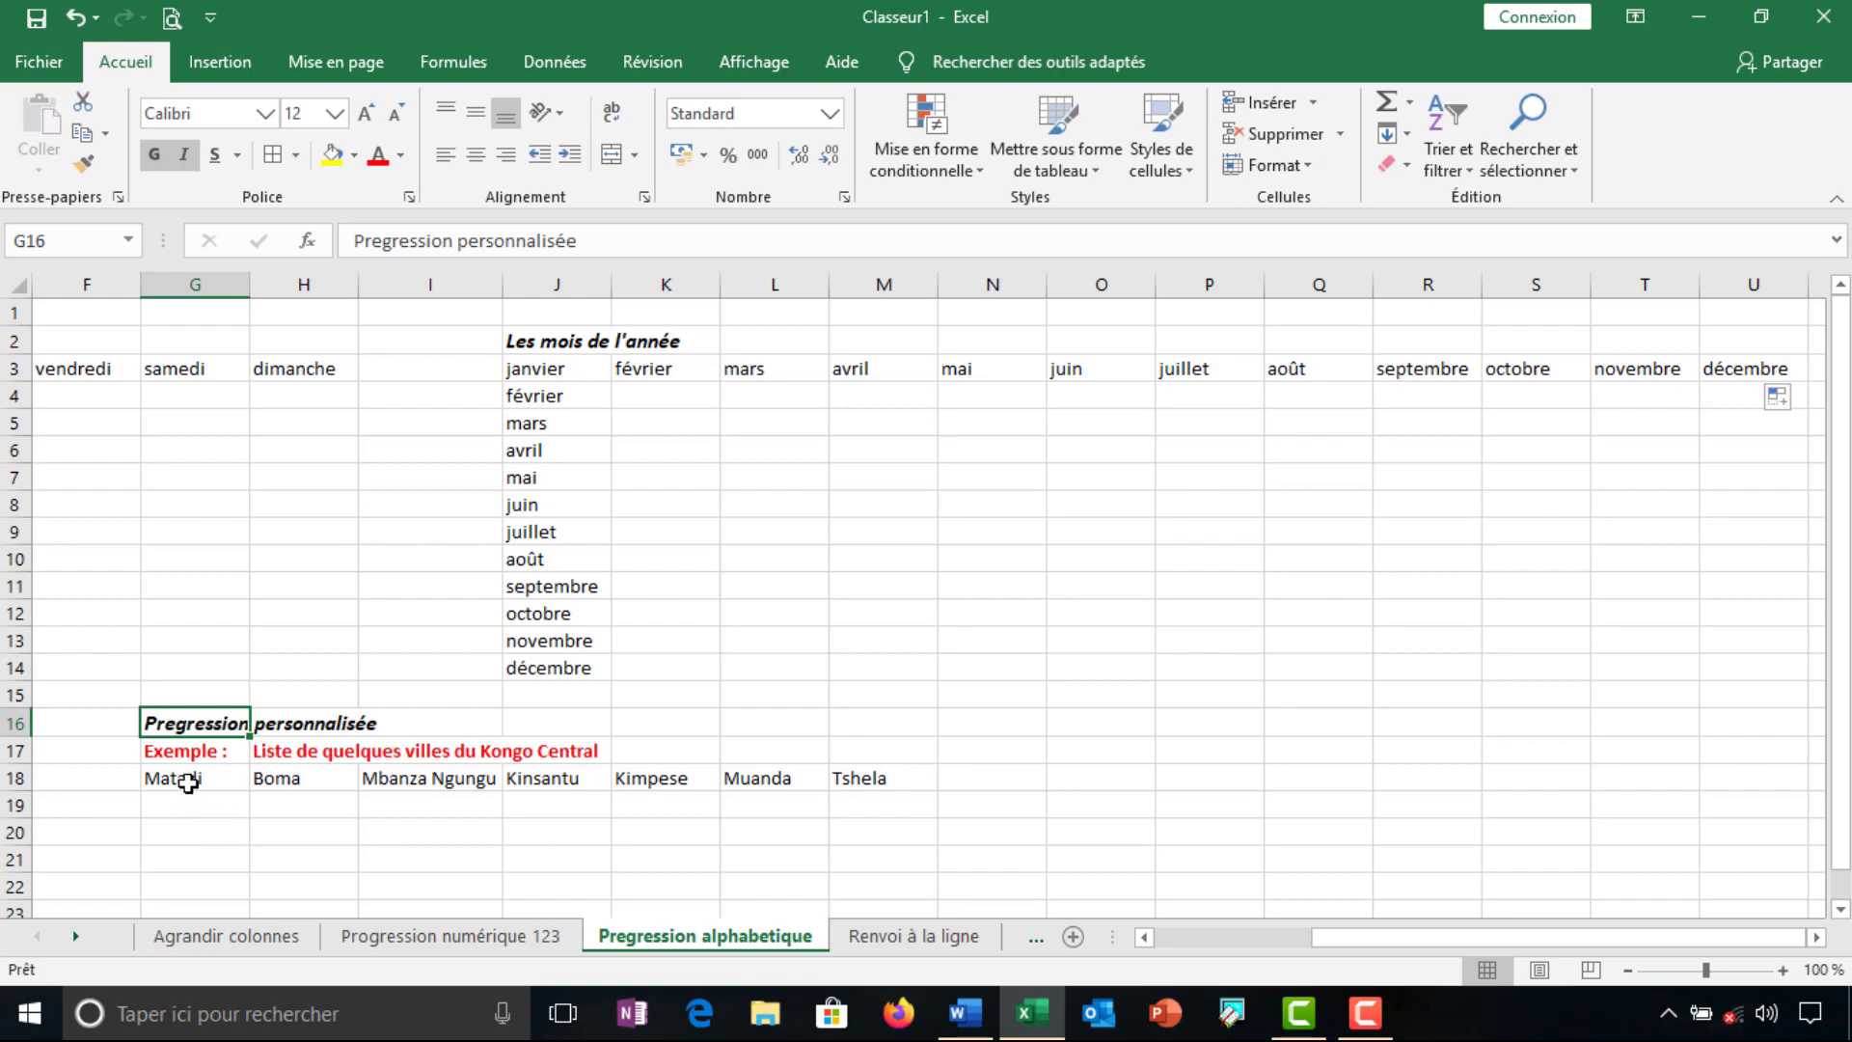
pyautogui.click(285, 778)
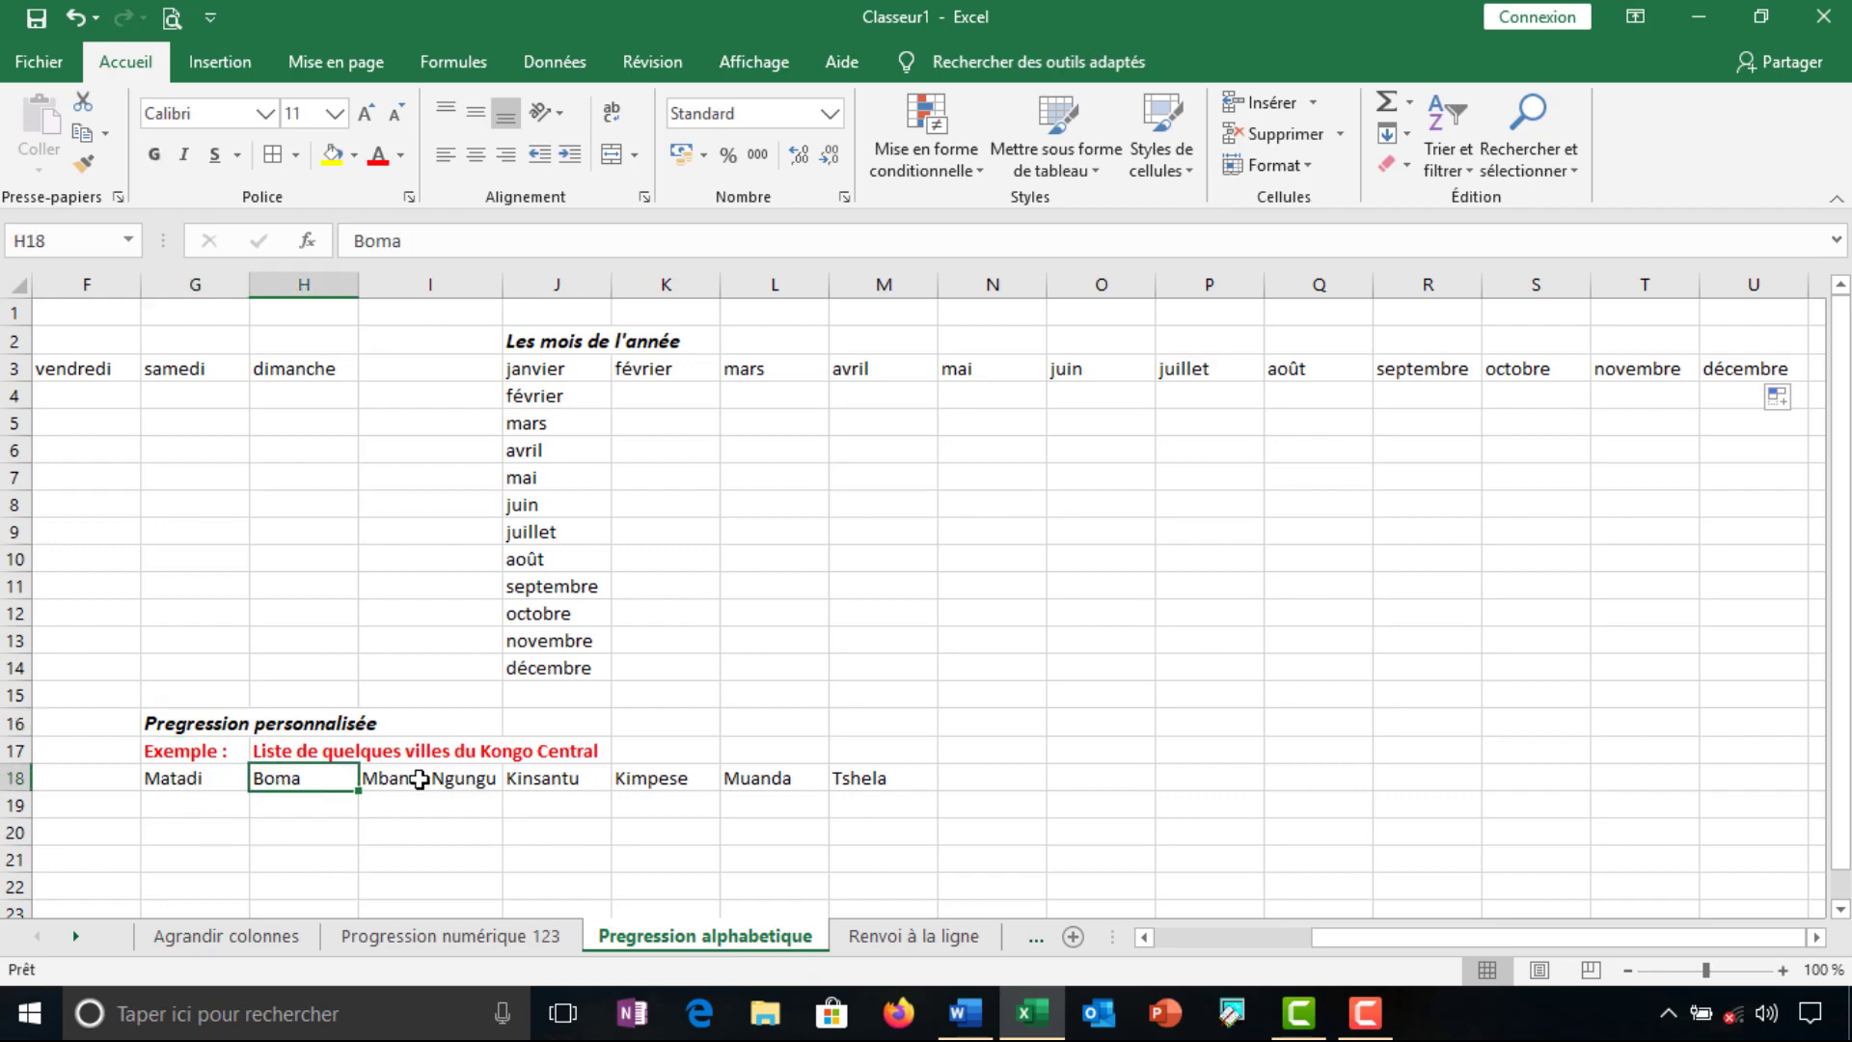
pyautogui.click(421, 780)
pyautogui.click(521, 779)
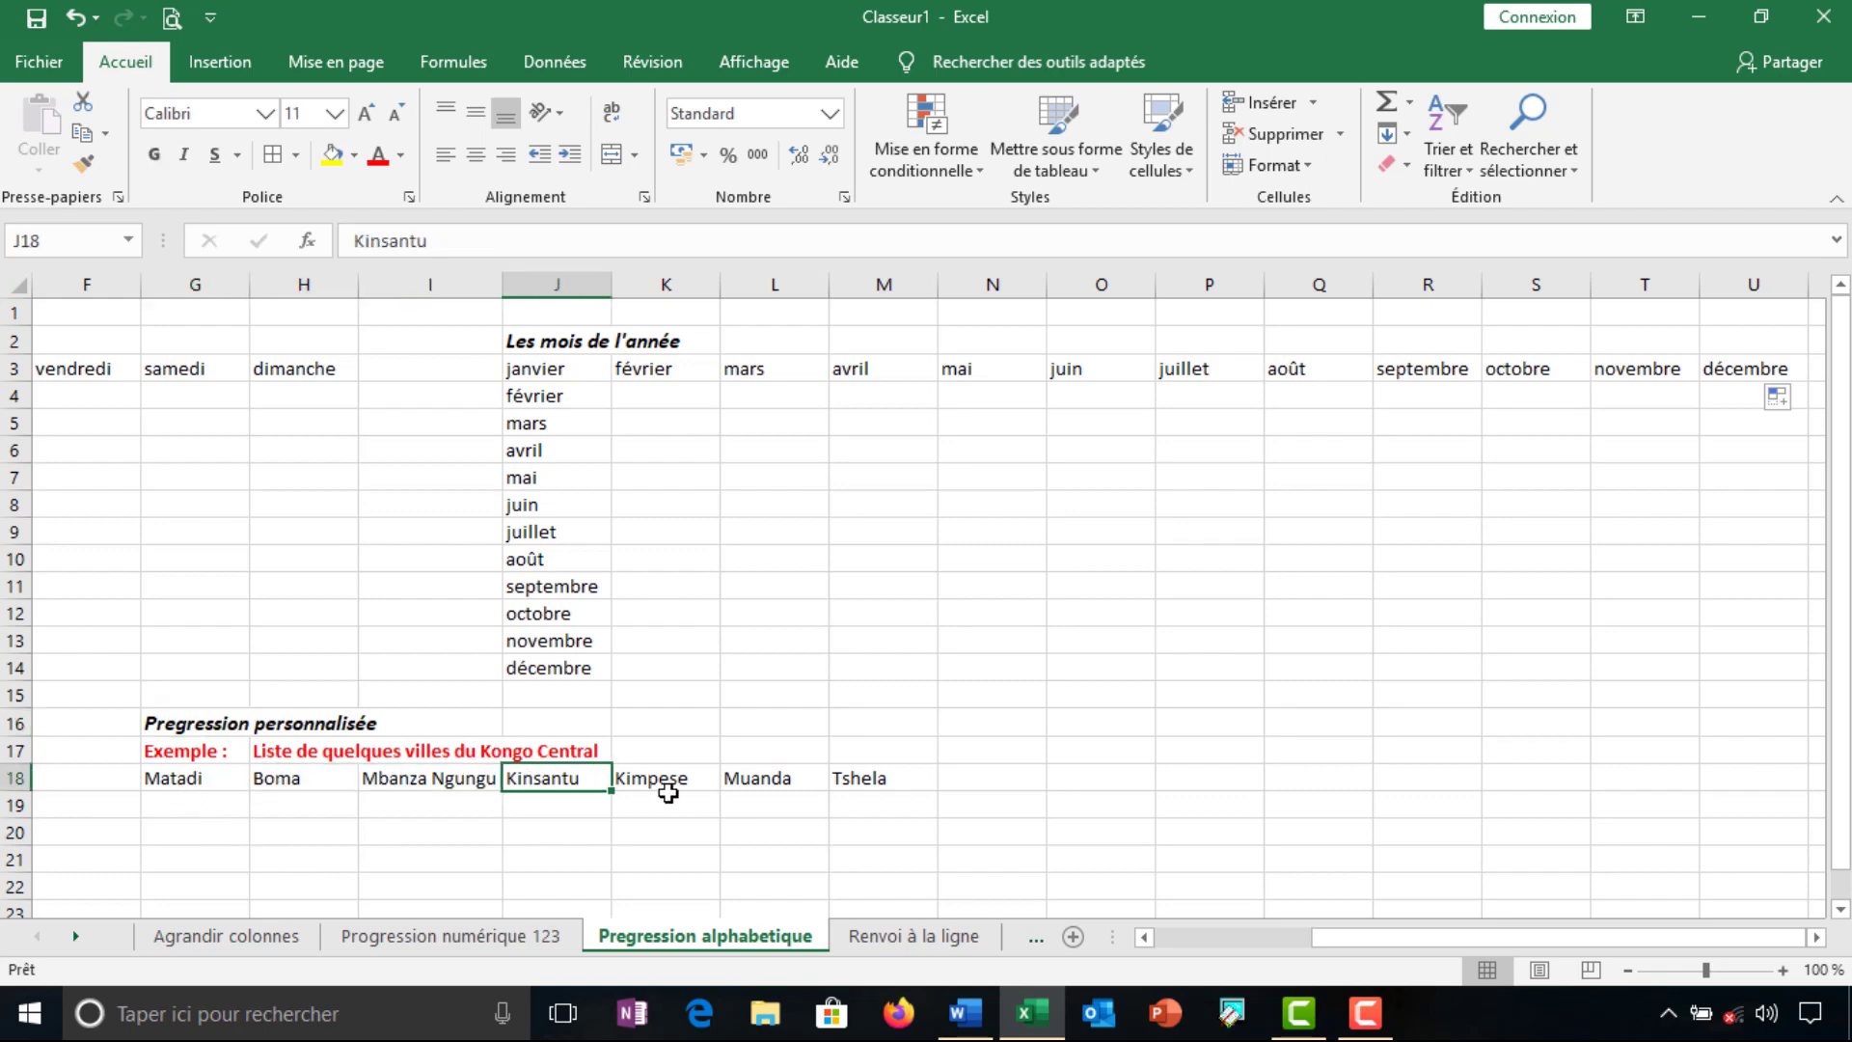
pyautogui.click(674, 778)
pyautogui.click(747, 778)
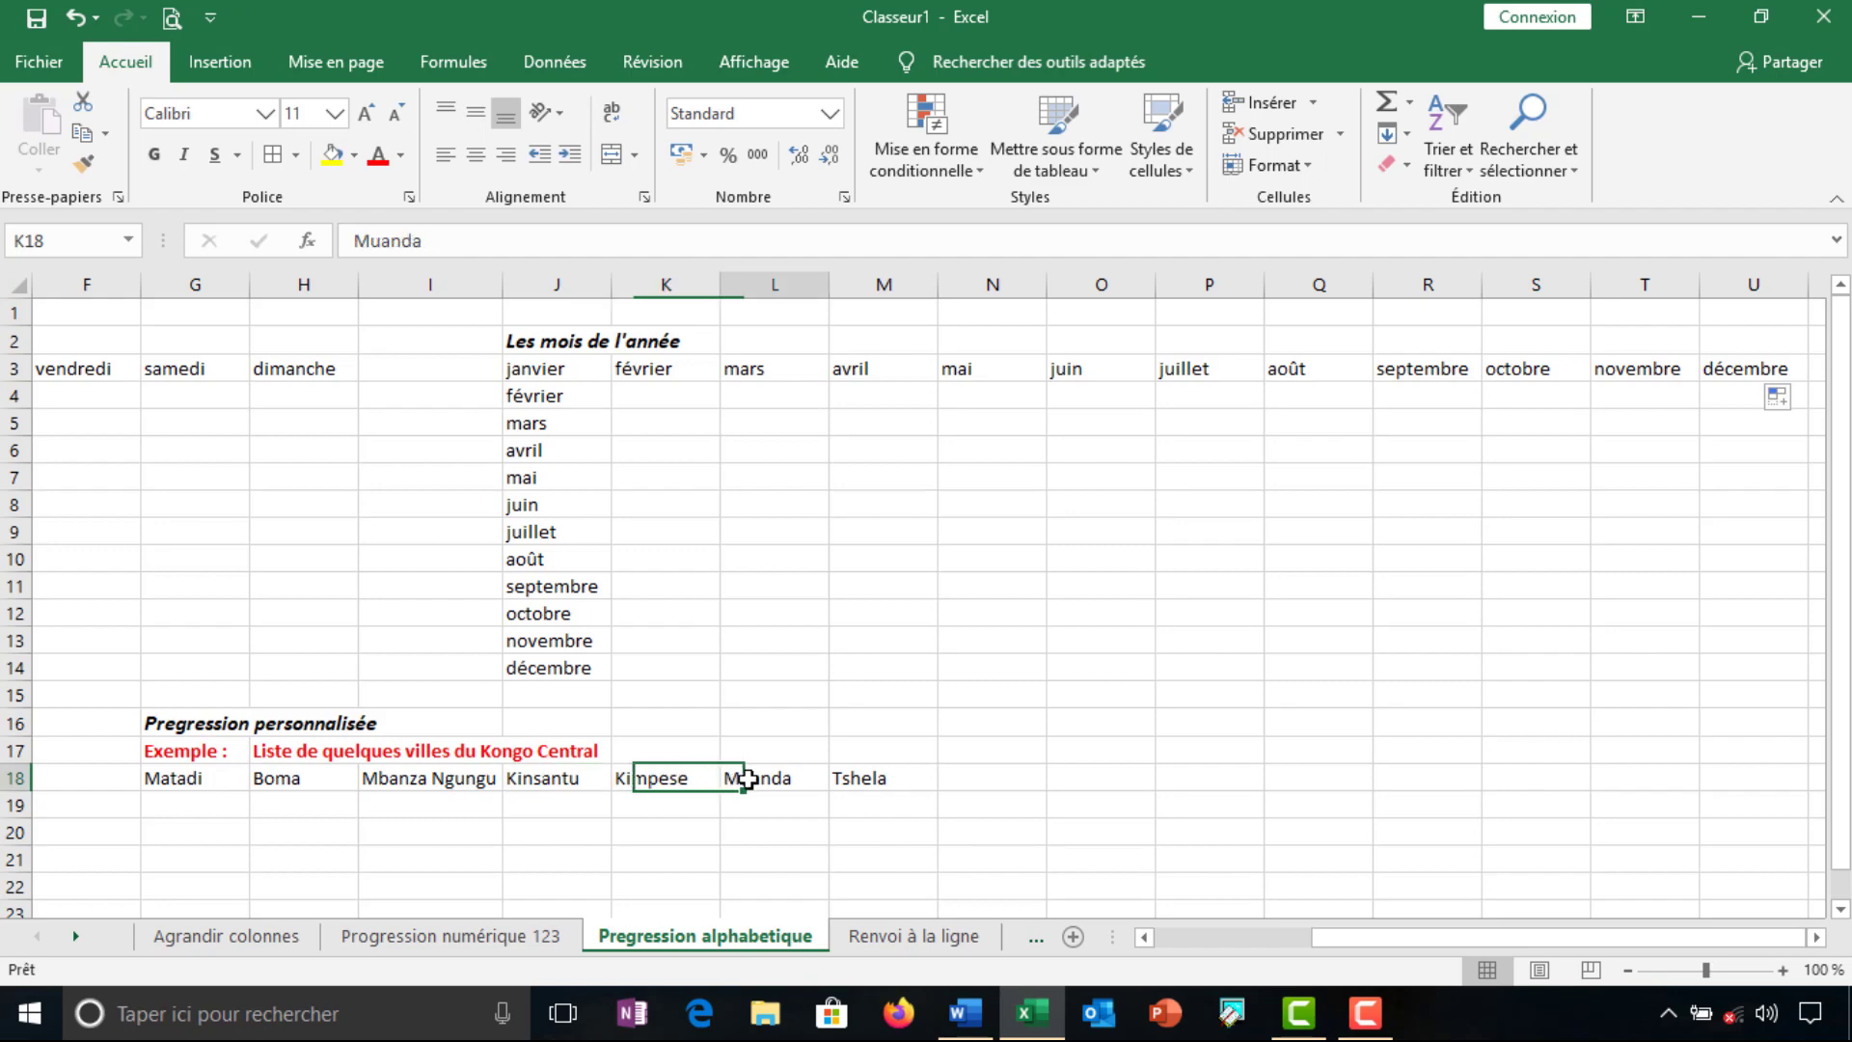
pyautogui.click(862, 780)
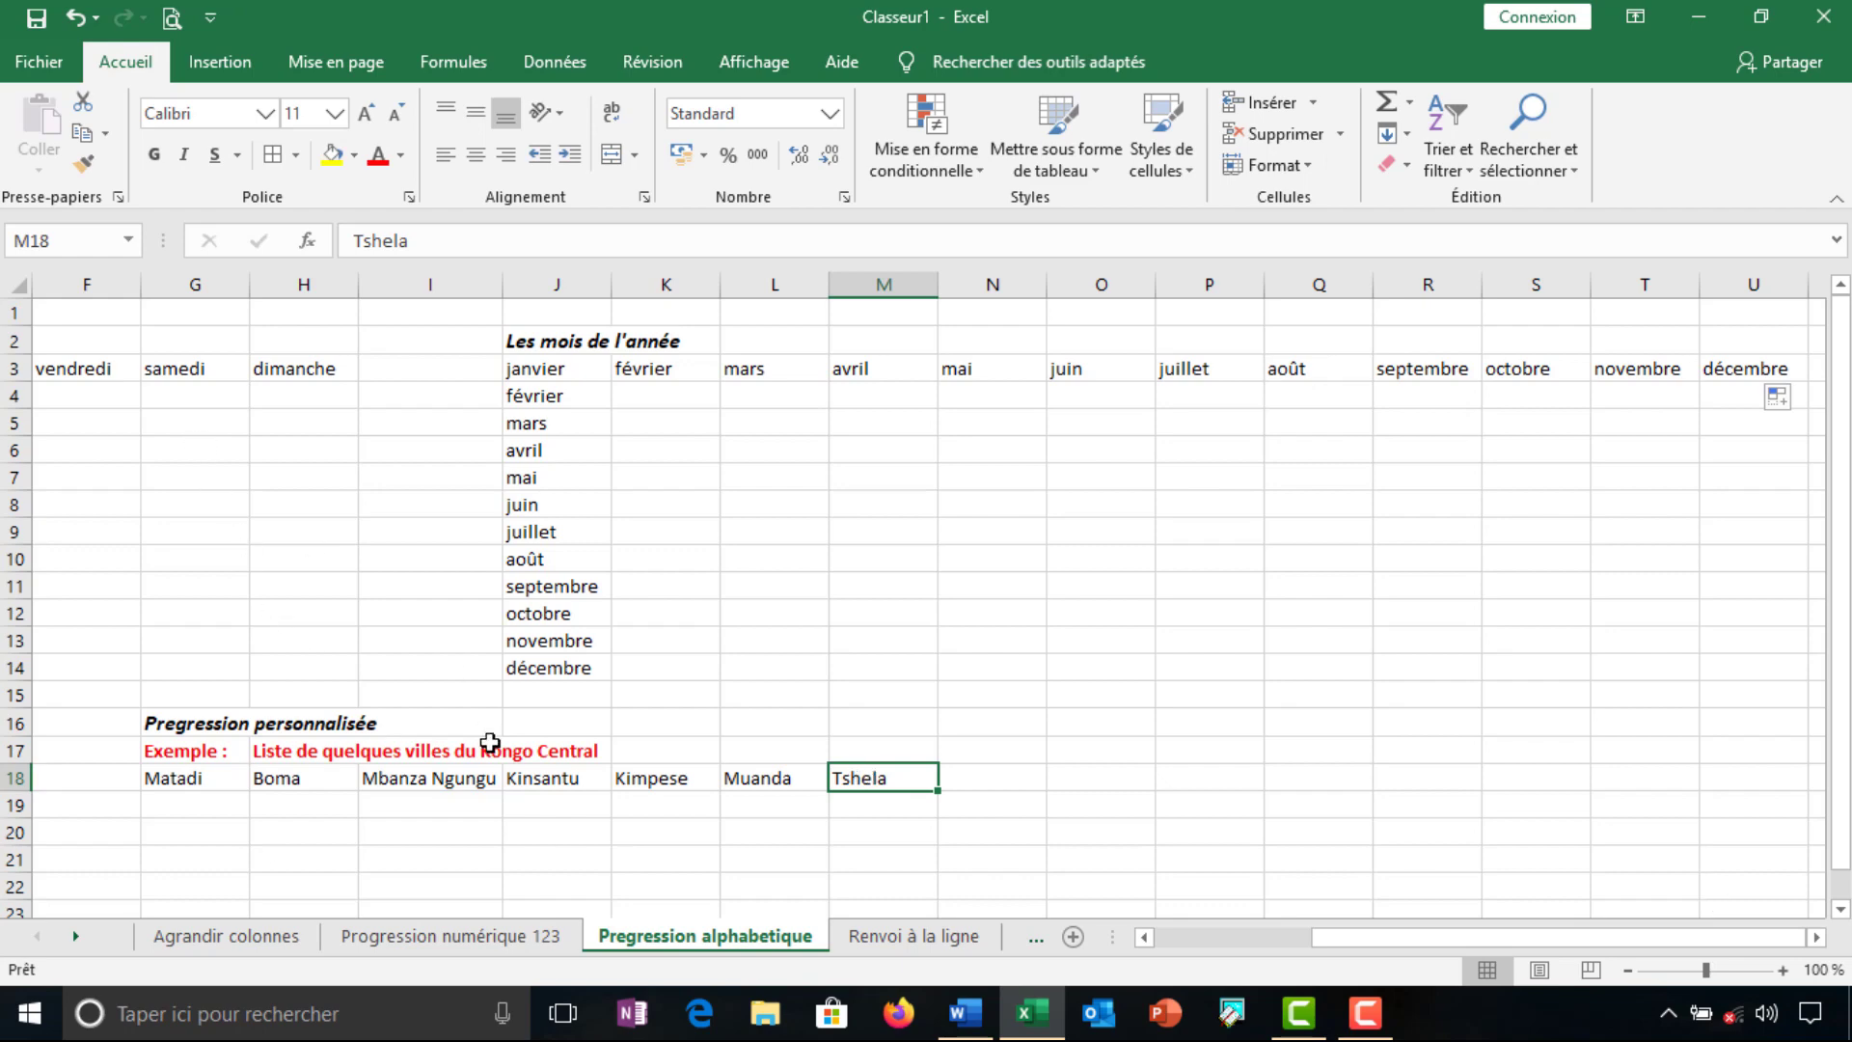
# Open Excel Options on the Options avancées page and scroll down to the Générales section
pyautogui.click(40, 62)
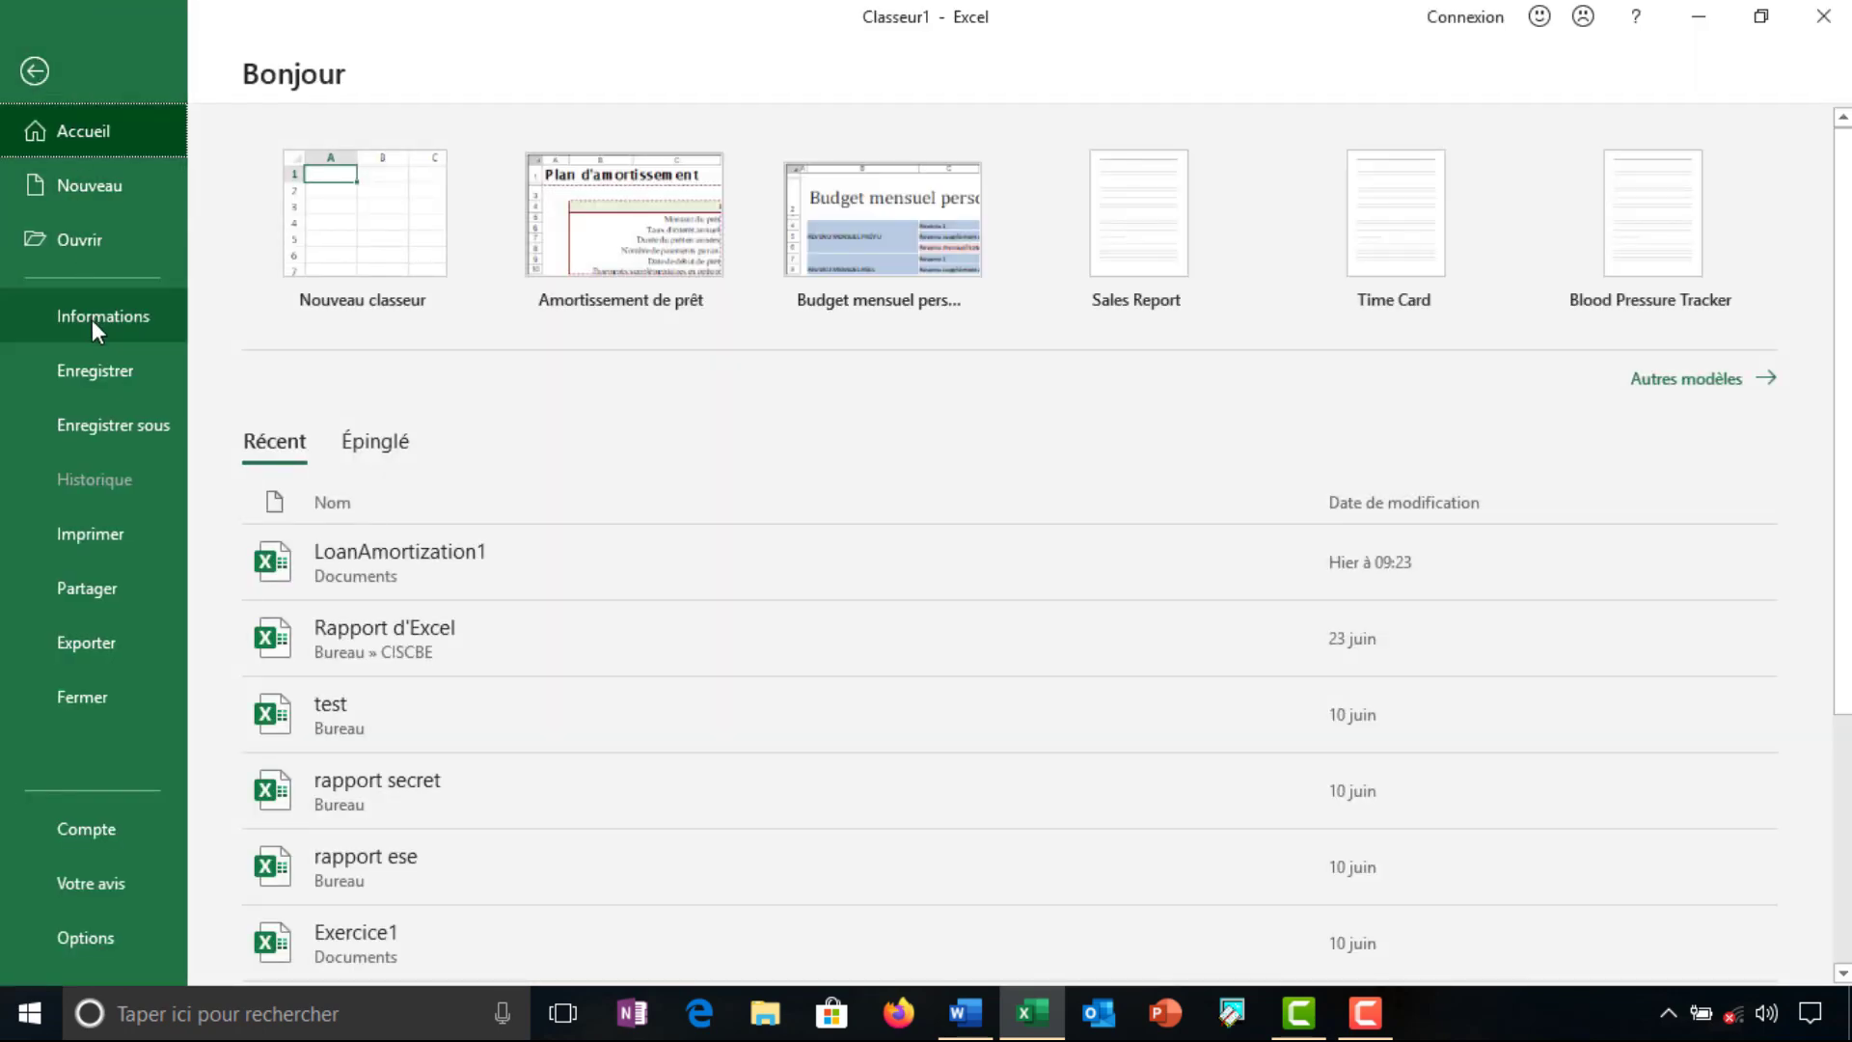
pyautogui.click(96, 930)
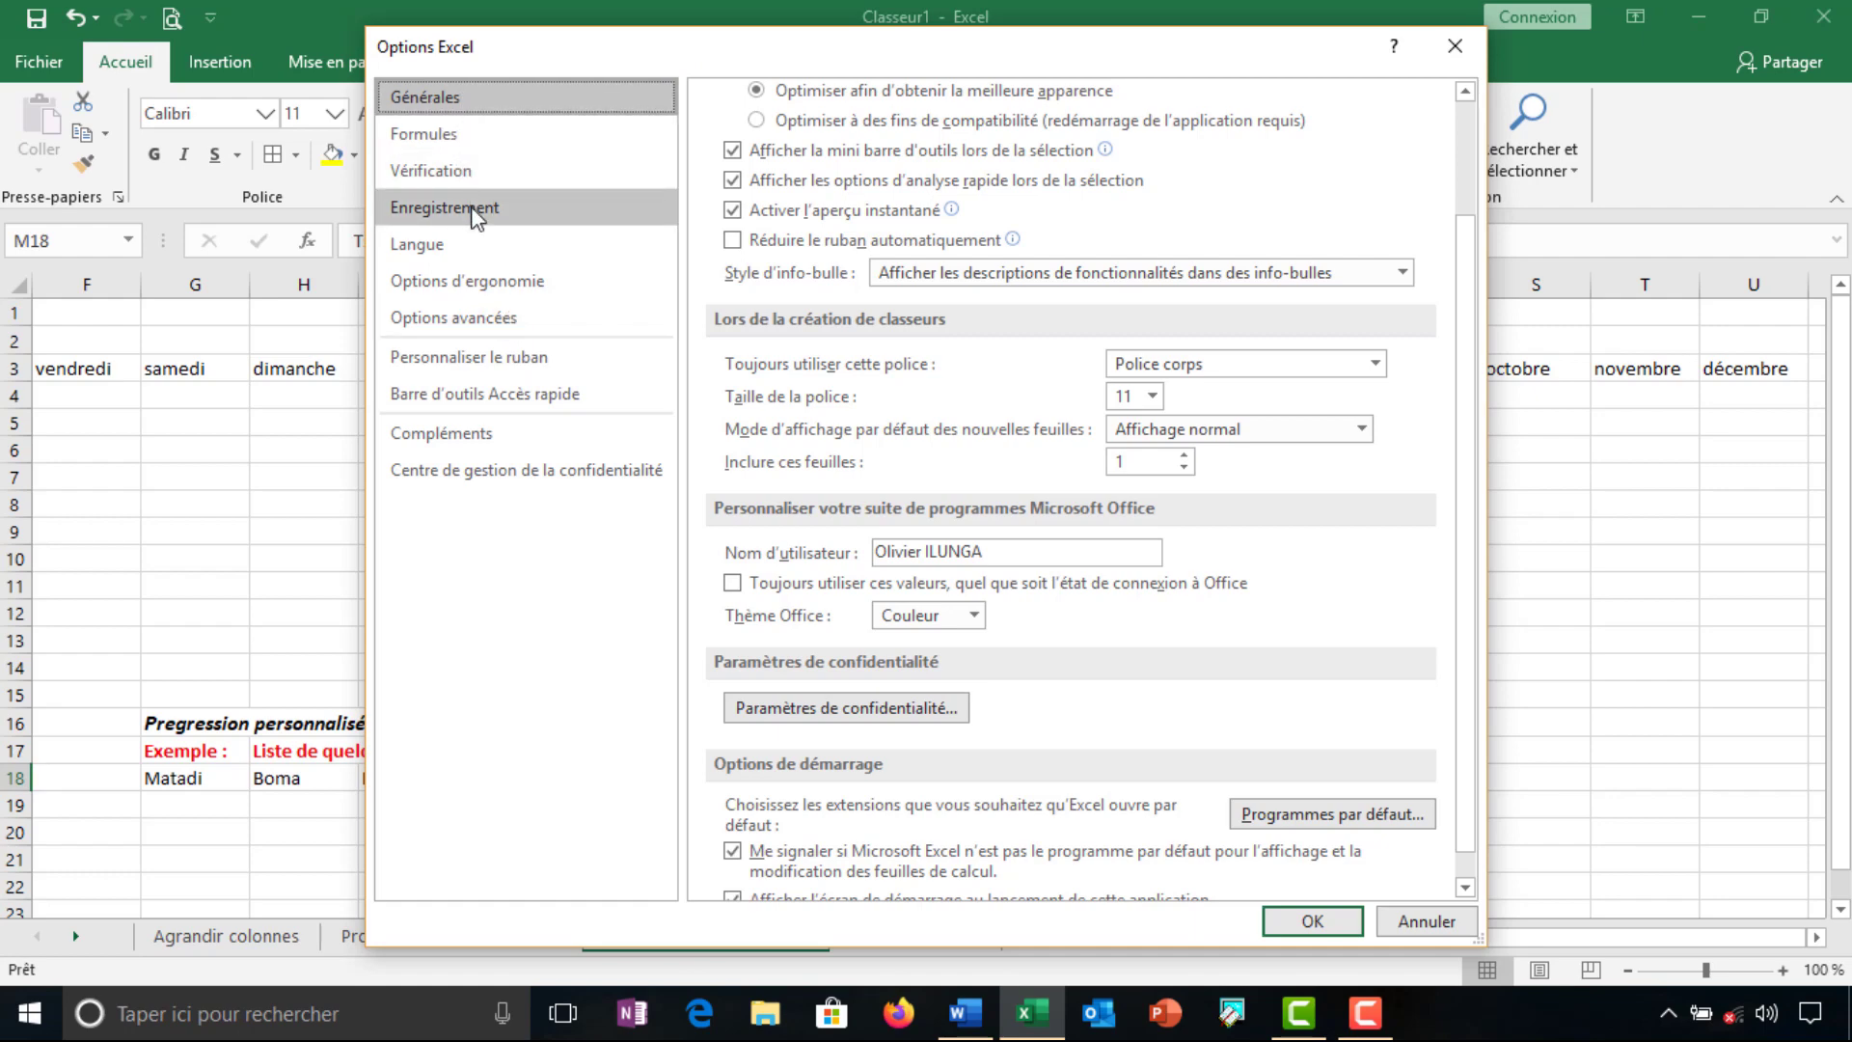
pyautogui.click(497, 321)
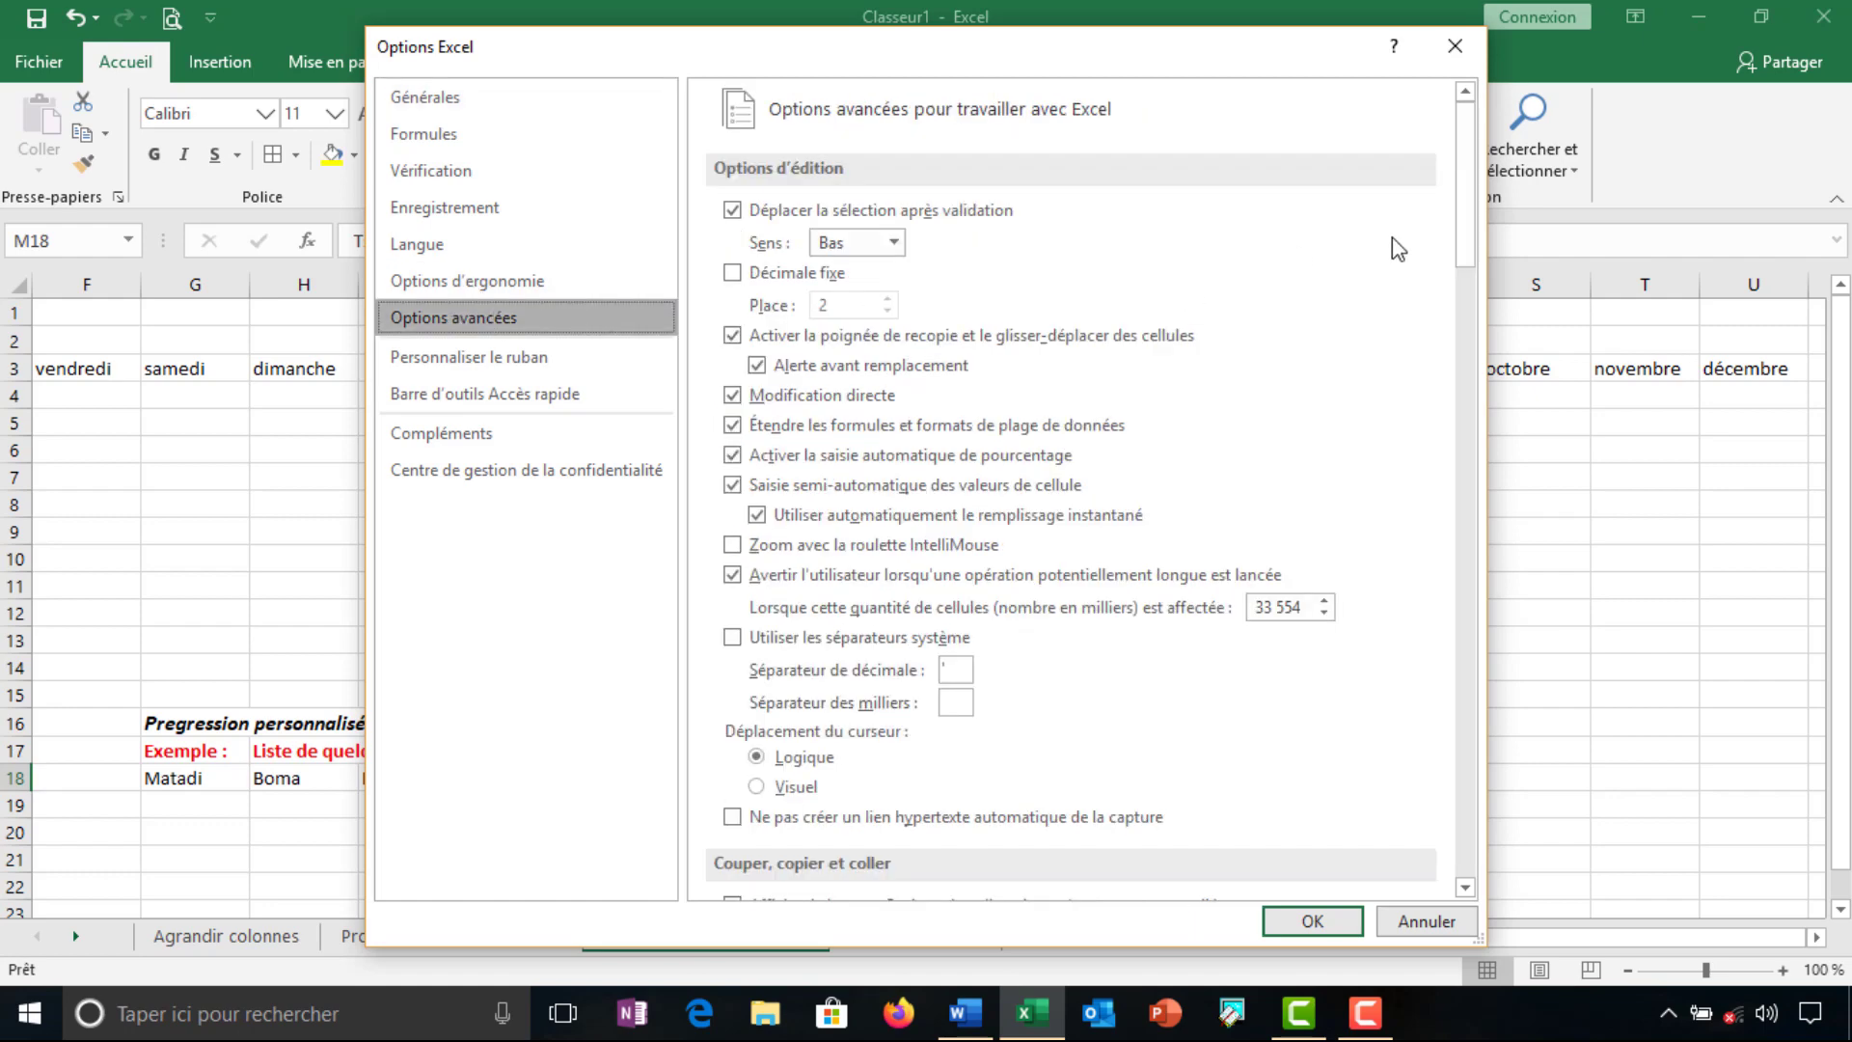
pyautogui.moveTo(1468, 212); pyautogui.dragTo(1505, 516)
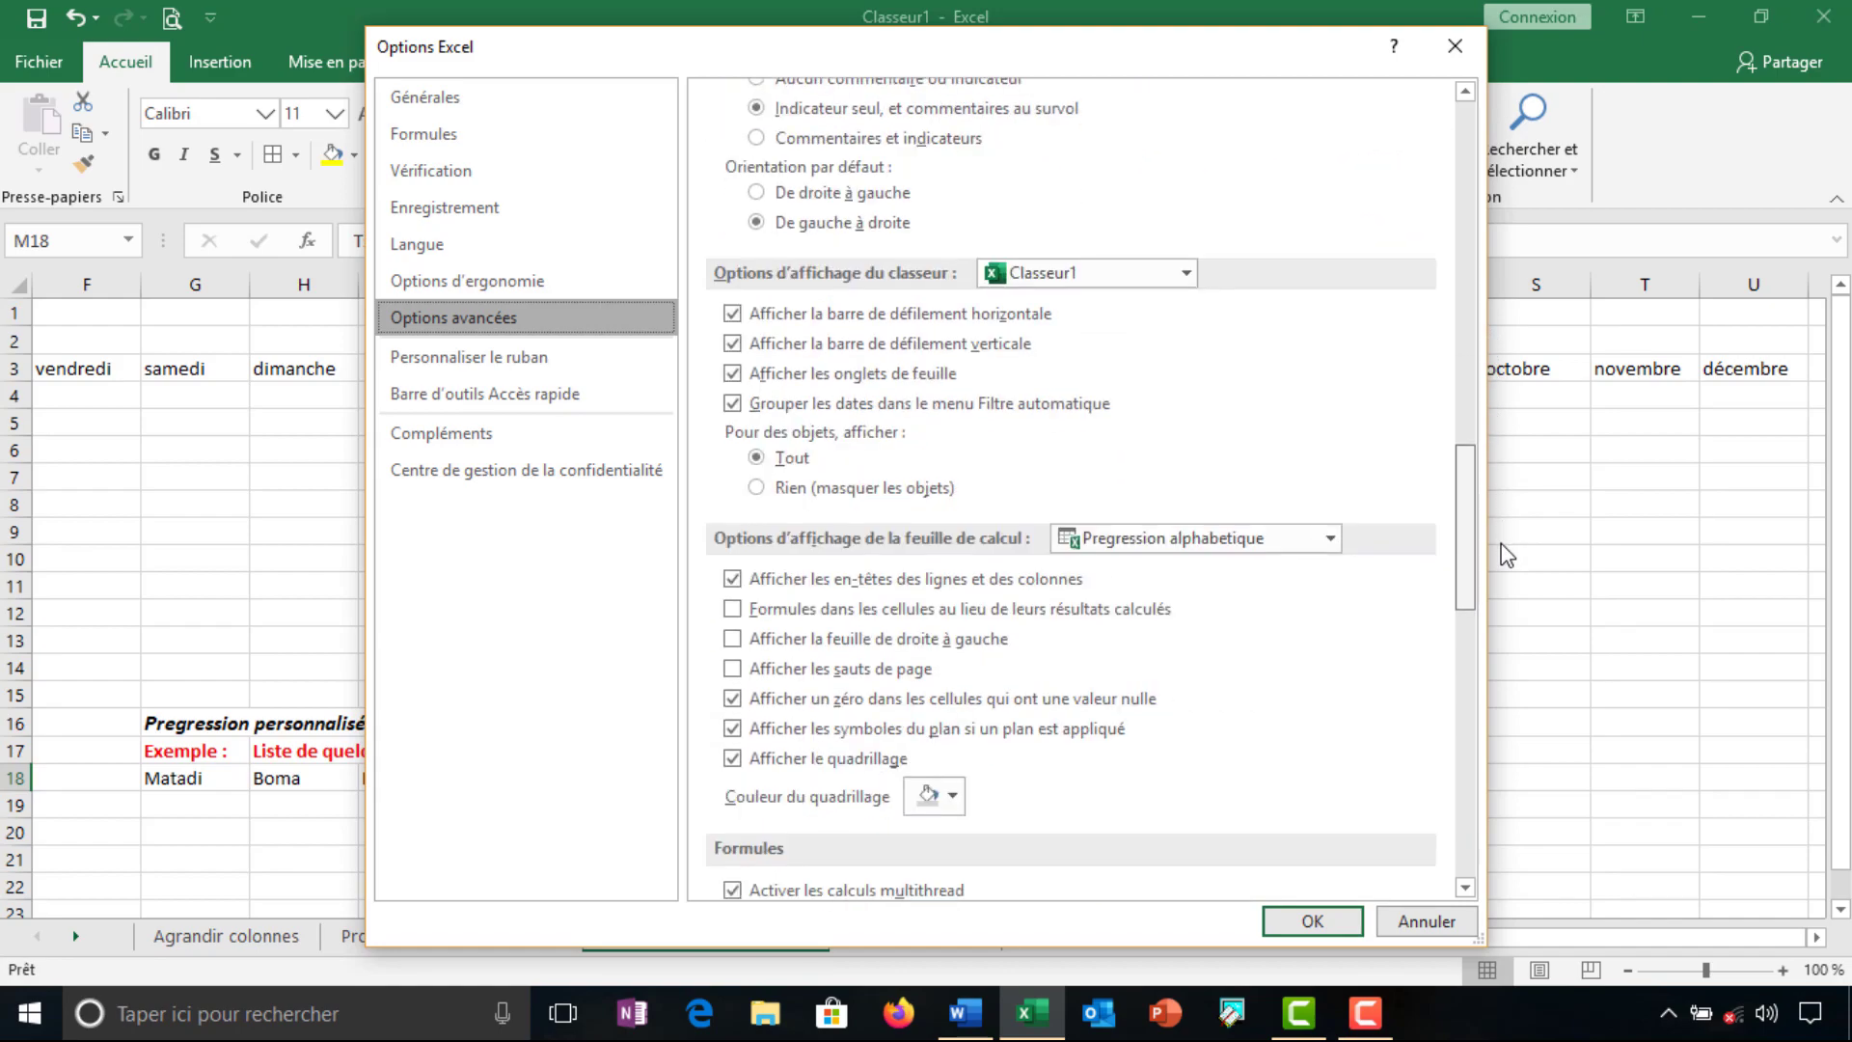
pyautogui.moveTo(1507, 516); pyautogui.dragTo(1512, 697)
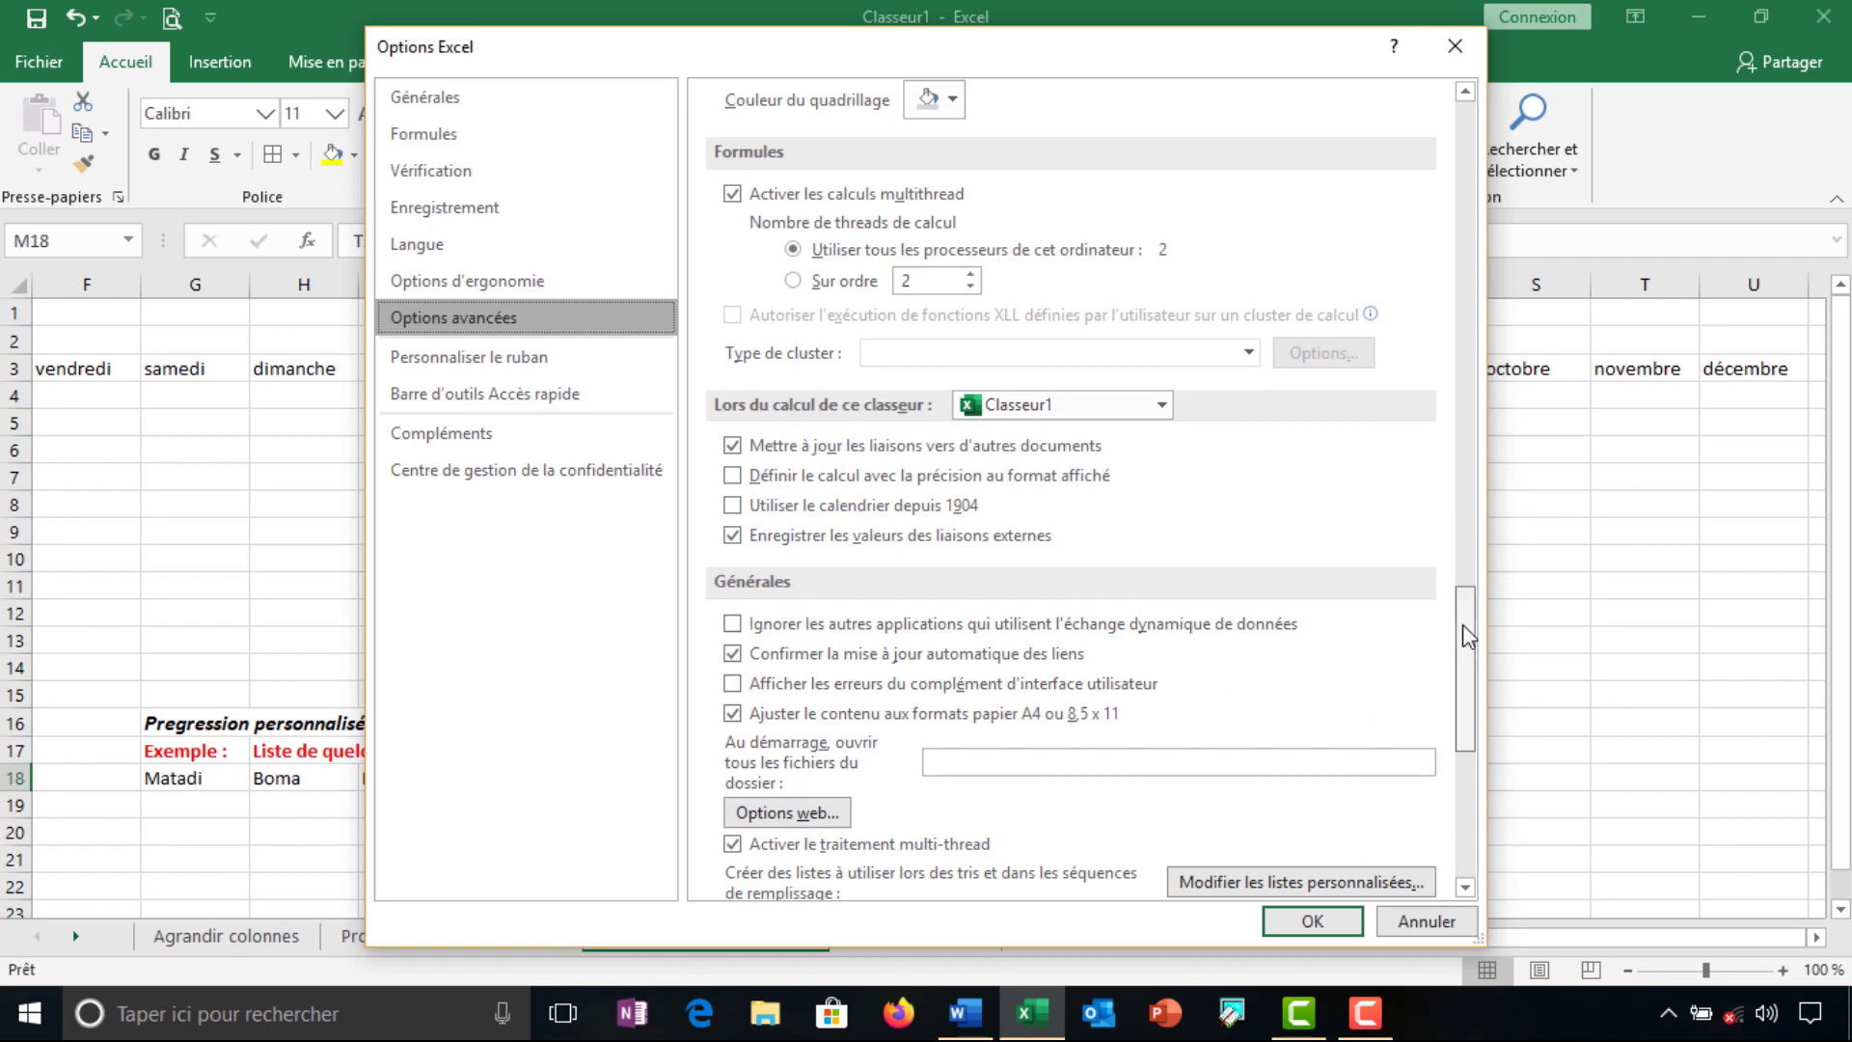
pyautogui.moveTo(1464, 629); pyautogui.dragTo(1472, 675)
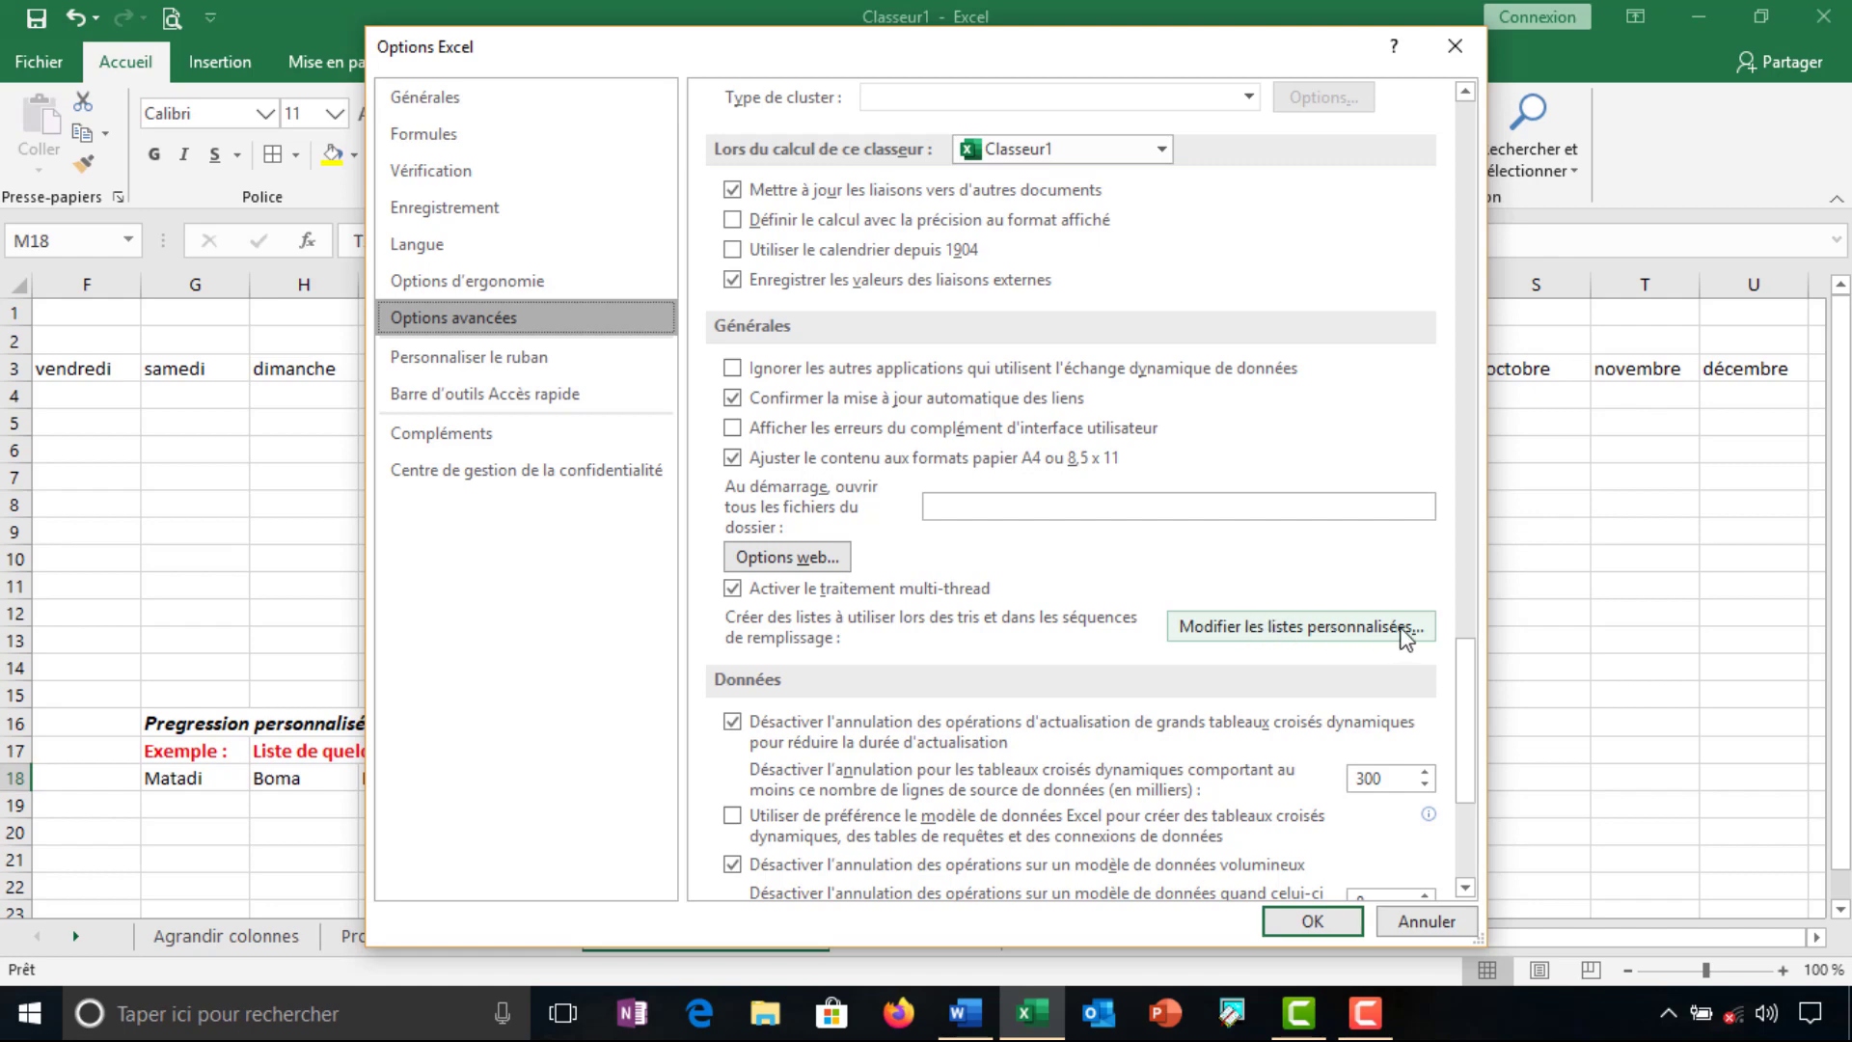
# Open Modifier les listes personnalisées and select the Seke-Banza, Lukula, Tshela list
pyautogui.click(1307, 635)
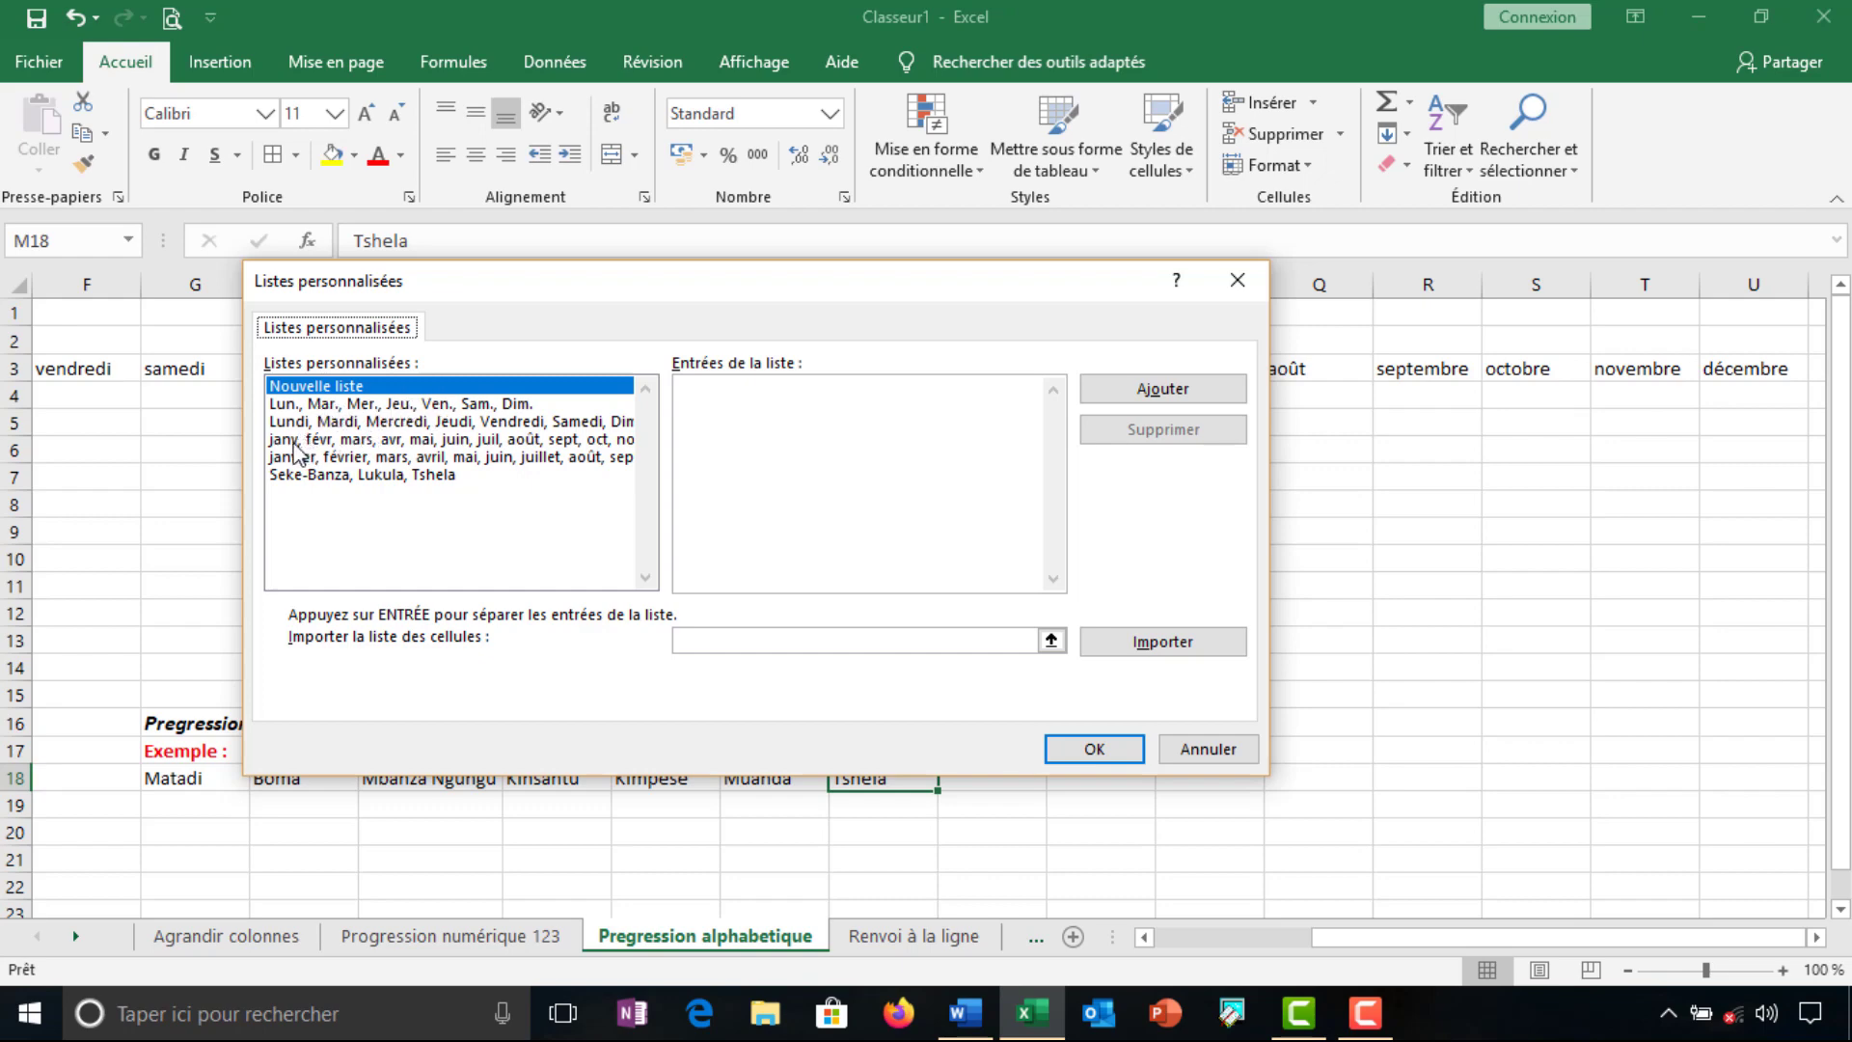
pyautogui.click(400, 475)
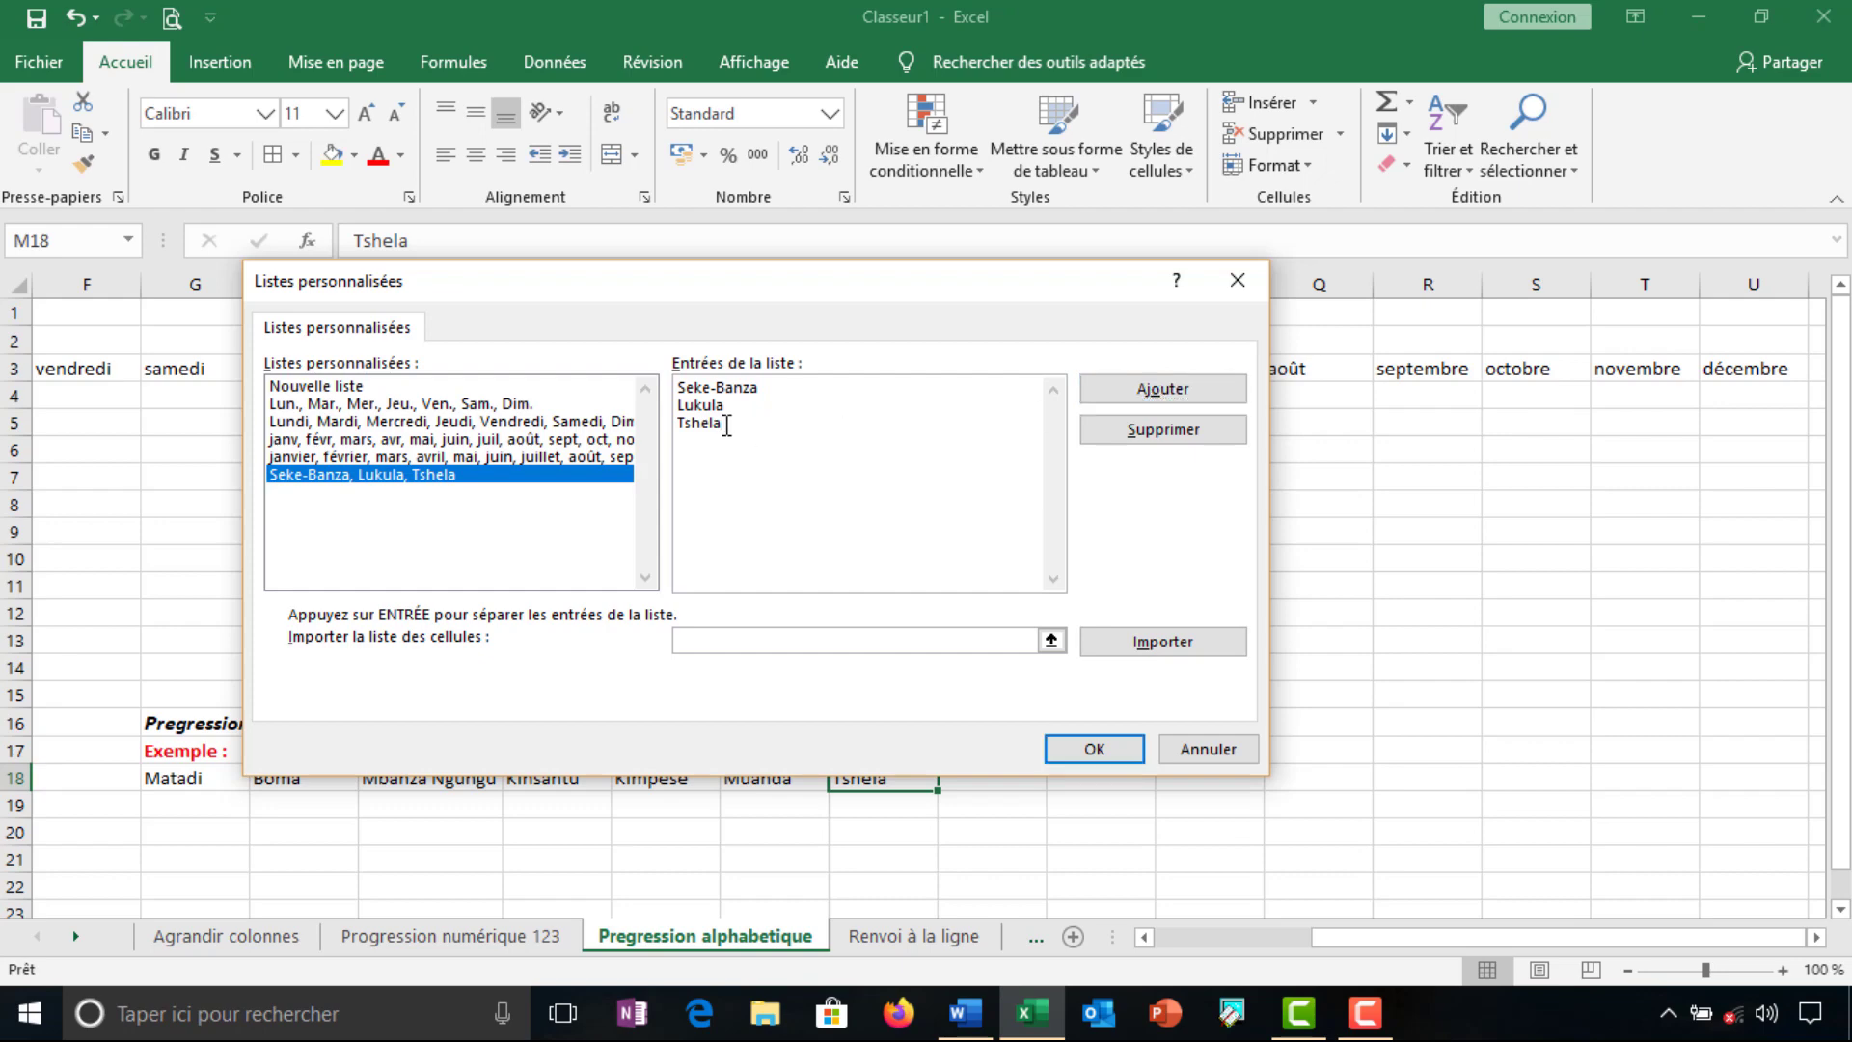
# Erase the list entries and type Matadi, Boma, Mbanza ngungu, Kinsantu one per line
pyautogui.press('BackSpace')
pyautogui.press('BackSpace')
pyautogui.press('BackSpace')
pyautogui.press('BackSpace')
pyautogui.press('BackSpace')
pyautogui.press('BackSpace')
pyautogui.press('BackSpace')
pyautogui.write('M')
pyautogui.write('atad')
pyautogui.write('i')
pyautogui.press('Return')
pyautogui.write('Boma')
pyautogui.press('Return')
pyautogui.write('Mba')
pyautogui.write('nza ngungu ')
pyautogui.write('Kinsantu')
pyautogui.press('Return')
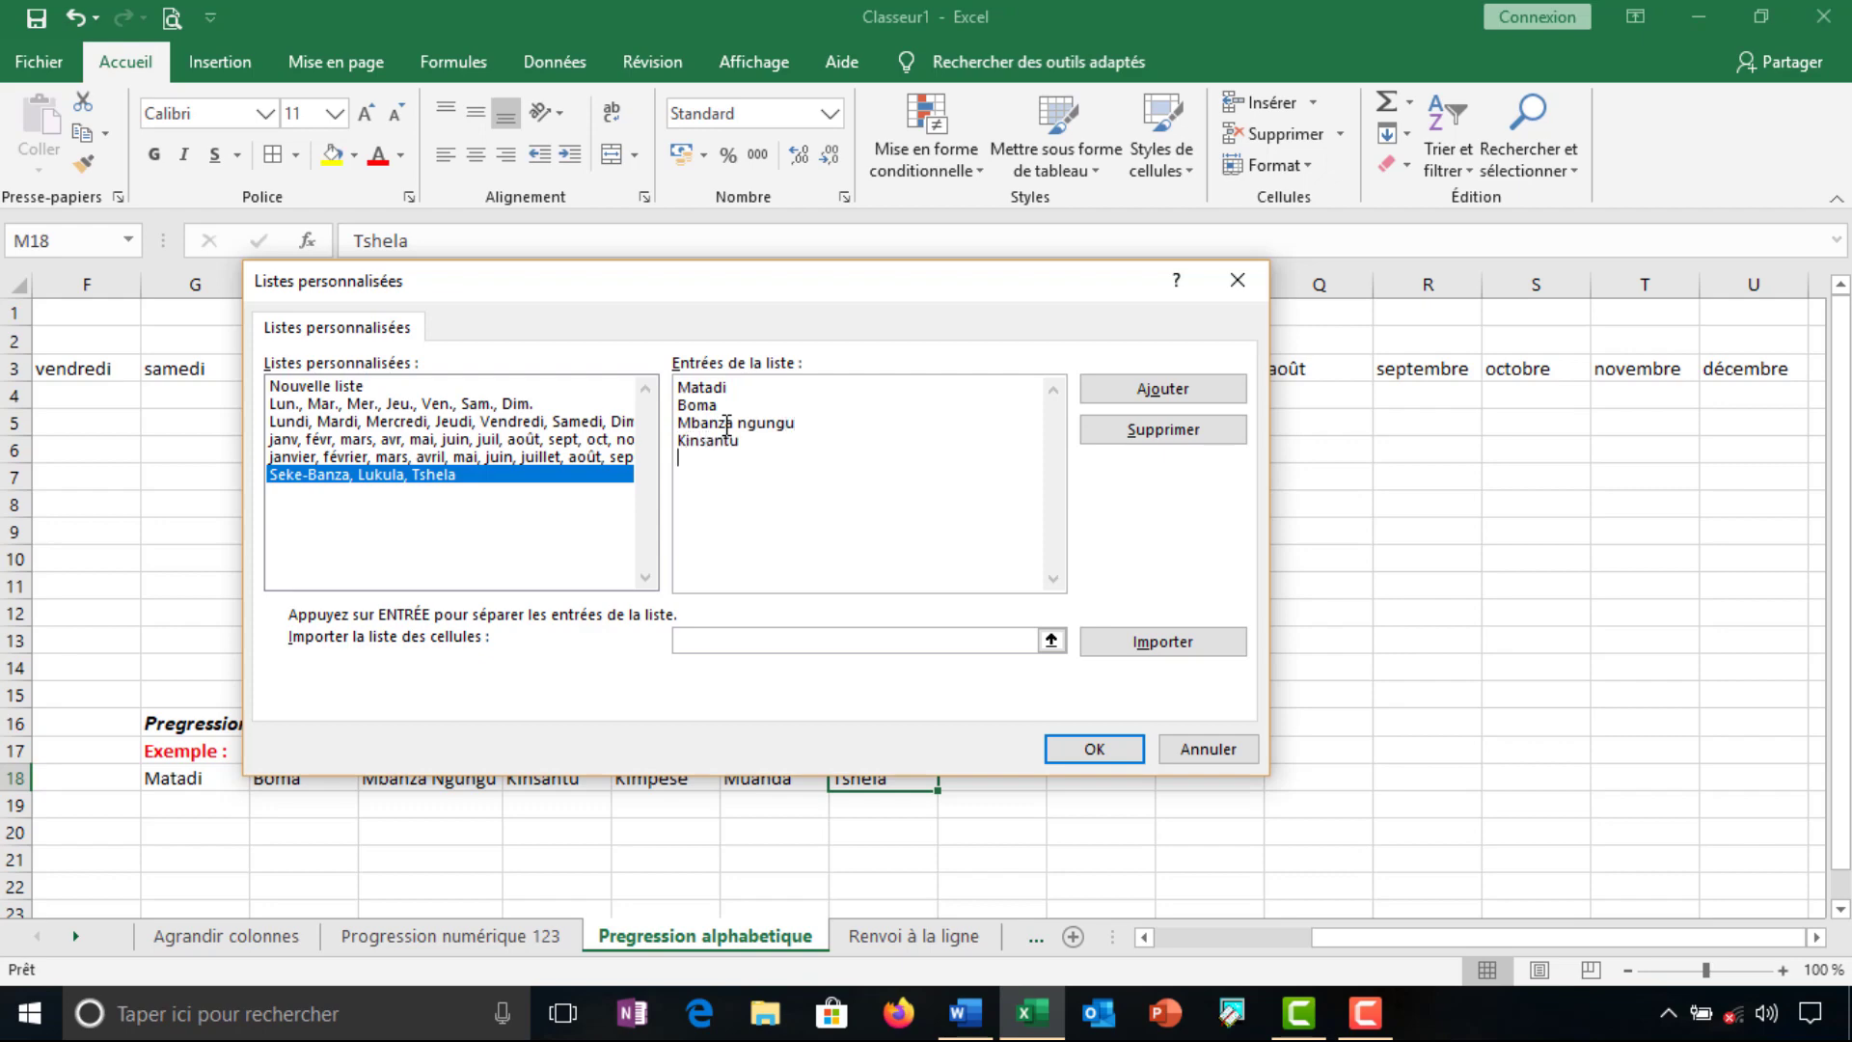
# Add Kimpese, Muonda and Tshela to the entries and save them as a custom list
pyautogui.write('Ki')
pyautogui.write('mpese')
pyautogui.press('Return')
pyautogui.write('Muonda T')
pyautogui.write('shela')
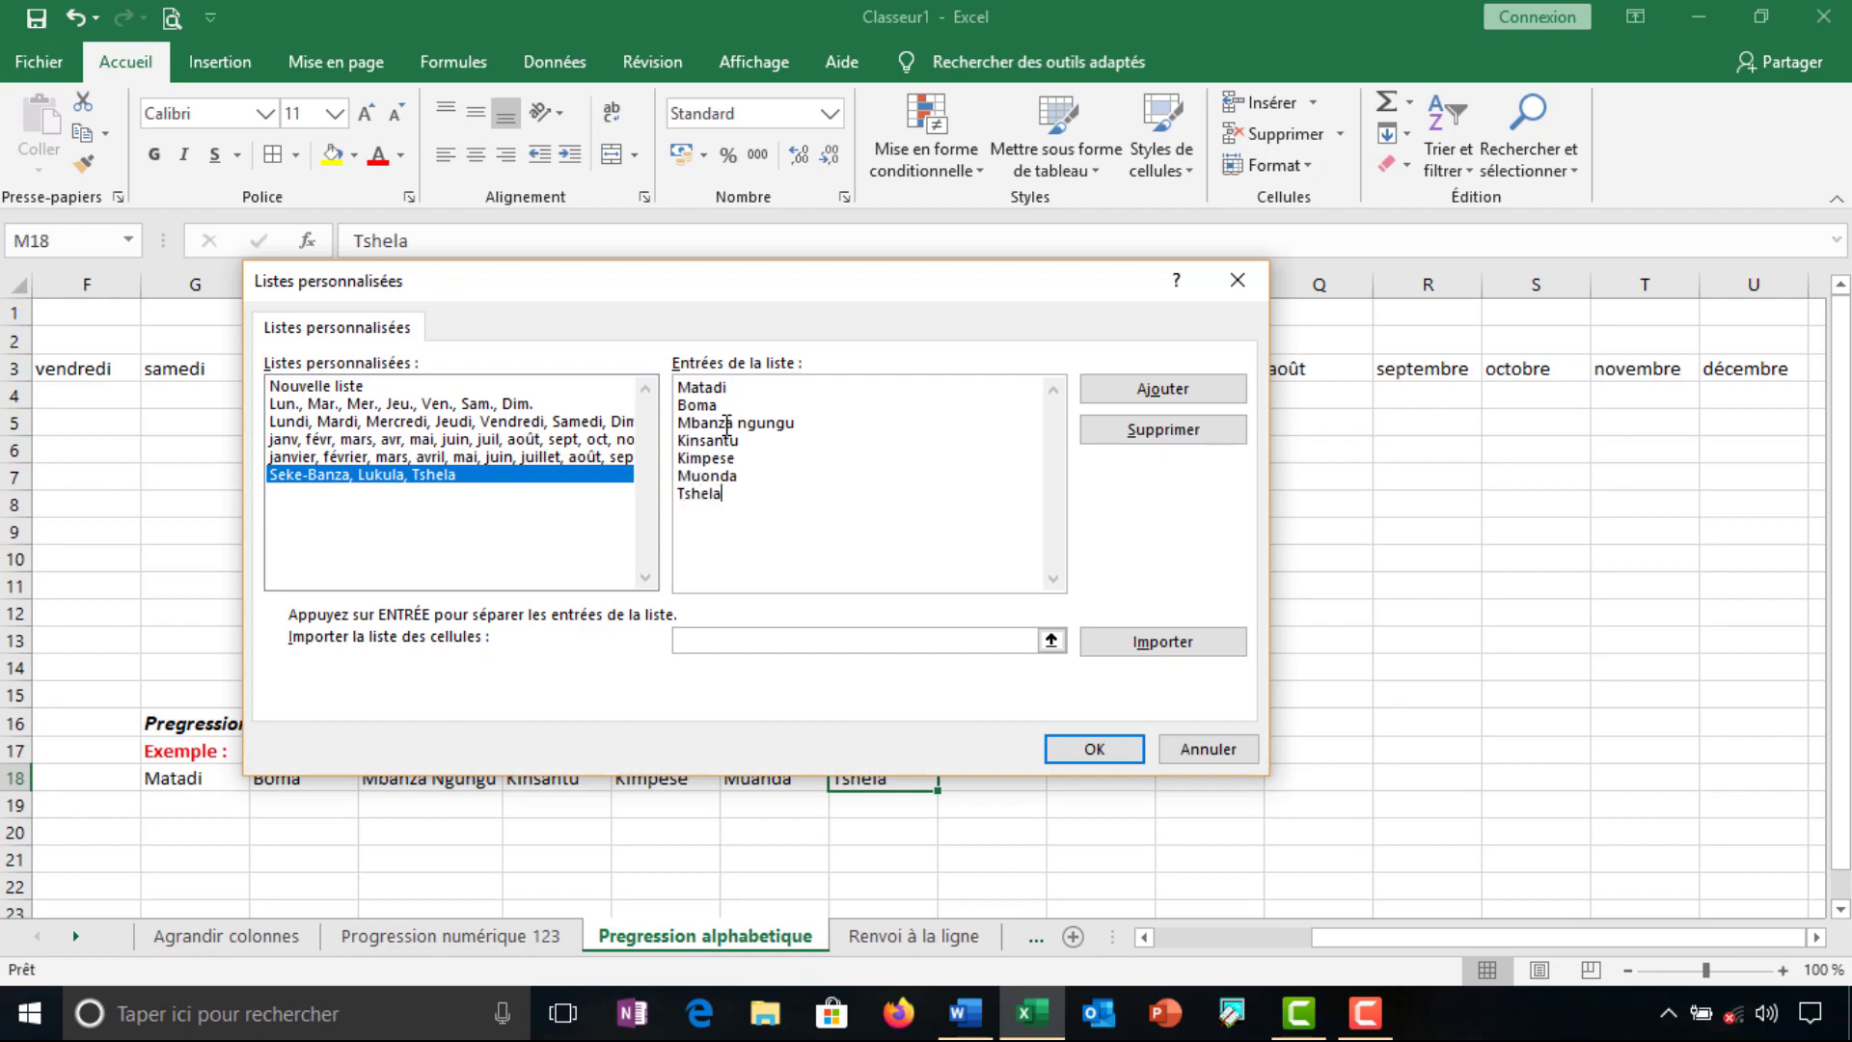
pyautogui.click(702, 390)
pyautogui.press('Down')
pyautogui.press('Down')
pyautogui.press('Down')
pyautogui.press('Down')
pyautogui.press('Down')
pyautogui.press('Down')
pyautogui.click(1138, 390)
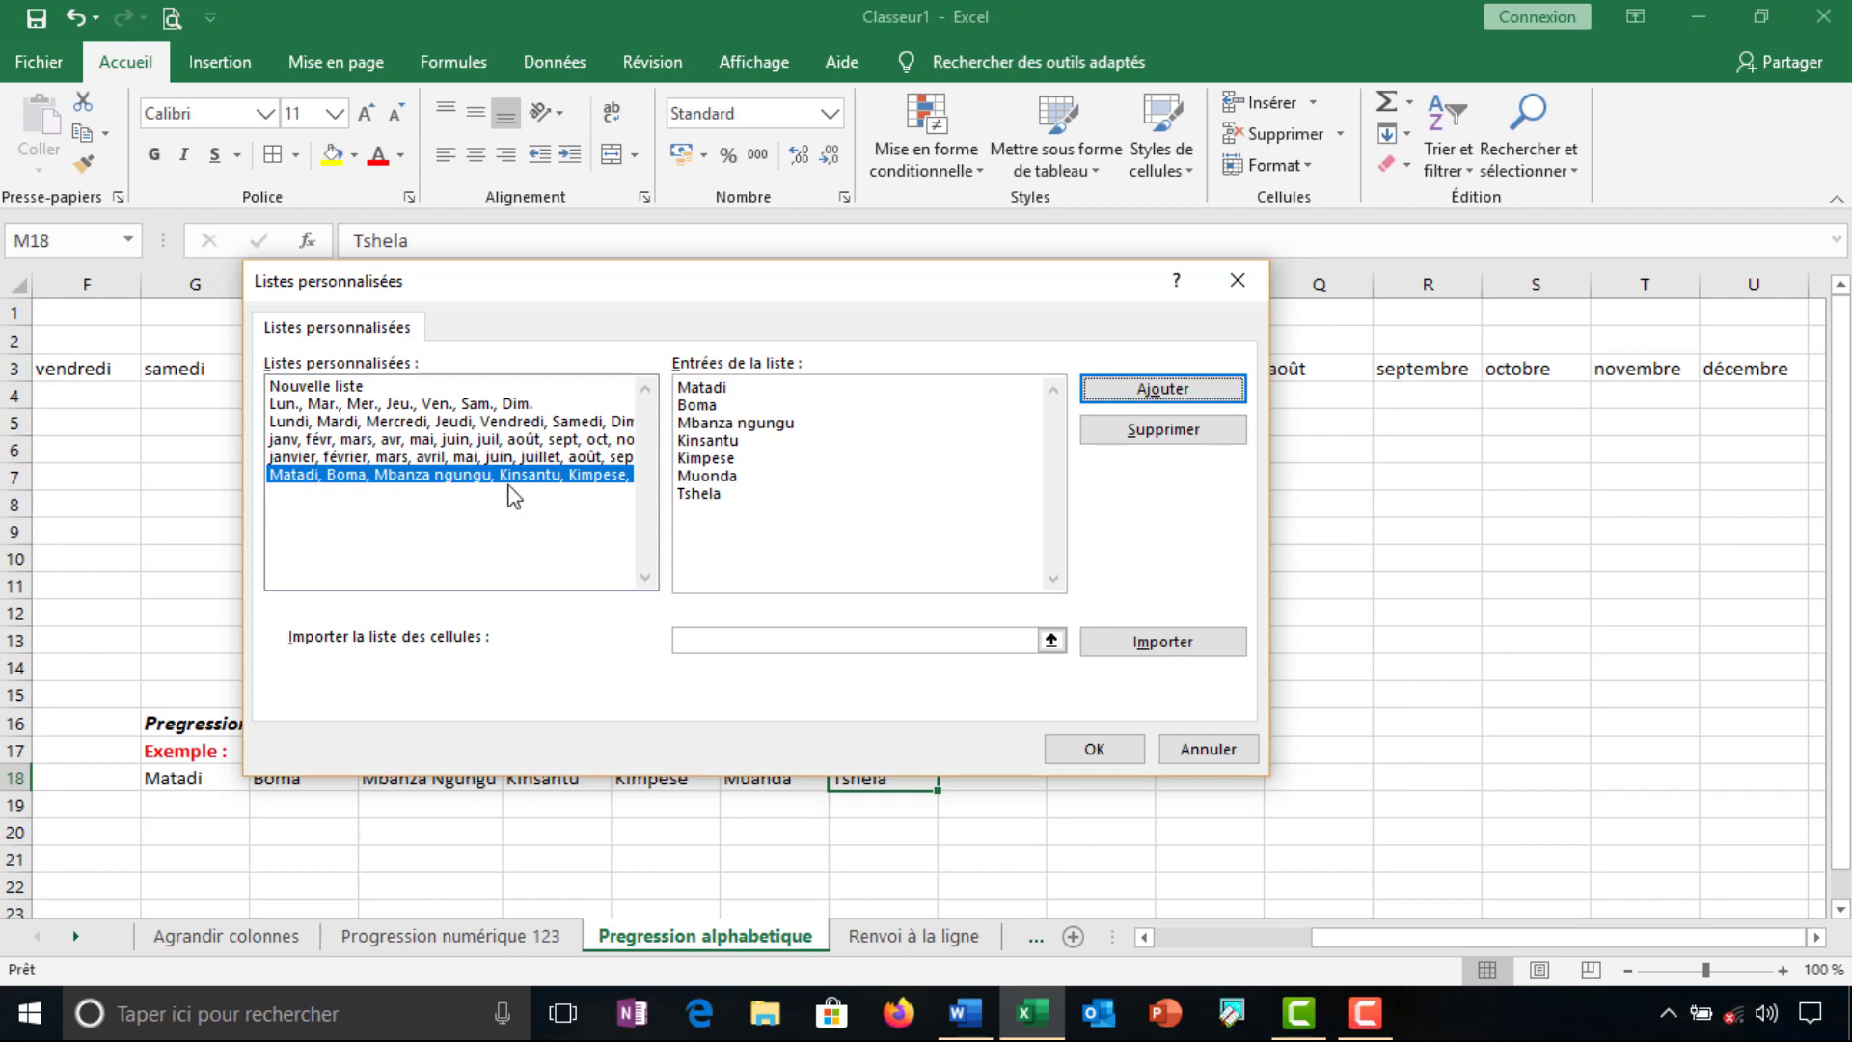
# Close the custom lists and Options dialogs, then enter Matadi in N9
pyautogui.click(1102, 751)
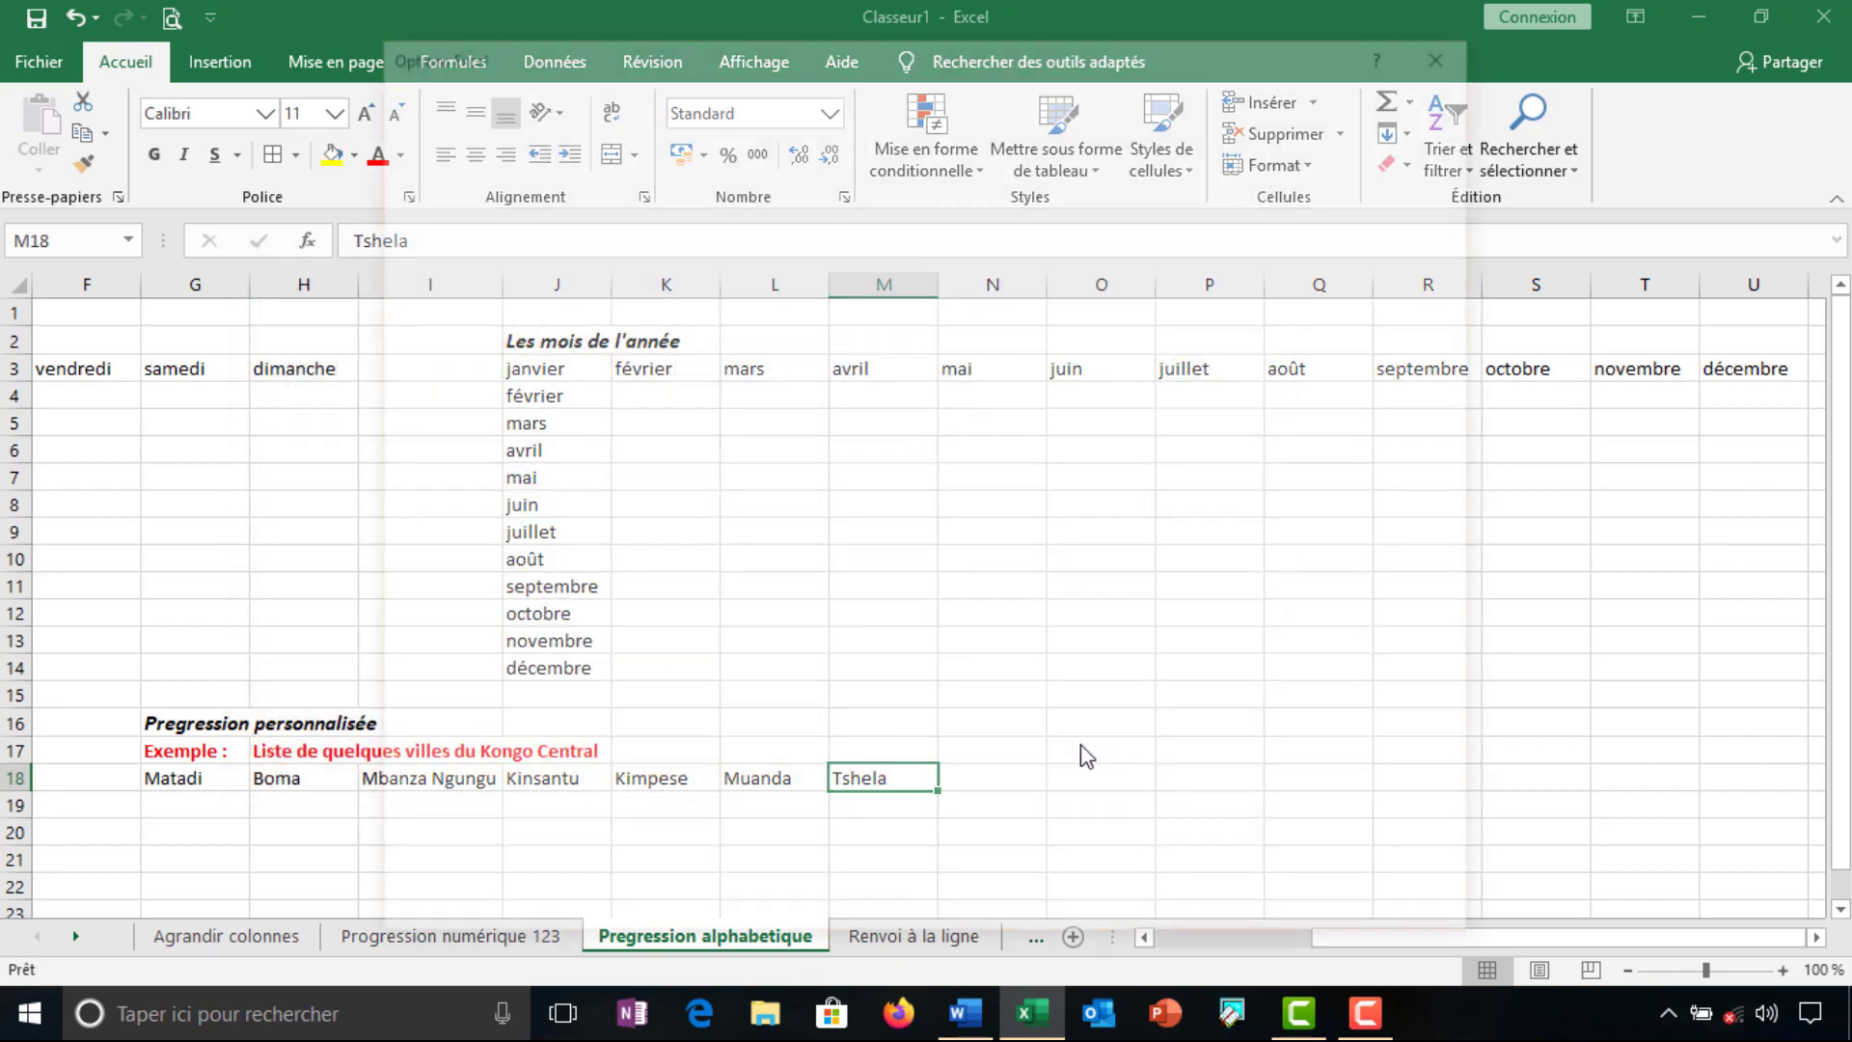
pyautogui.click(1309, 919)
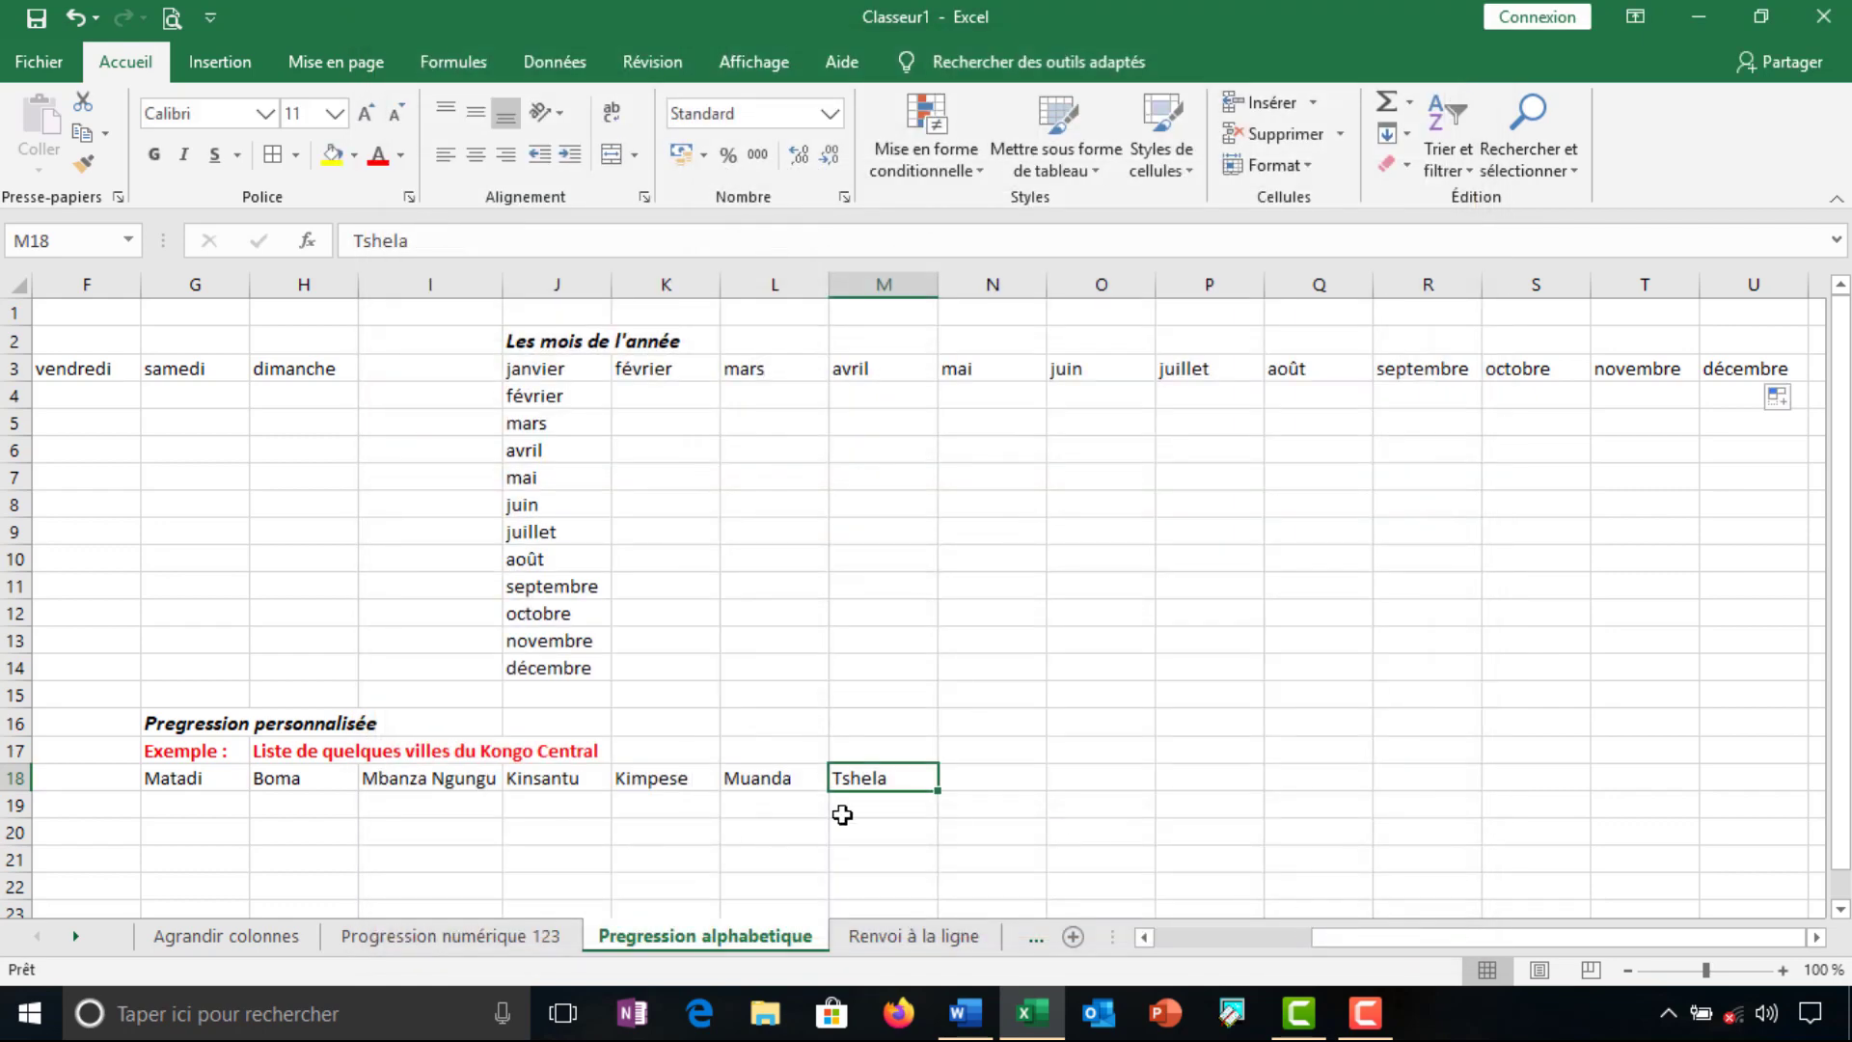
pyautogui.click(994, 540)
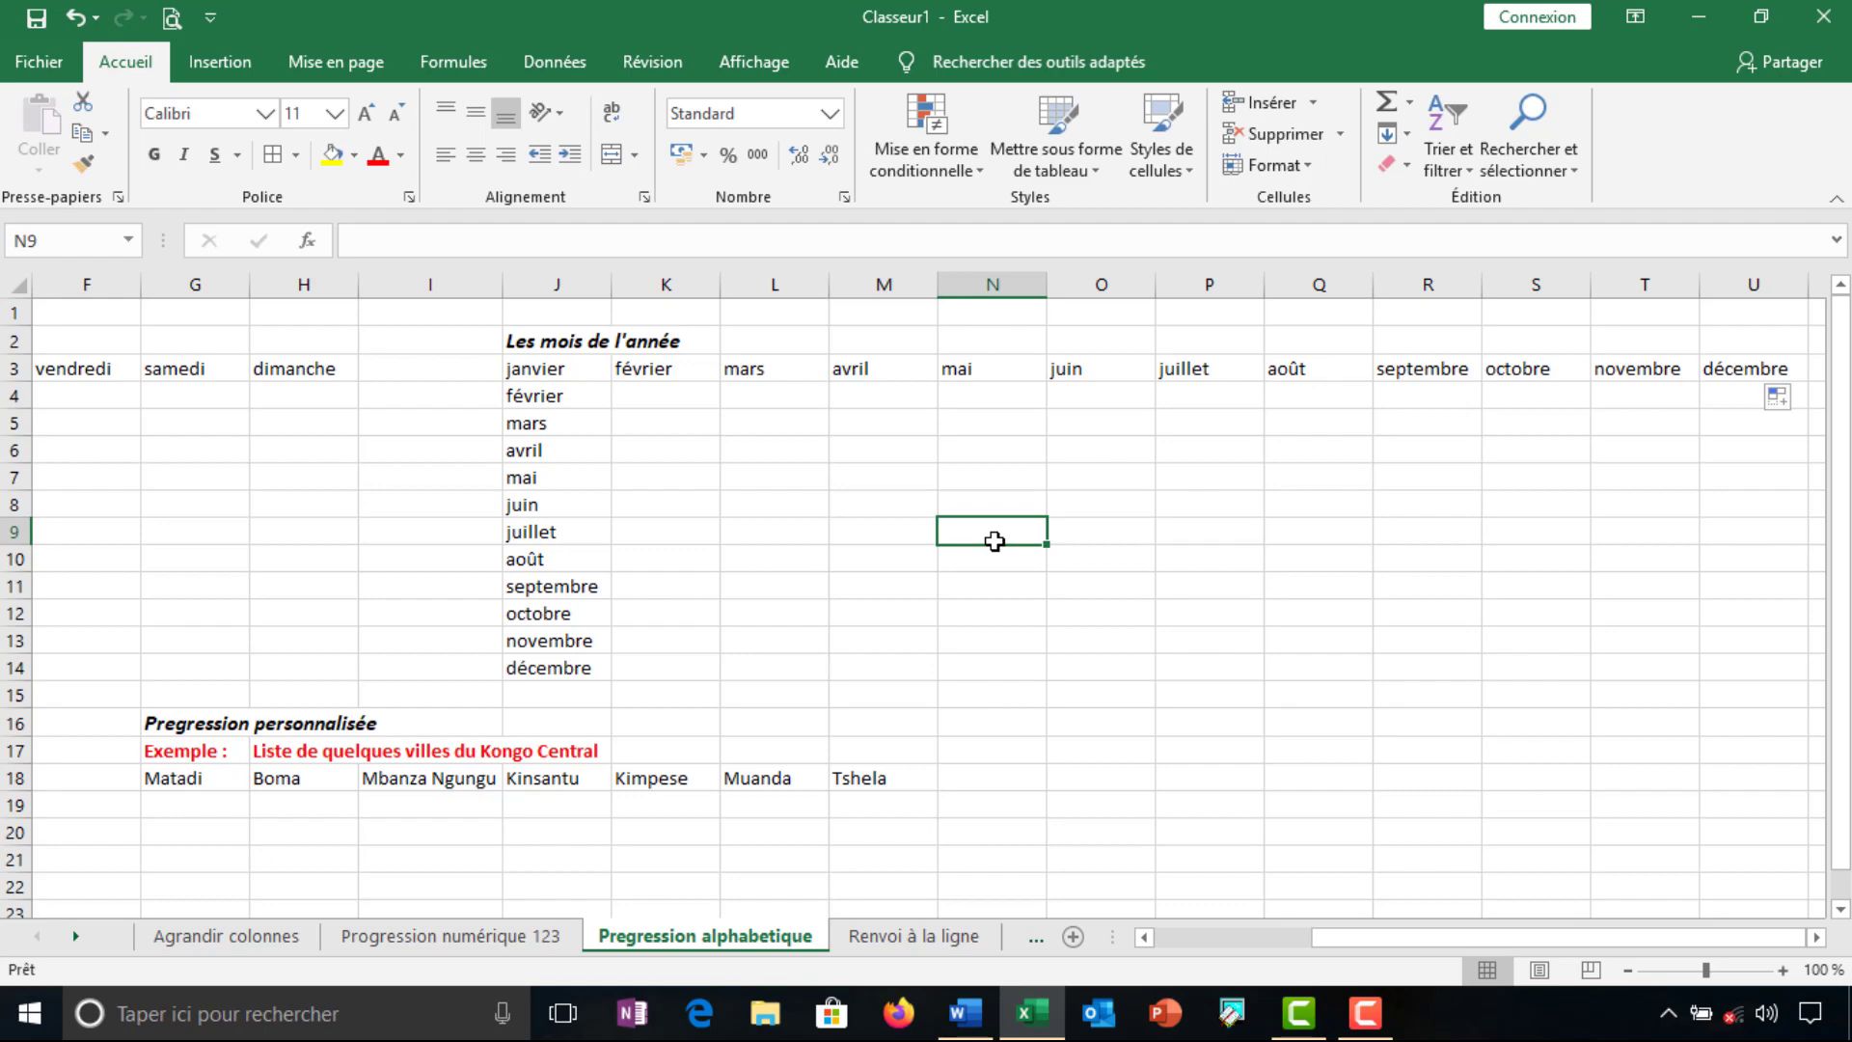
pyautogui.write('Matadi')
pyautogui.click(1117, 602)
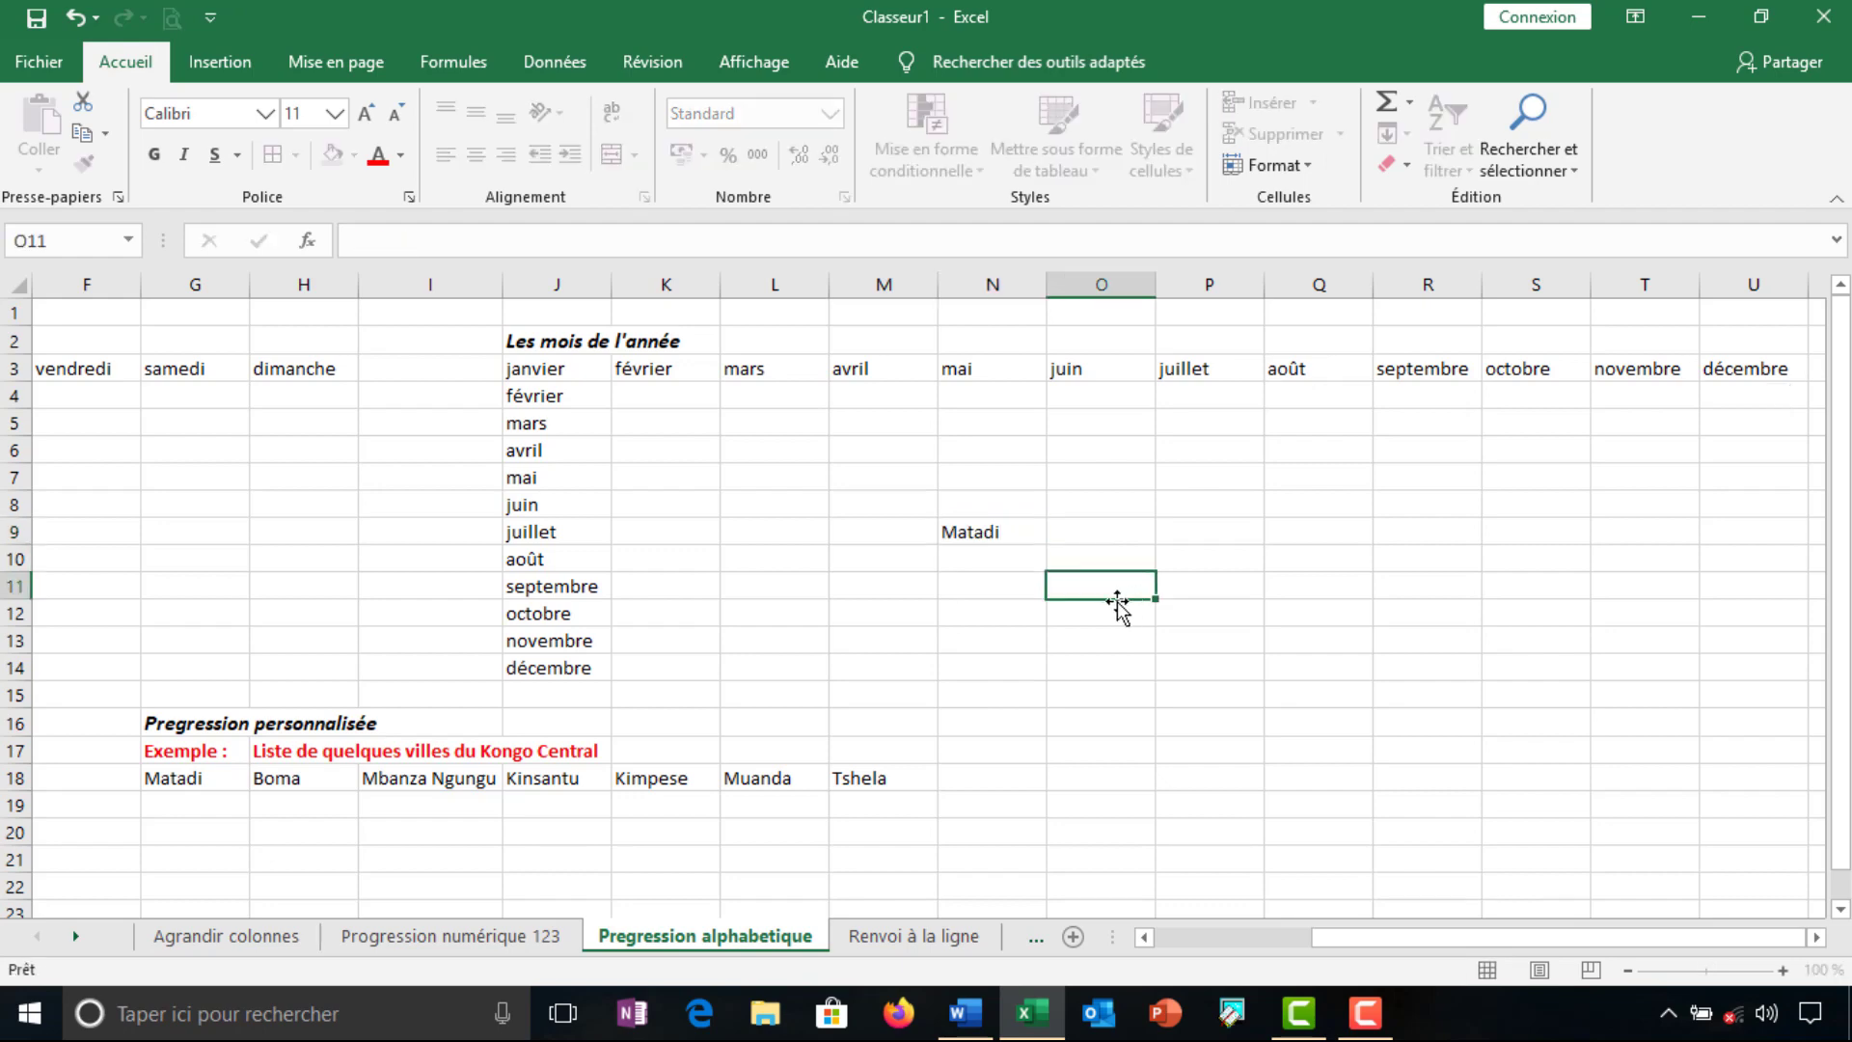
pyautogui.click(1009, 538)
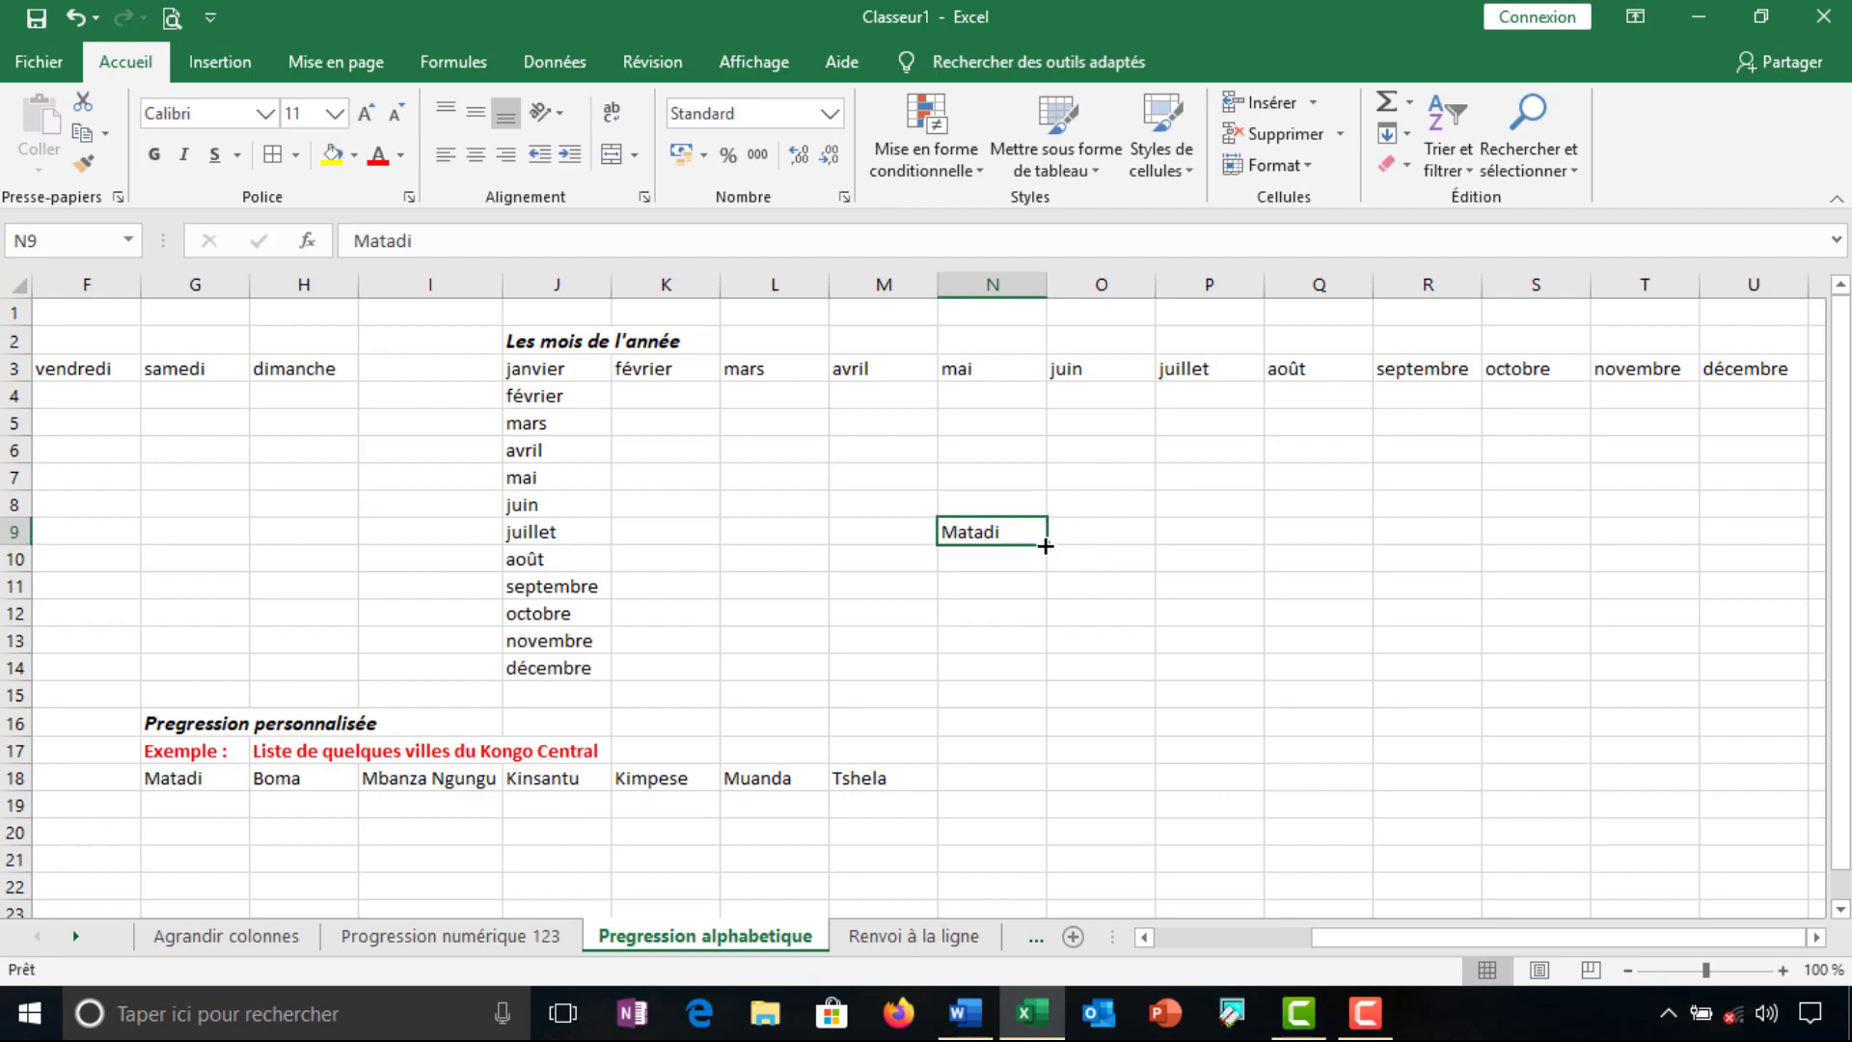
# Fill N10:N15 with Boma through Tshela and widen column N to fit the names
pyautogui.moveTo(1046, 546); pyautogui.dragTo(1057, 702)
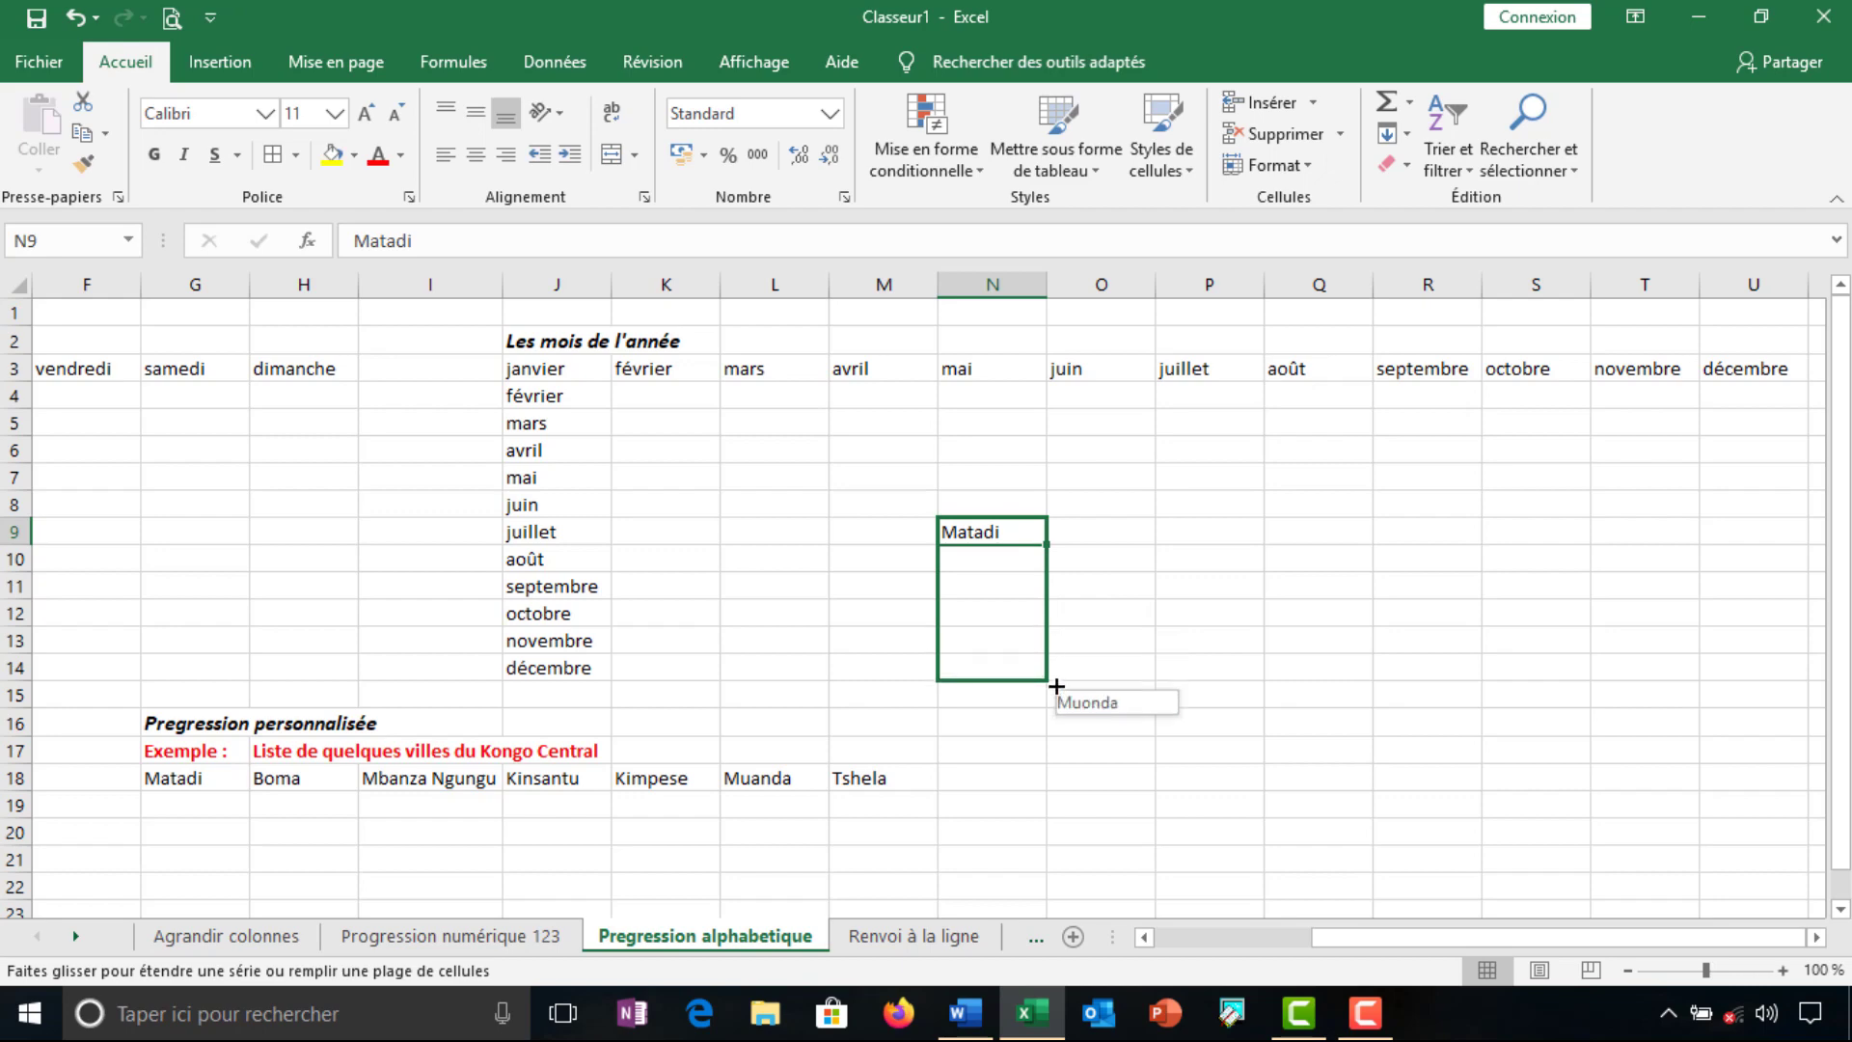
pyautogui.moveTo(1057, 701); pyautogui.dragTo(1056, 705)
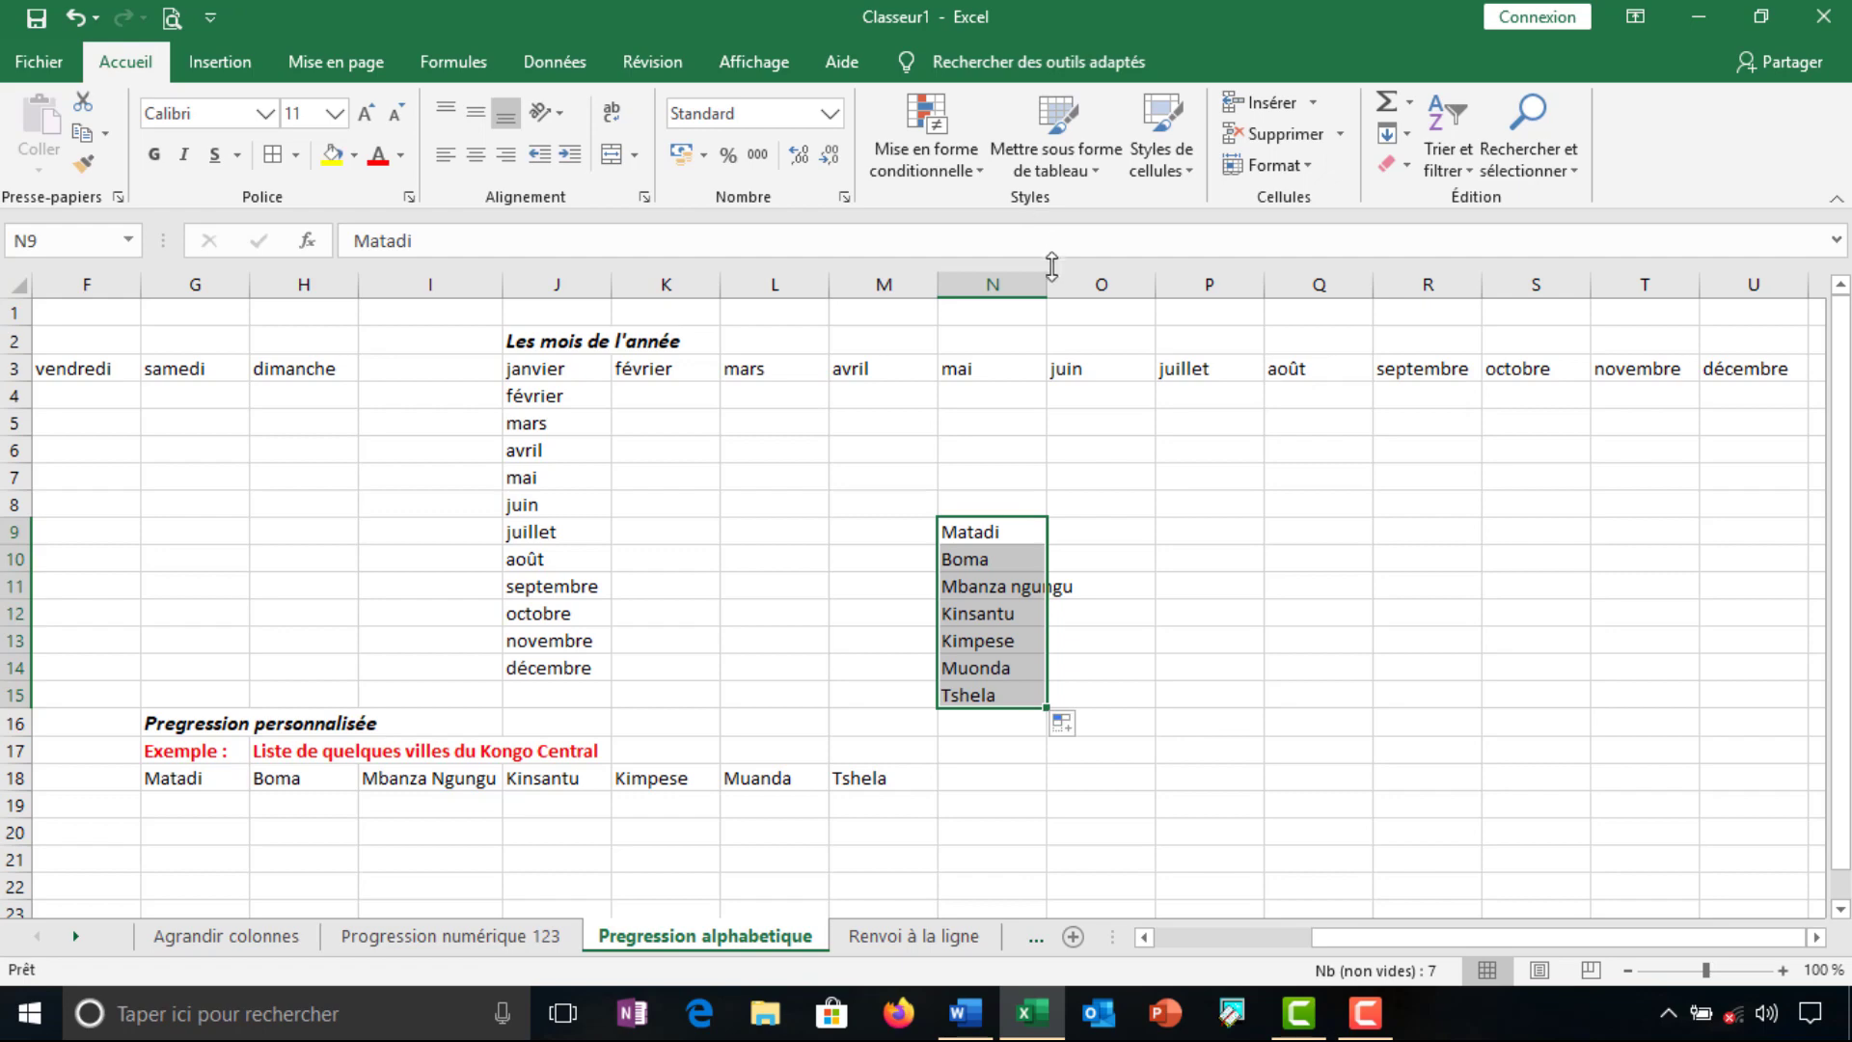
pyautogui.moveTo(1049, 278); pyautogui.dragTo(1079, 277)
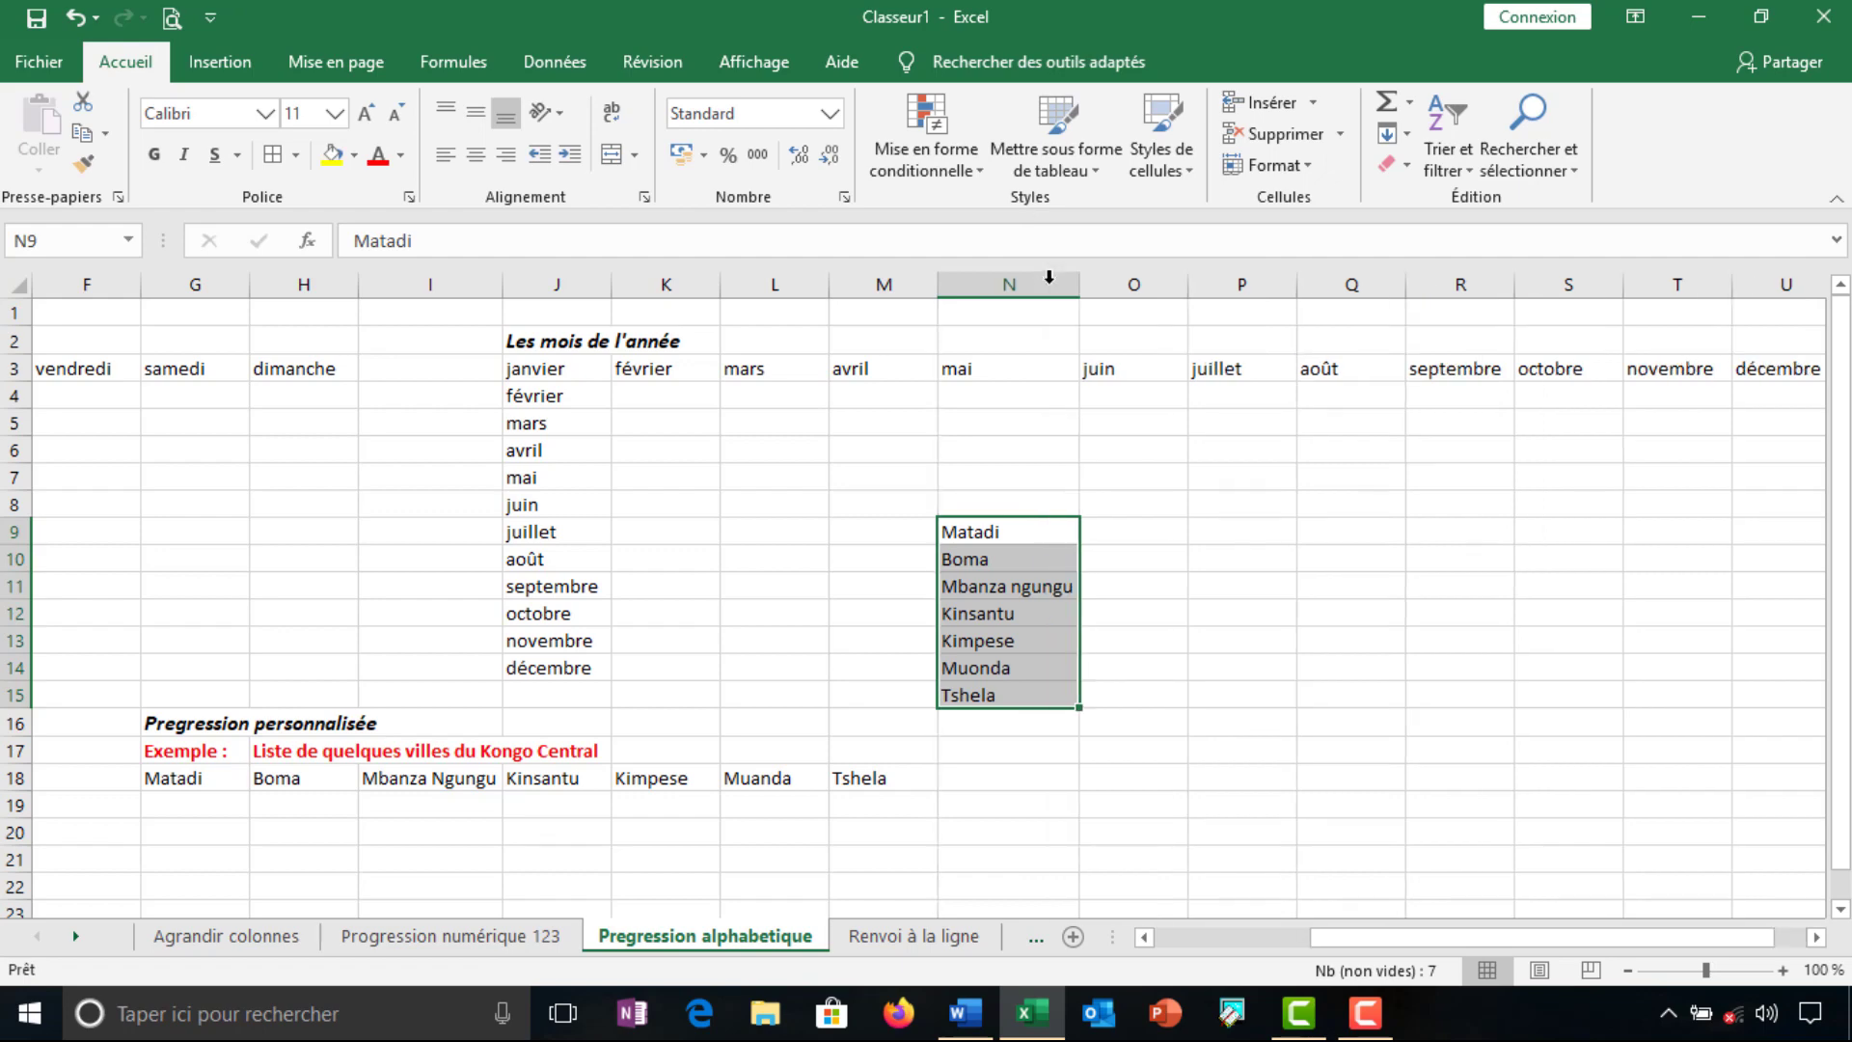
pyautogui.click(1141, 581)
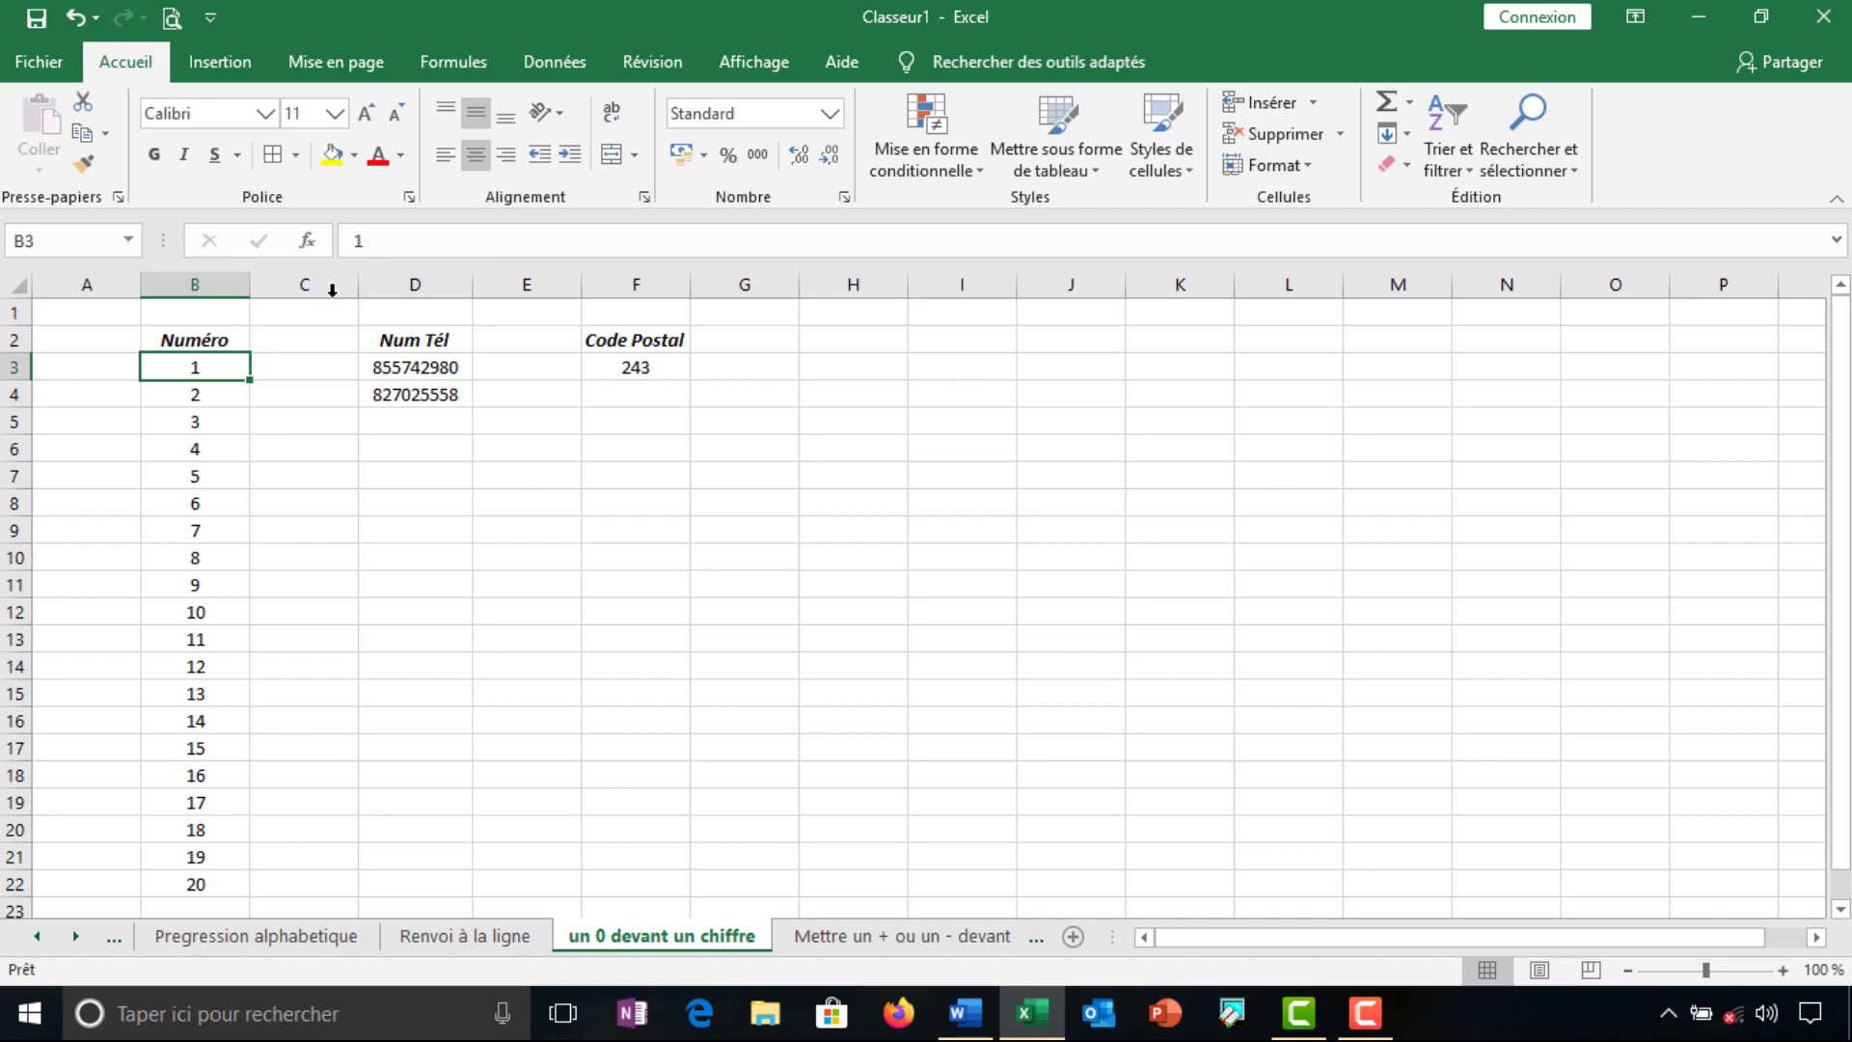
# Select the single-digit numbers 1 to 9 in column B and open Format de cellule
pyautogui.click(193, 479)
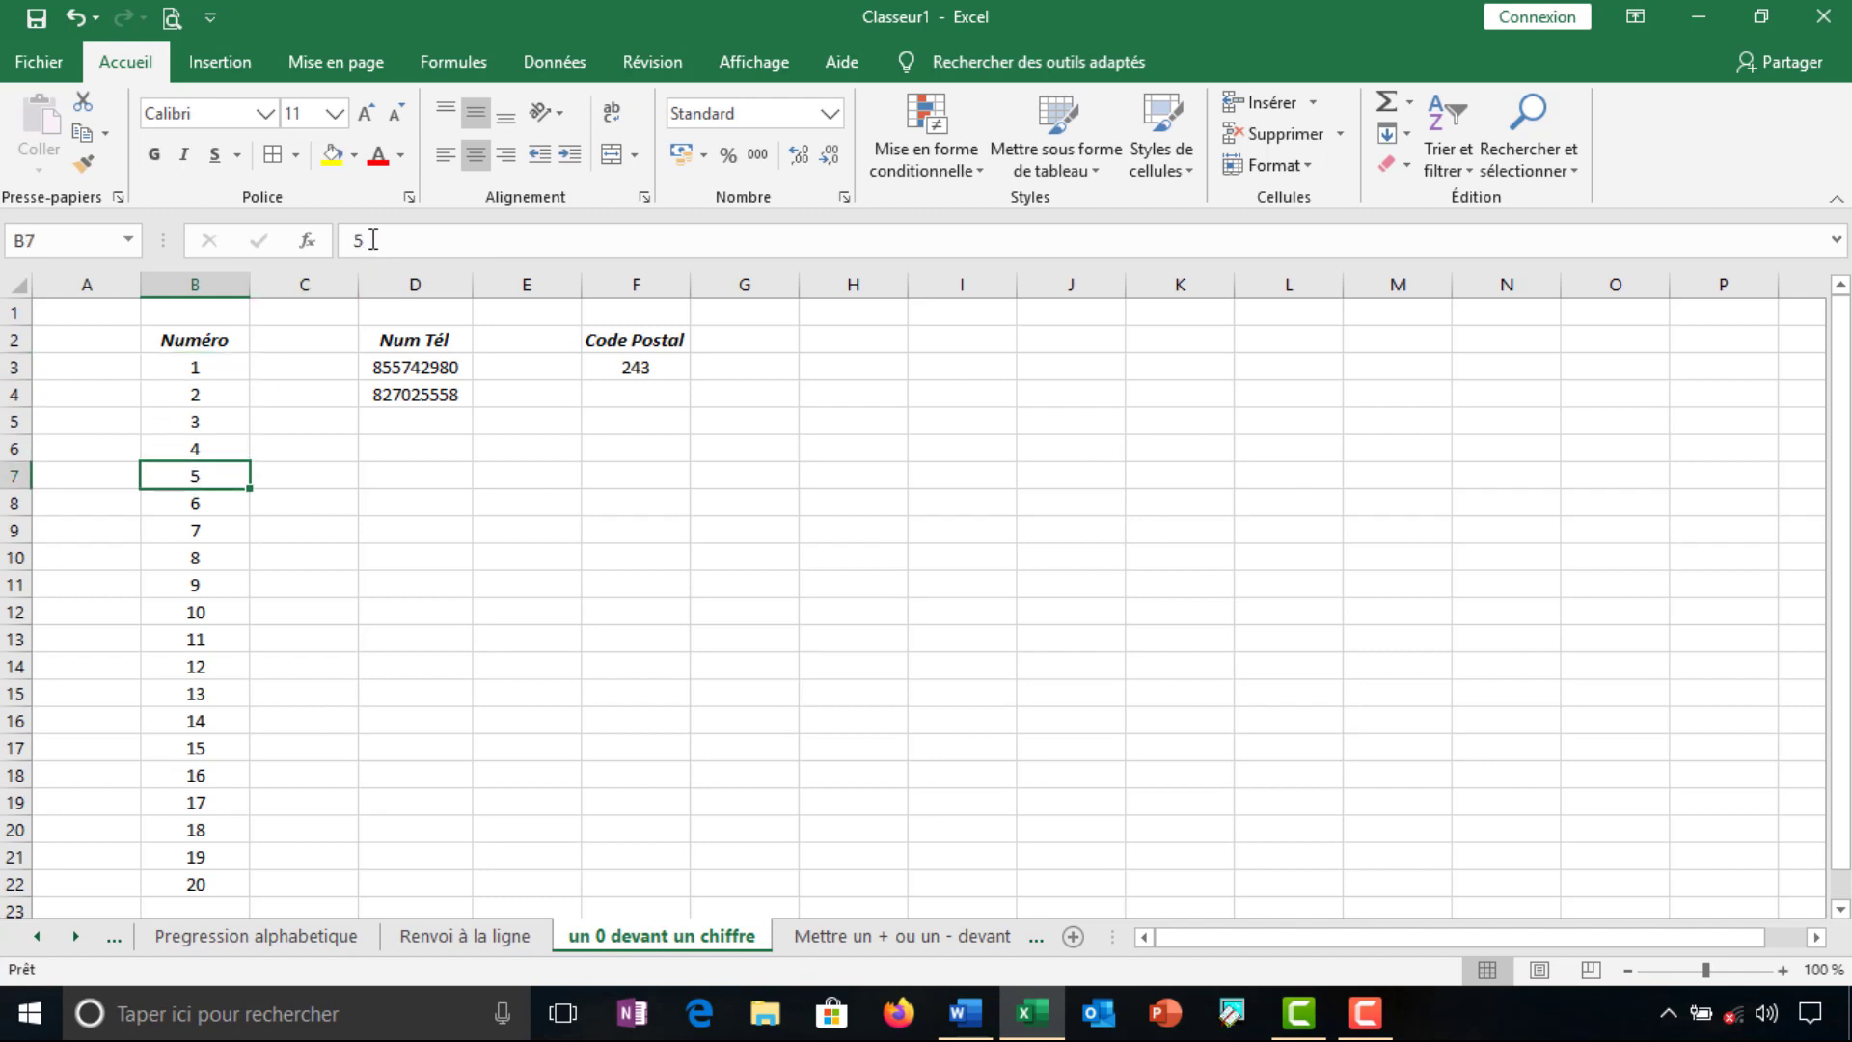
pyautogui.click(203, 642)
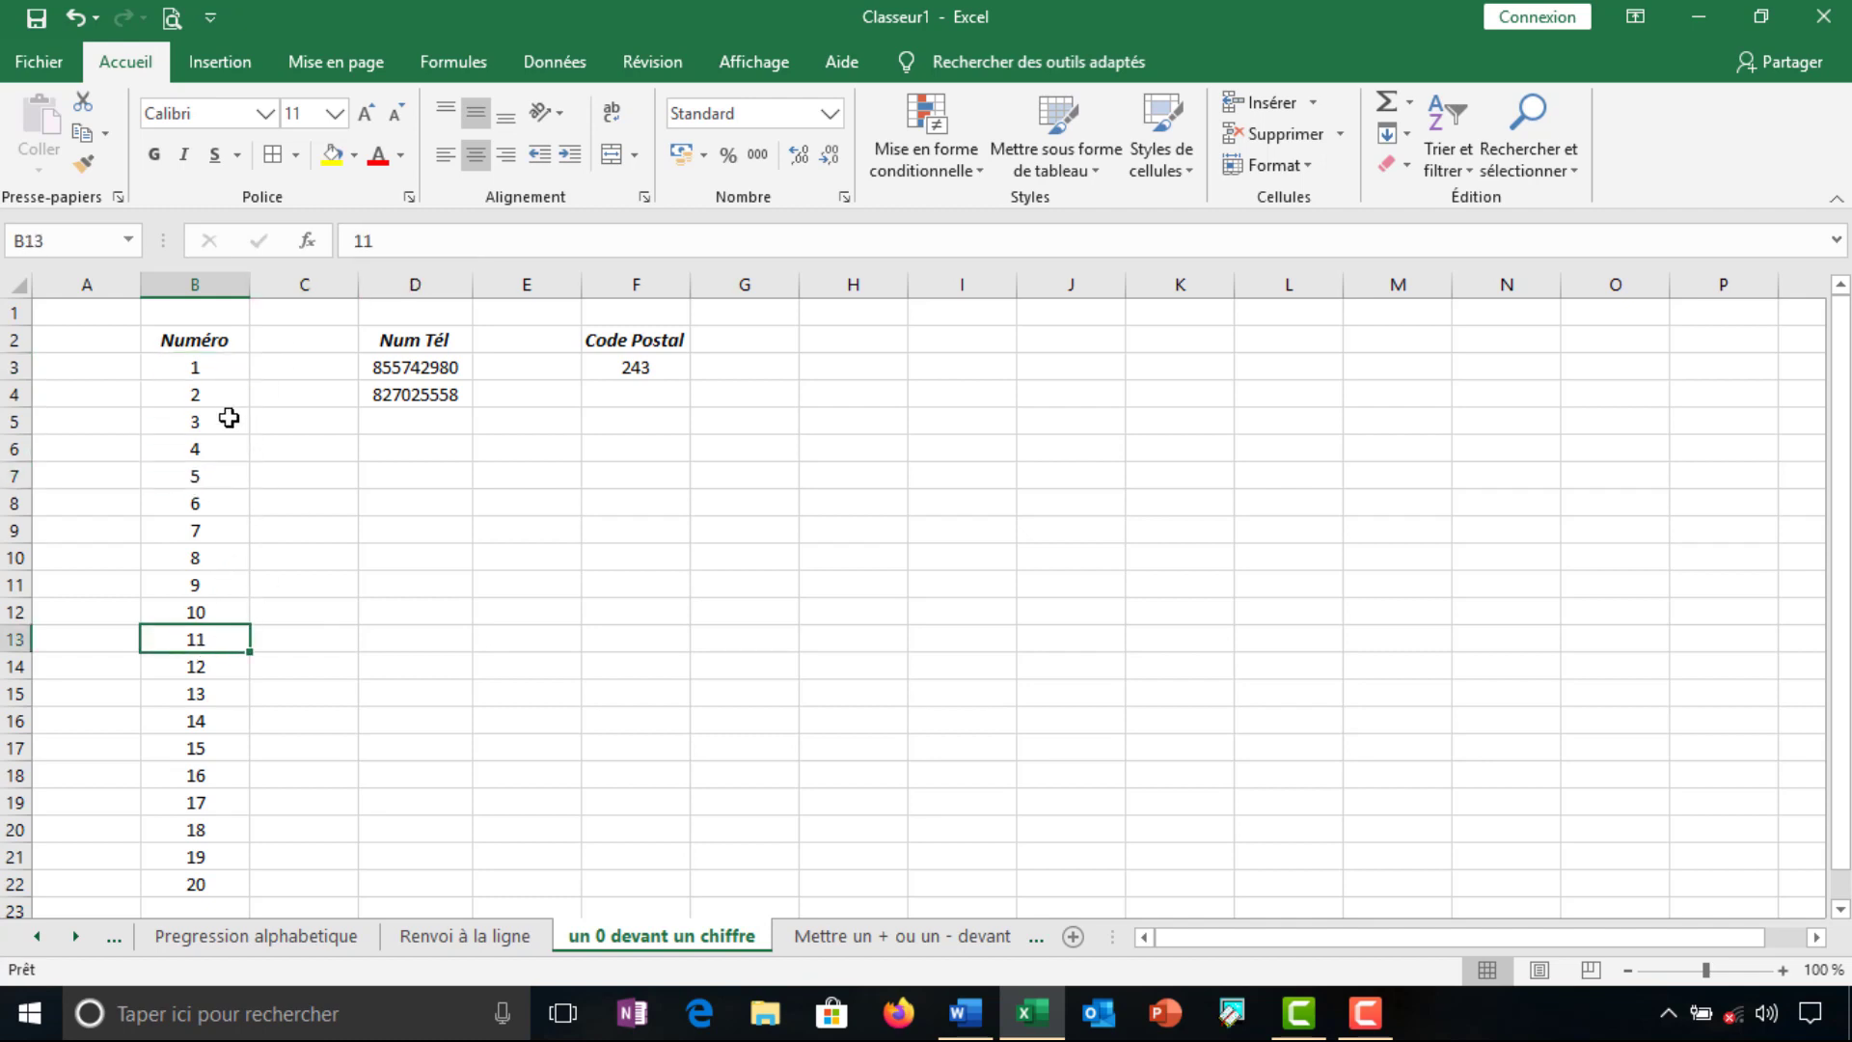
pyautogui.click(194, 370)
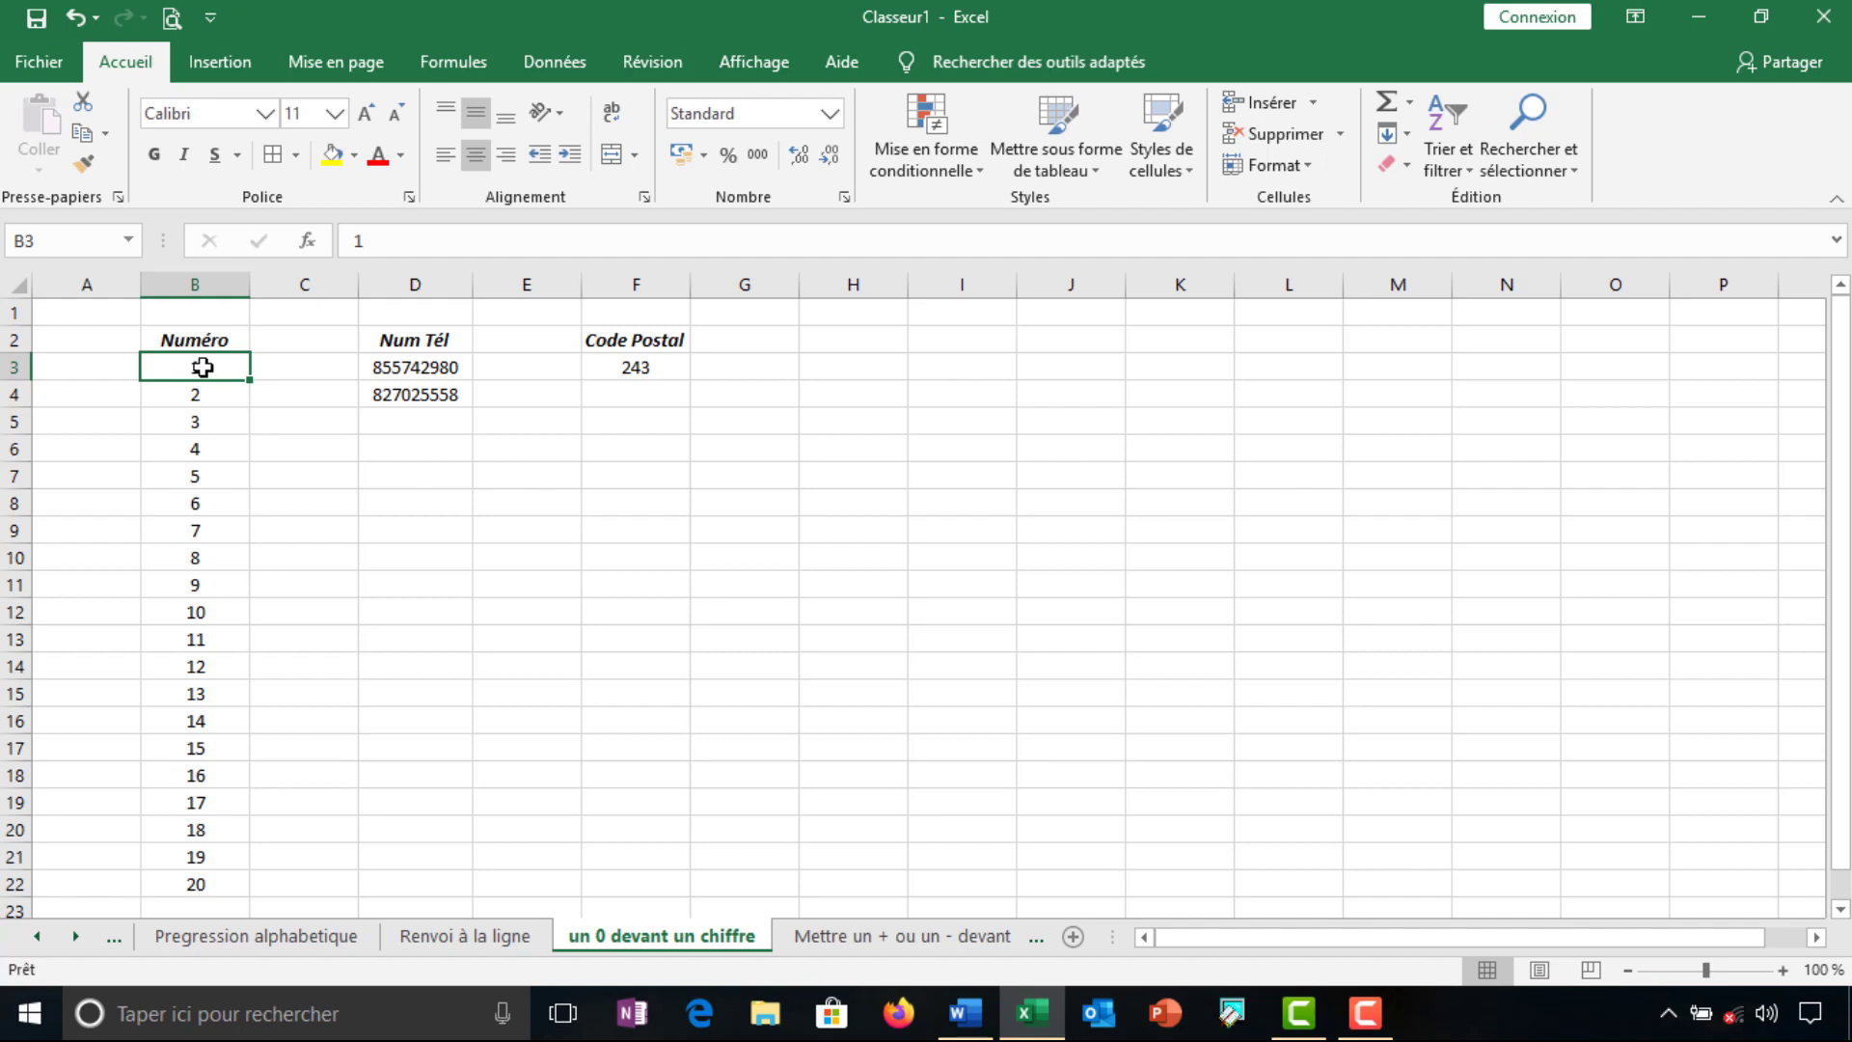
pyautogui.moveTo(203, 368); pyautogui.dragTo(200, 580)
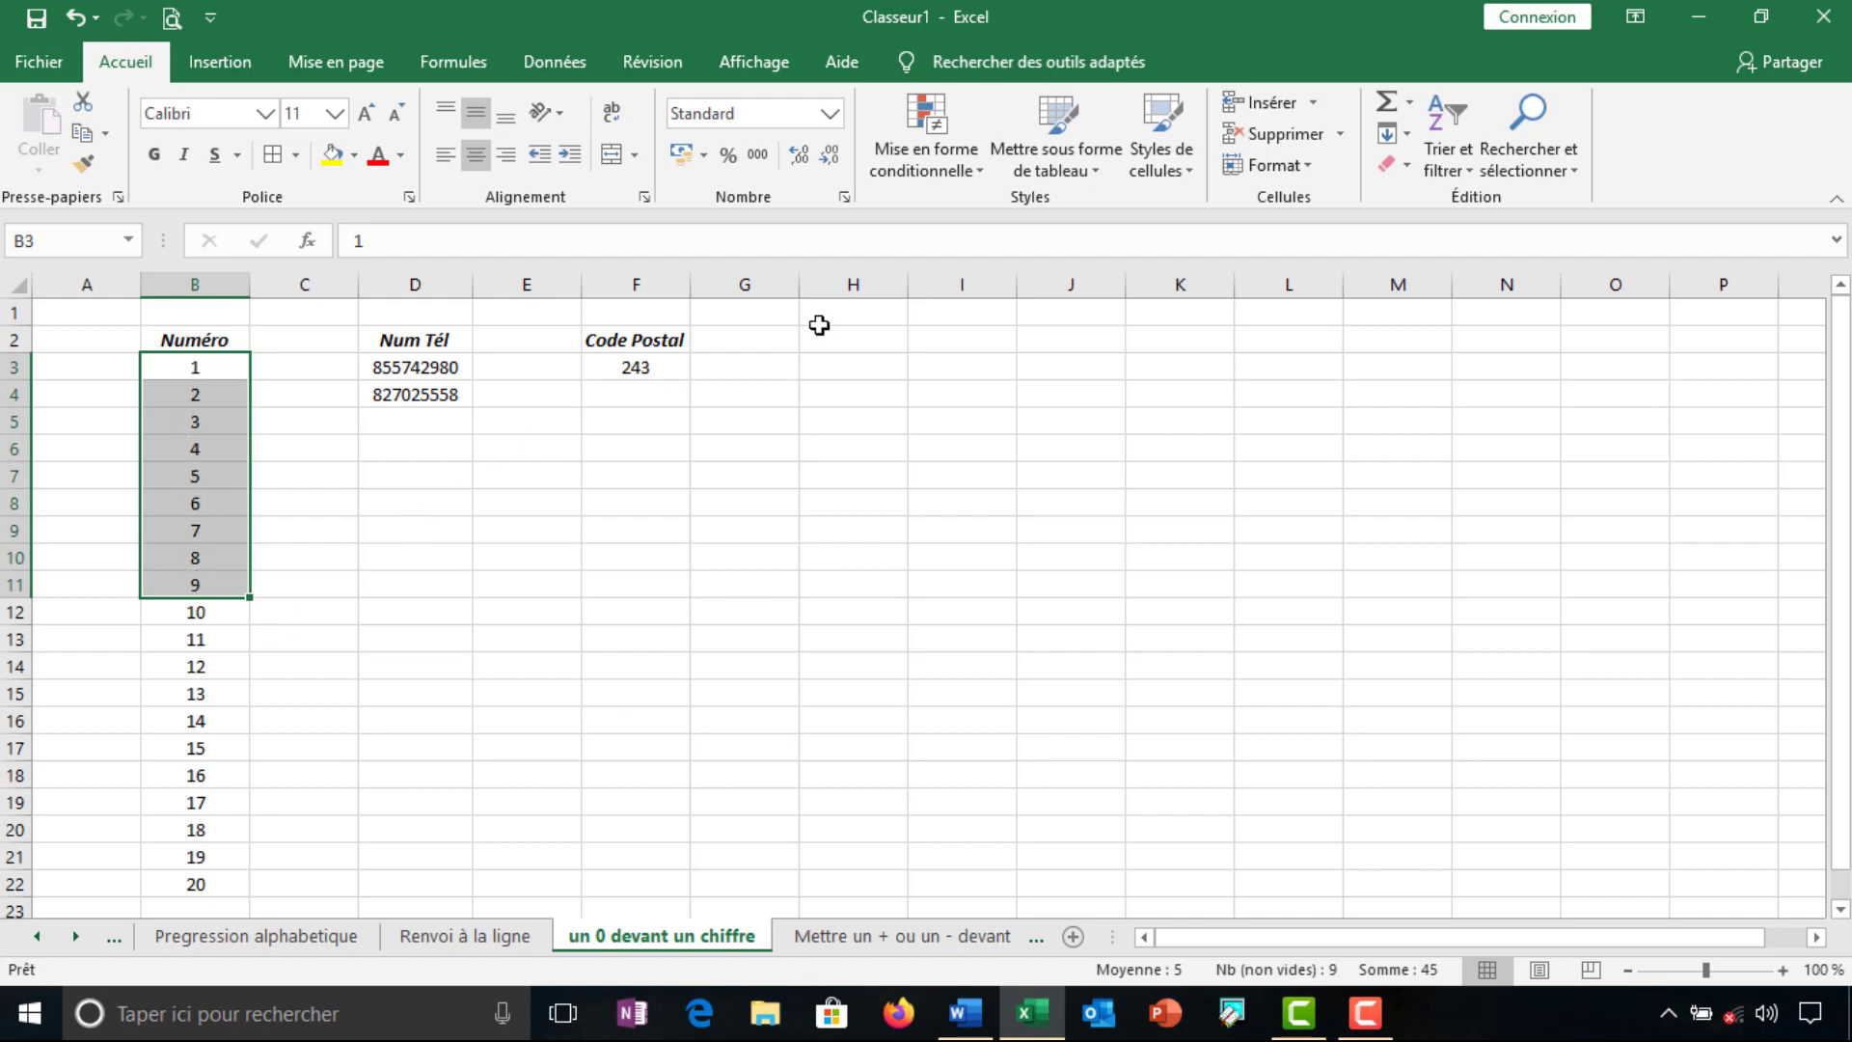
pyautogui.click(845, 195)
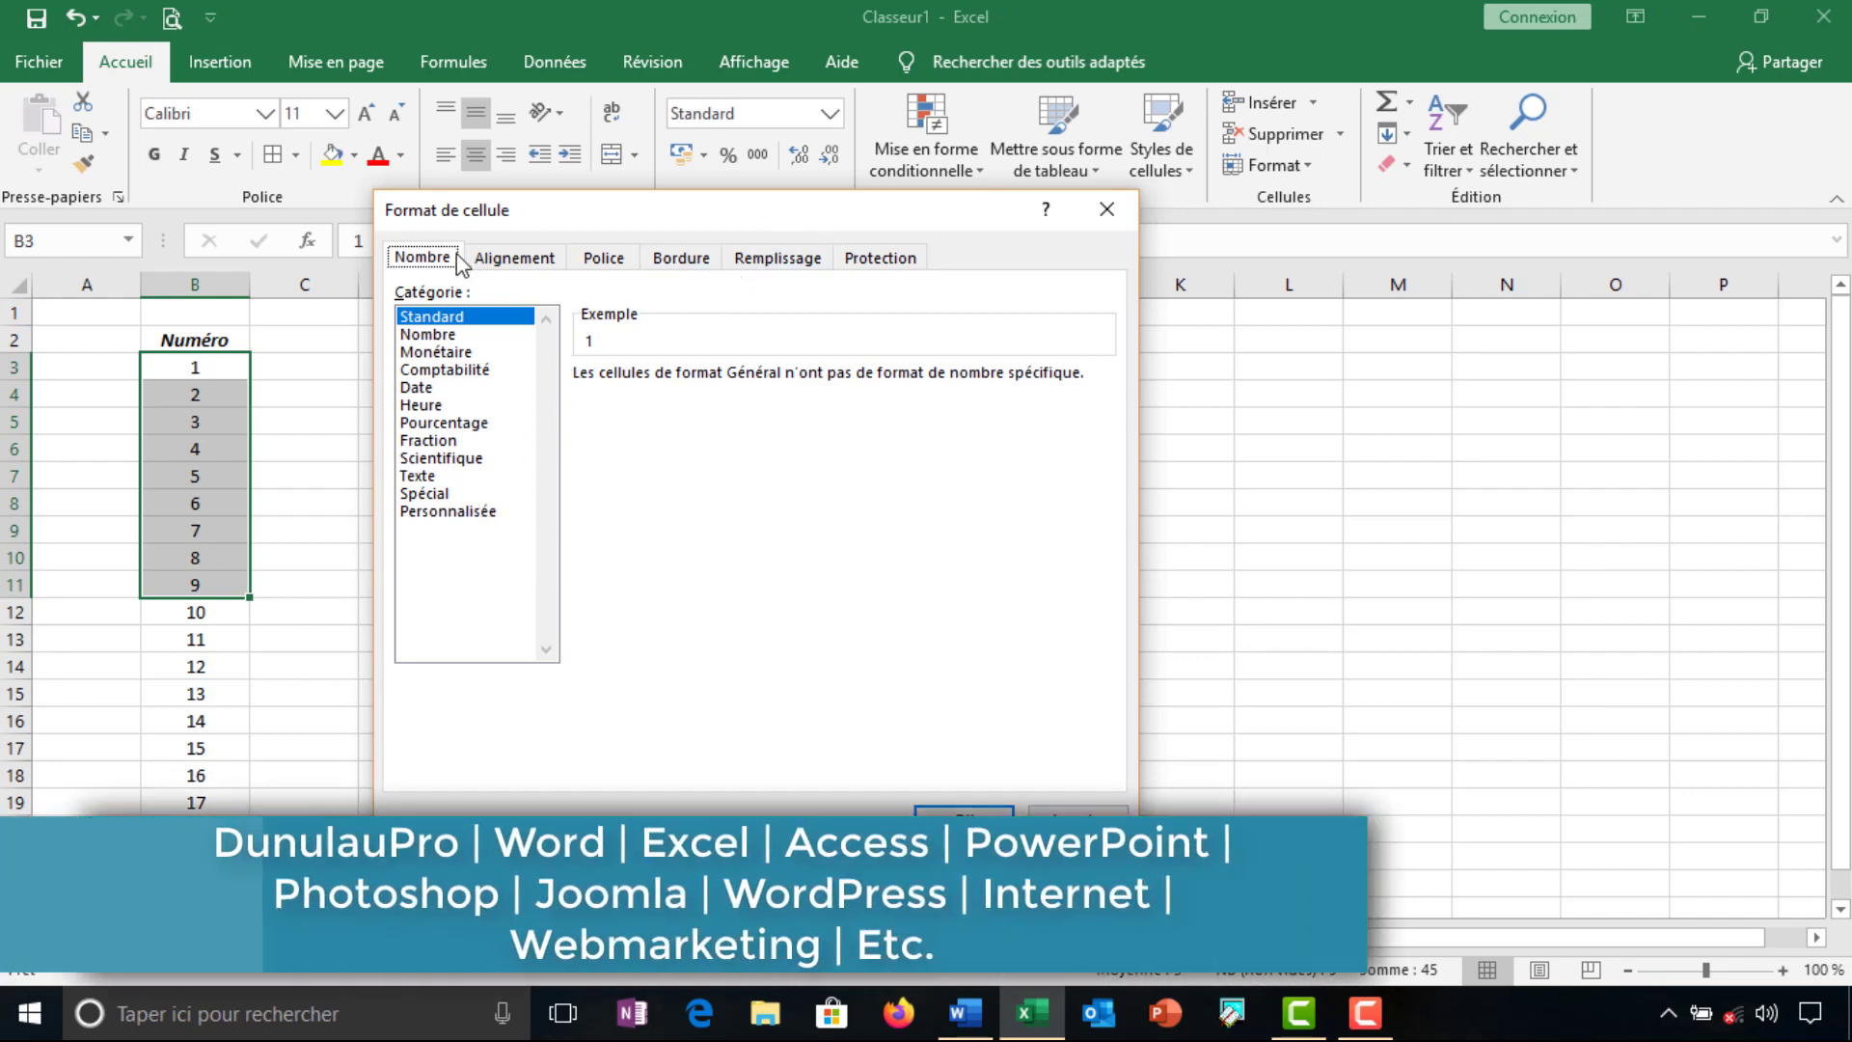
# Choose the Personnalisée category on the Nombre tab
pyautogui.click(440, 514)
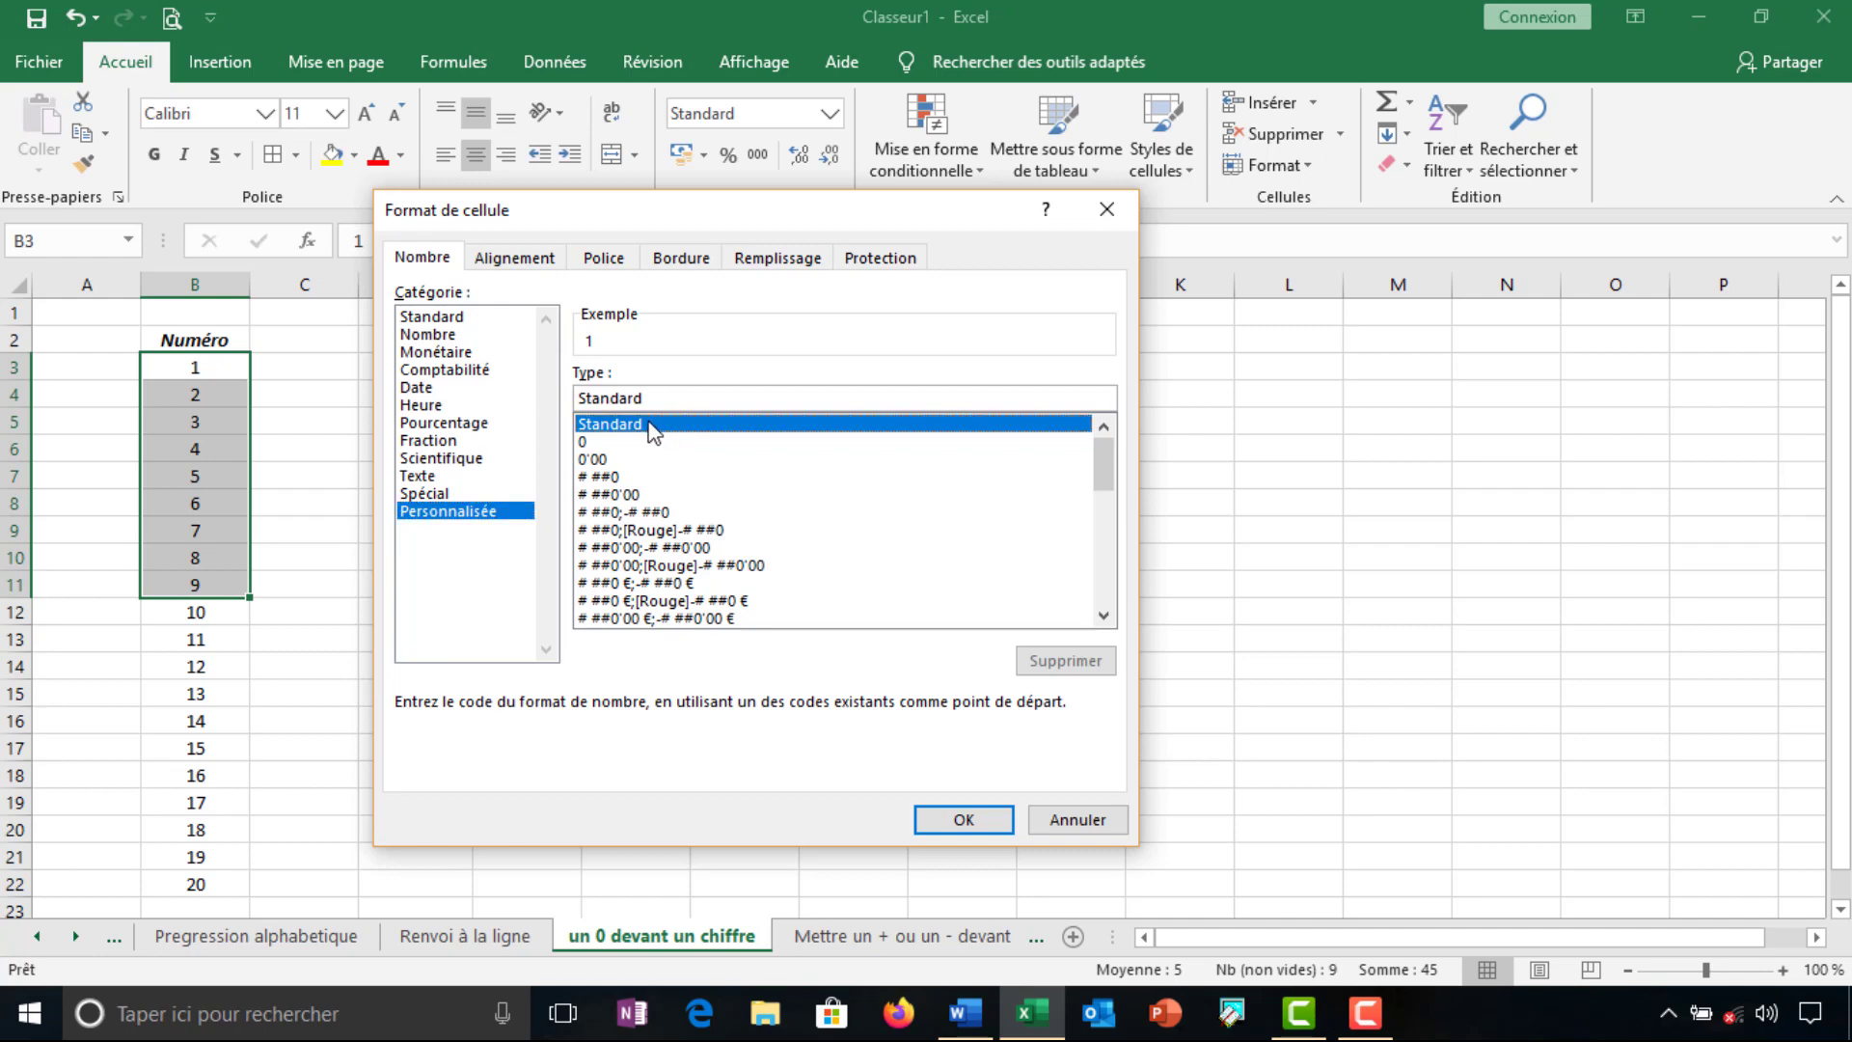
# Replace the Standard type code with 0# and apply it so 1–9 show as 01–09
pyautogui.click(652, 399)
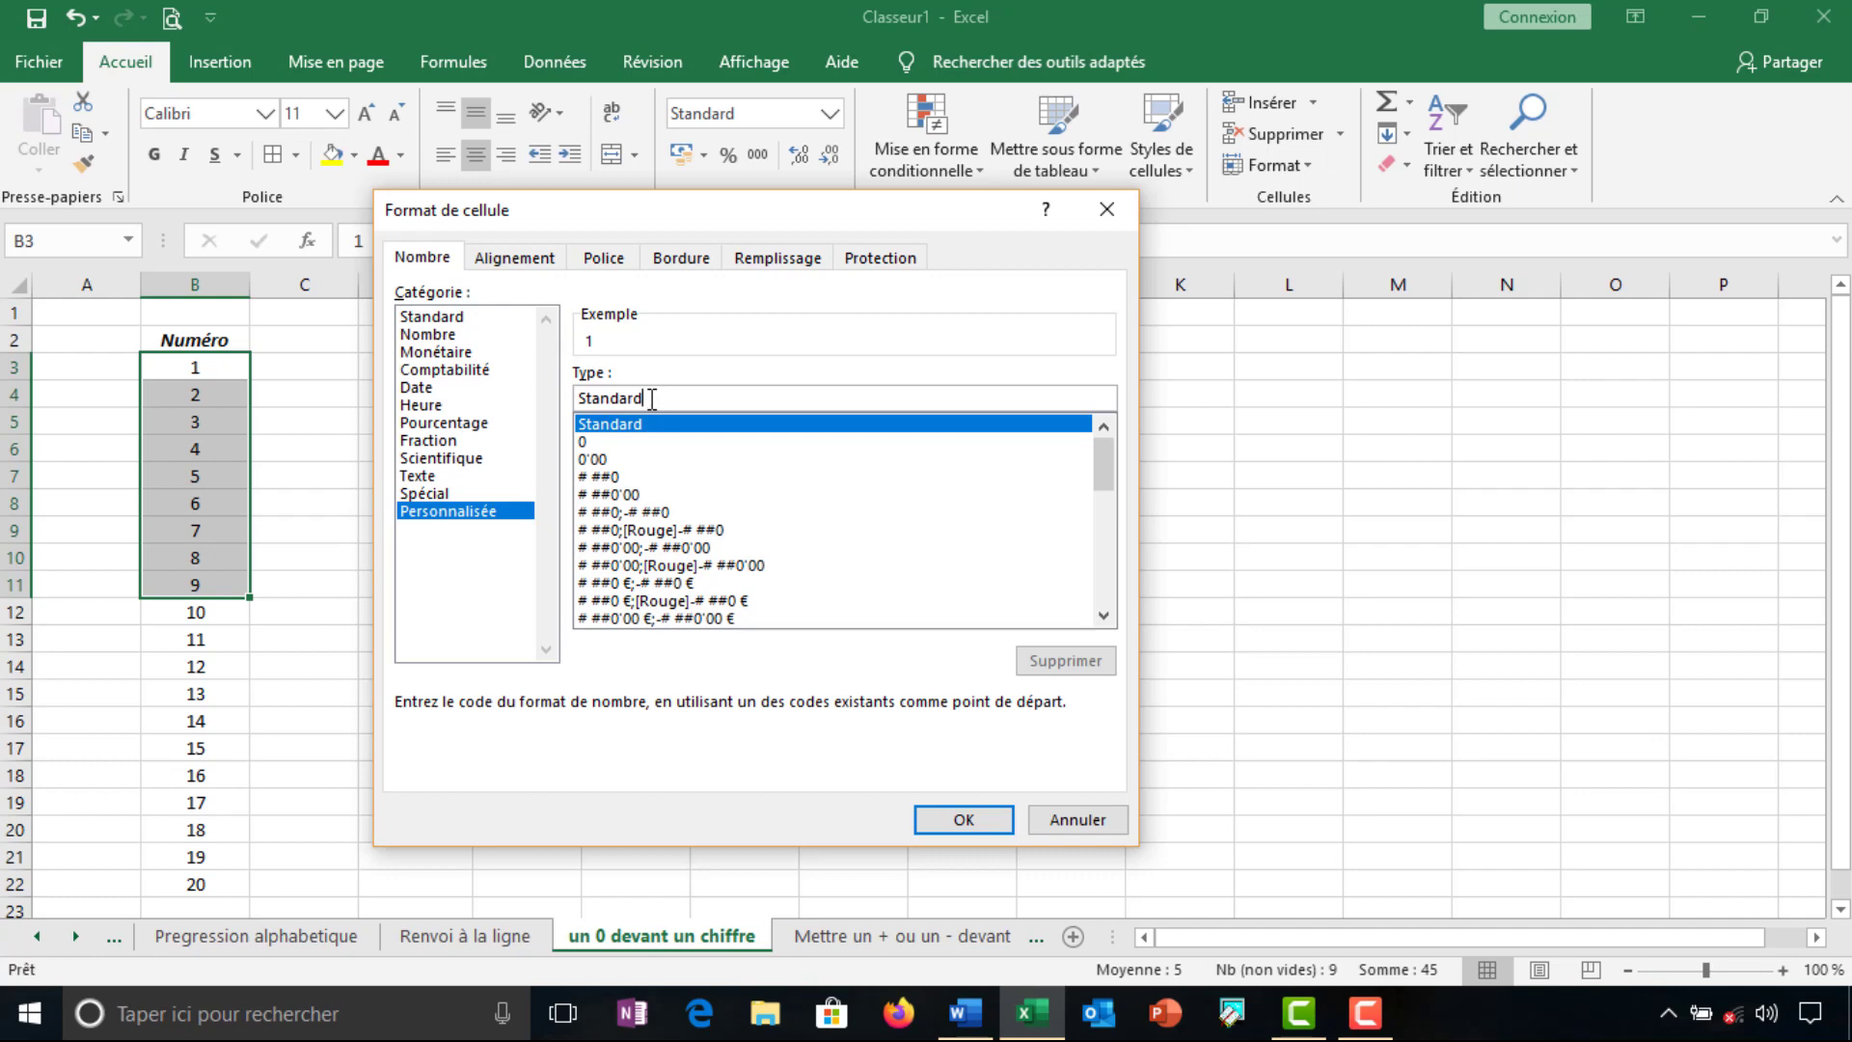
pyautogui.press('BackSpace')
pyautogui.press('BackSpace')
pyautogui.press('BackSpace')
pyautogui.press('BackSpace')
pyautogui.press('BackSpace')
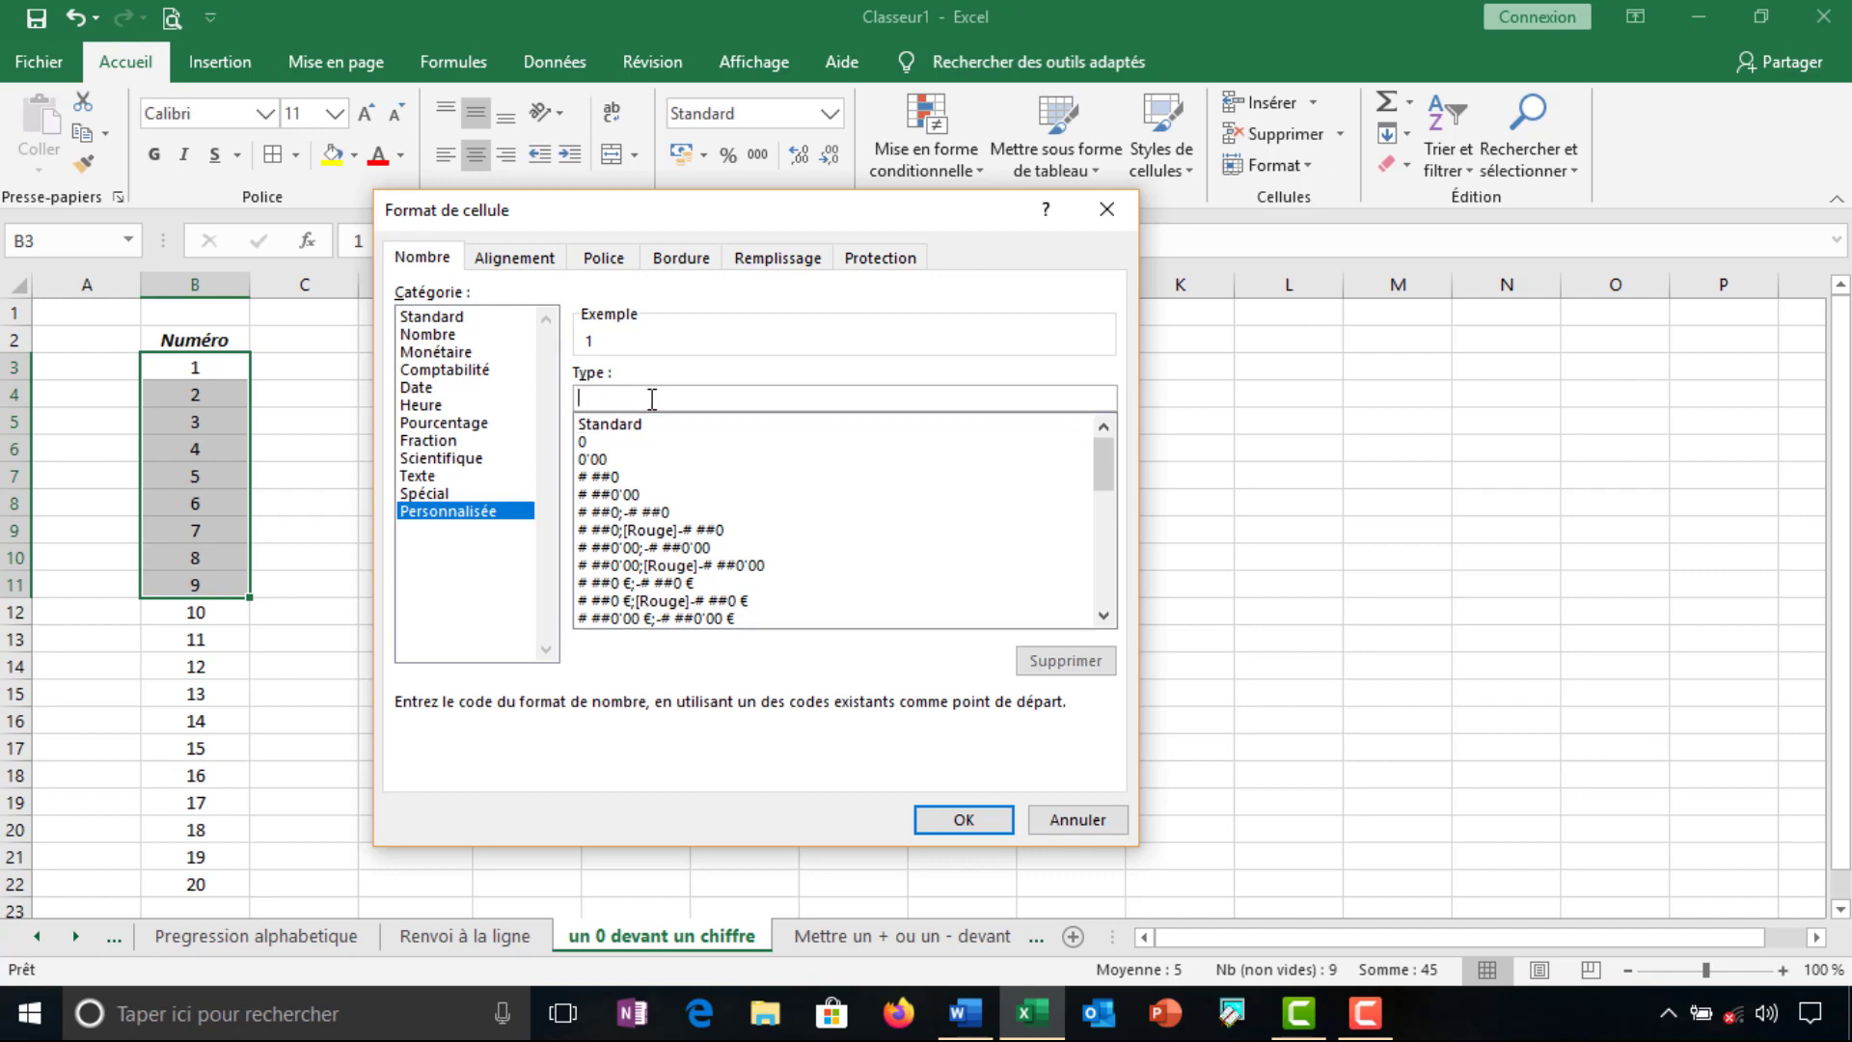
pyautogui.write('0')
pyautogui.write('#')
pyautogui.click(950, 820)
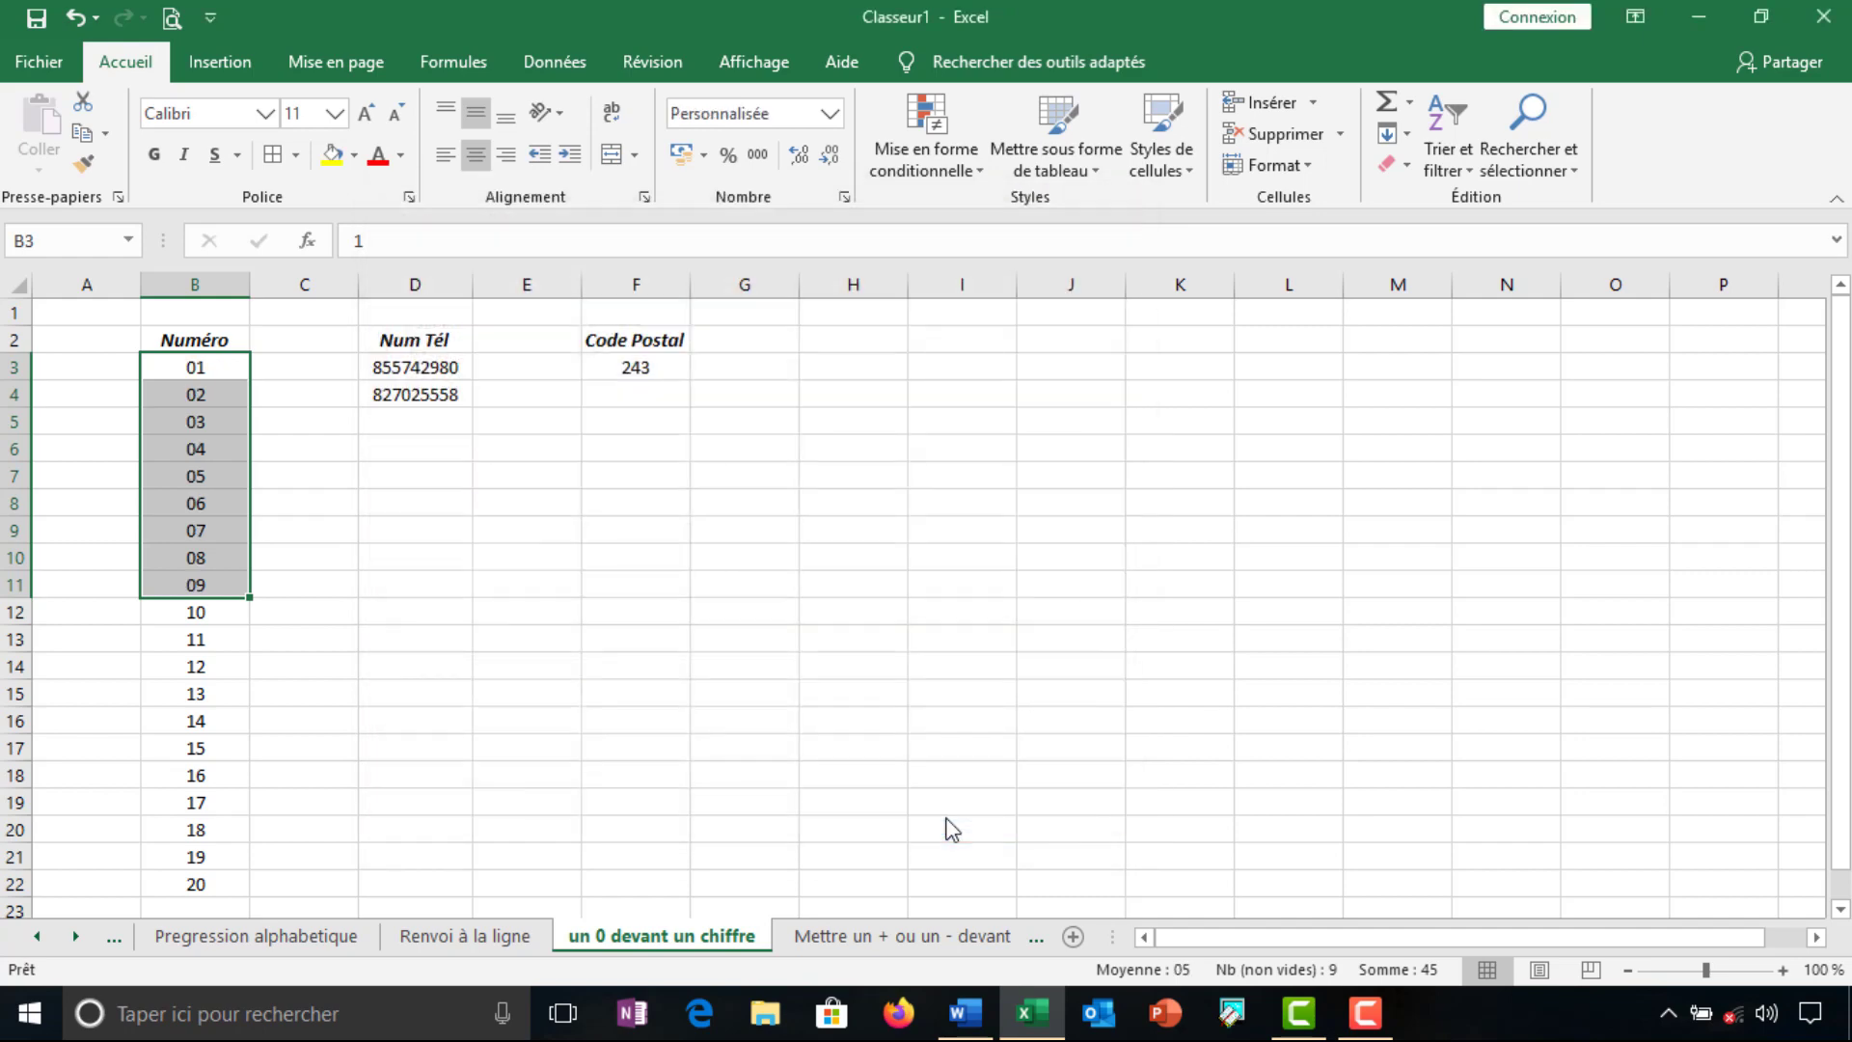
# Check that B3, B4, B7 and B9 still store plain values like 2 and 7
pyautogui.click(752, 617)
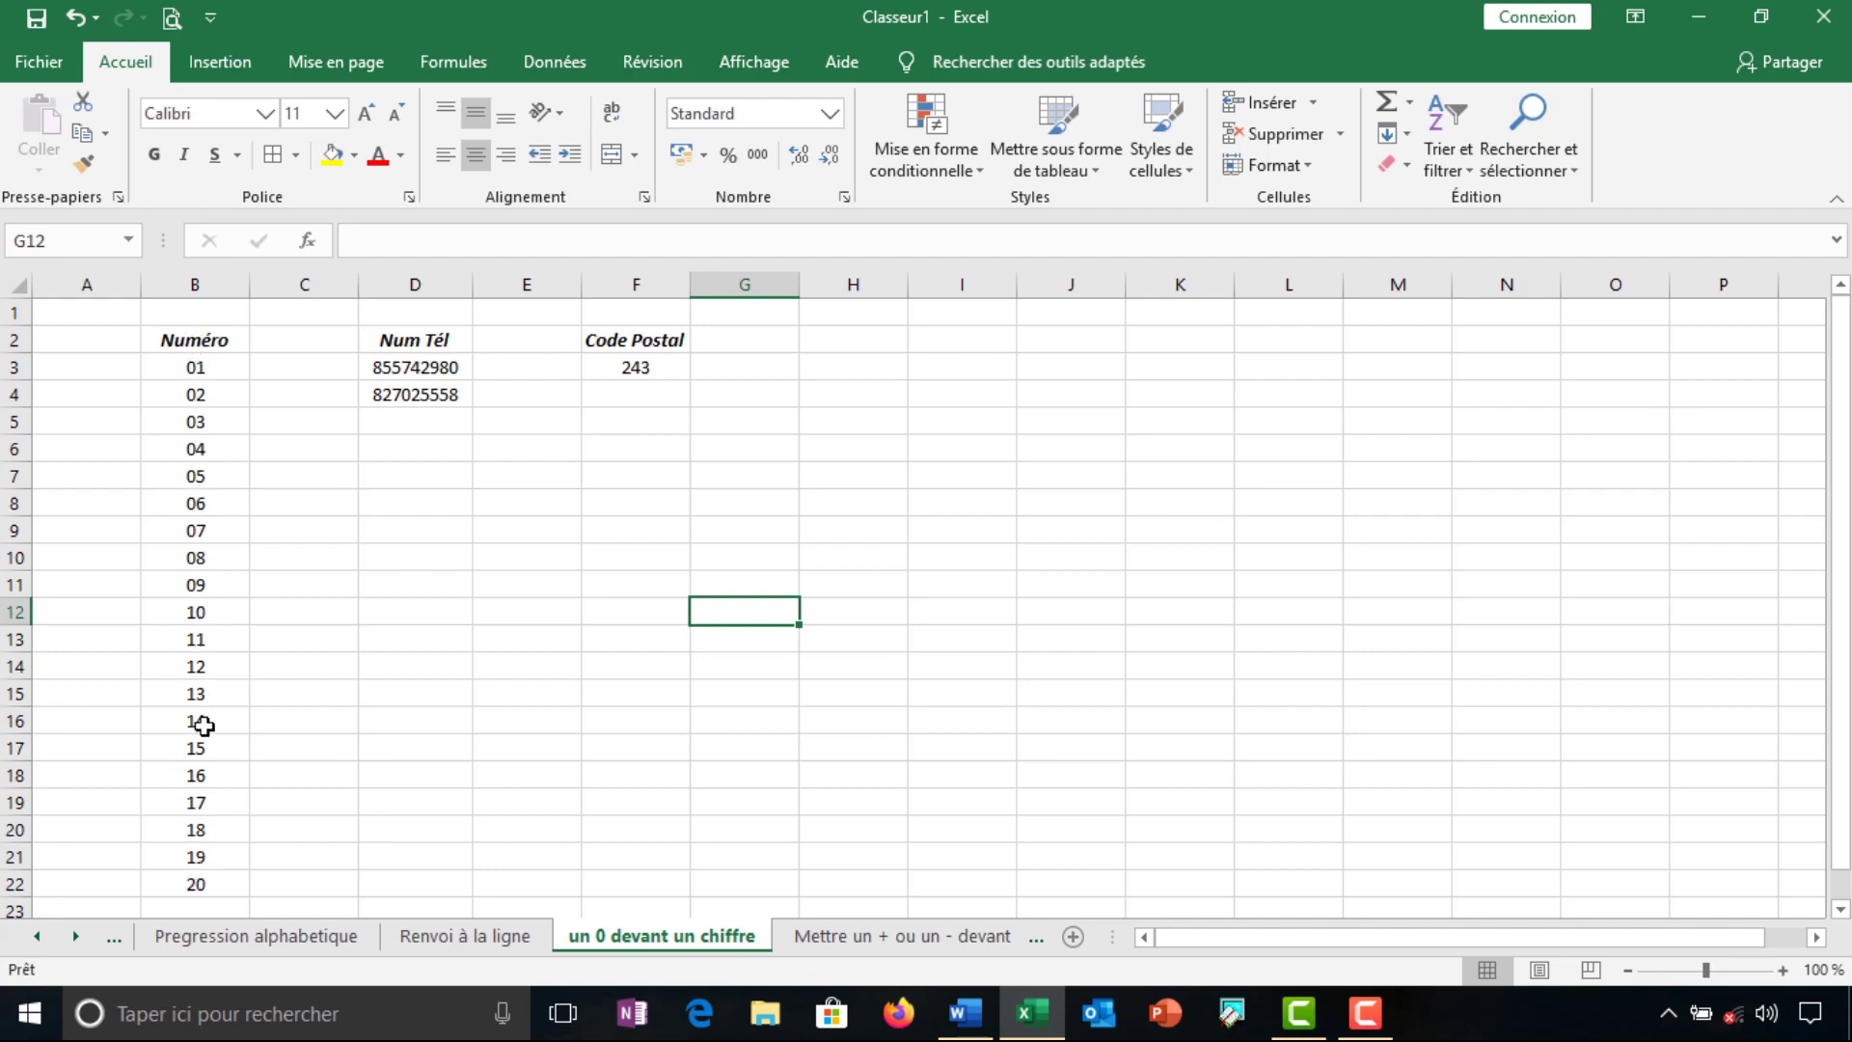
pyautogui.click(194, 367)
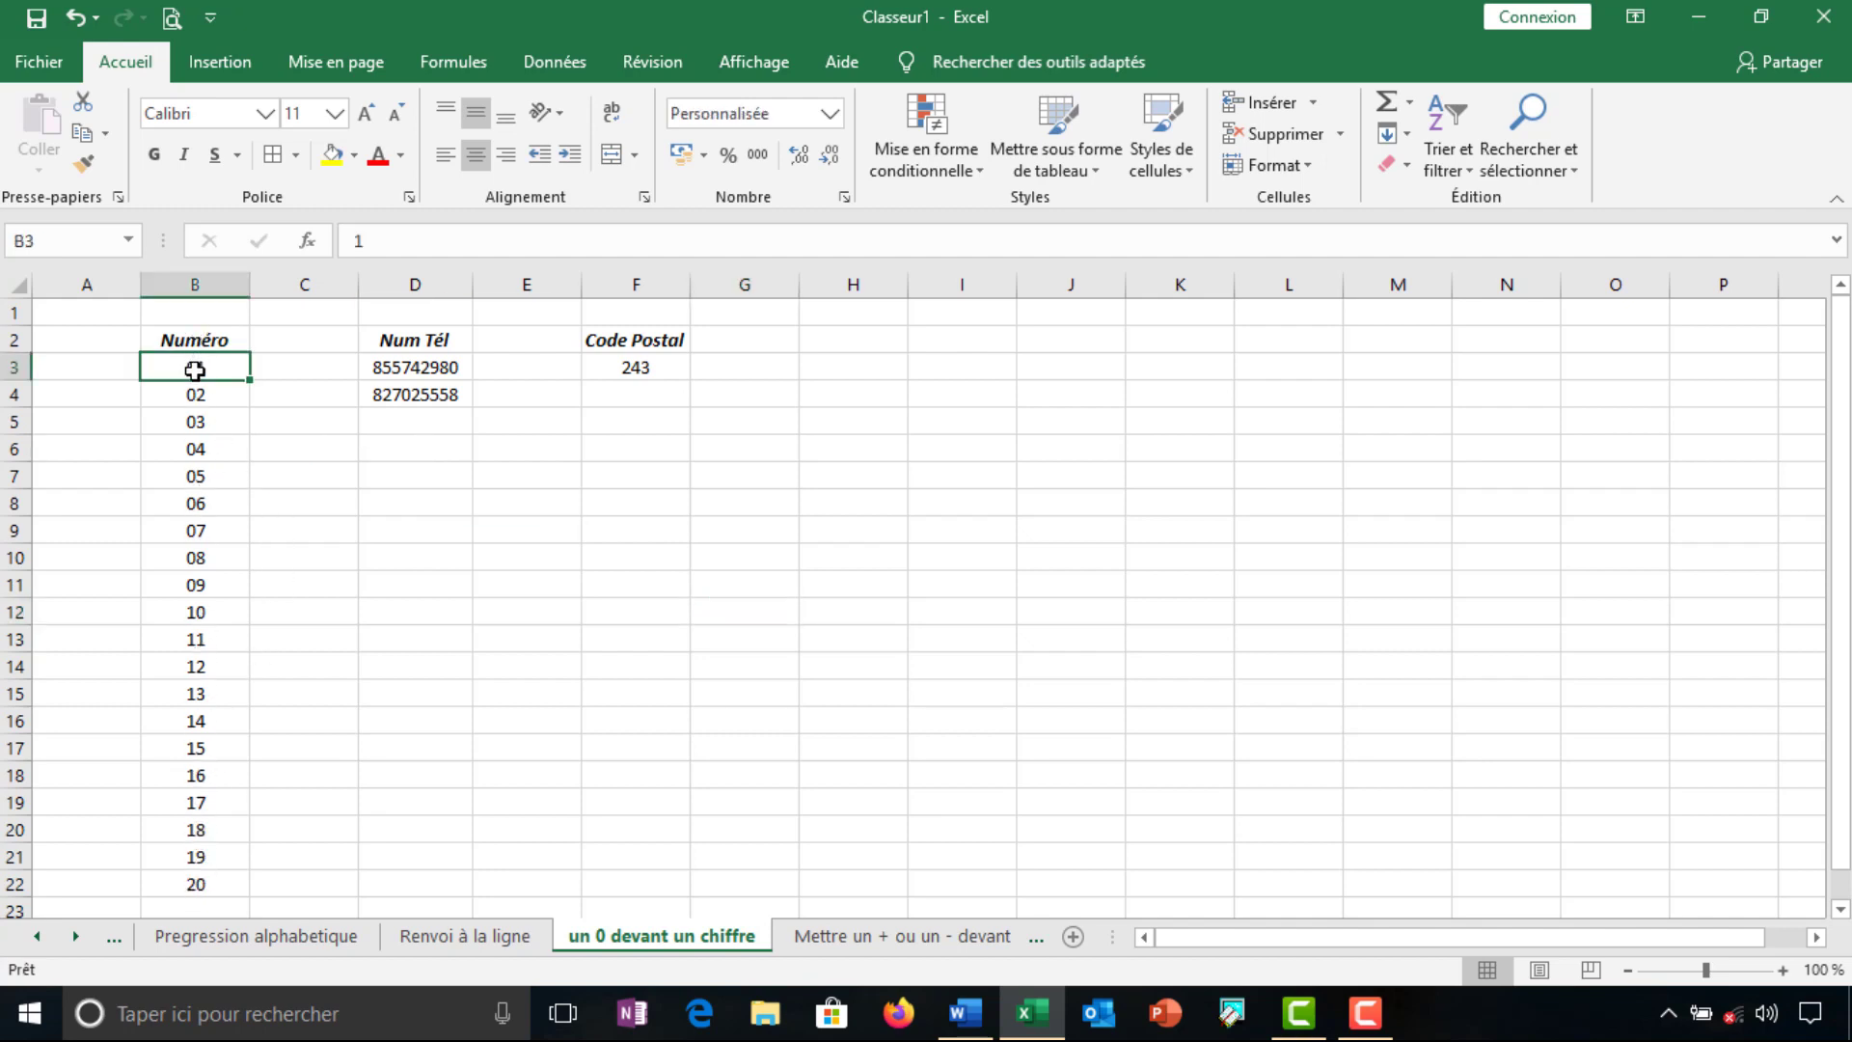
pyautogui.click(200, 394)
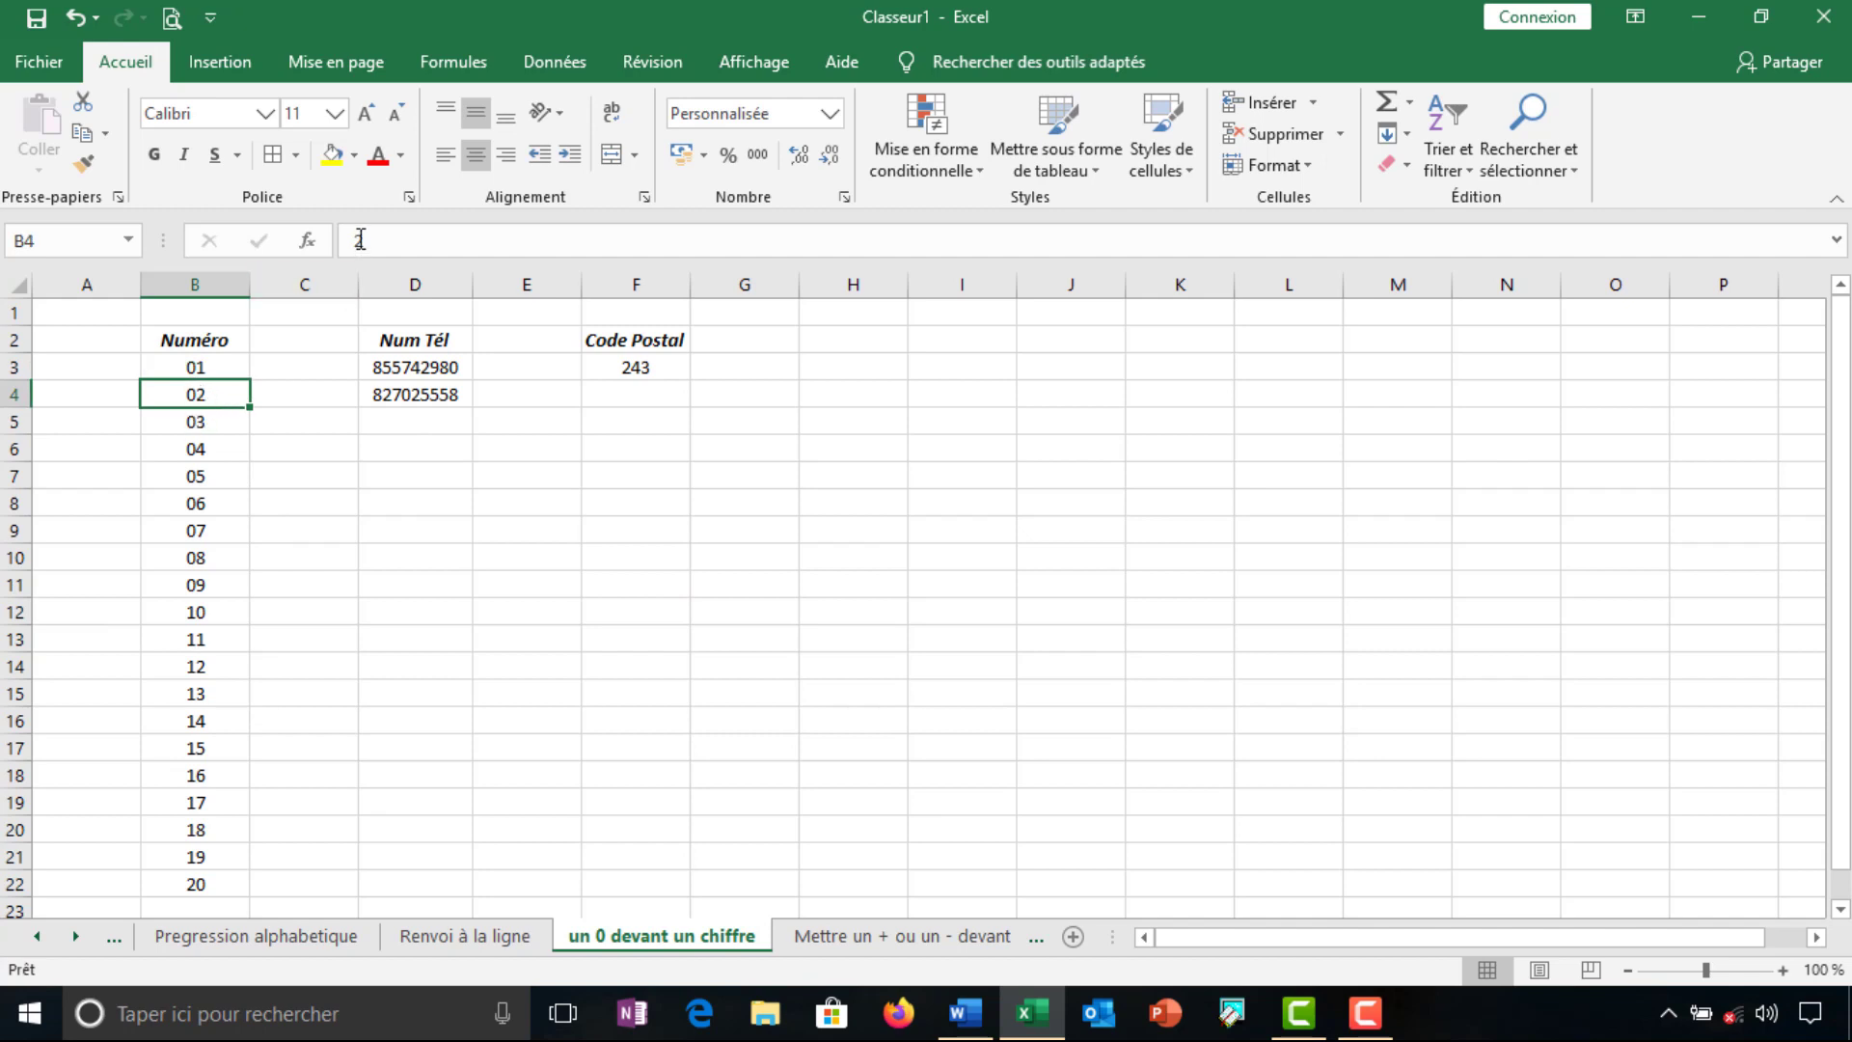
pyautogui.click(206, 483)
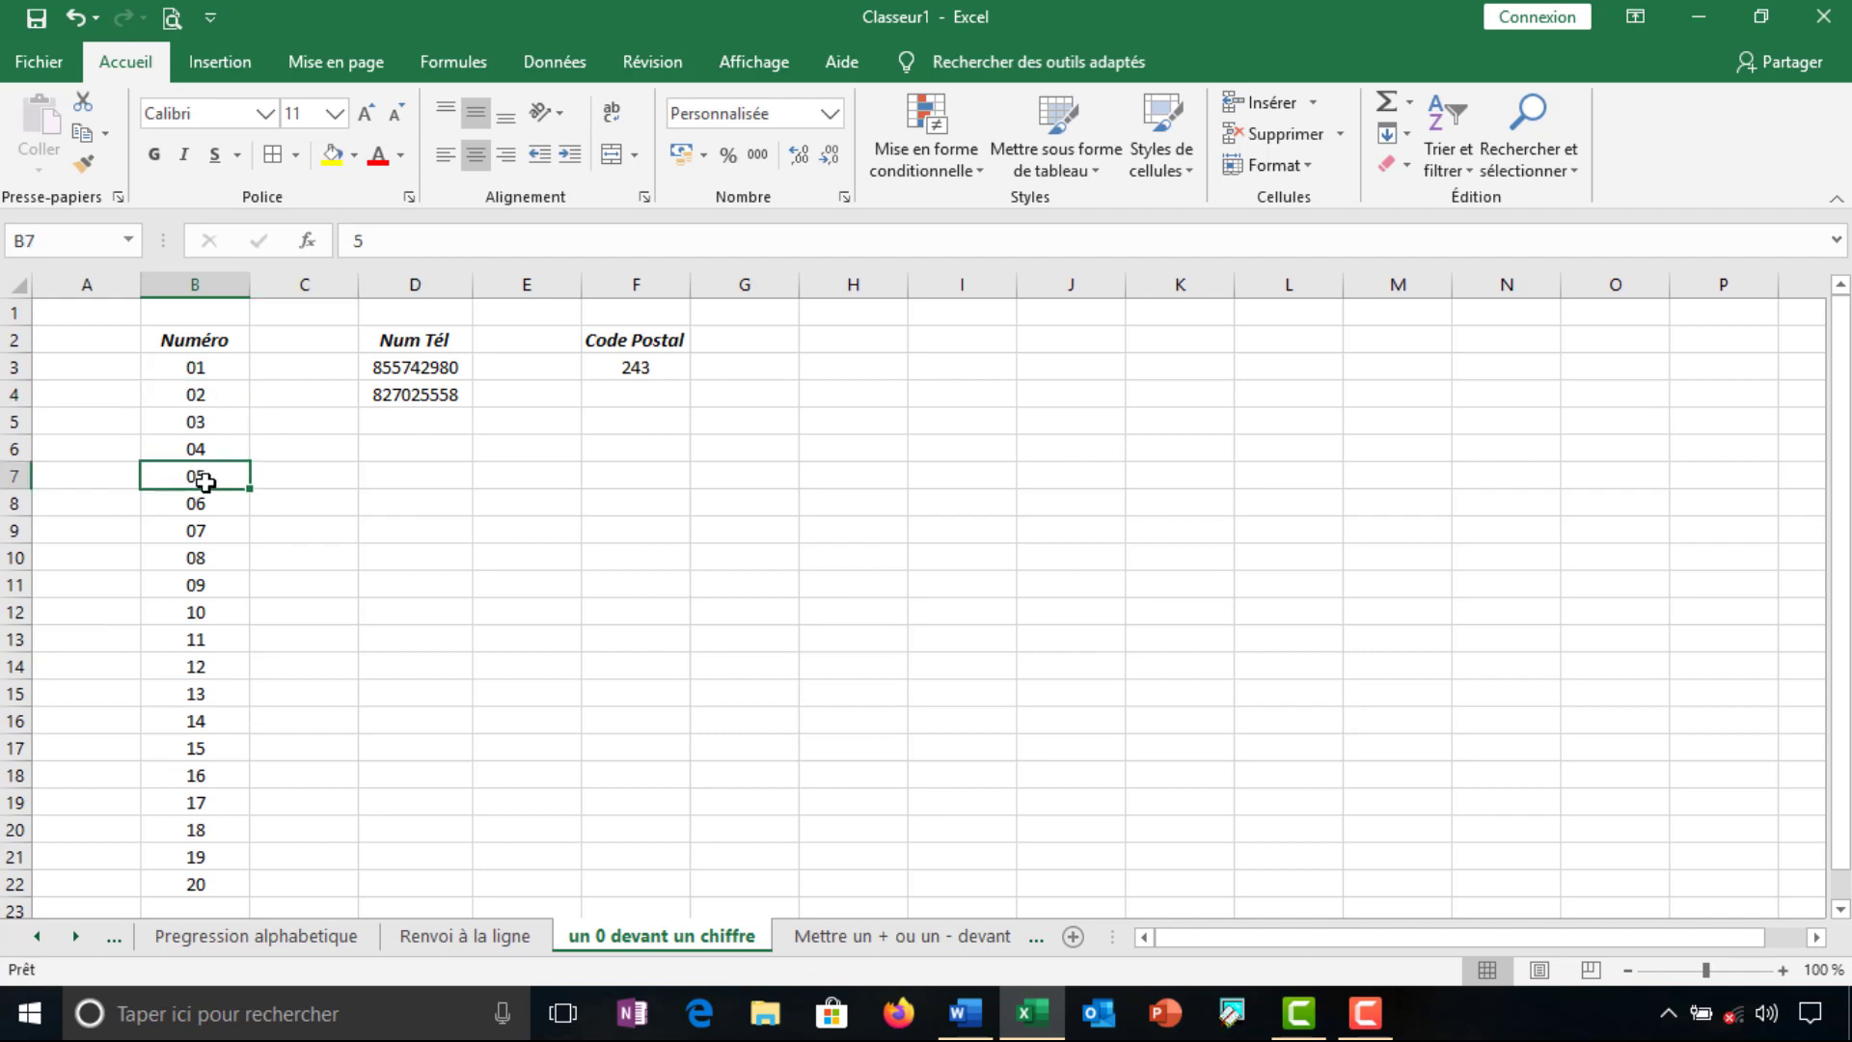
pyautogui.click(202, 524)
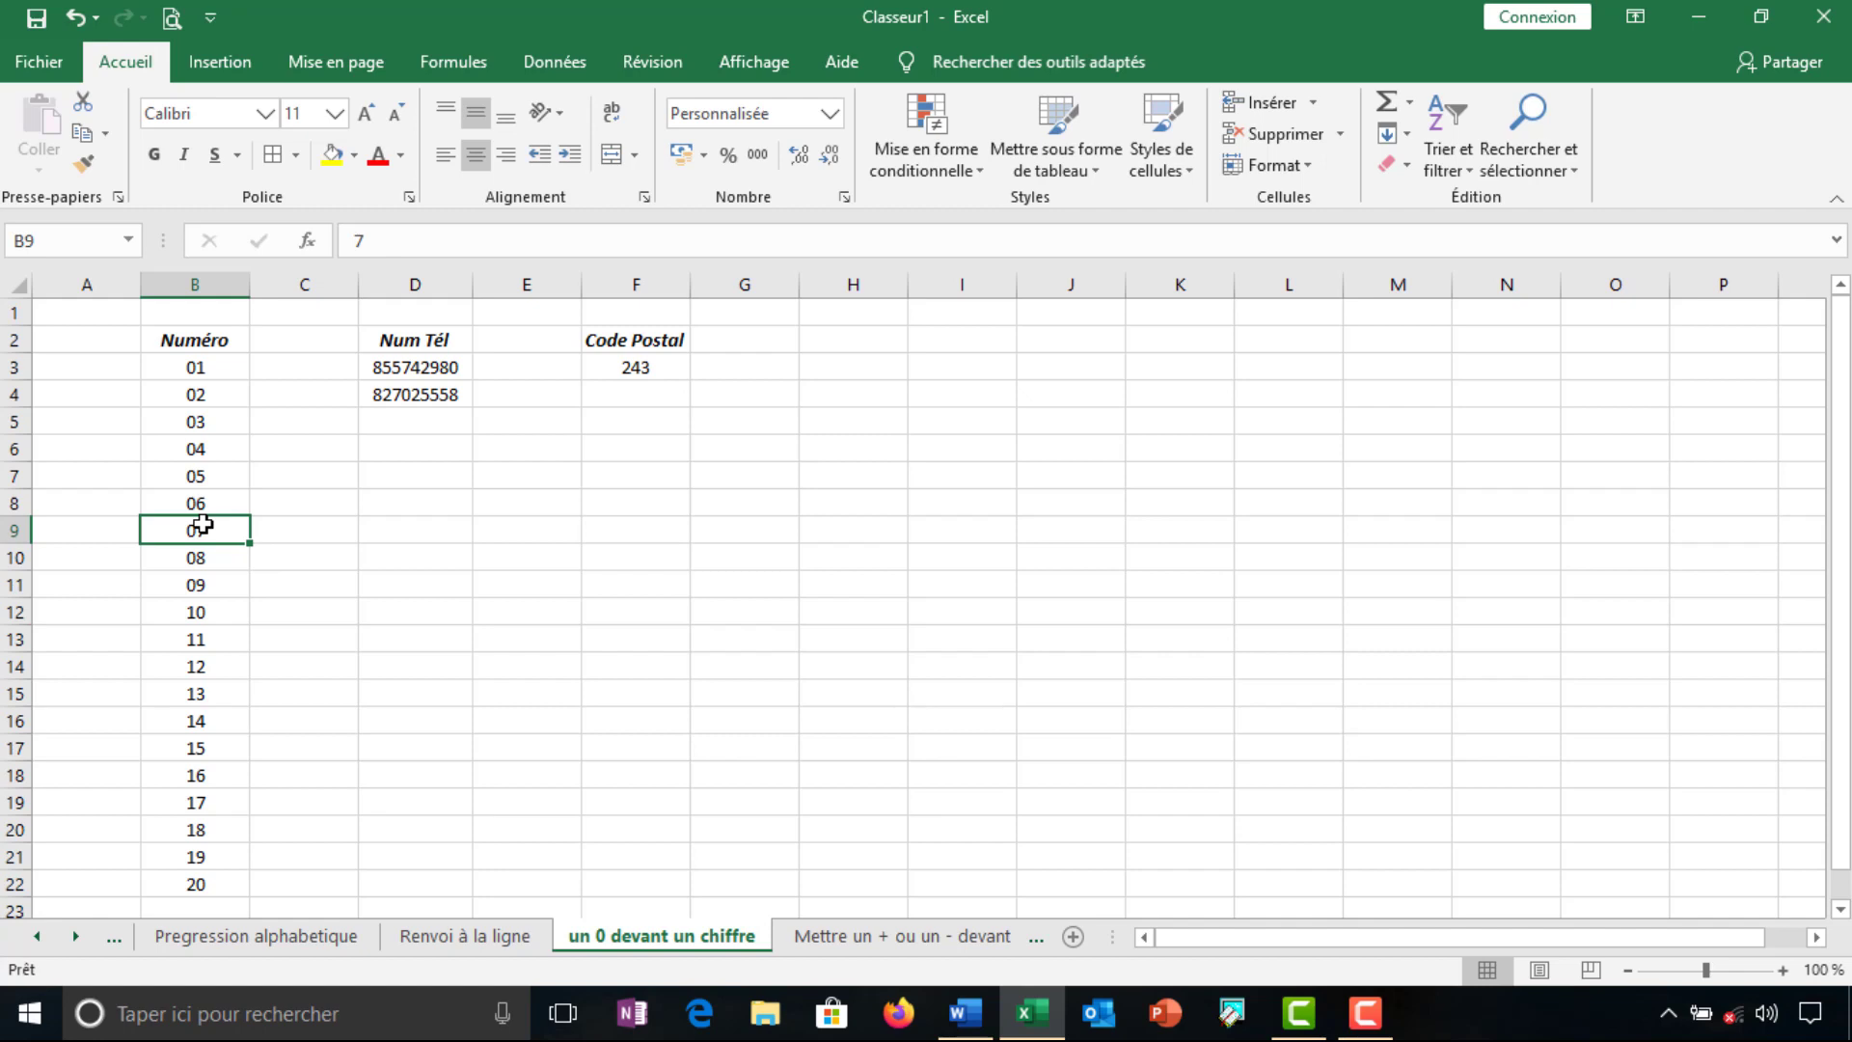
pyautogui.click(636, 476)
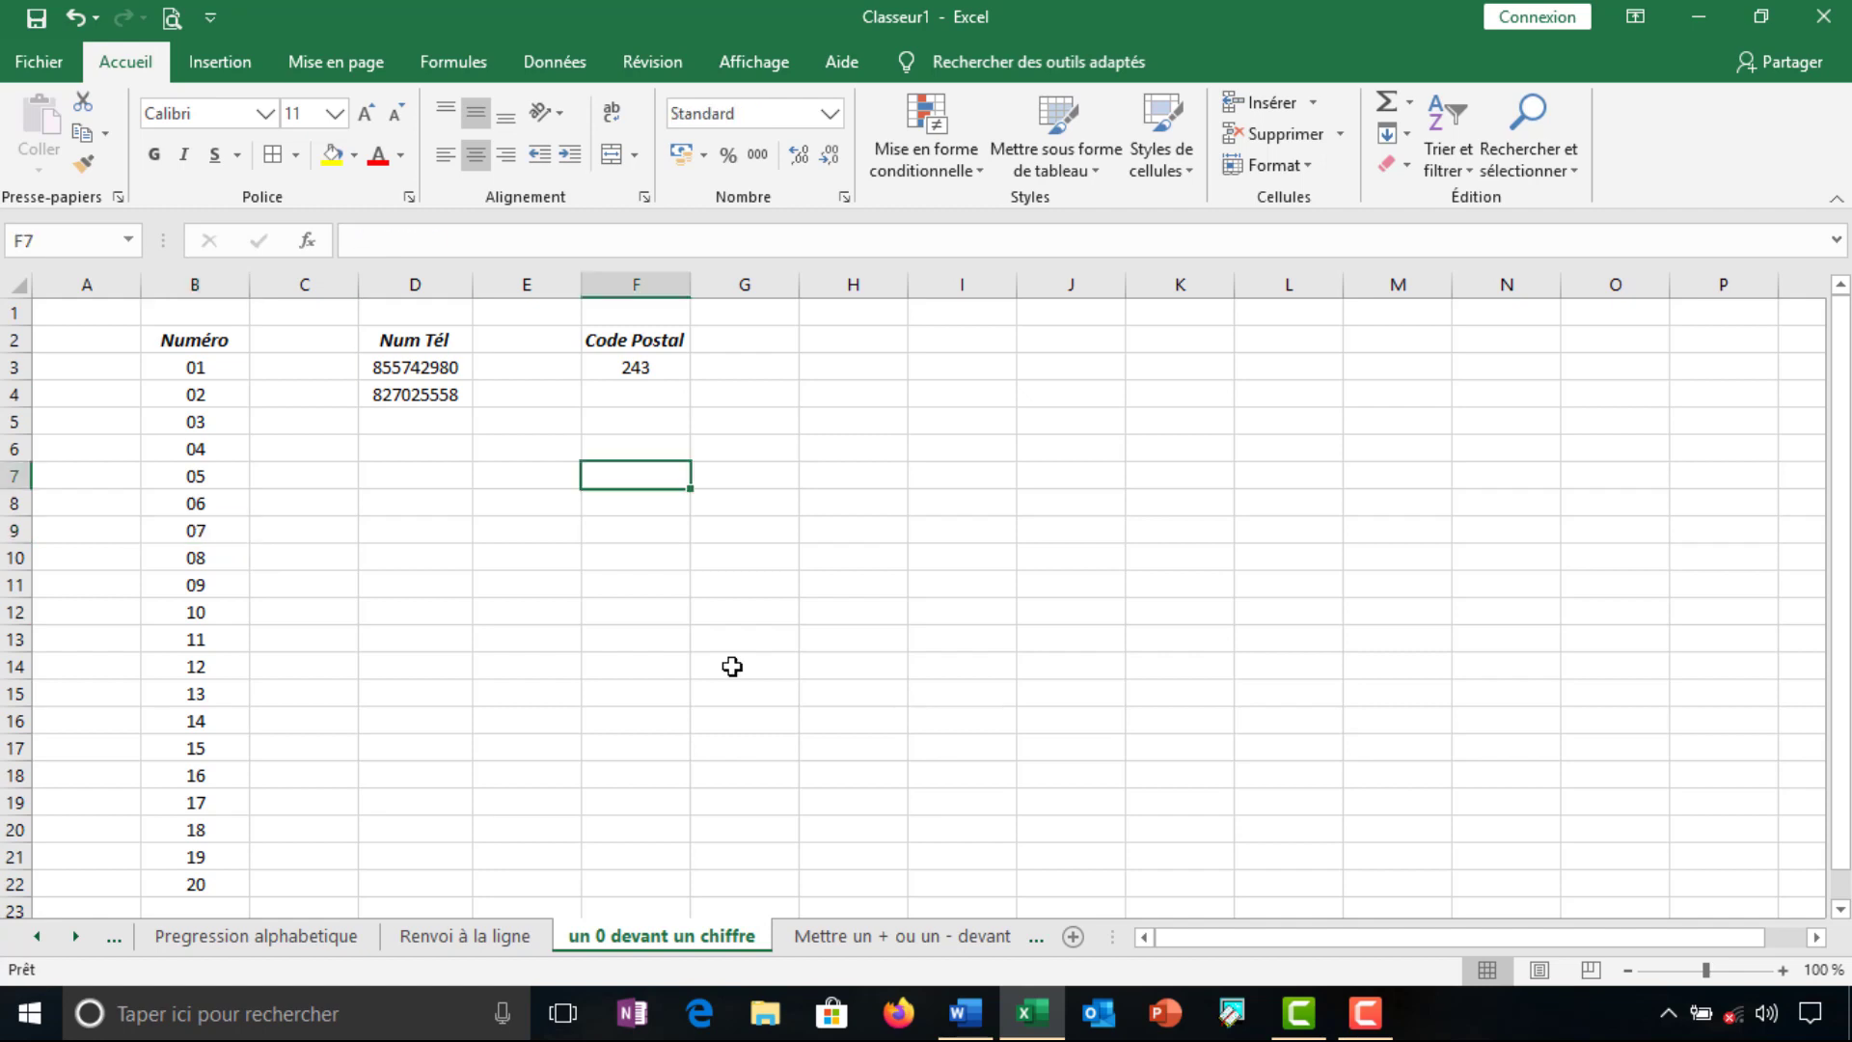
# Compare the phone-number formats in D3 and D4, then select both cells D3:D4
pyautogui.click(405, 368)
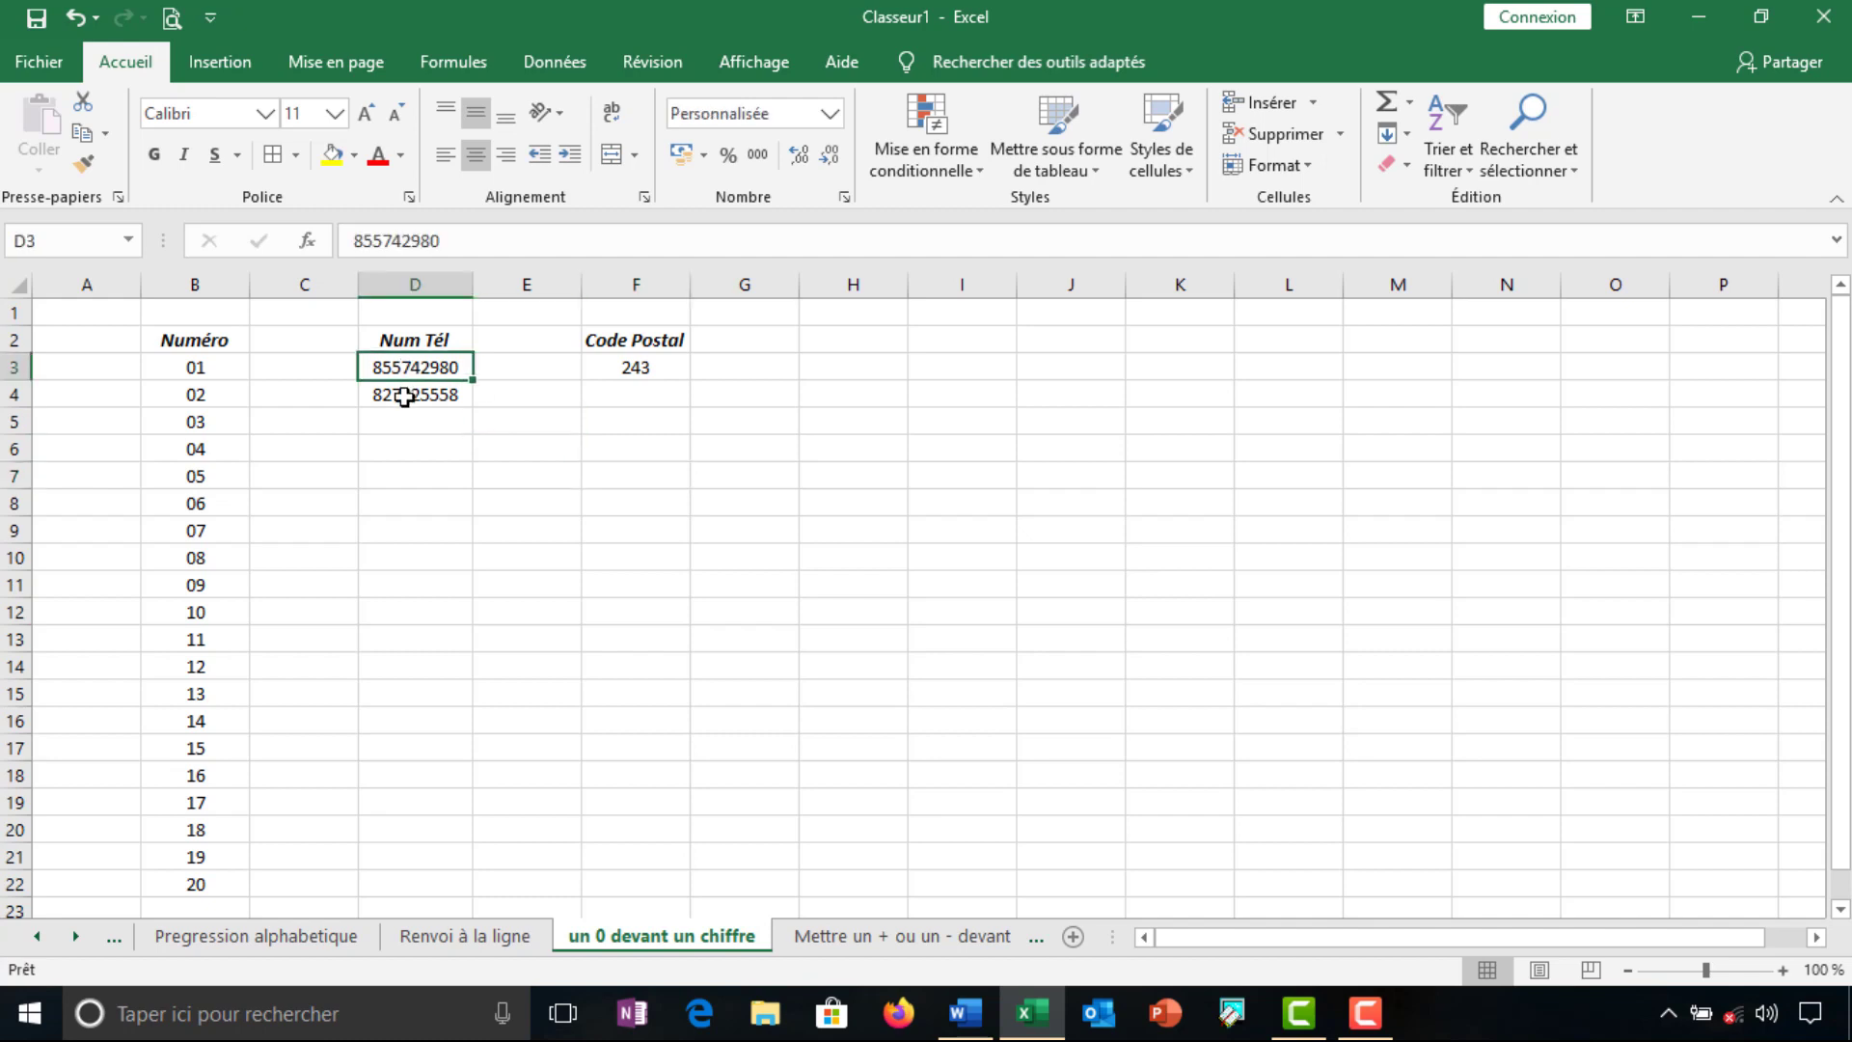
pyautogui.click(403, 393)
pyautogui.click(405, 367)
pyautogui.click(399, 393)
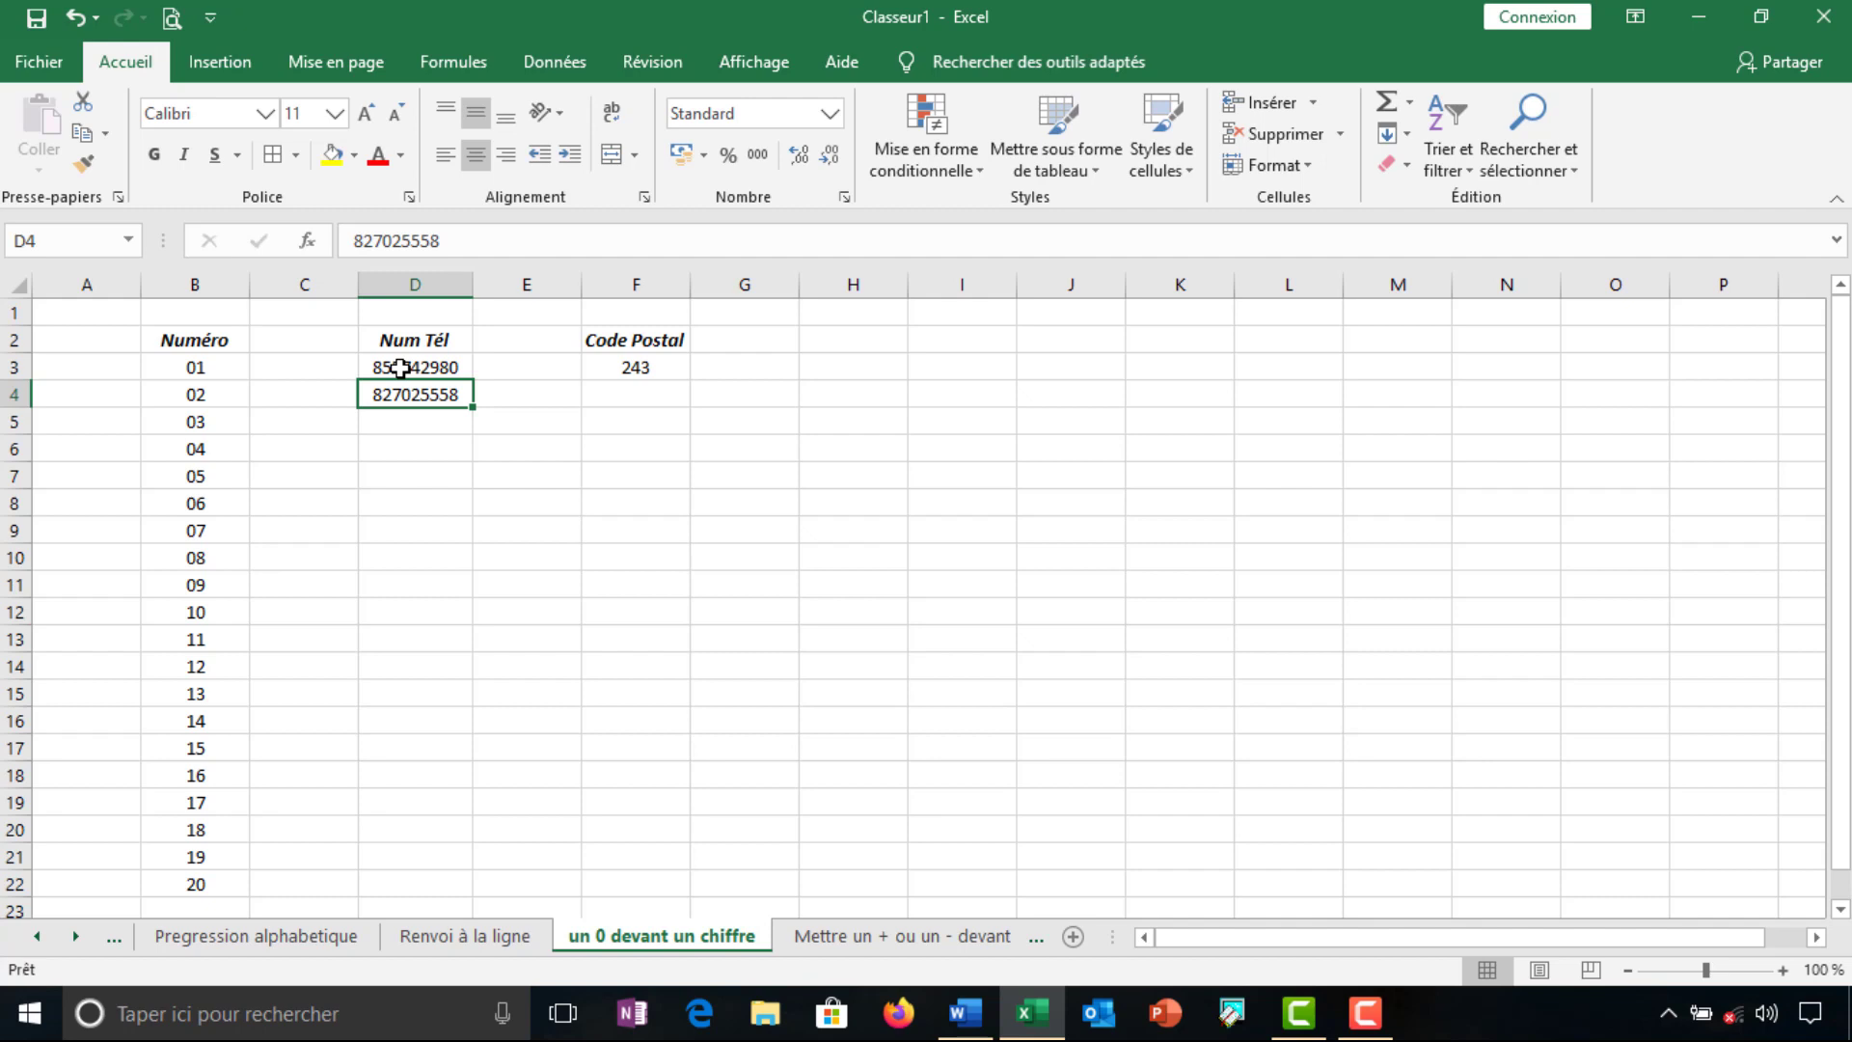
pyautogui.click(401, 367)
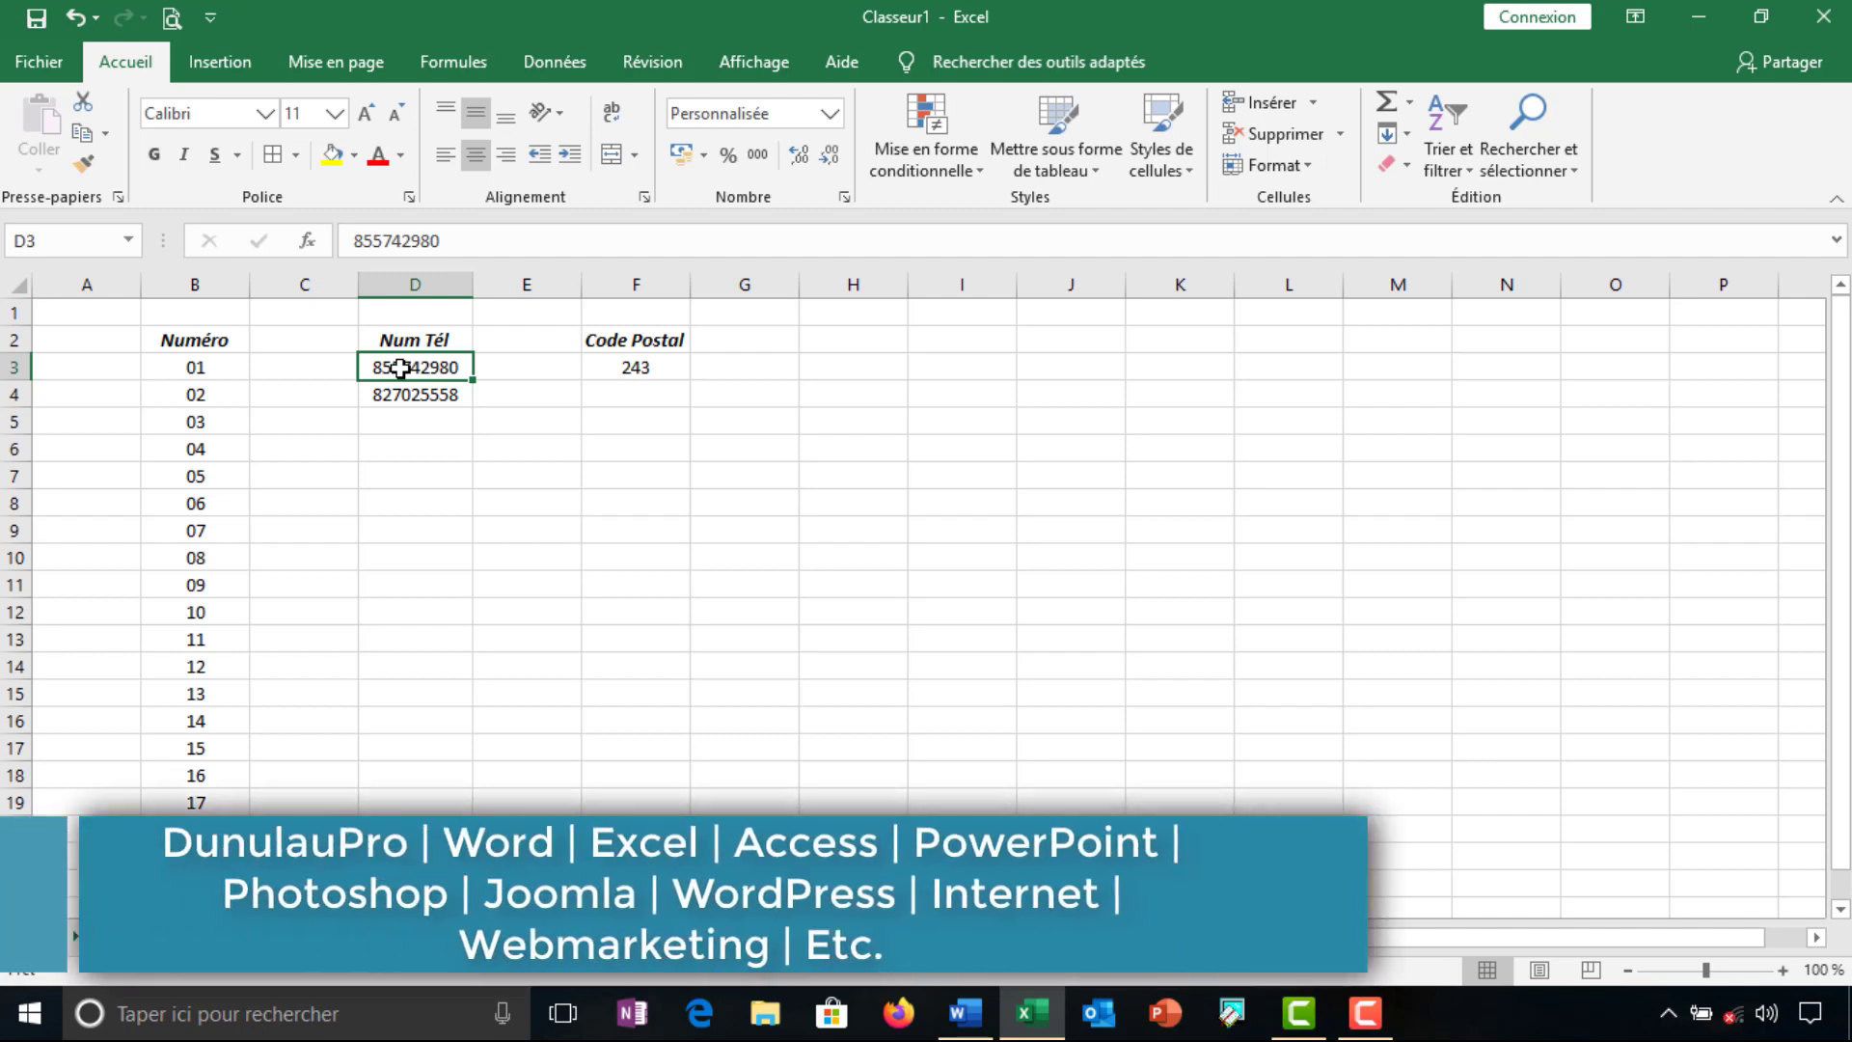
pyautogui.click(400, 395)
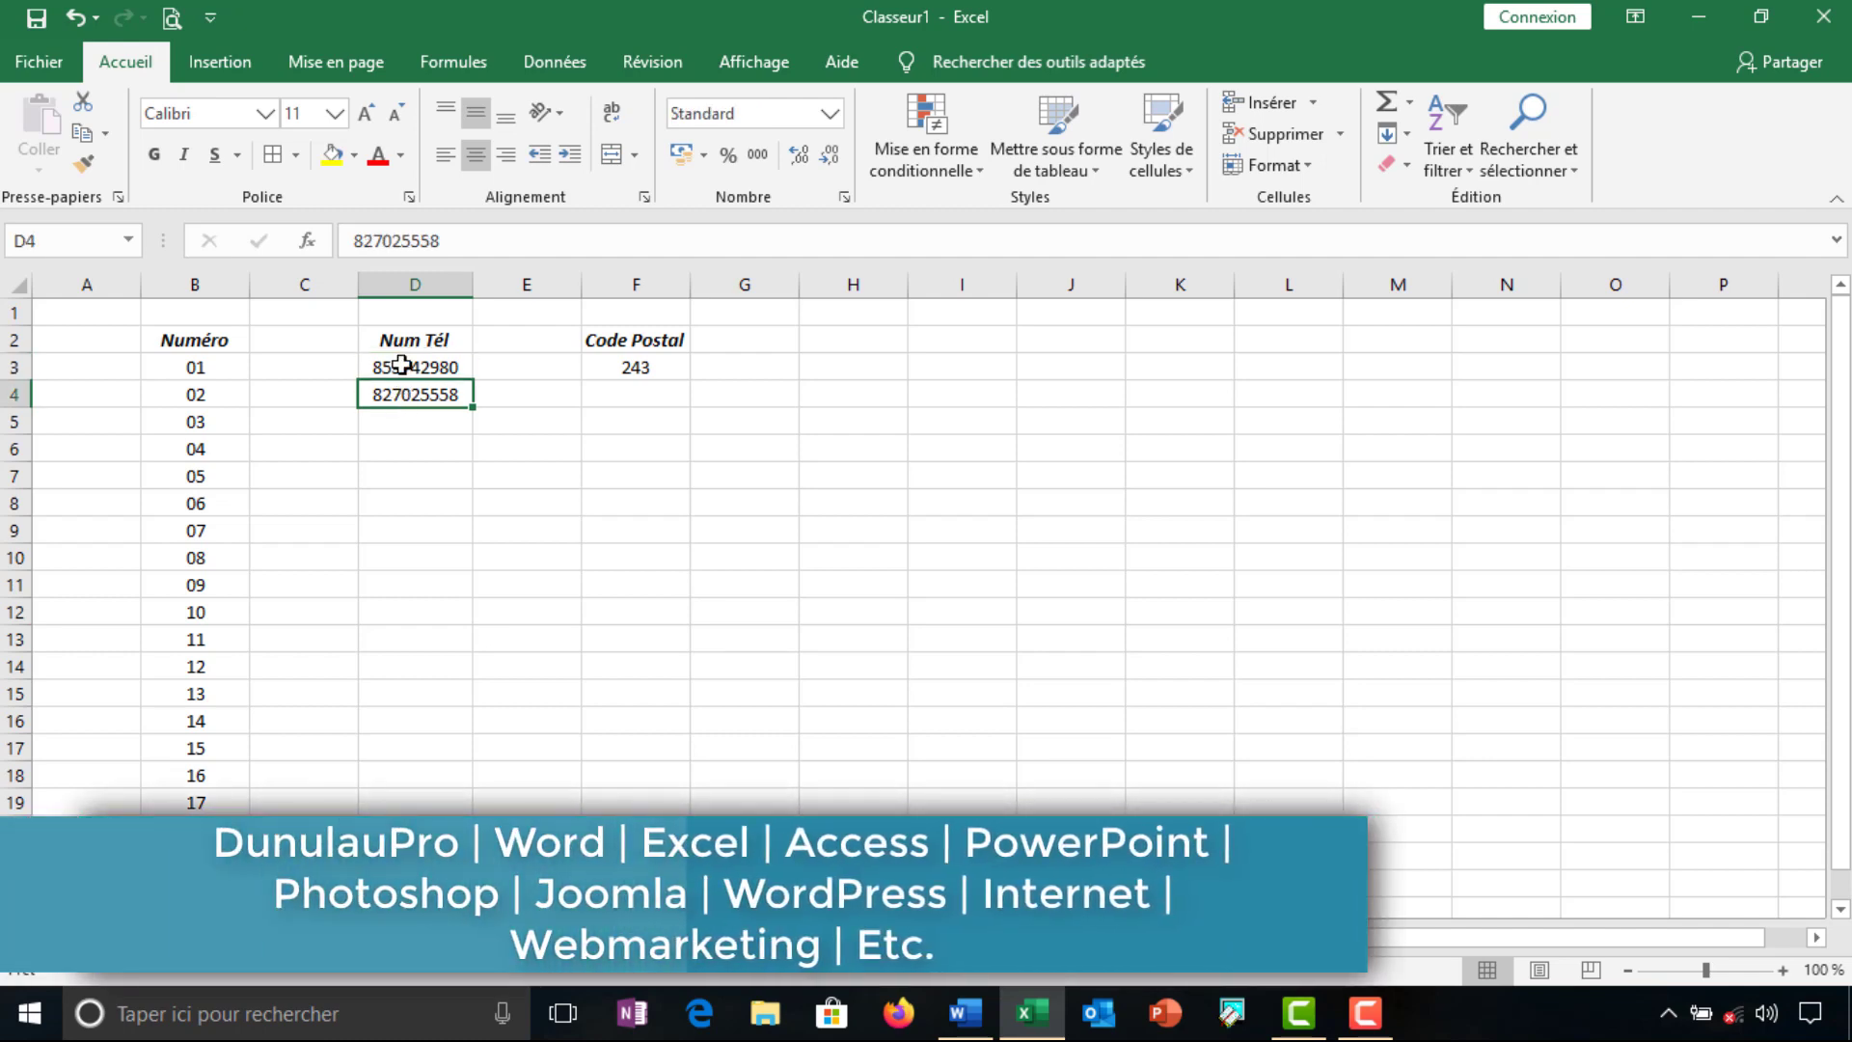
pyautogui.click(401, 365)
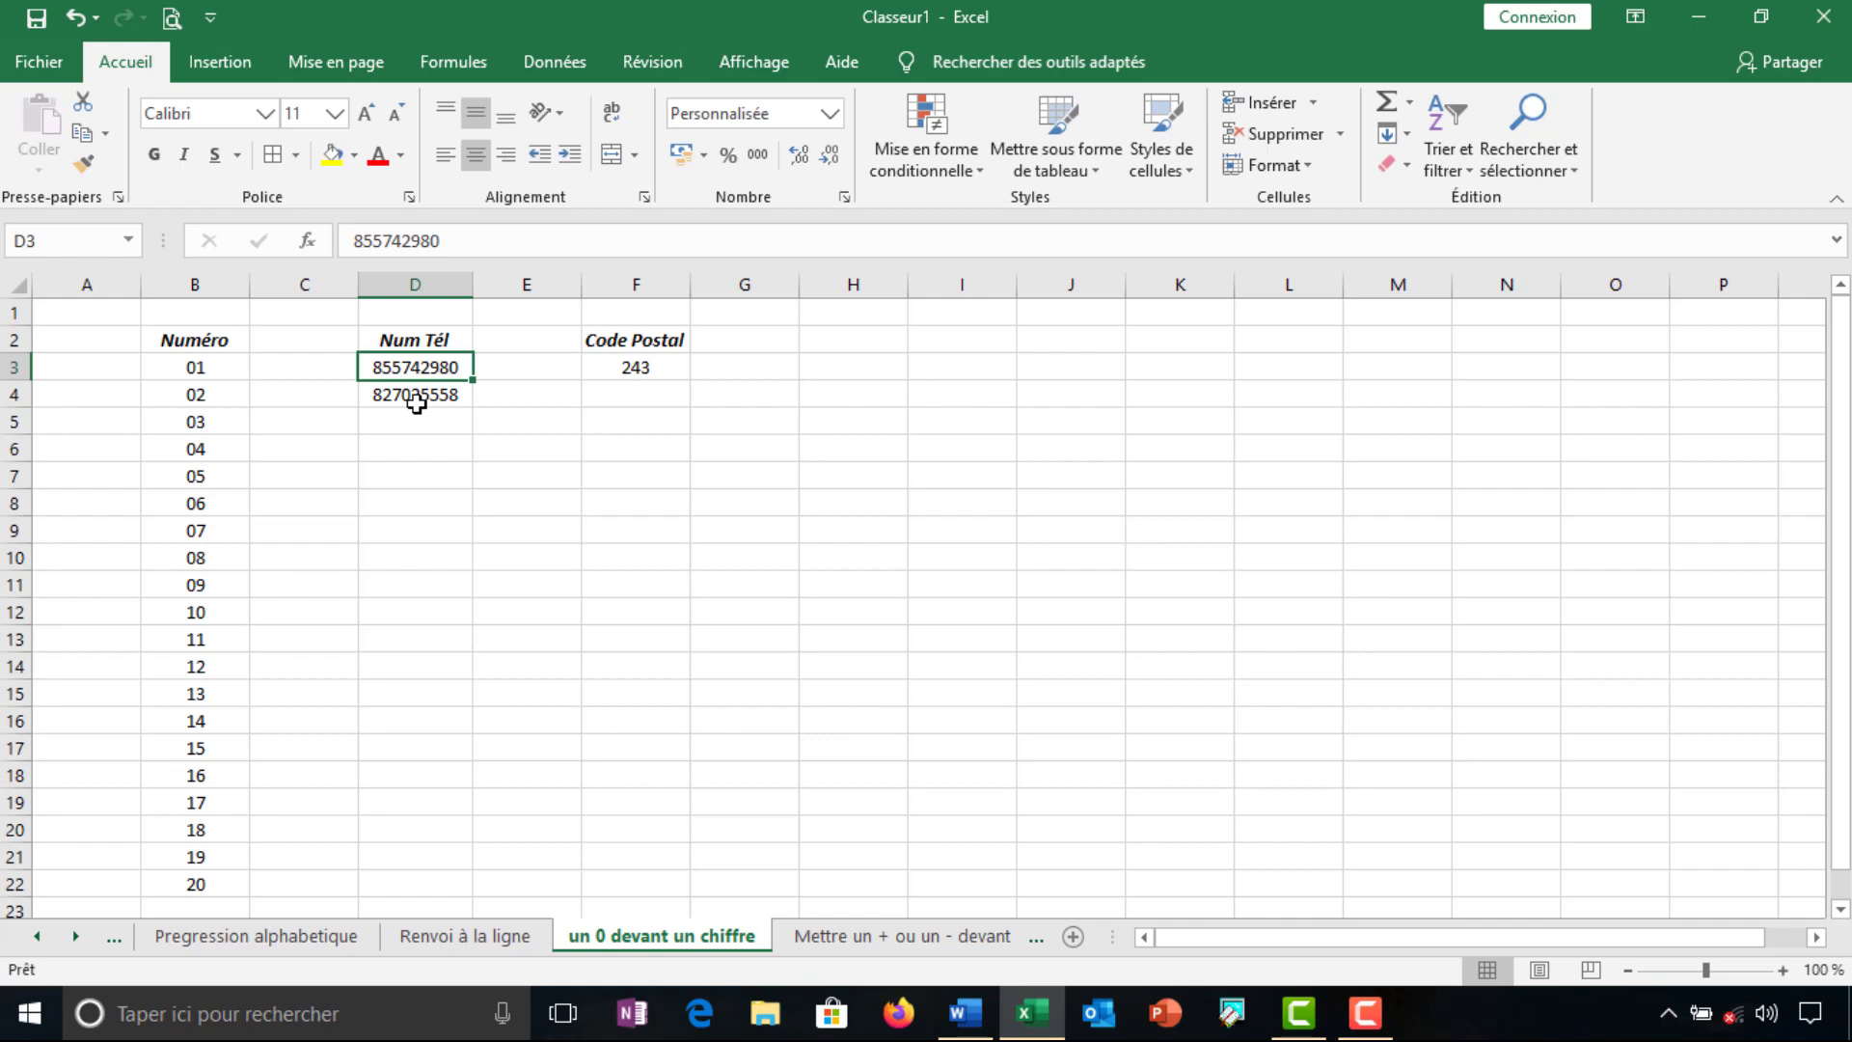
pyautogui.click(414, 400)
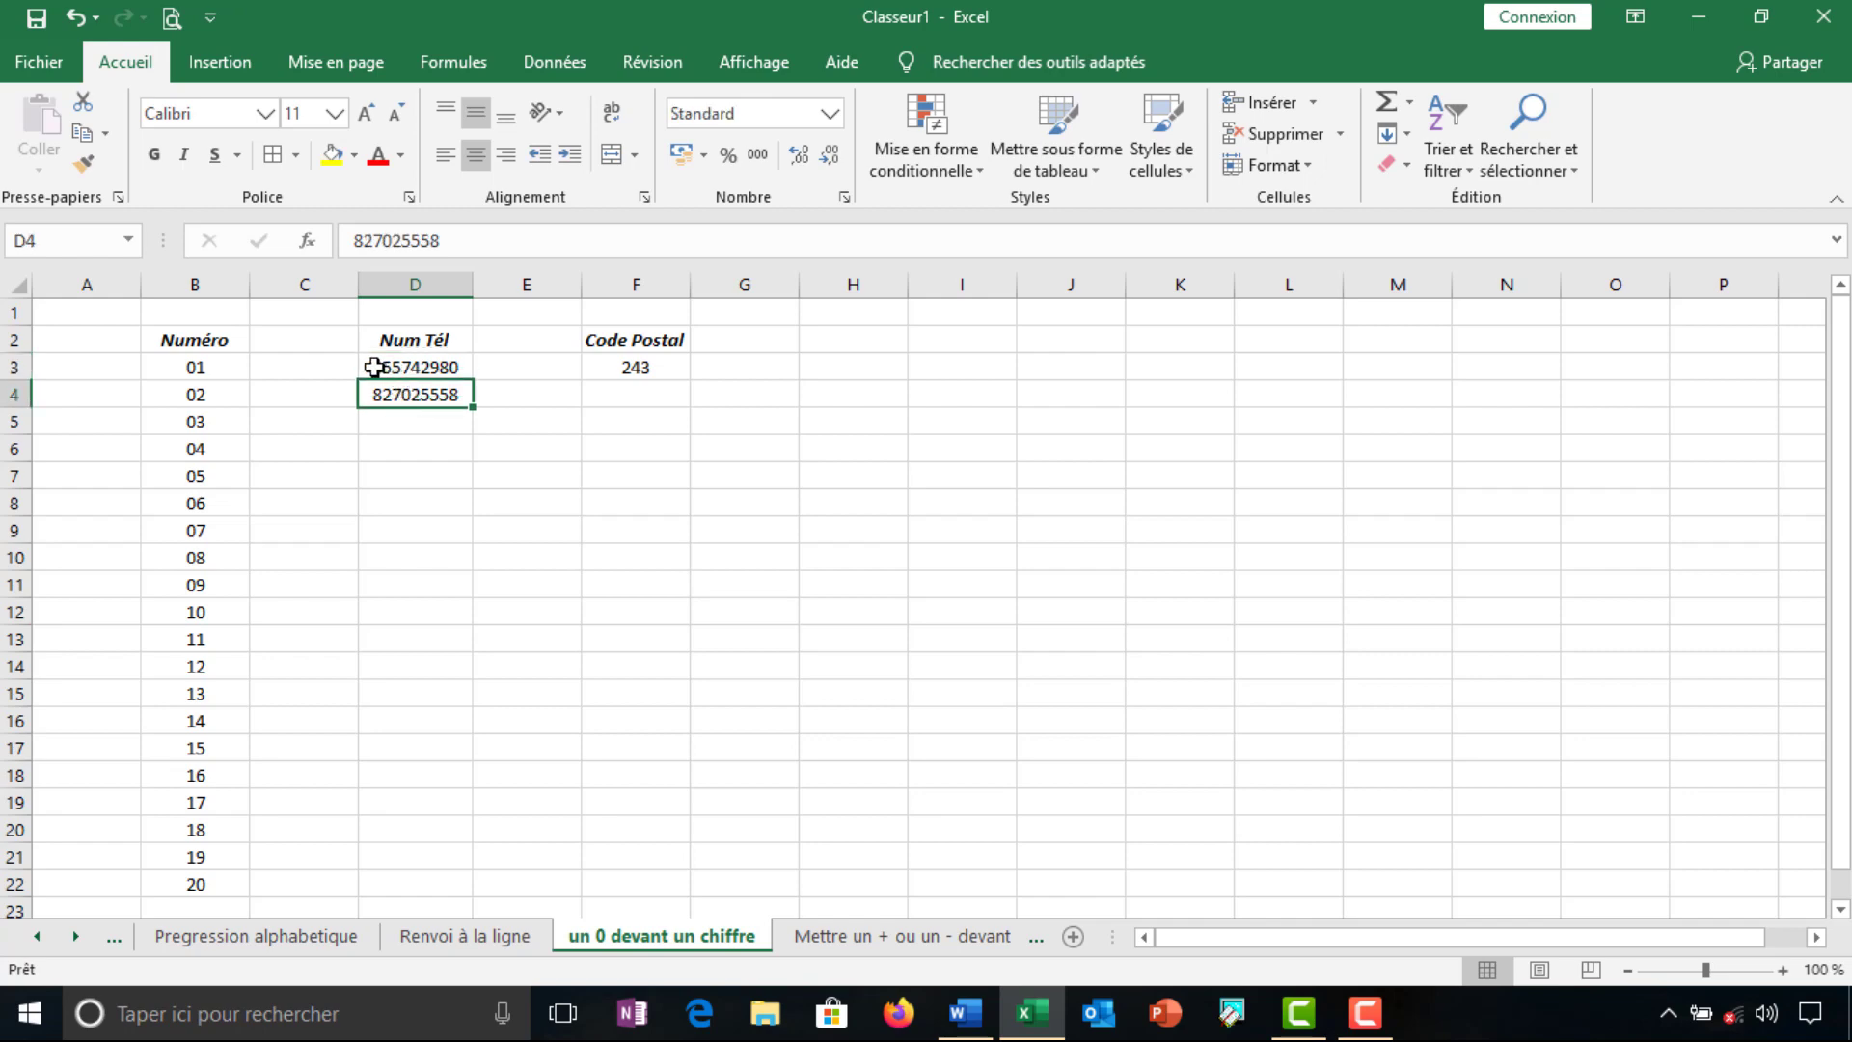
pyautogui.click(374, 367)
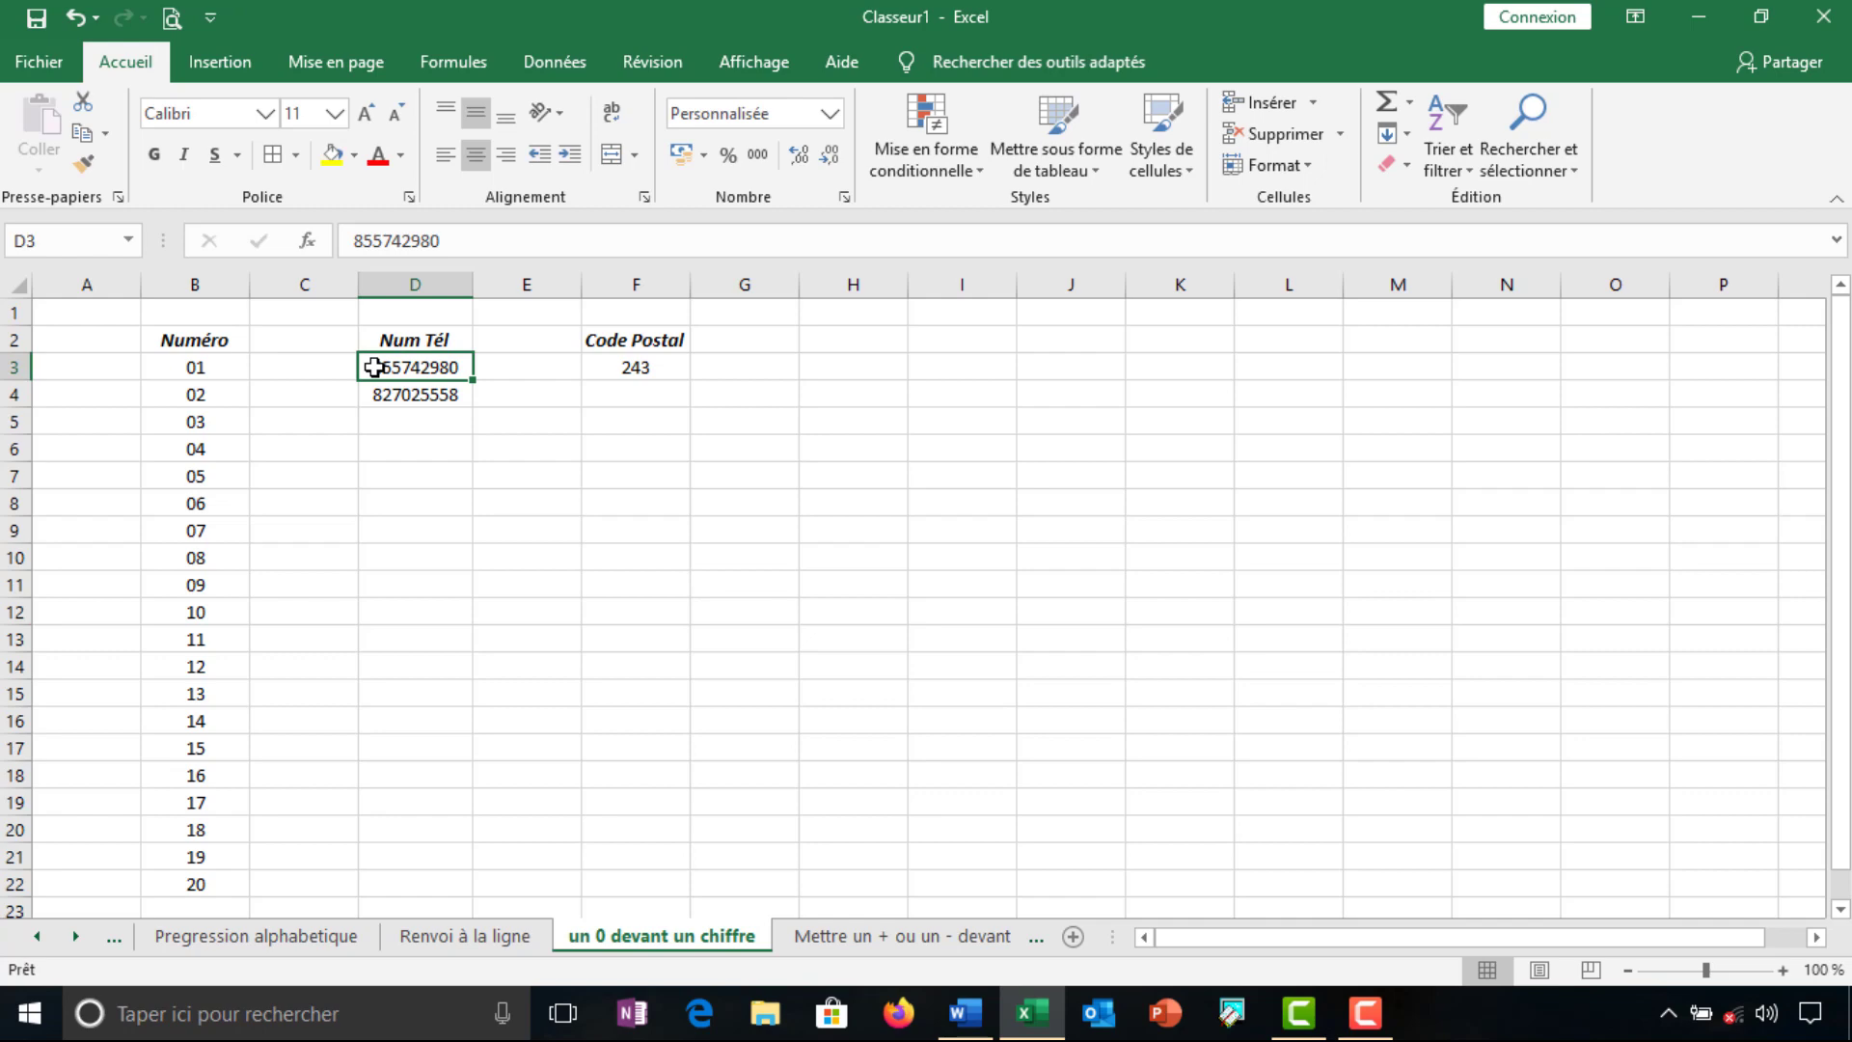
pyautogui.moveTo(375, 367); pyautogui.dragTo(377, 388)
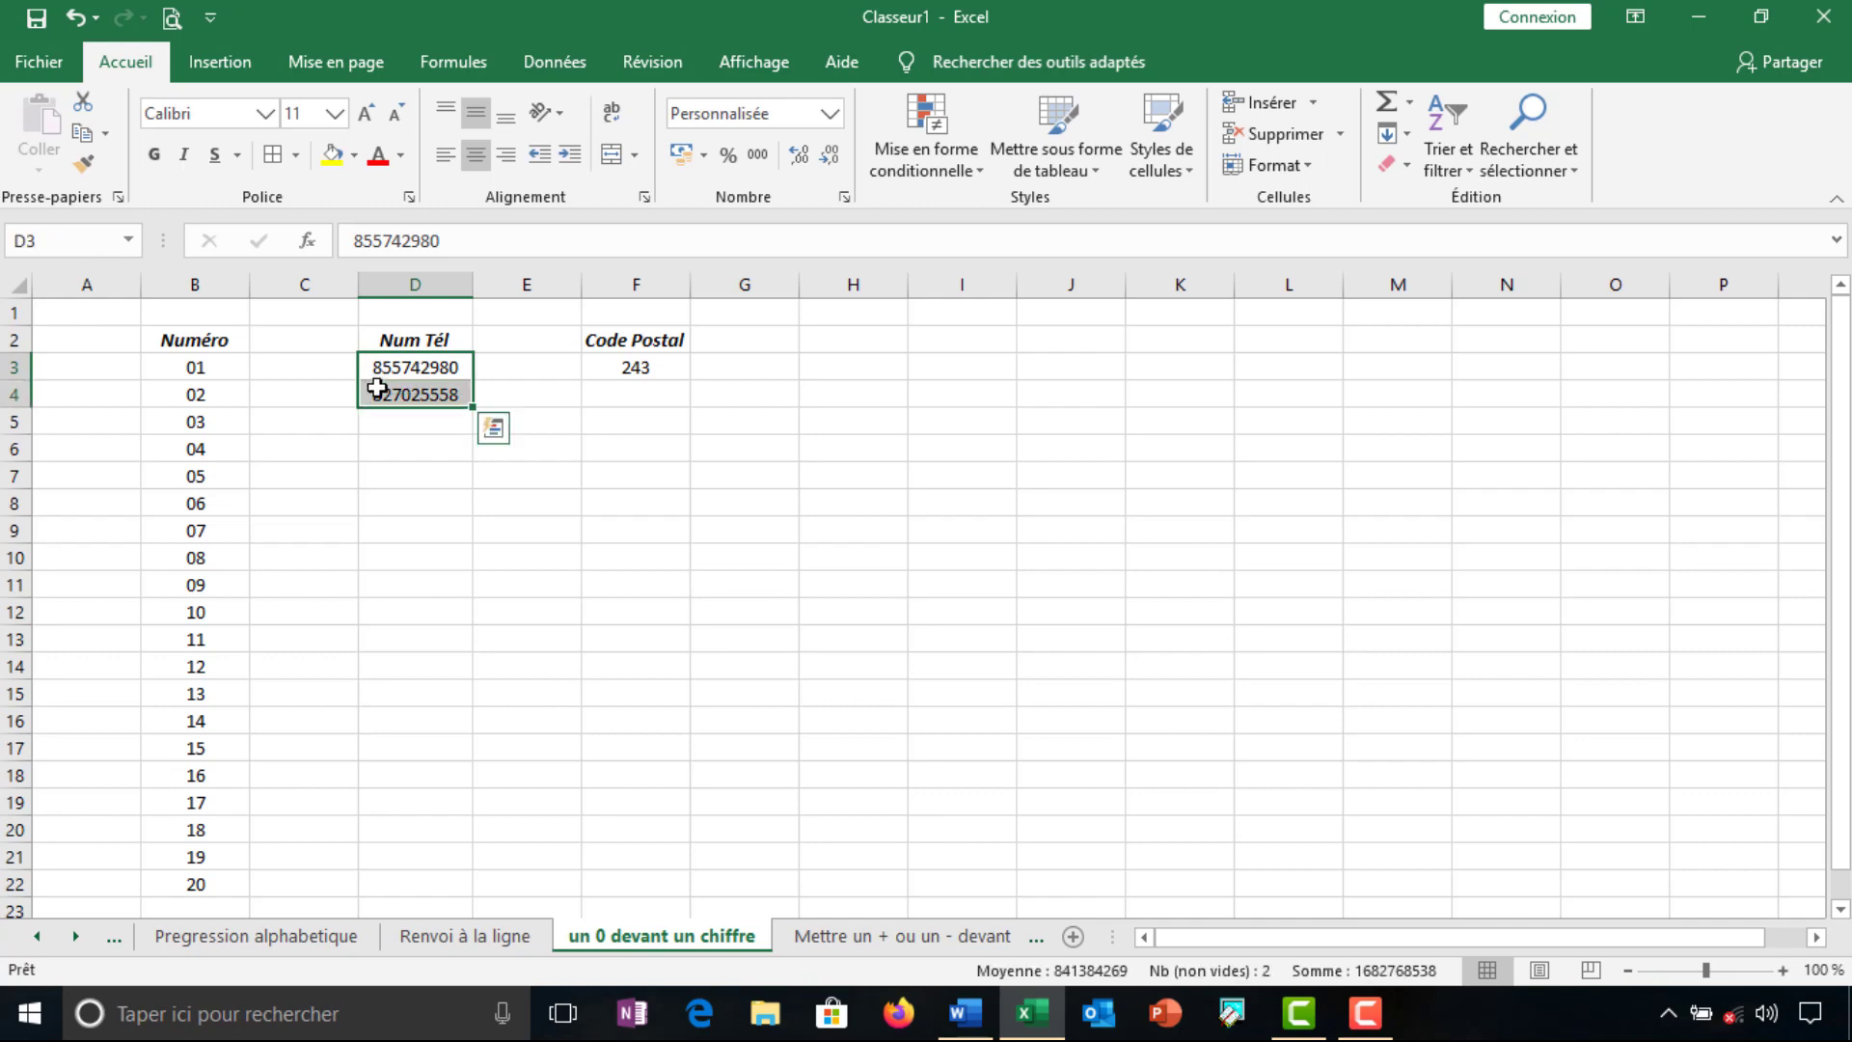
# Apply the Spécial > Numéro de téléphone format to D3:D4, adding a leading 0 and digit pairs
pyautogui.click(845, 195)
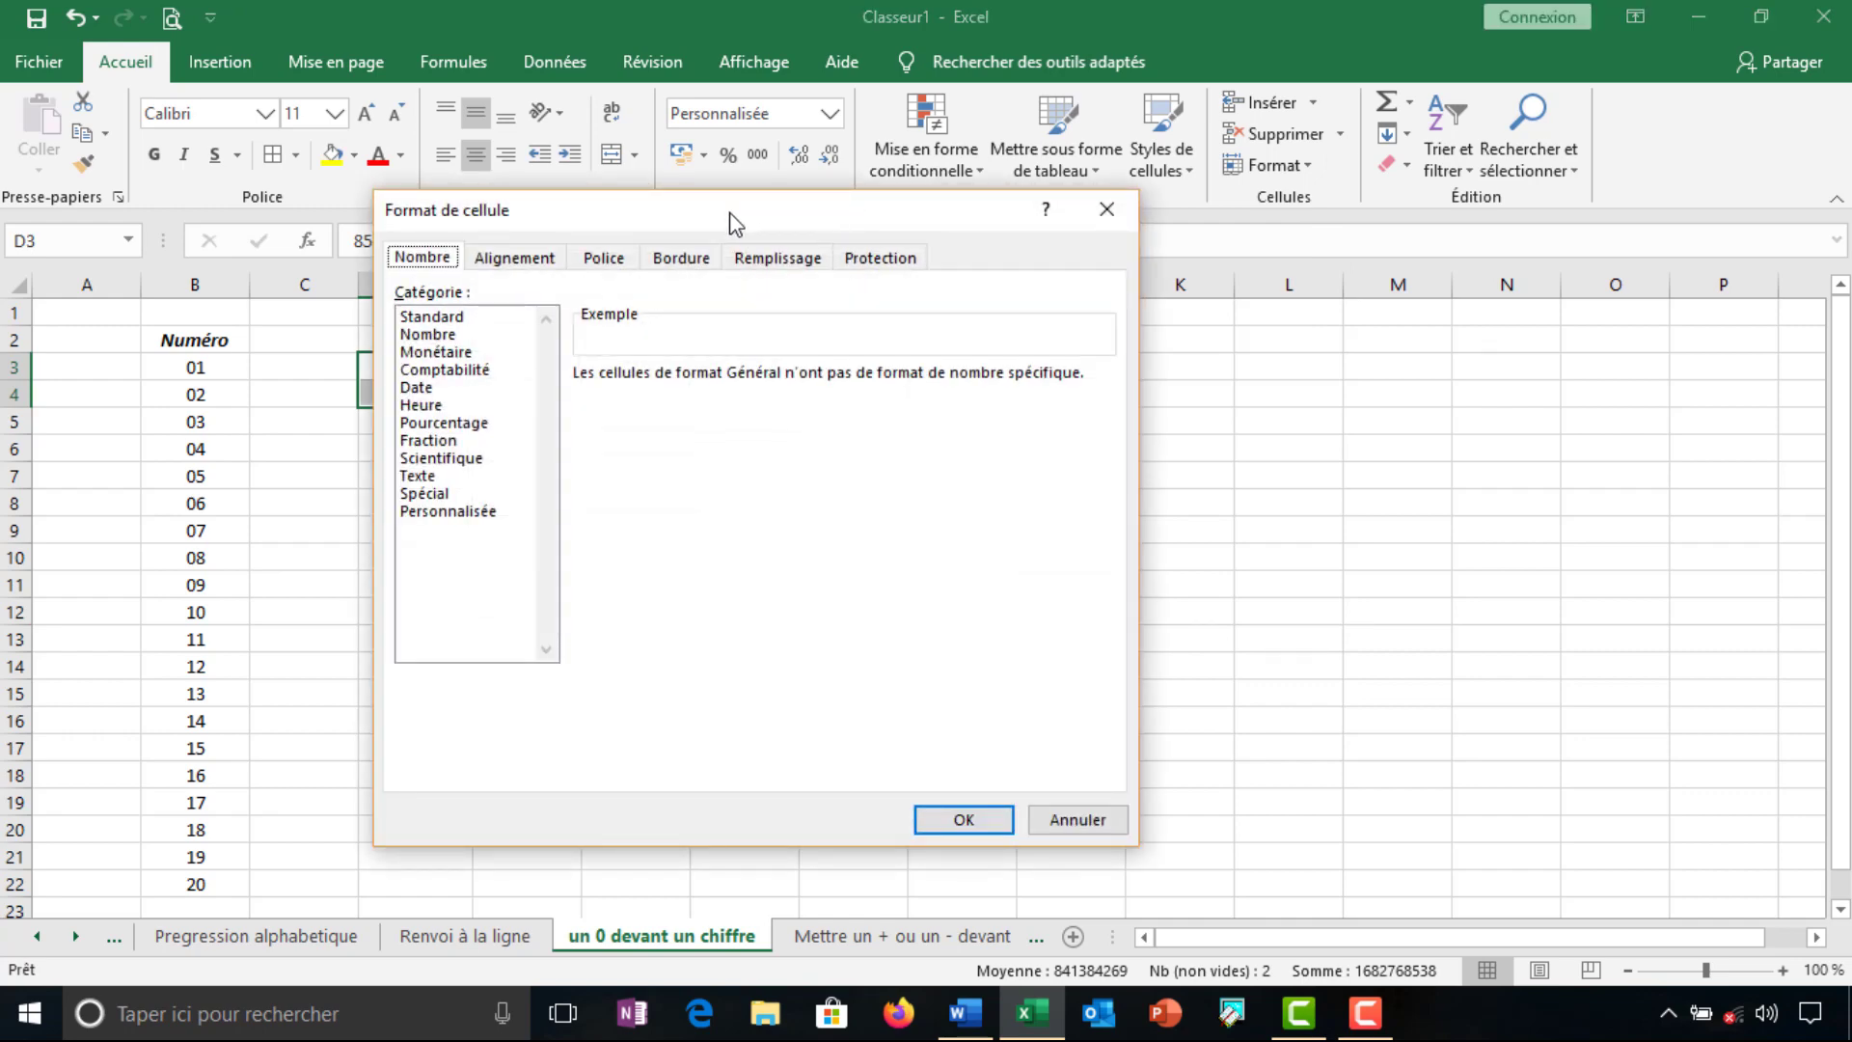
pyautogui.click(441, 495)
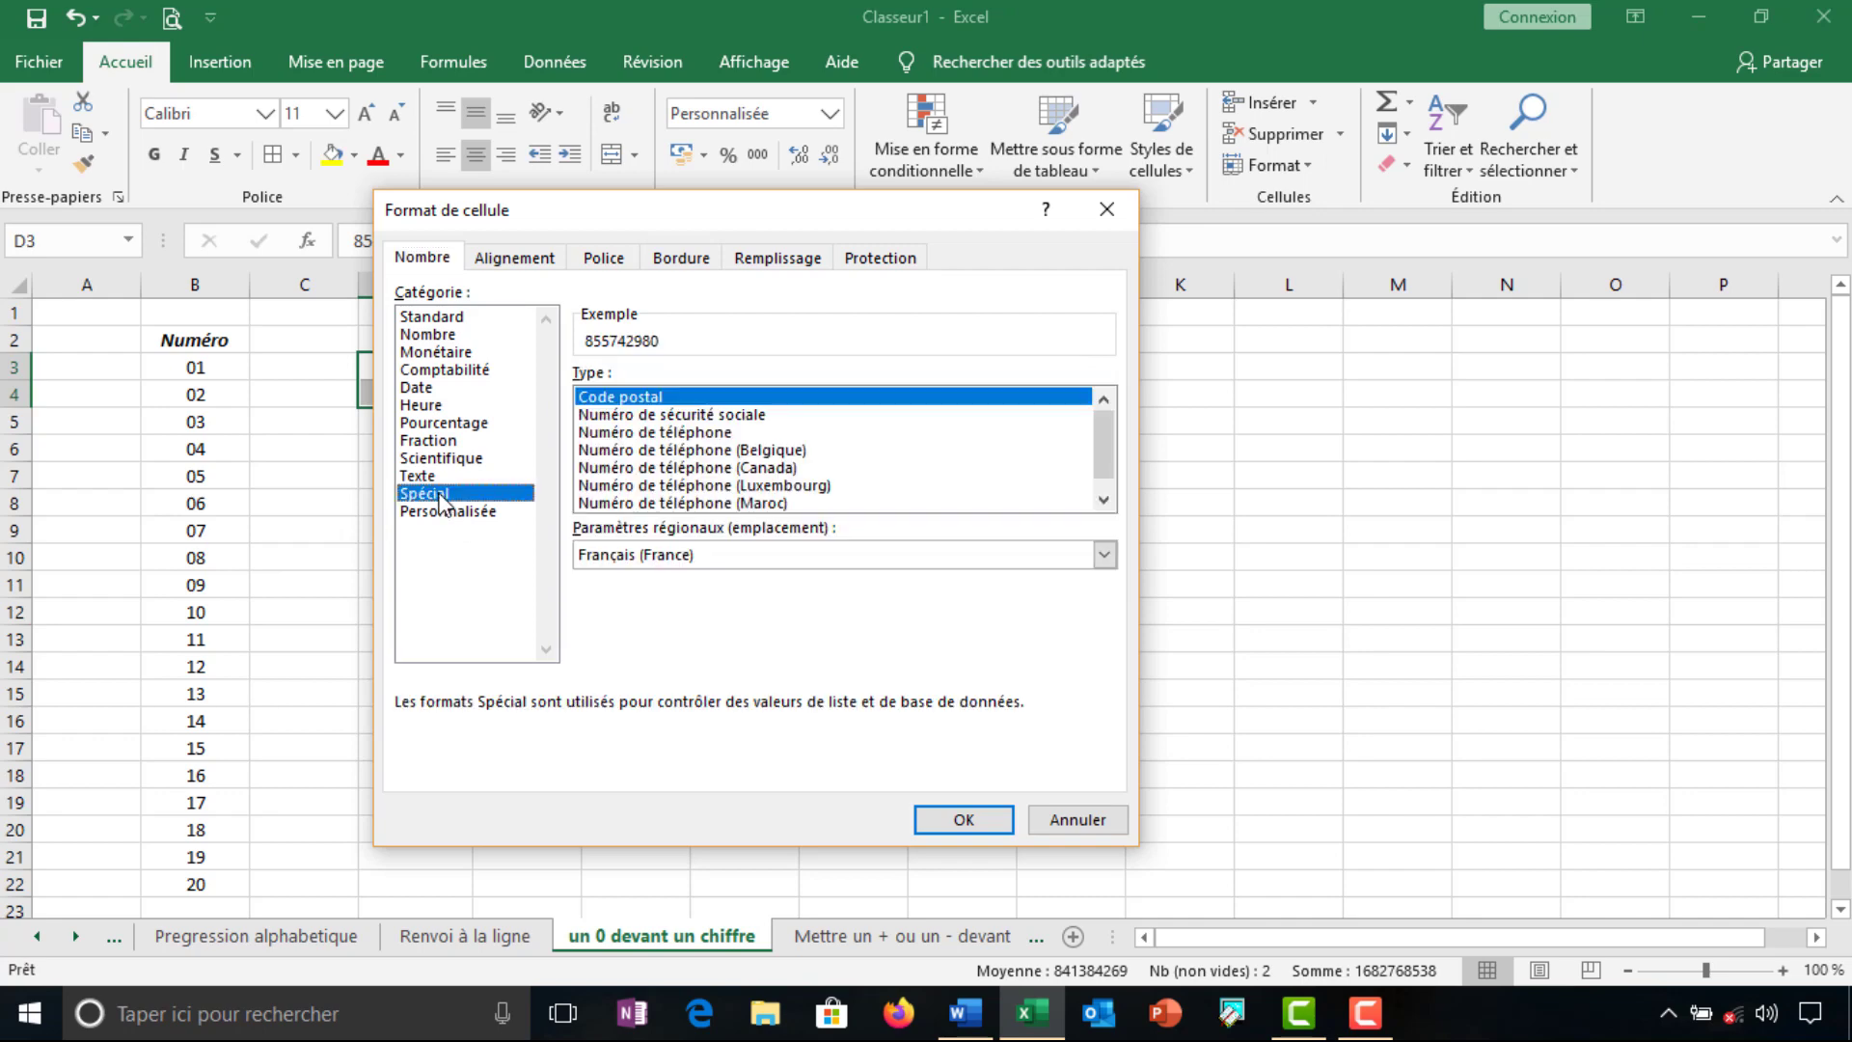
pyautogui.click(624, 434)
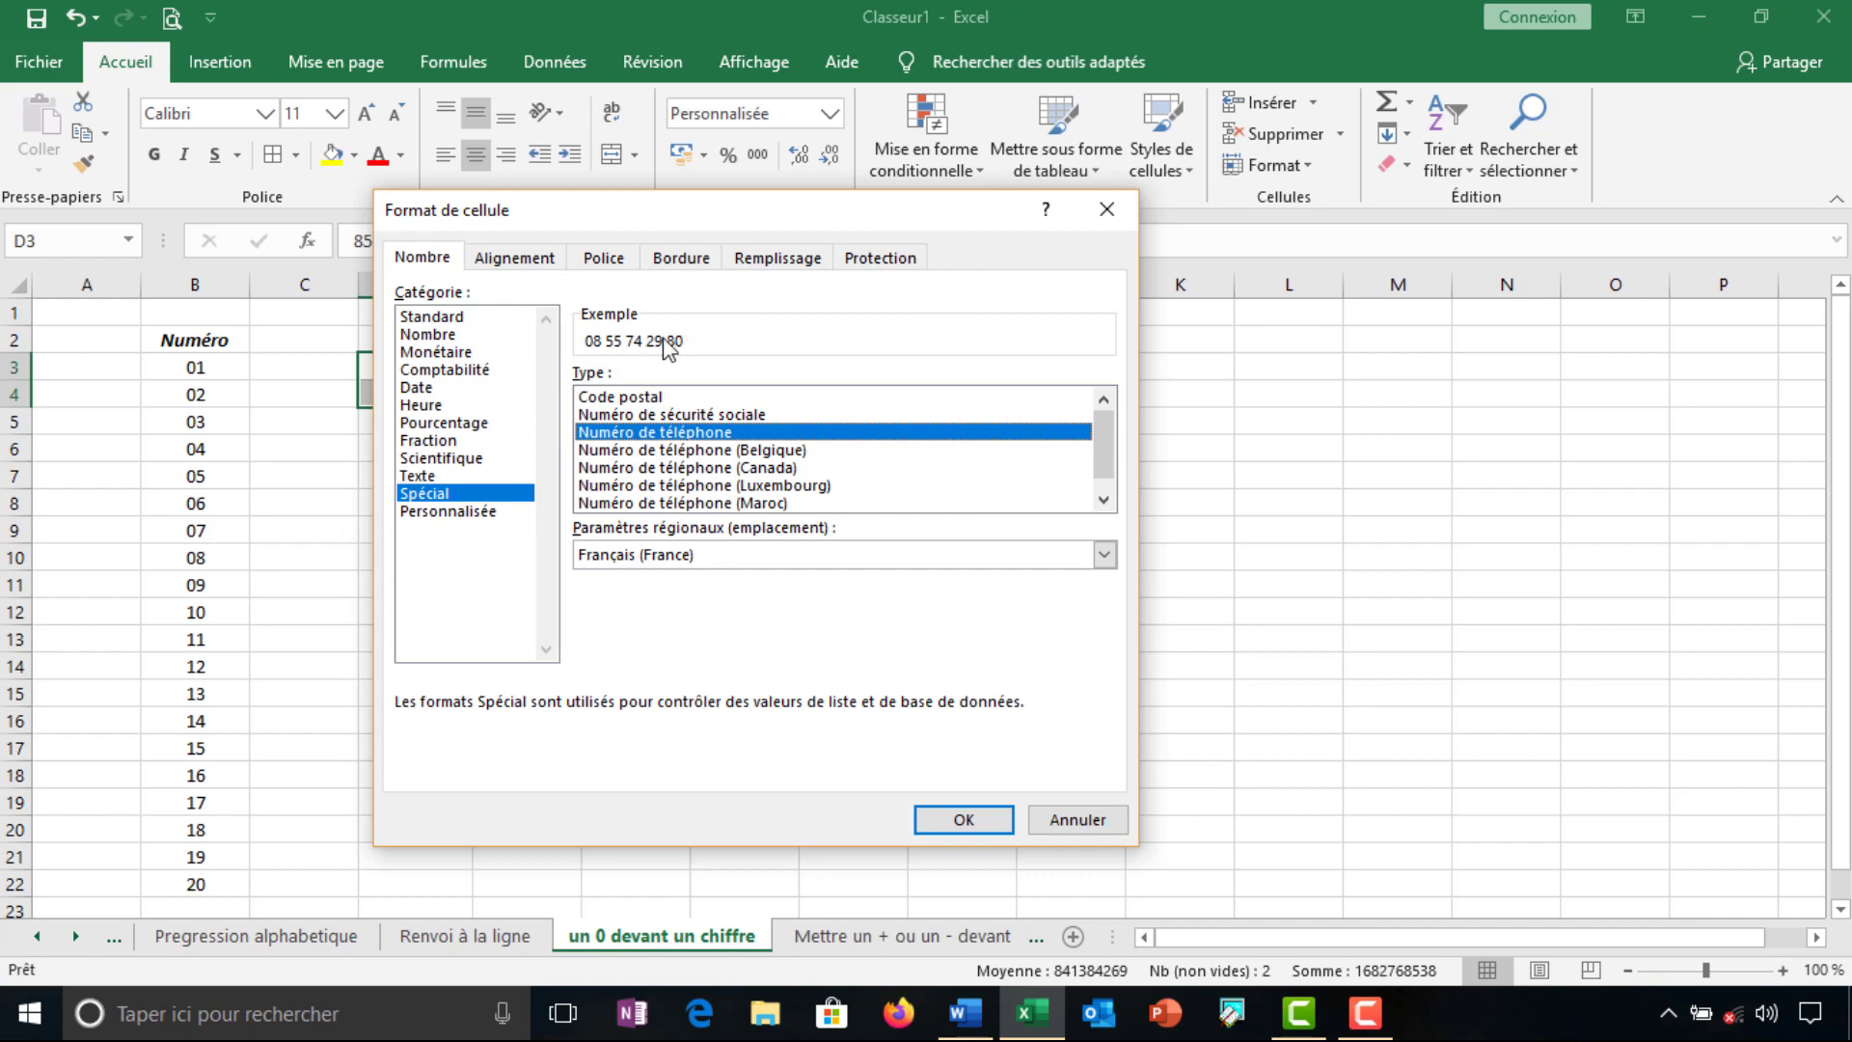
pyautogui.click(964, 820)
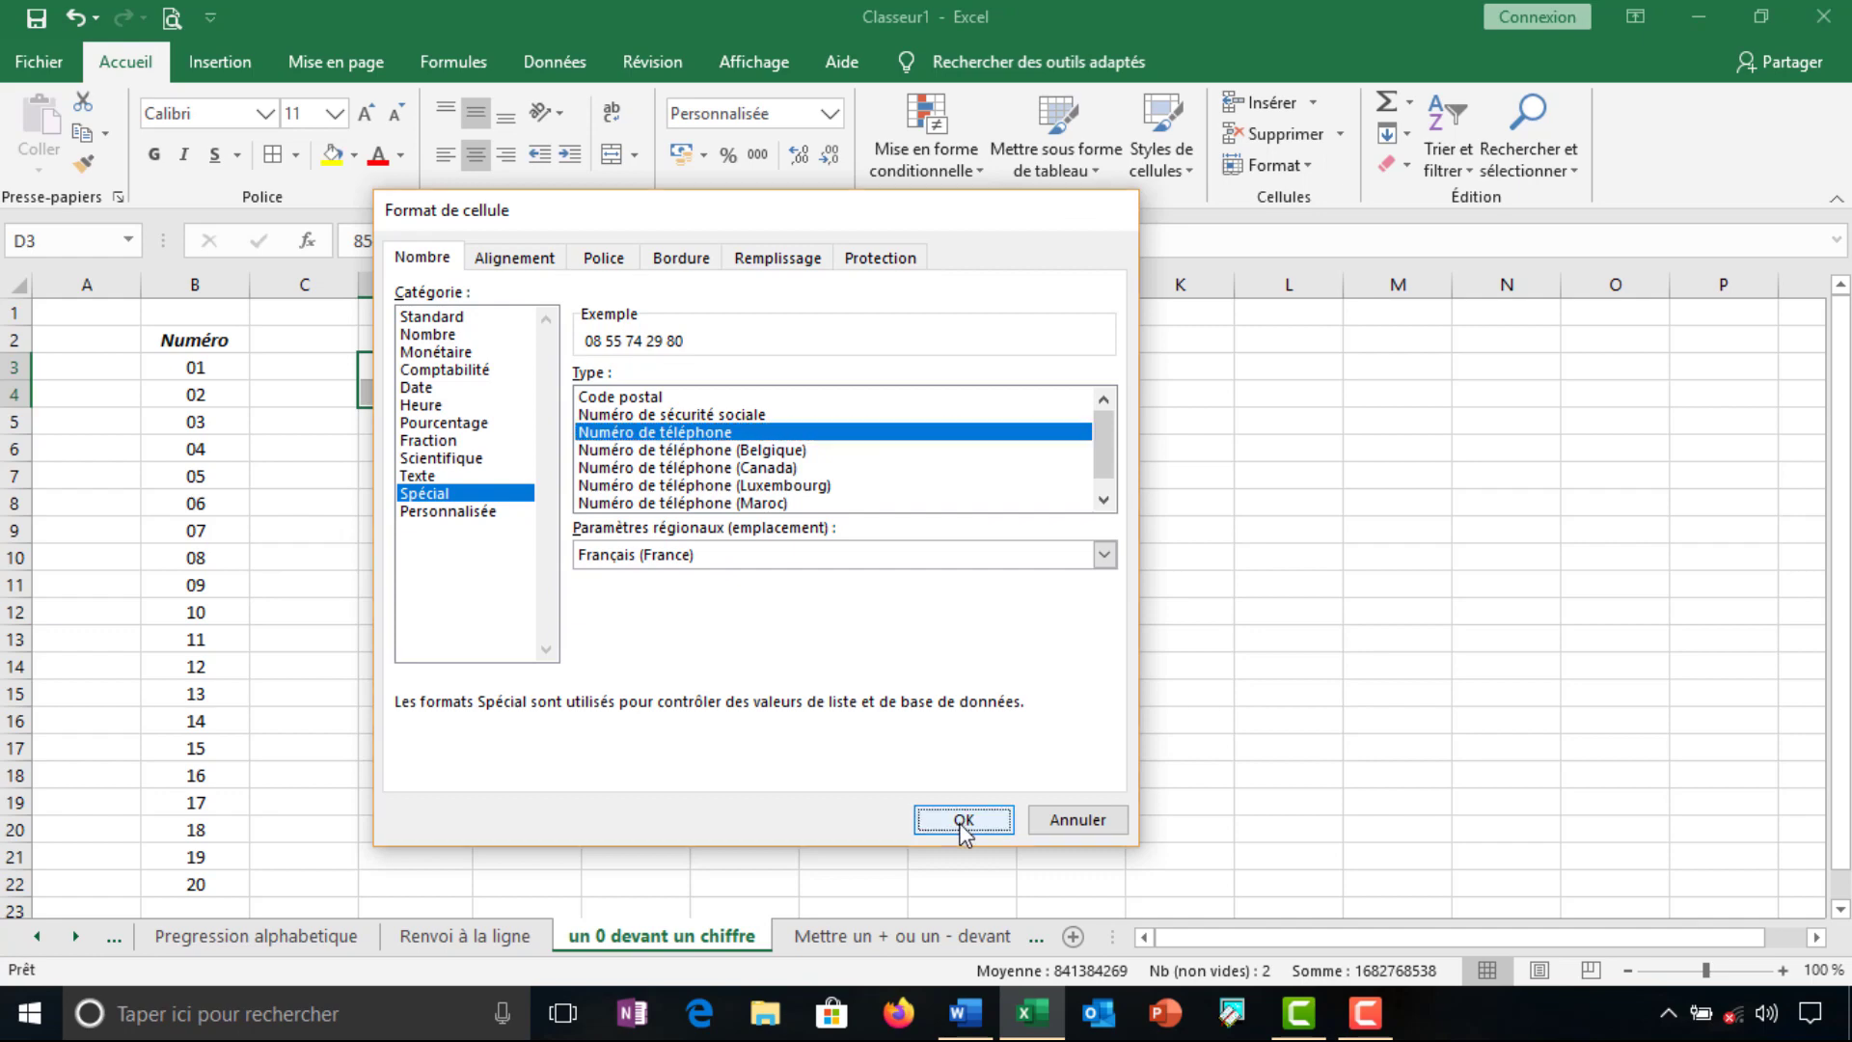
pyautogui.click(765, 514)
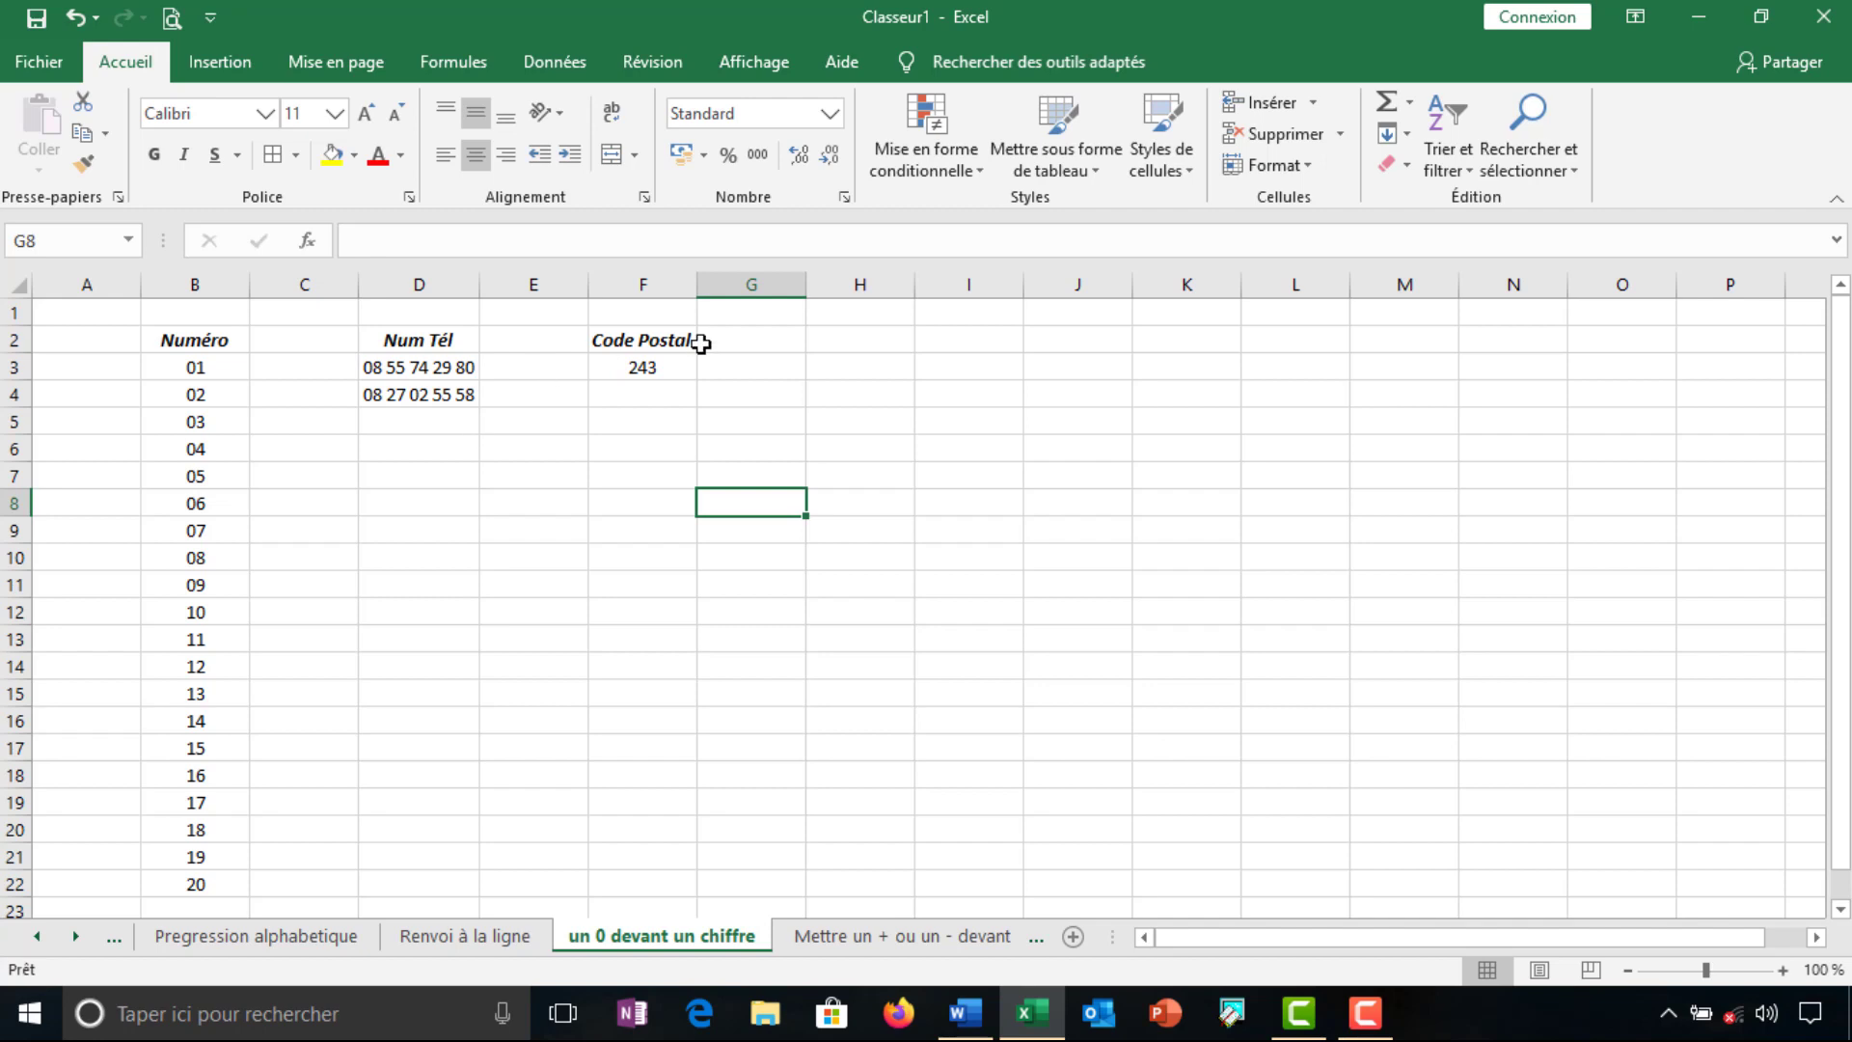
pyautogui.click(660, 367)
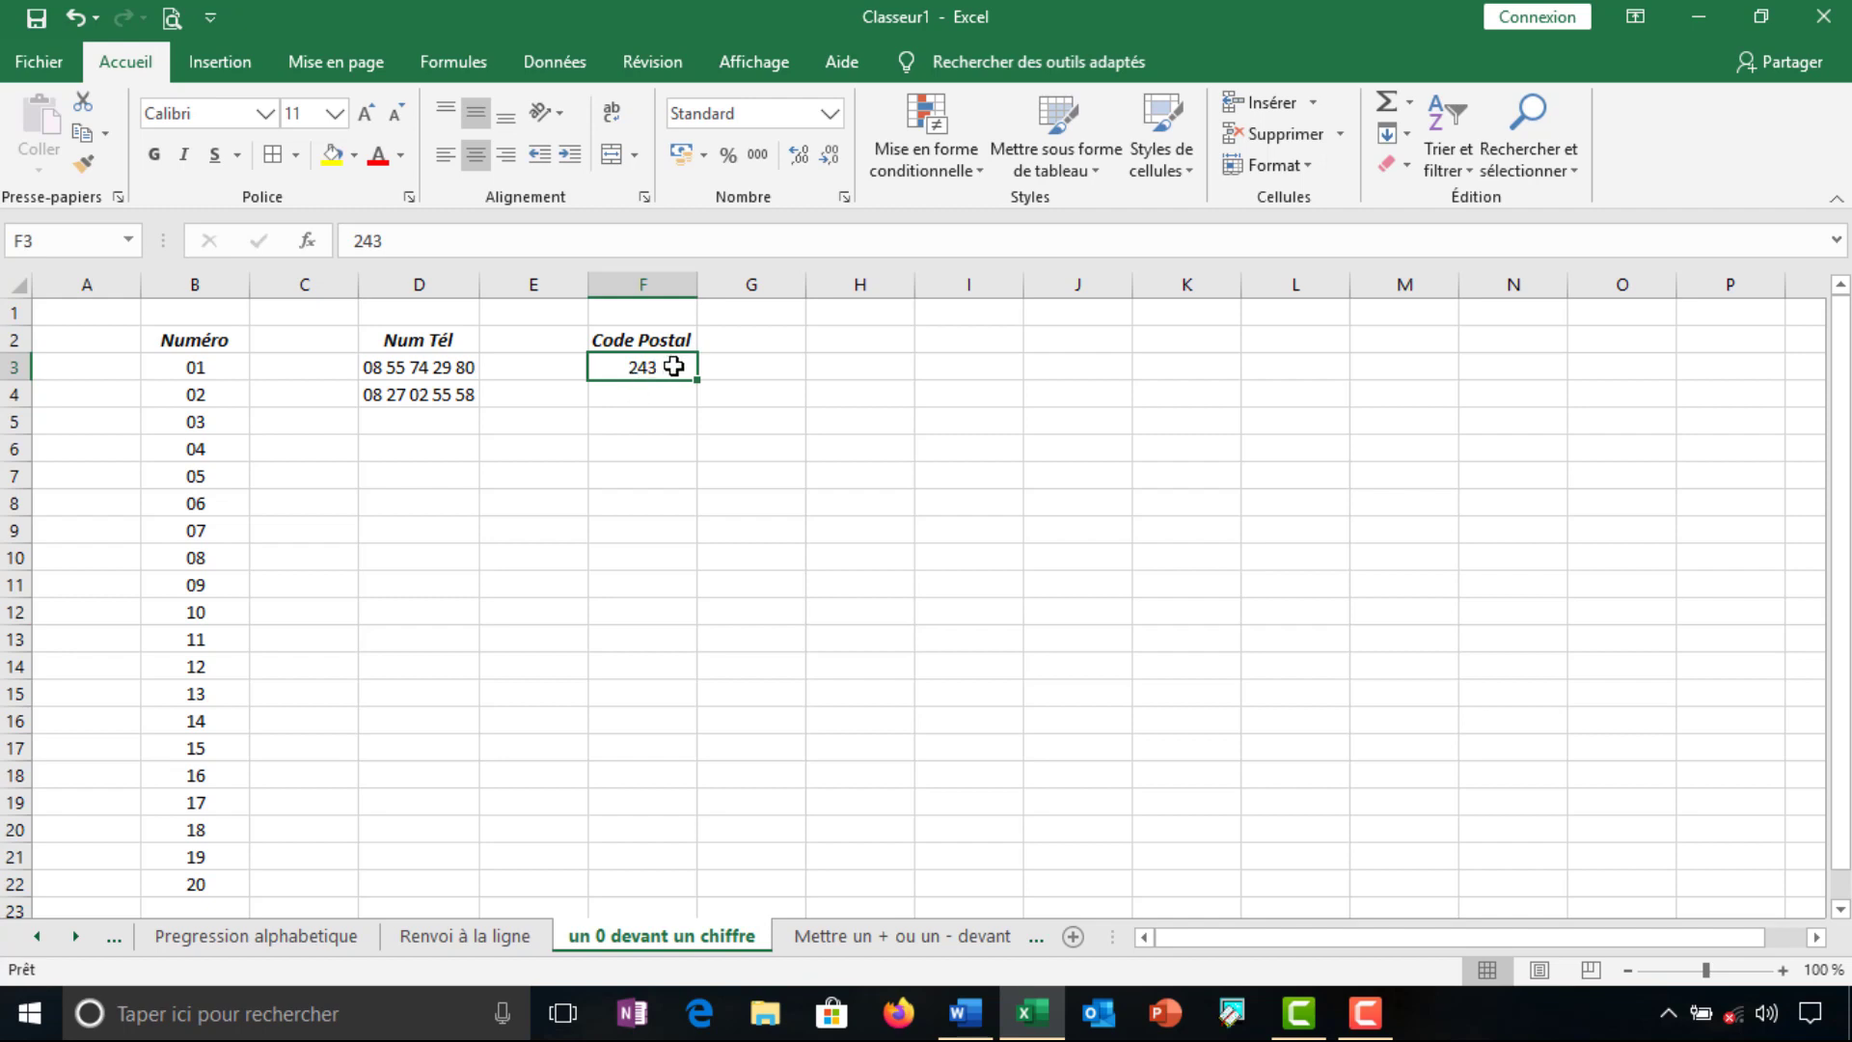
pyautogui.click(740, 395)
pyautogui.write('0')
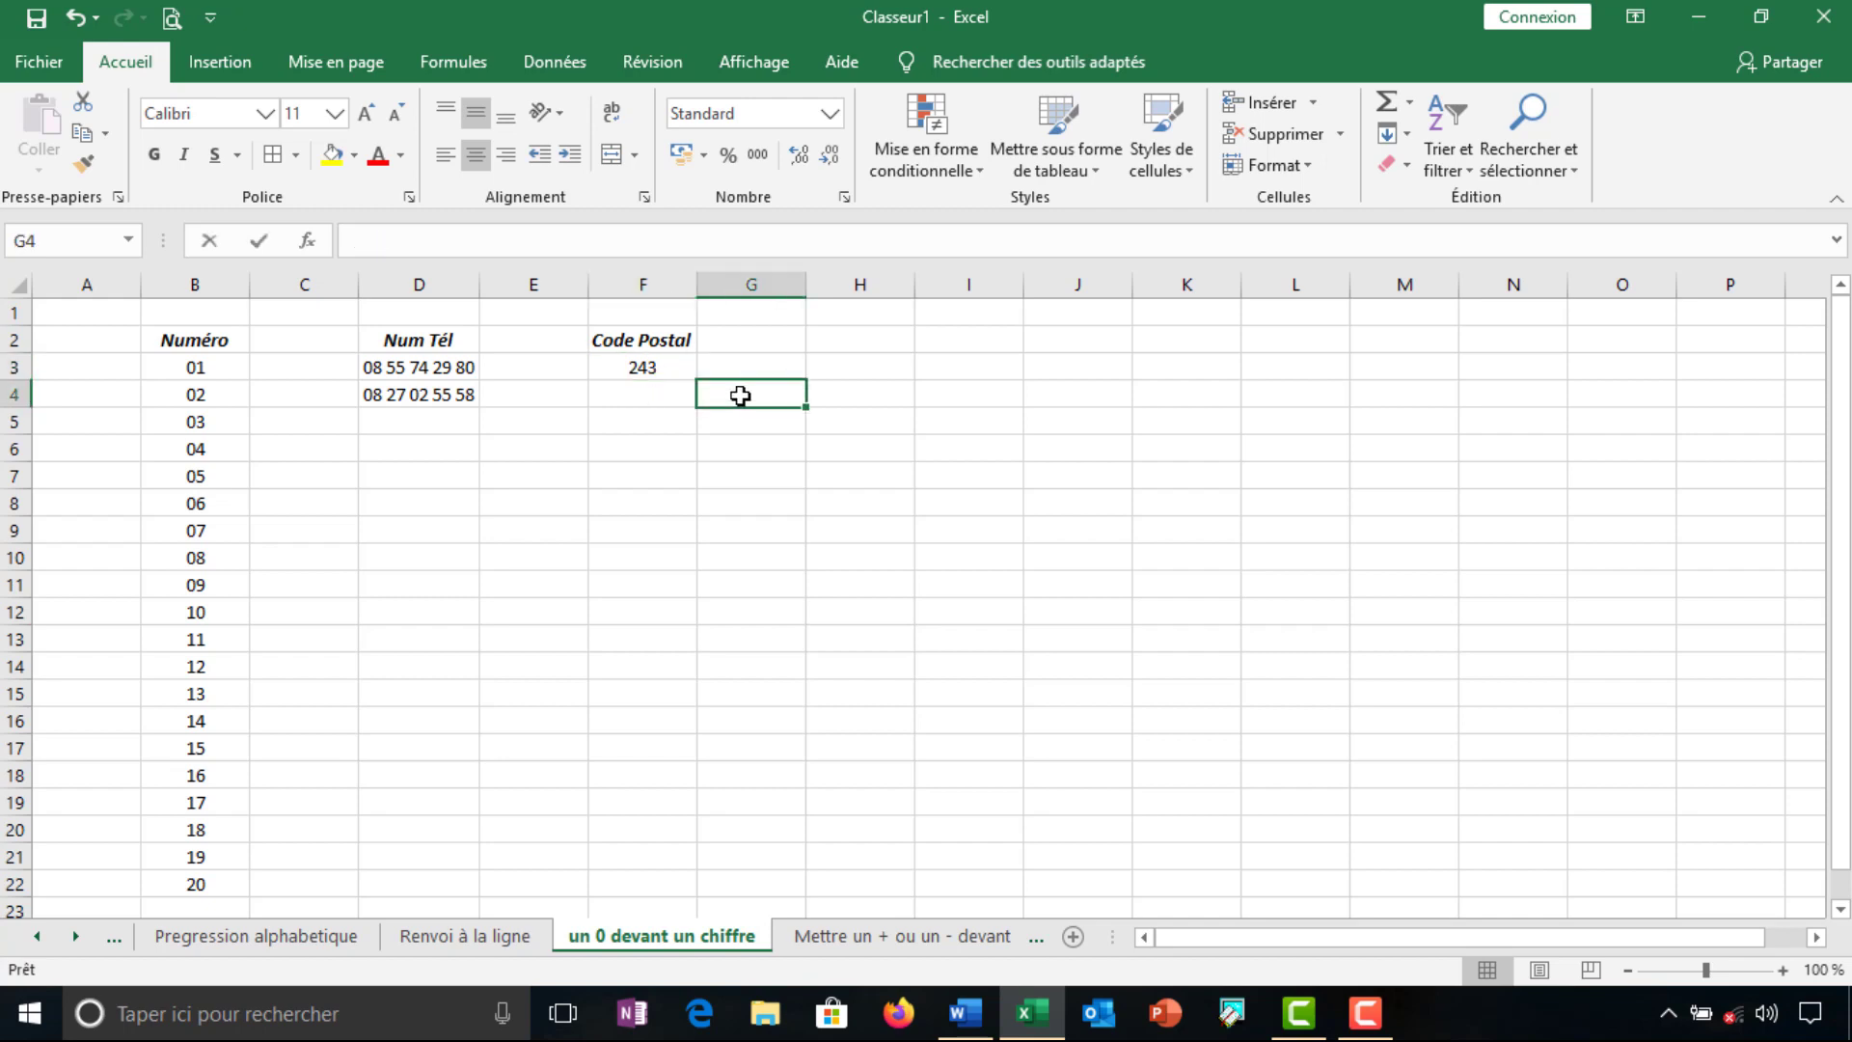
pyautogui.write('02')
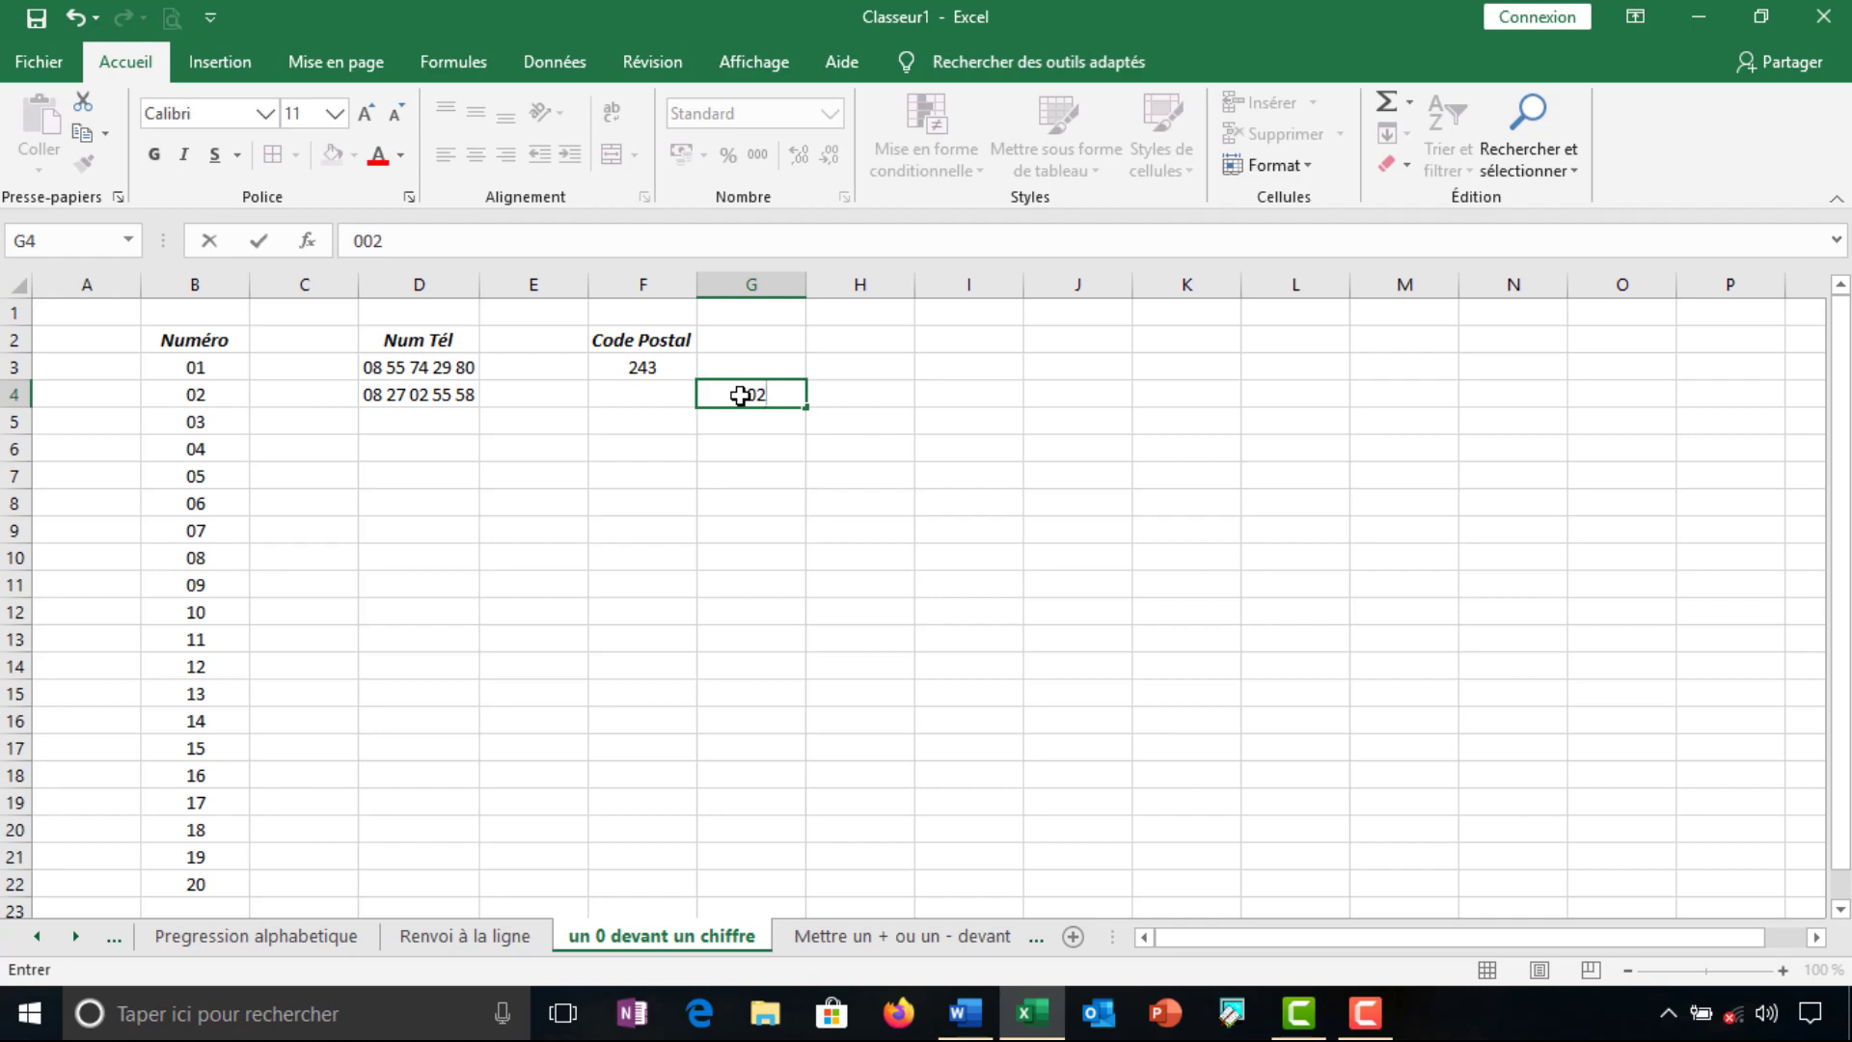
pyautogui.write('43')
pyautogui.press('Return')
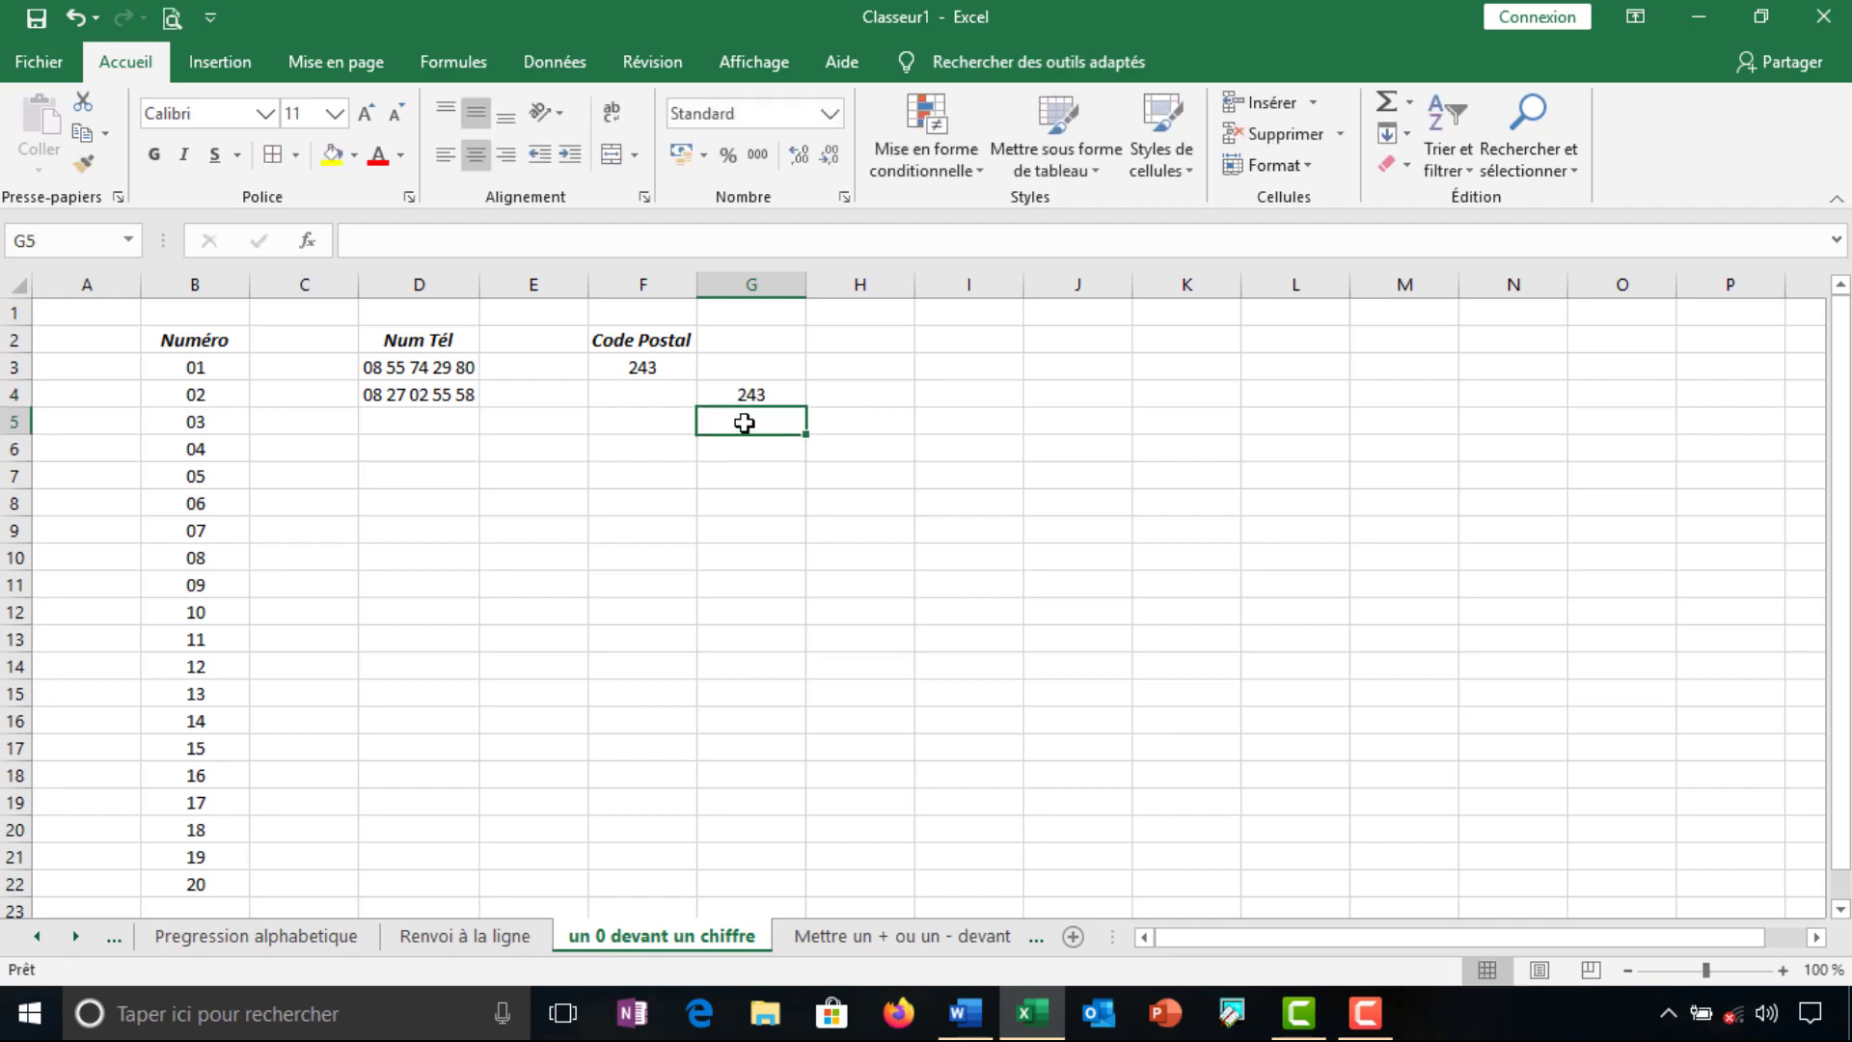
pyautogui.click(741, 397)
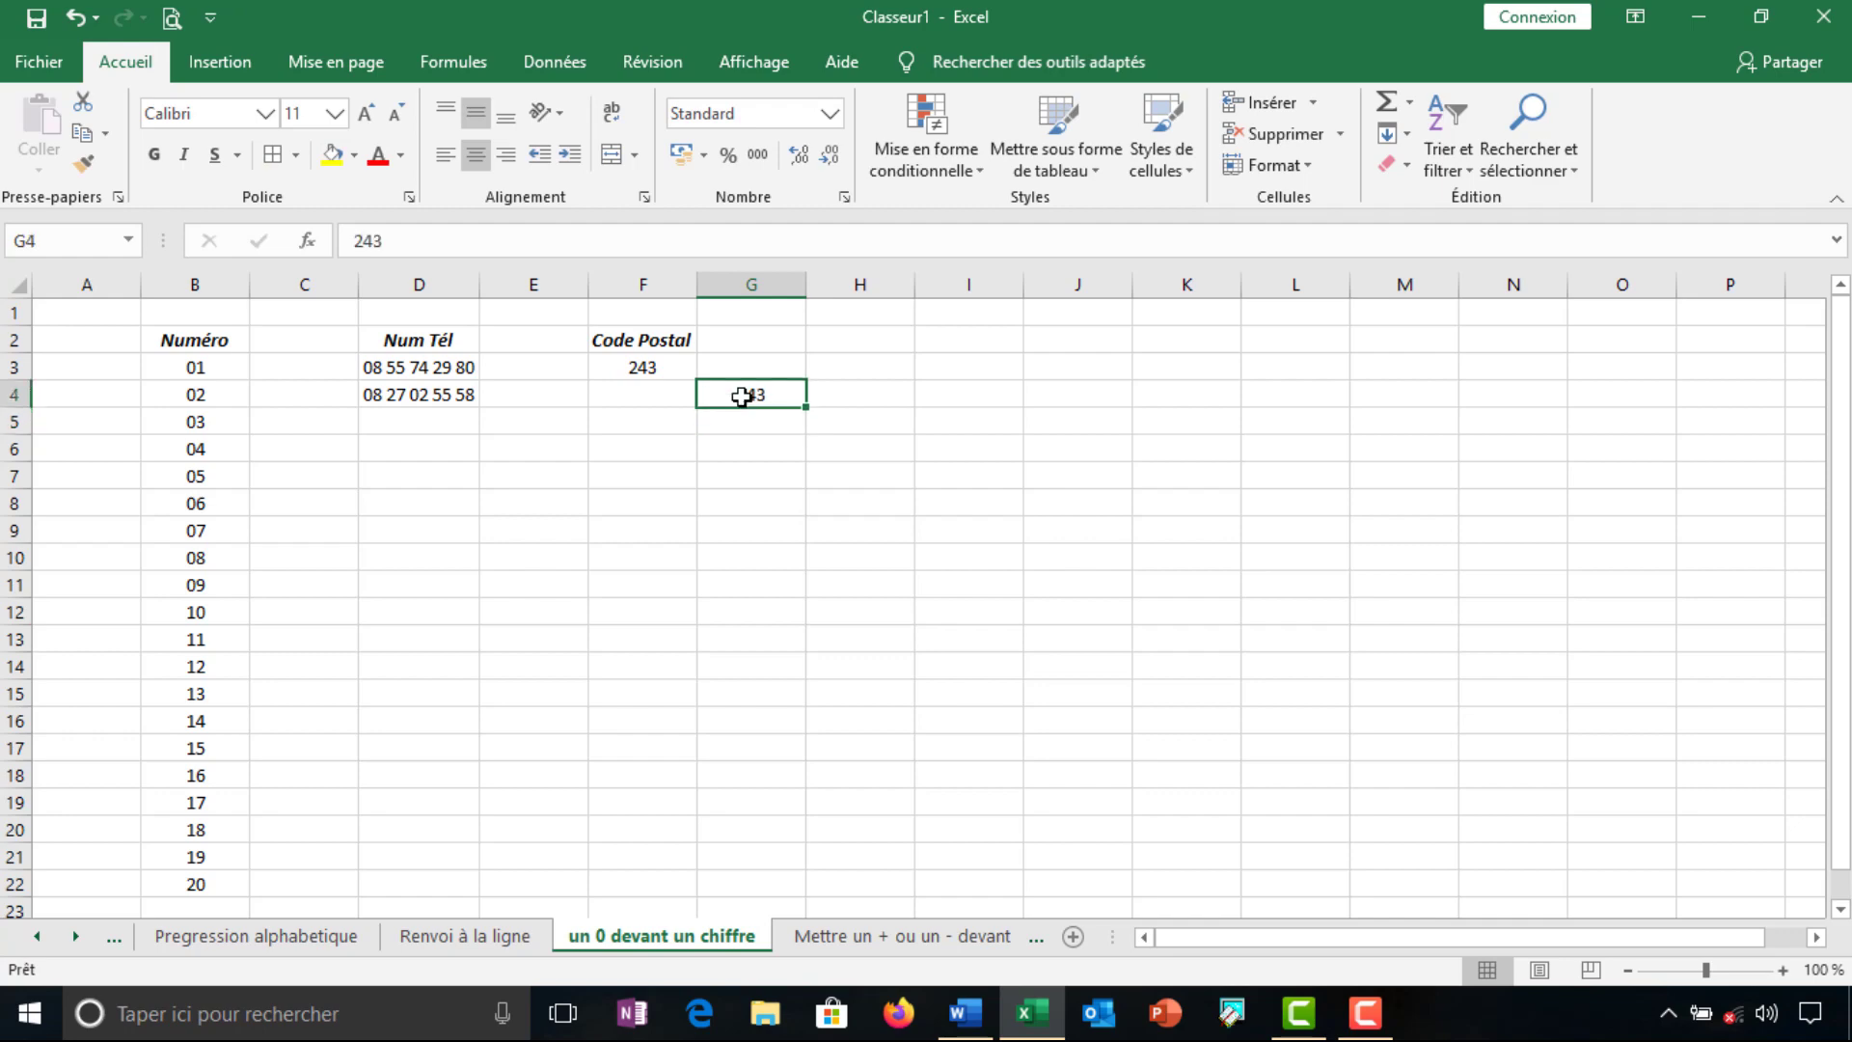
pyautogui.press('Delete')
pyautogui.click(652, 369)
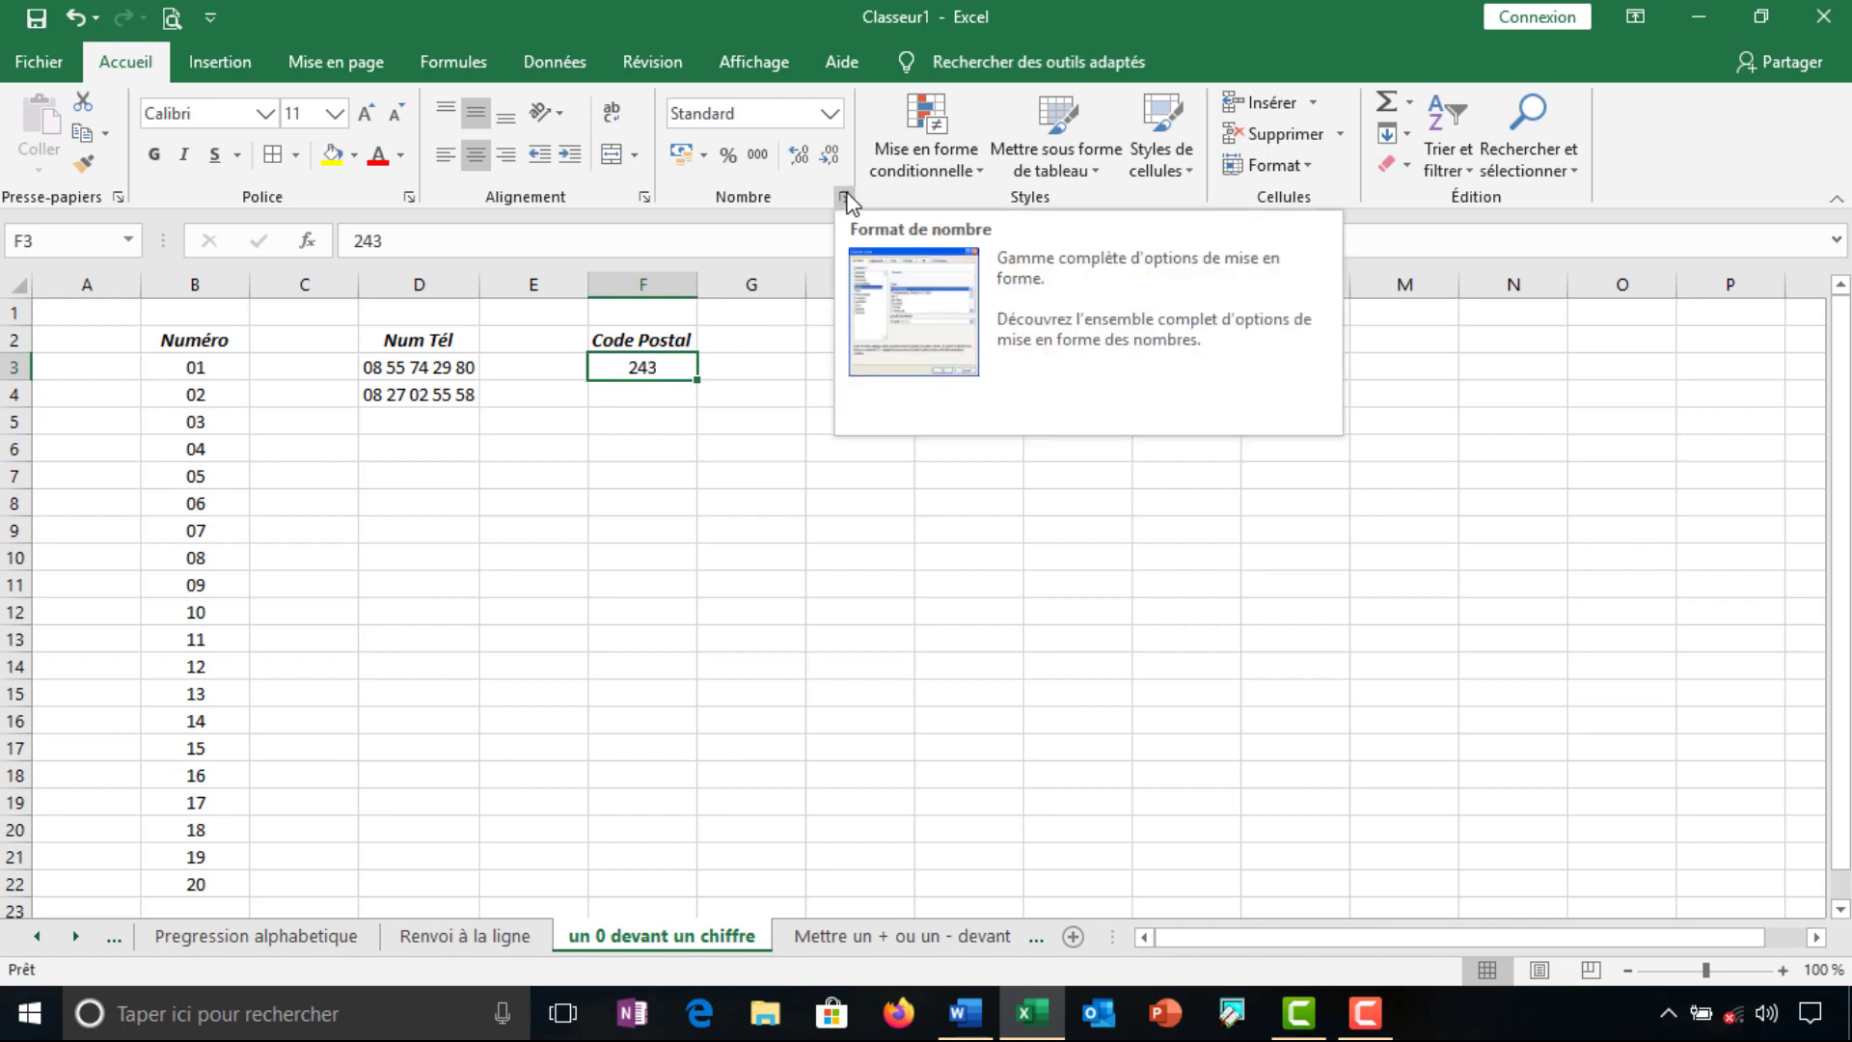
# Format F3 with Spécial > Code postal so 243 displays as 00243
pyautogui.click(844, 198)
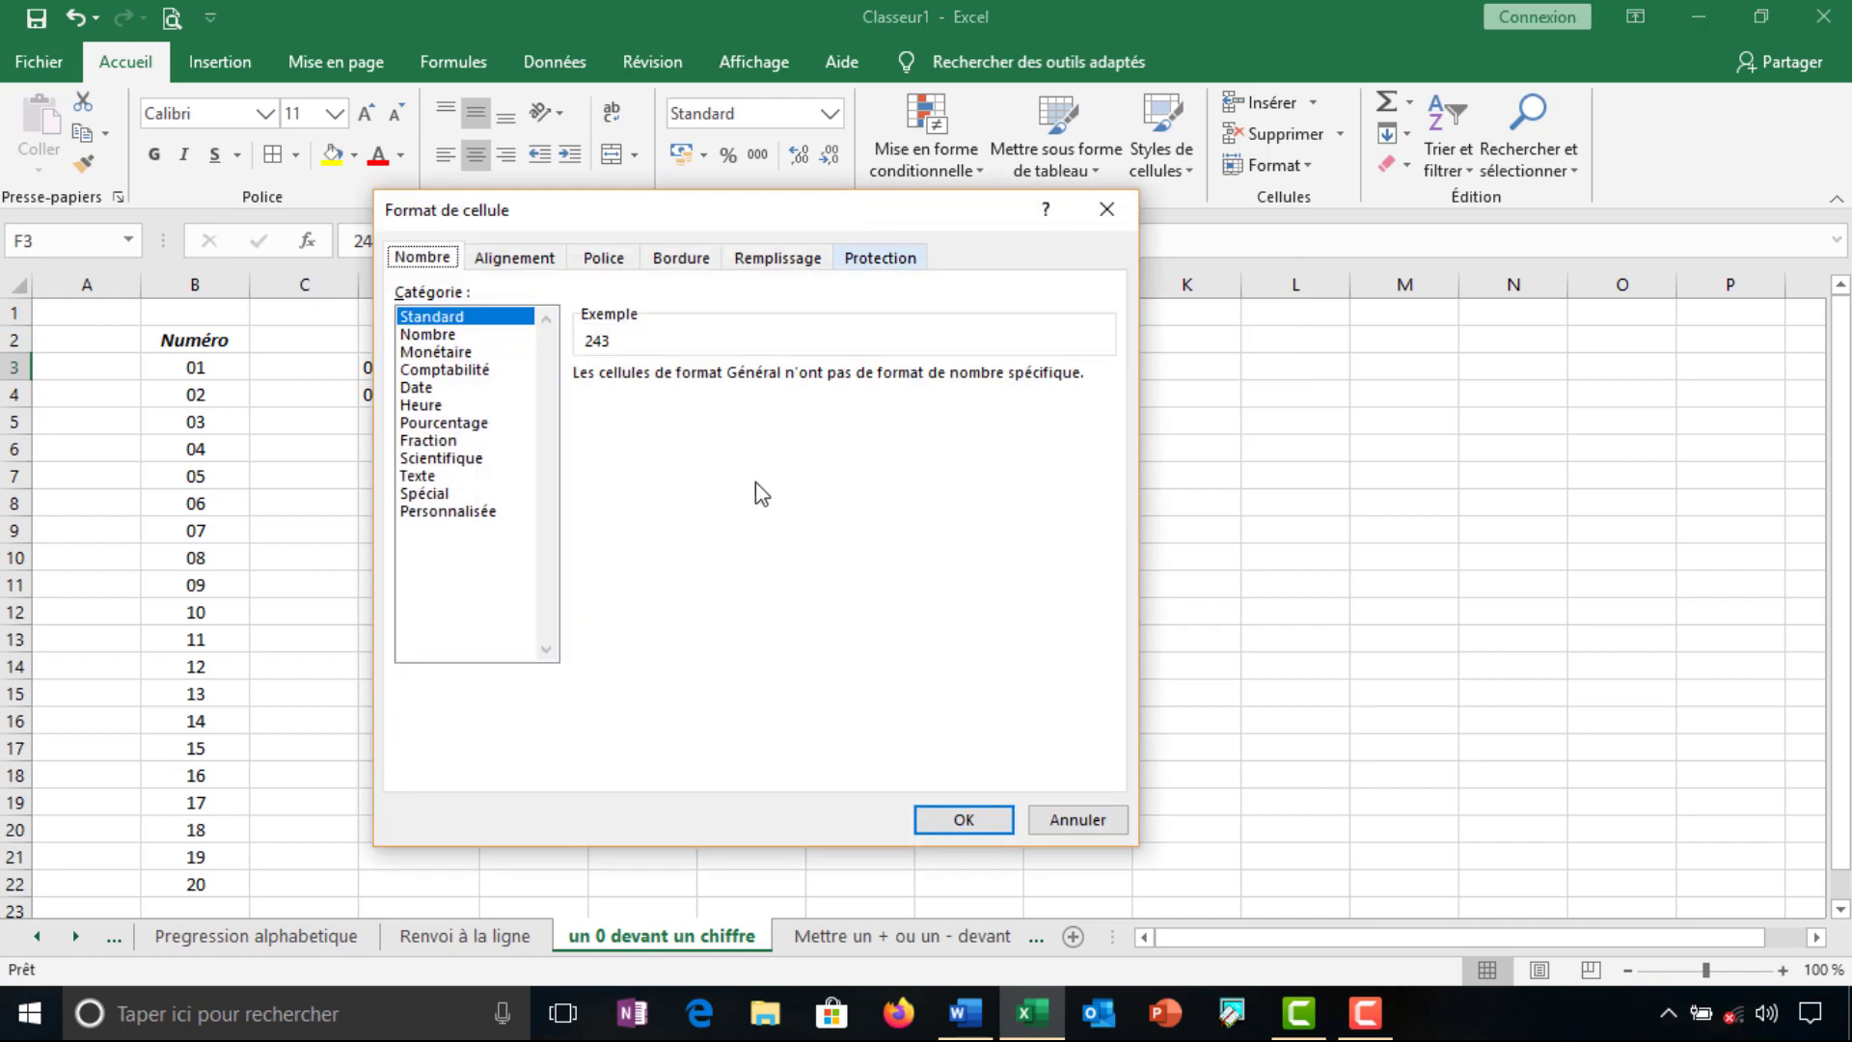
pyautogui.click(436, 494)
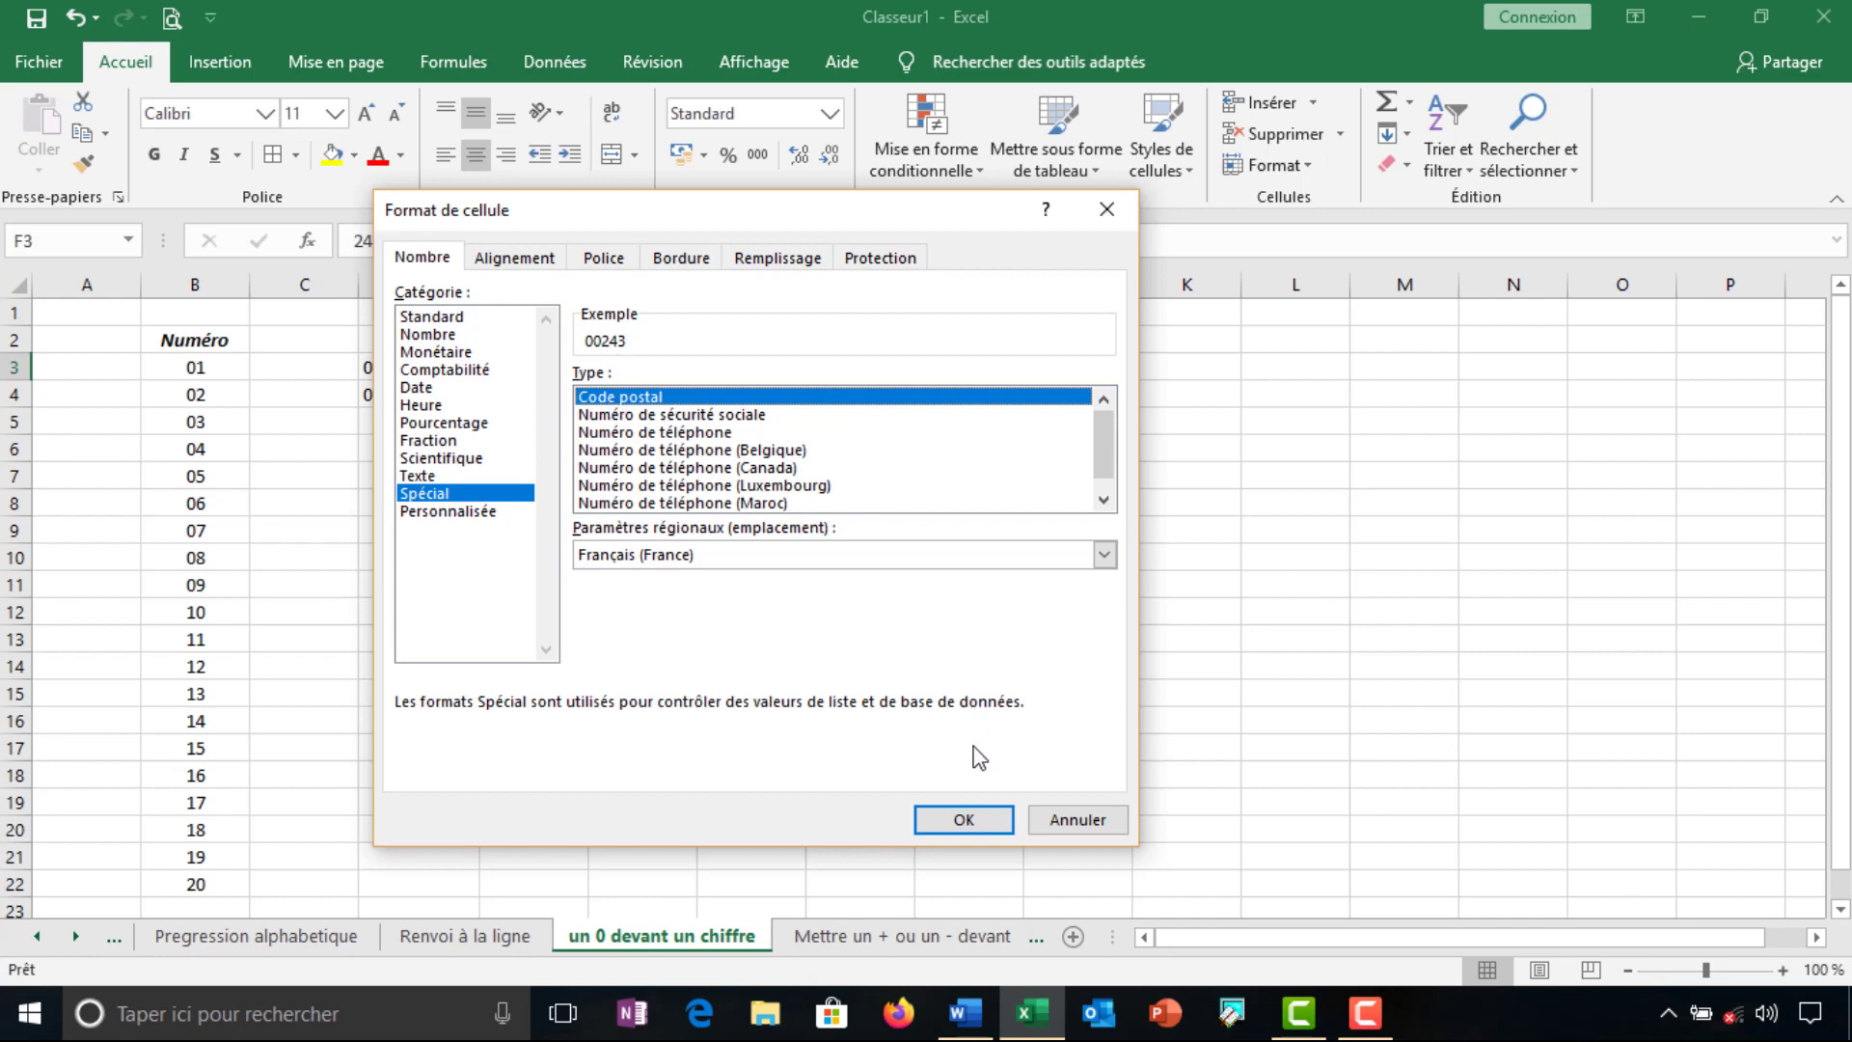
pyautogui.click(966, 820)
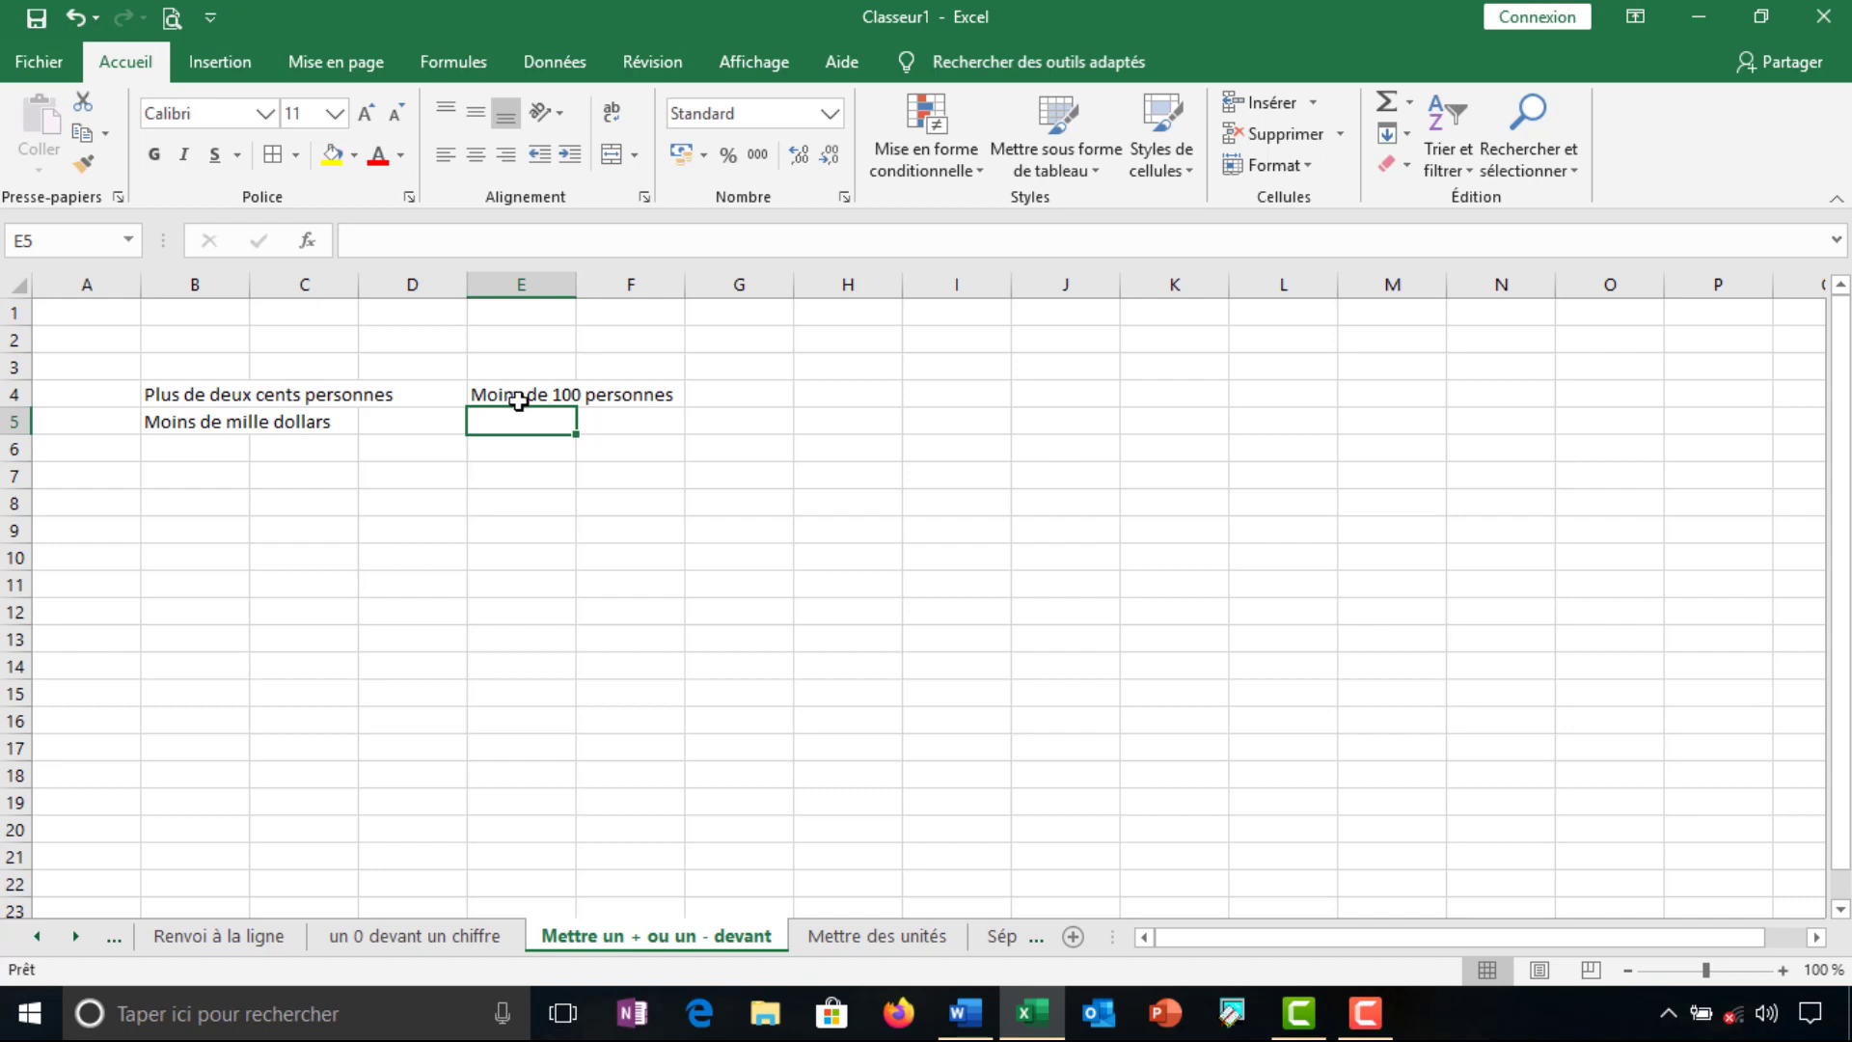
# Enter '+ de deux cents personnes' in B7, which Excel turns into a #NOM? error
pyautogui.click(200, 478)
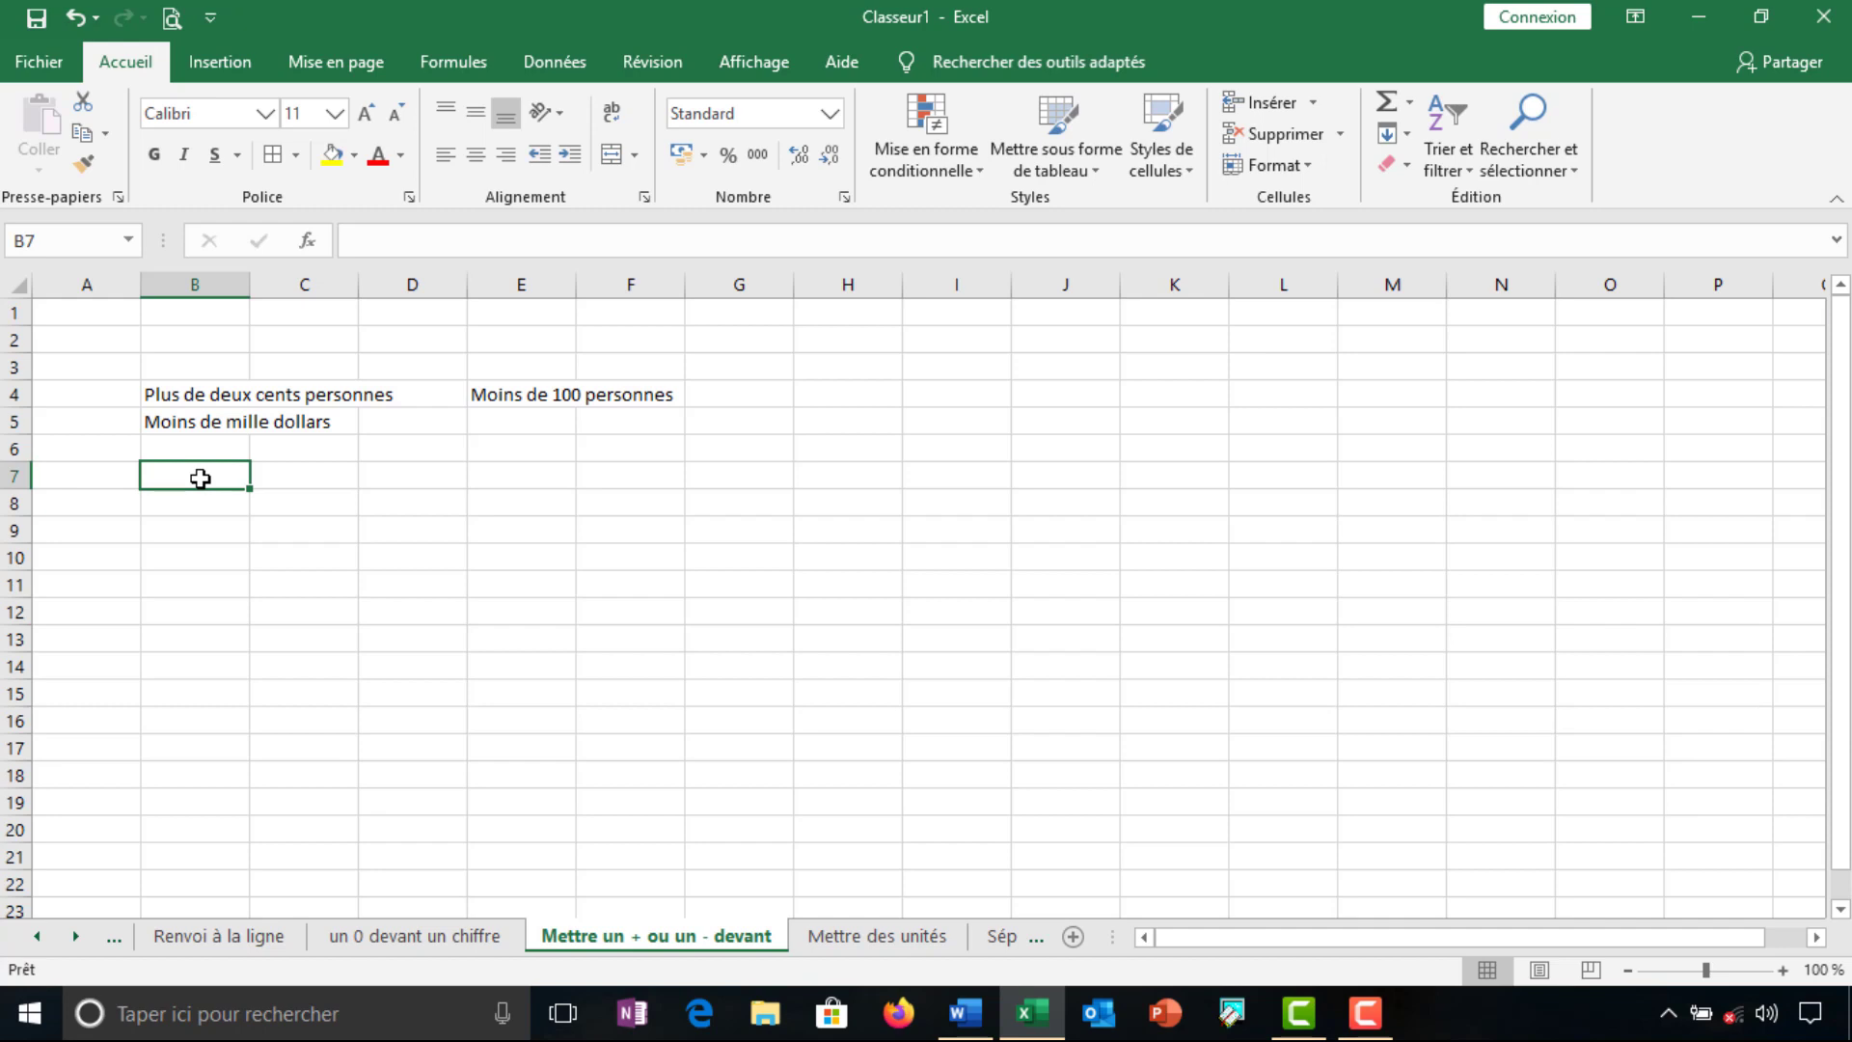
pyautogui.write('+ de ce')
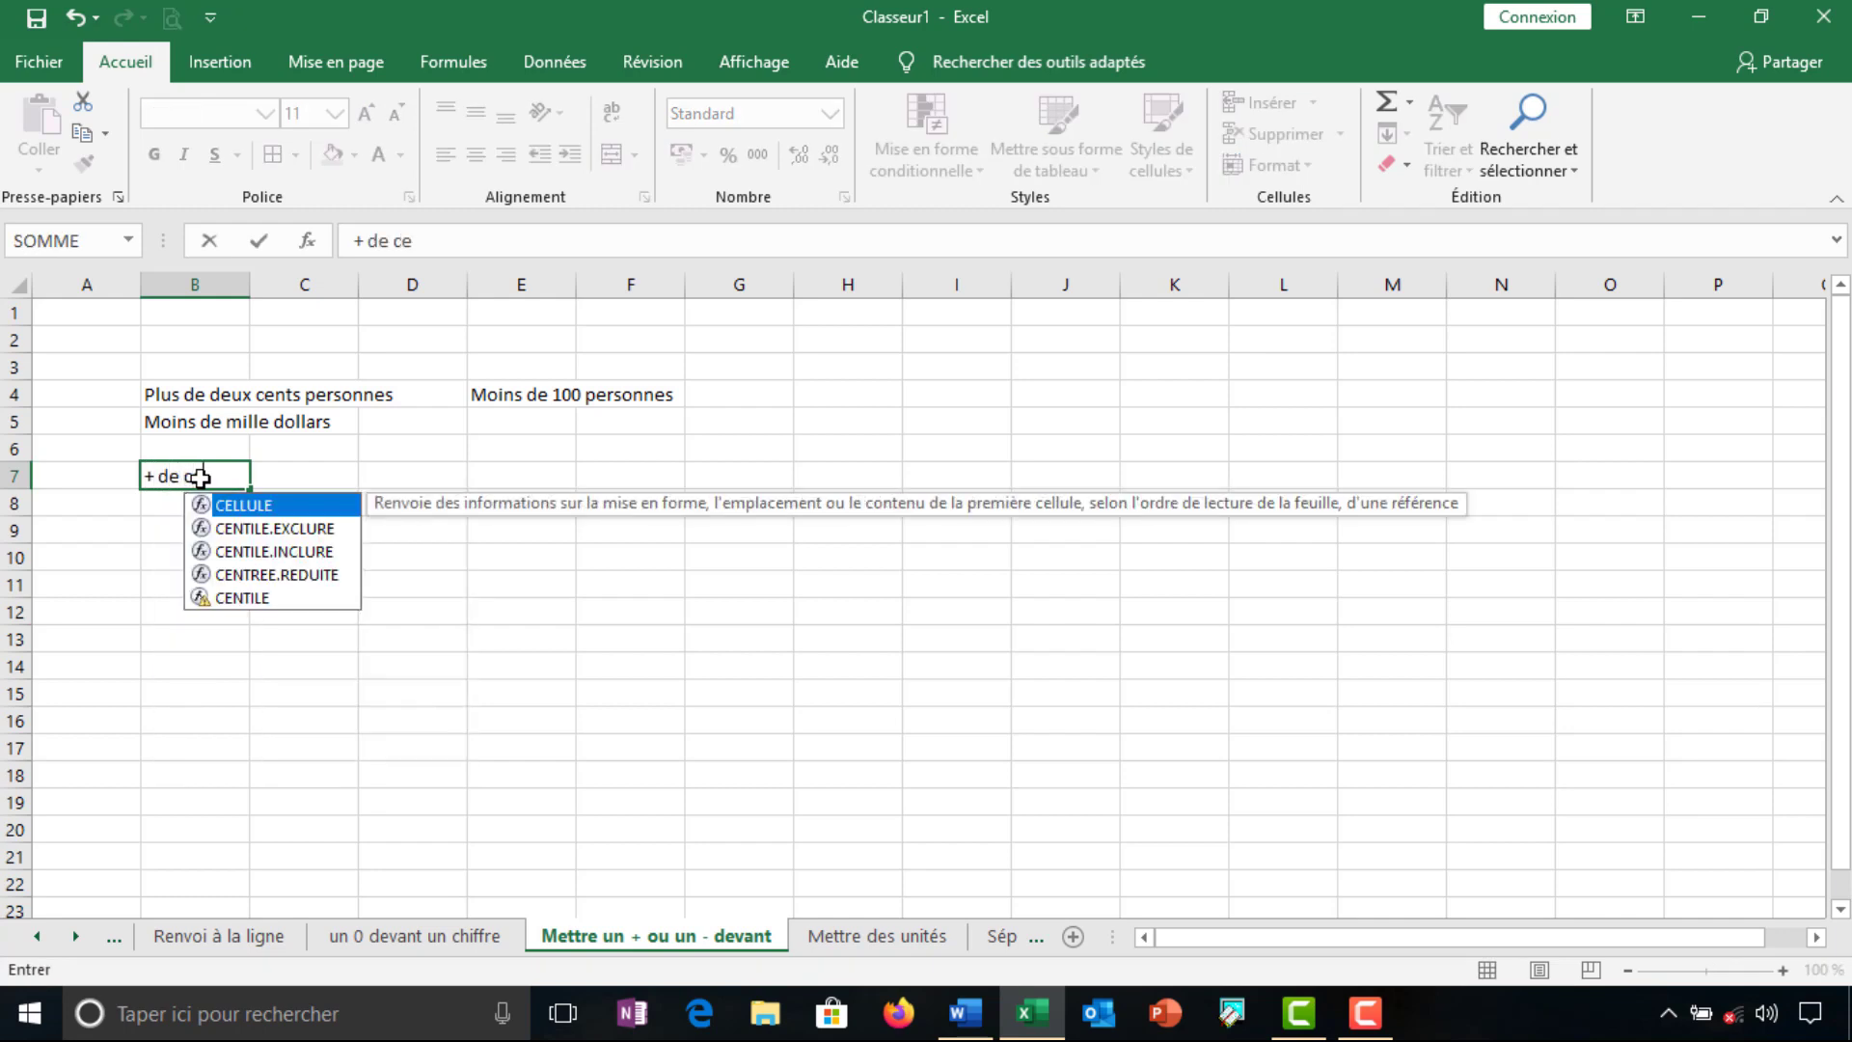
pyautogui.write('nts')
pyautogui.press('BackSpace')
pyautogui.press('BackSpace')
pyautogui.press('BackSpace')
pyautogui.press('BackSpace')
pyautogui.write('deu')
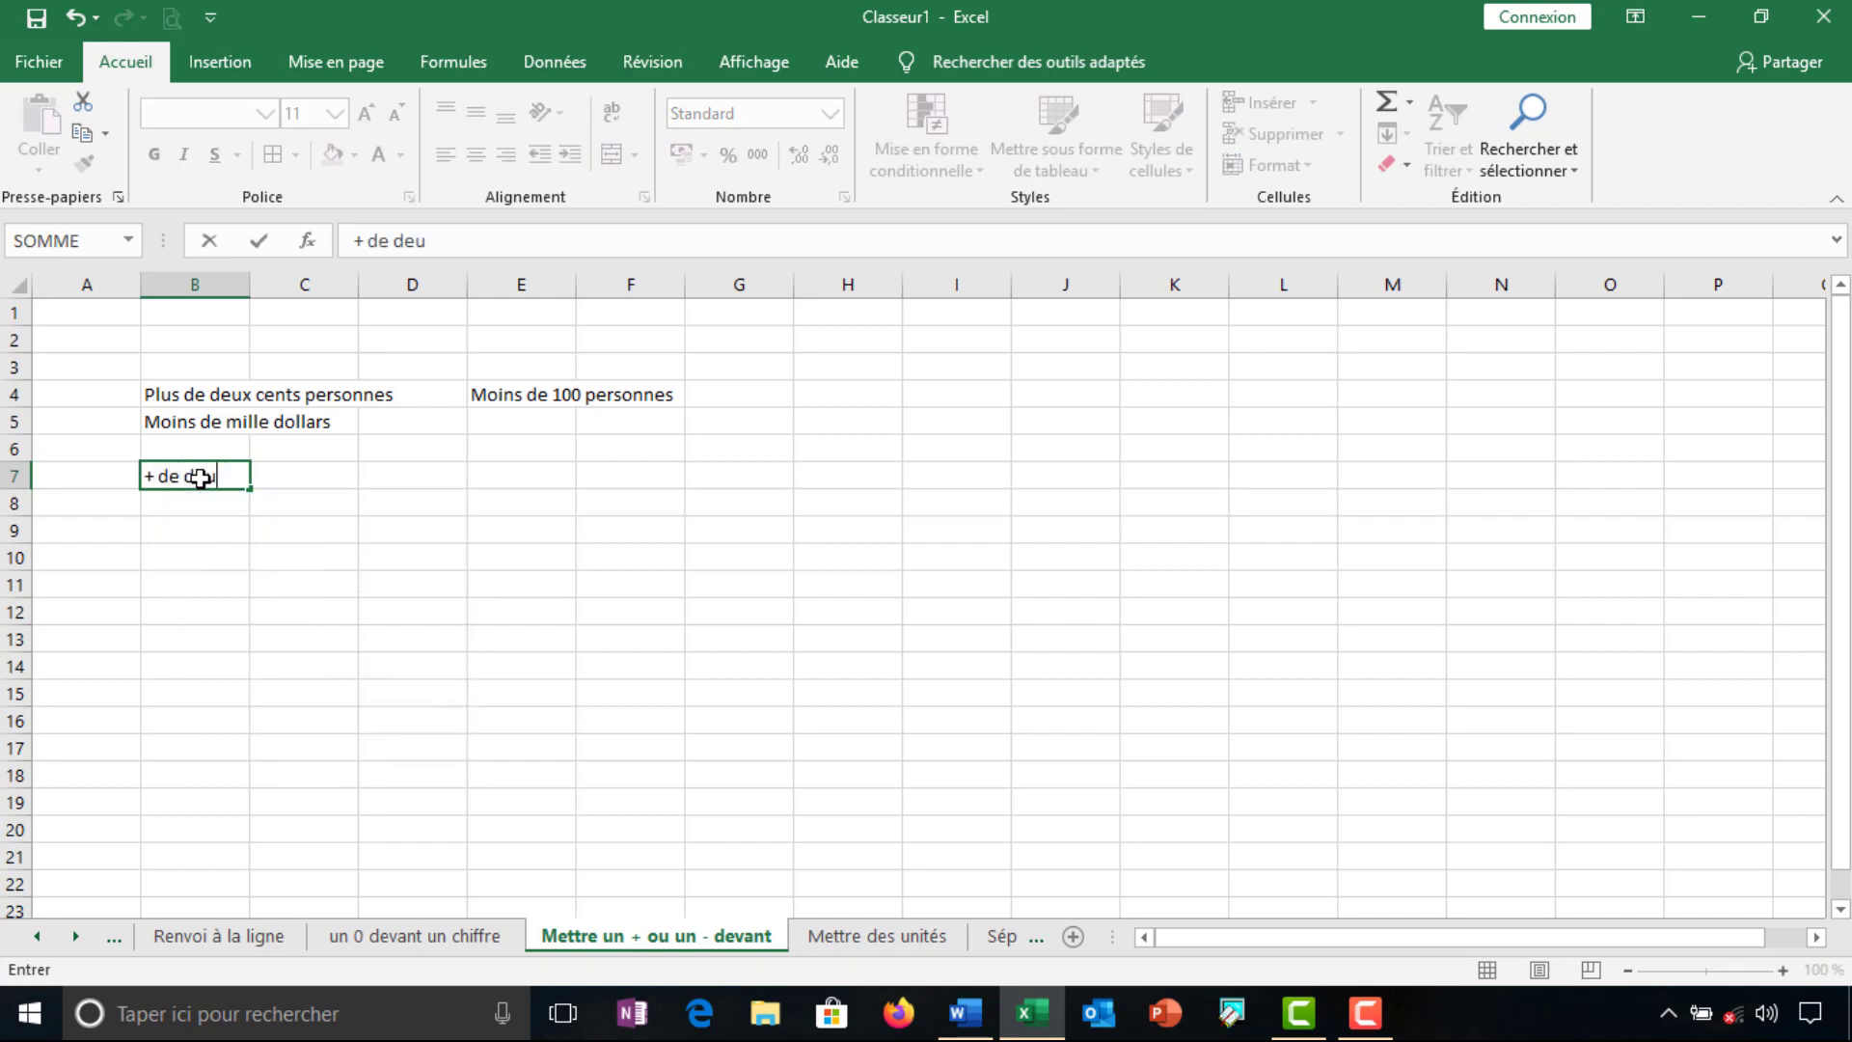
pyautogui.write('x c')
pyautogui.write('x')
pyautogui.write(' cents ')
pyautogui.write('personnes')
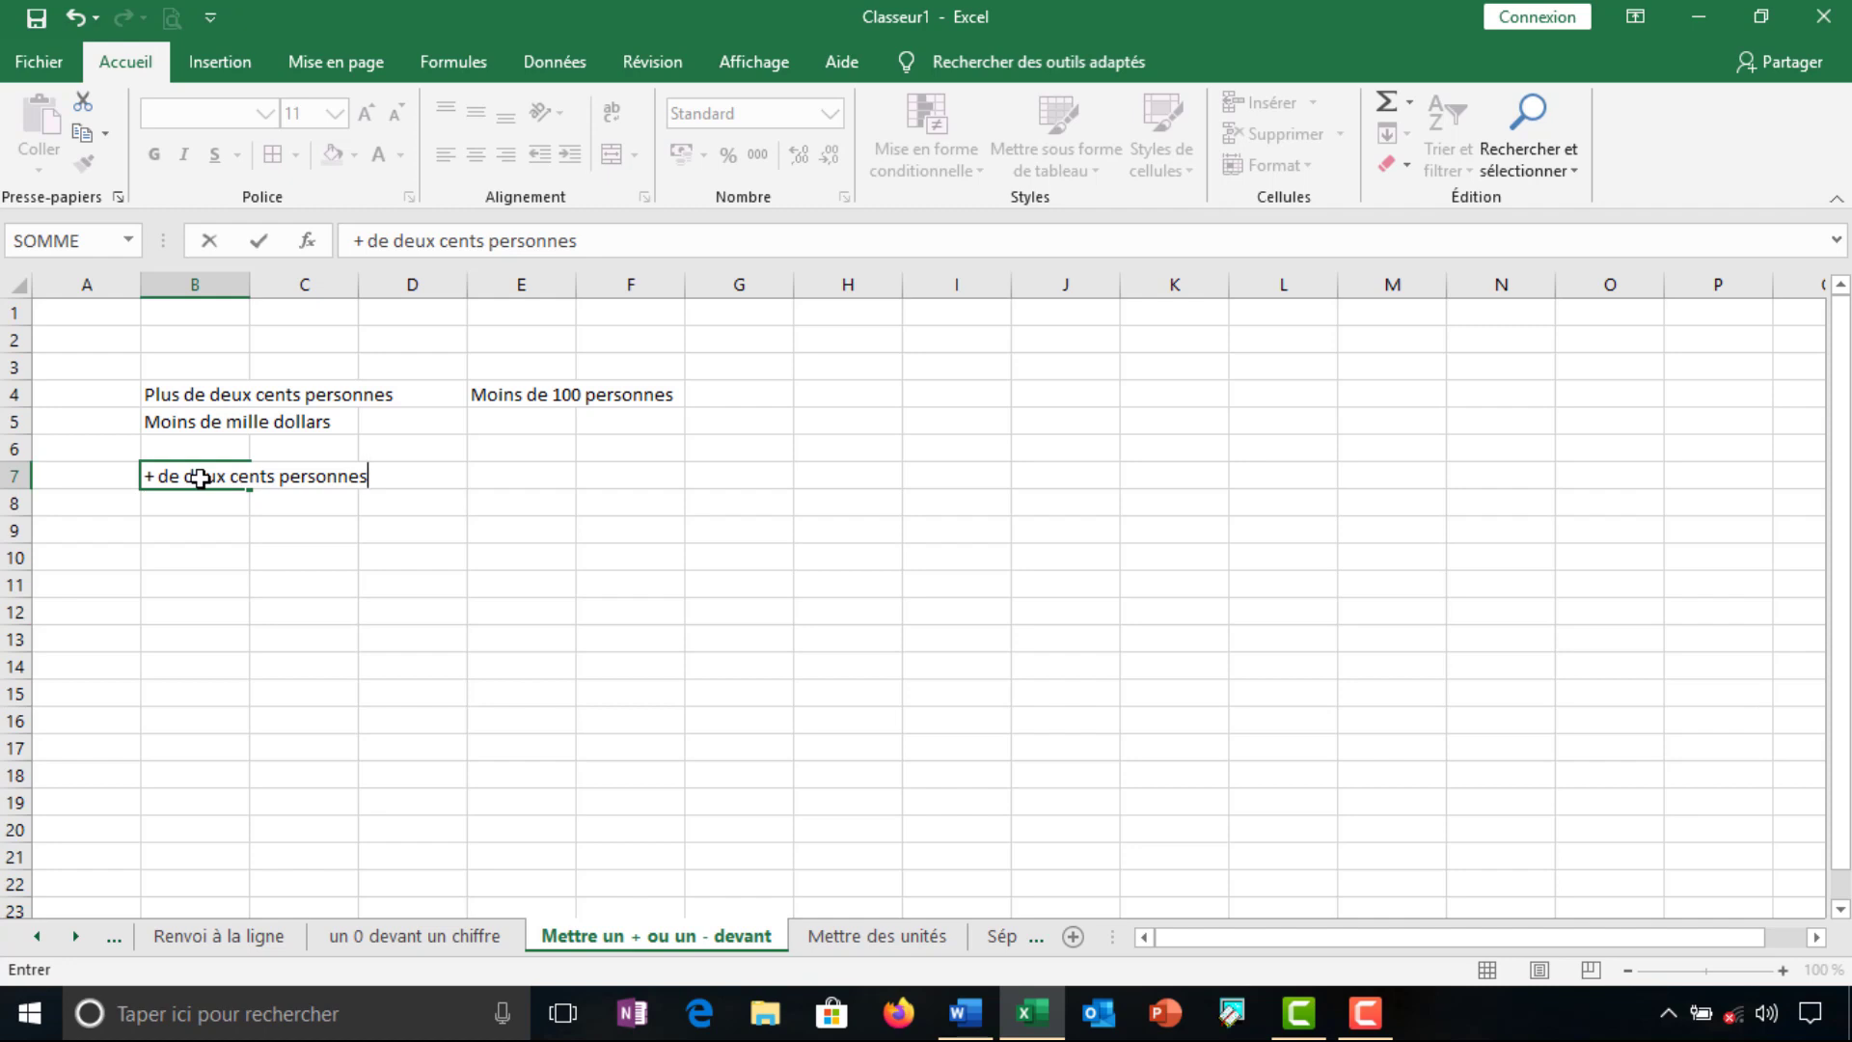
pyautogui.press('Return')
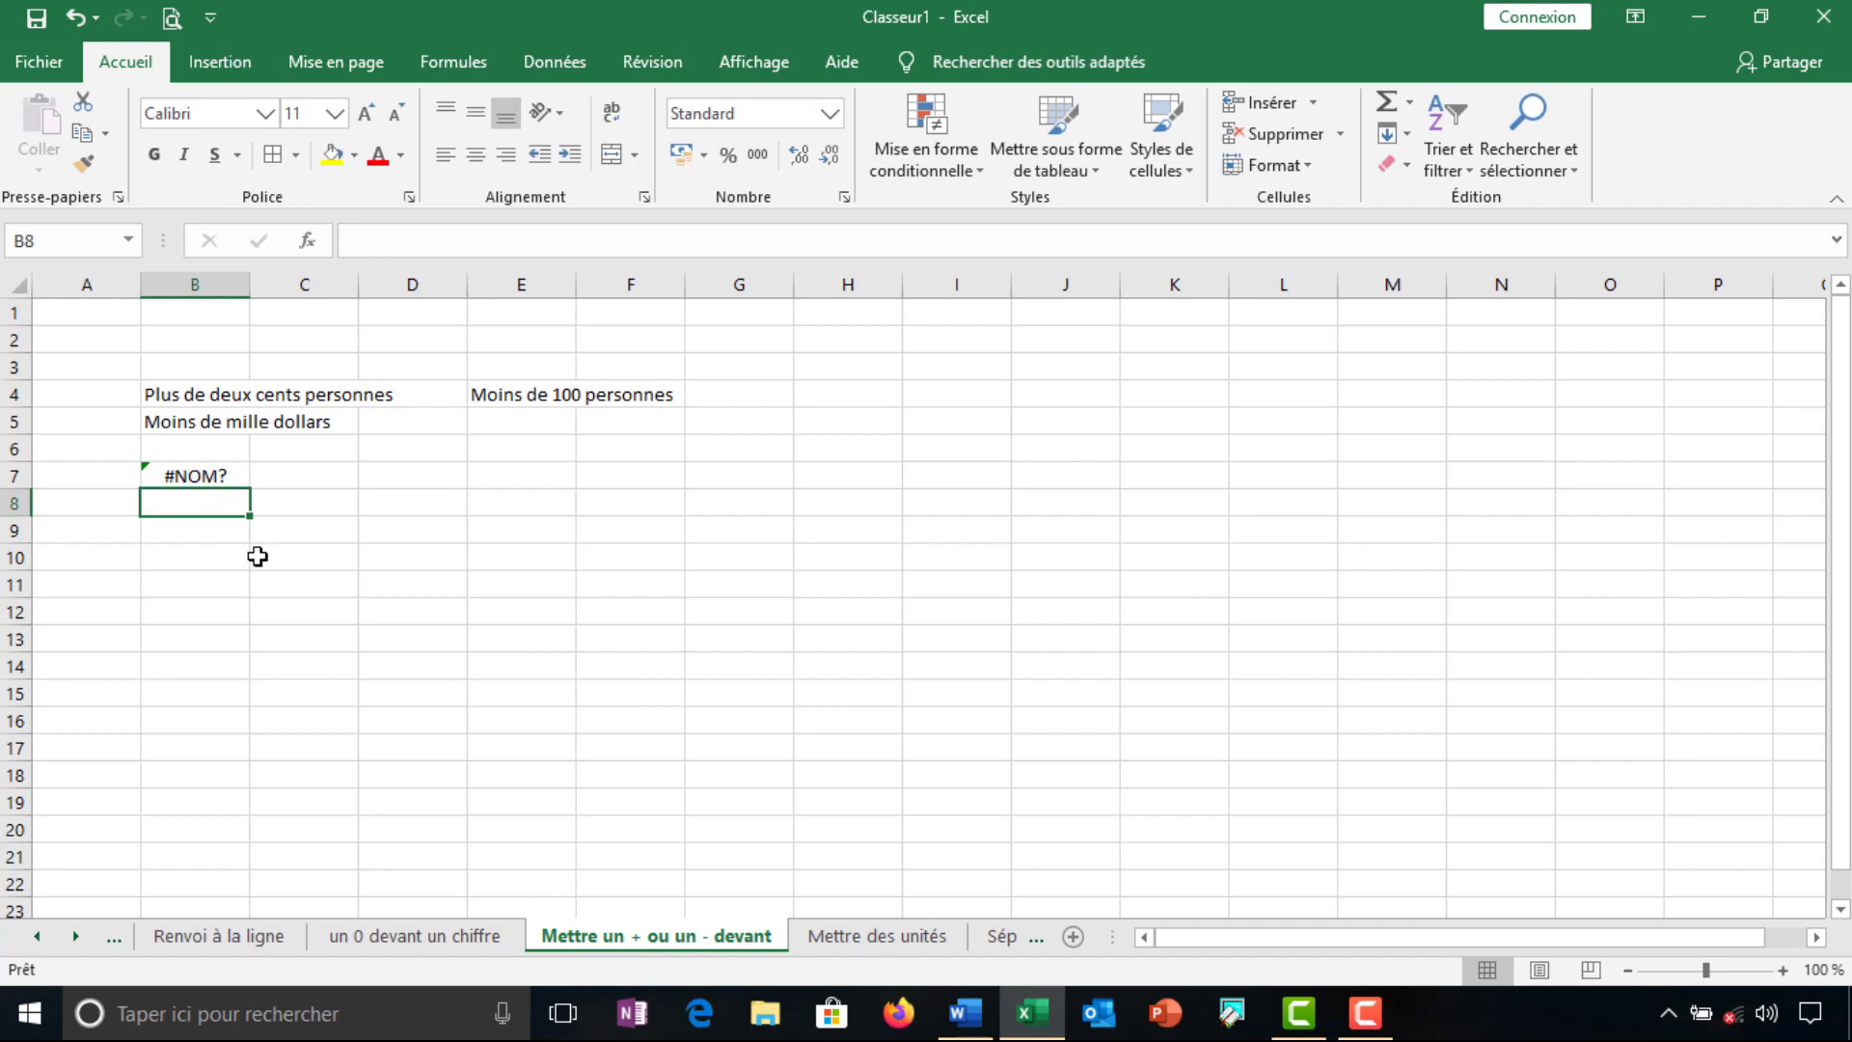
# Inspect the #NOM? error in B7, then delete the entry so B7 is empty
pyautogui.click(199, 478)
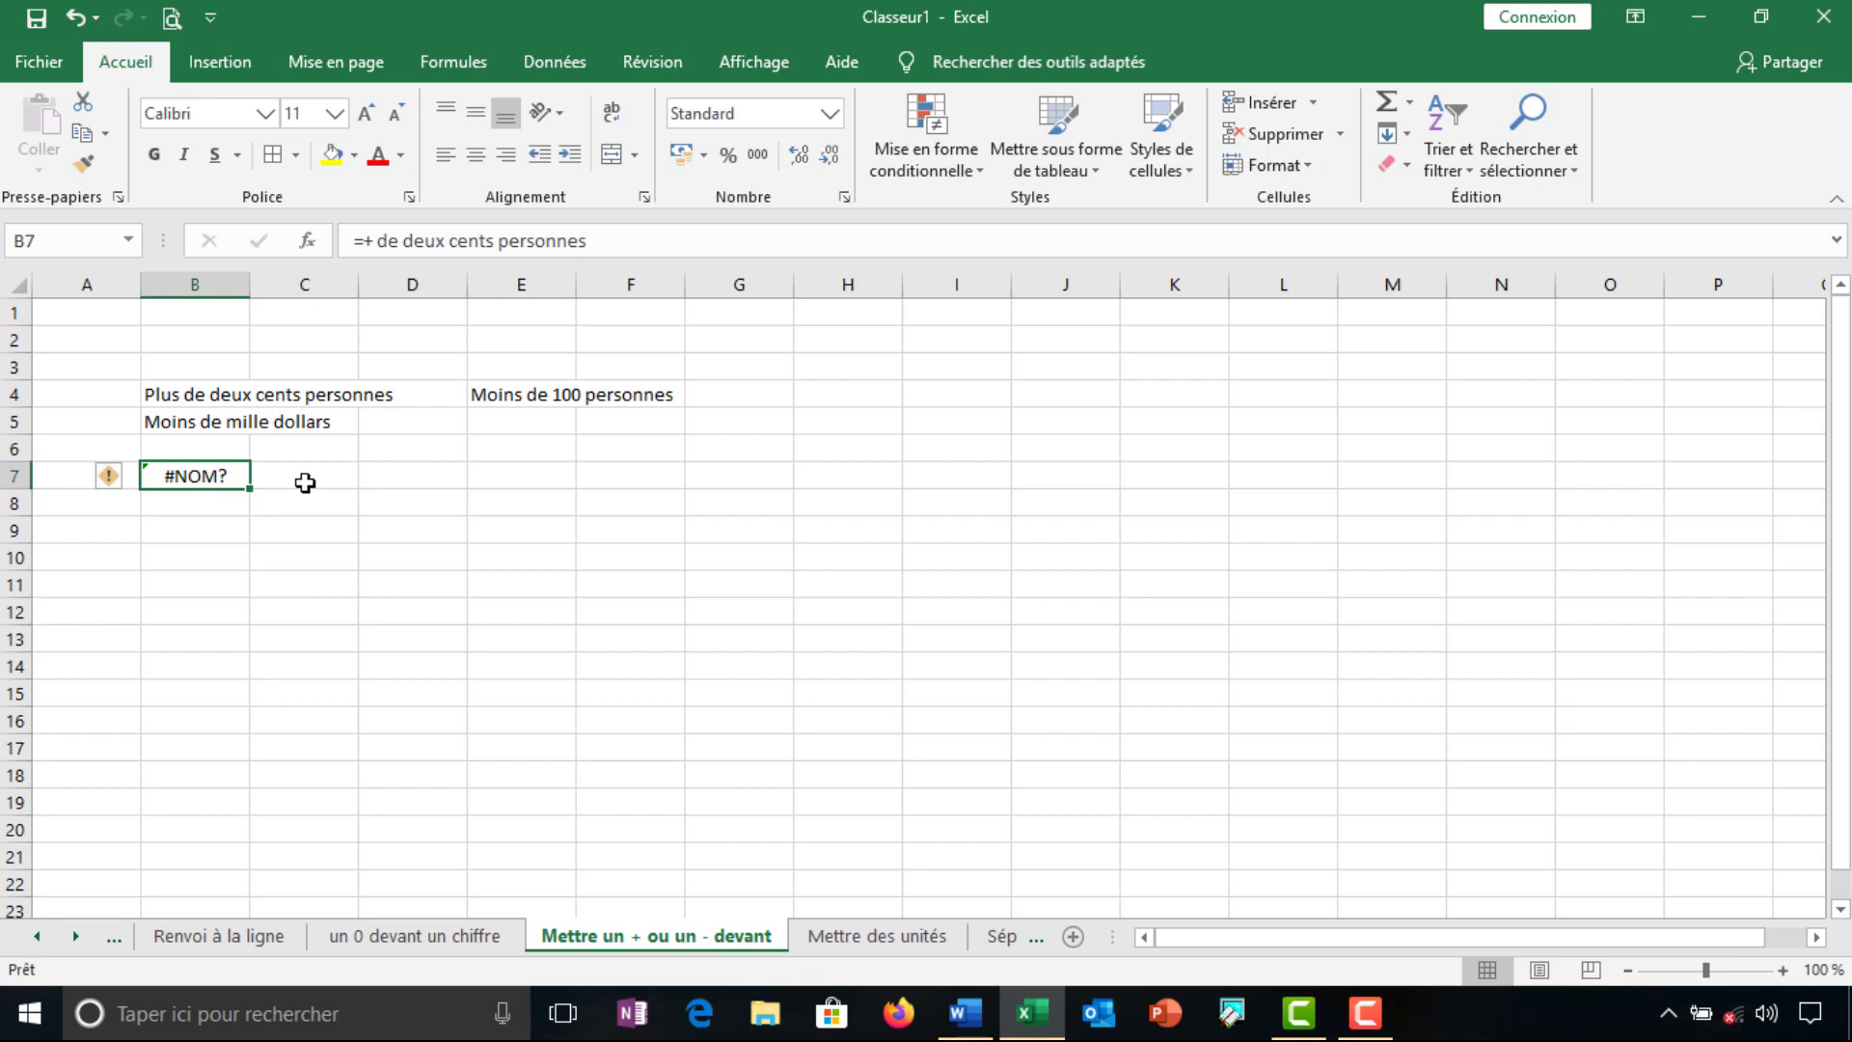
pyautogui.click(178, 505)
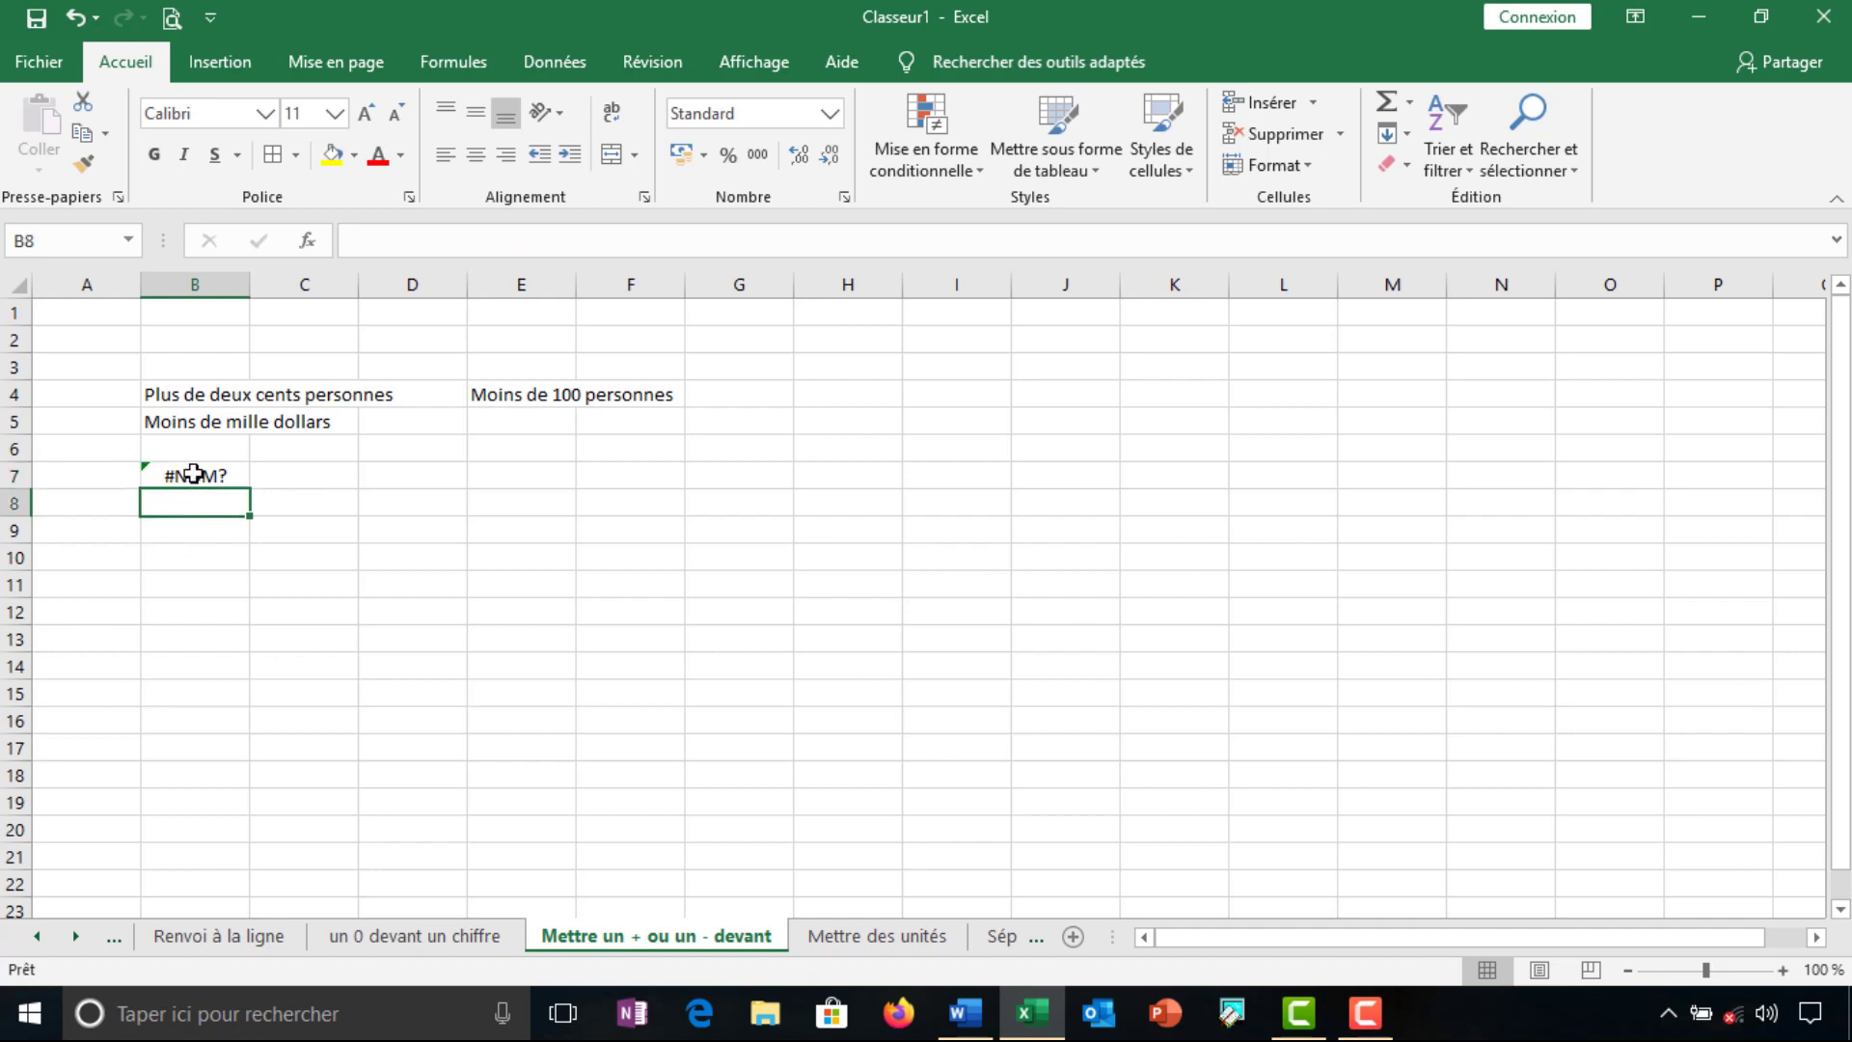
pyautogui.click(192, 473)
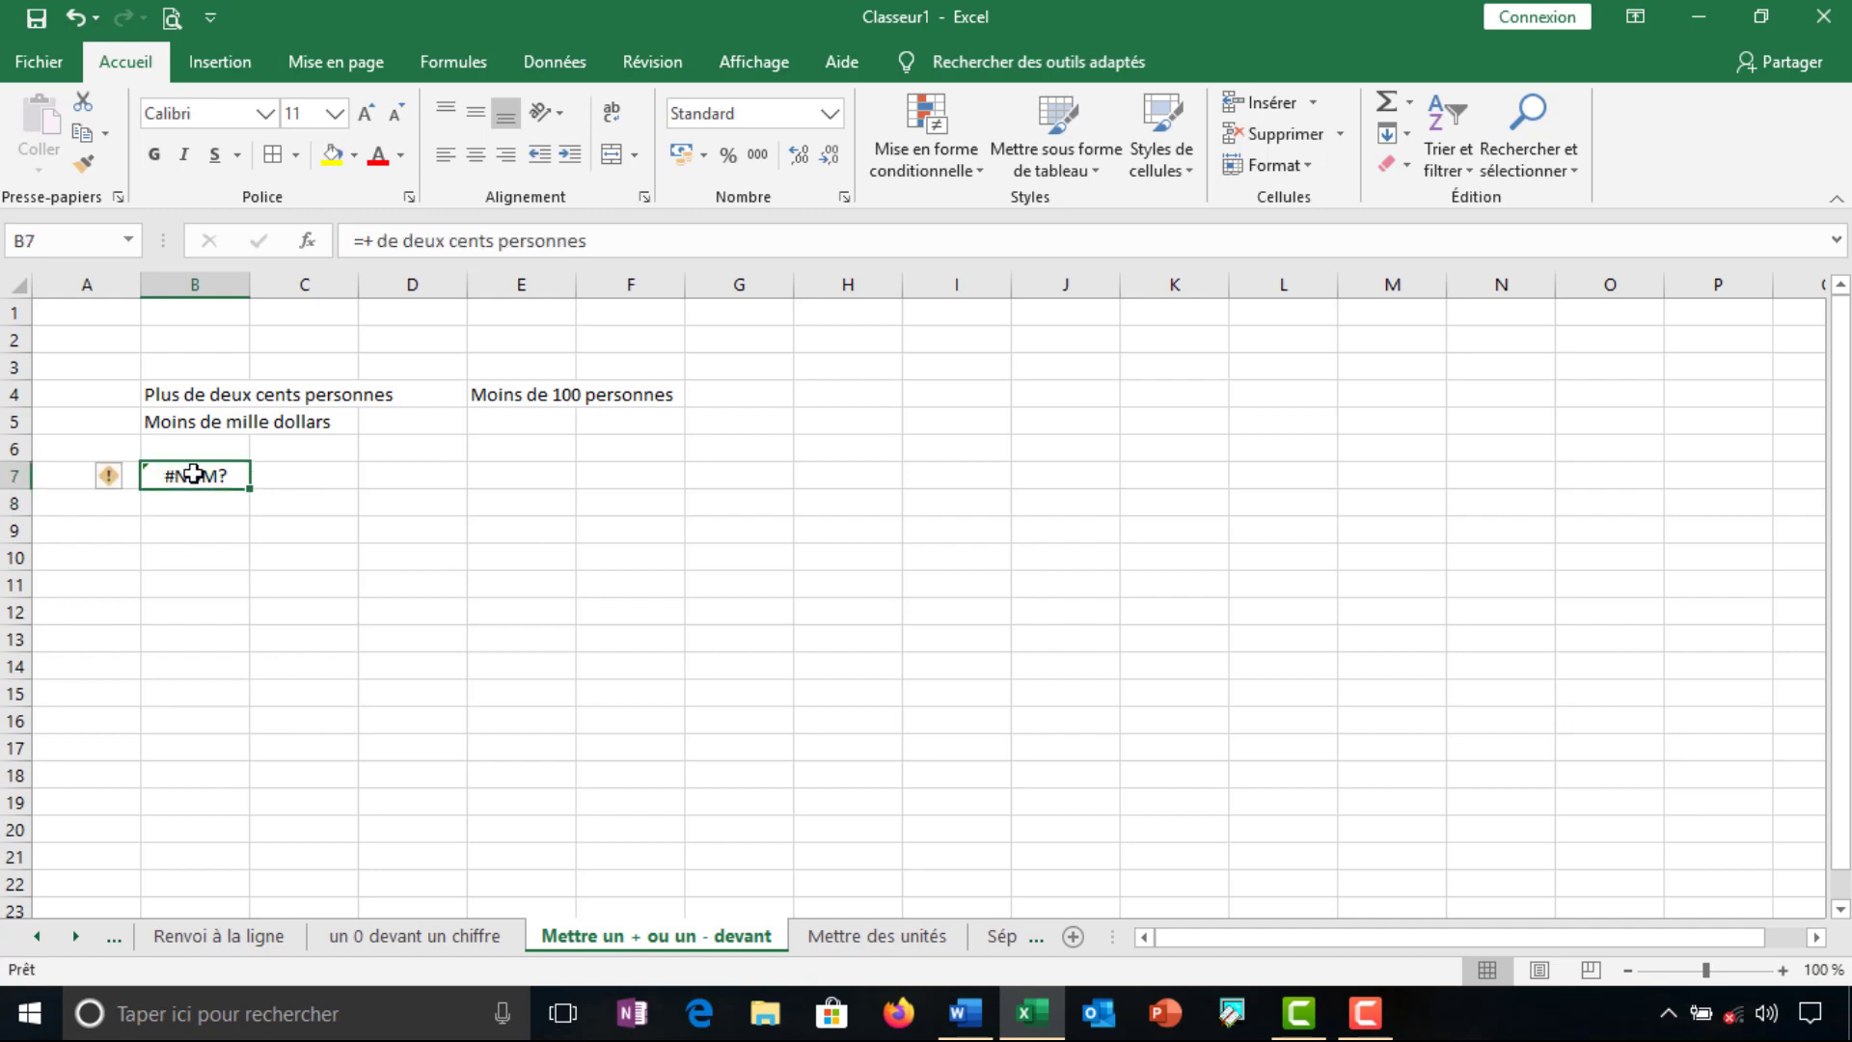
pyautogui.click(370, 242)
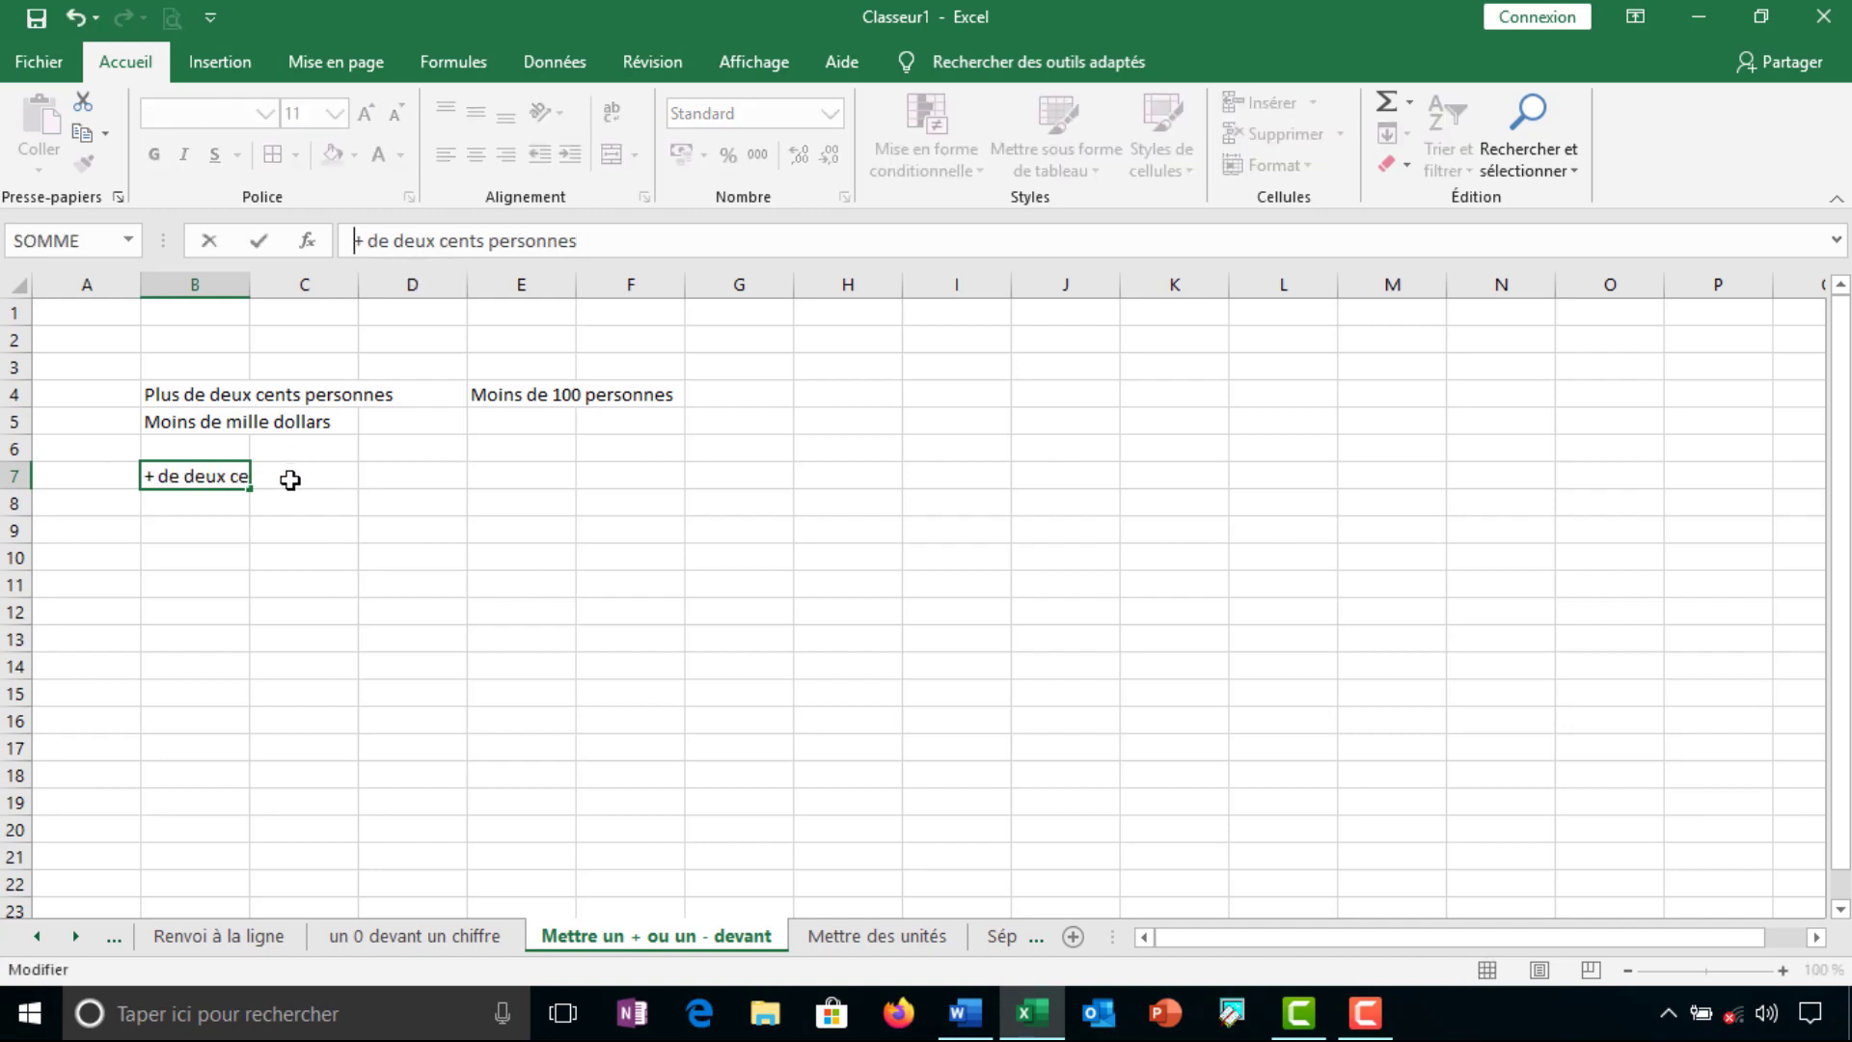
pyautogui.click(210, 494)
pyautogui.press('Delete')
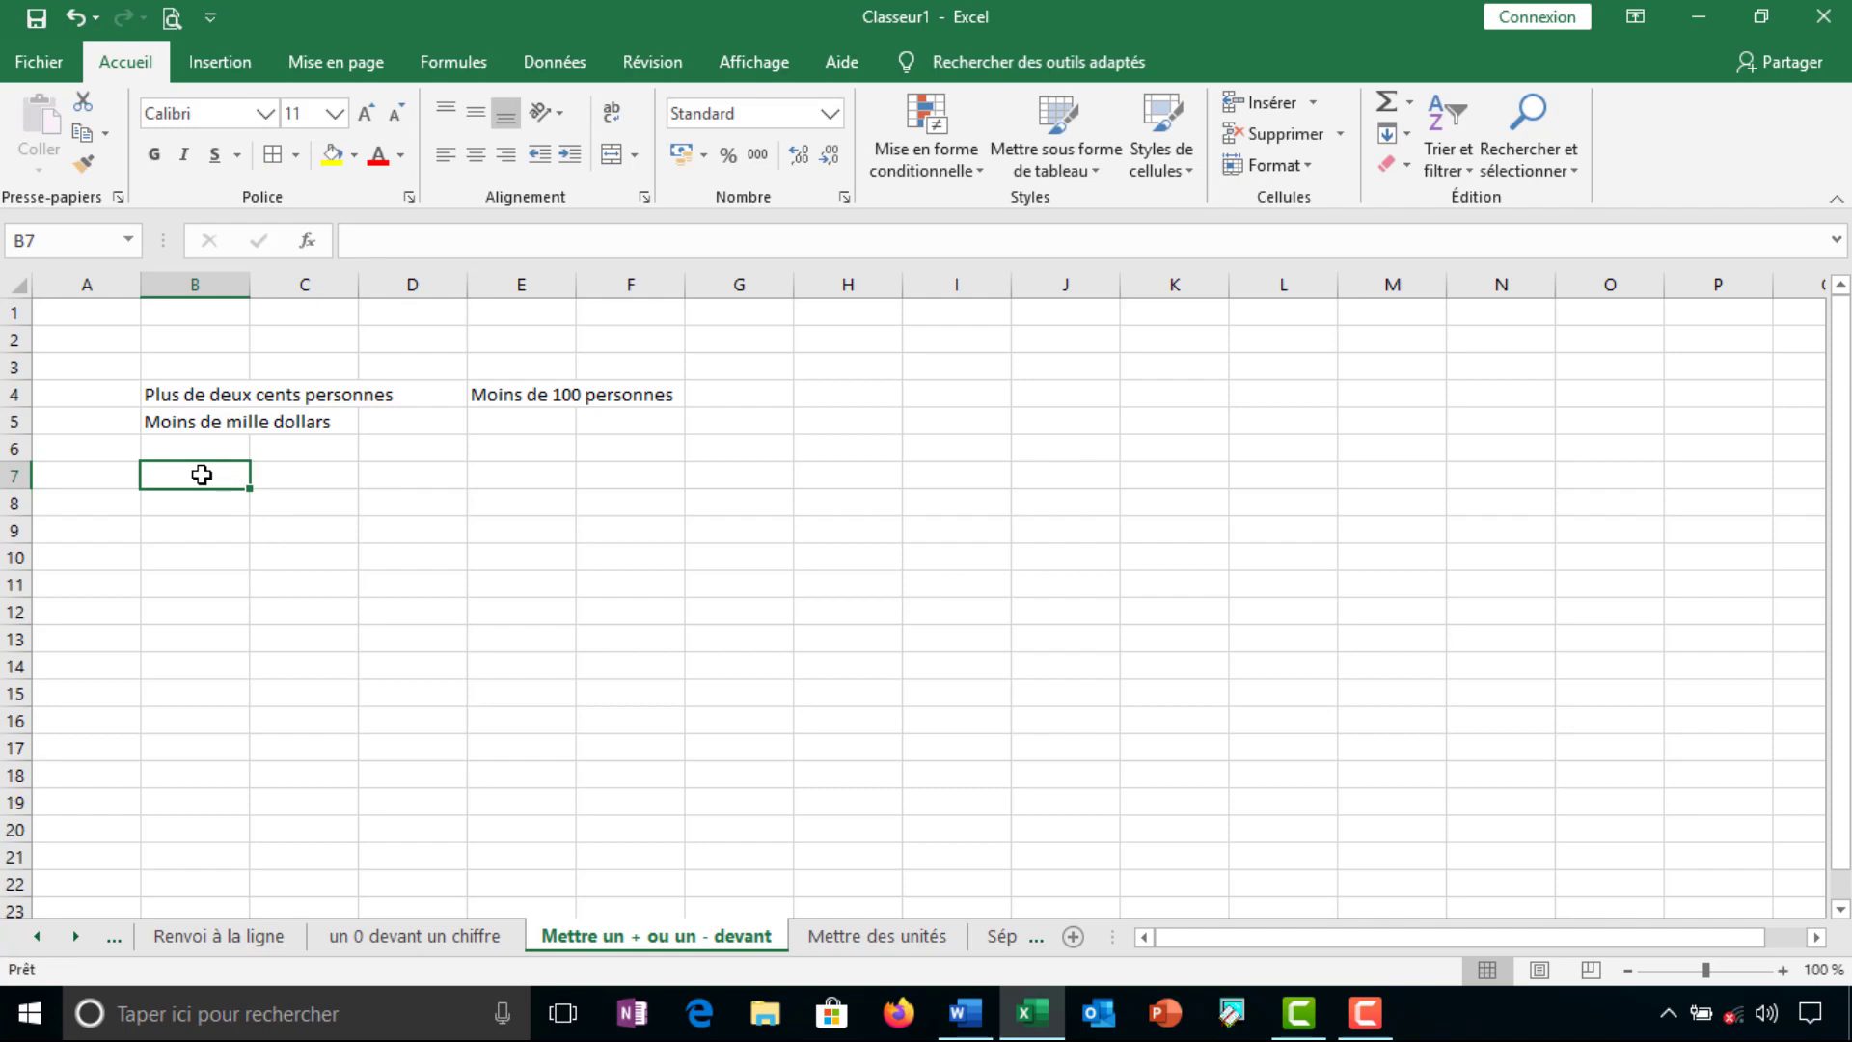
# Enter '+ de deux cents personnes in B7 and '- de mille dollars in B8 as apostrophe-led text
pyautogui.write("'+ de deux cents personnes")
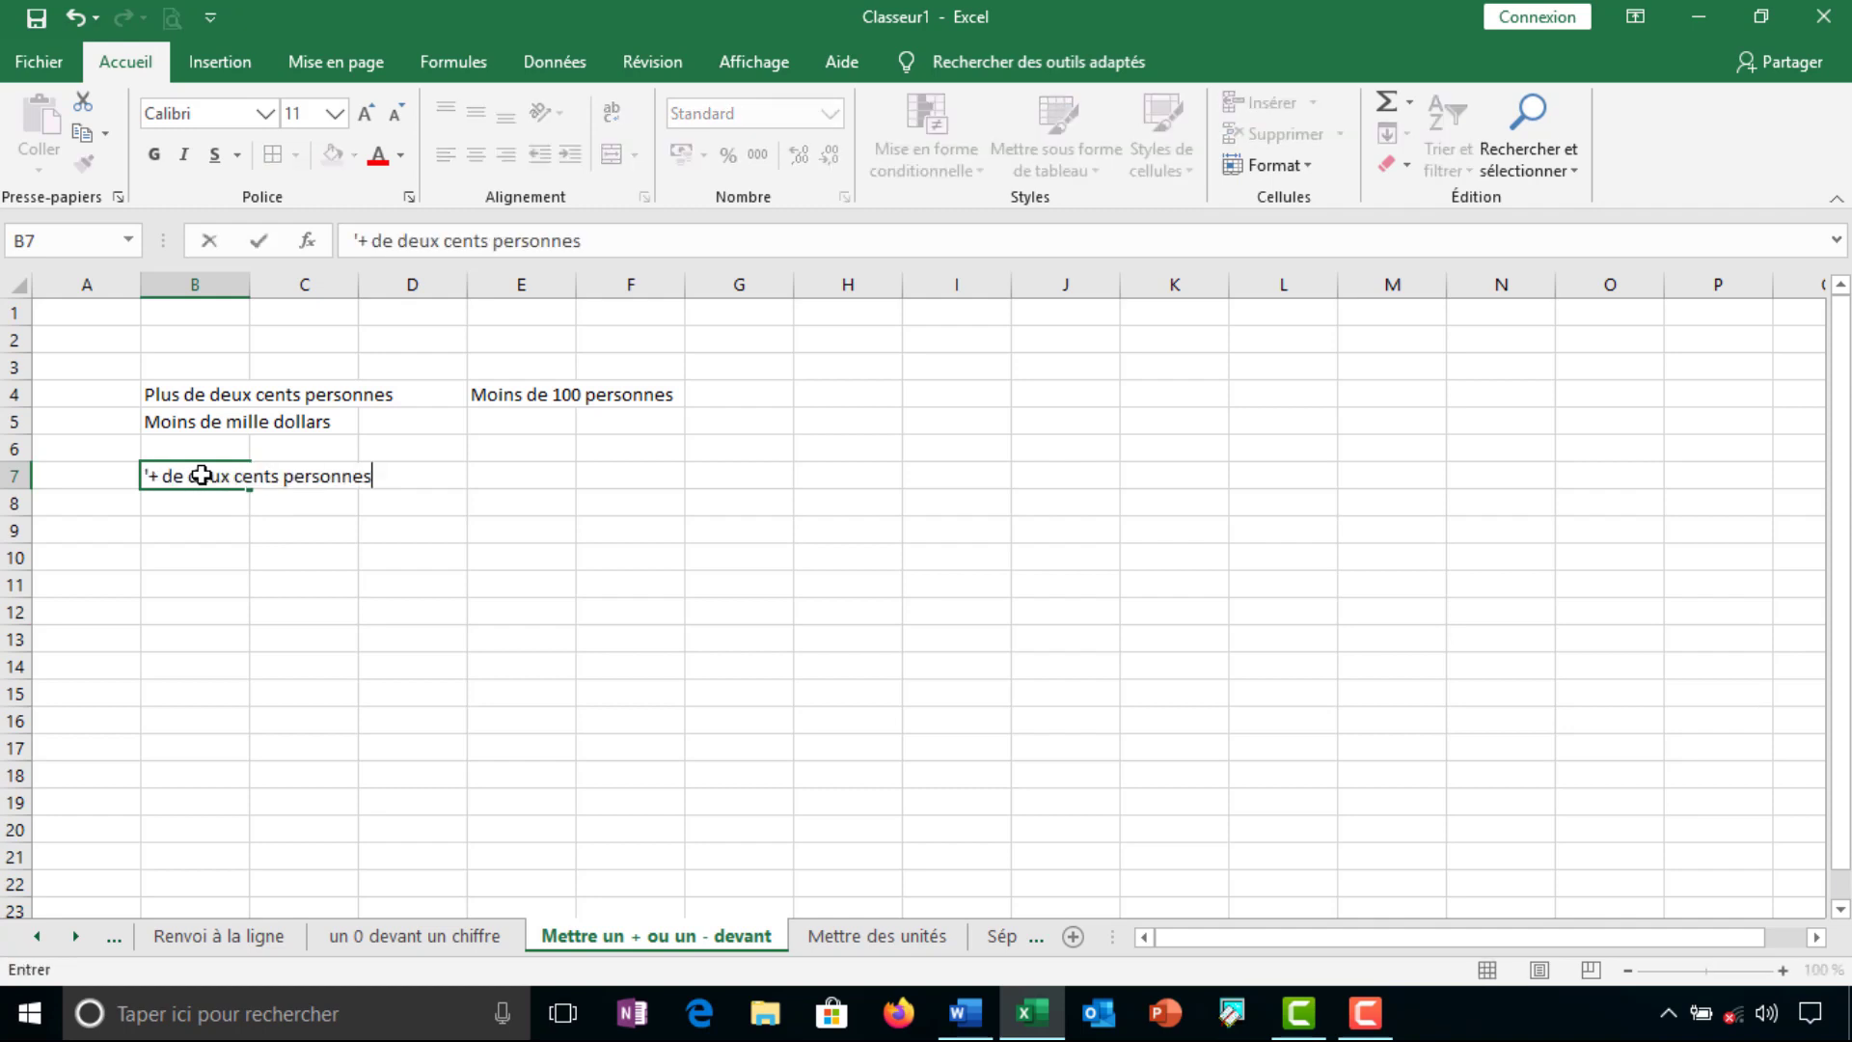
pyautogui.press('Return')
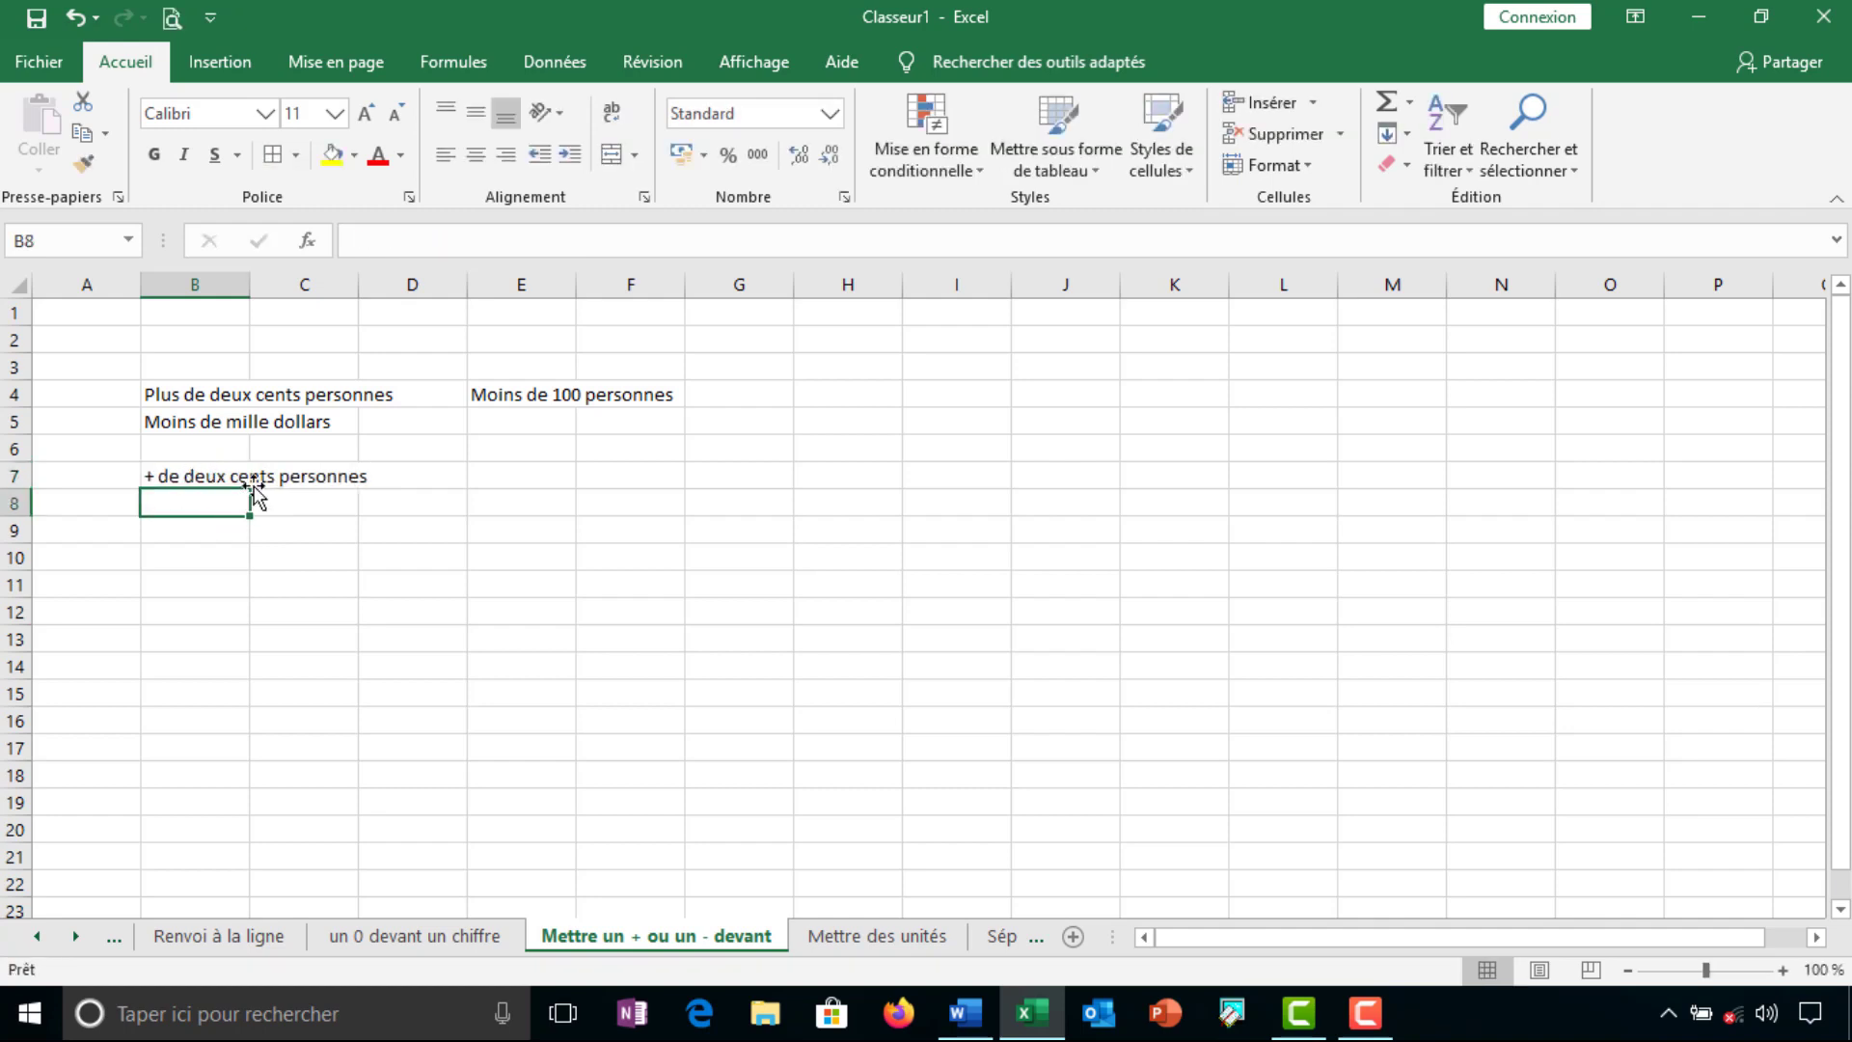
pyautogui.click(198, 474)
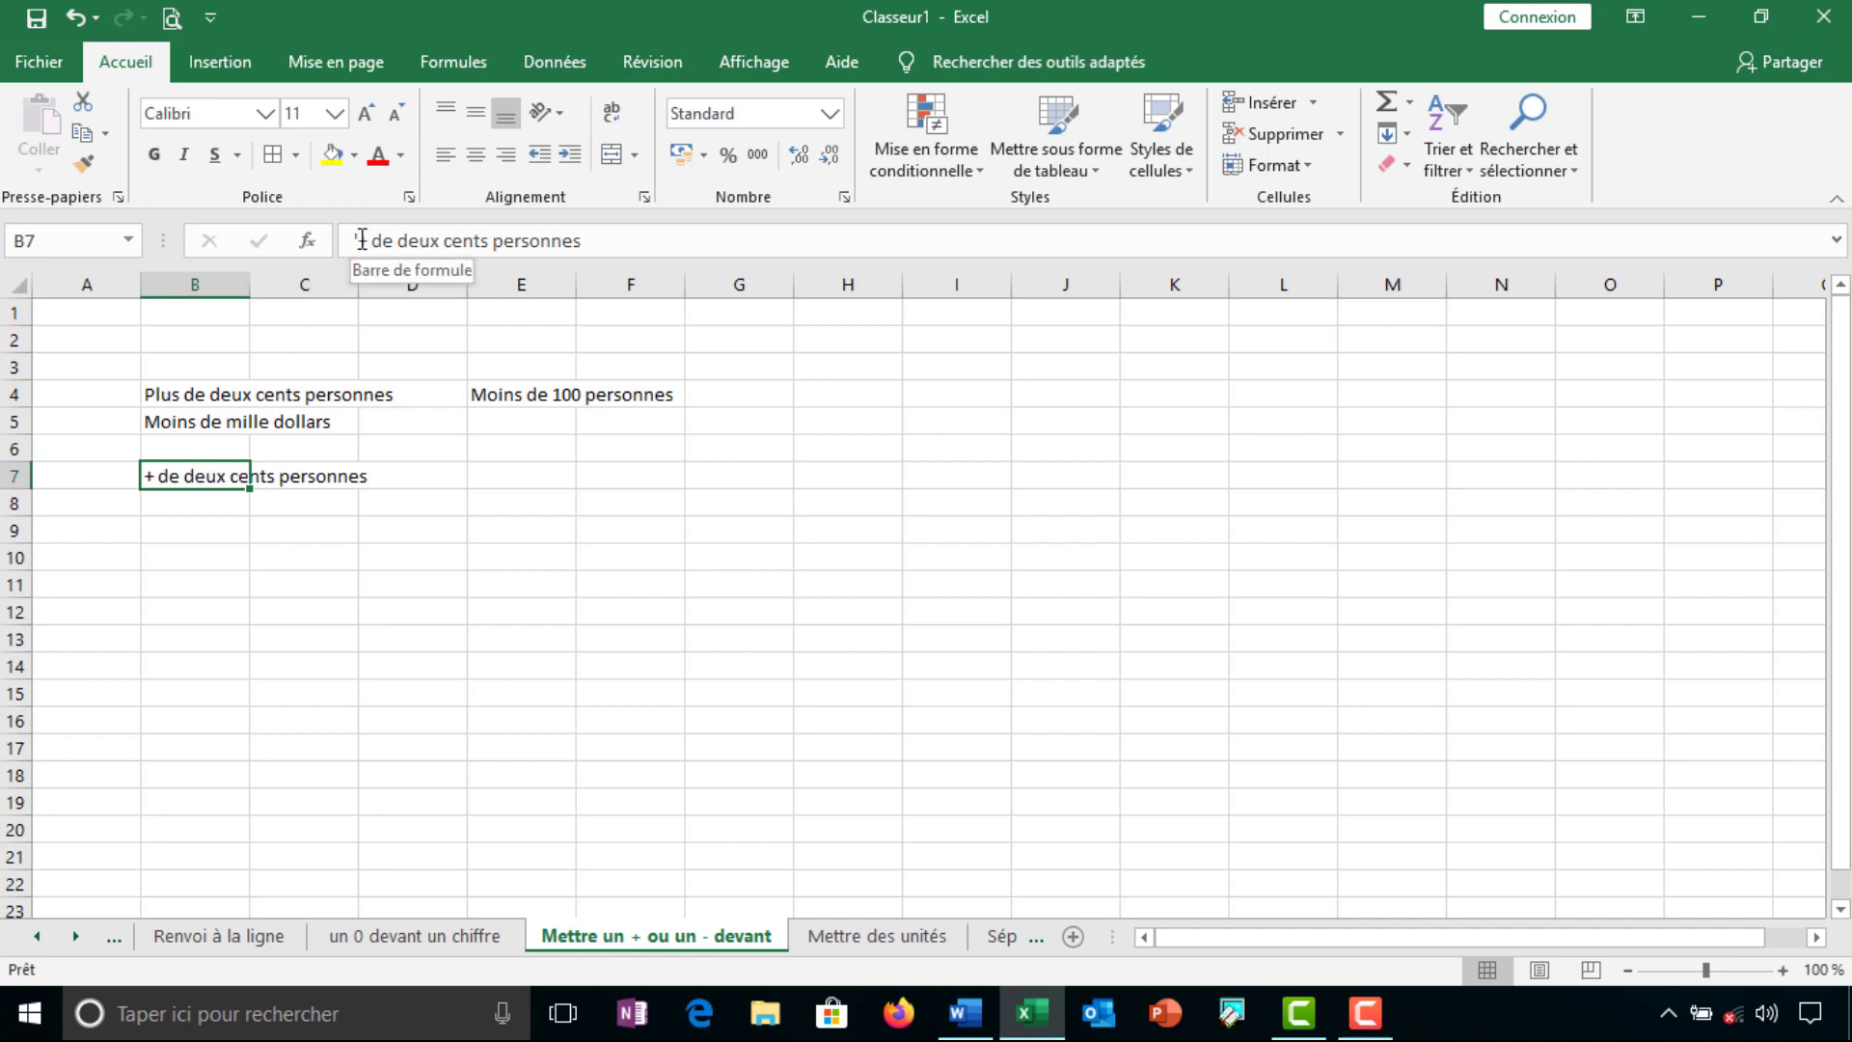
pyautogui.click(216, 507)
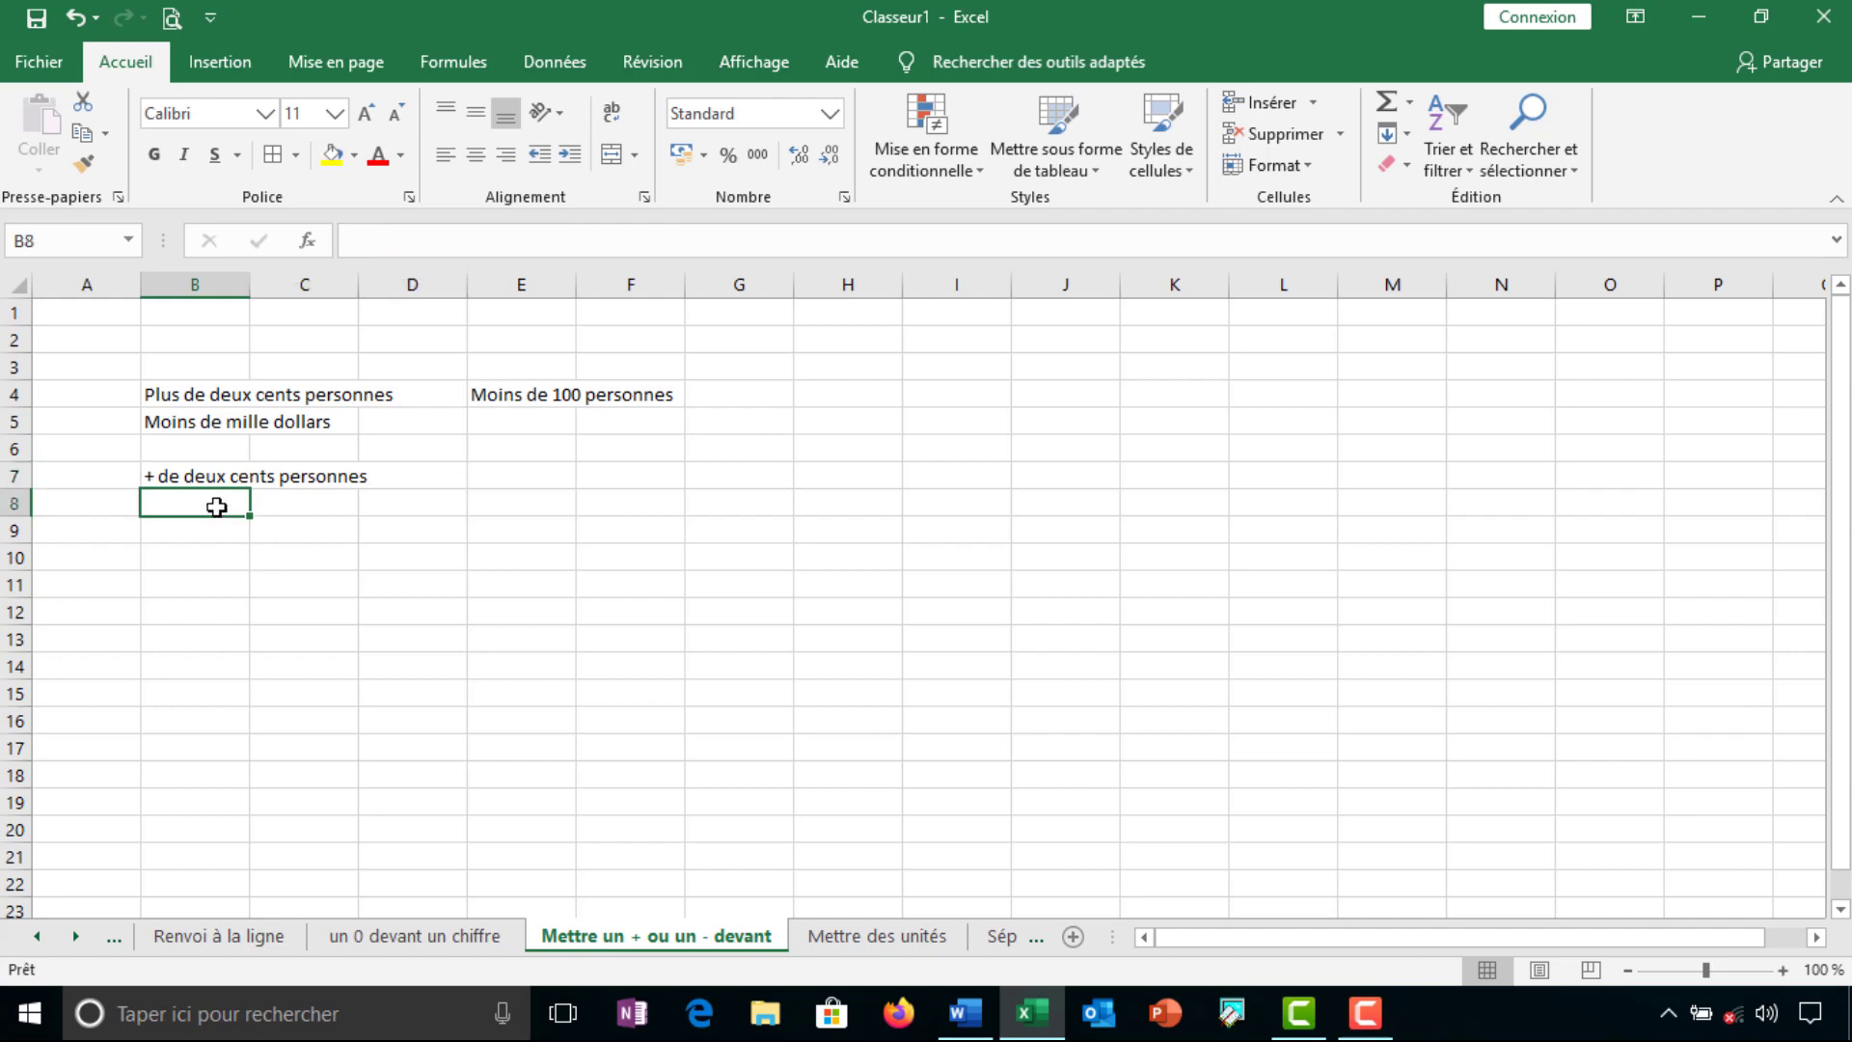
pyautogui.write("'")
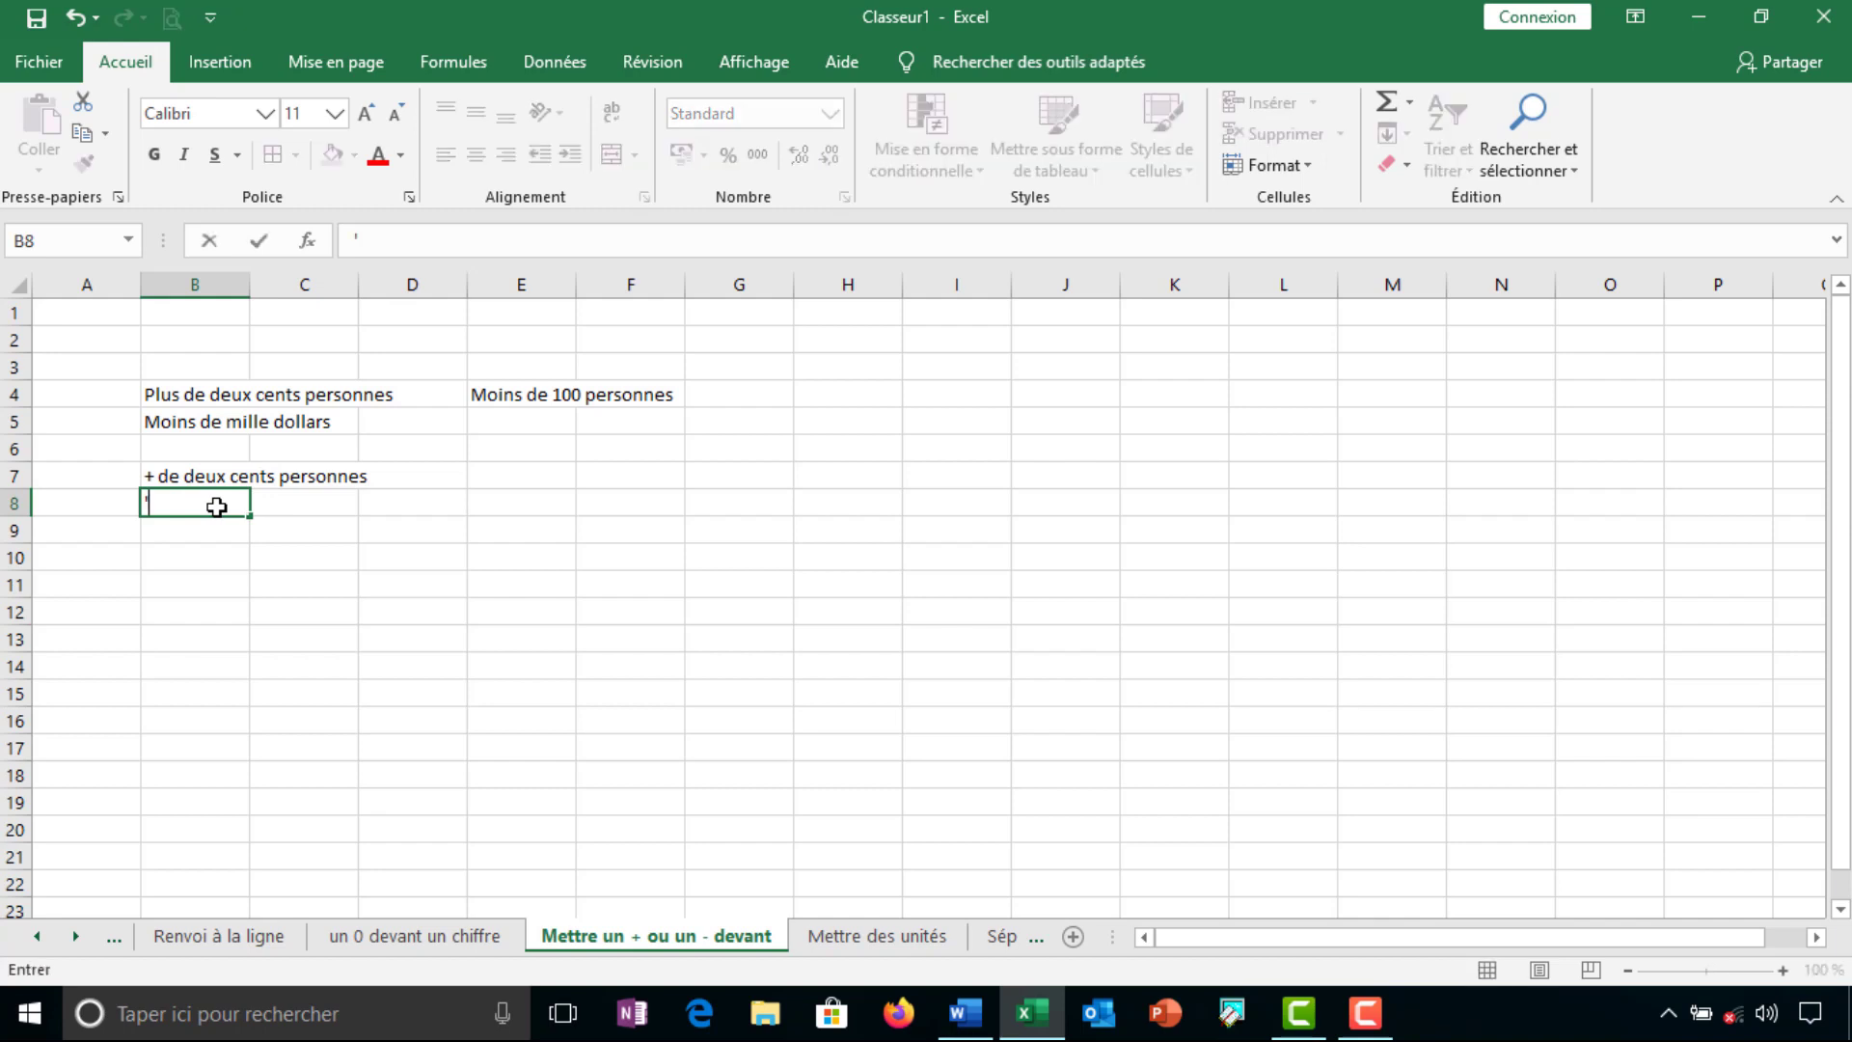
pyautogui.write('-')
pyautogui.write(' de mille d')
pyautogui.write('ollars')
pyautogui.press('Return')
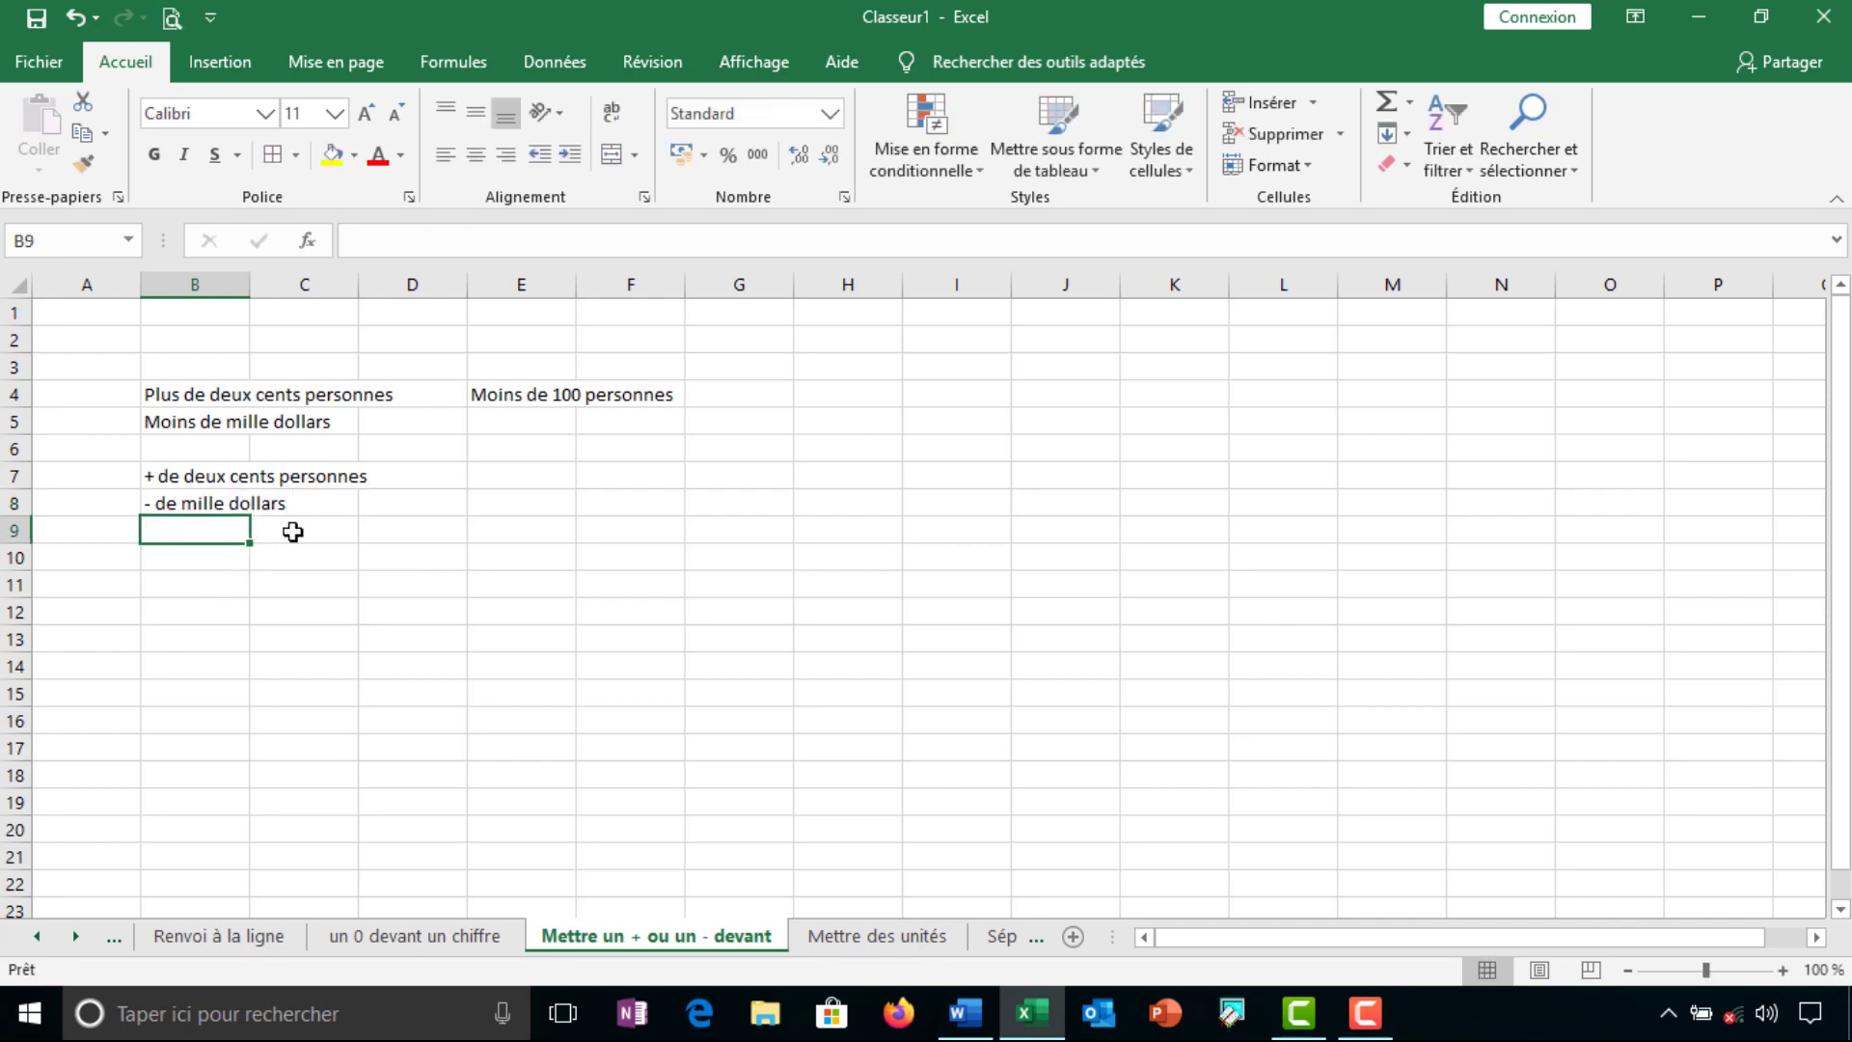
pyautogui.click(531, 397)
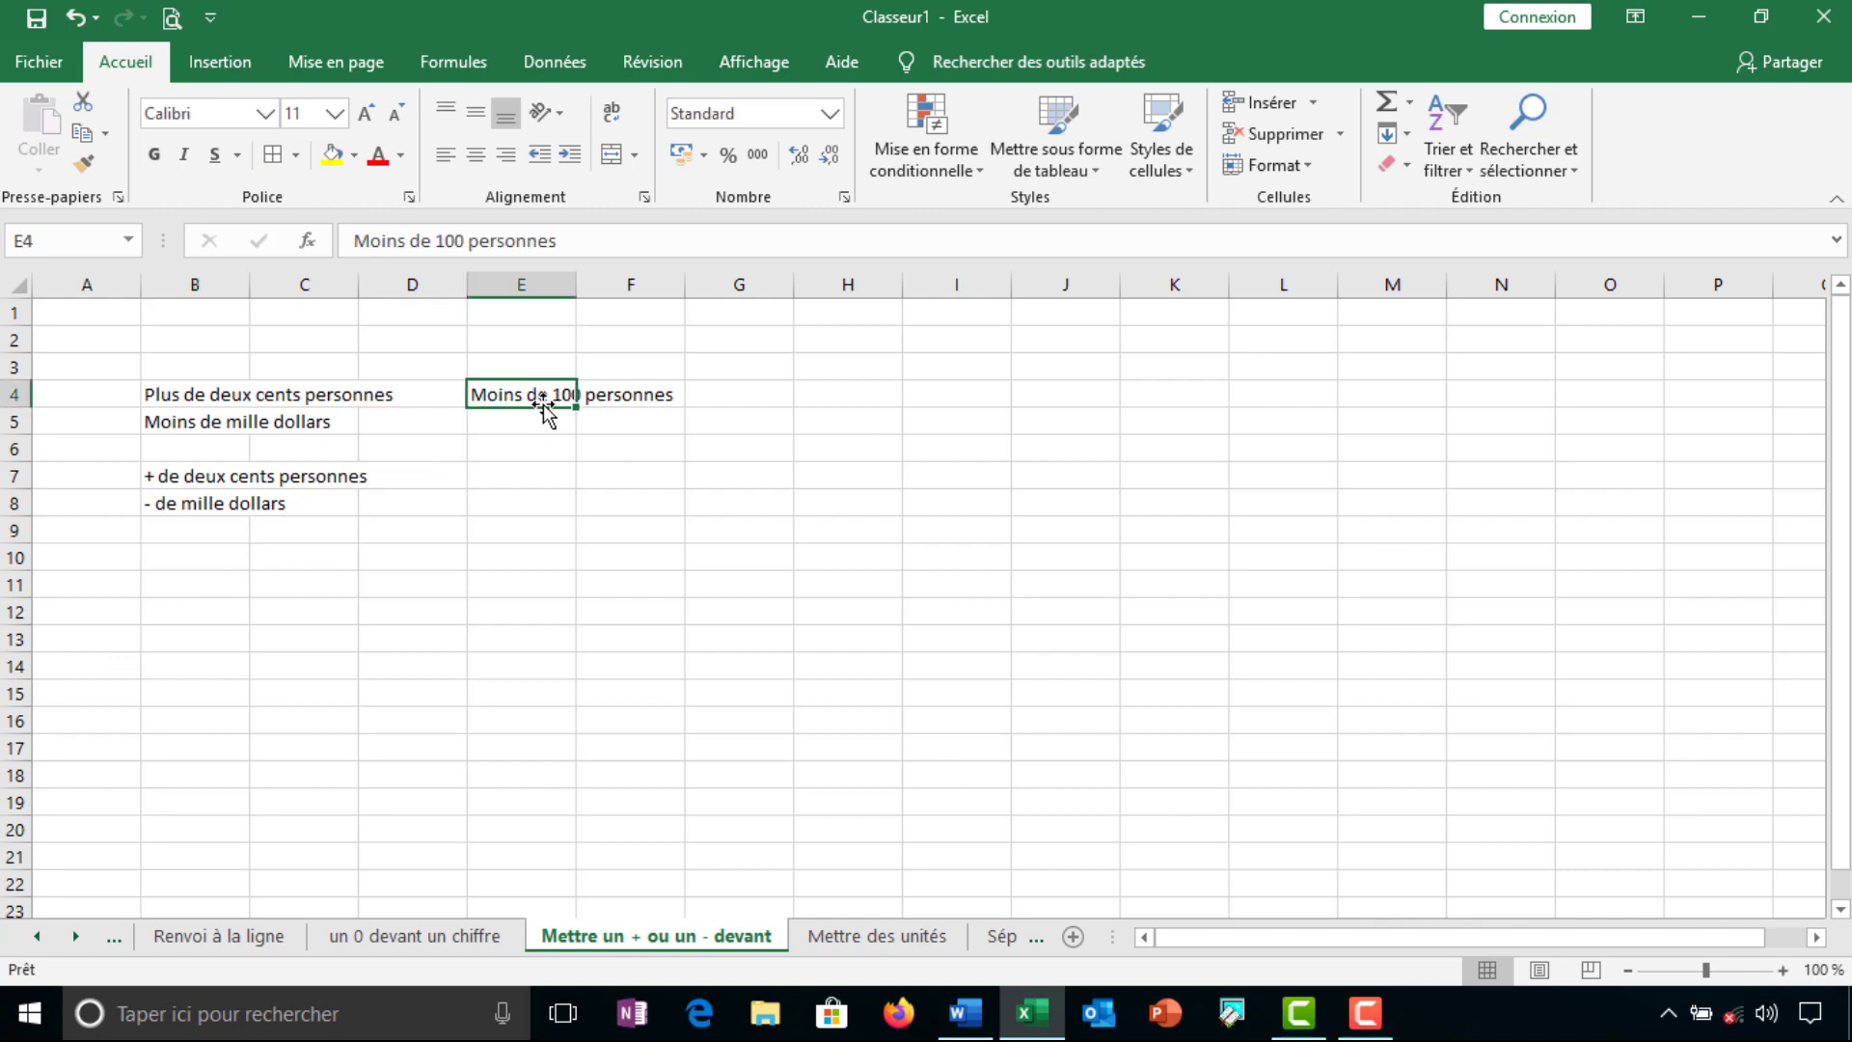
# Enter '- de 100 persoonnes' in E5 without an apostrophe, triggering Excel's formula-error warning
pyautogui.click(516, 425)
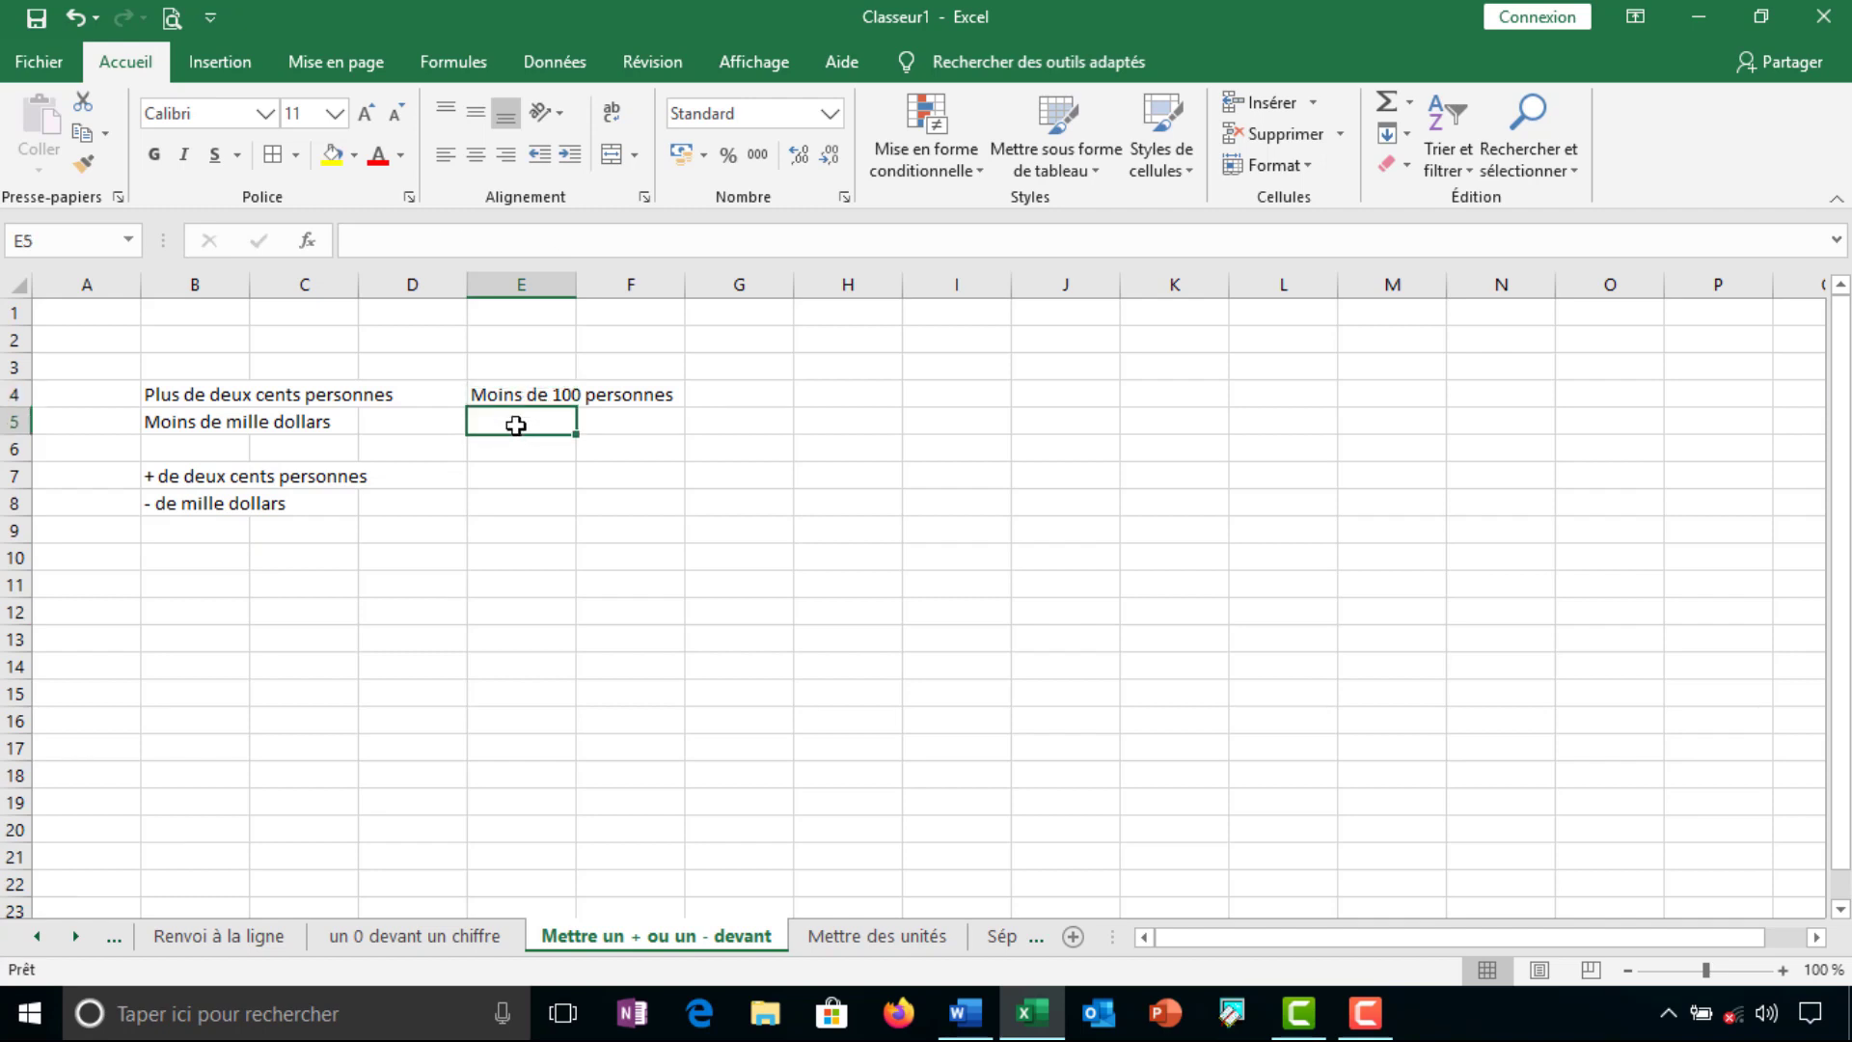
pyautogui.write('-')
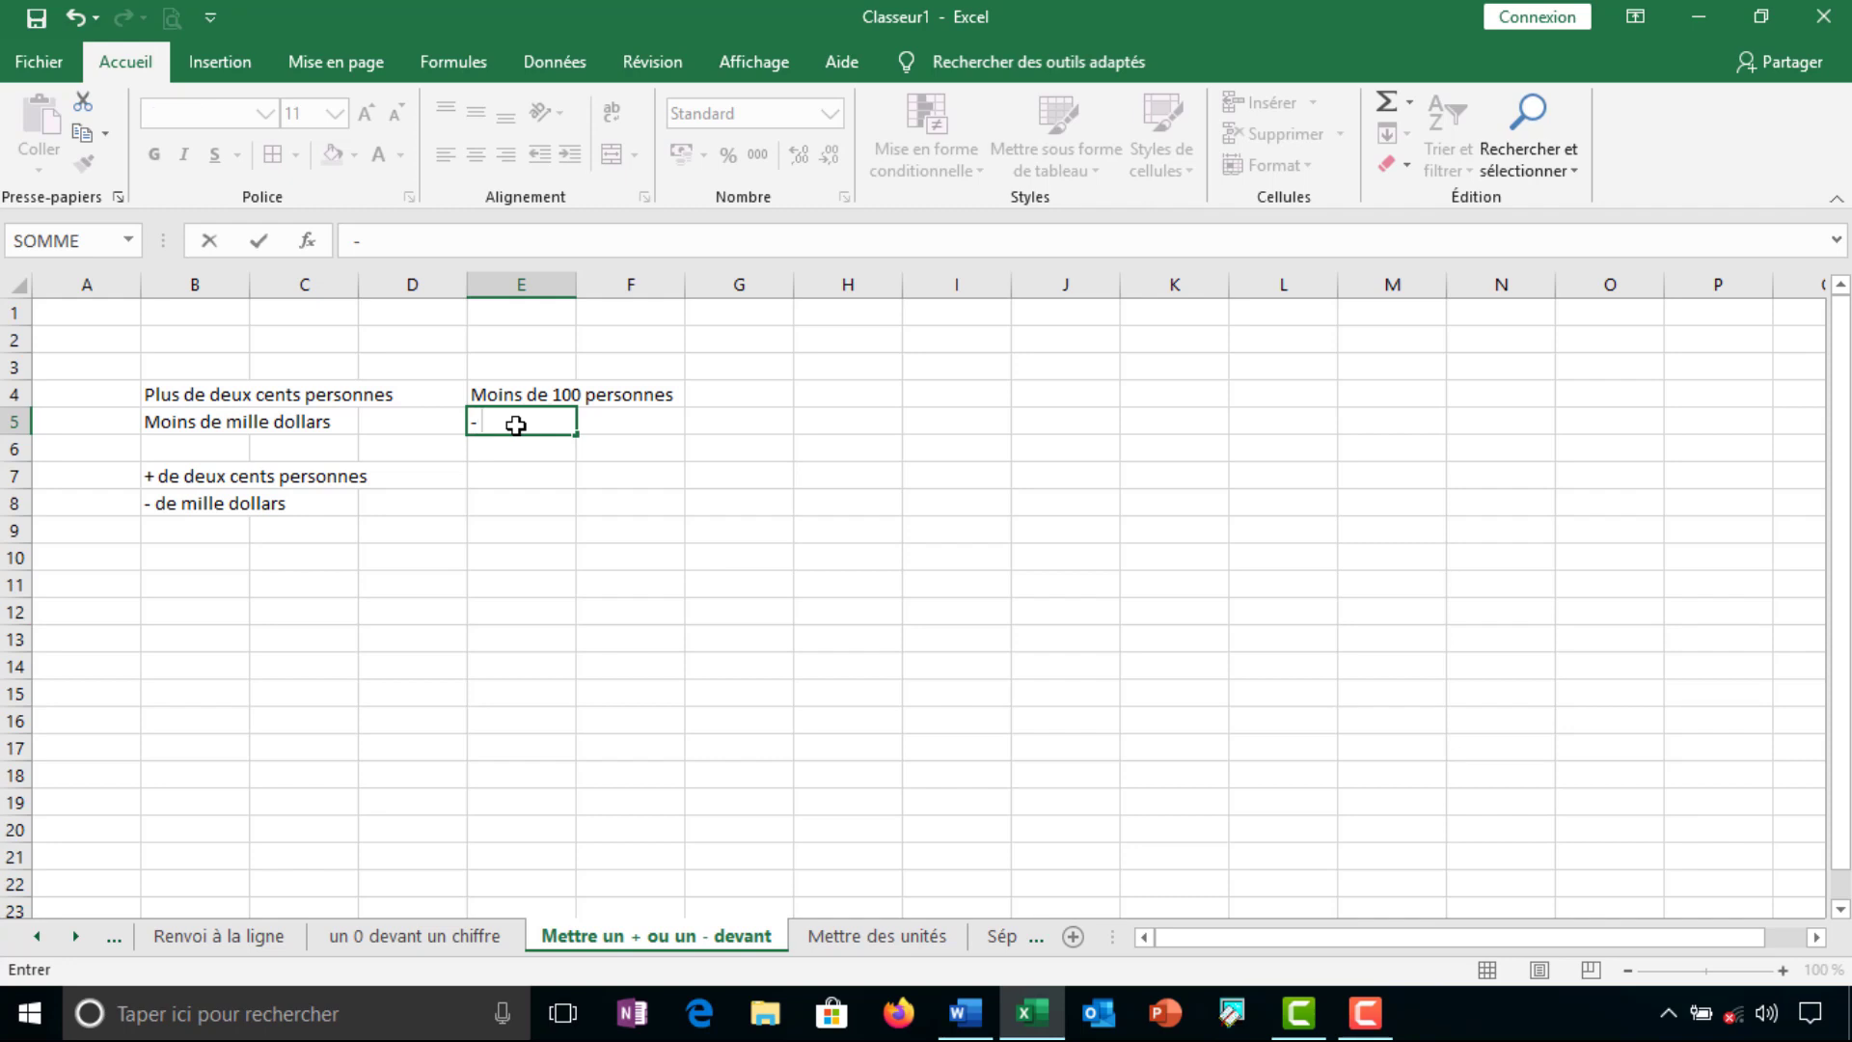
pyautogui.write(' de ')
pyautogui.write('100 ')
pyautogui.write('per')
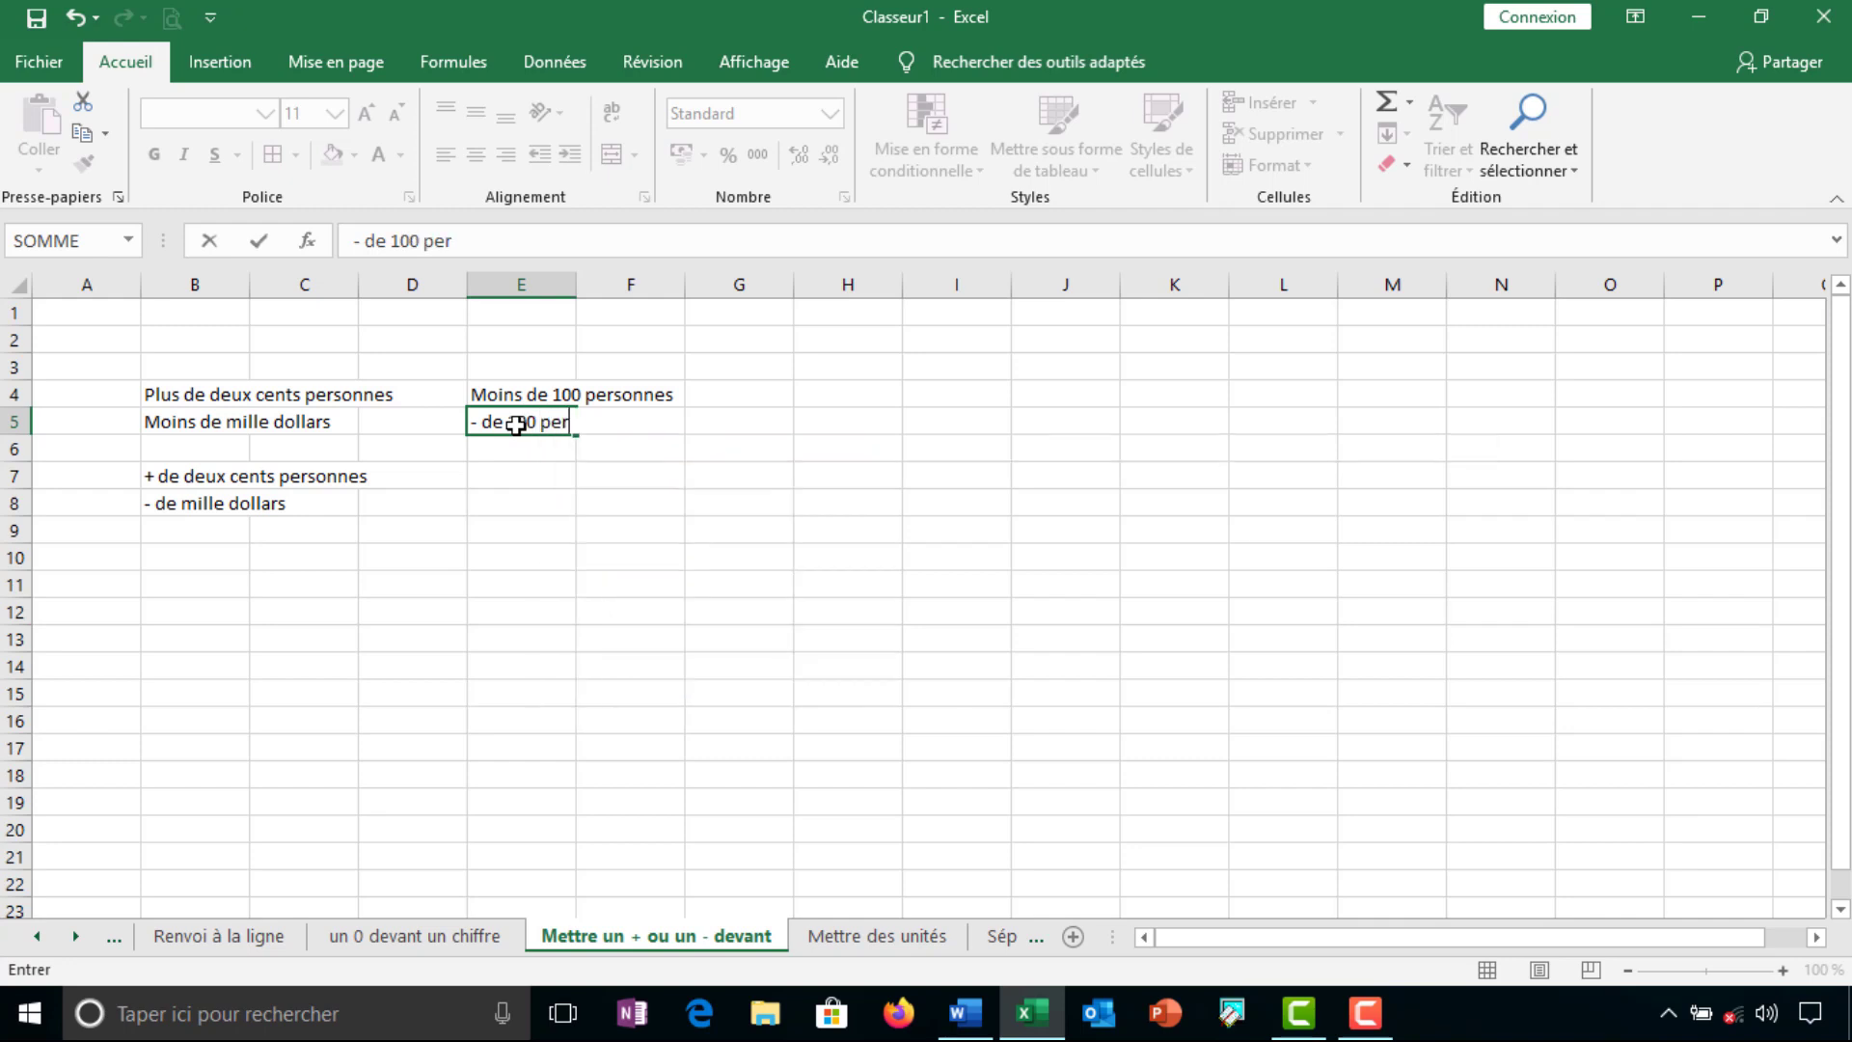
pyautogui.write('soo')
pyautogui.write('nnes')
pyautogui.press('Return')
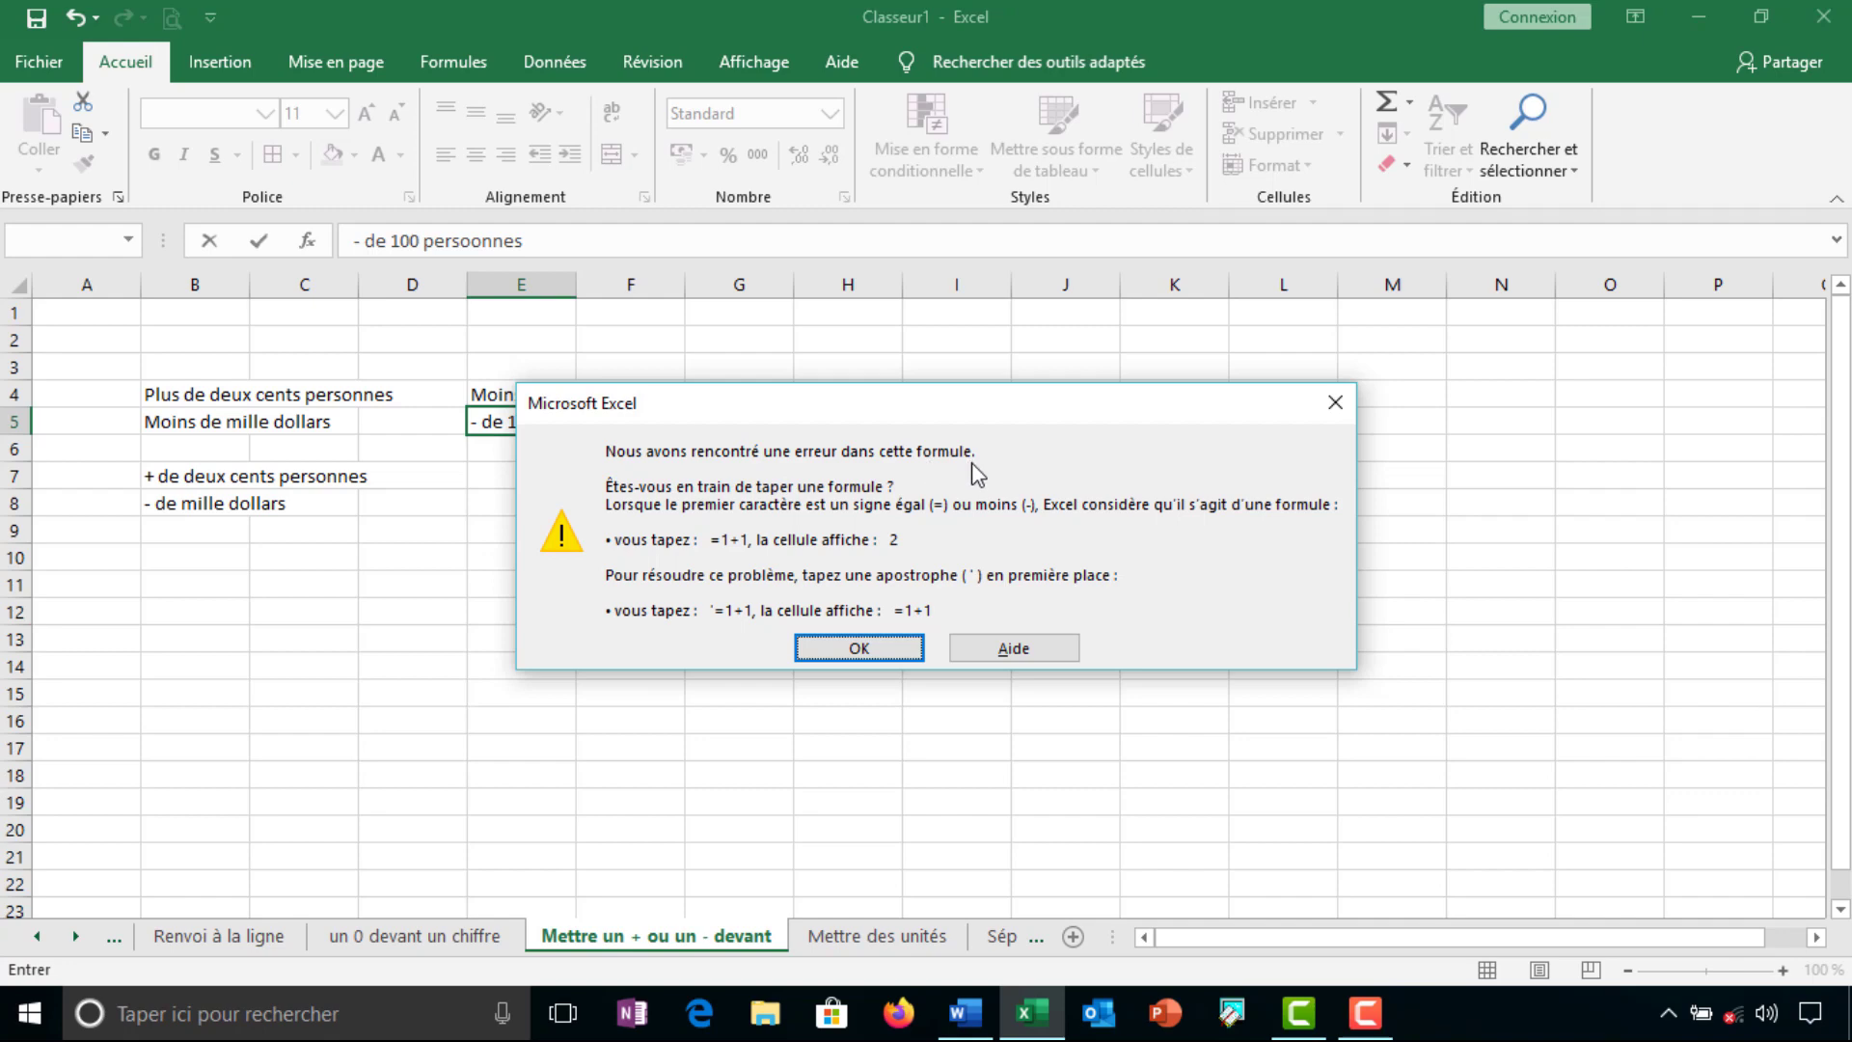
# Dismiss the repeated formula-error warnings and overwrite E5's minus-led text with an = entry
pyautogui.click(851, 648)
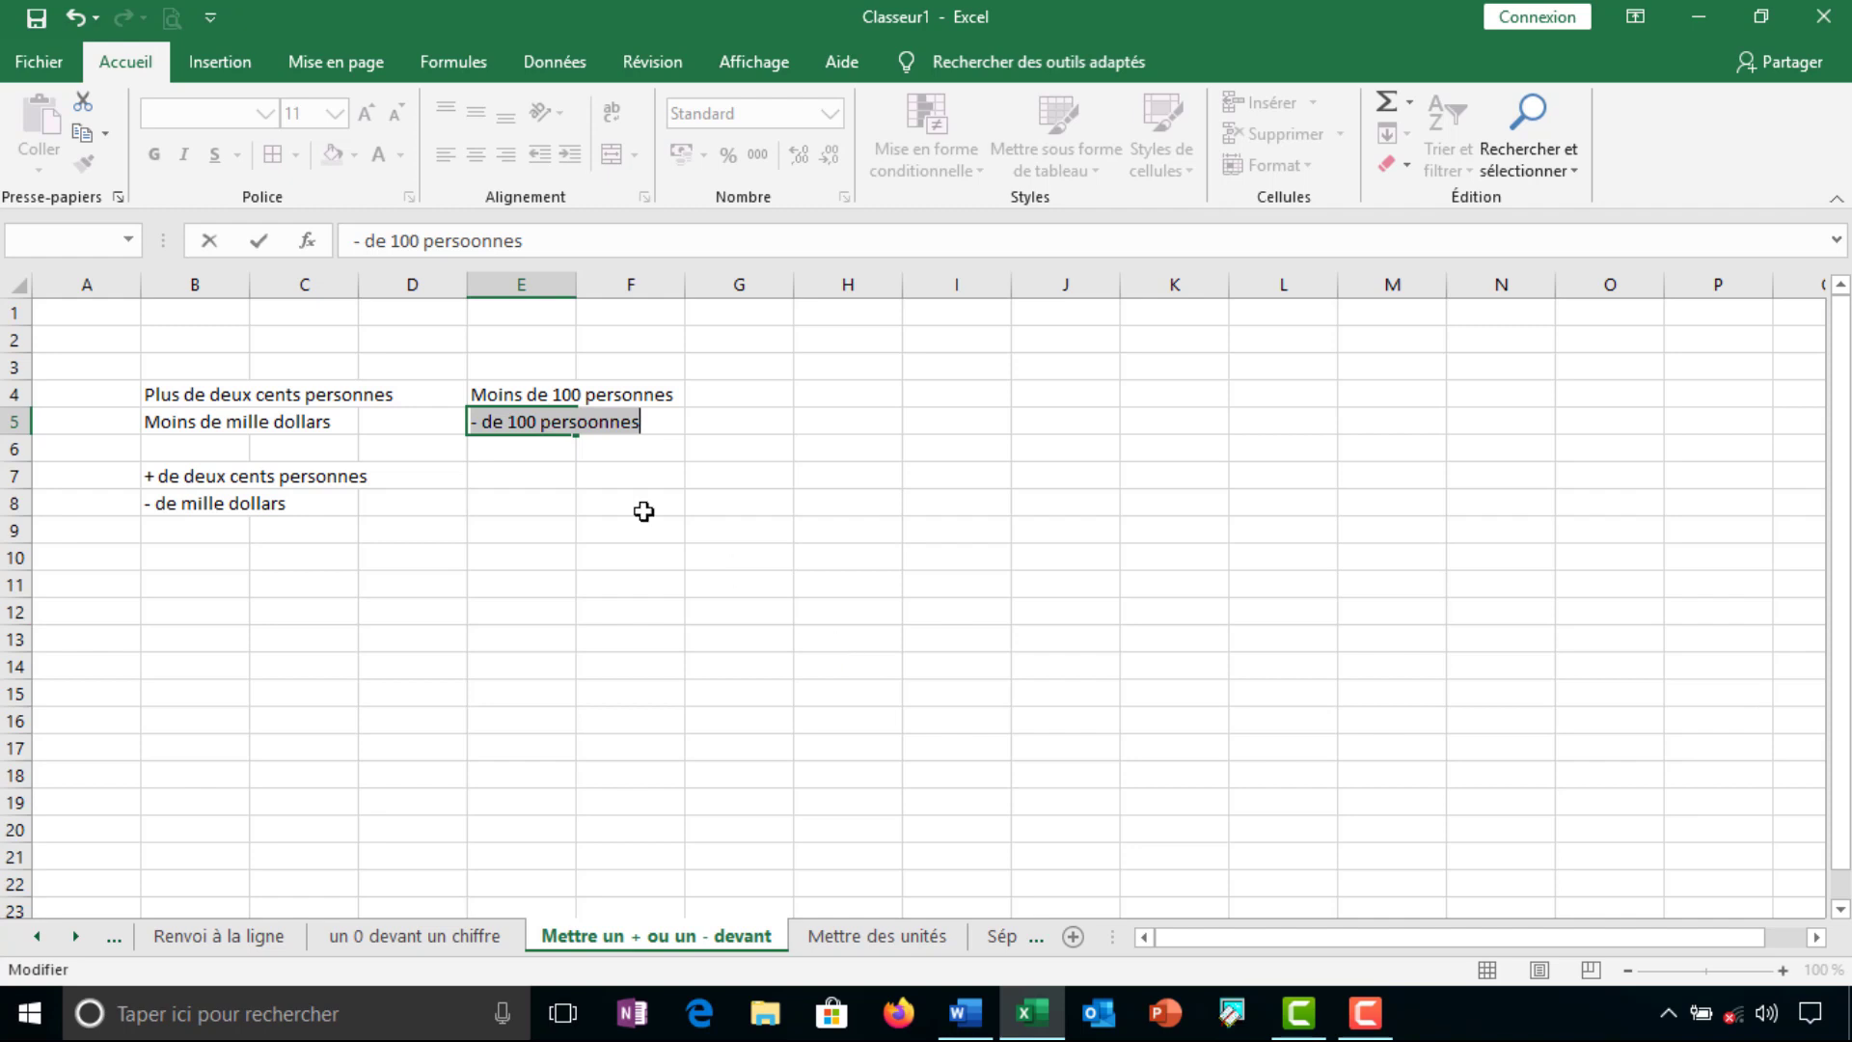
pyautogui.click(527, 452)
pyautogui.press('Return')
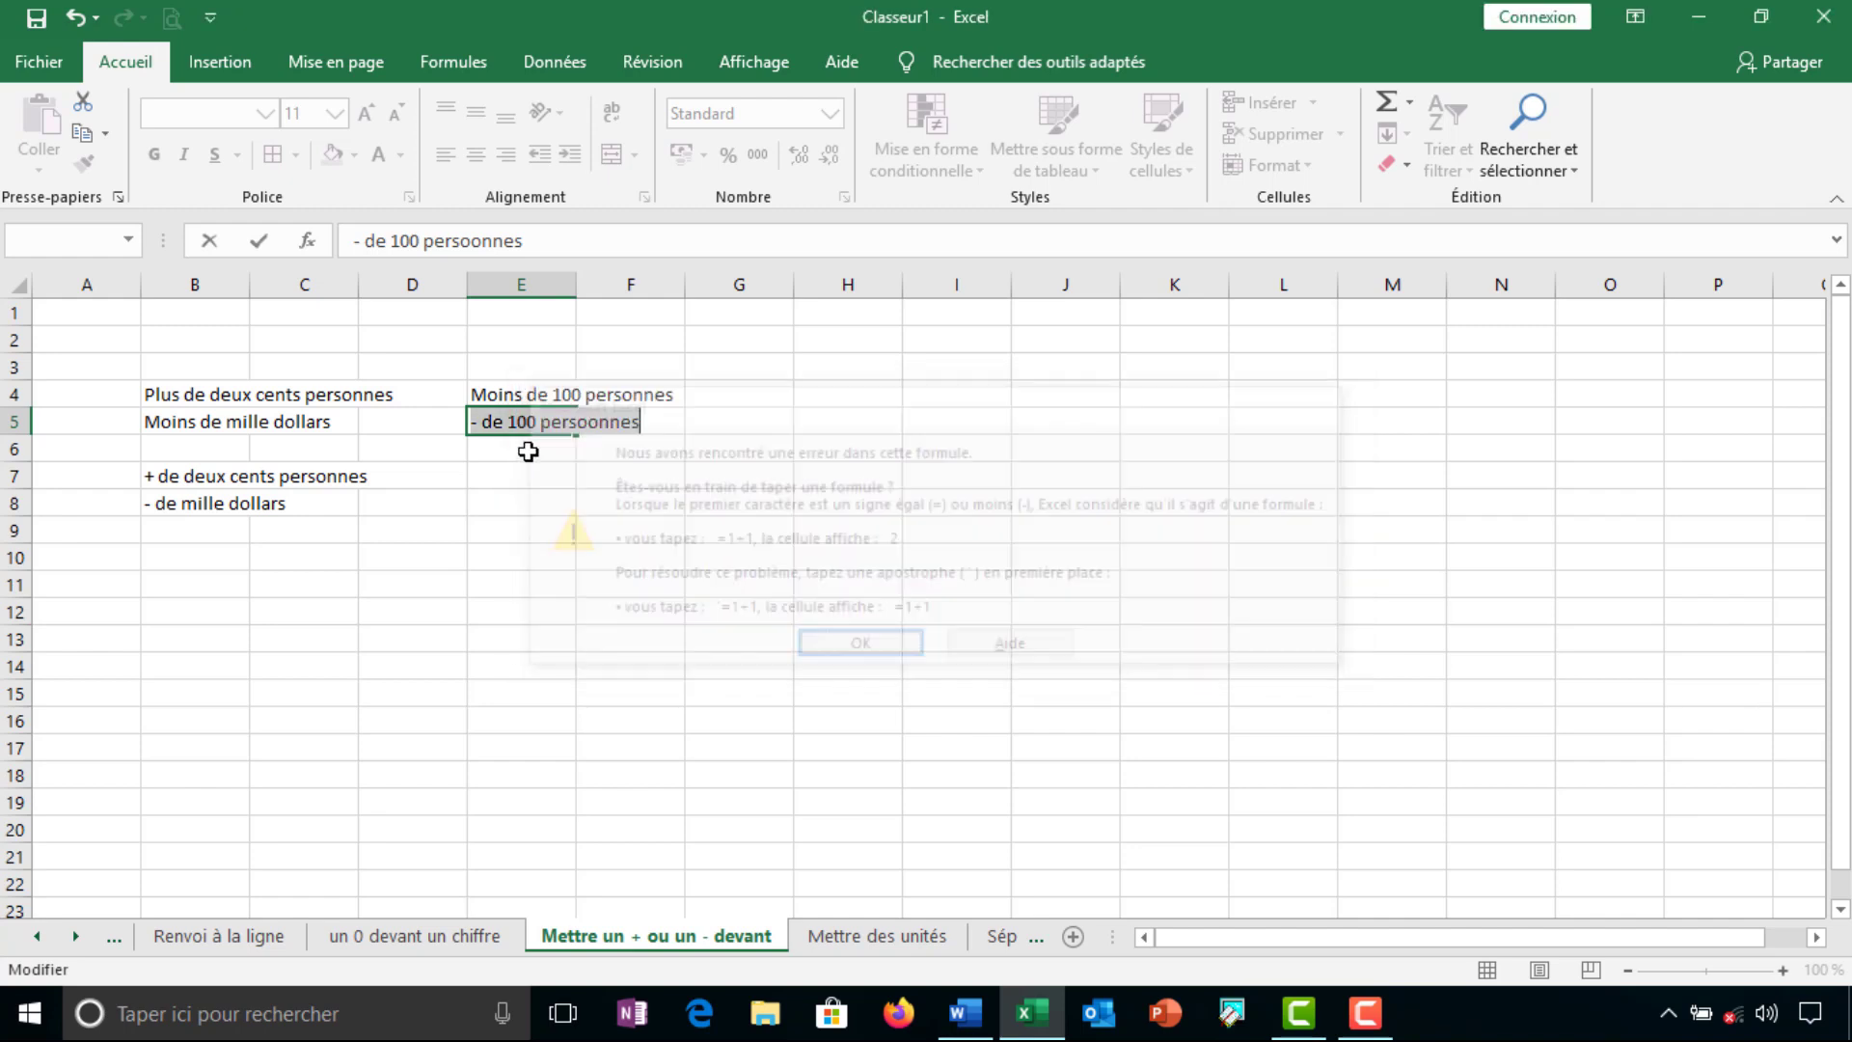
pyautogui.click(528, 451)
pyautogui.press('Return')
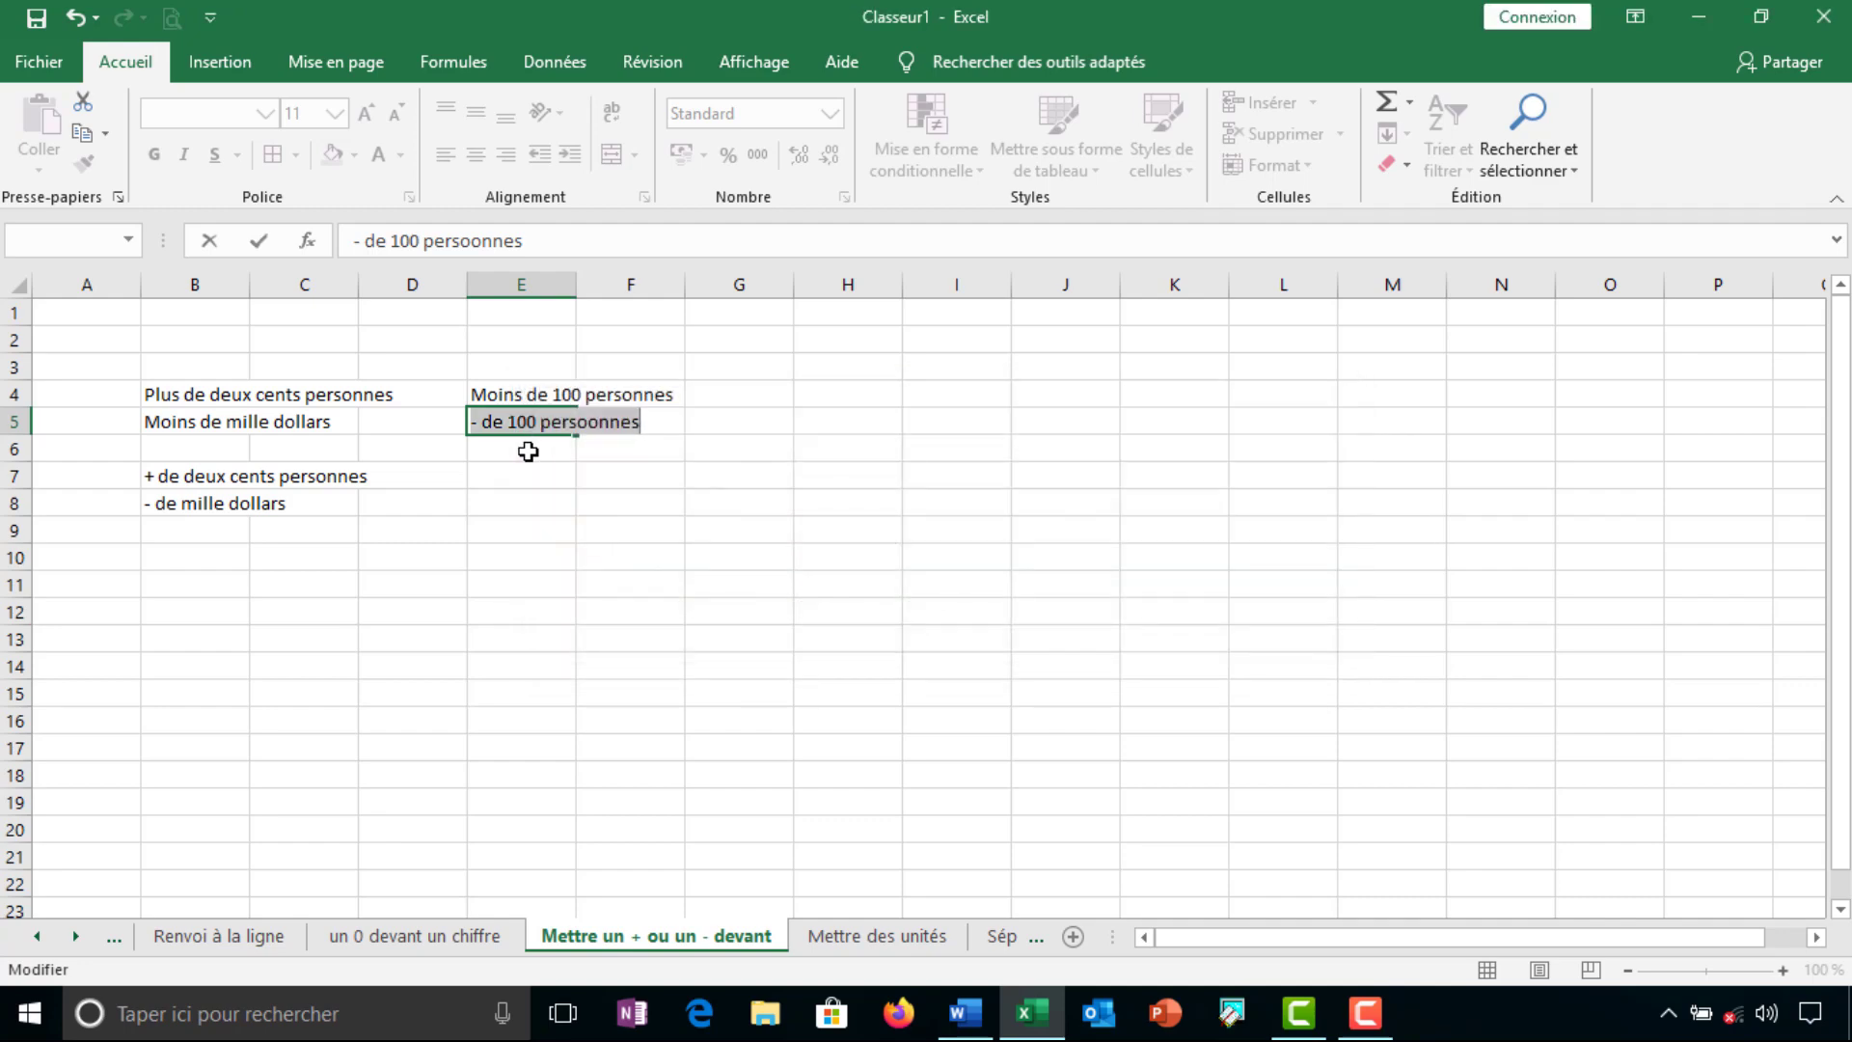
pyautogui.click(528, 452)
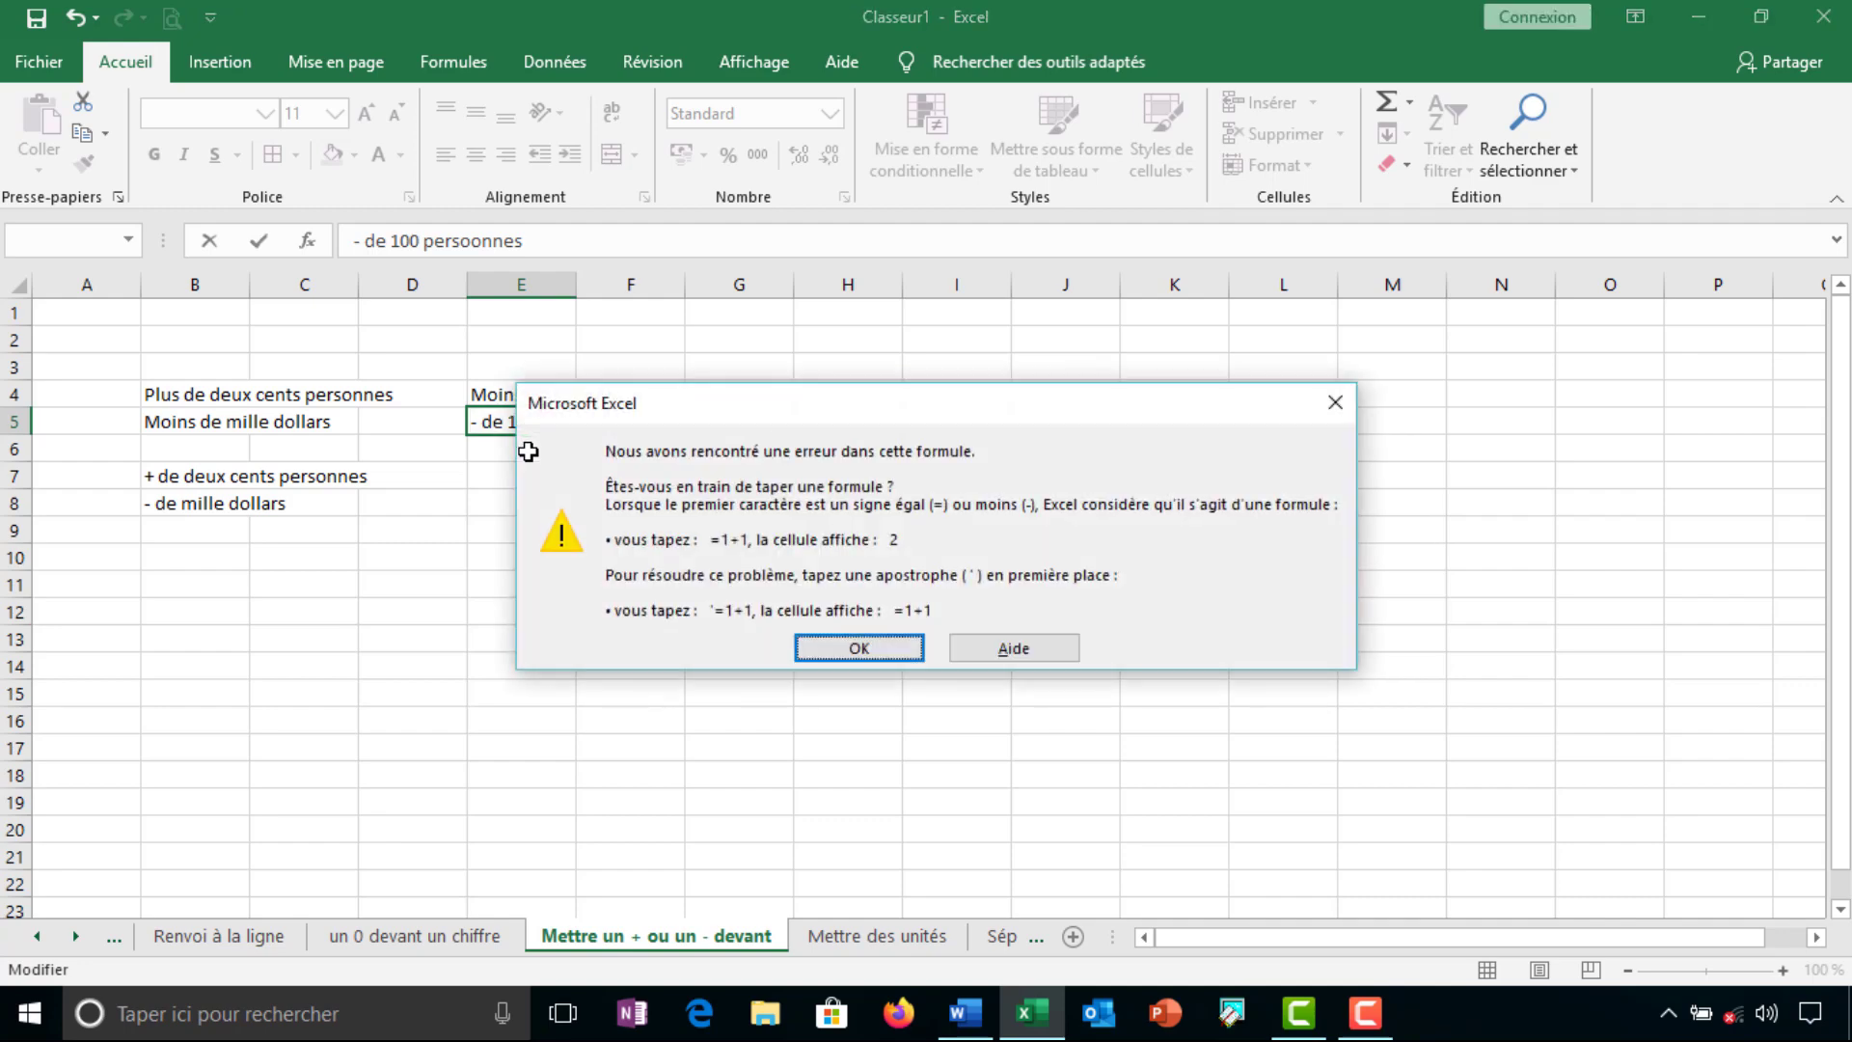
pyautogui.click(822, 651)
pyautogui.press('End')
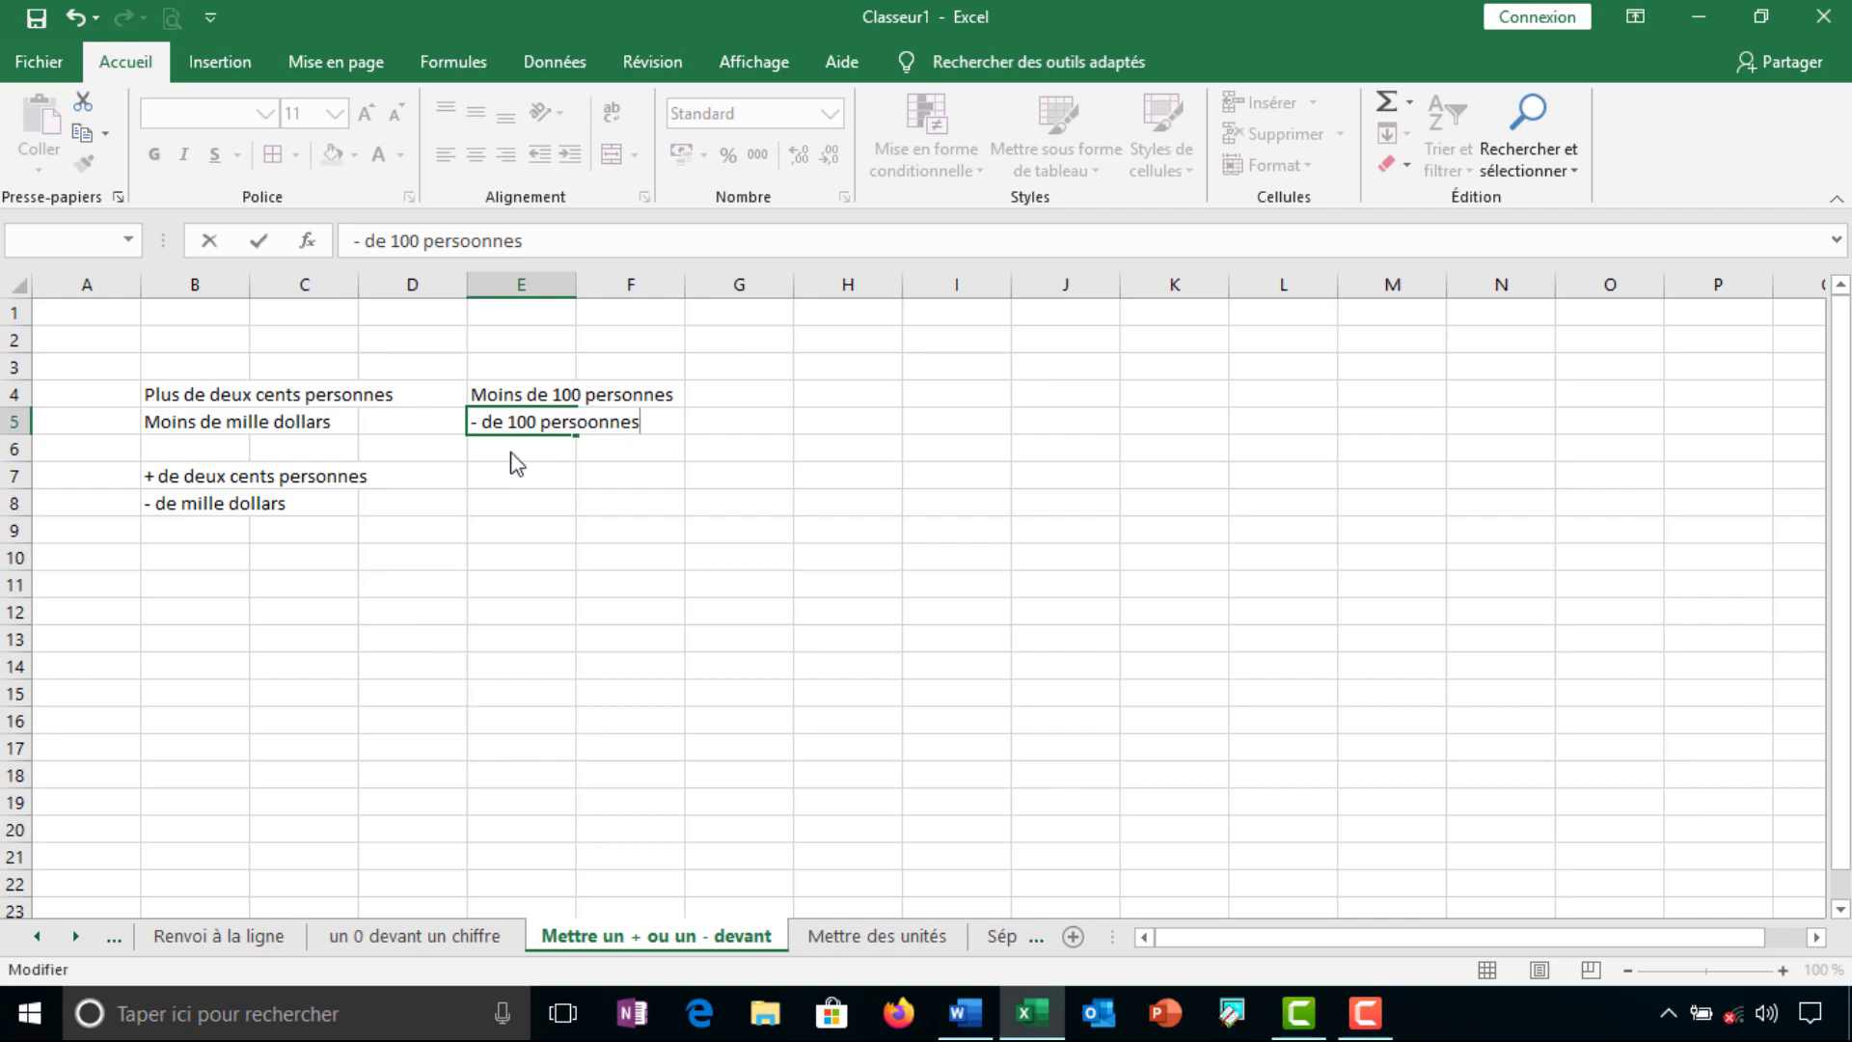
pyautogui.click(517, 466)
pyautogui.click(818, 640)
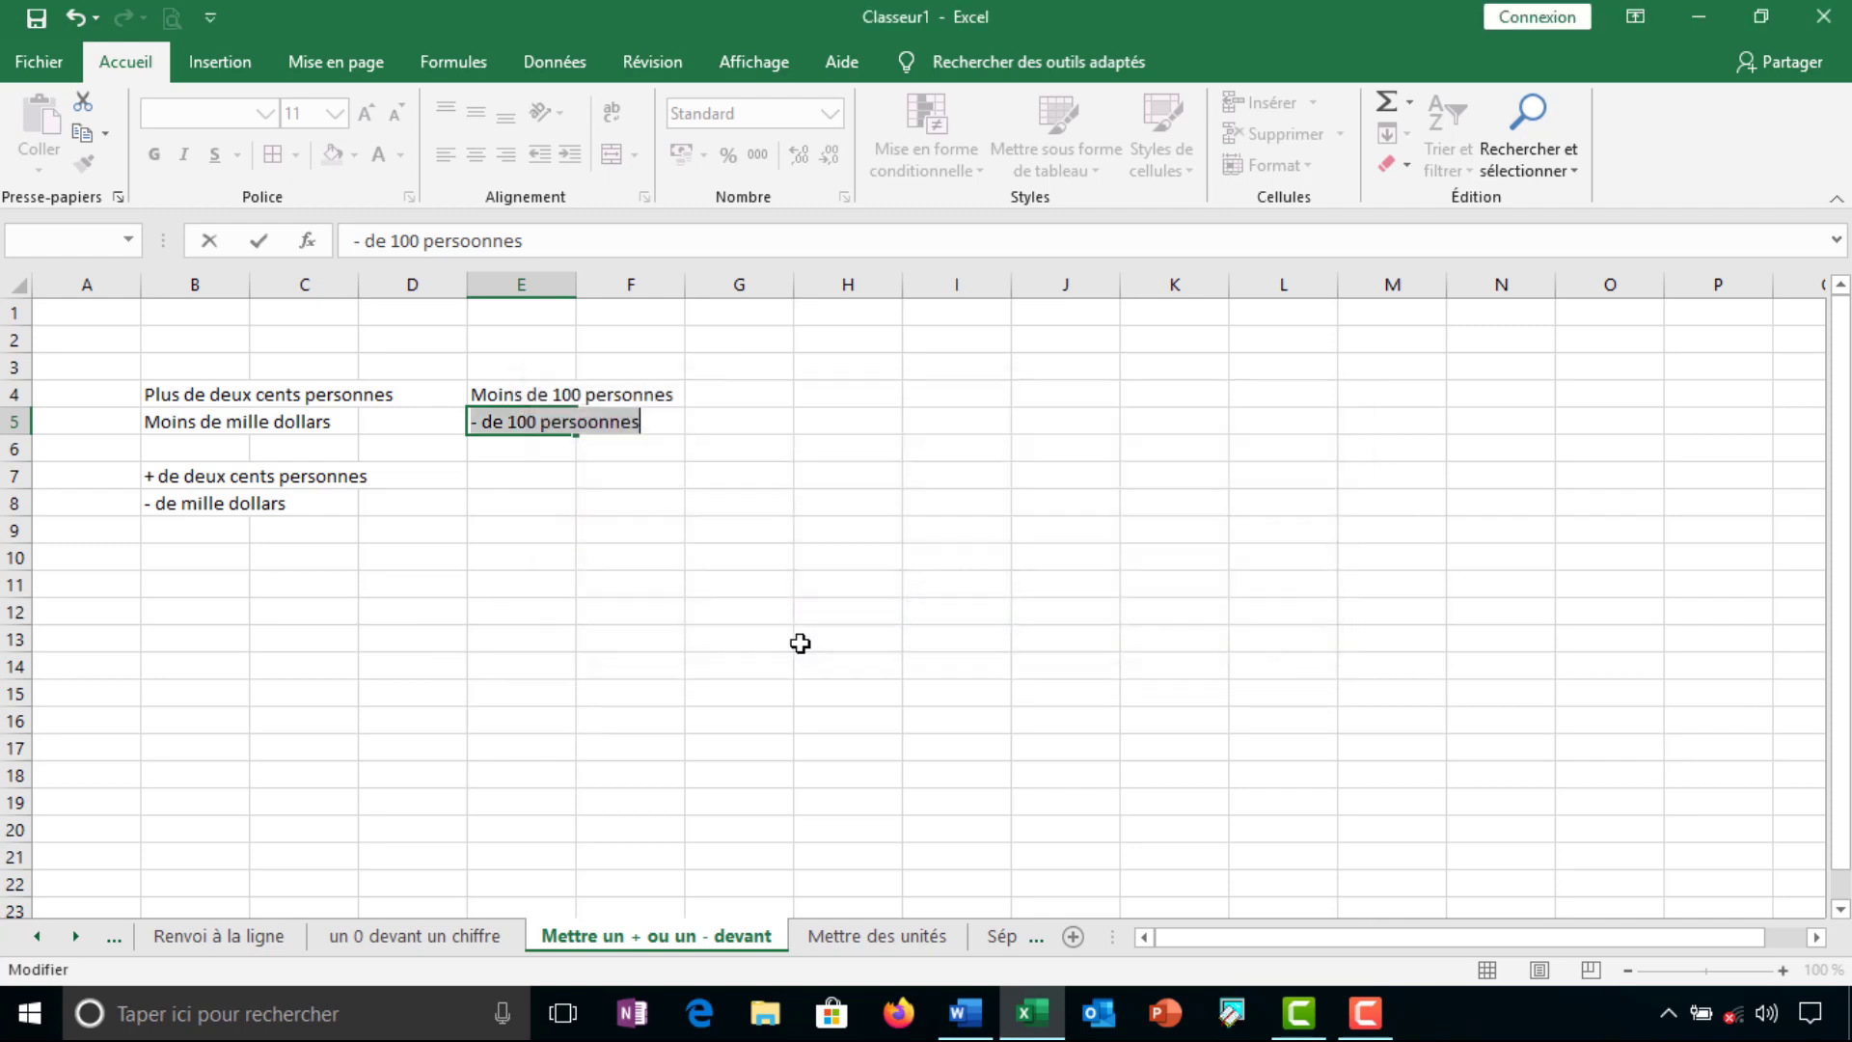
pyautogui.write('=')
pyautogui.click(531, 452)
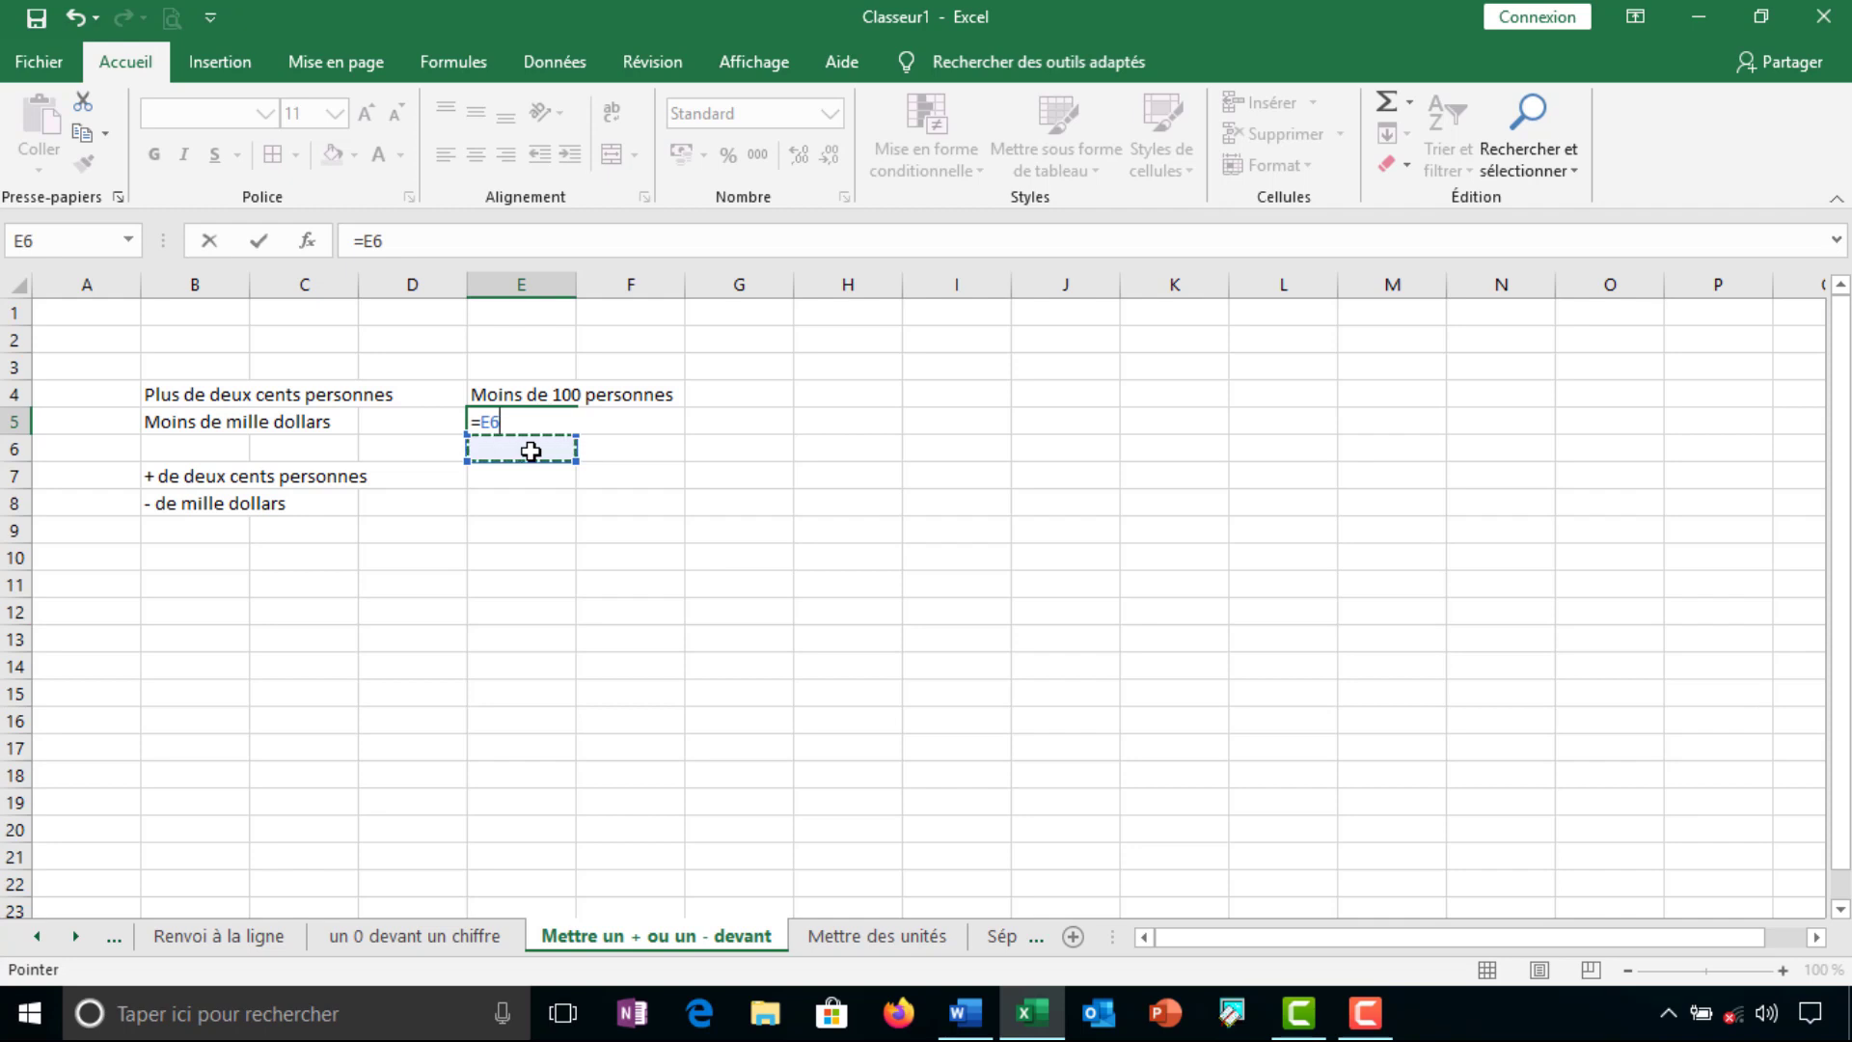
# Retype E5 so it reads '- de 100 personnes' as text
pyautogui.press('BackSpace')
pyautogui.press('BackSpace')
pyautogui.press('BackSpace')
pyautogui.write("'-")
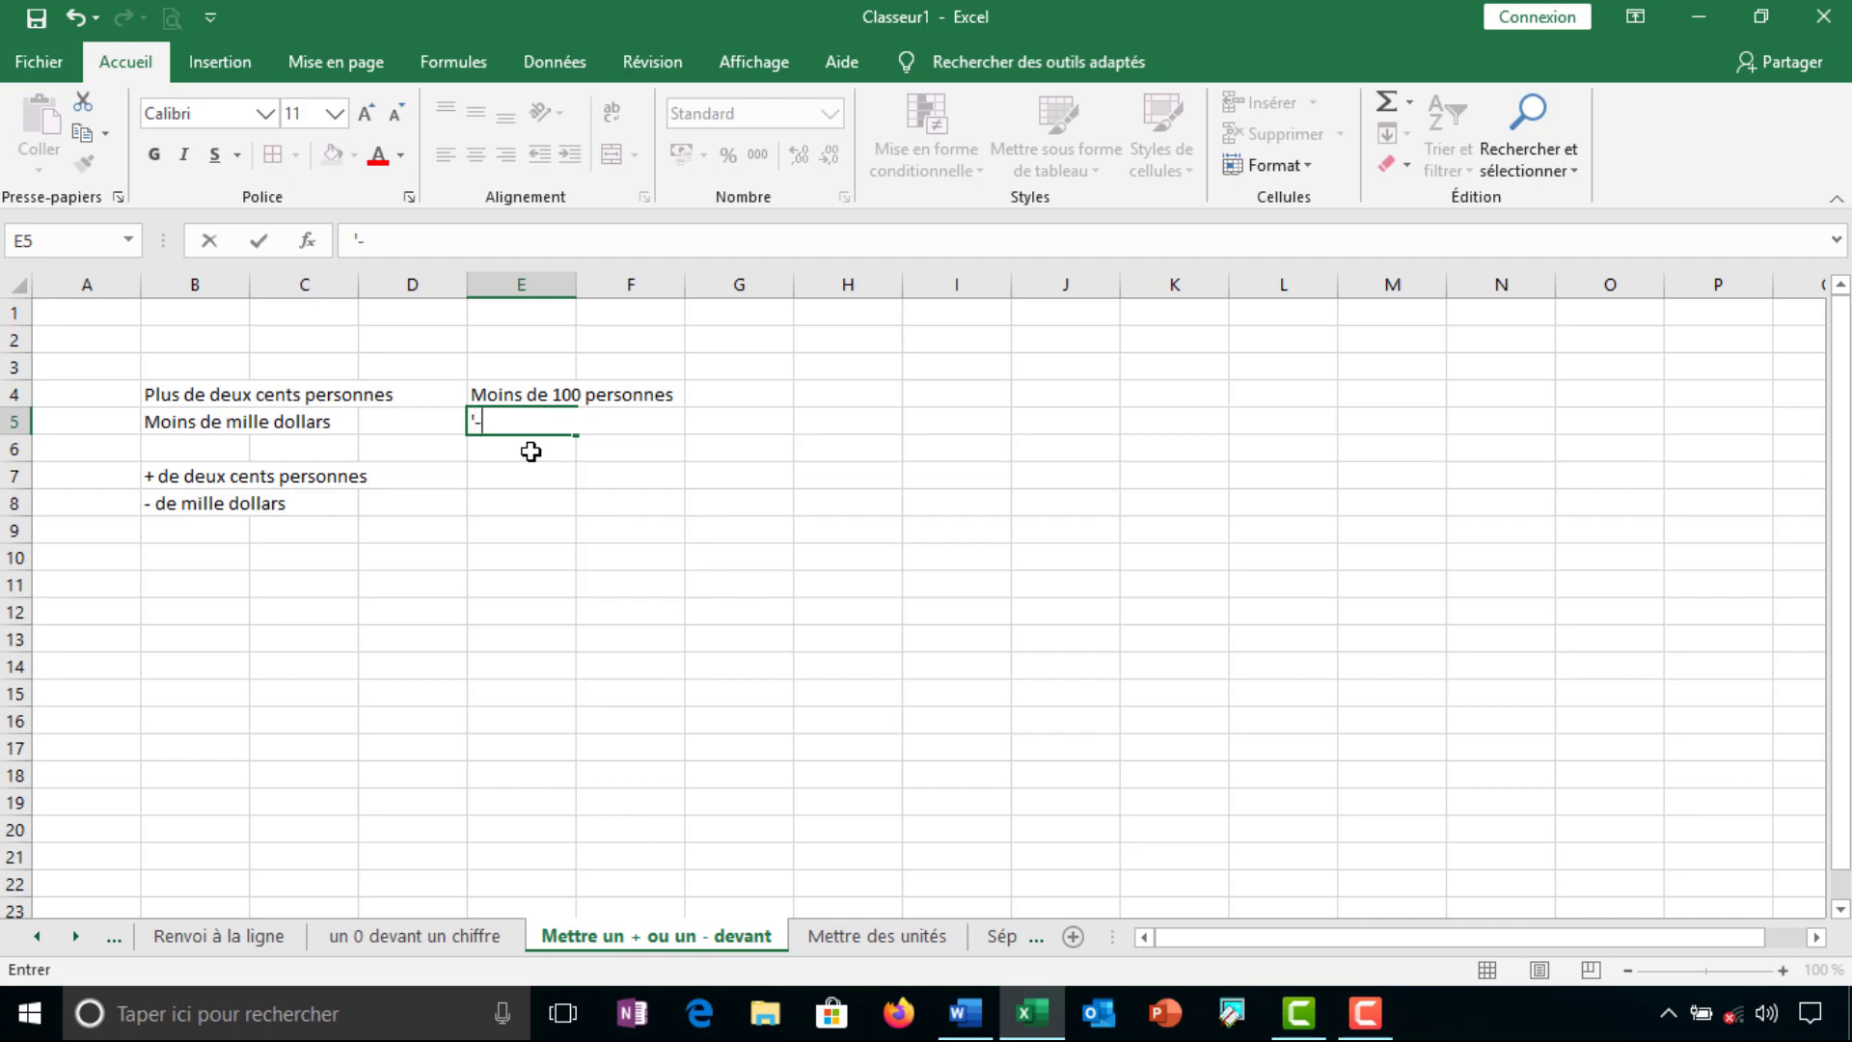
pyautogui.write('de')
pyautogui.write(' 100 ')
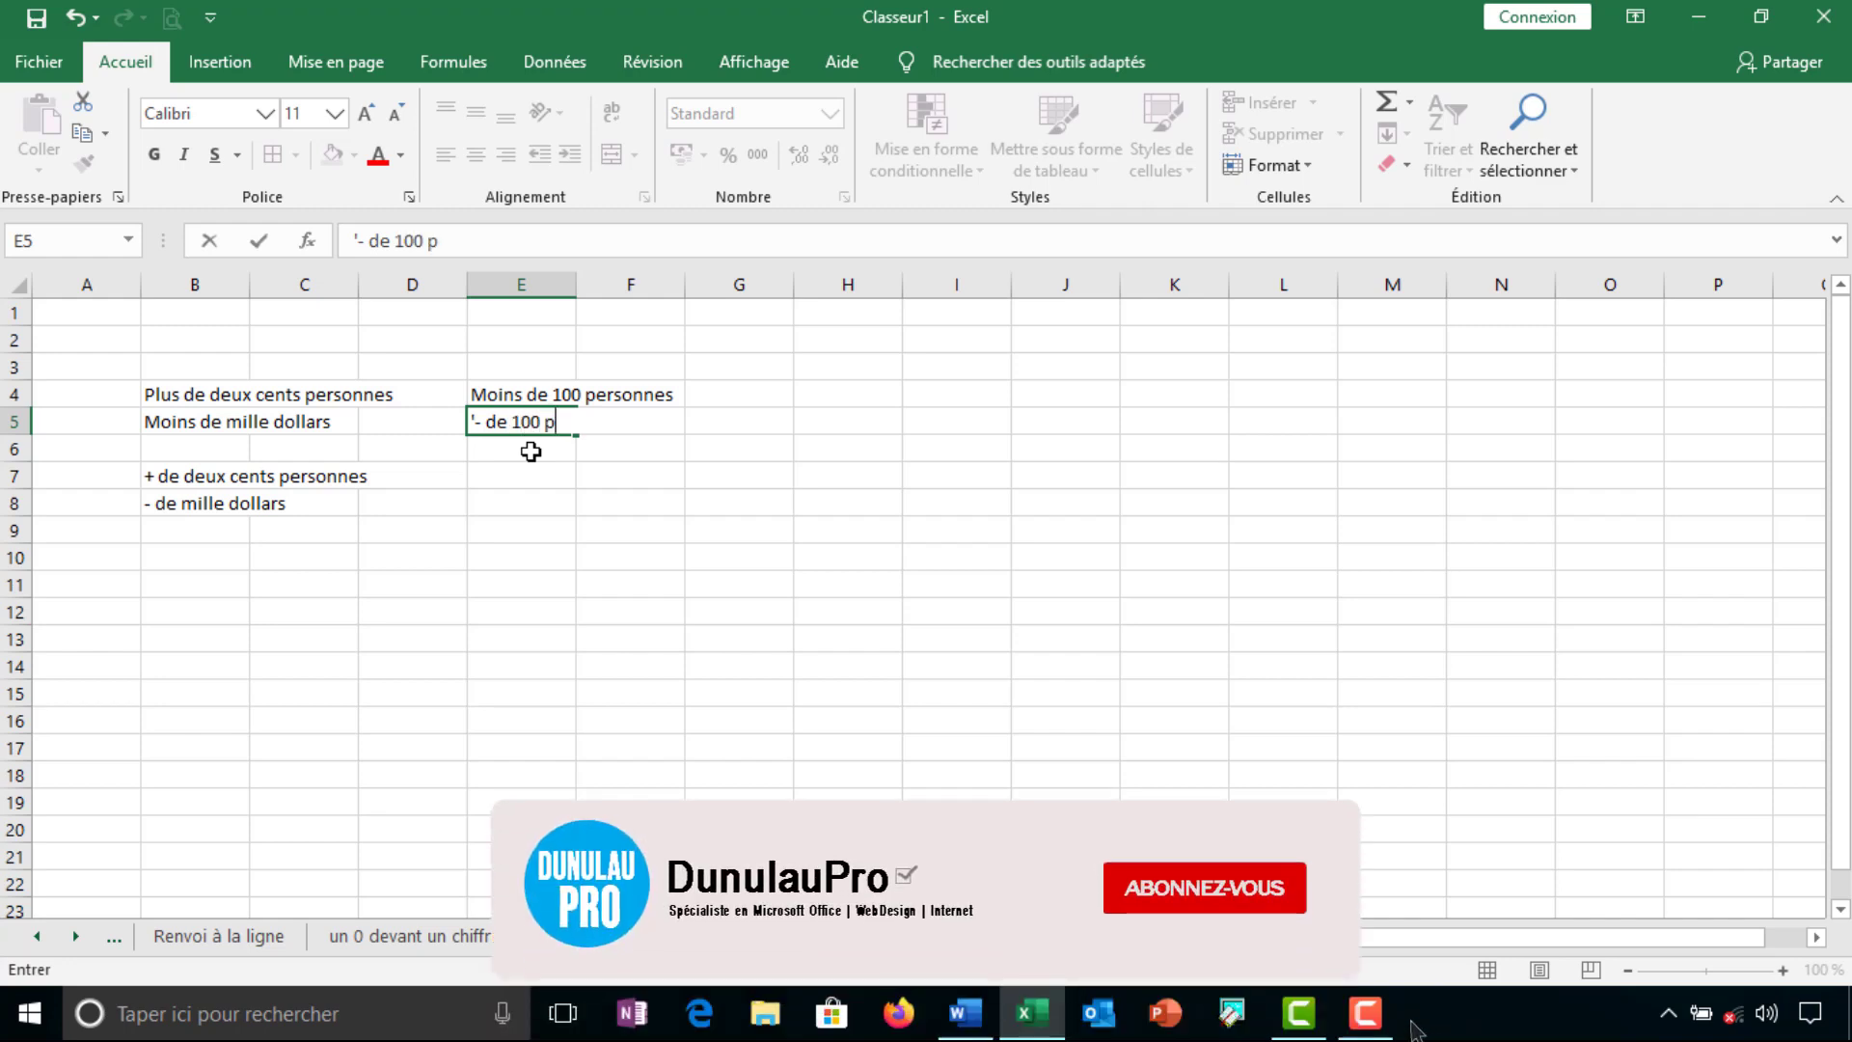
pyautogui.write('personn')
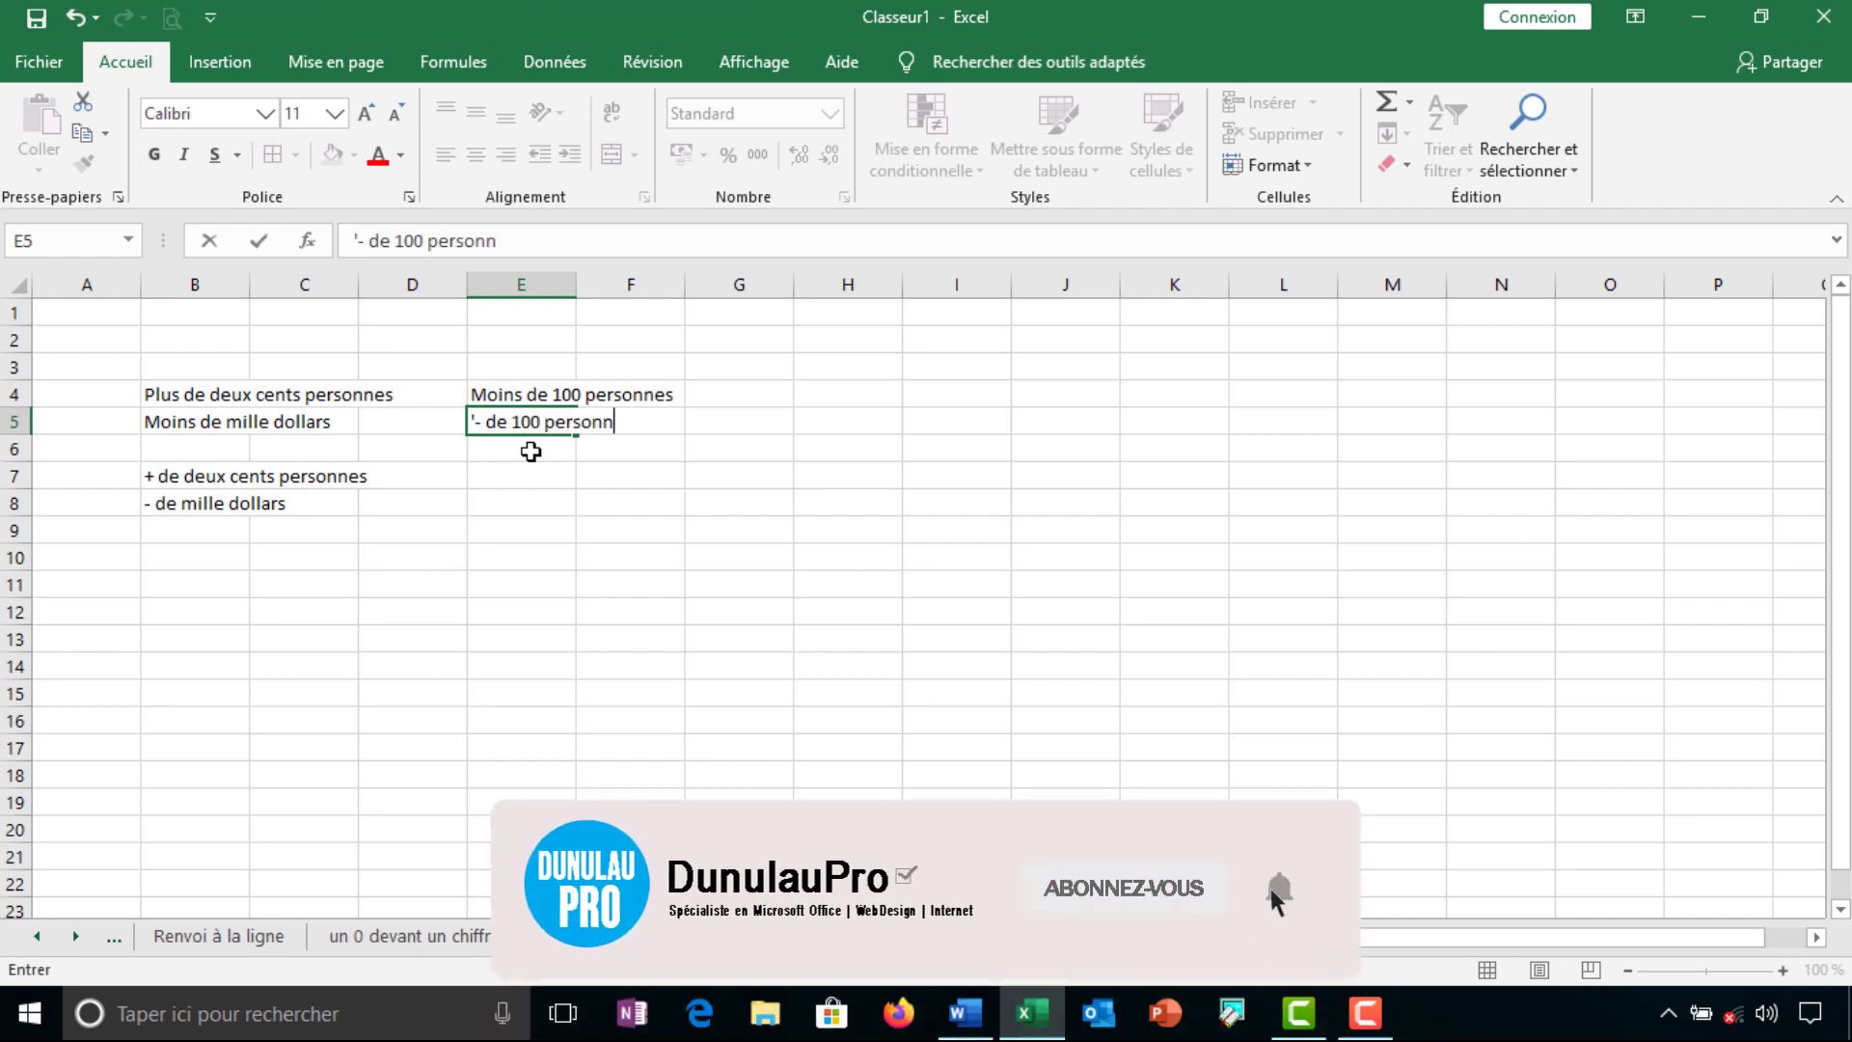
pyautogui.write('es')
pyautogui.press('Return')
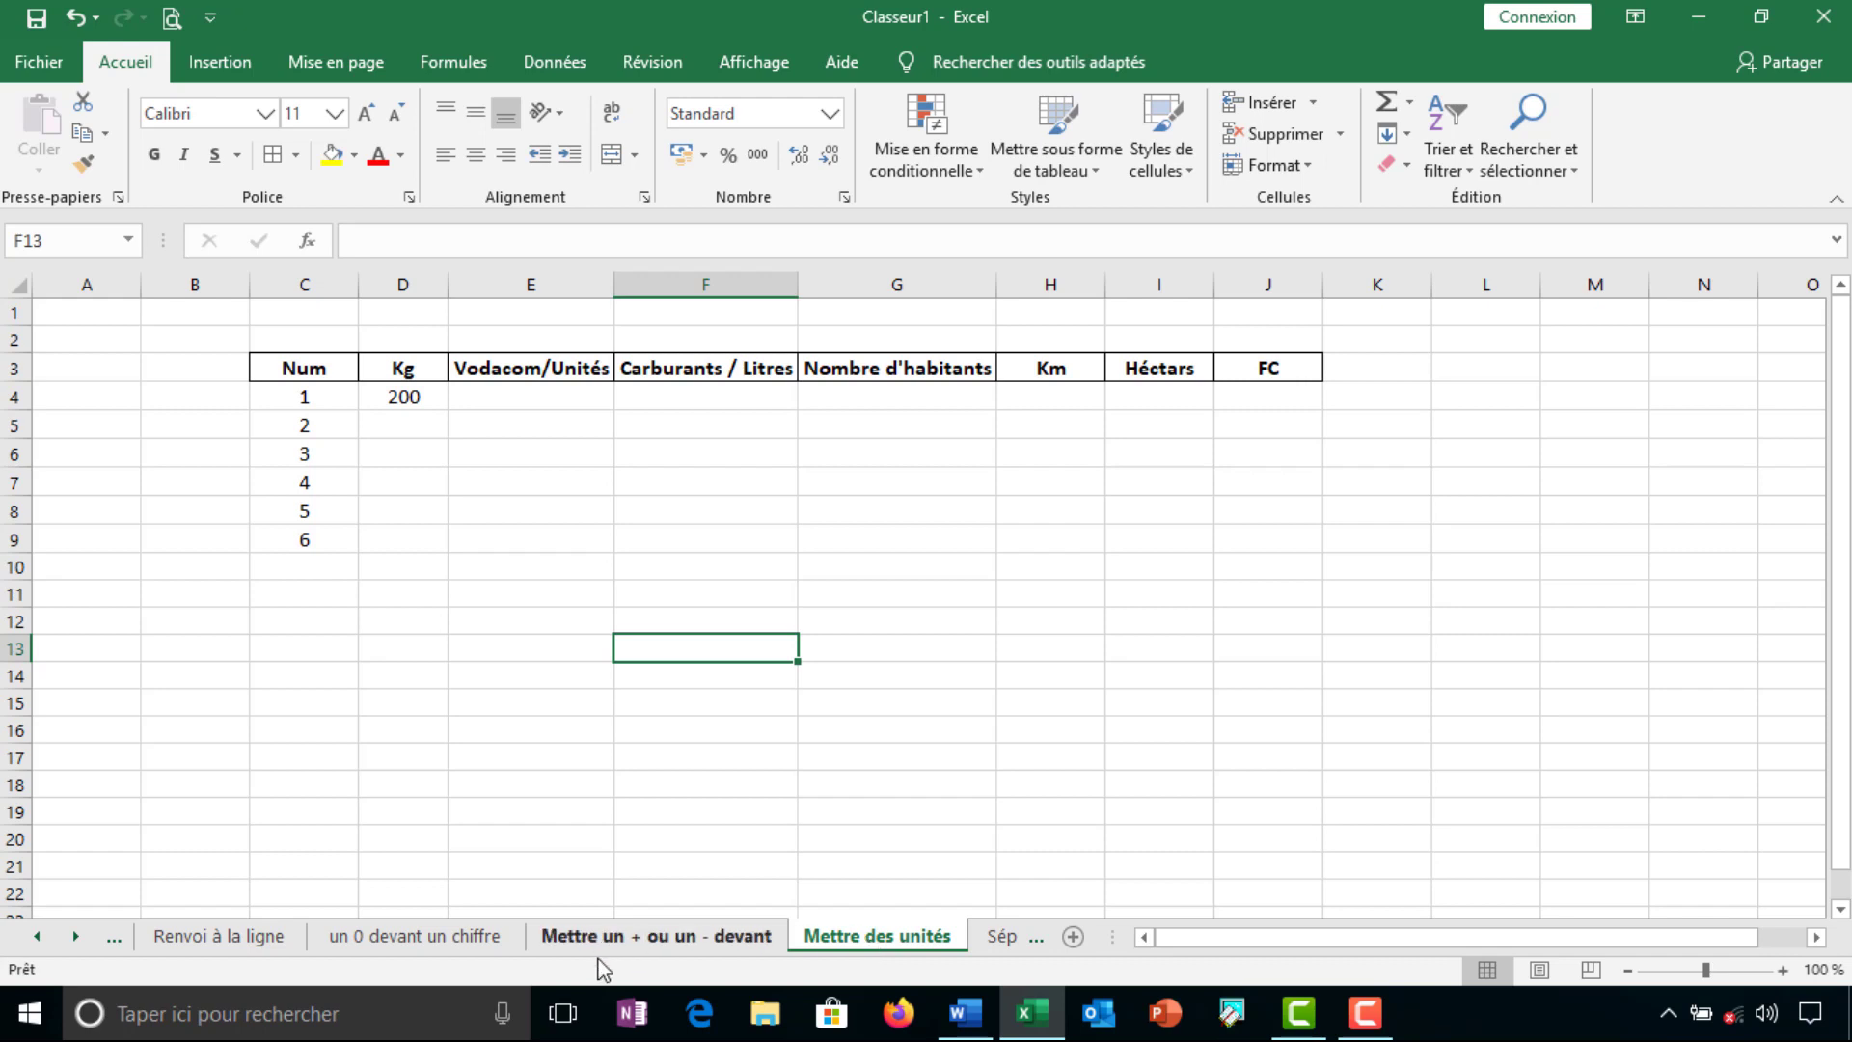
# Enter 100 kg in C14, 10 in D14, and the formula =C14*D14 in E14
pyautogui.click(282, 674)
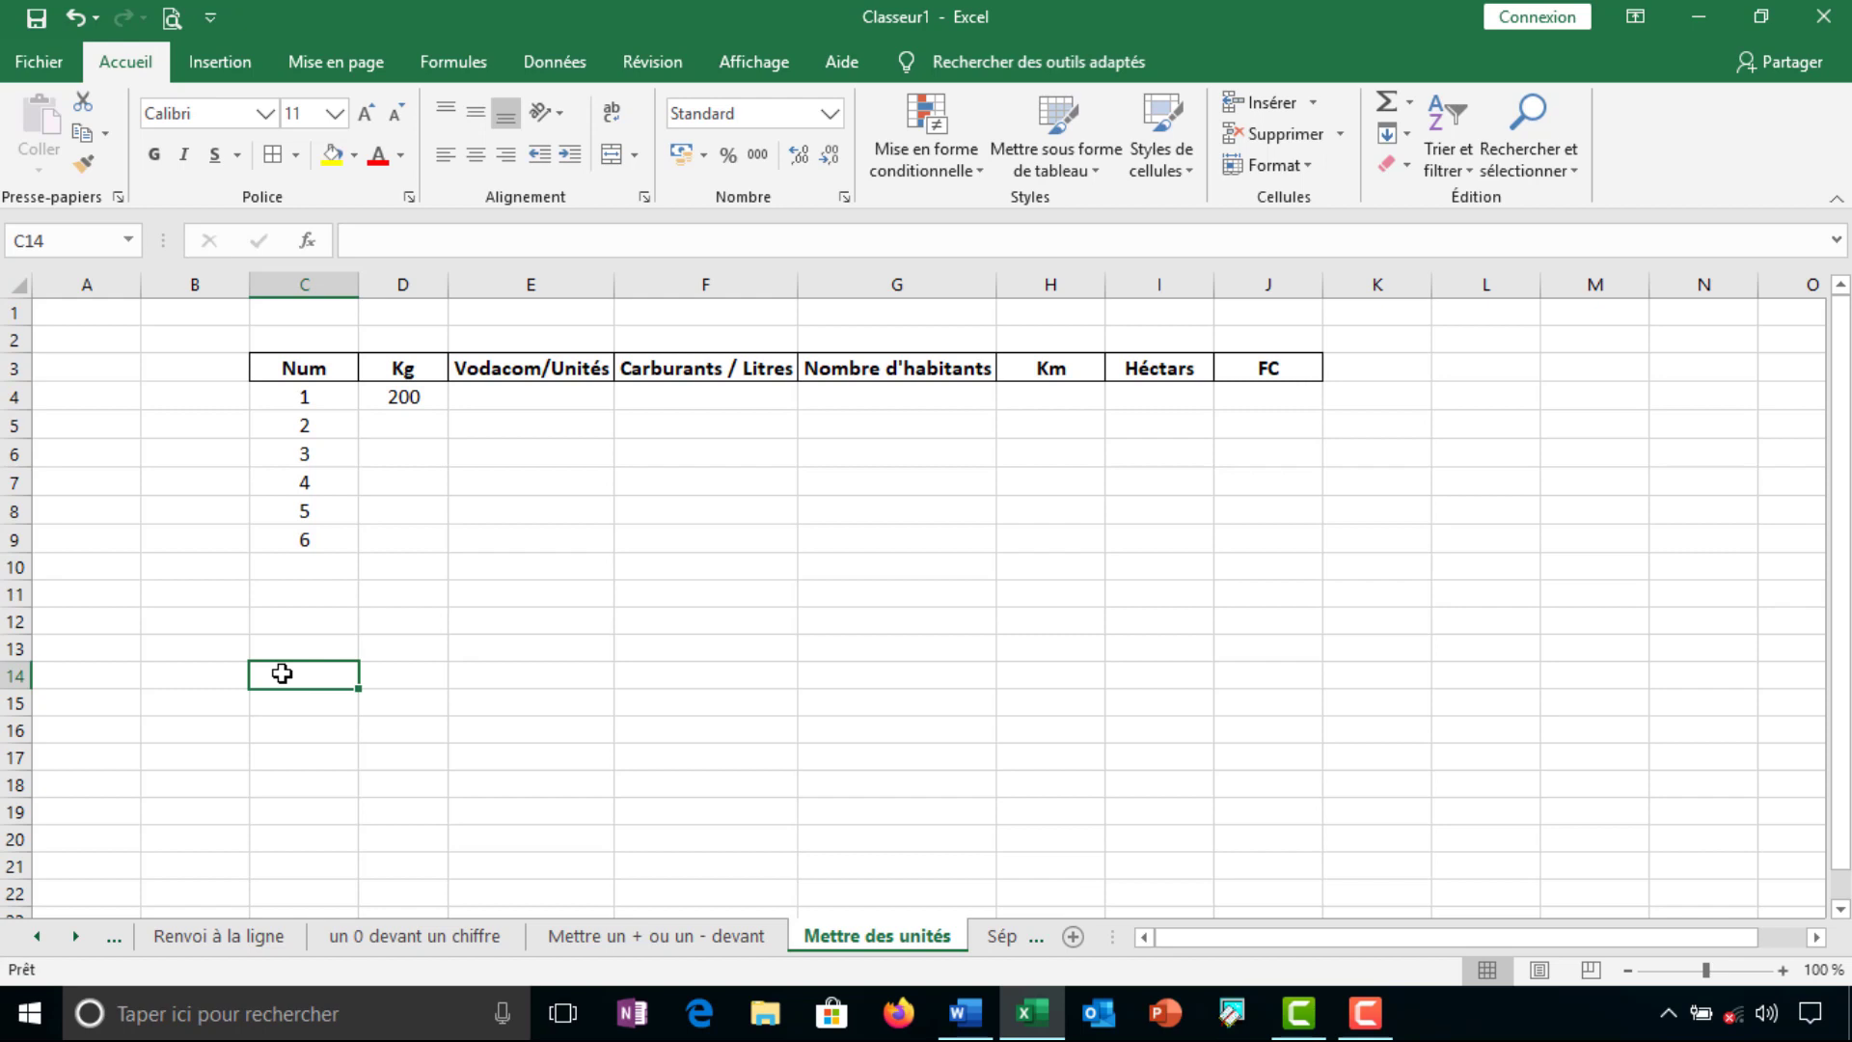
pyautogui.write('100')
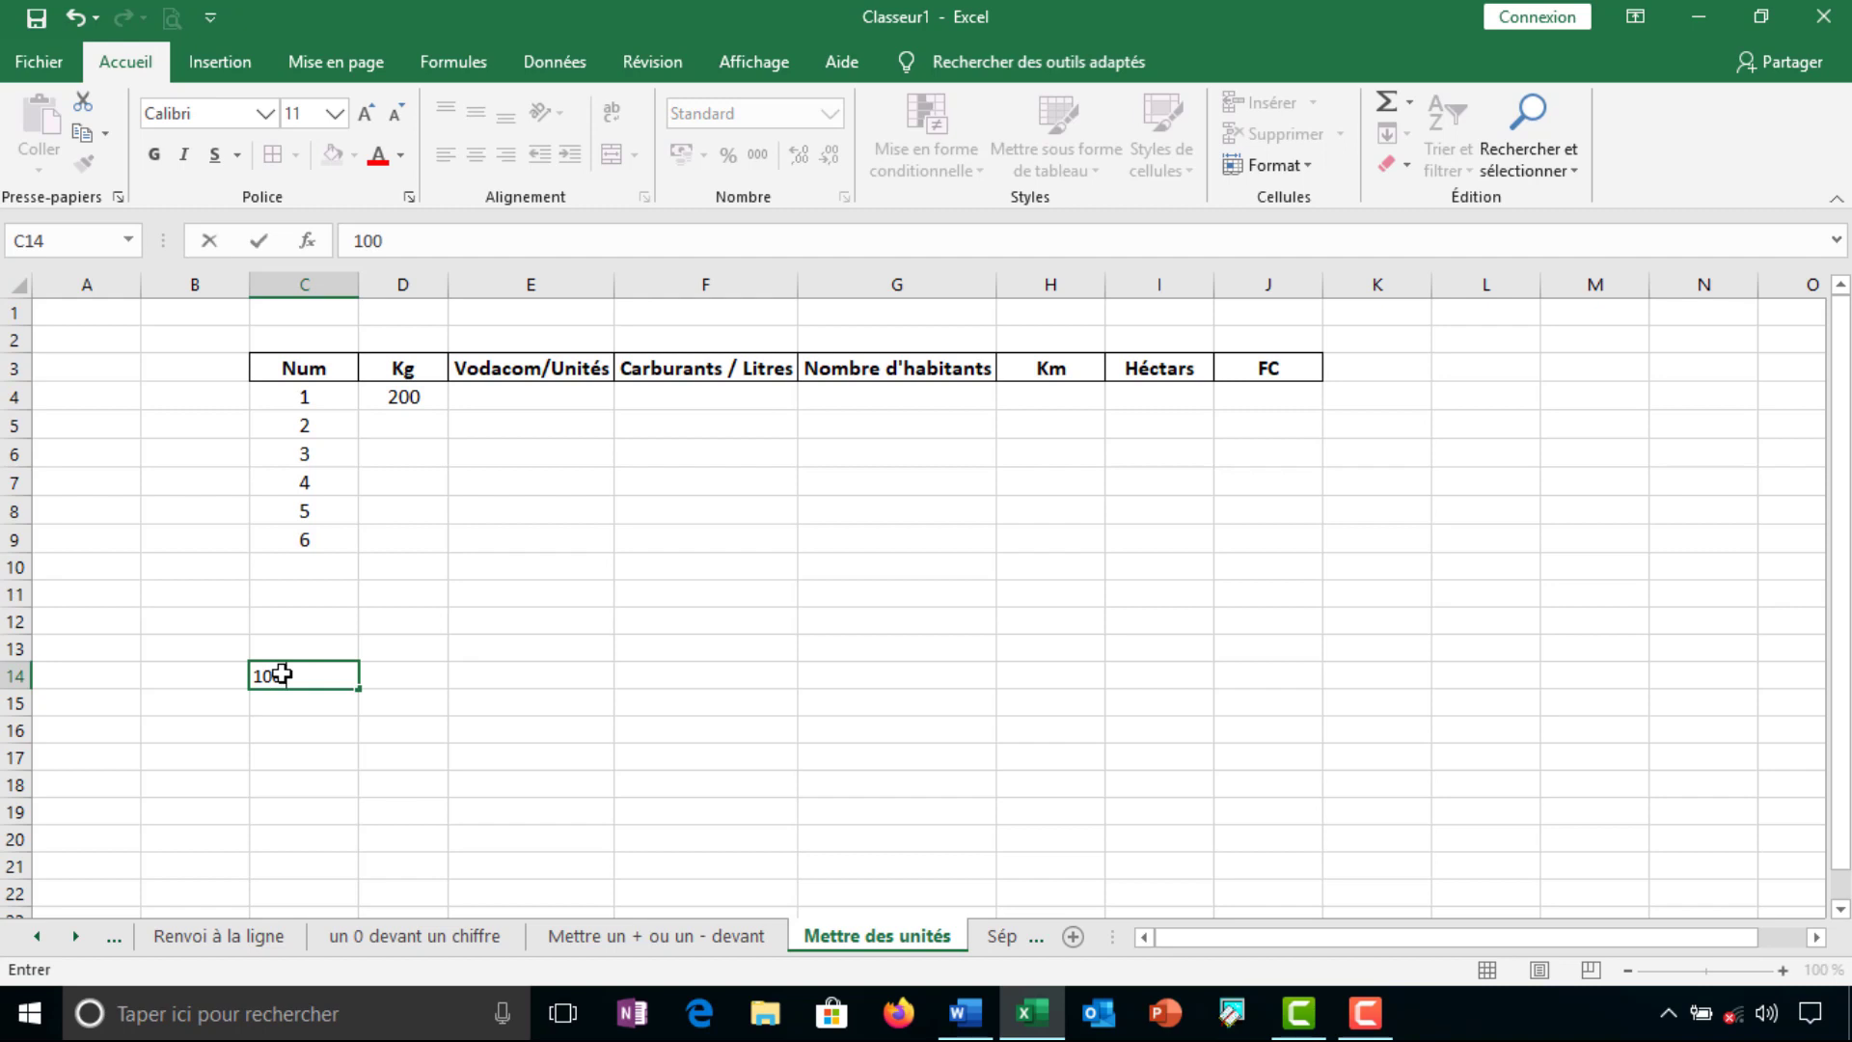
pyautogui.write(' kg')
pyautogui.click(409, 673)
pyautogui.write('10')
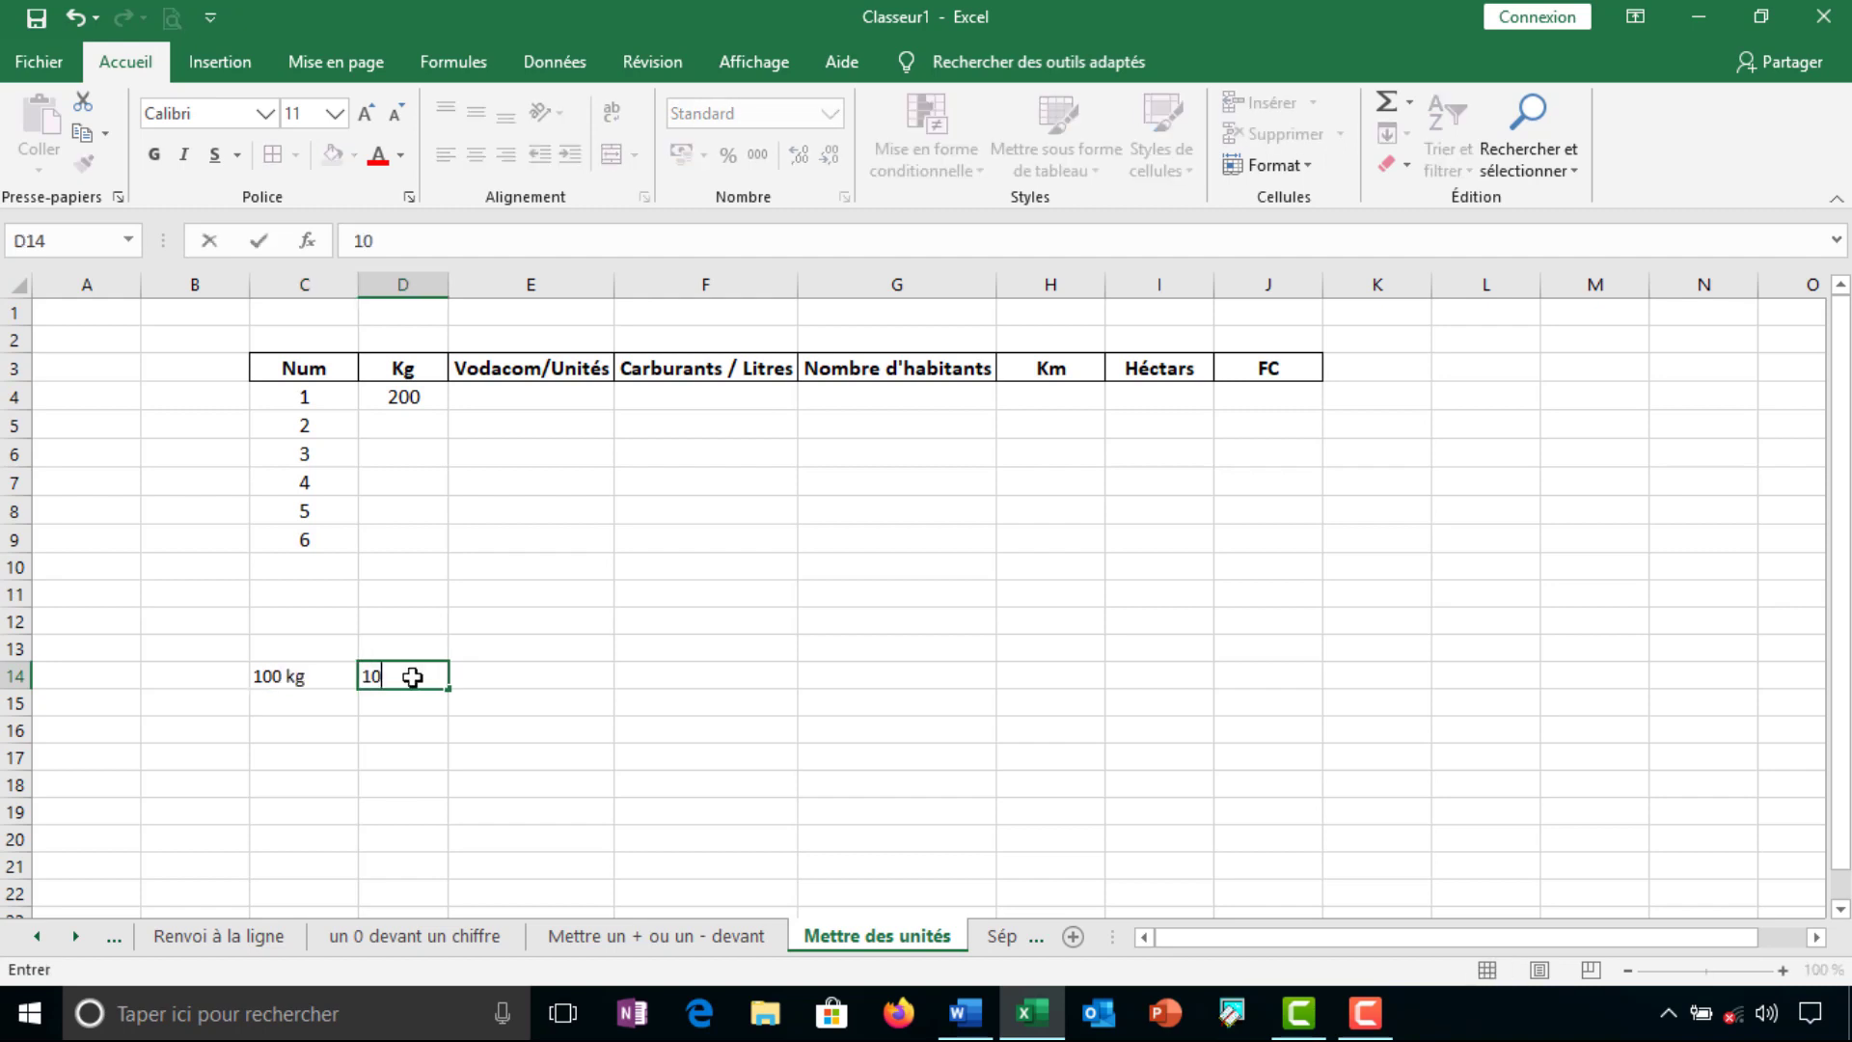
pyautogui.click(495, 685)
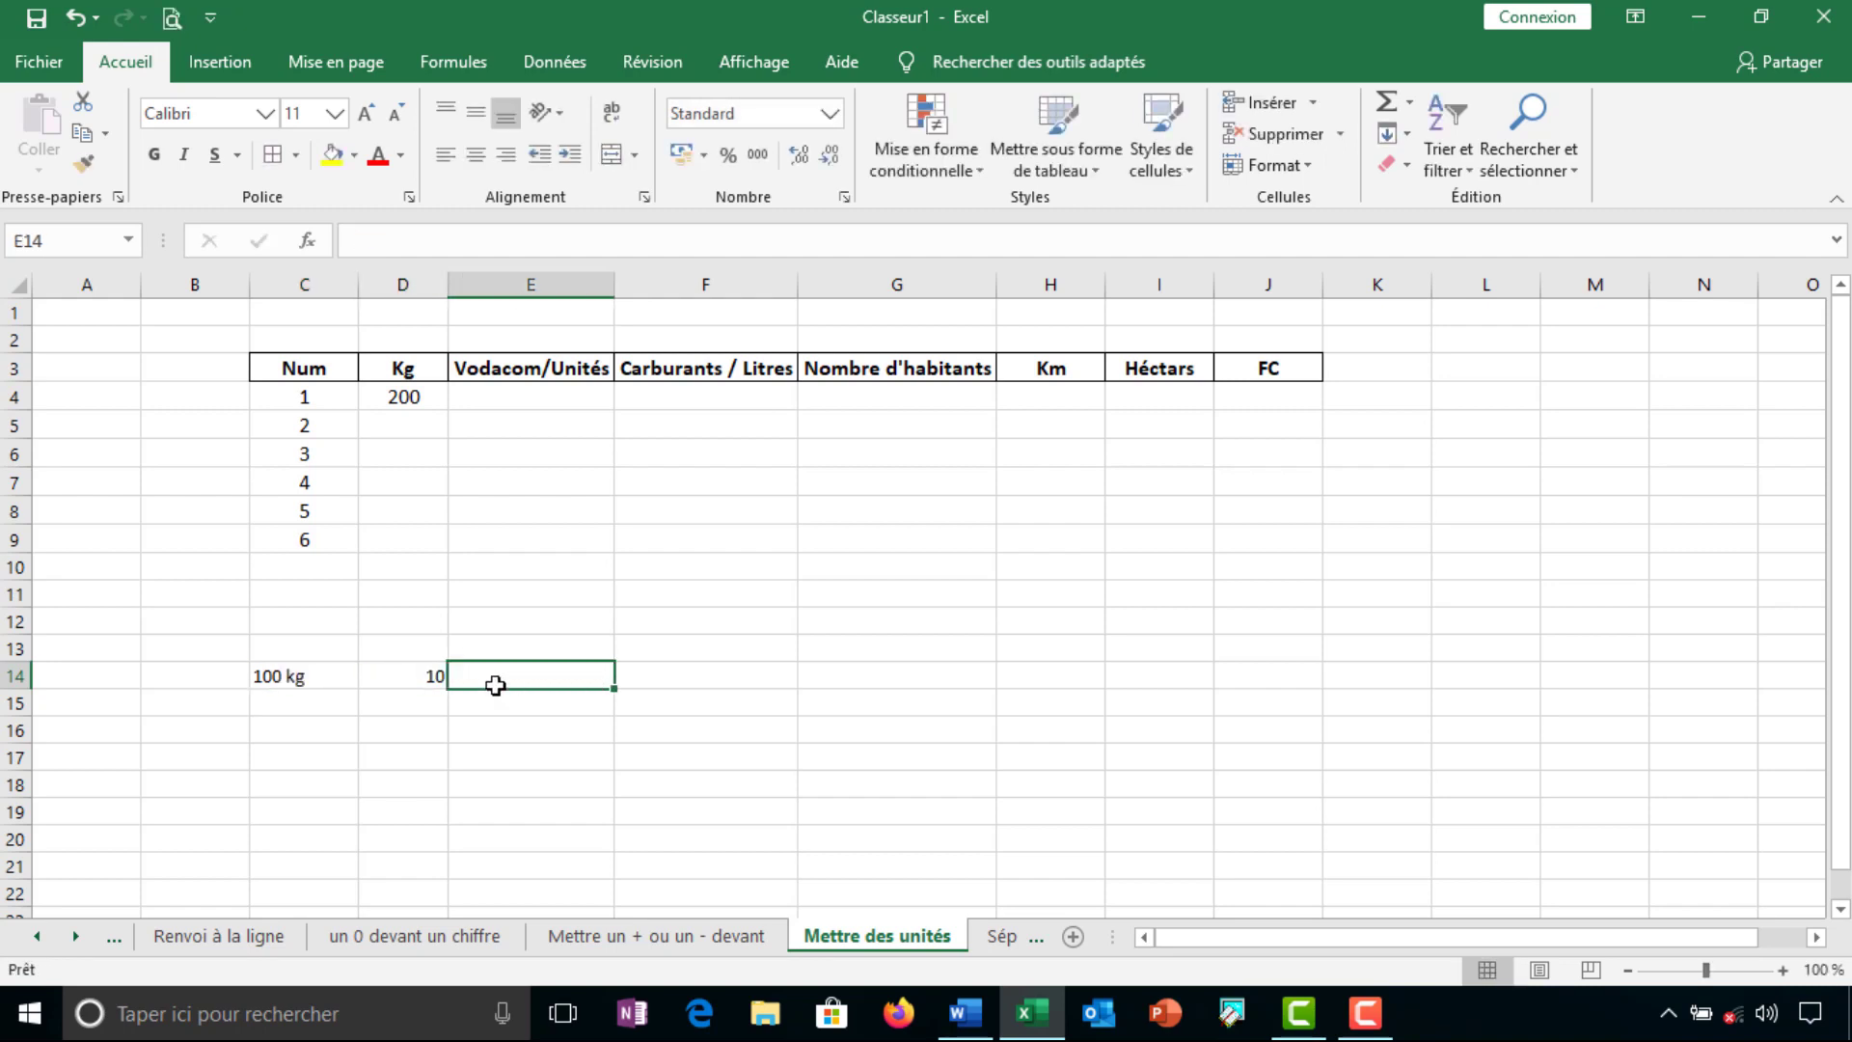
pyautogui.write('=')
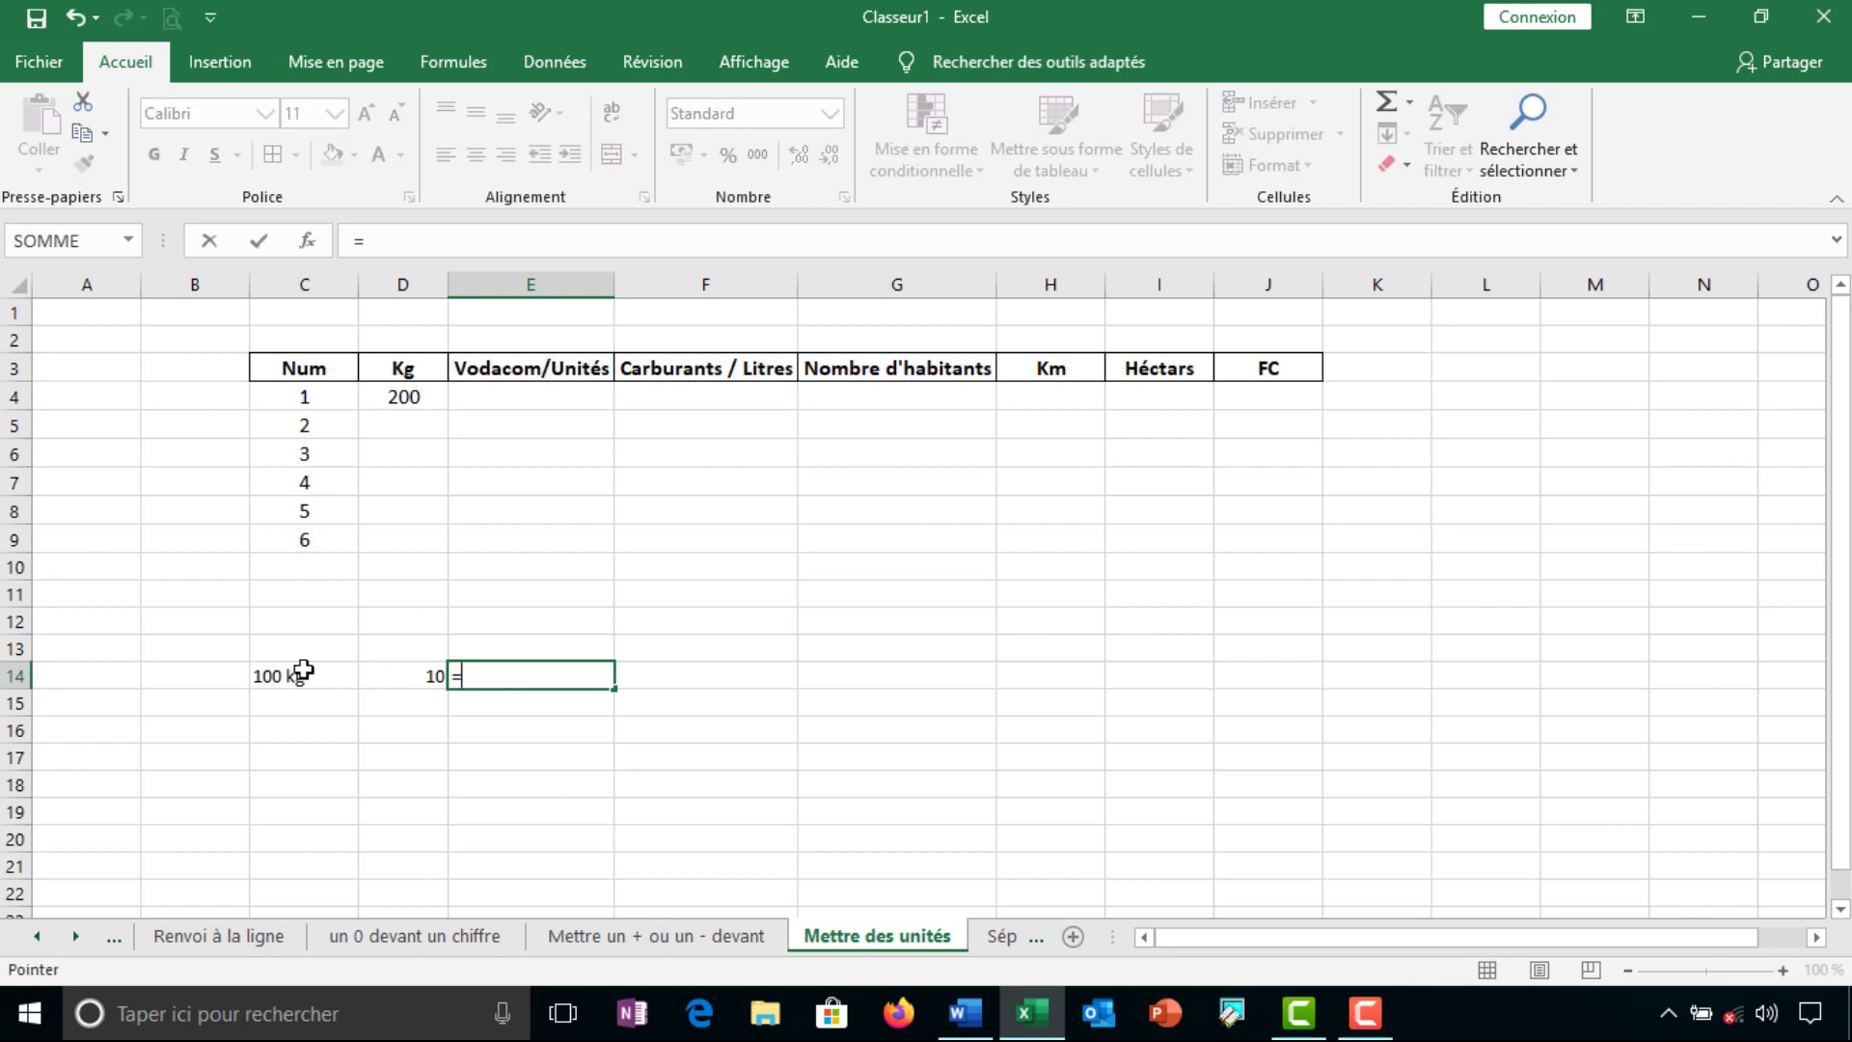
pyautogui.click(303, 669)
pyautogui.write('*')
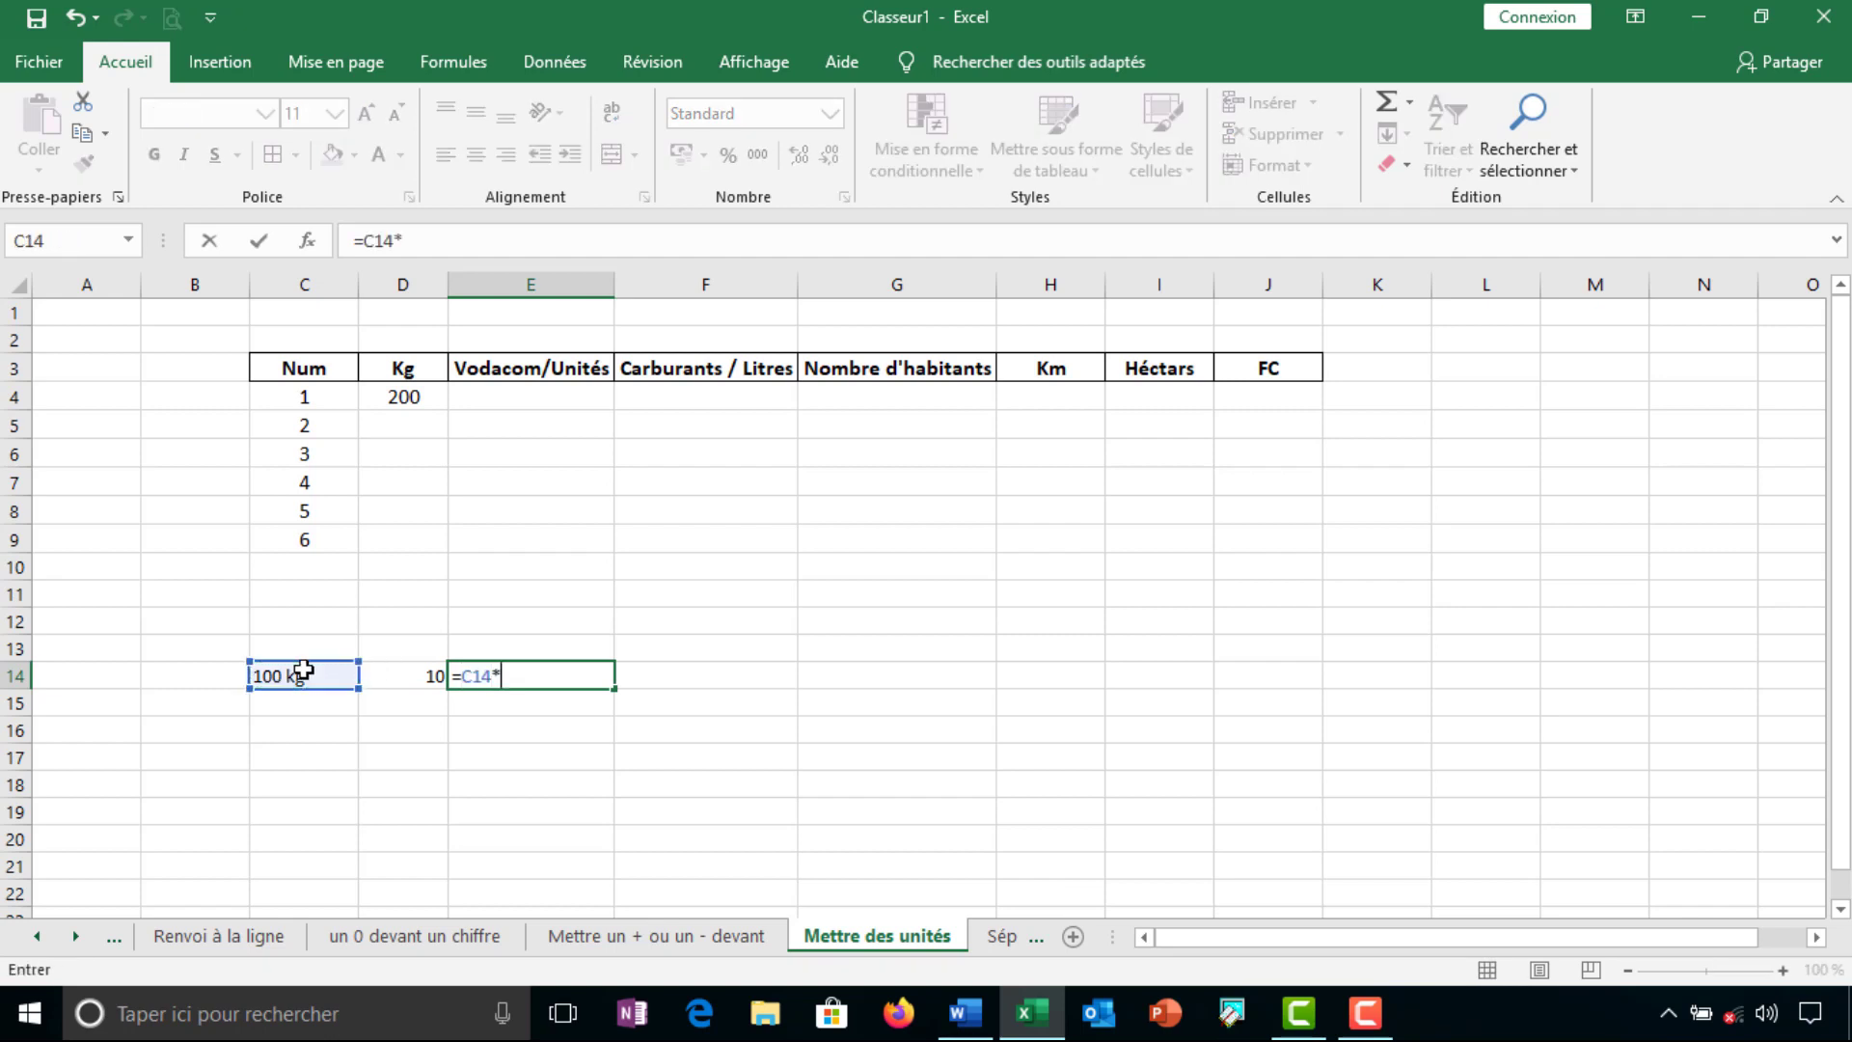
pyautogui.click(388, 670)
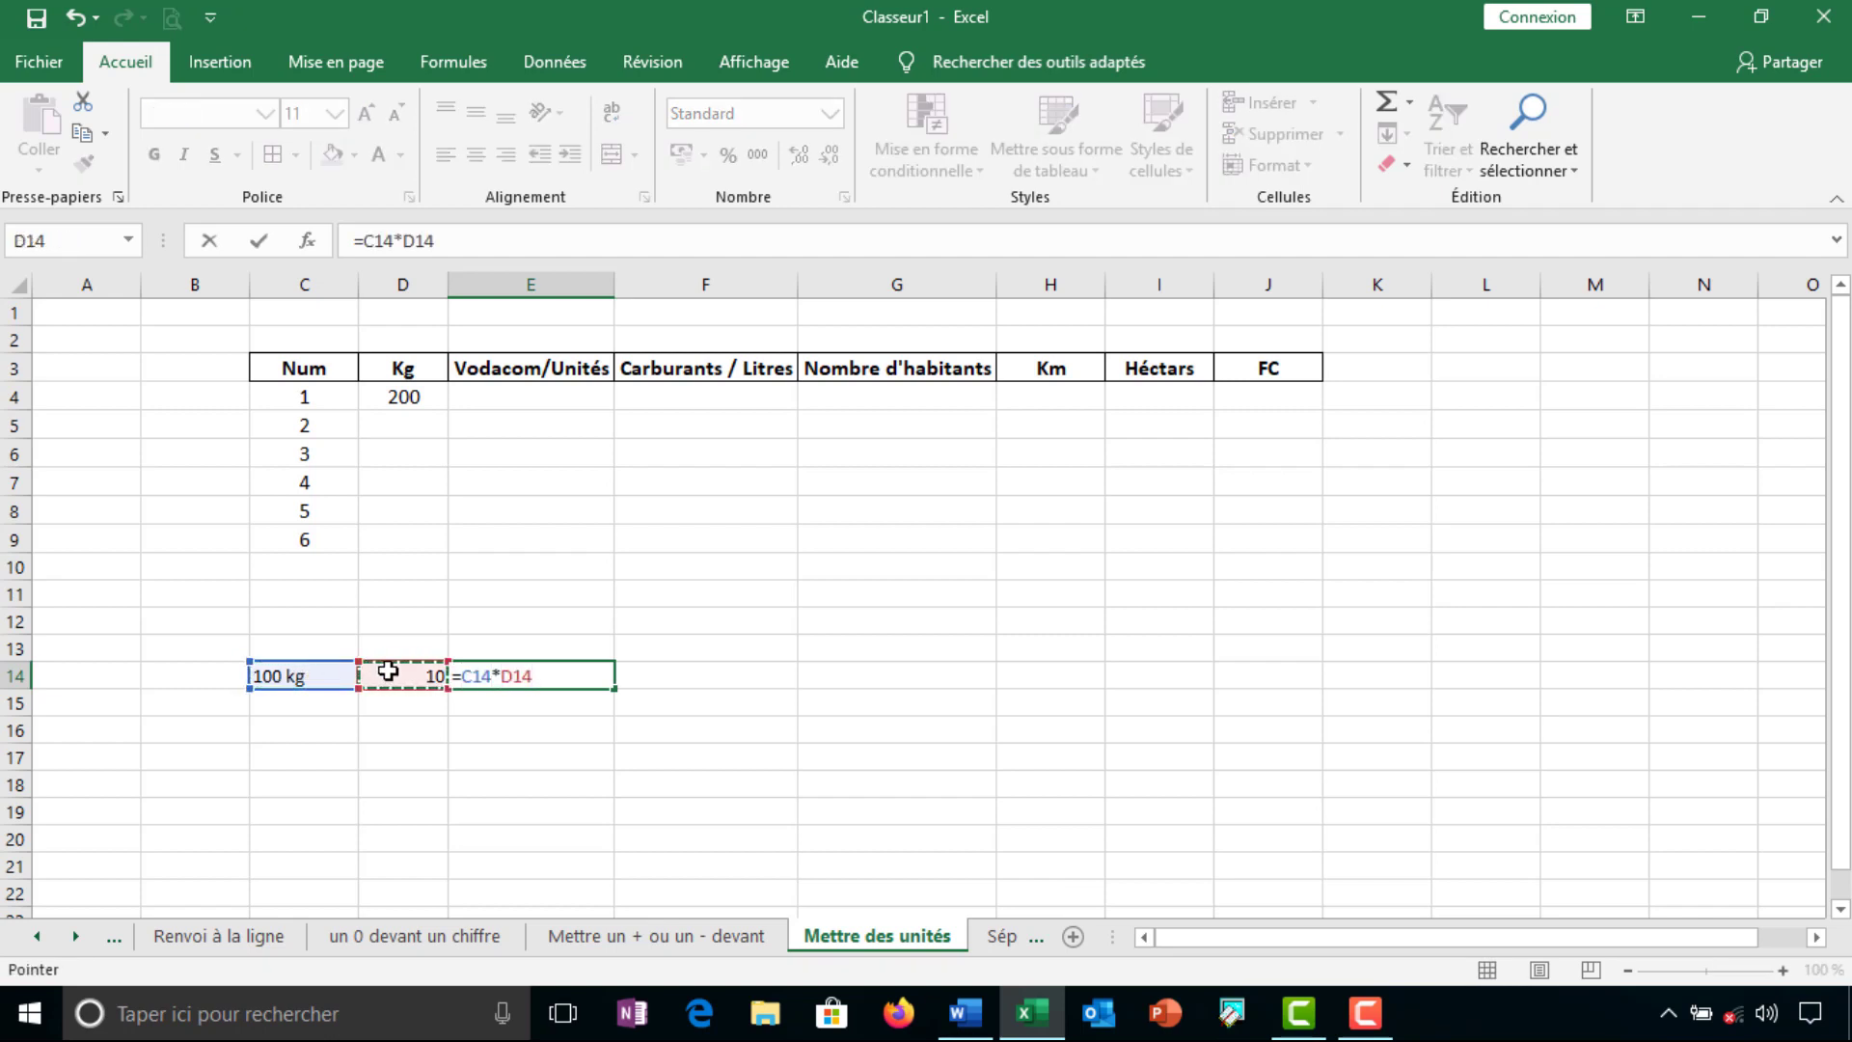
pyautogui.press('Return')
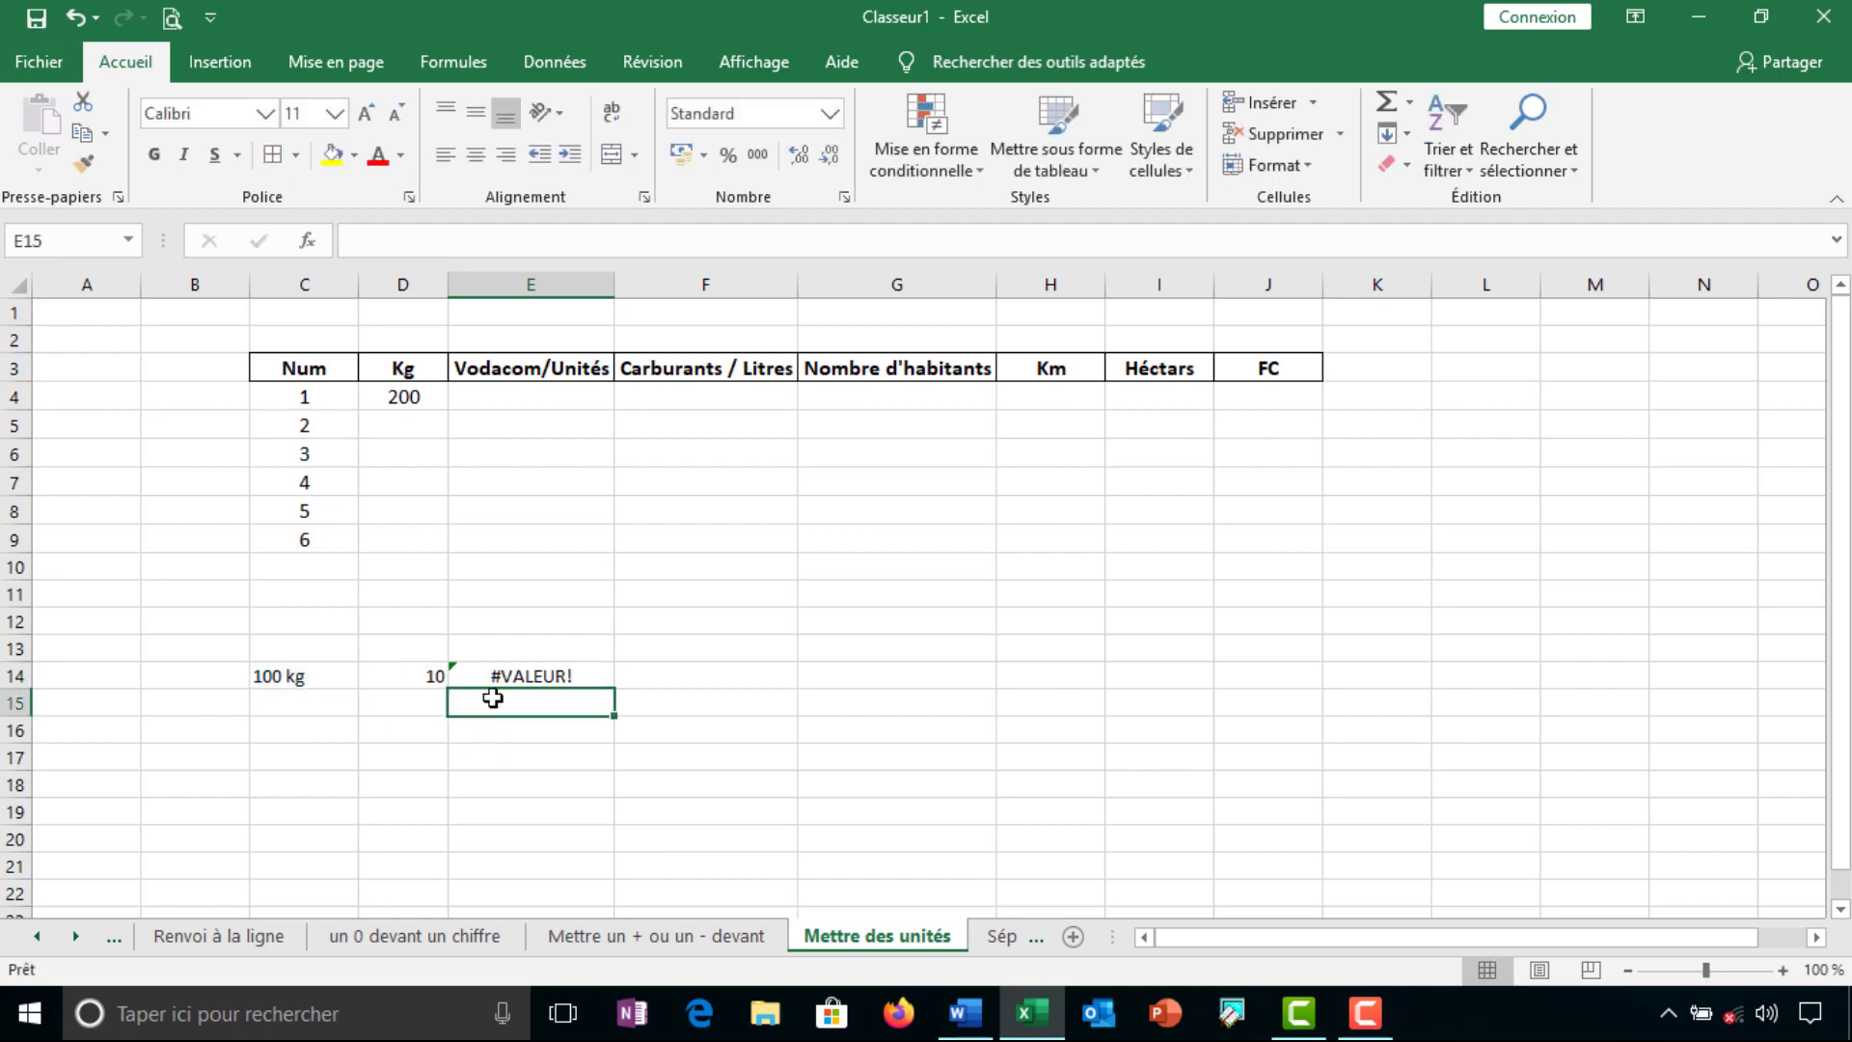
# Inspect the #VALEUR! result against C14 and D14, then delete E14's formula
pyautogui.click(511, 681)
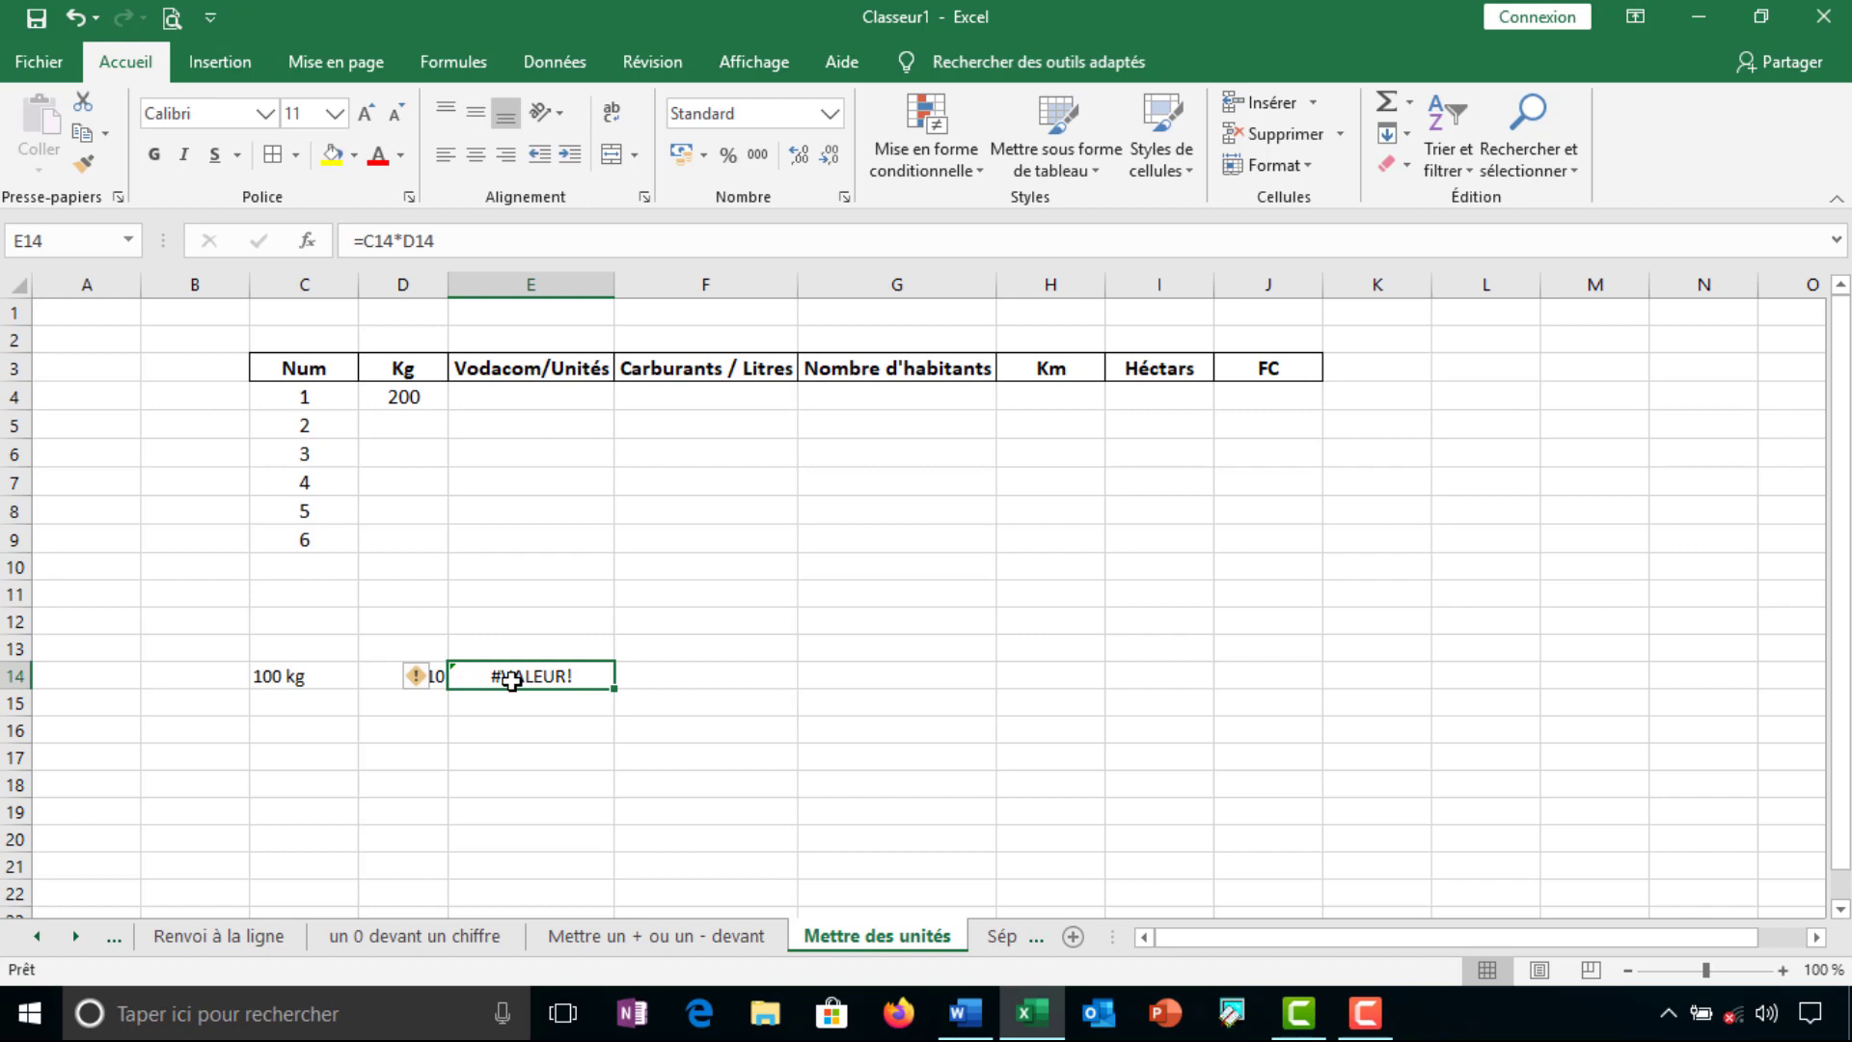
pyautogui.click(309, 679)
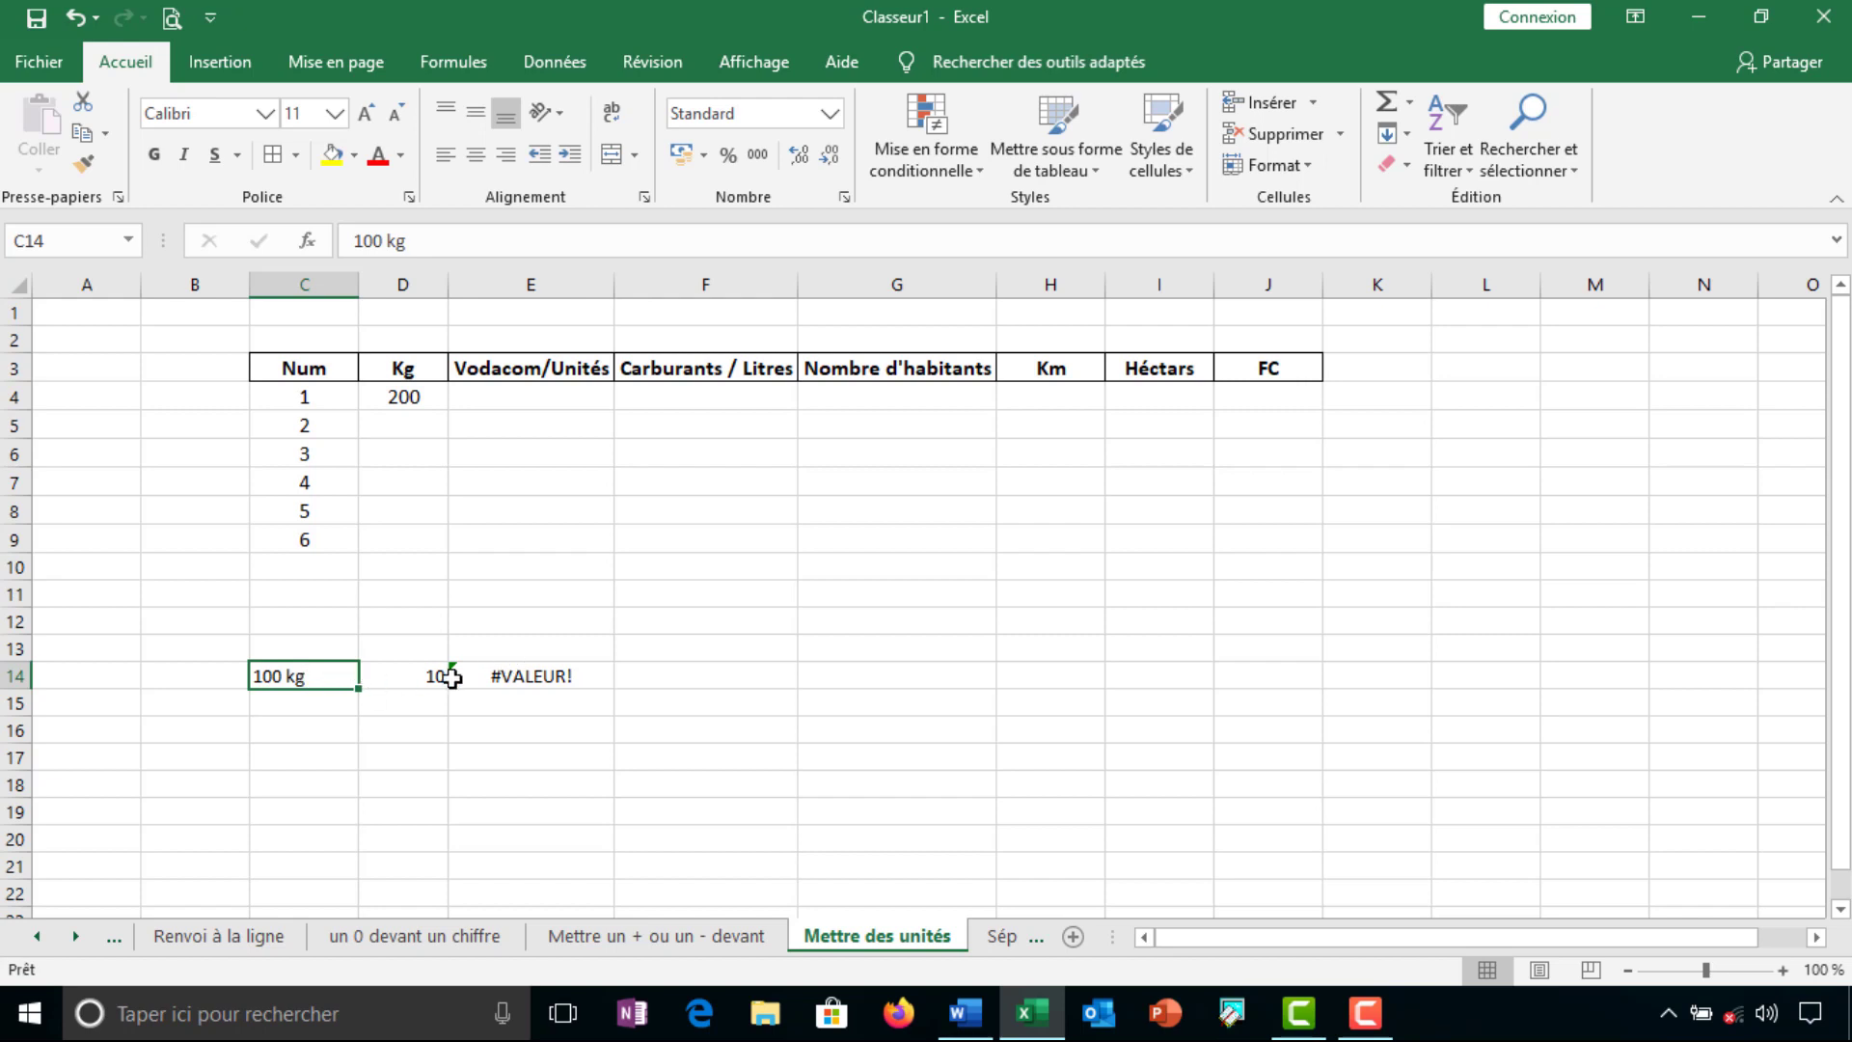
pyautogui.click(392, 675)
pyautogui.click(516, 681)
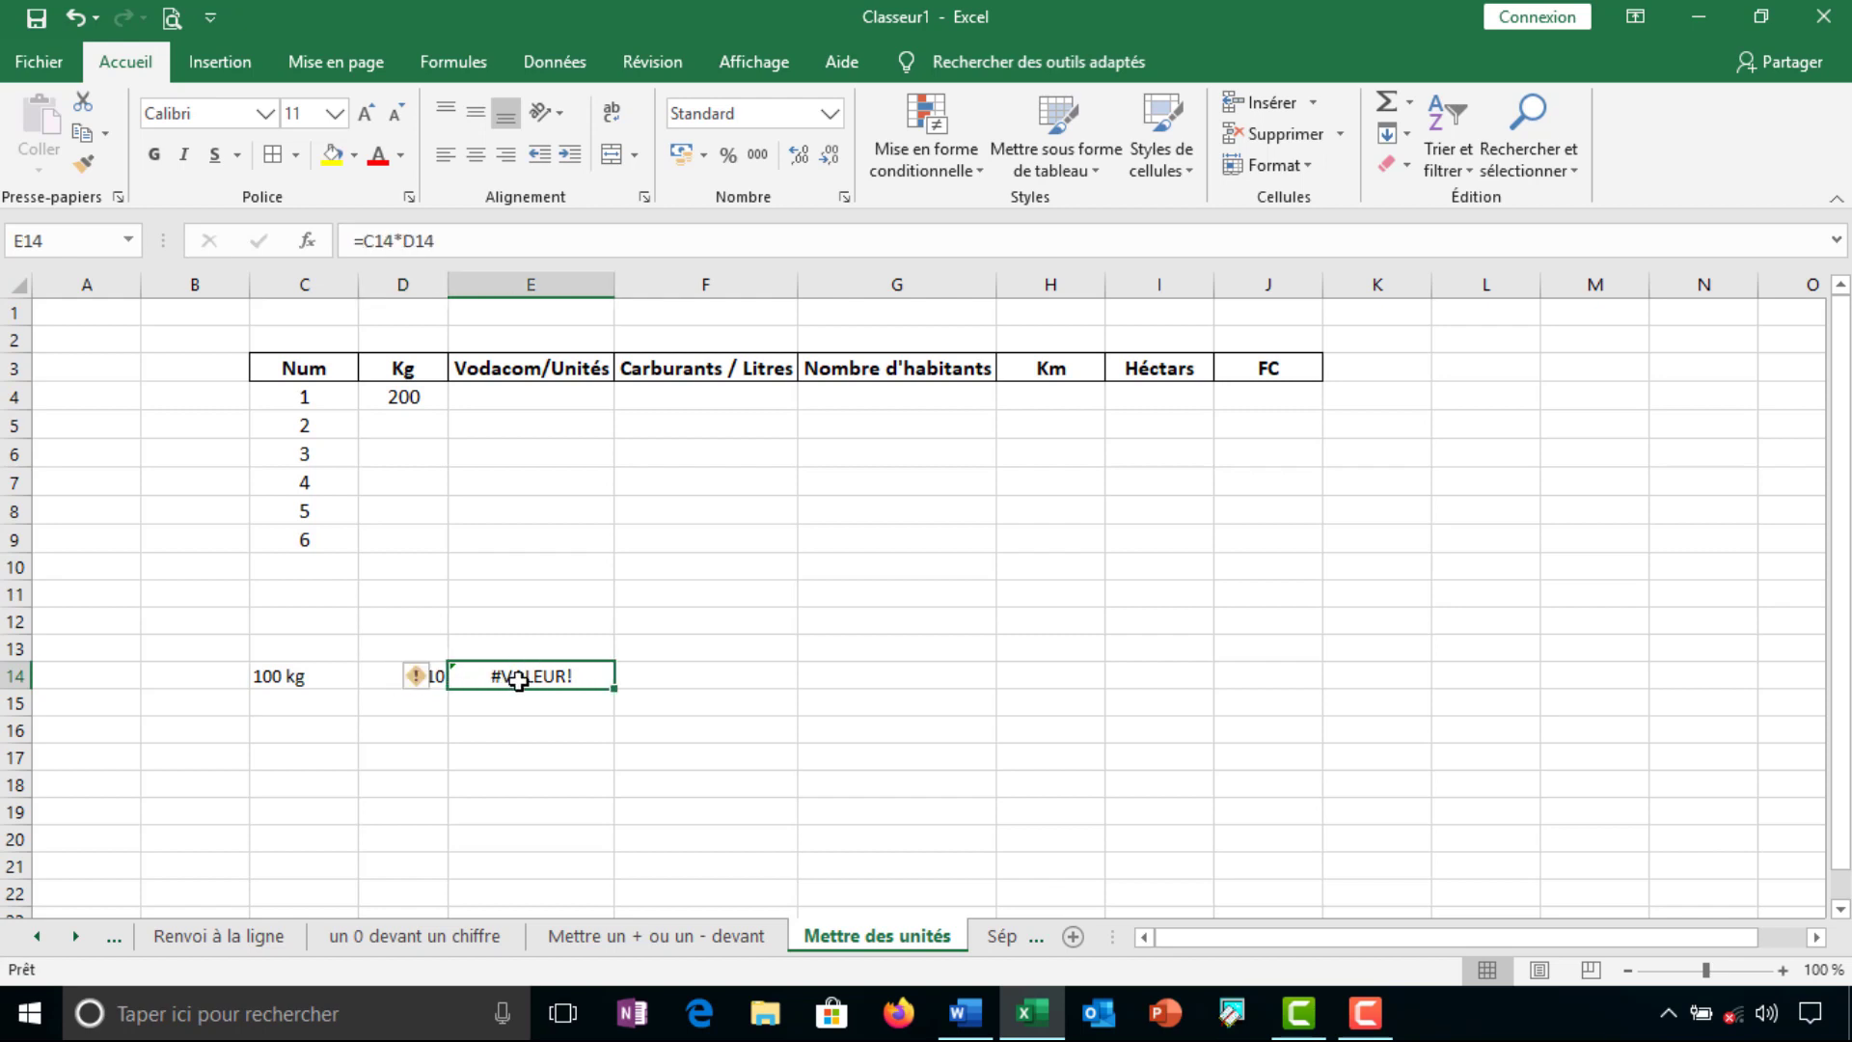
pyautogui.press('Delete')
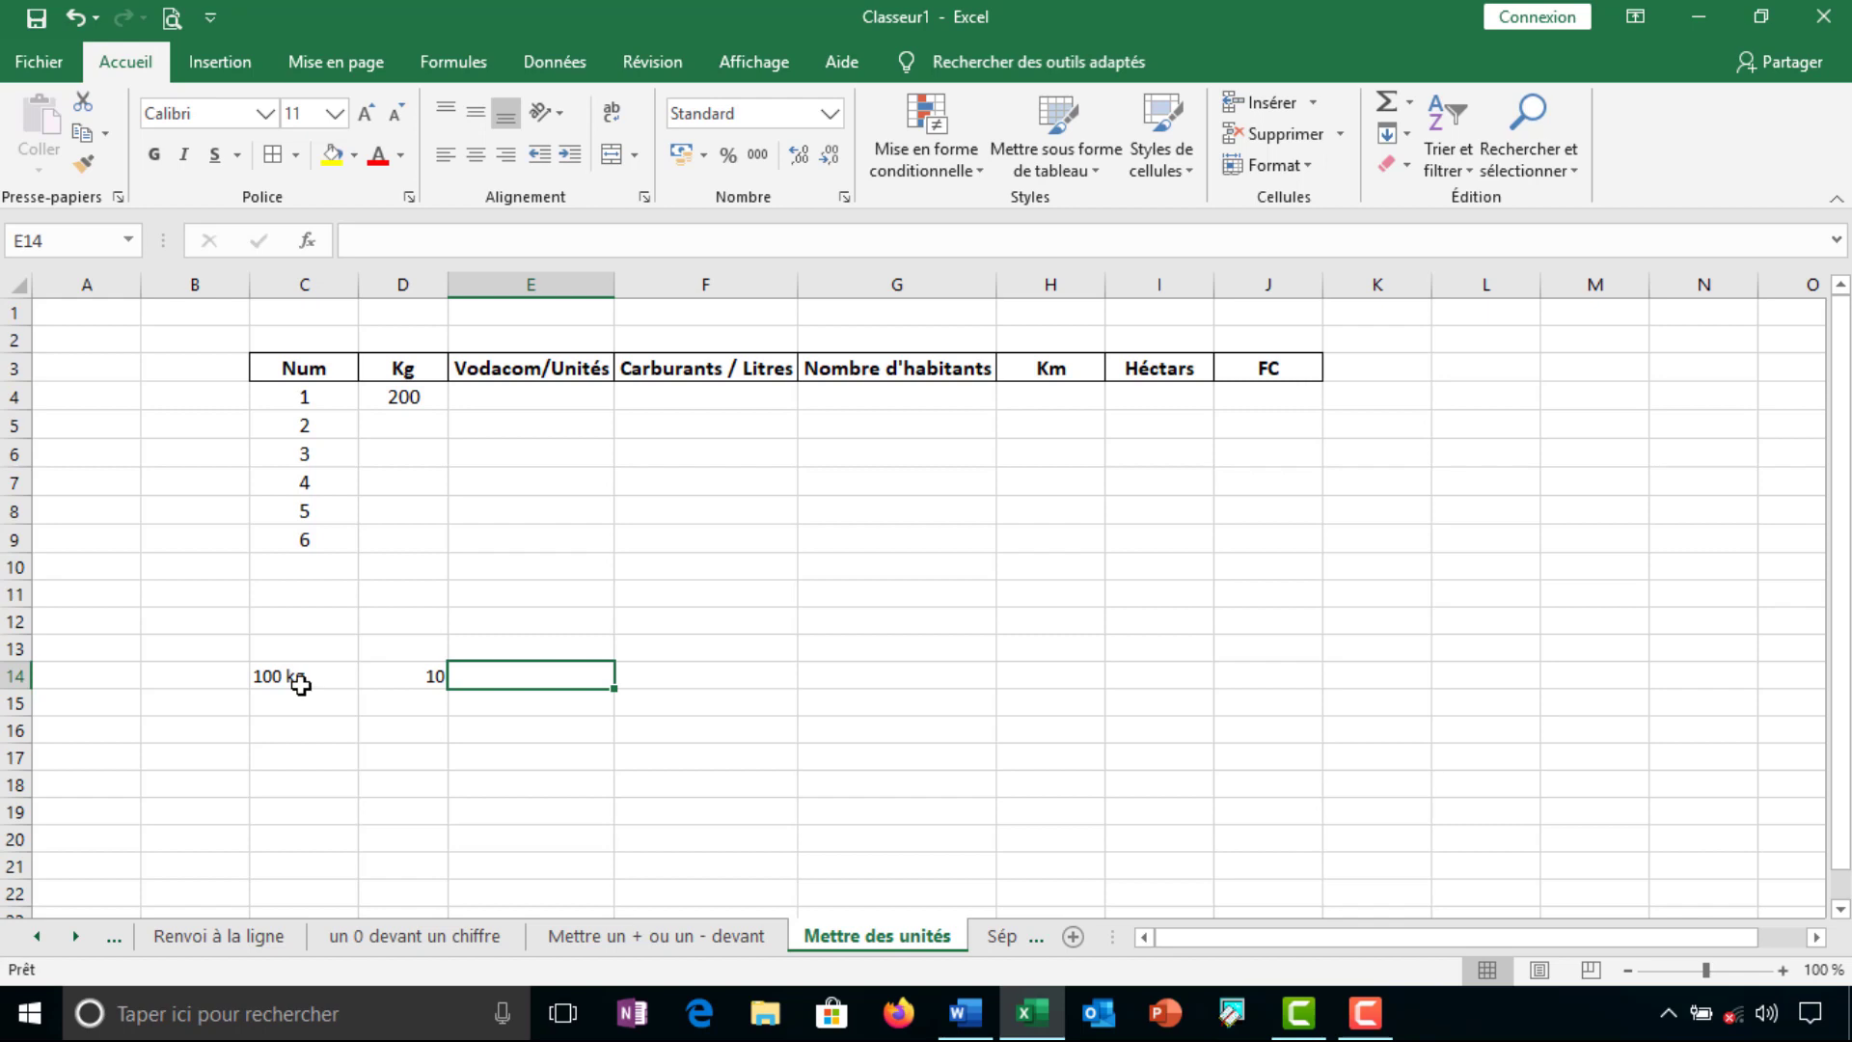
# Clear the test values from B14:D15
pyautogui.click(231, 679)
pyautogui.moveTo(231, 679); pyautogui.dragTo(405, 702)
pyautogui.press('Delete')
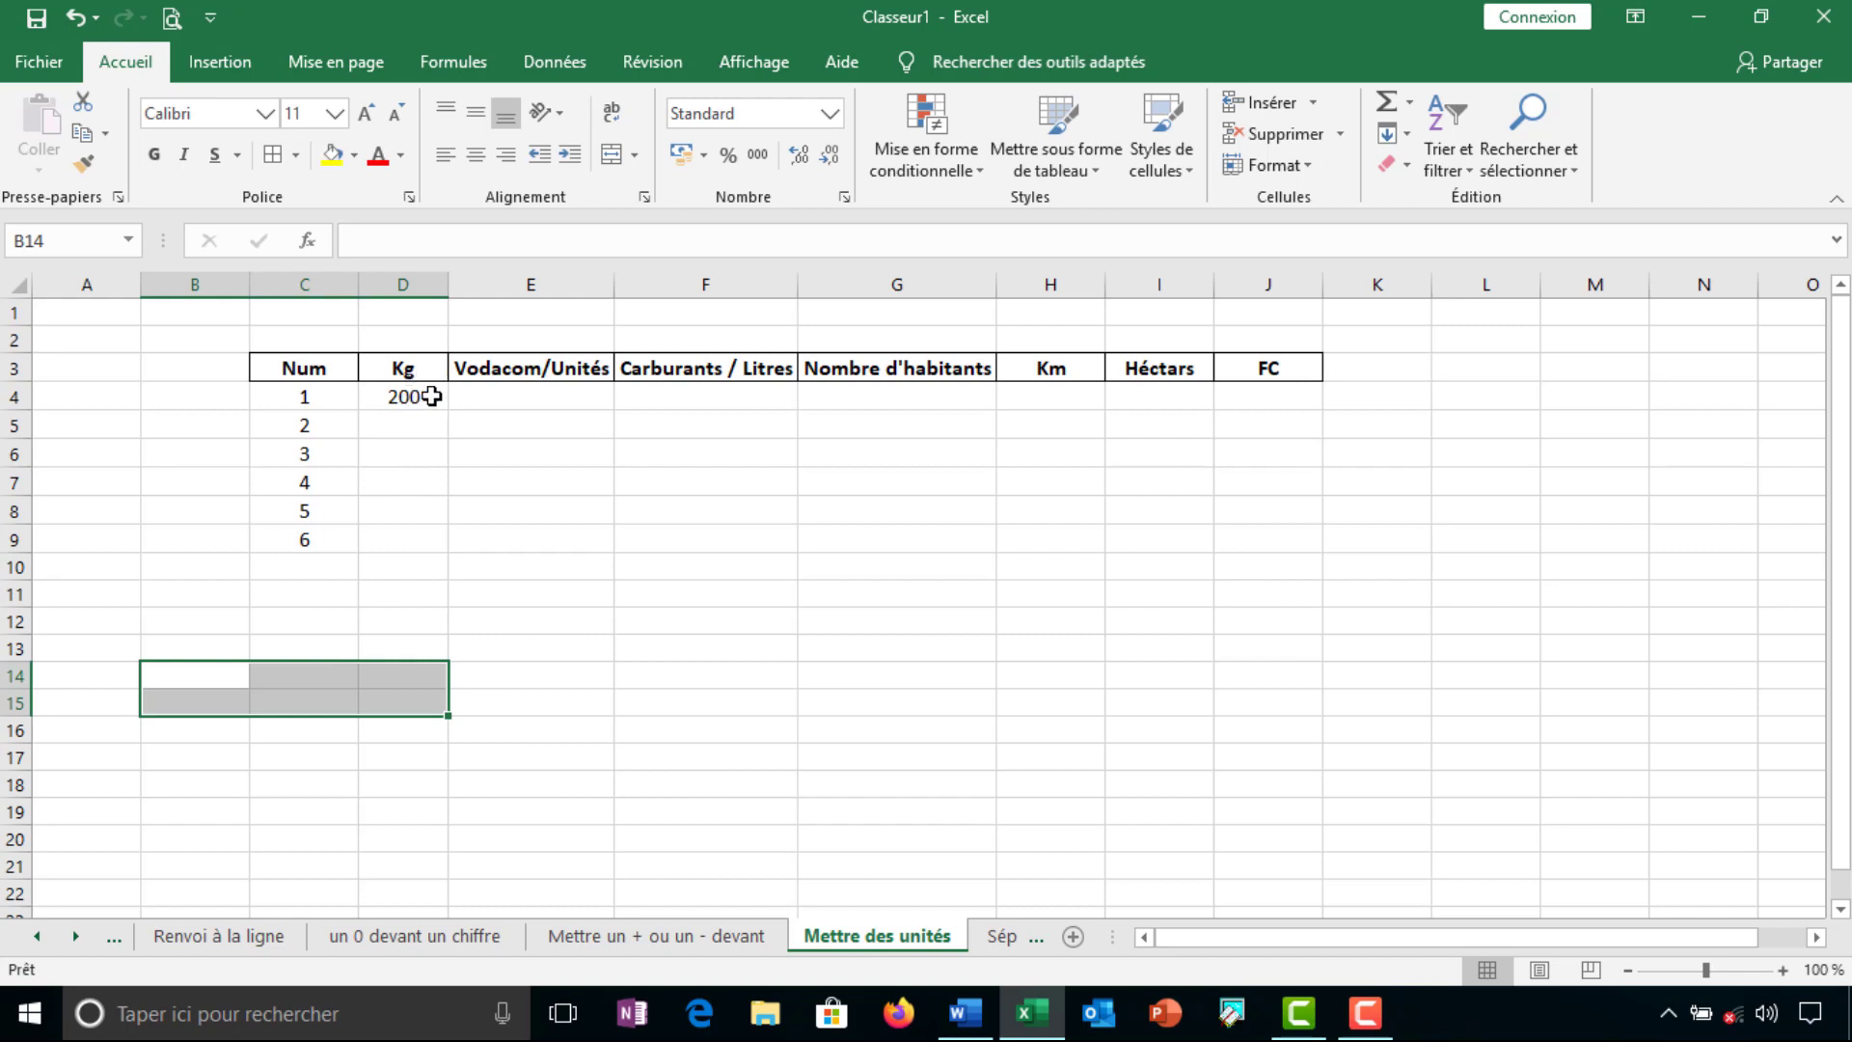
# Enter 500 in D5 and 50 in D6, then select the Kg values D4:D6
pyautogui.click(405, 421)
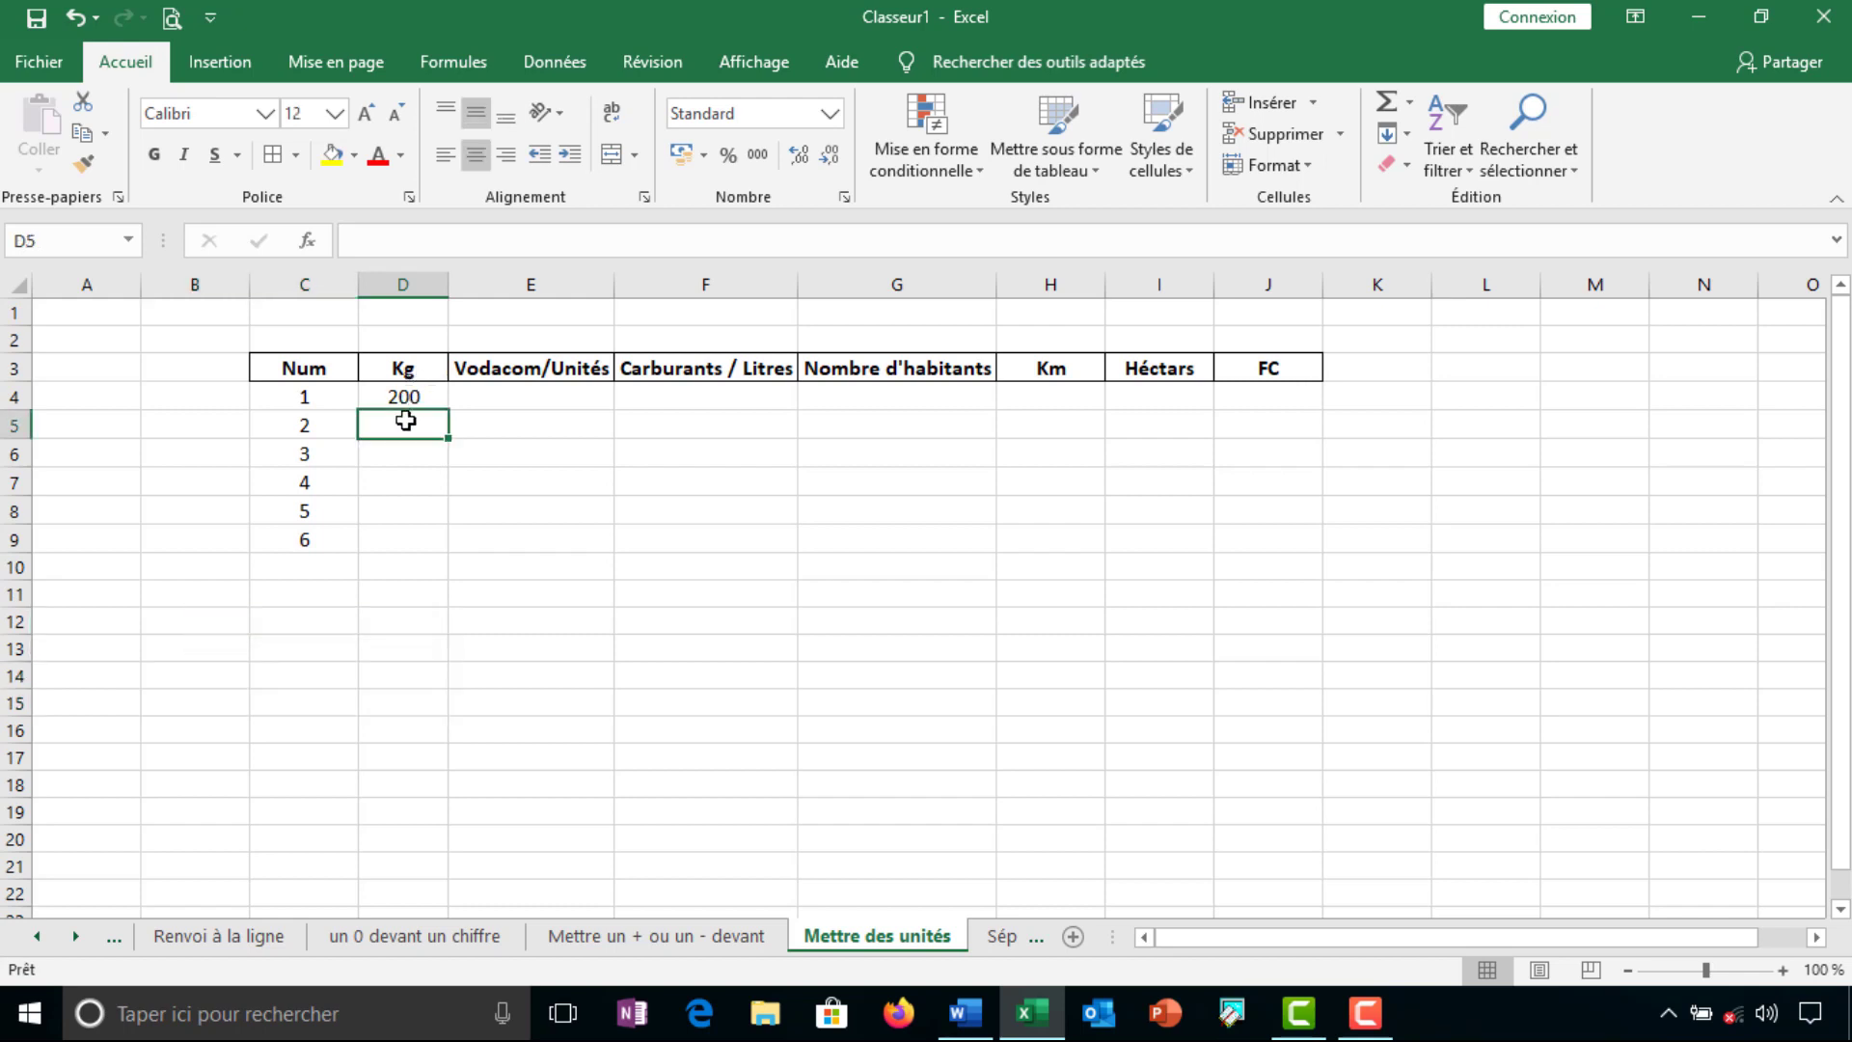
pyautogui.write('500')
pyautogui.click(404, 457)
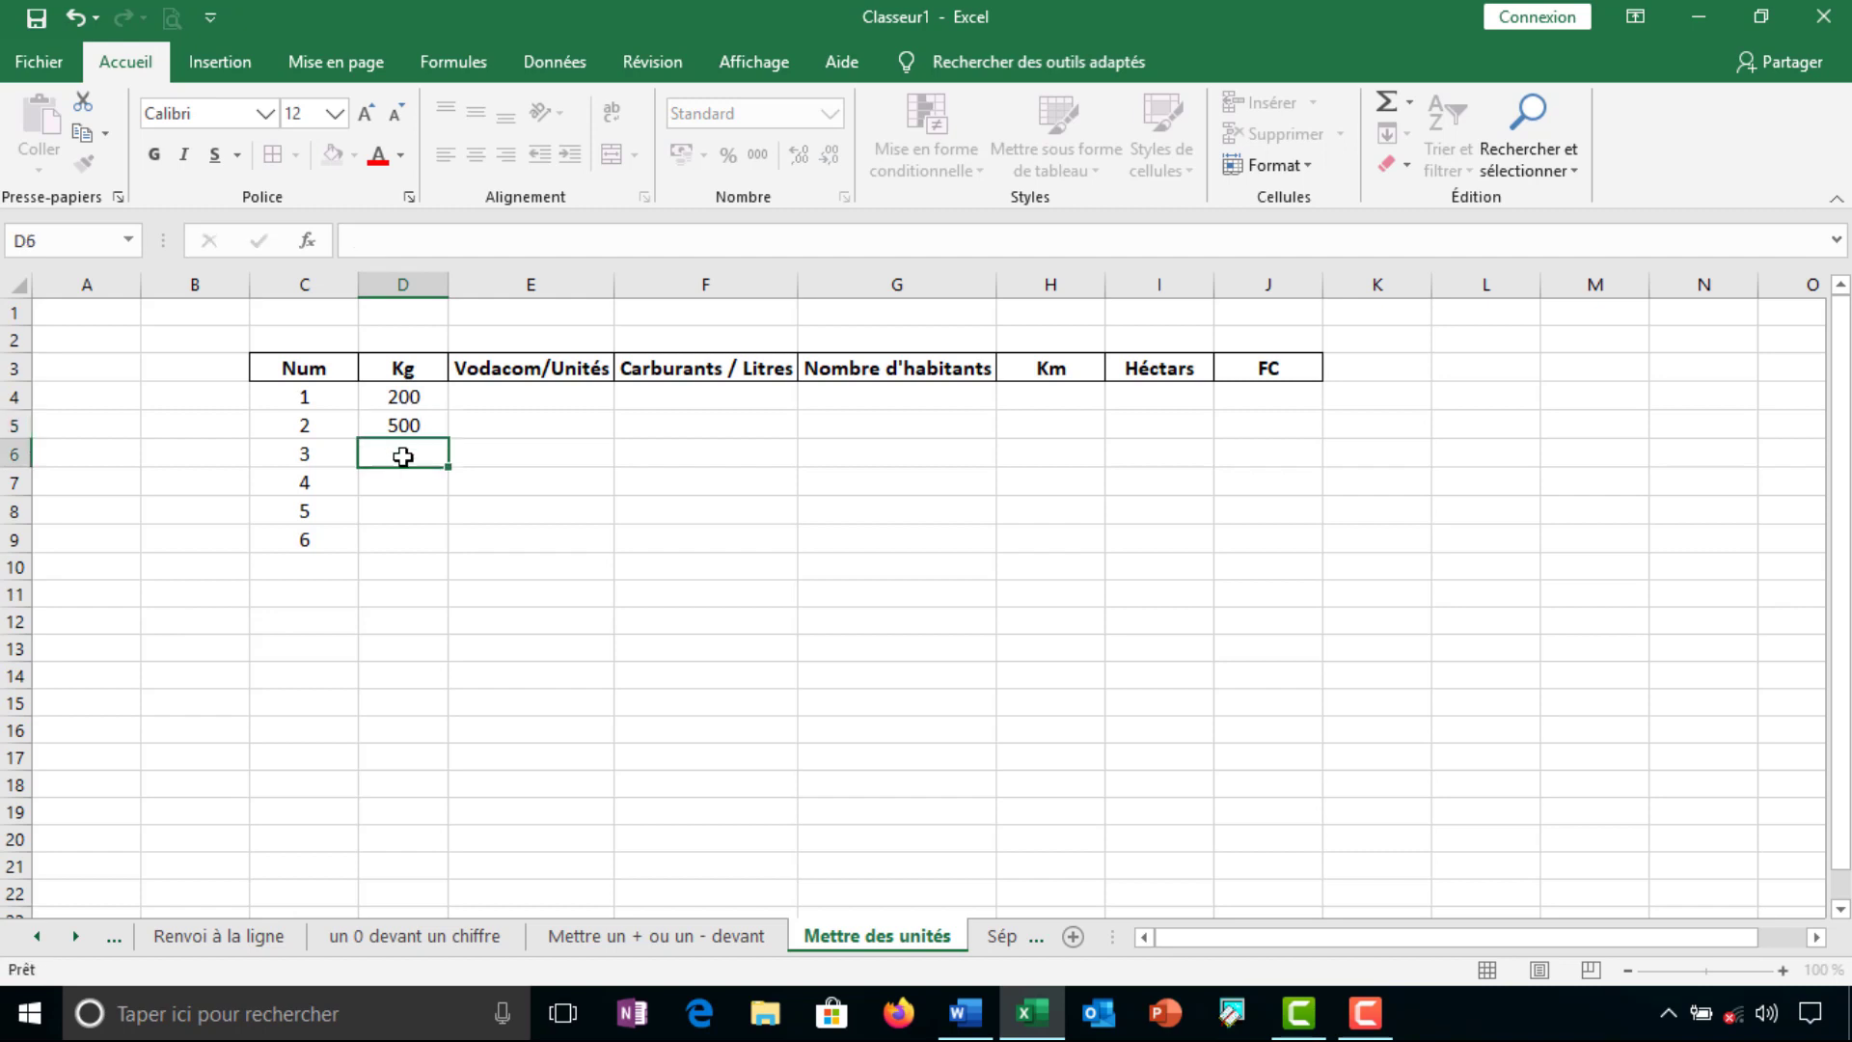
pyautogui.write('50')
pyautogui.click(402, 484)
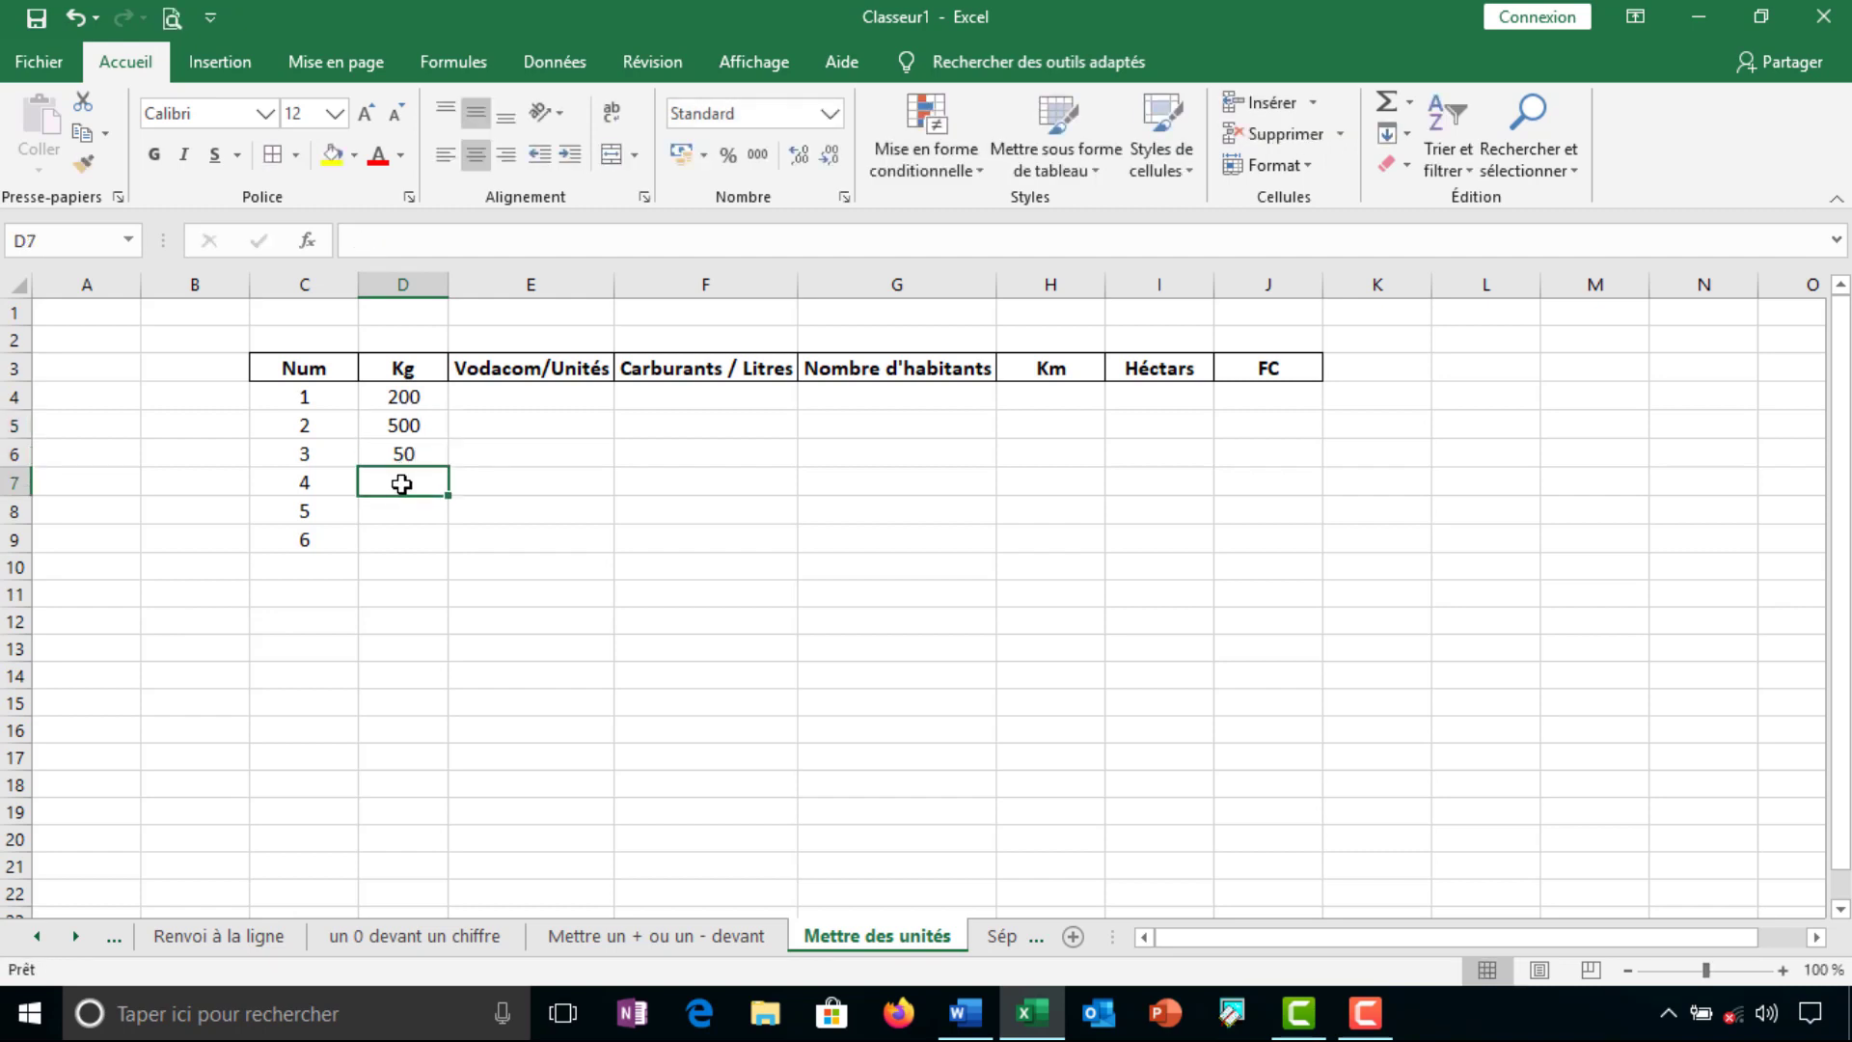
pyautogui.click(416, 398)
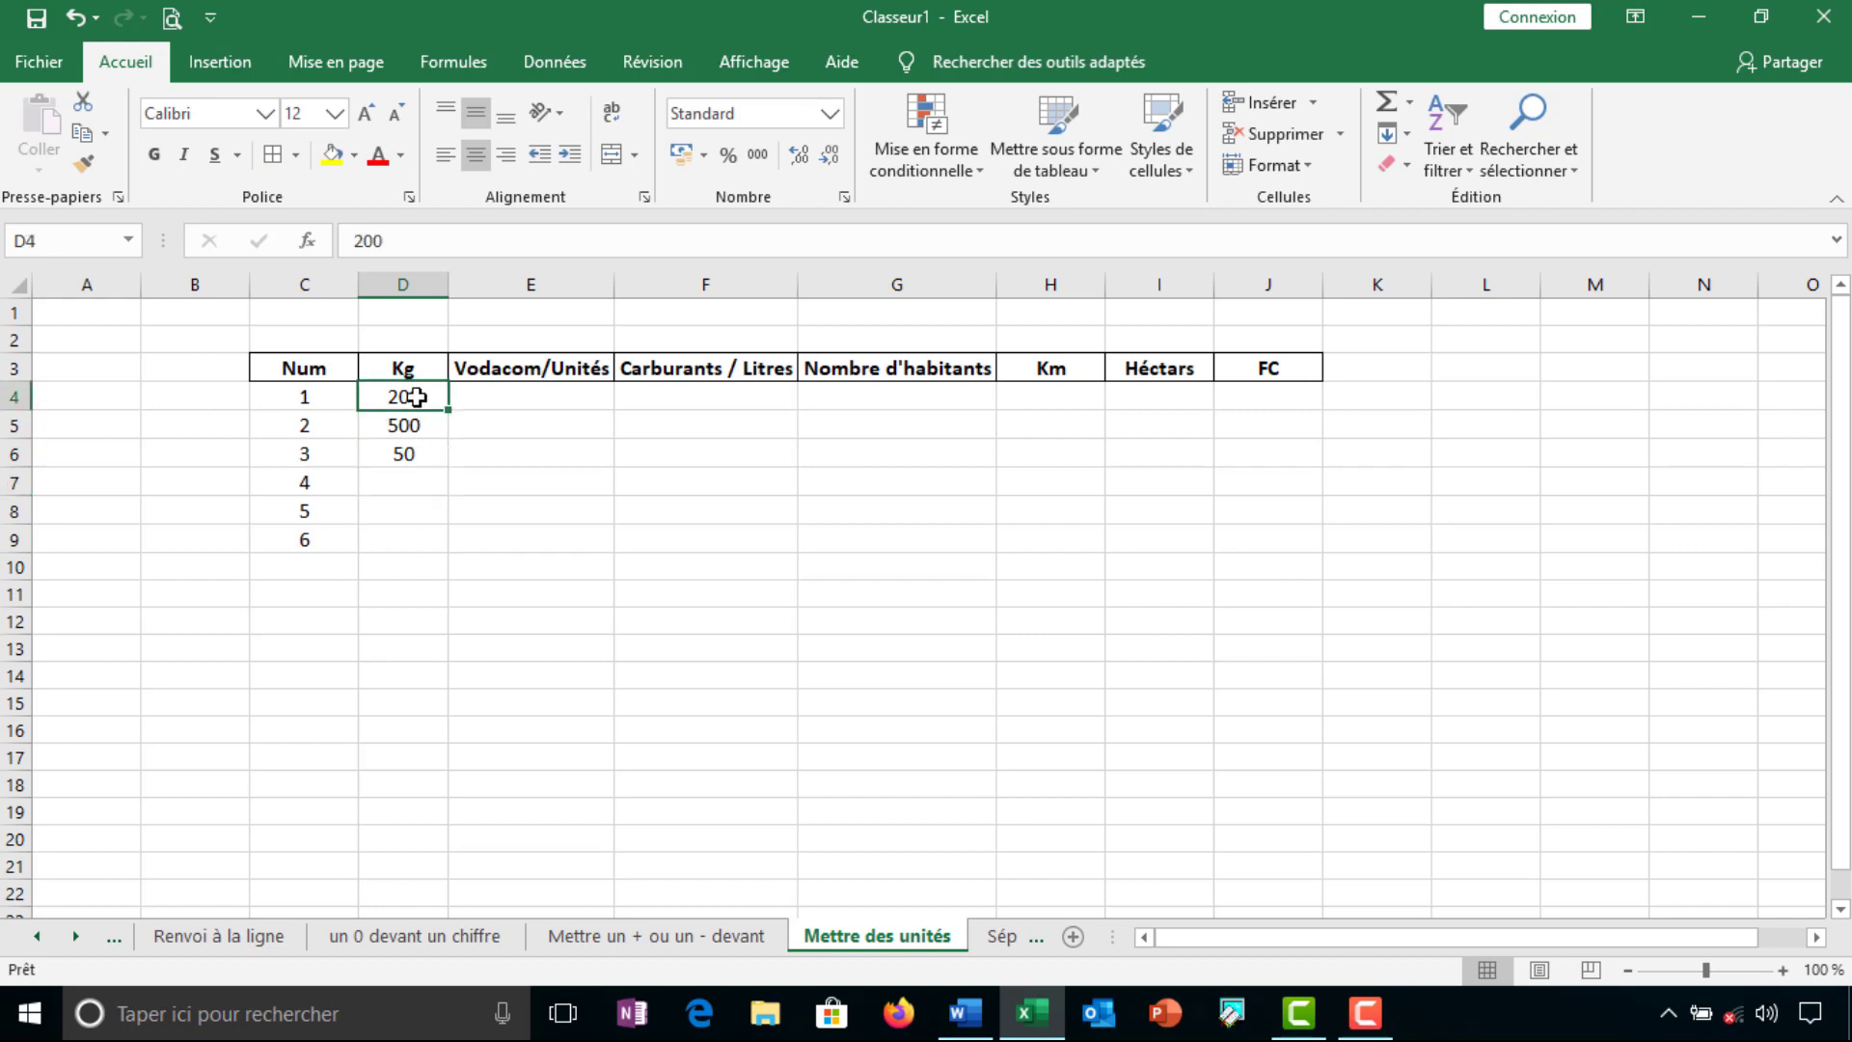
pyautogui.moveTo(416, 397); pyautogui.dragTo(412, 454)
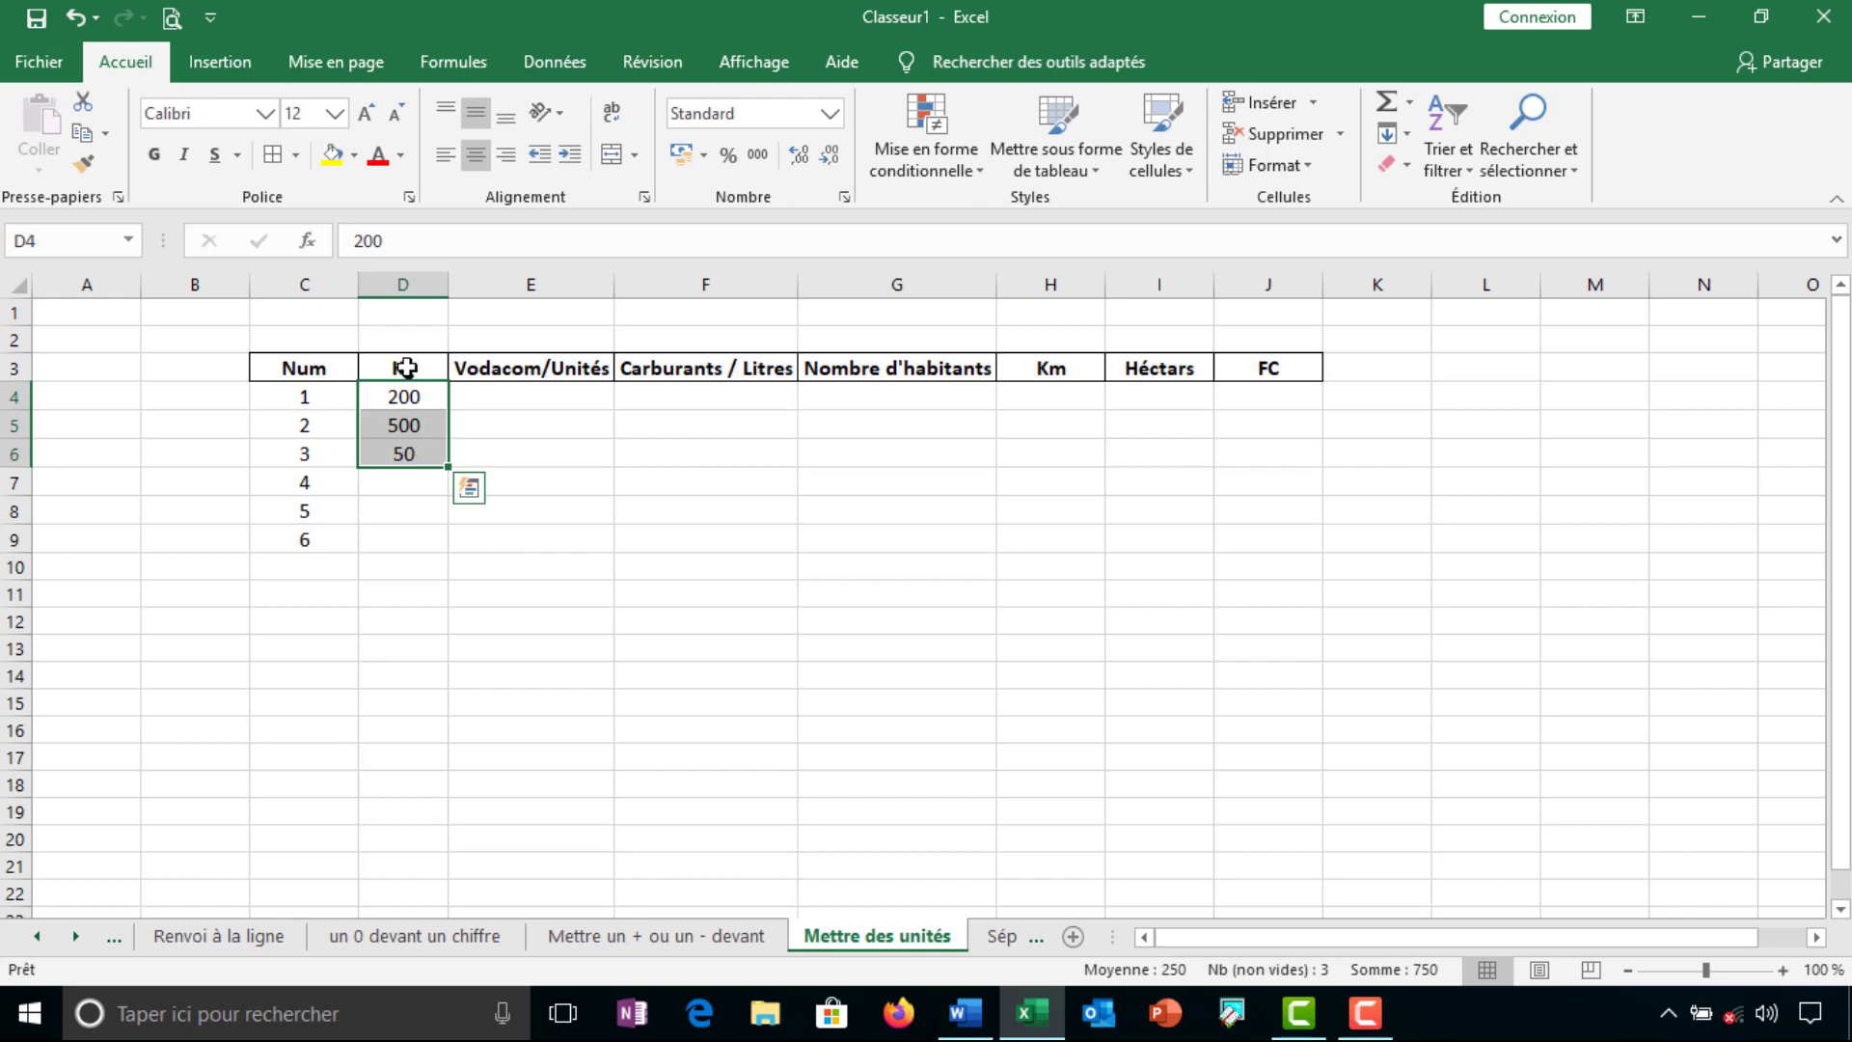
# Give D4:D6 the custom format Standard "Kg" so they read 200 Kg, 500 Kg and 50 Kg
pyautogui.click(844, 200)
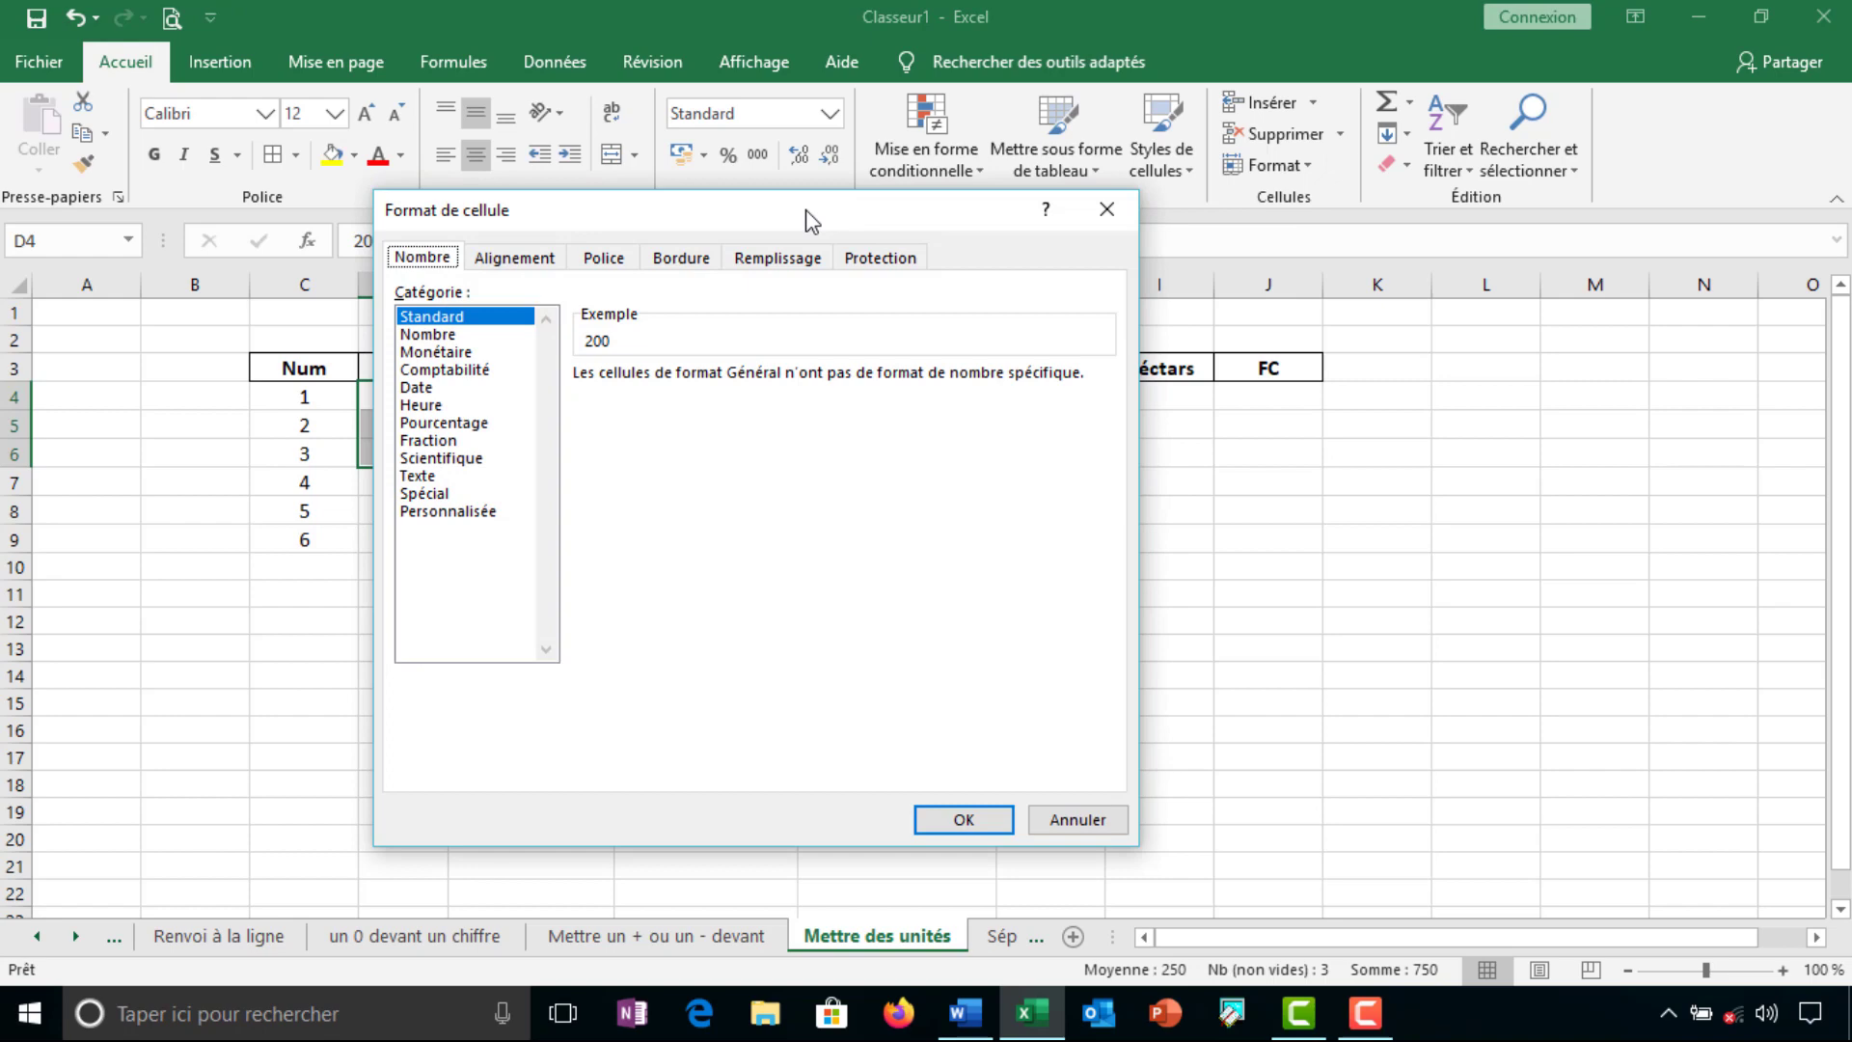
pyautogui.click(494, 522)
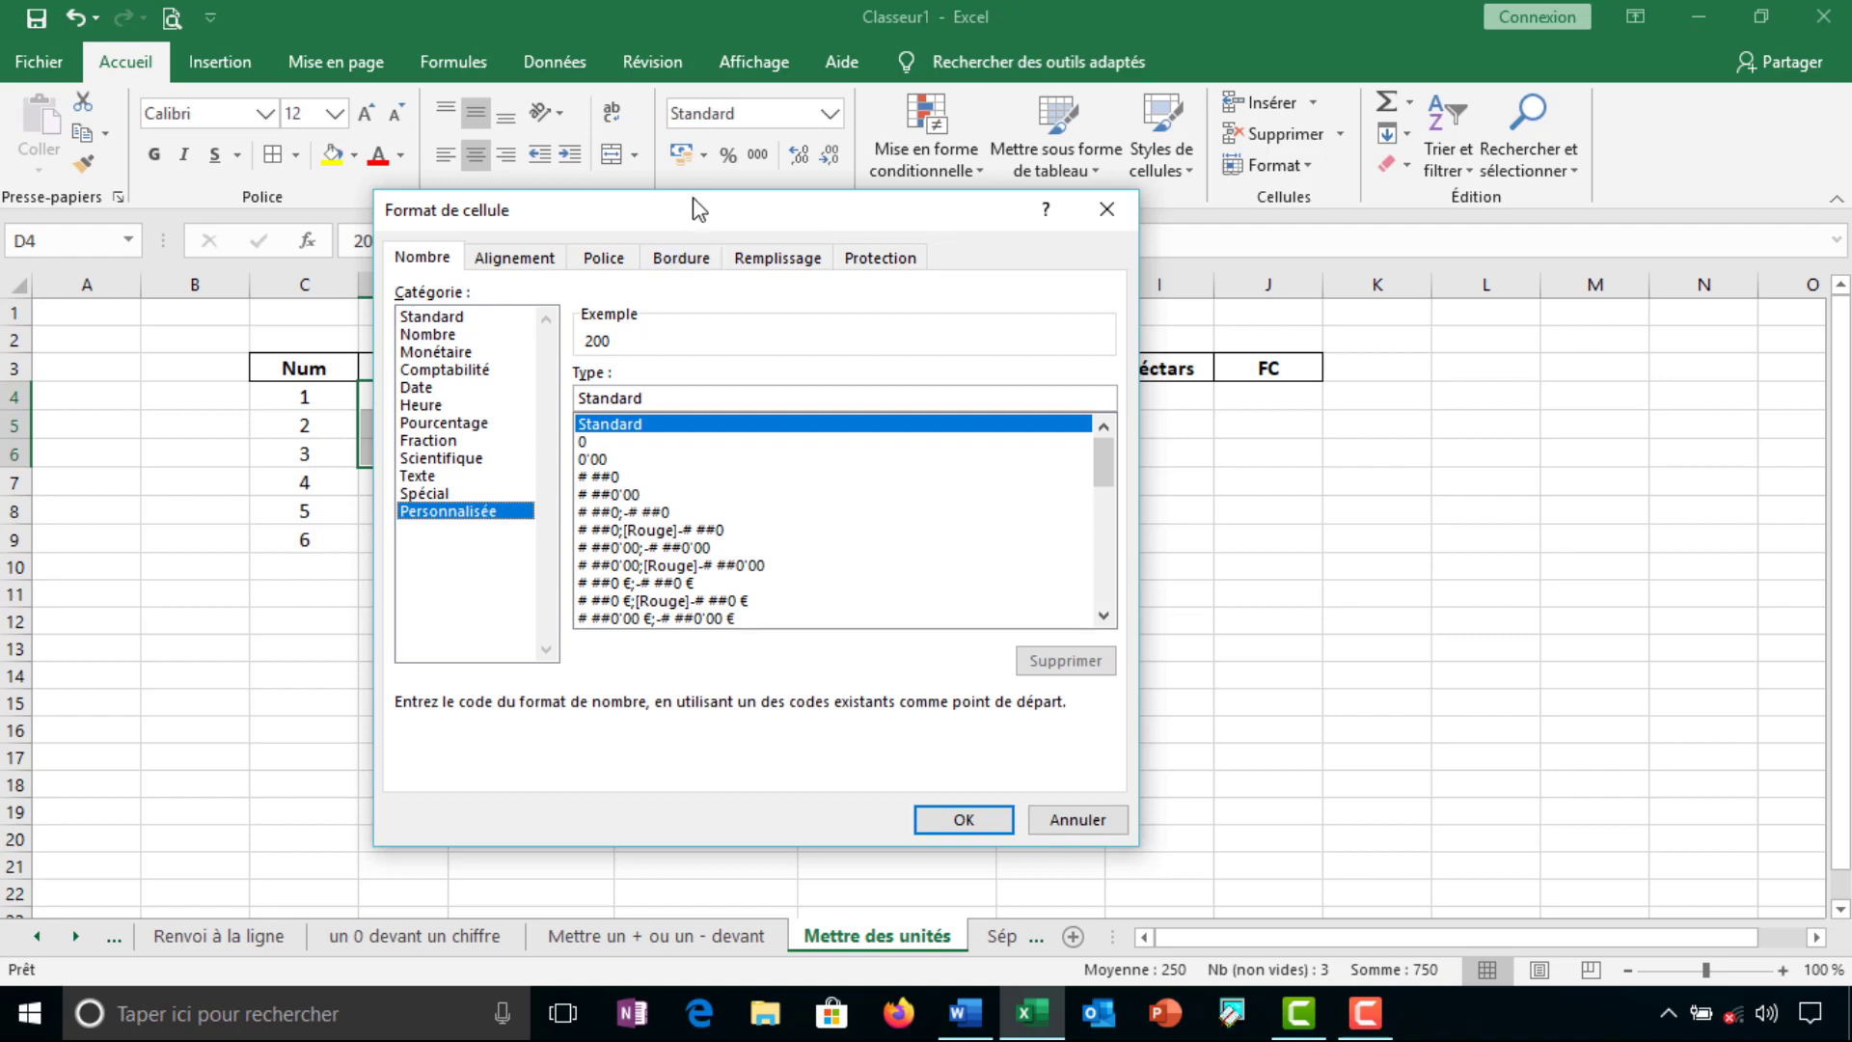
pyautogui.moveTo(692, 211); pyautogui.dragTo(755, 258)
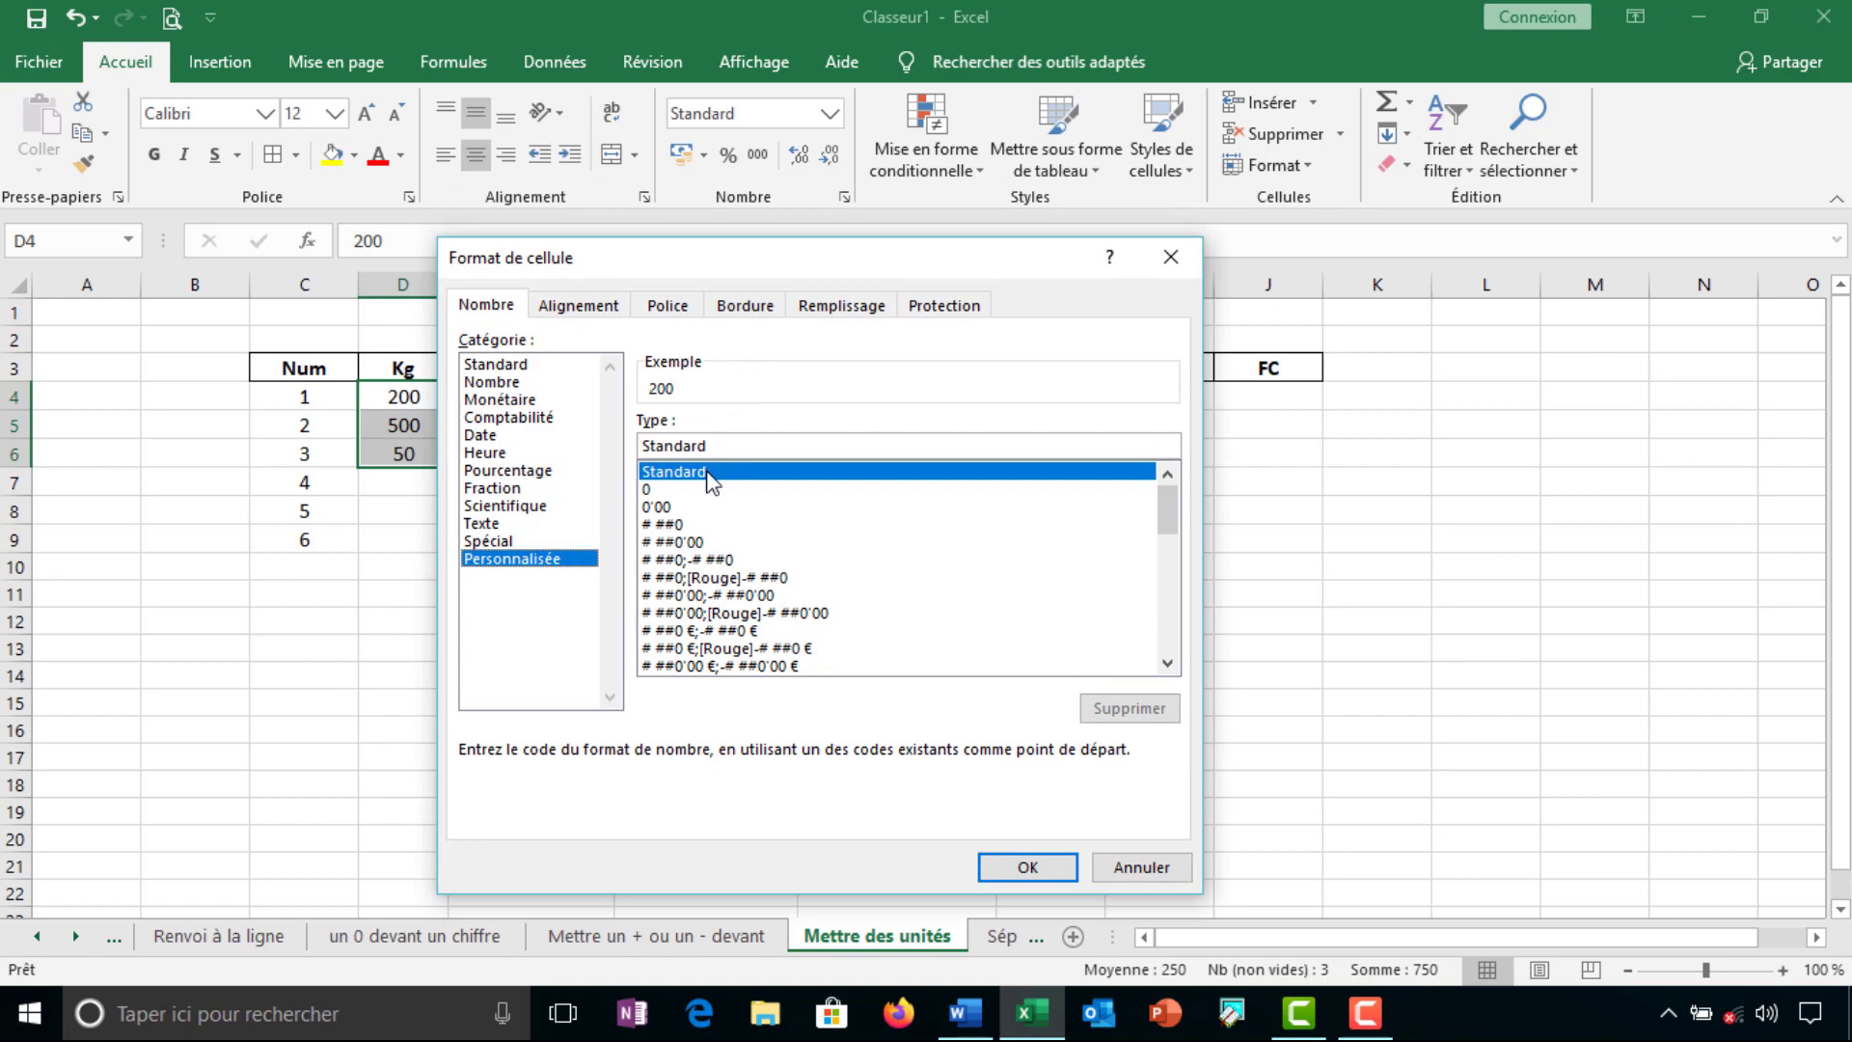
pyautogui.click(709, 473)
pyautogui.click(702, 508)
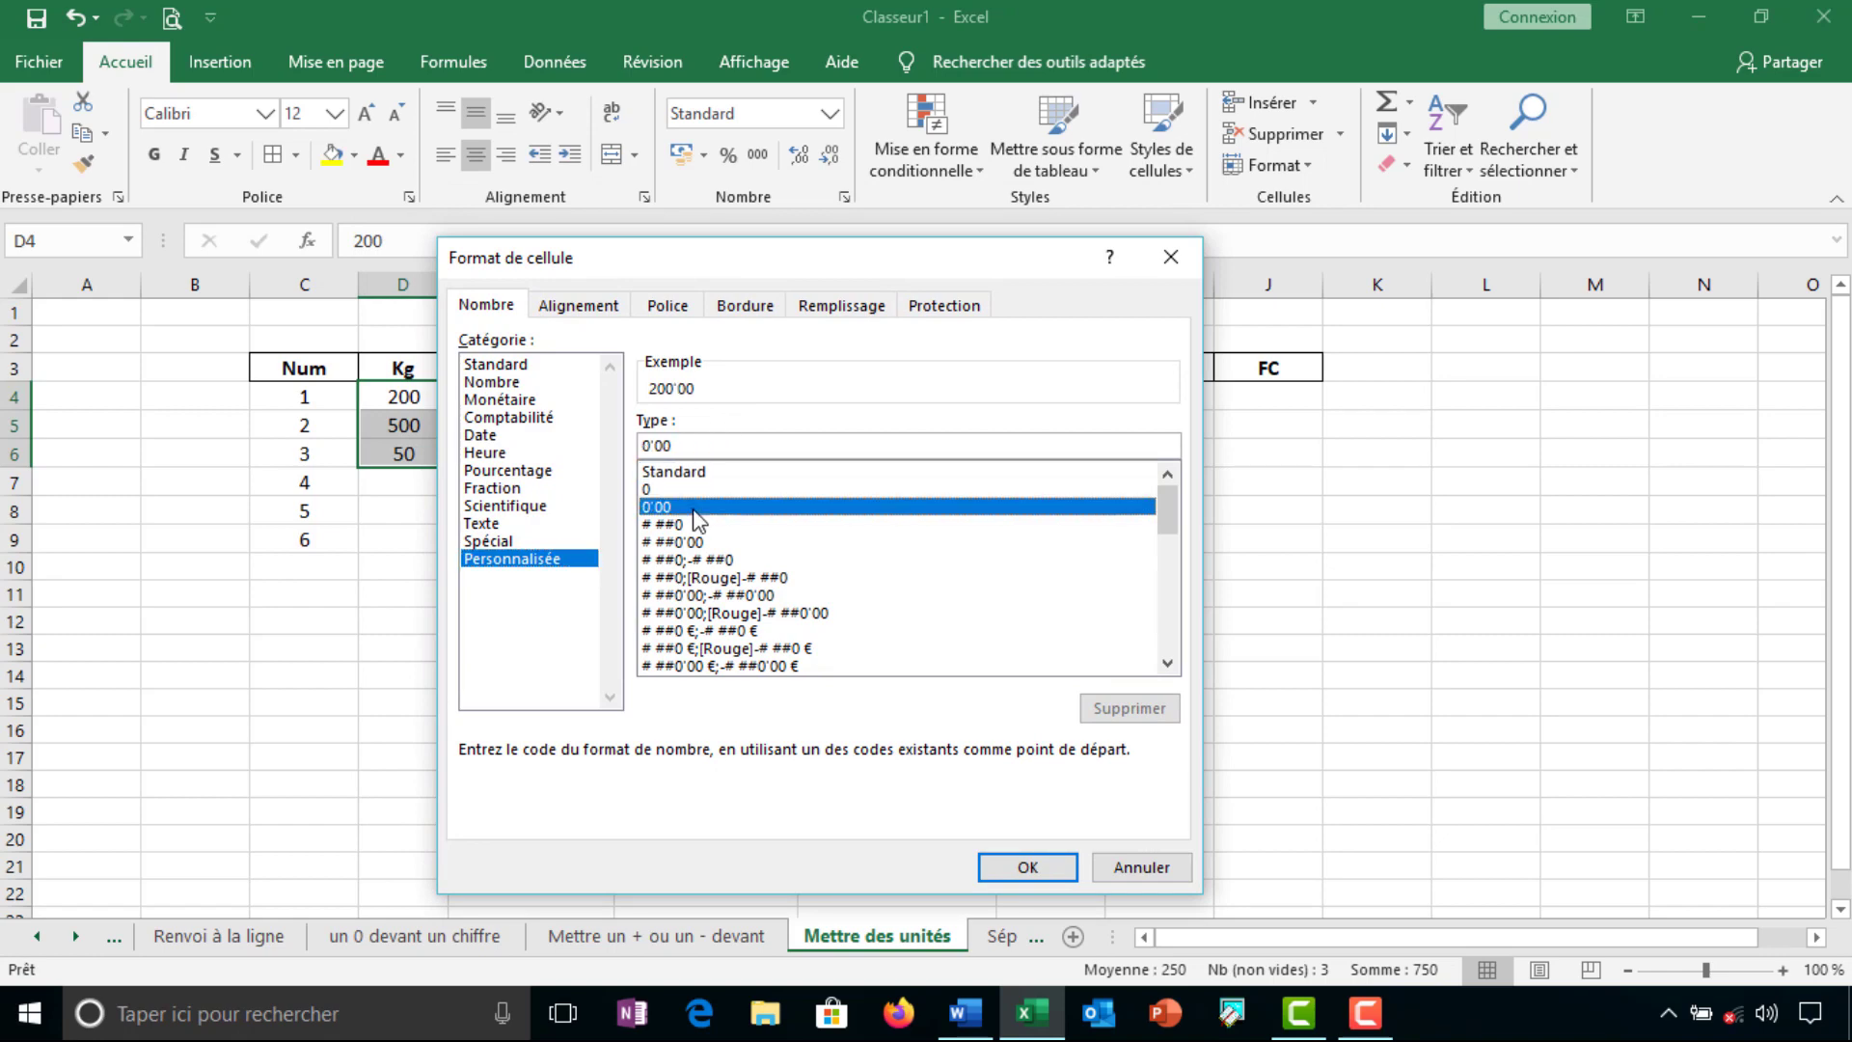
pyautogui.click(706, 473)
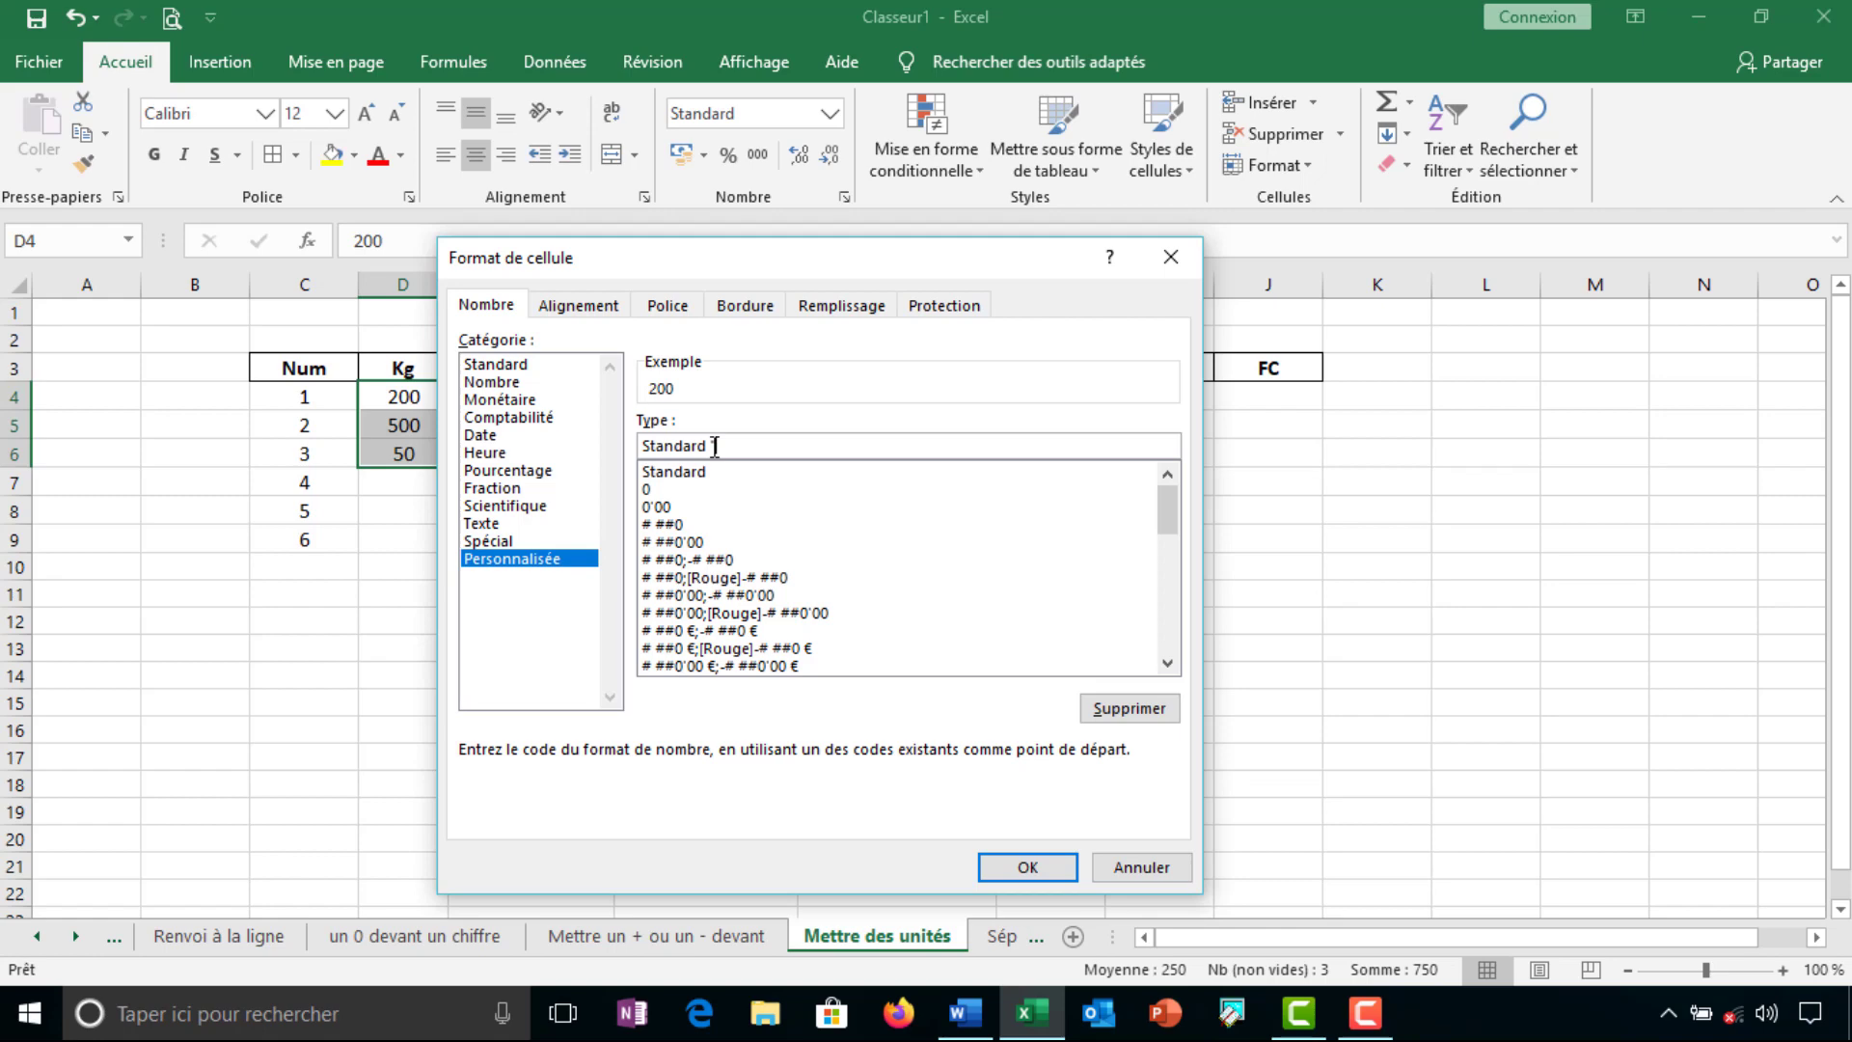
pyautogui.write('"')
pyautogui.write('K')
pyautogui.write('g')
pyautogui.write('"')
pyautogui.press('BackSpace')
pyautogui.write('"')
pyautogui.click(1006, 871)
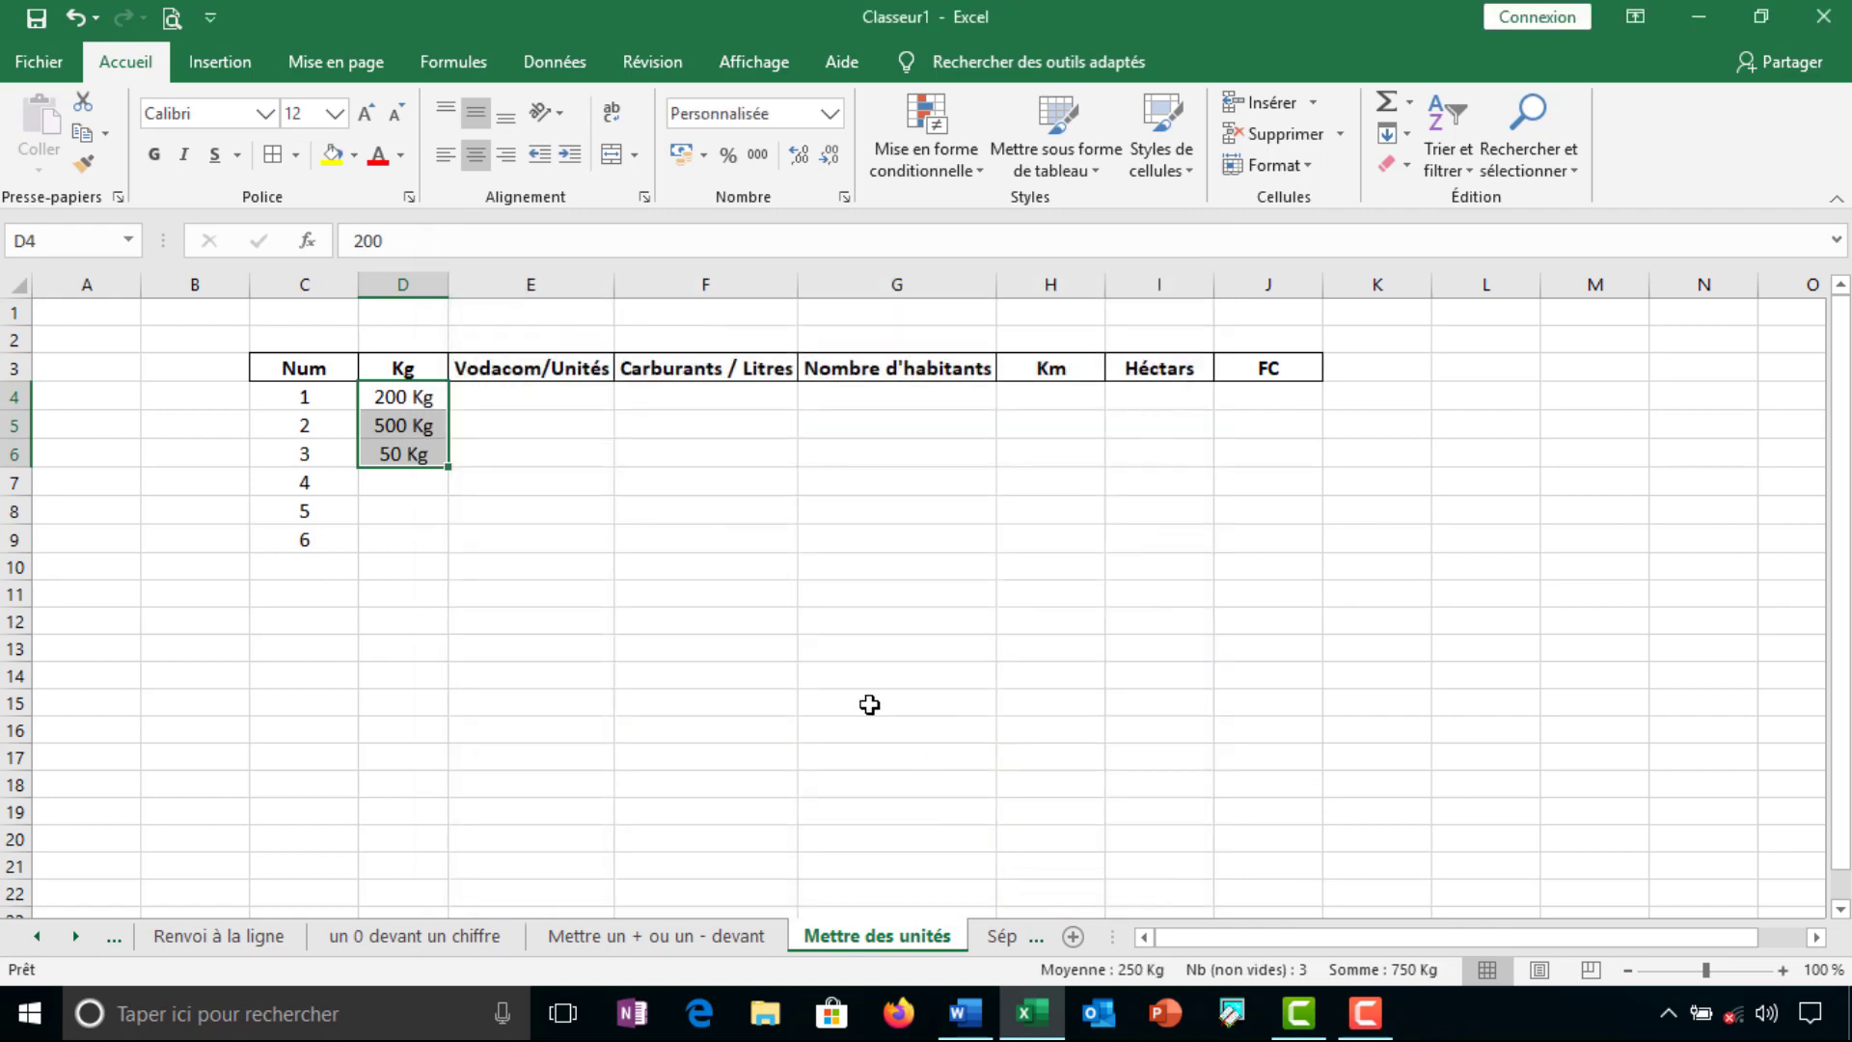
pyautogui.click(866, 701)
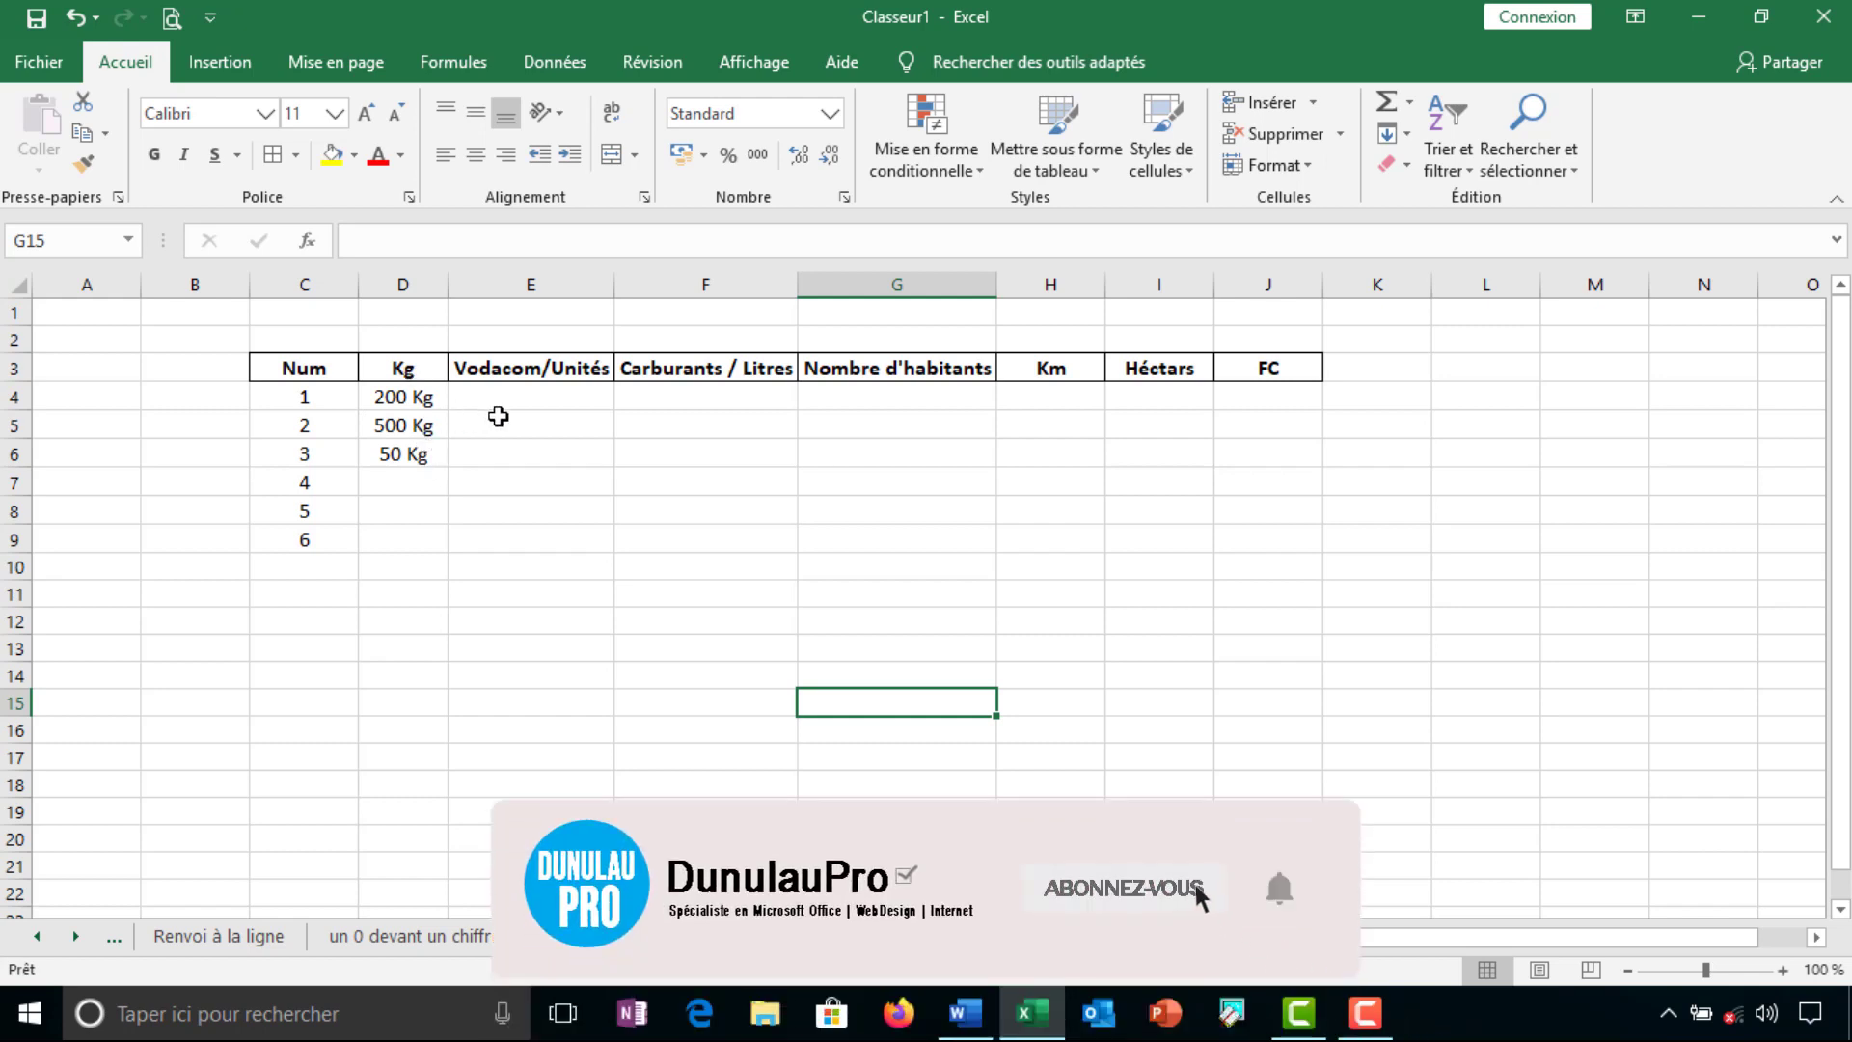
# Type "2000 U" as text into E4 under Vodacom/Unités, then reopen the entry to check it
pyautogui.click(521, 397)
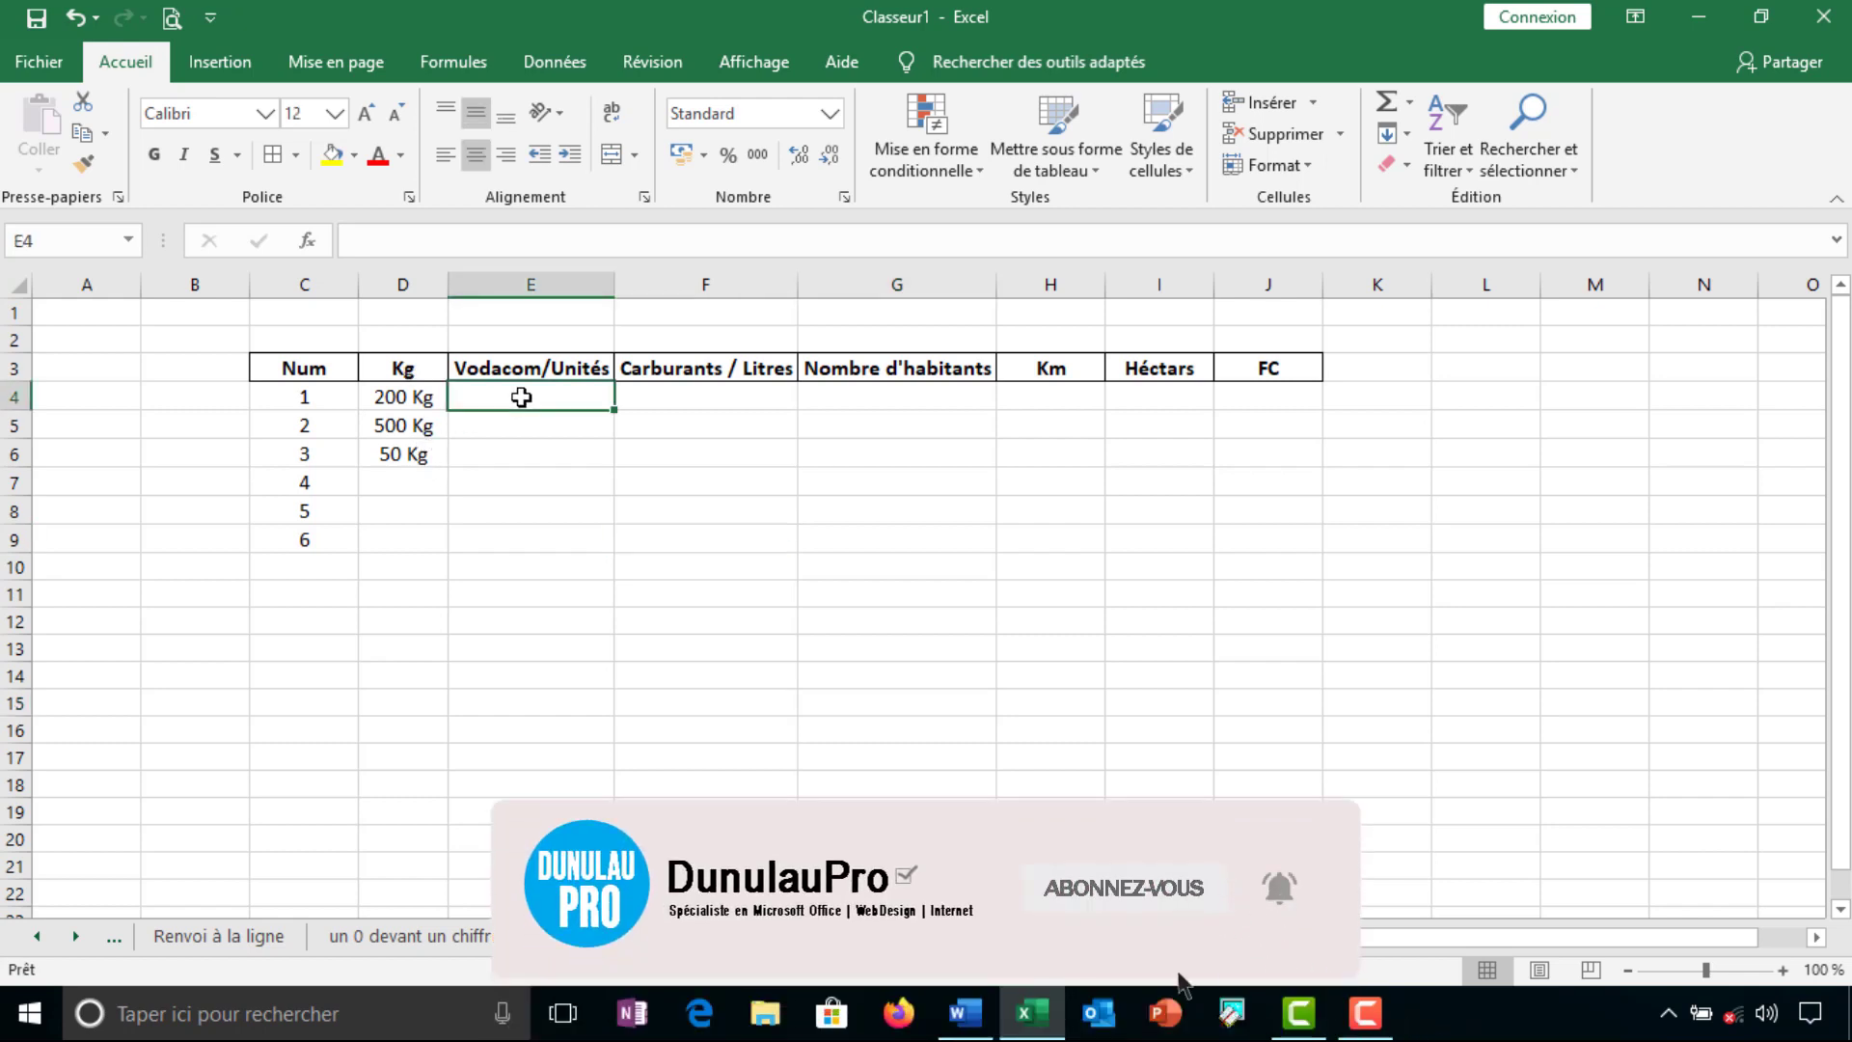
pyautogui.write('2000 ')
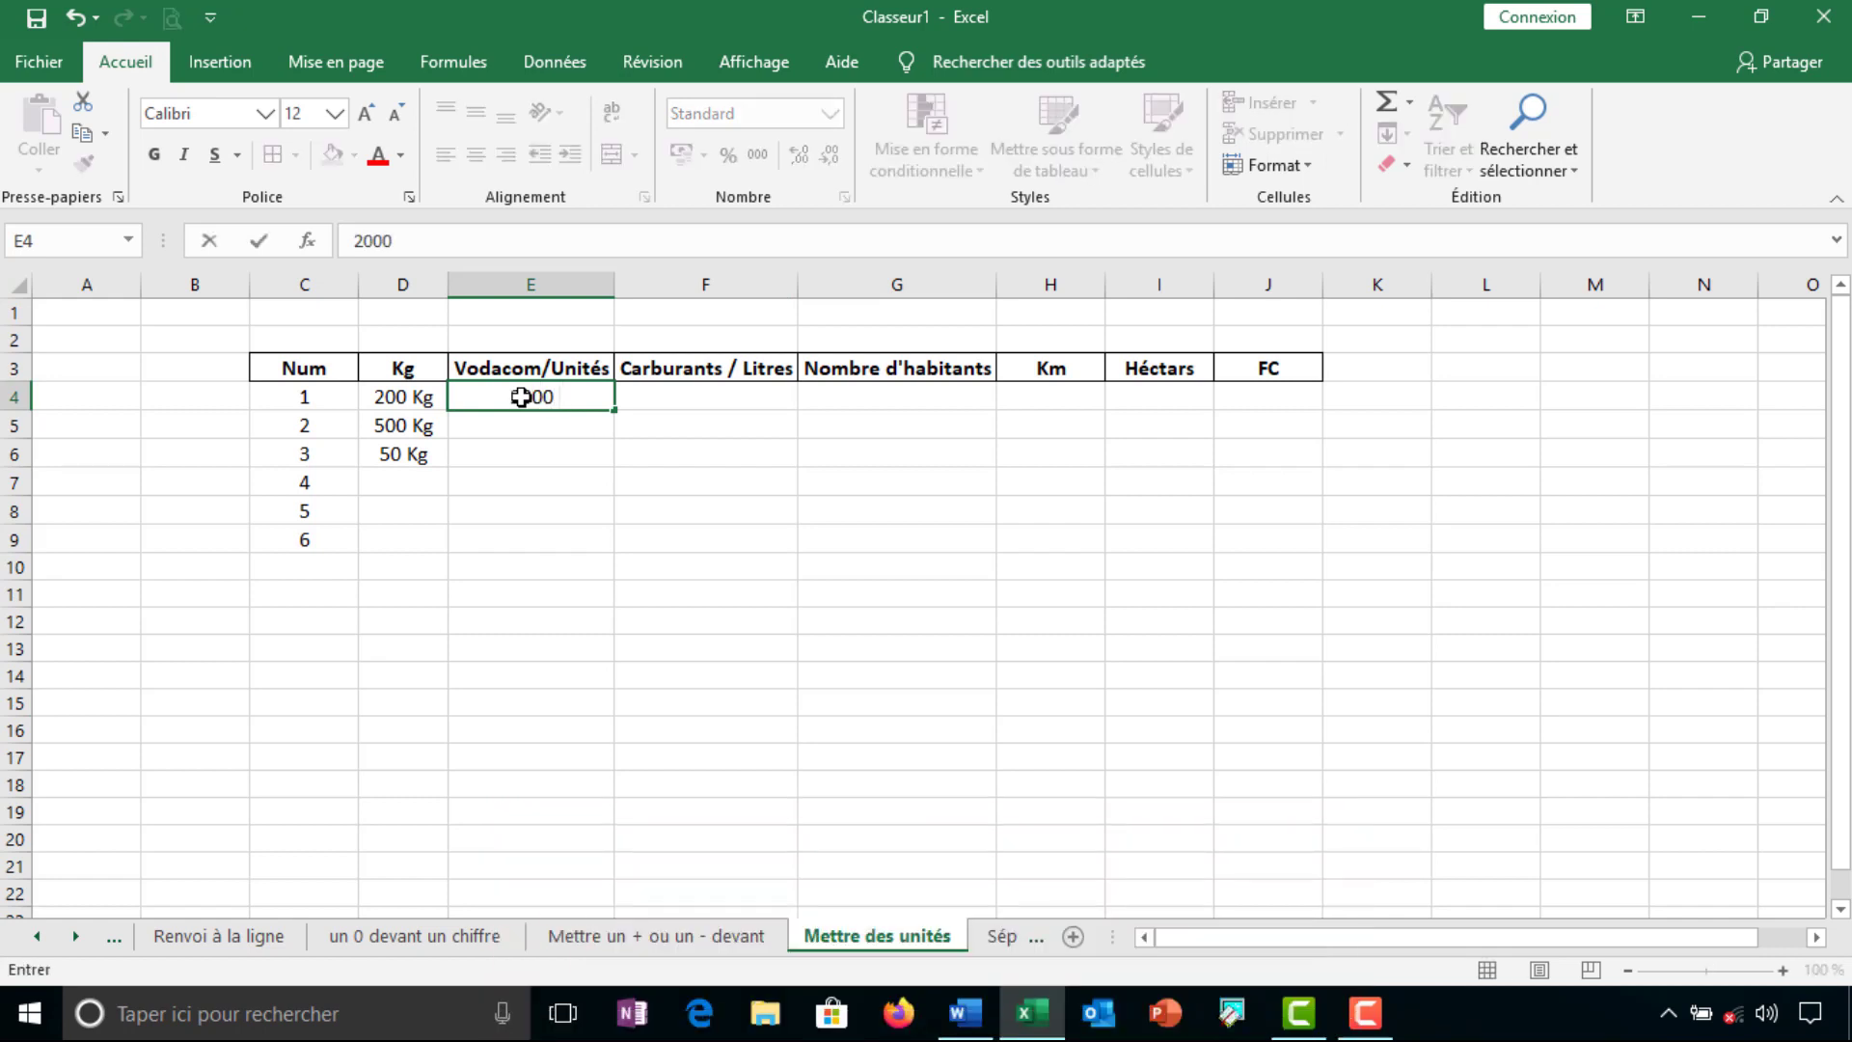
pyautogui.write('U')
pyautogui.click(640, 418)
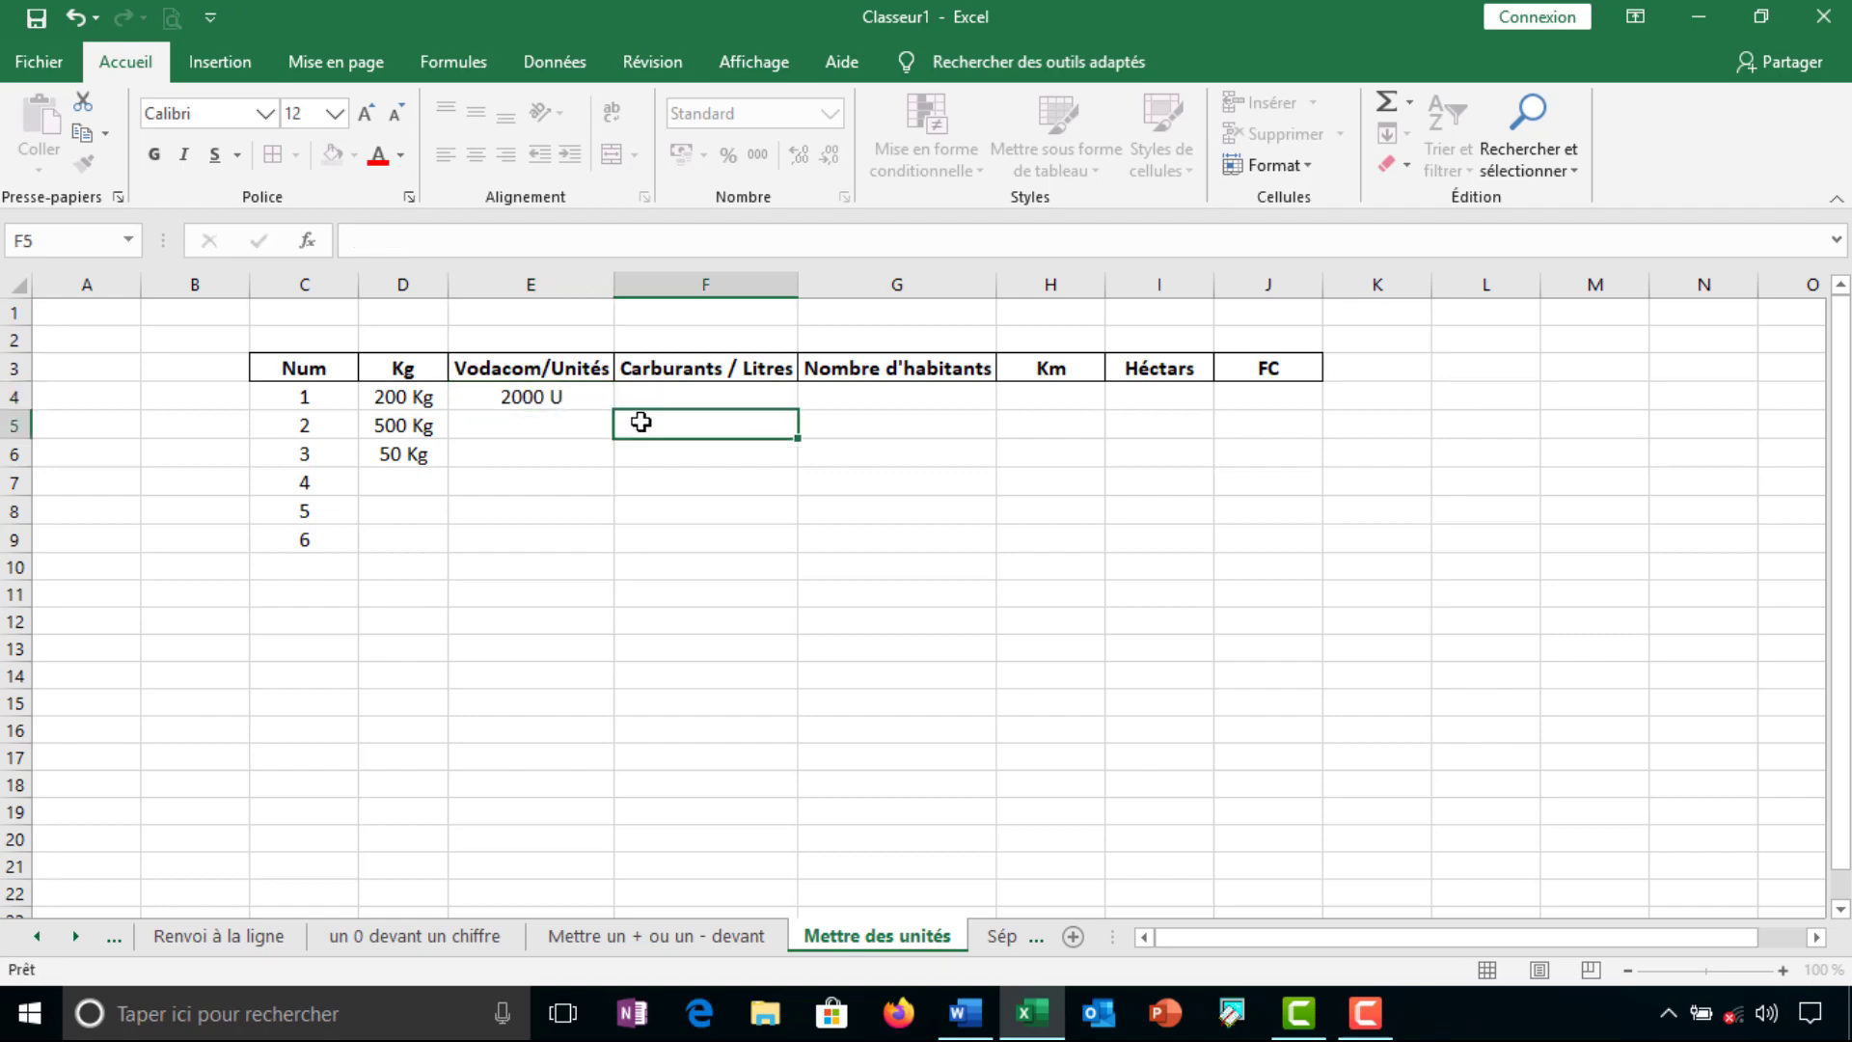
pyautogui.click(572, 399)
pyautogui.doubleClick(573, 396)
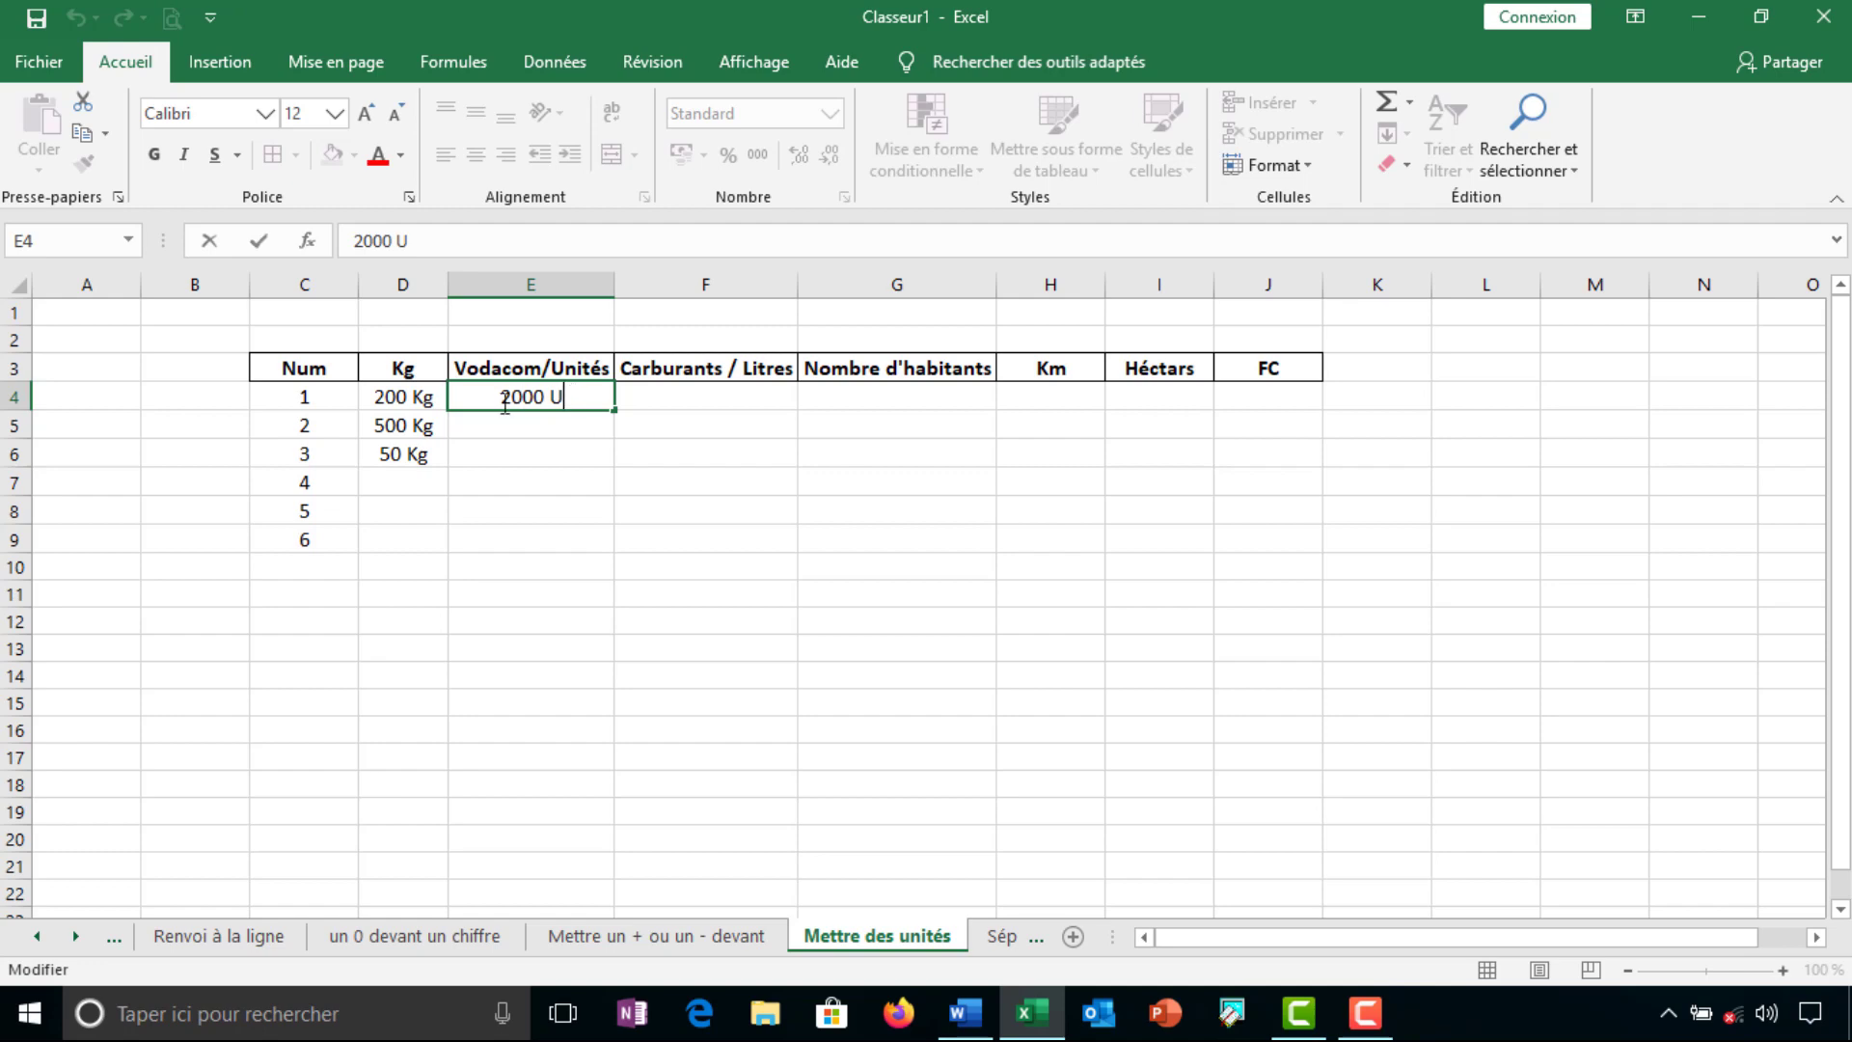
# Enter 200 in D7
pyautogui.click(414, 485)
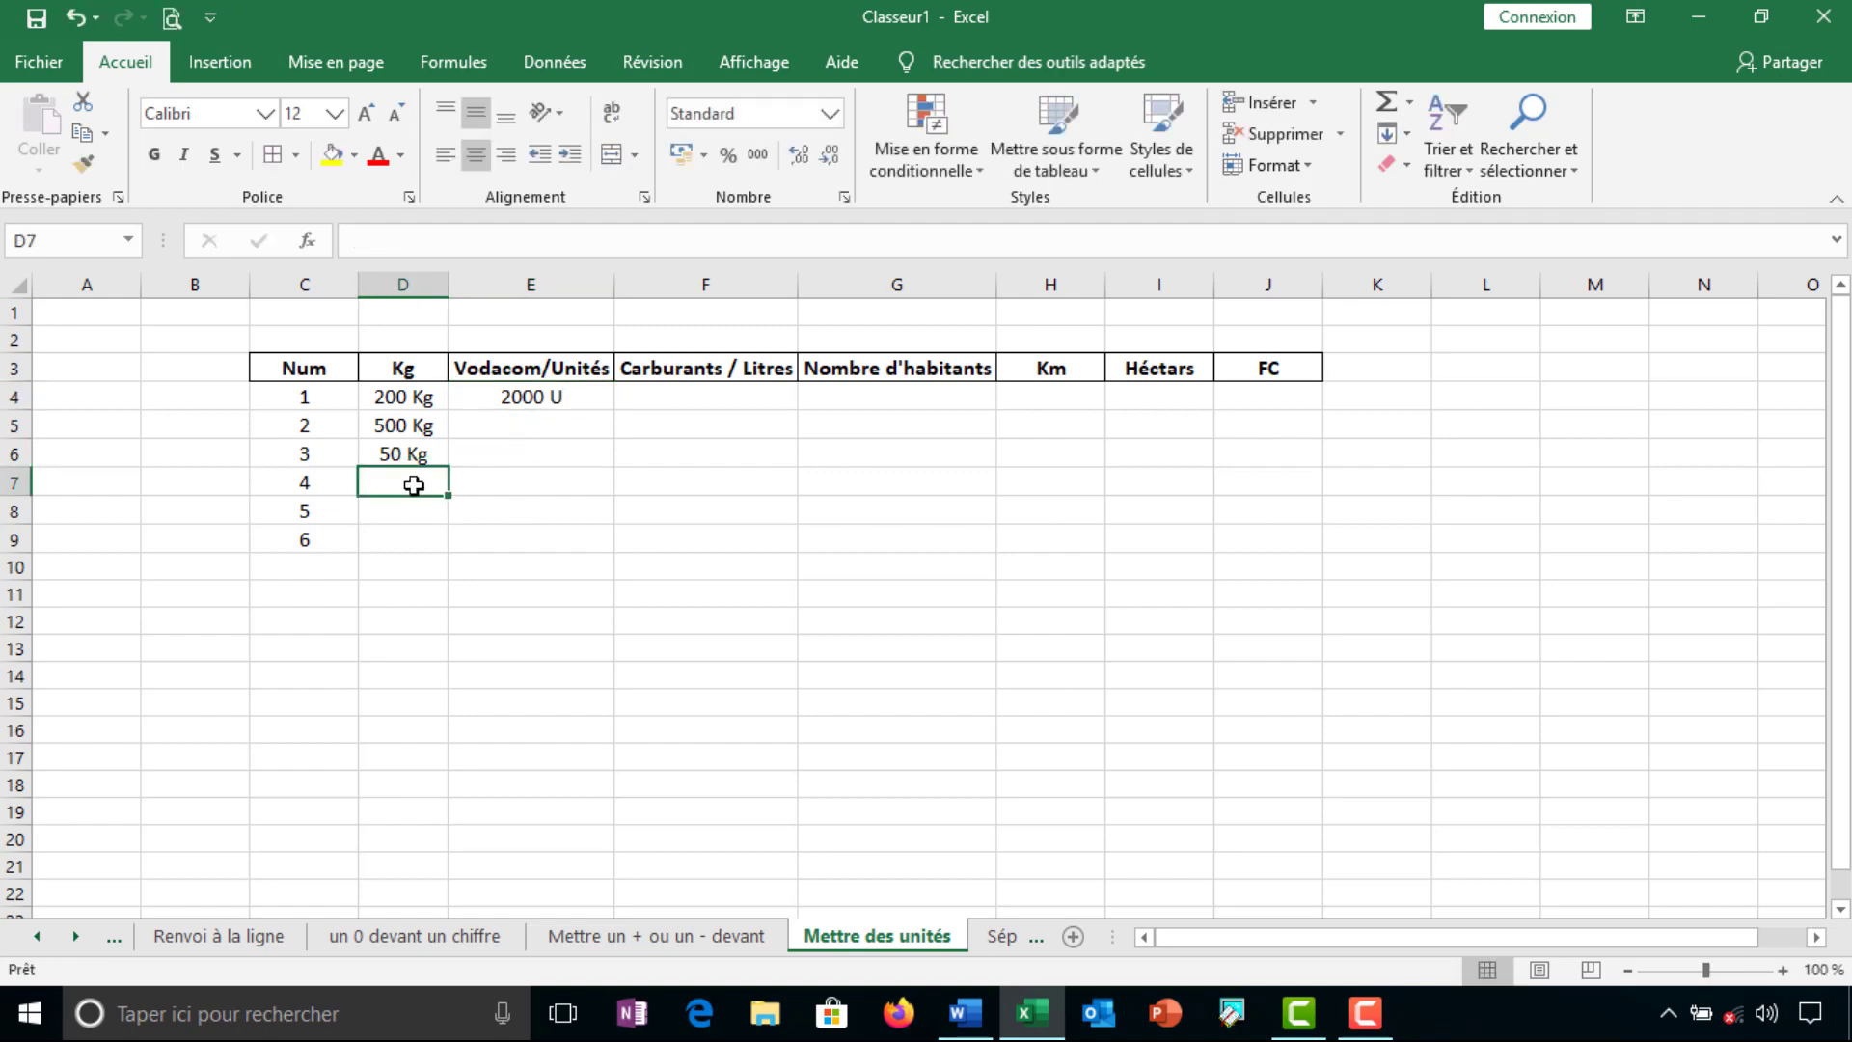
pyautogui.write('200')
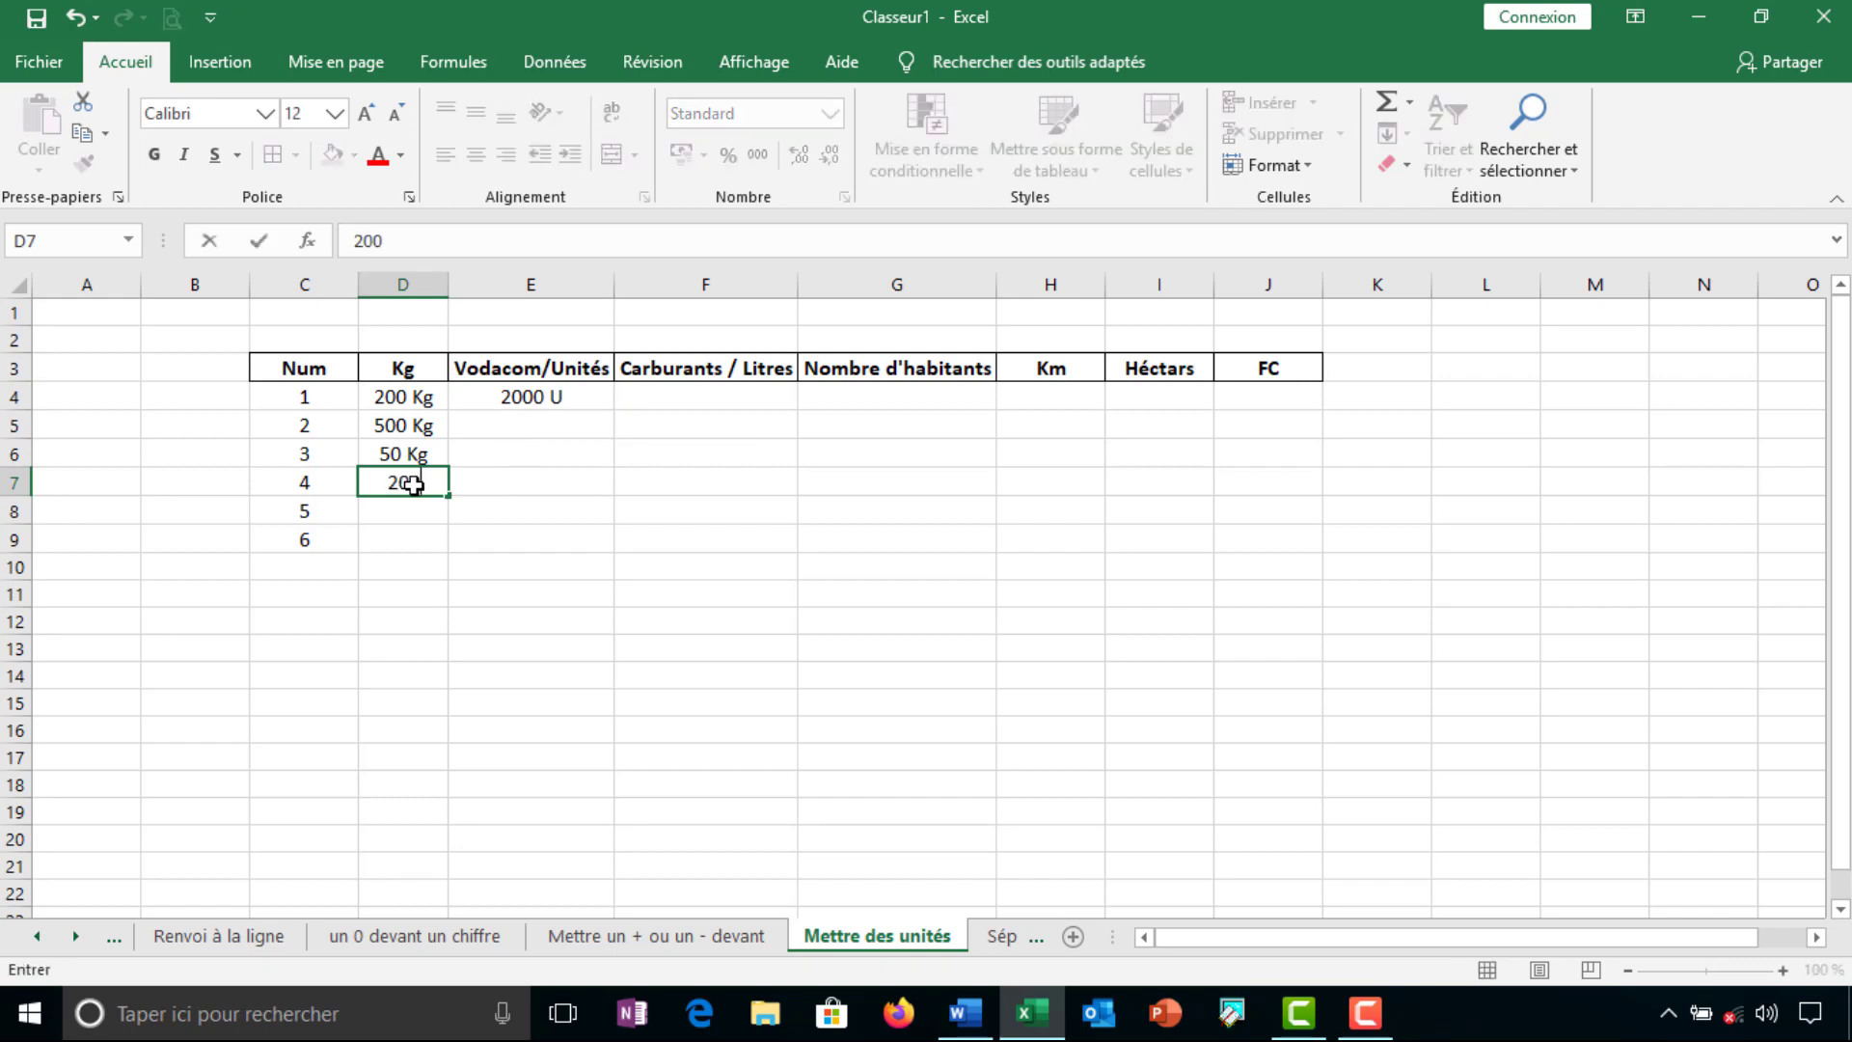
pyautogui.press('Return')
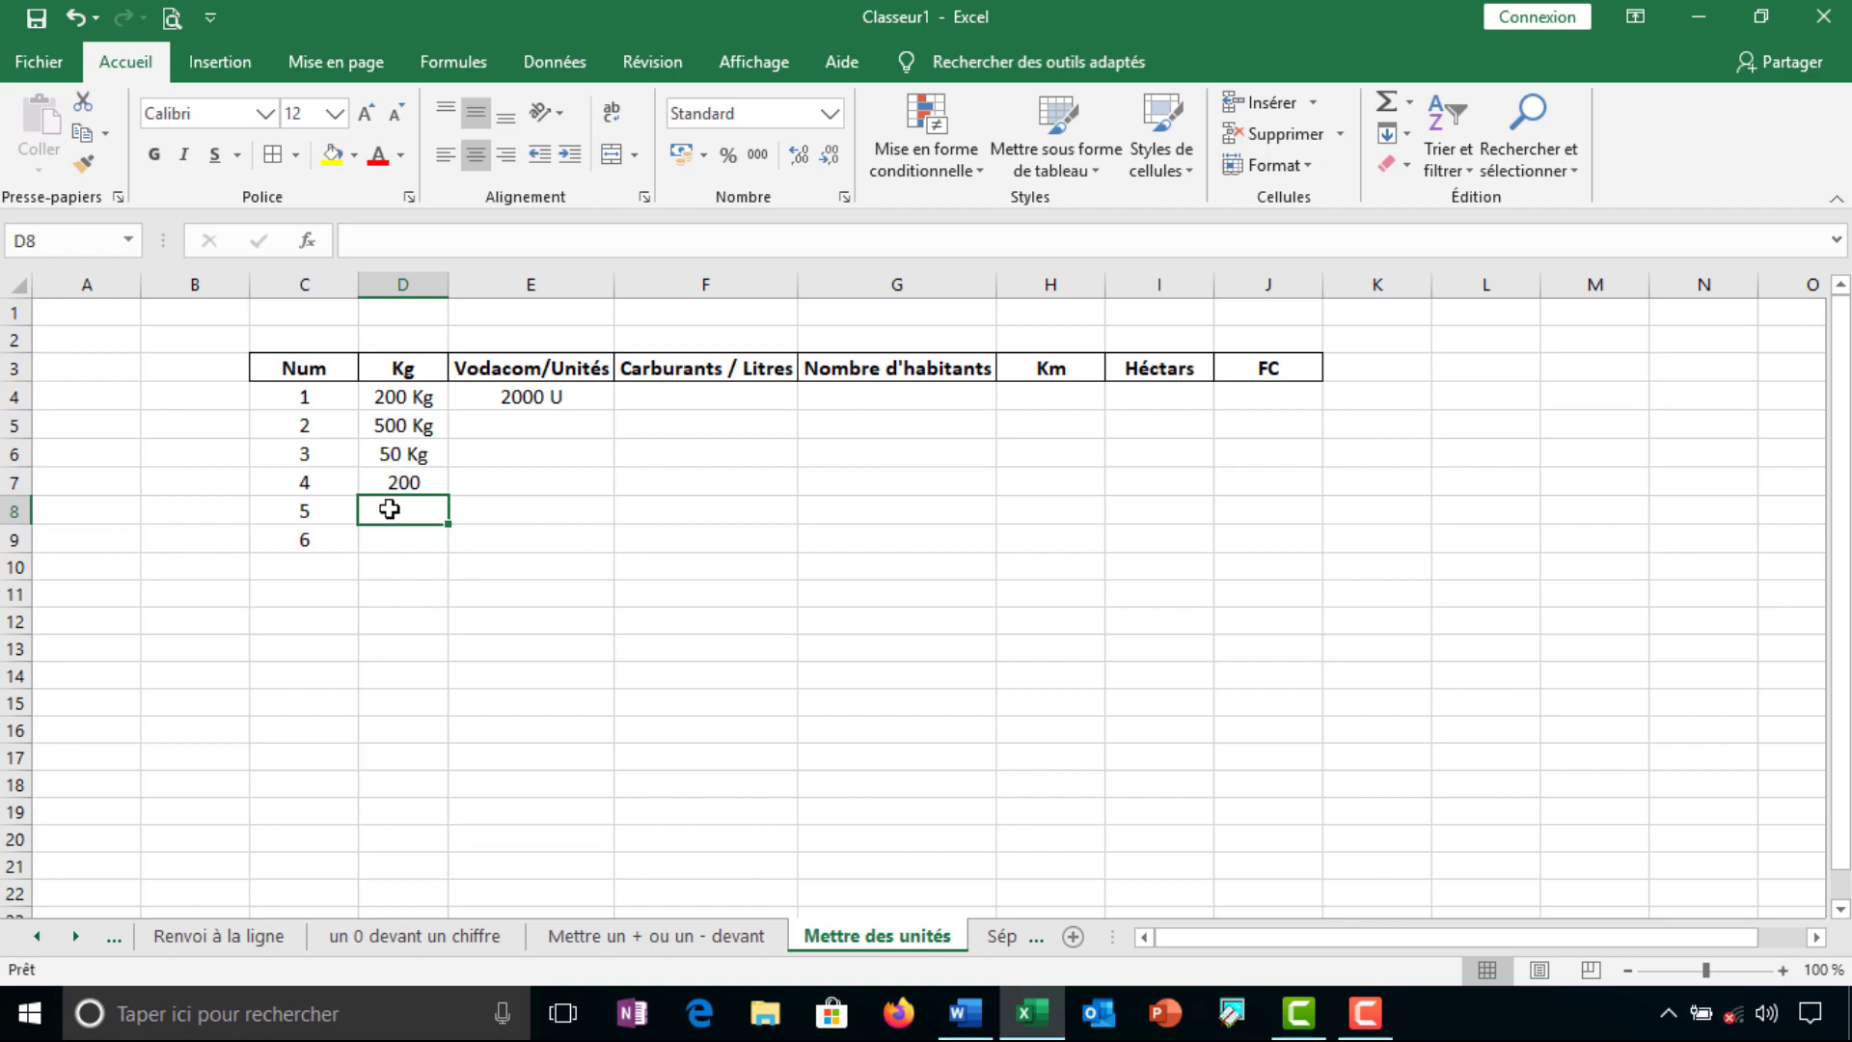
# Put the formula =D6*D7 in D8, which displays 10000 Kg
pyautogui.write('=')
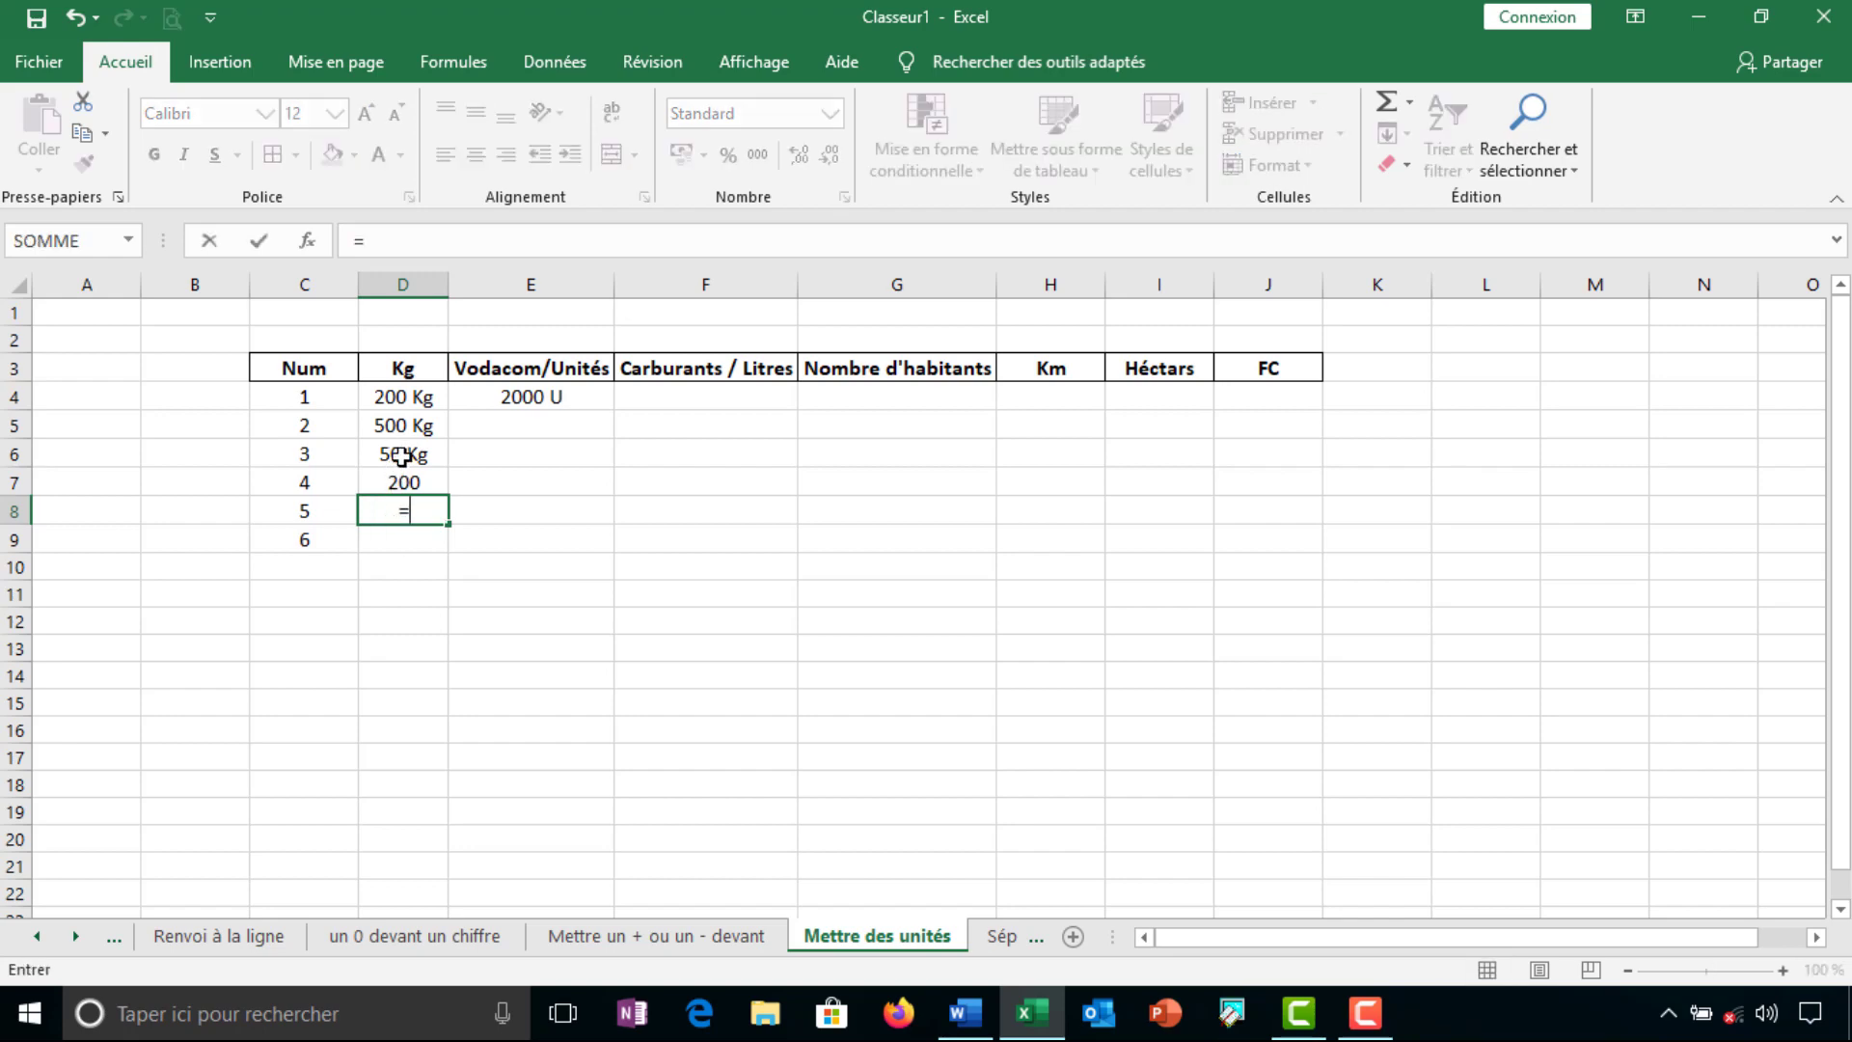
pyautogui.click(401, 455)
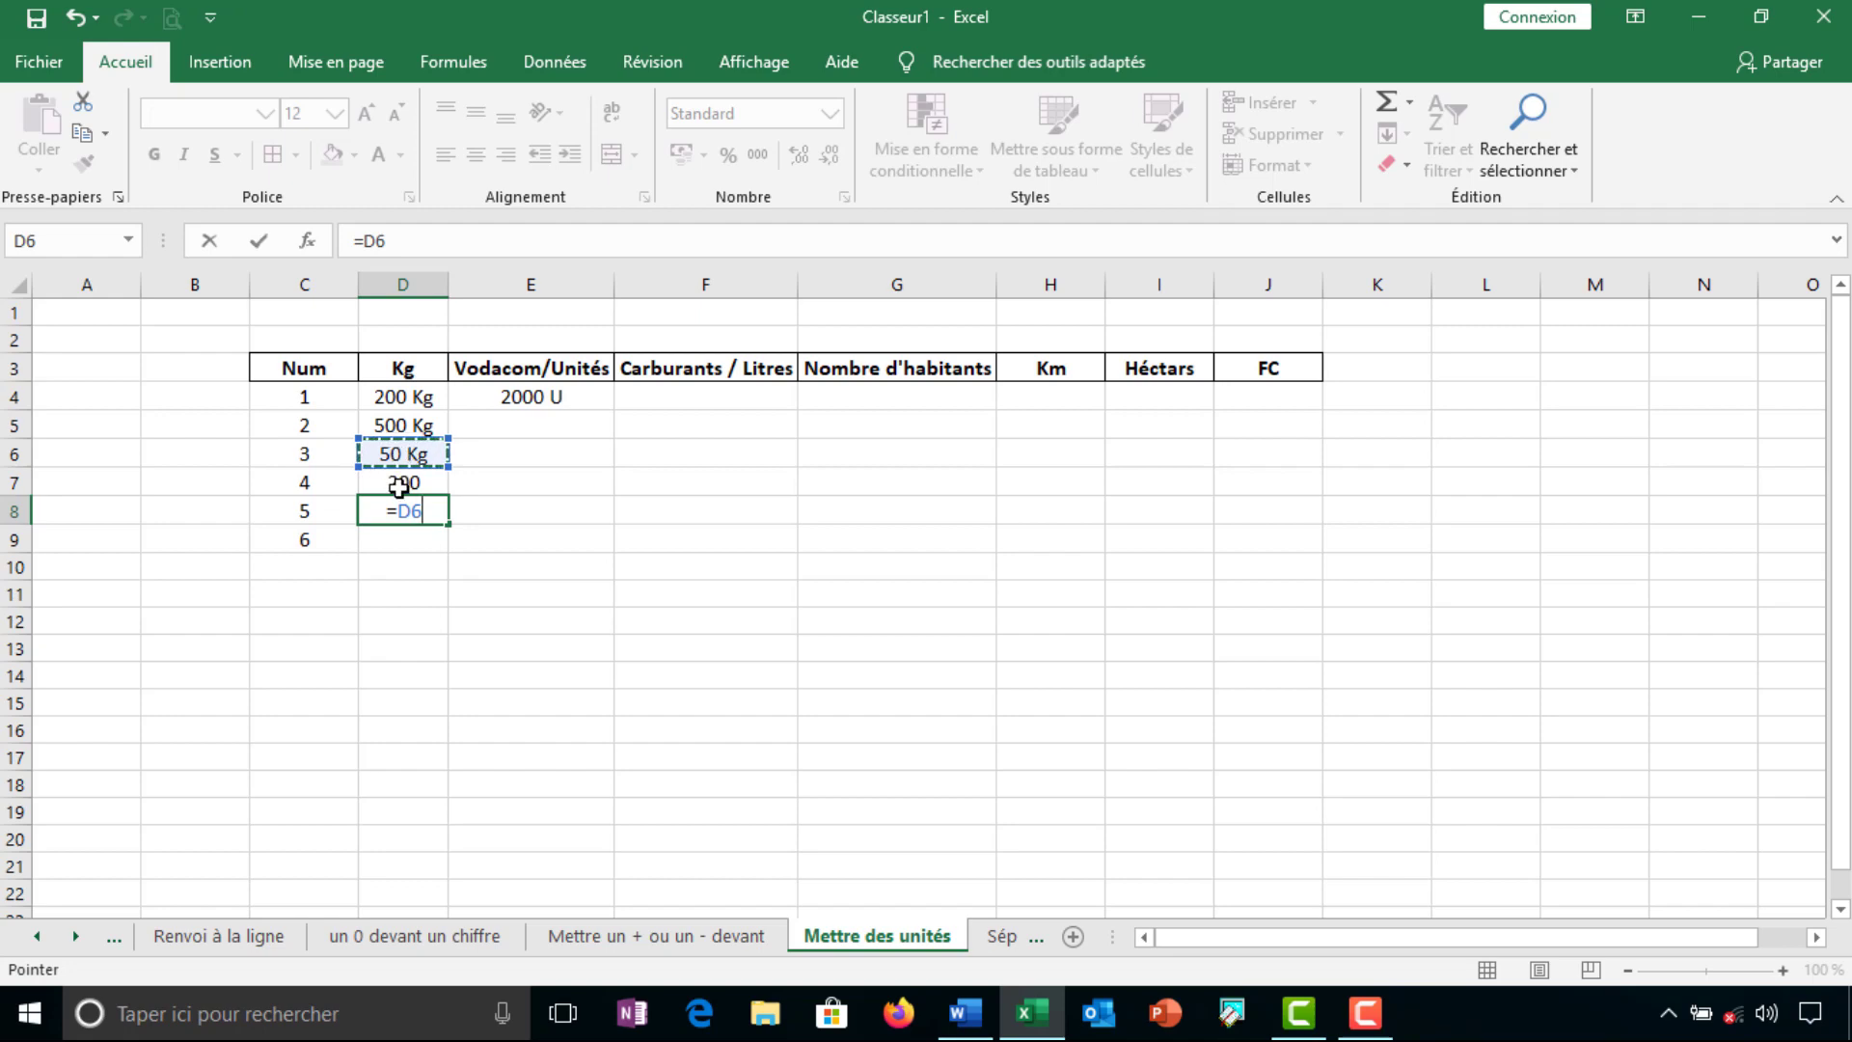
pyautogui.write('*')
pyautogui.click(401, 483)
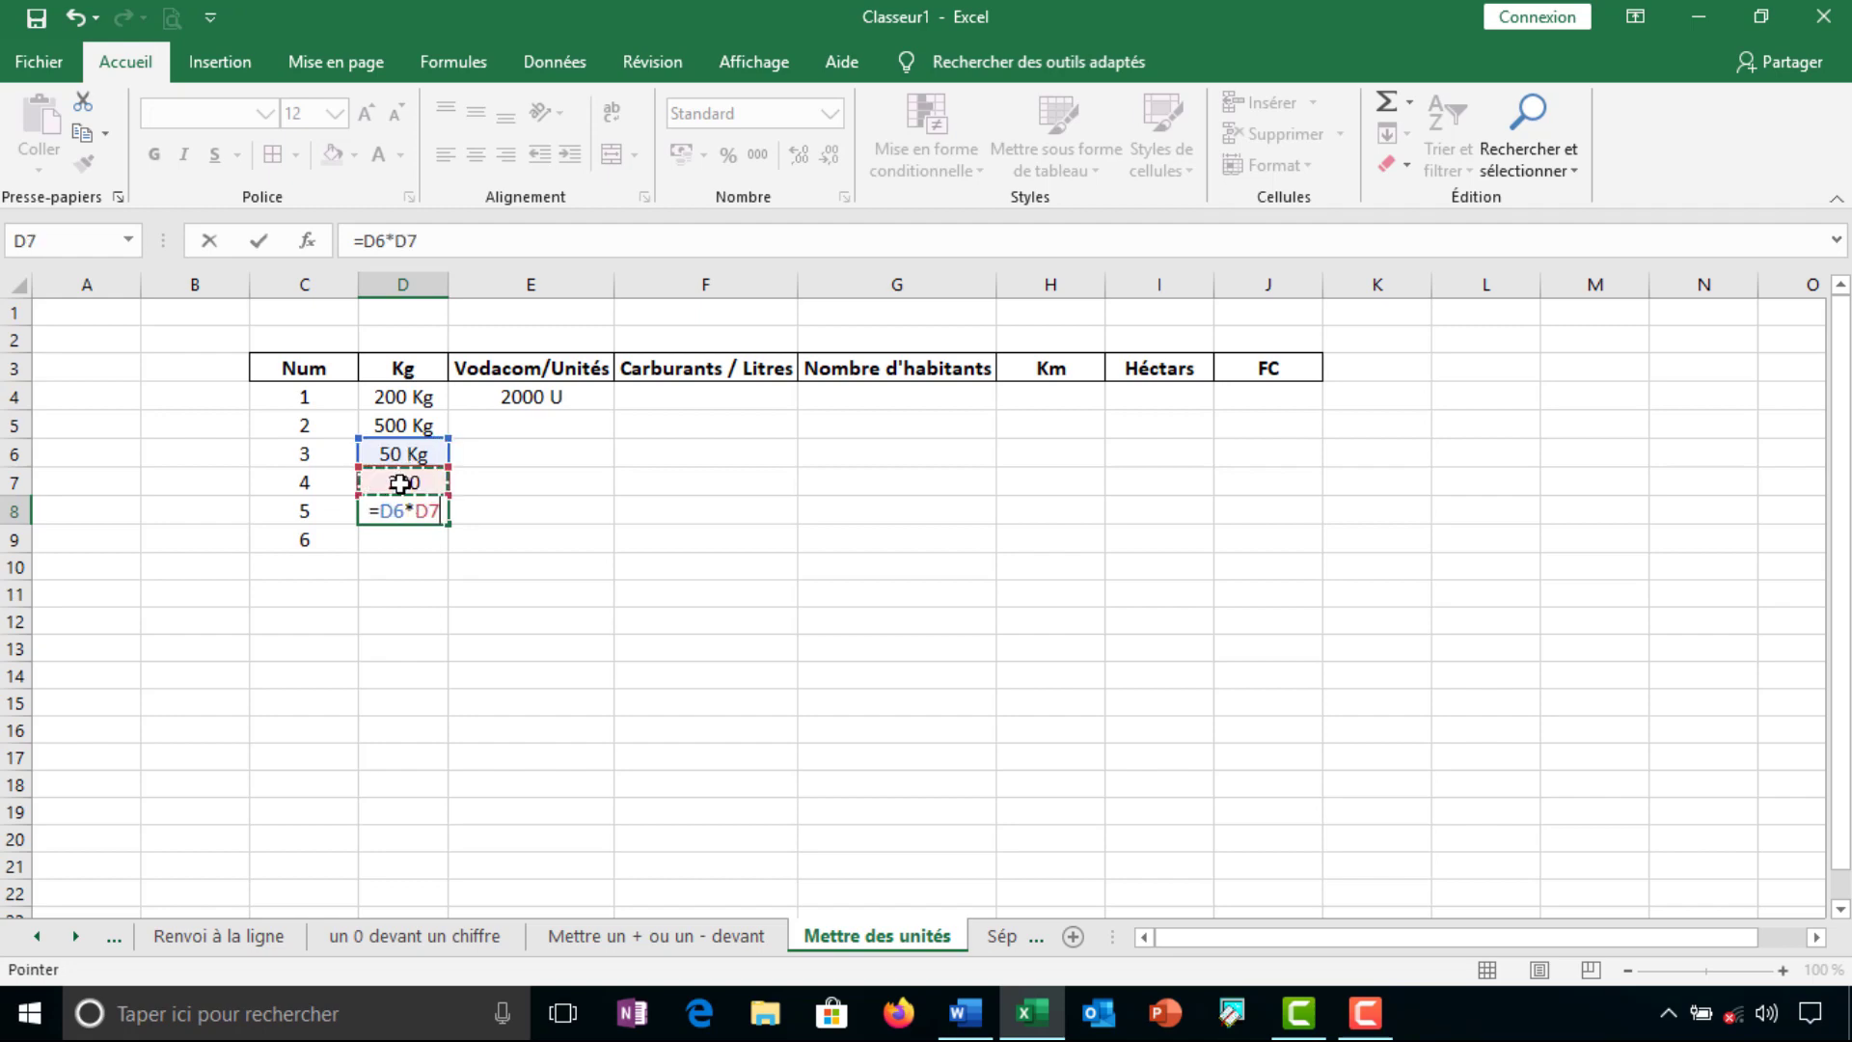
pyautogui.press('Return')
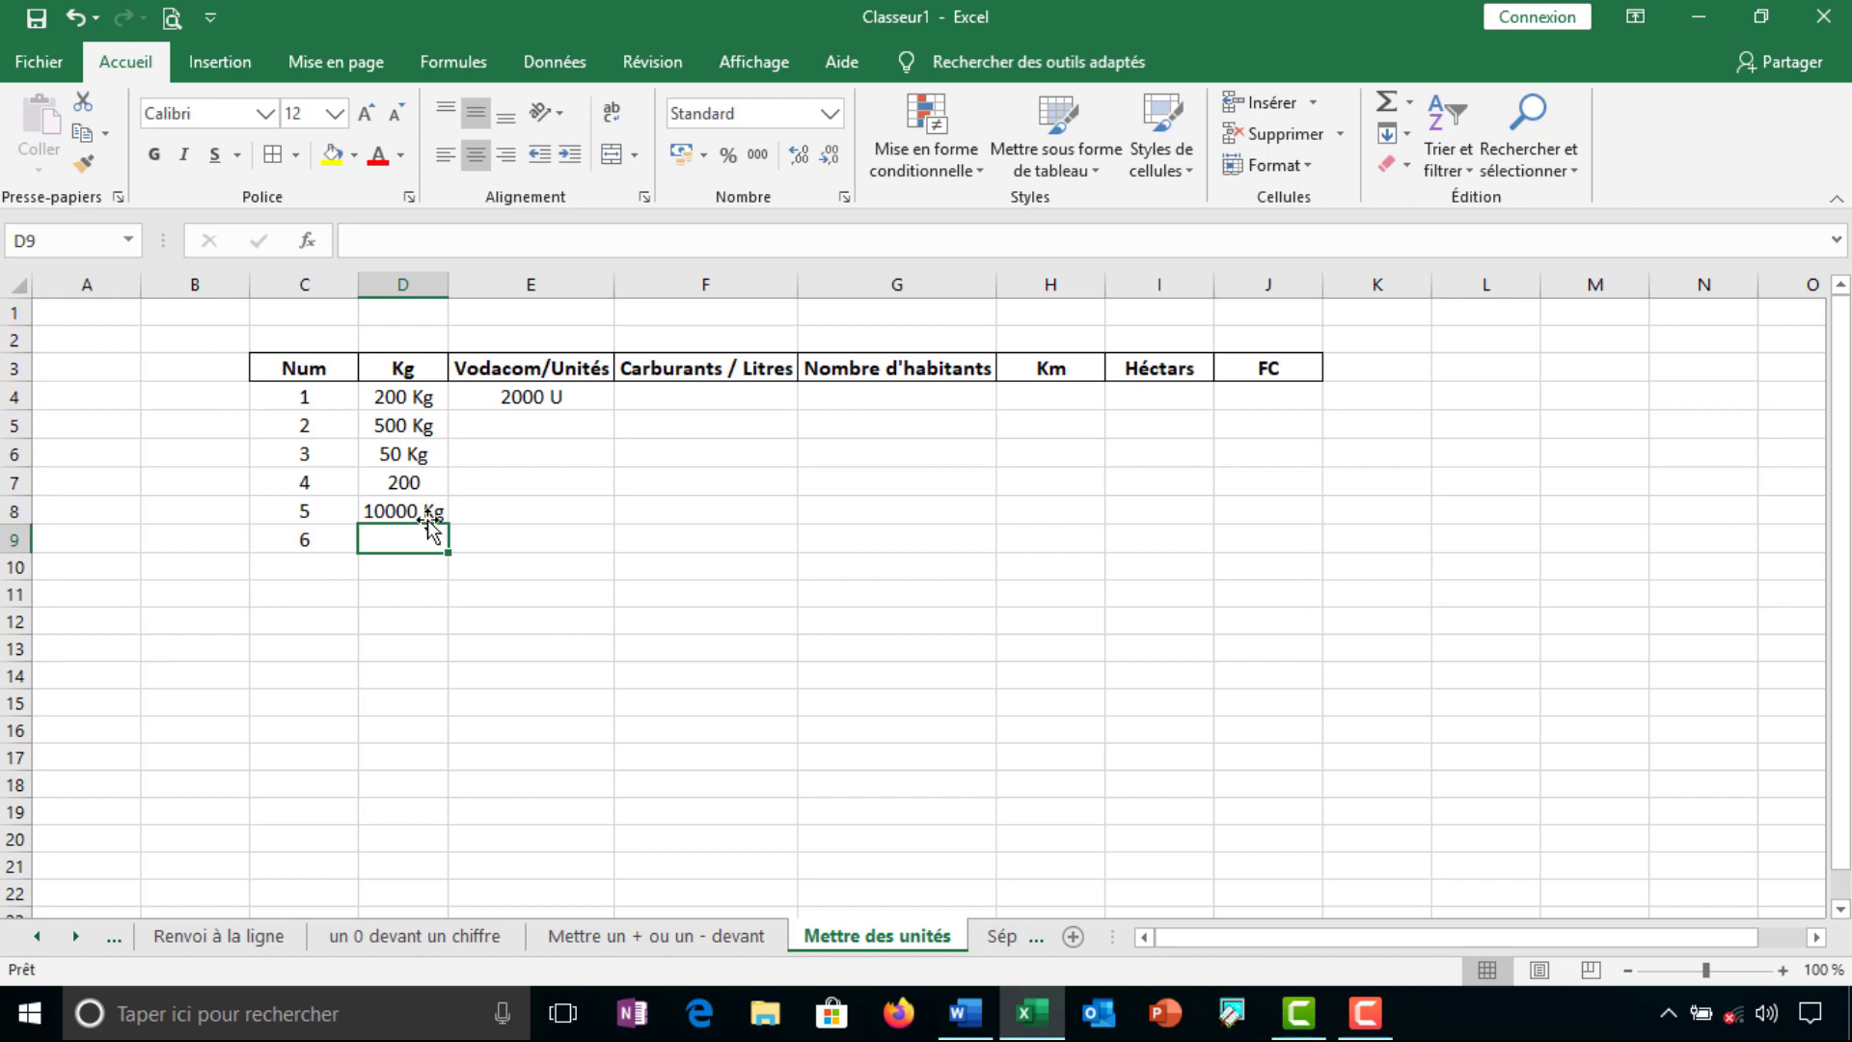
# Change D8's custom format from Standard "Kg" back to Standard so it shows plain 10000
pyautogui.click(431, 513)
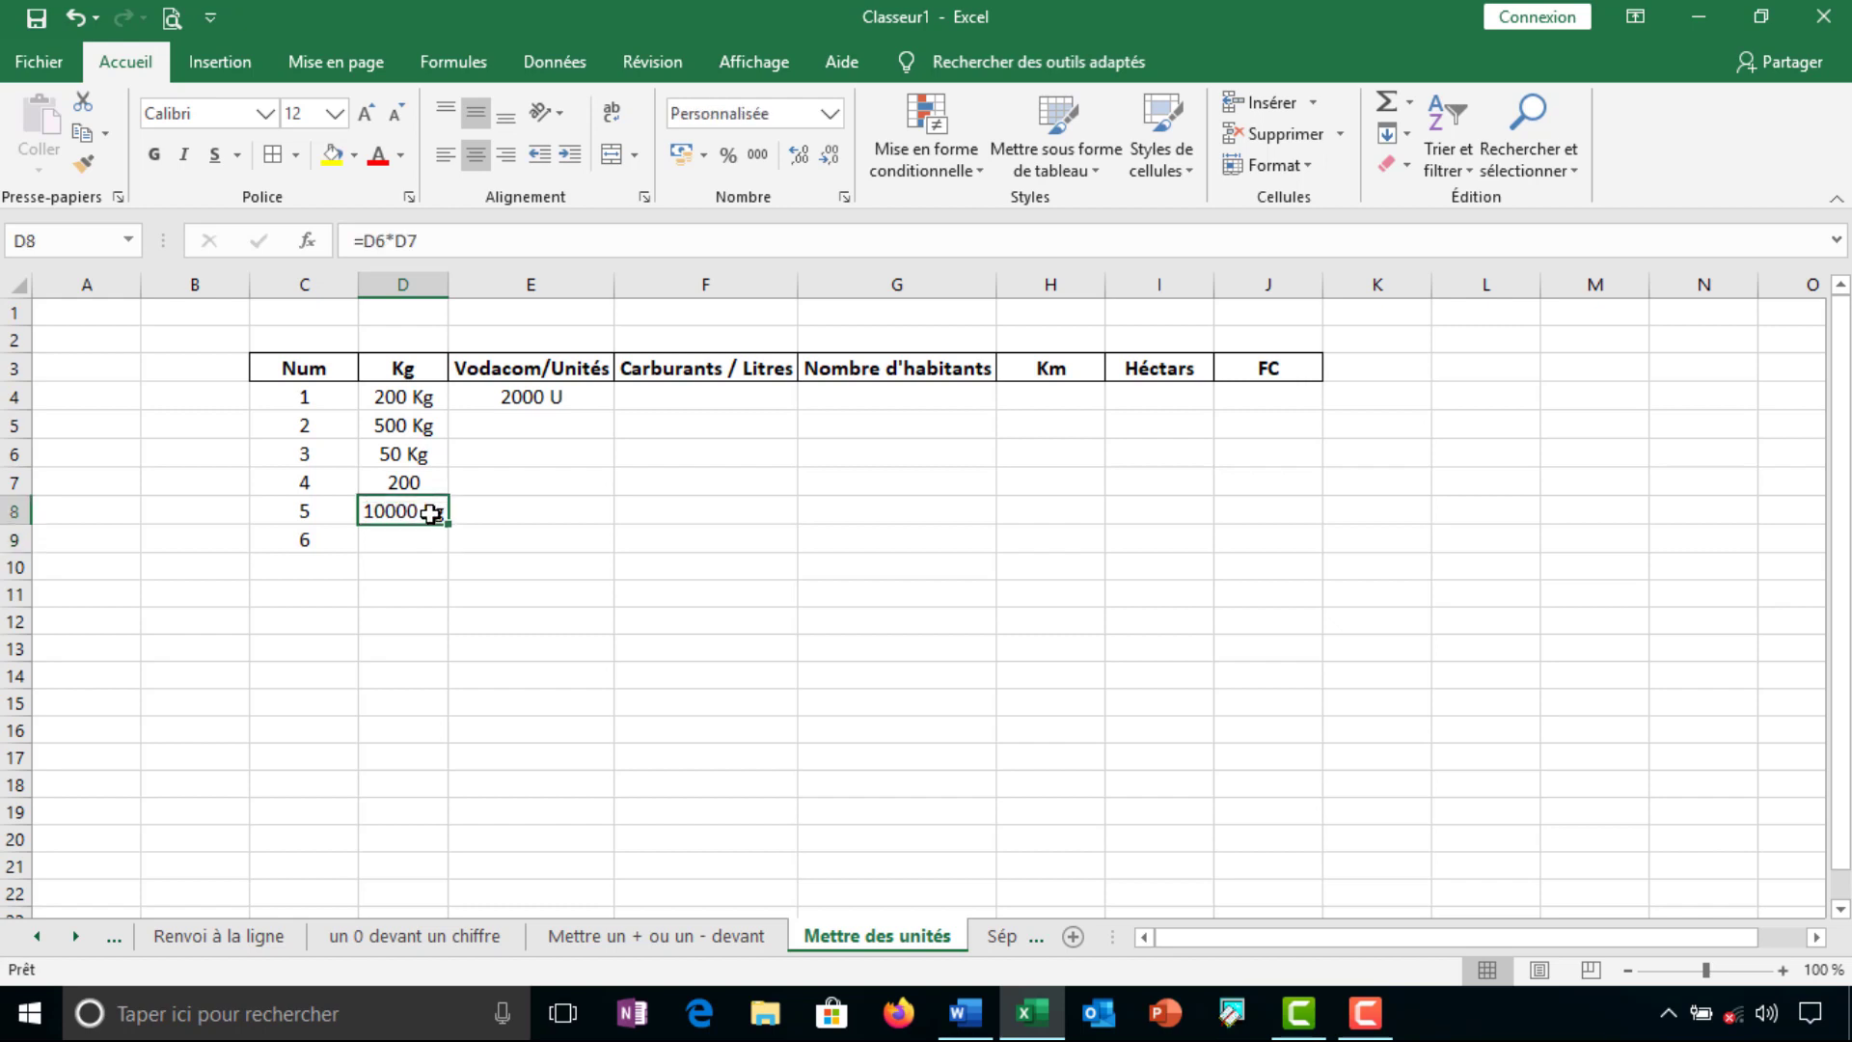
pyautogui.click(844, 198)
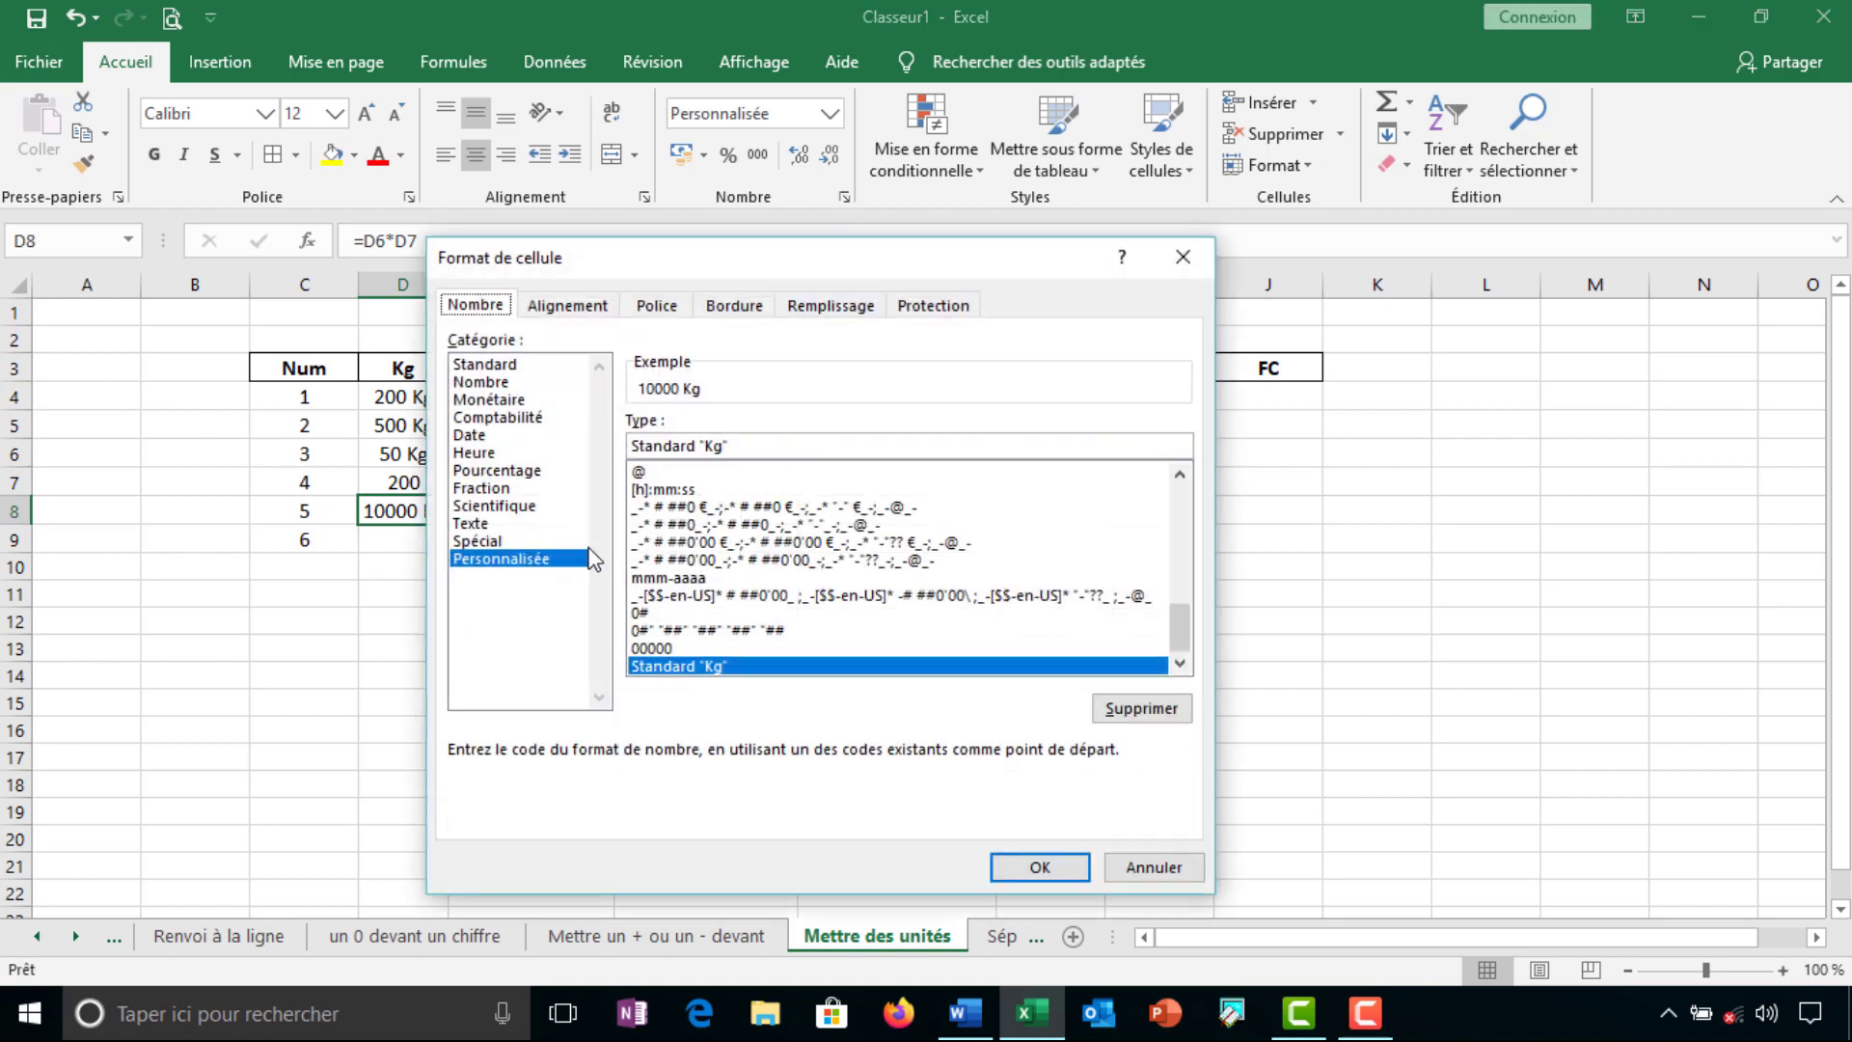
pyautogui.click(740, 441)
pyautogui.press('BackSpace')
pyautogui.press('BackSpace')
pyautogui.press('BackSpace')
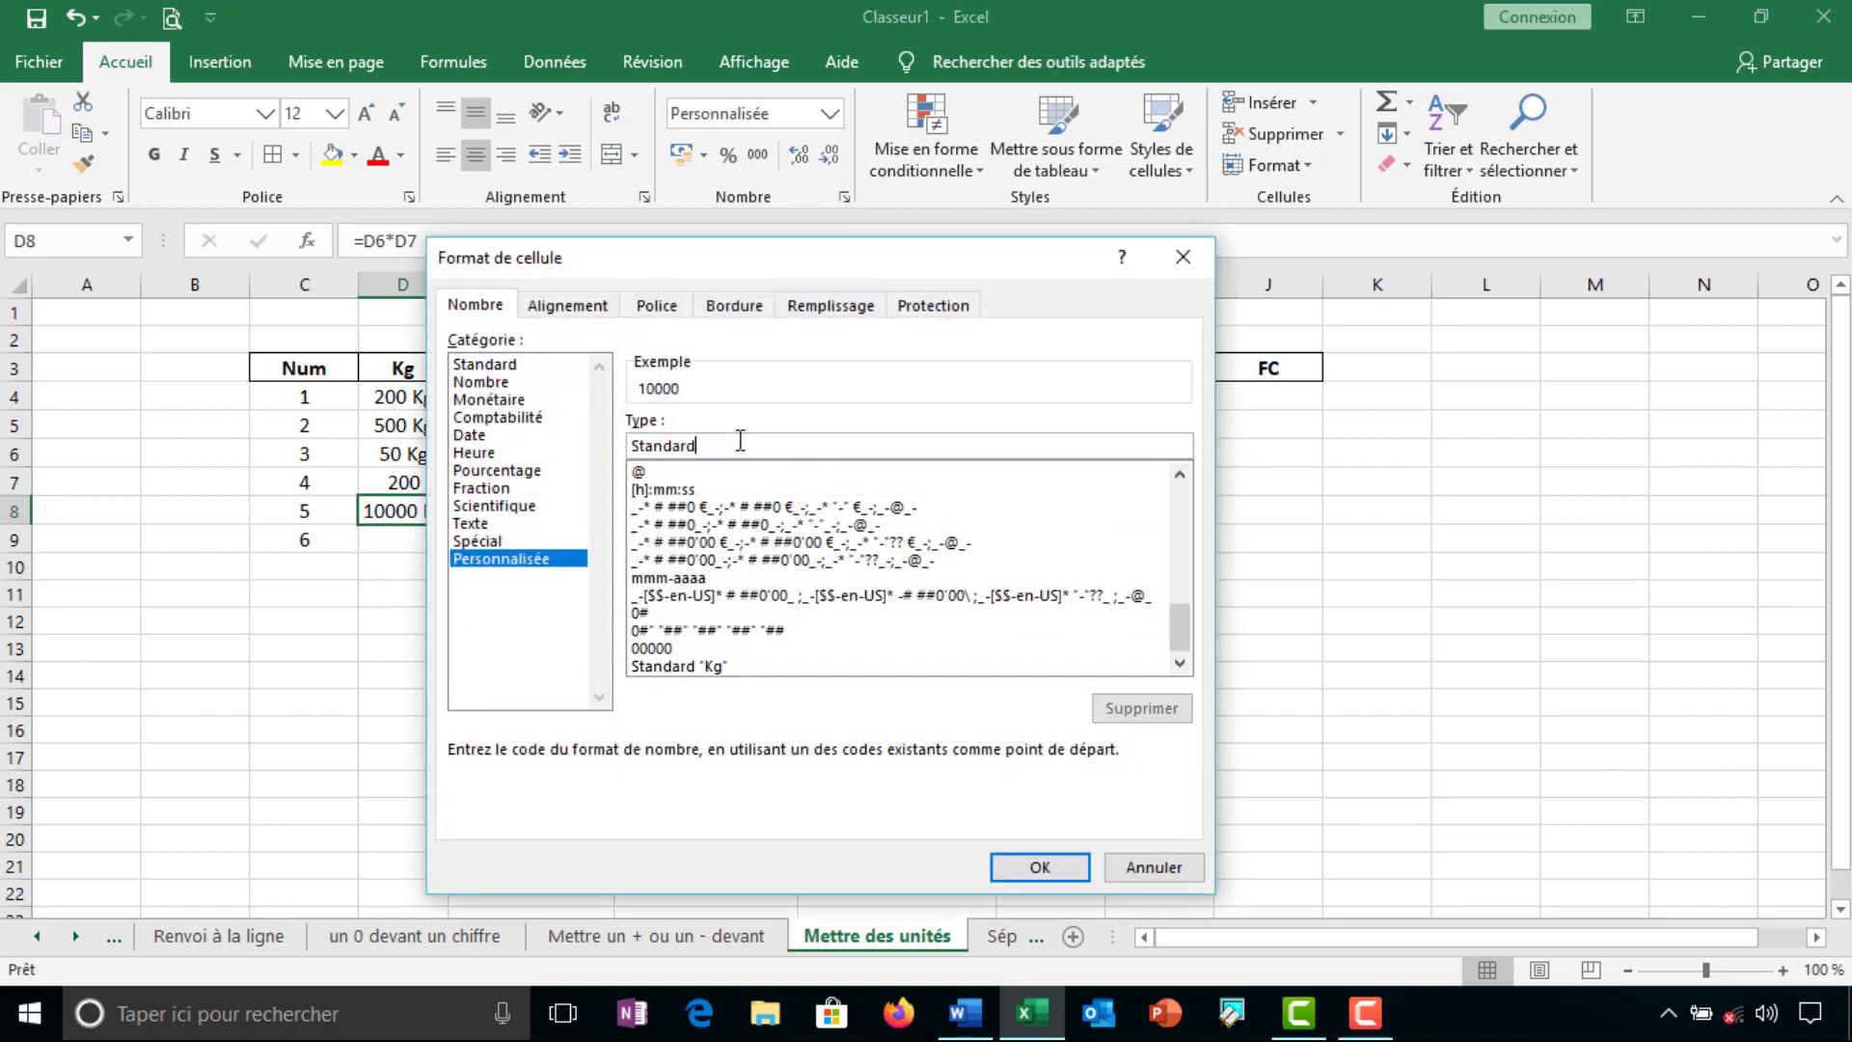
pyautogui.click(1042, 866)
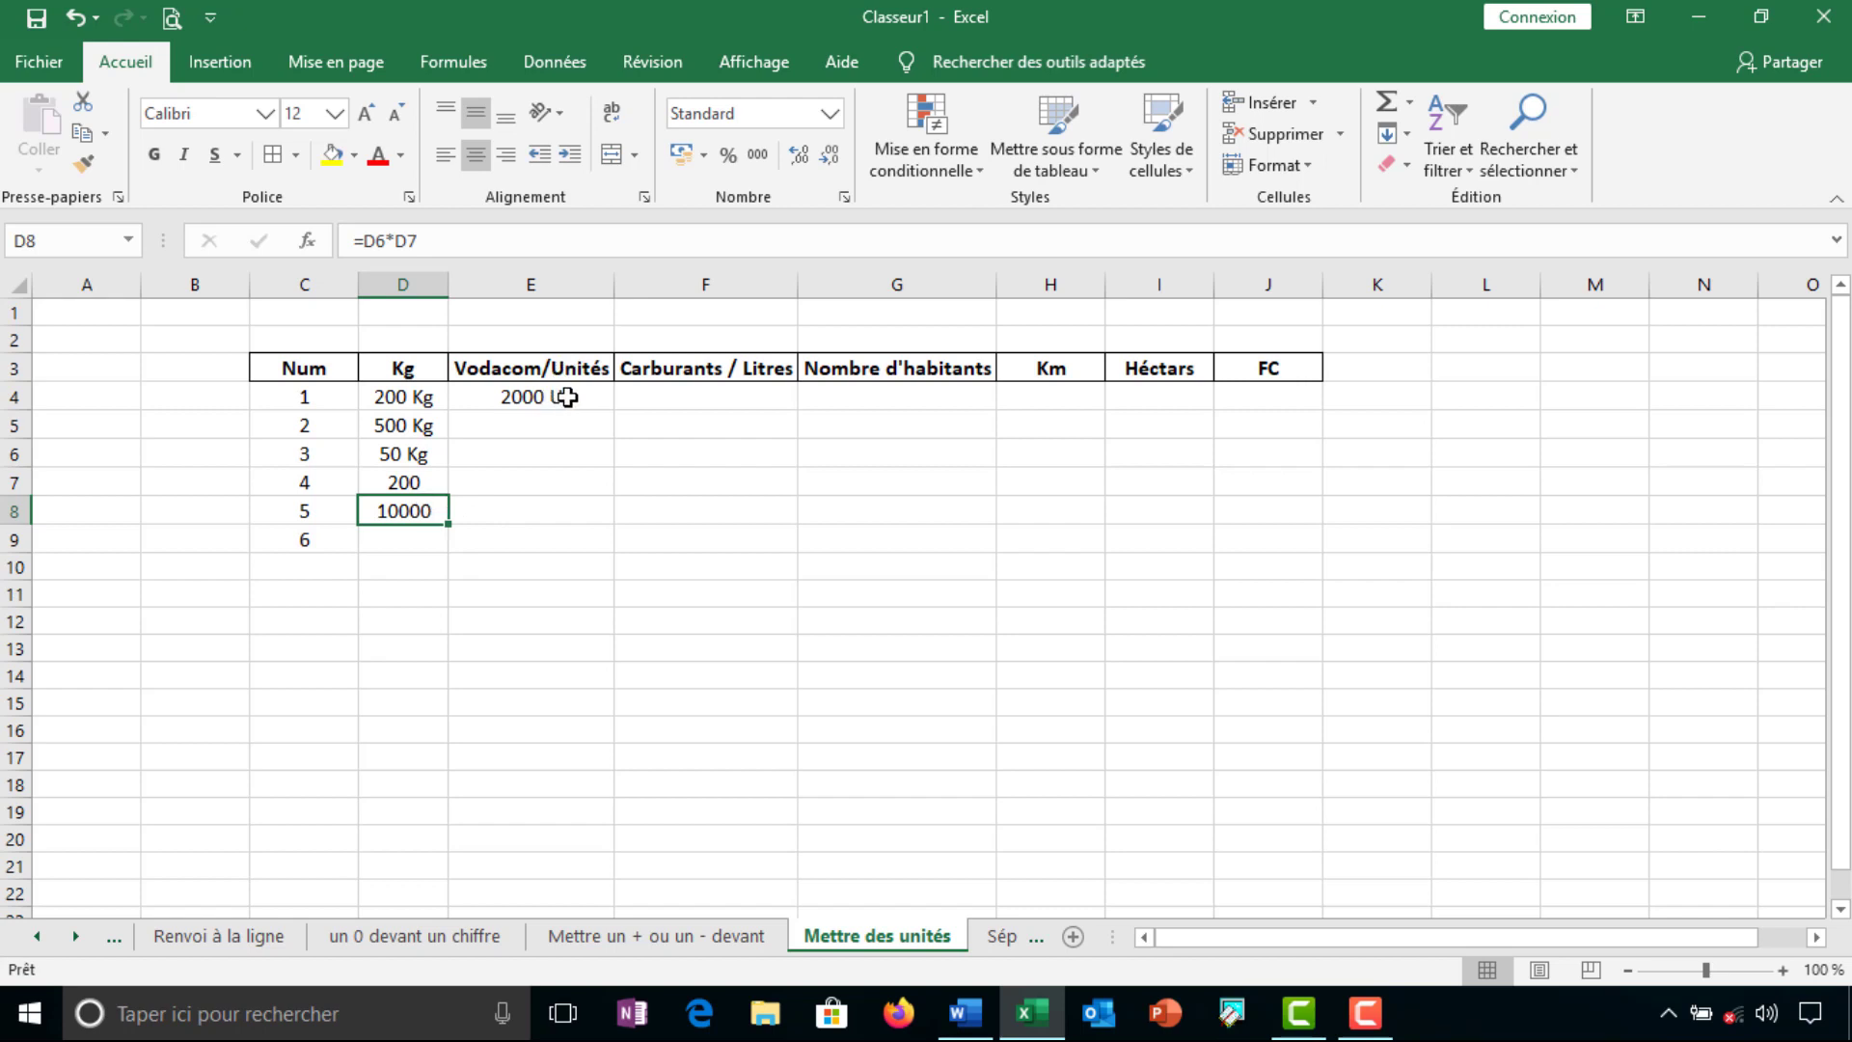
# Enter the Vodacom quantities 100, 50, 20 and 10 in E5:E8
pyautogui.click(537, 425)
pyautogui.write('100')
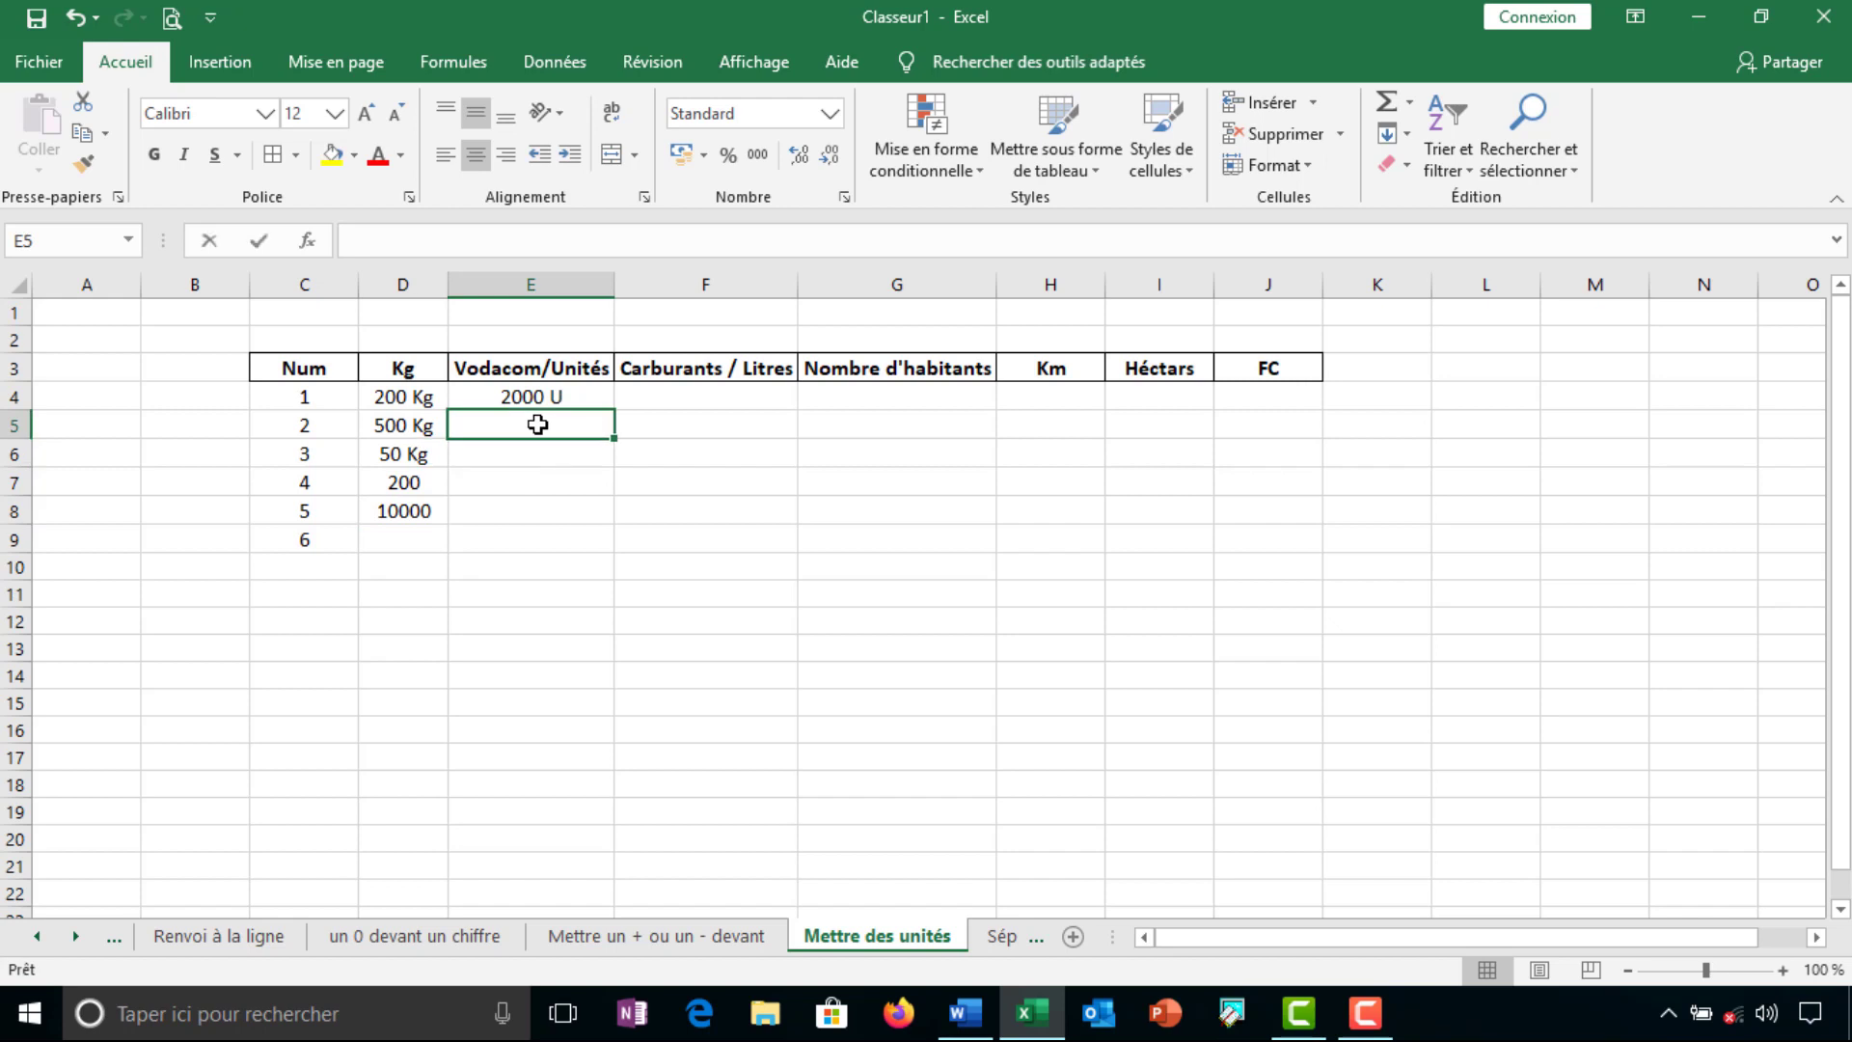
pyautogui.click(530, 447)
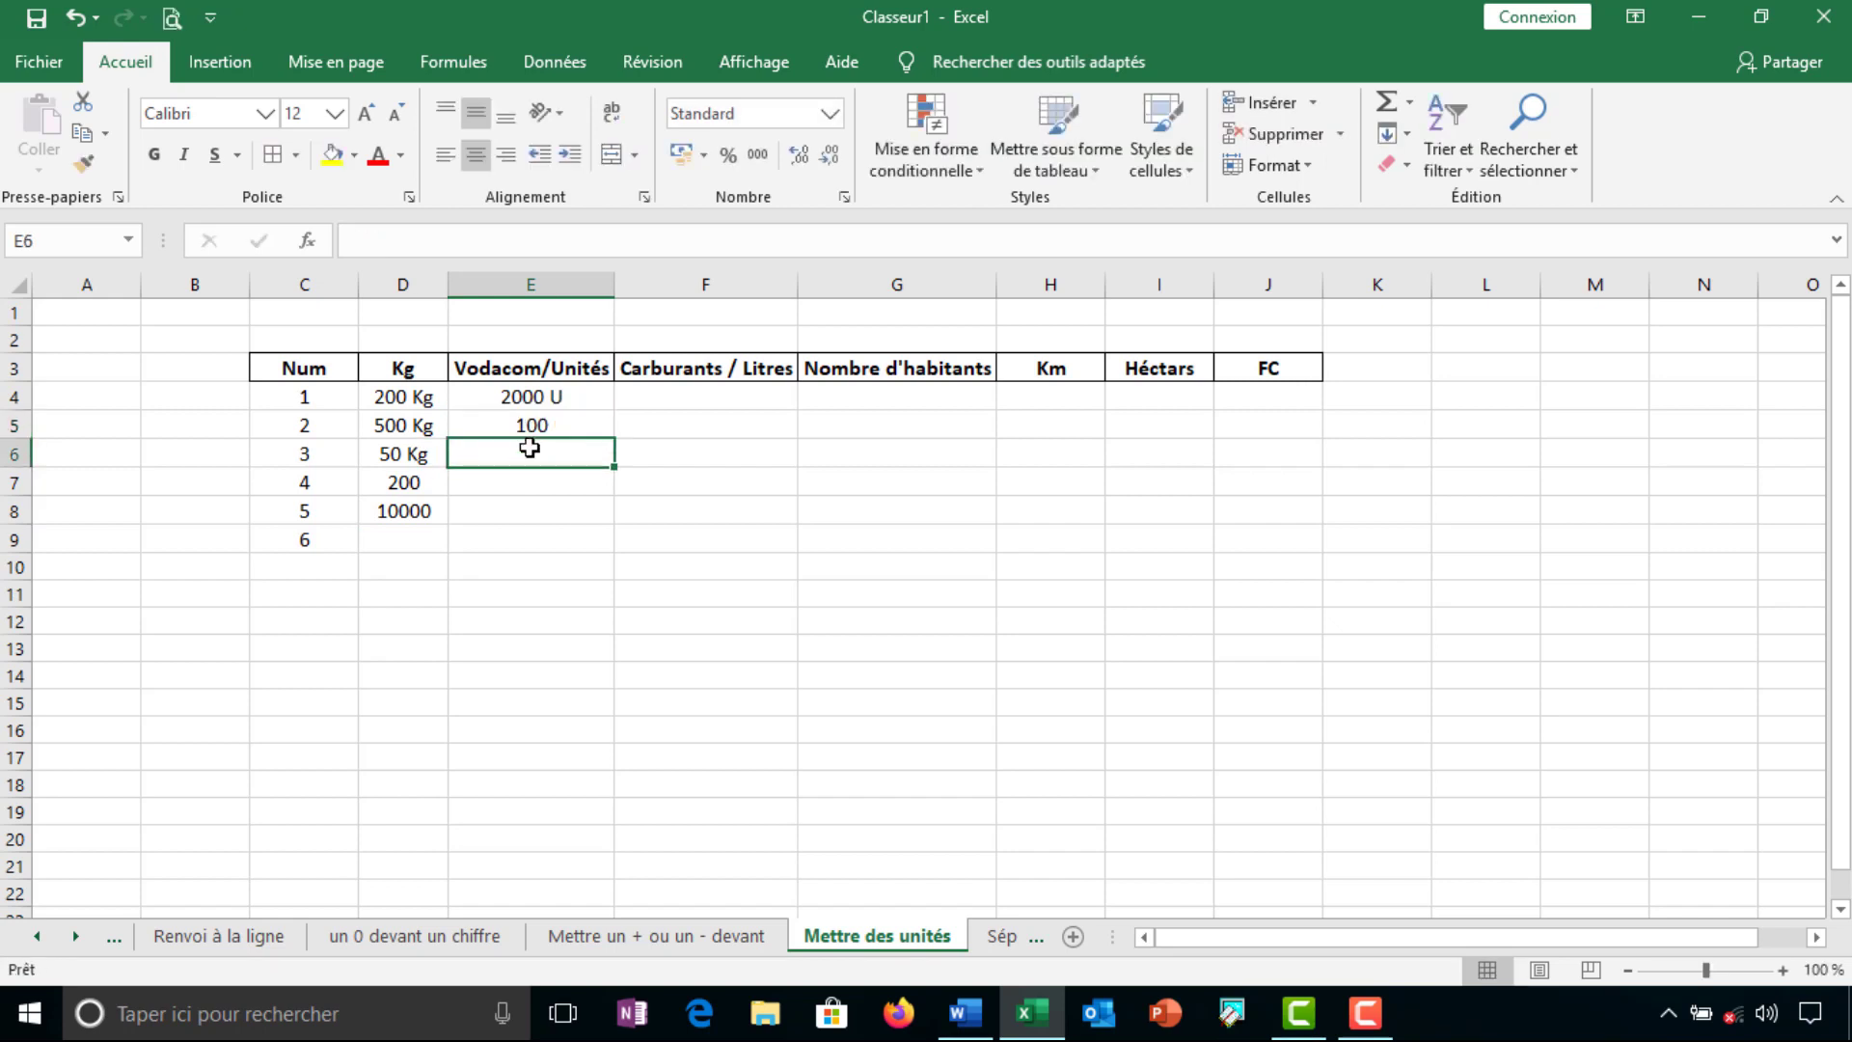
pyautogui.write('50')
pyautogui.click(518, 473)
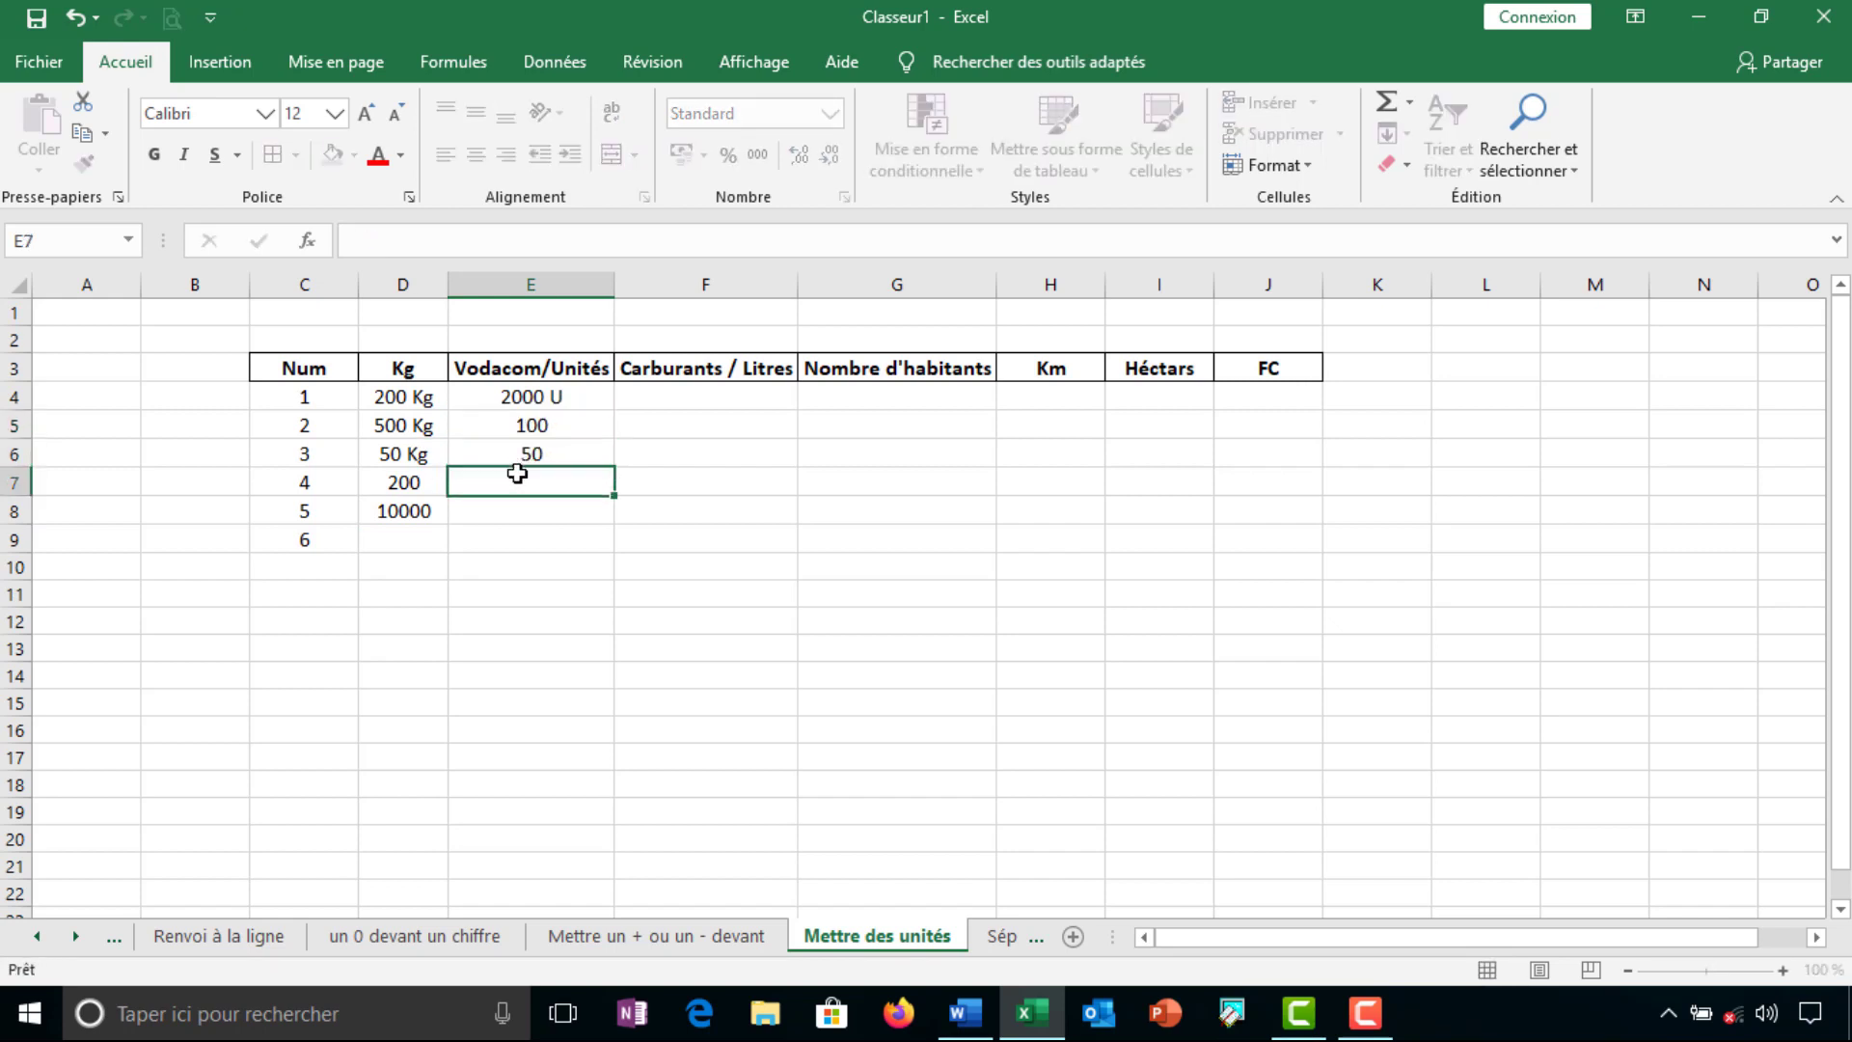
pyautogui.write('20')
pyautogui.click(504, 506)
pyautogui.write('10')
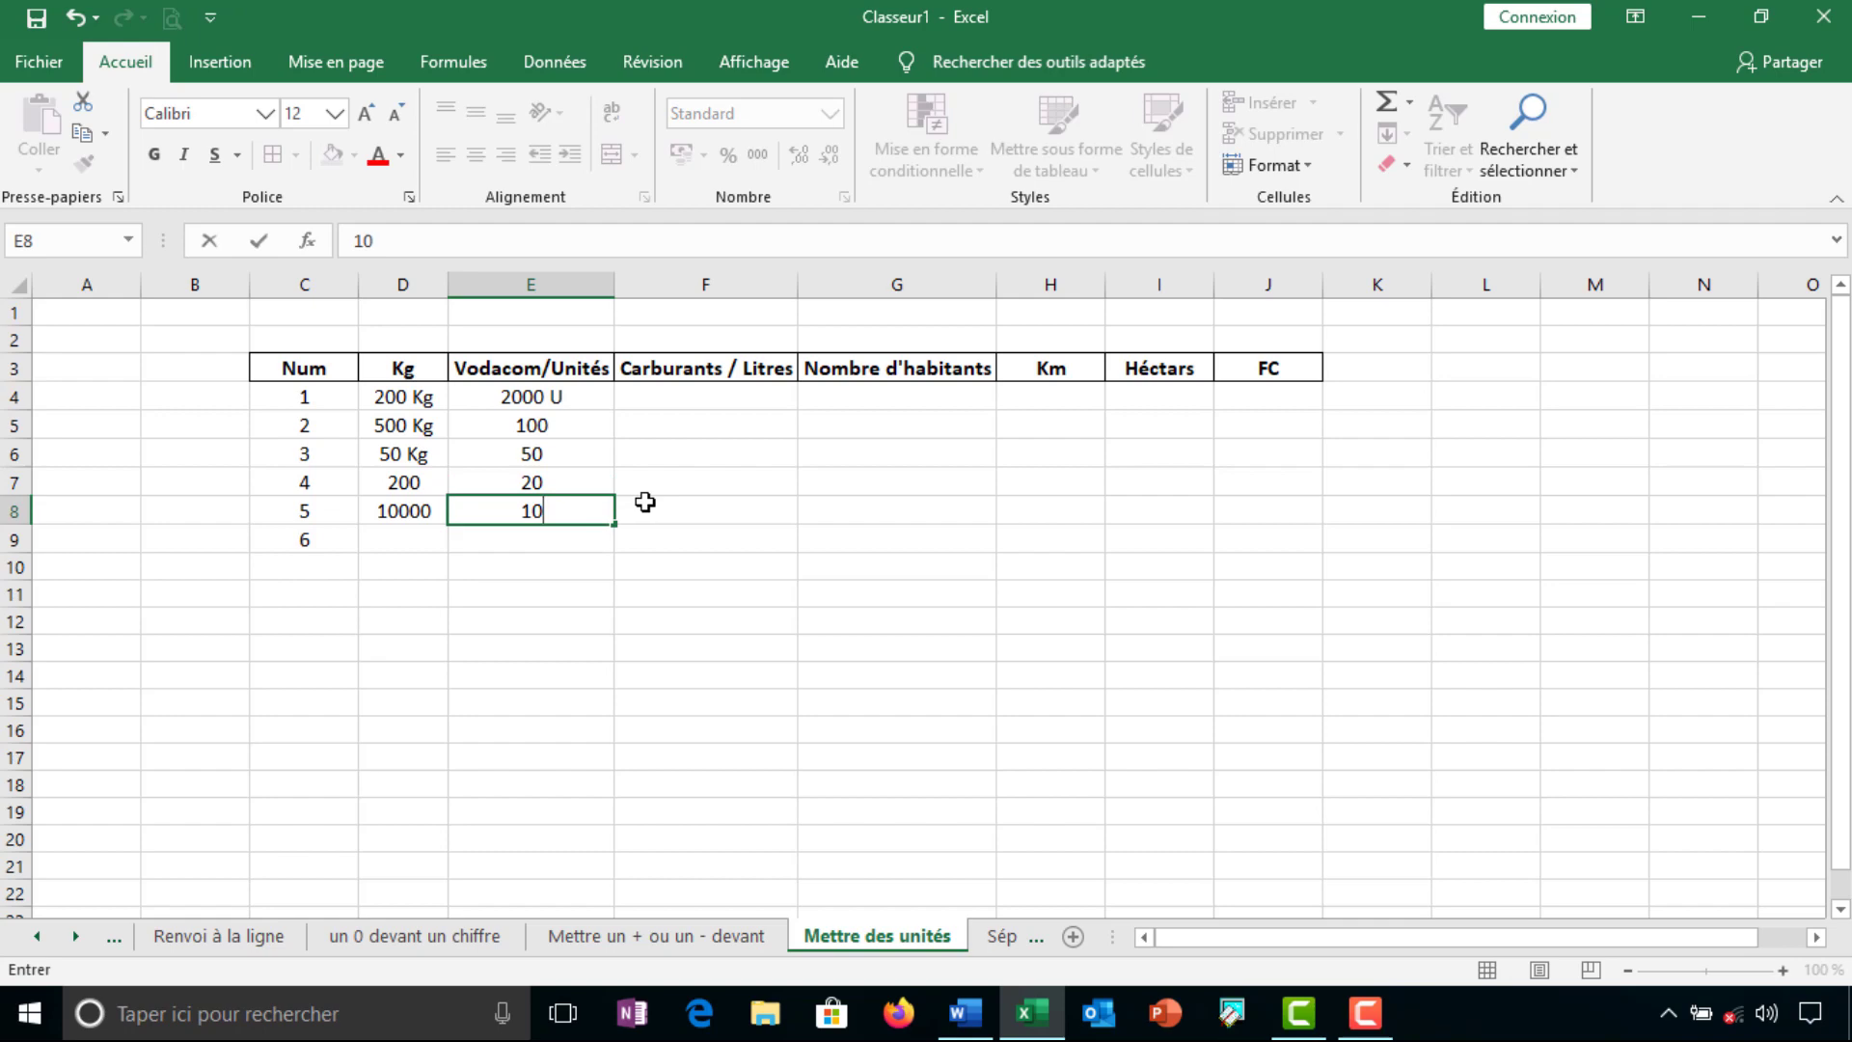
pyautogui.click(641, 502)
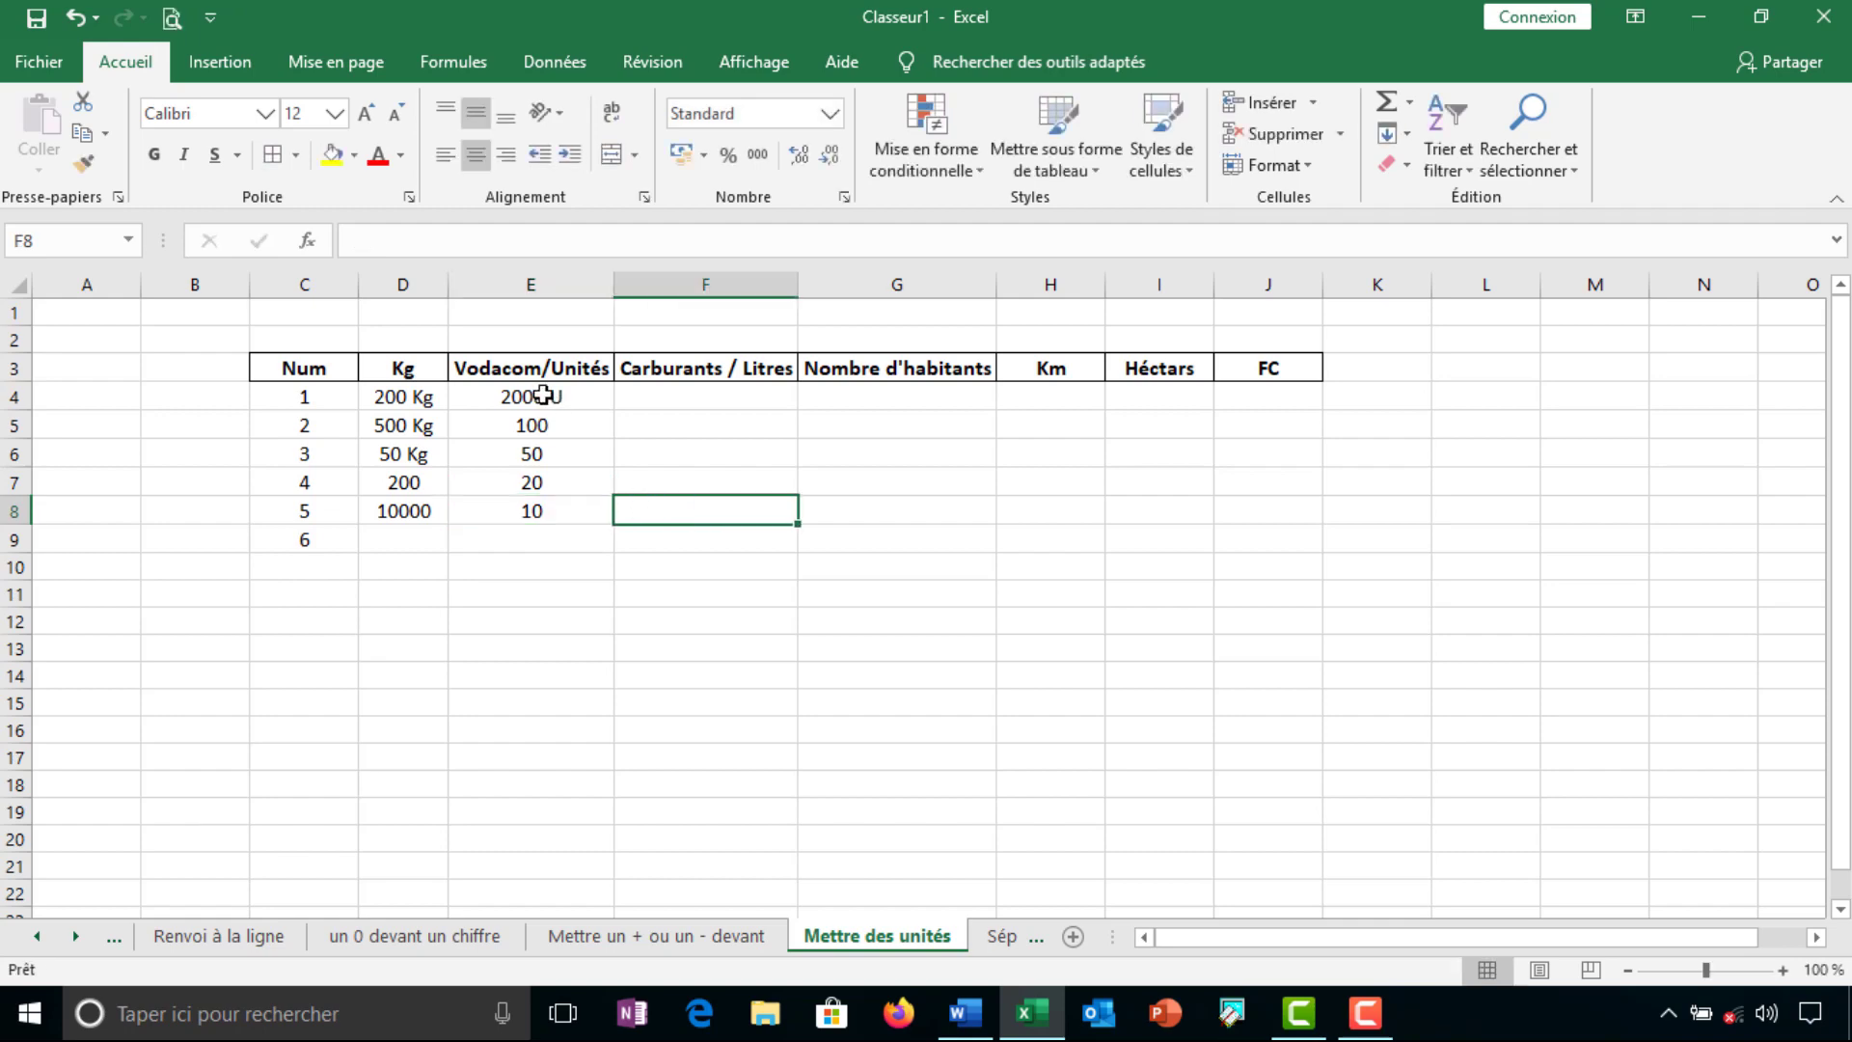
# Strip the U from E4 so it holds plain 2000, then select E4:E8
pyautogui.click(567, 391)
pyautogui.doubleClick(569, 392)
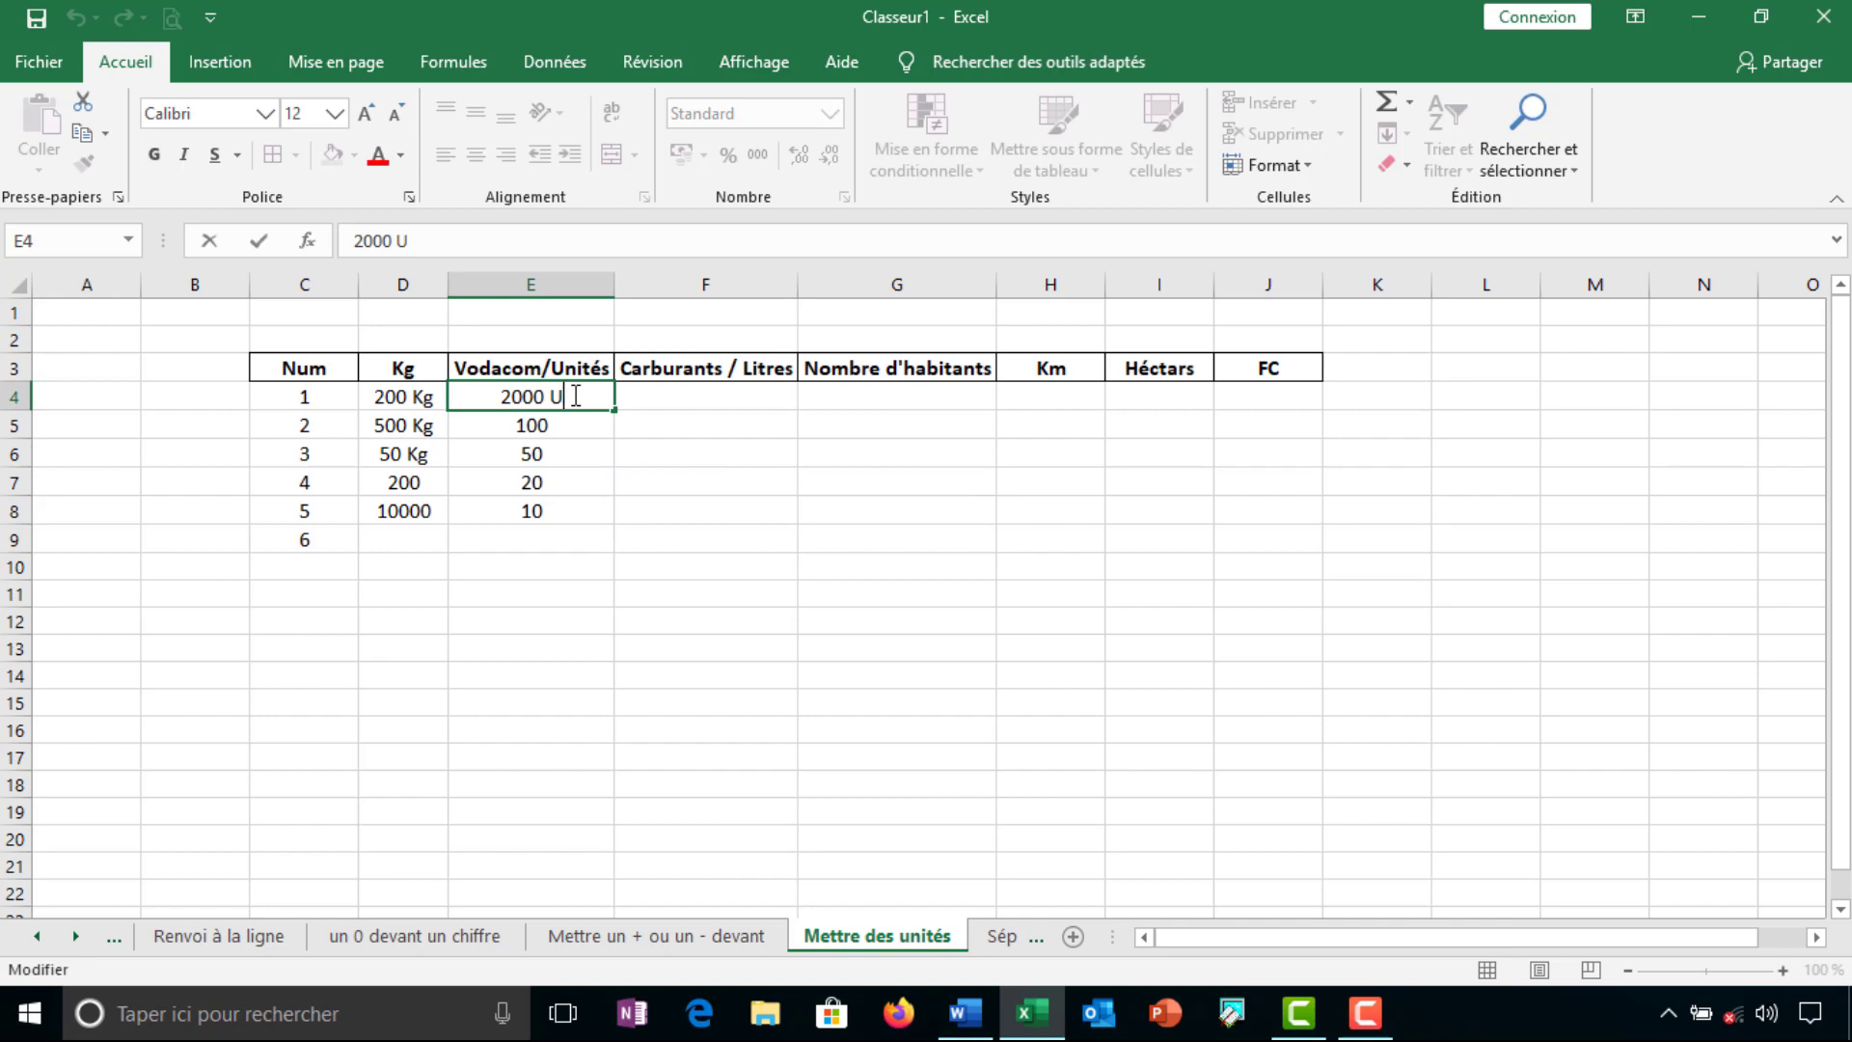
pyautogui.press('BackSpace')
pyautogui.press('BackSpace')
pyautogui.click(609, 457)
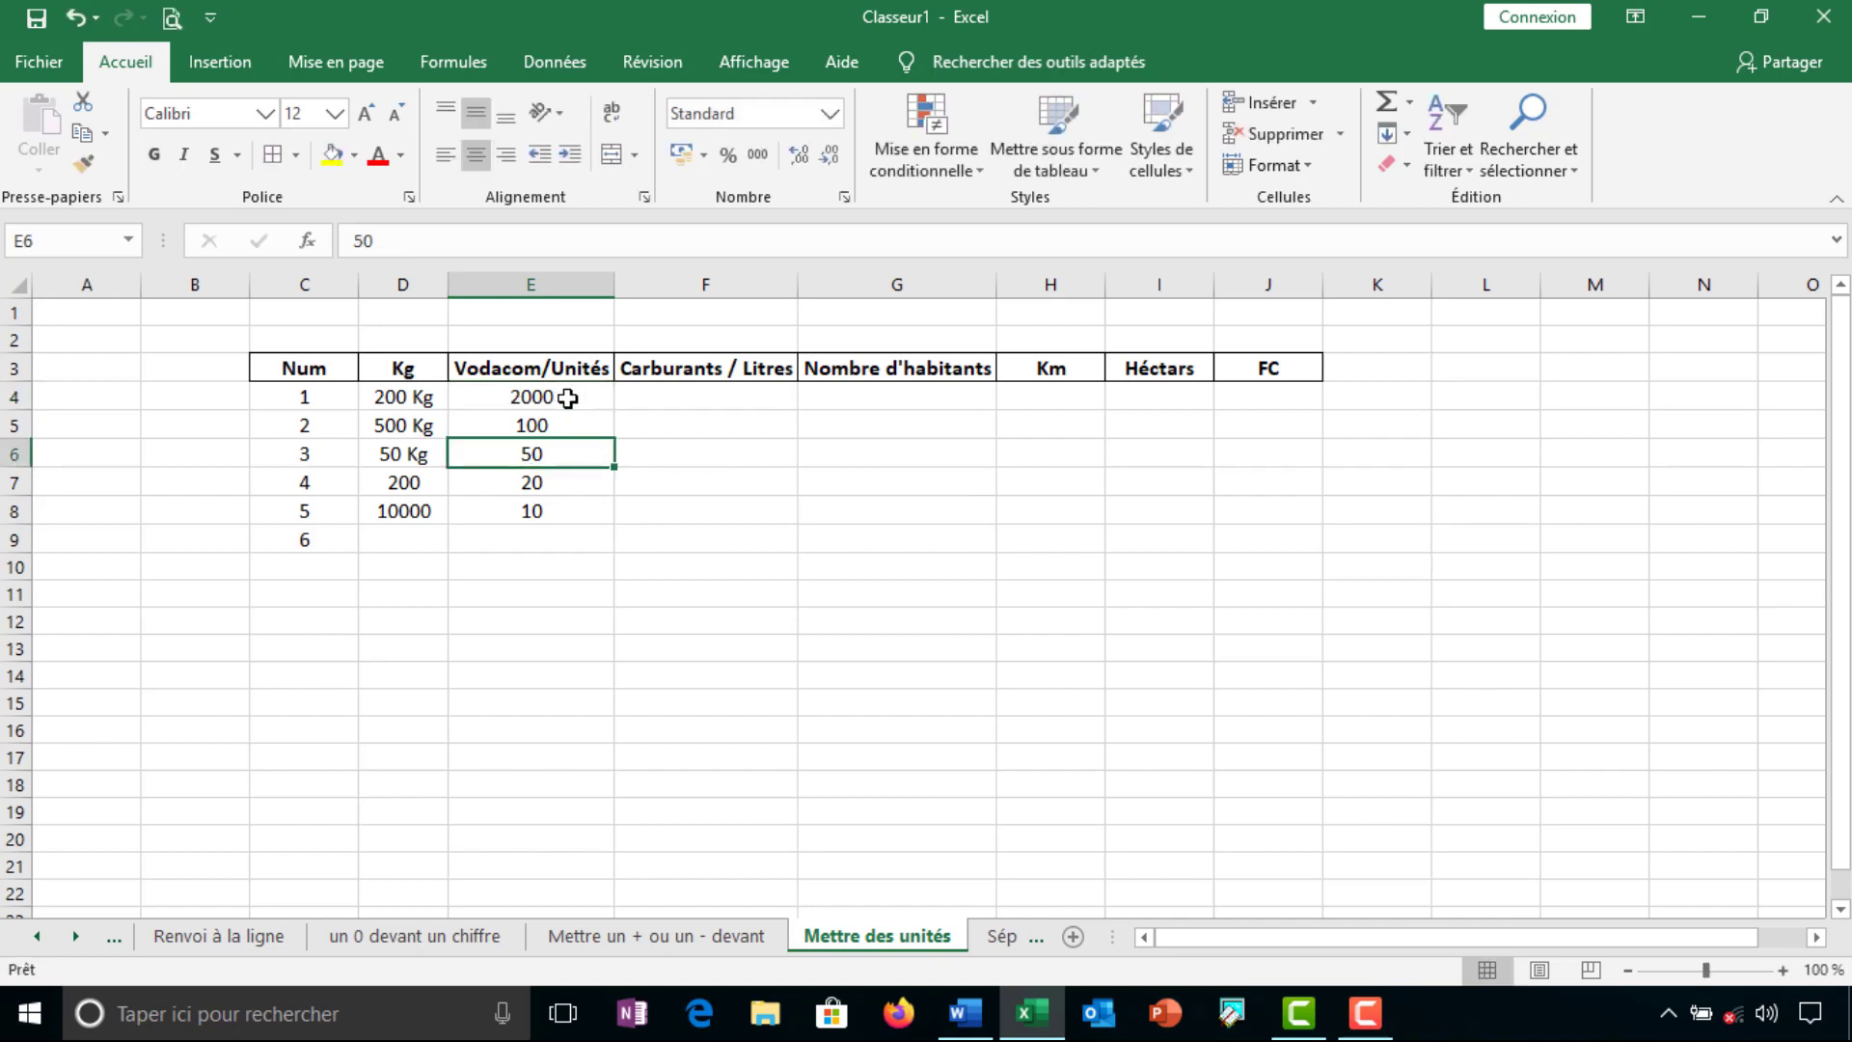
pyautogui.click(567, 397)
pyautogui.moveTo(566, 397); pyautogui.dragTo(568, 507)
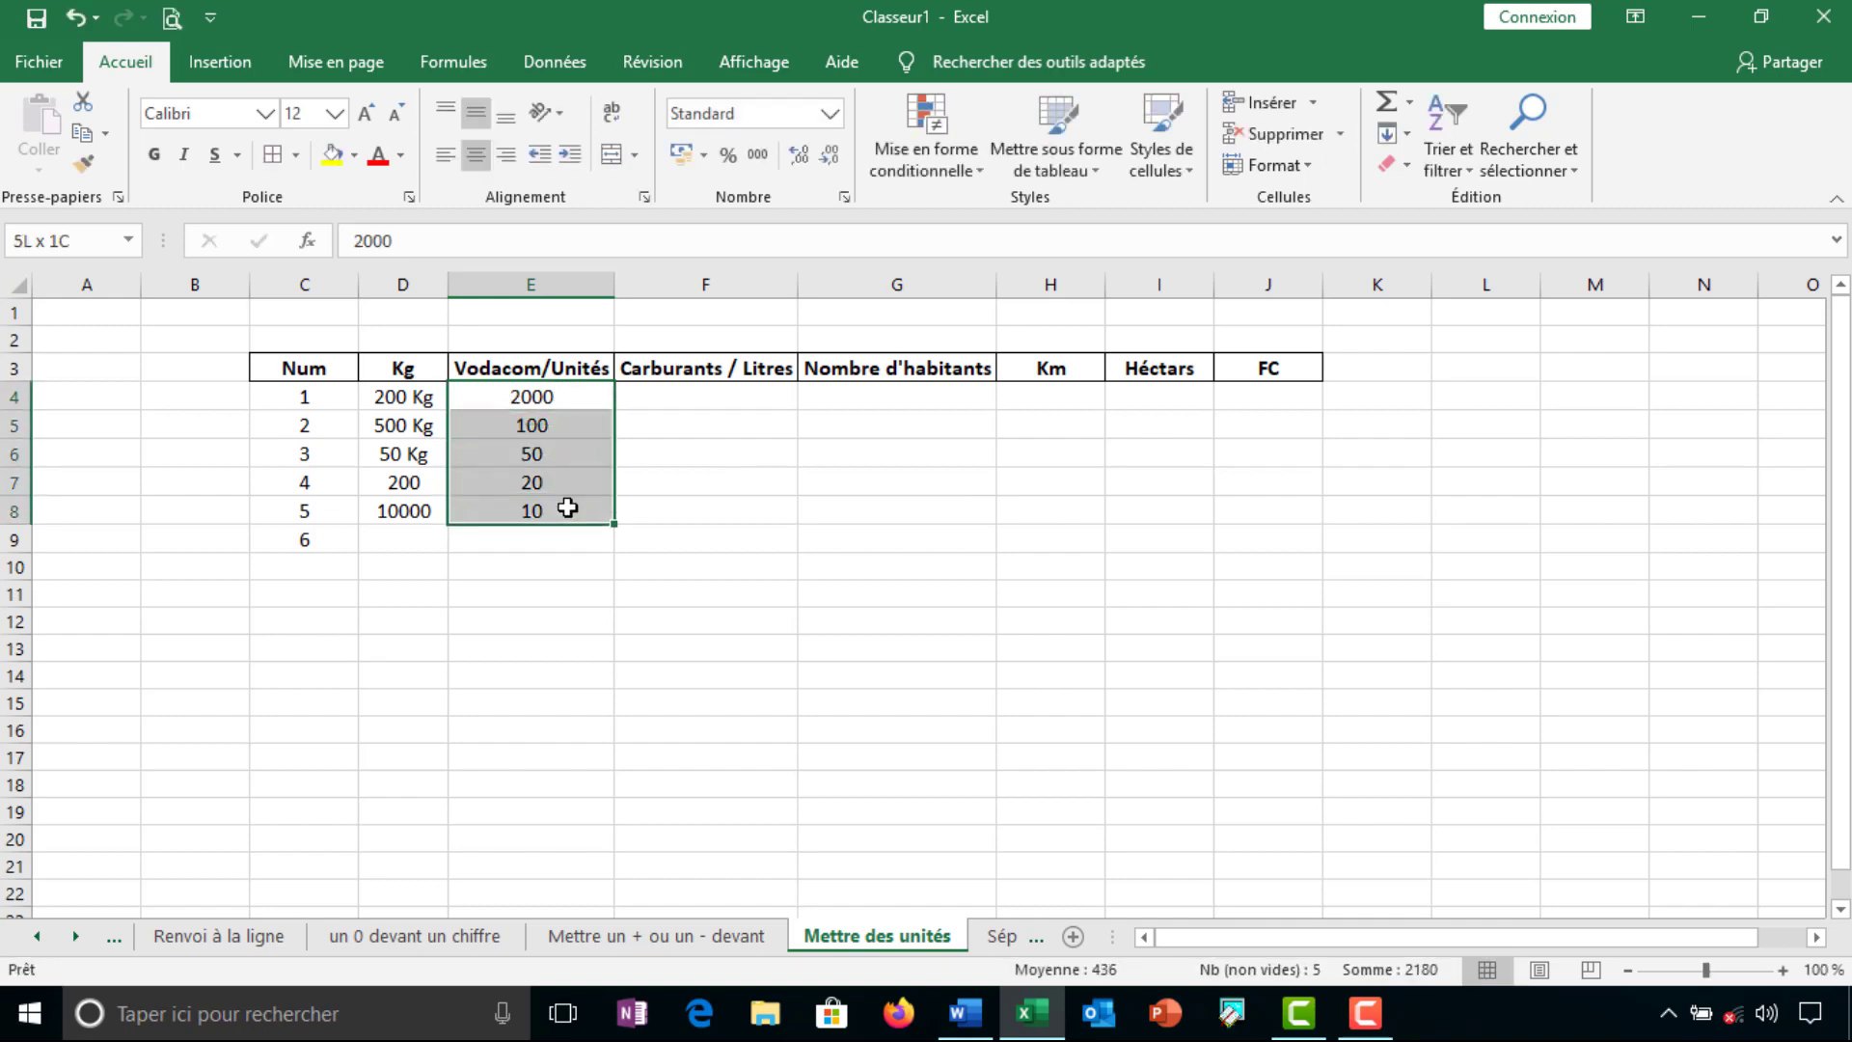
# Give E4:E8 the custom format Standard "U", showing 2000 U, 100 U, 50 U, 20 U and 10 U
pyautogui.click(845, 197)
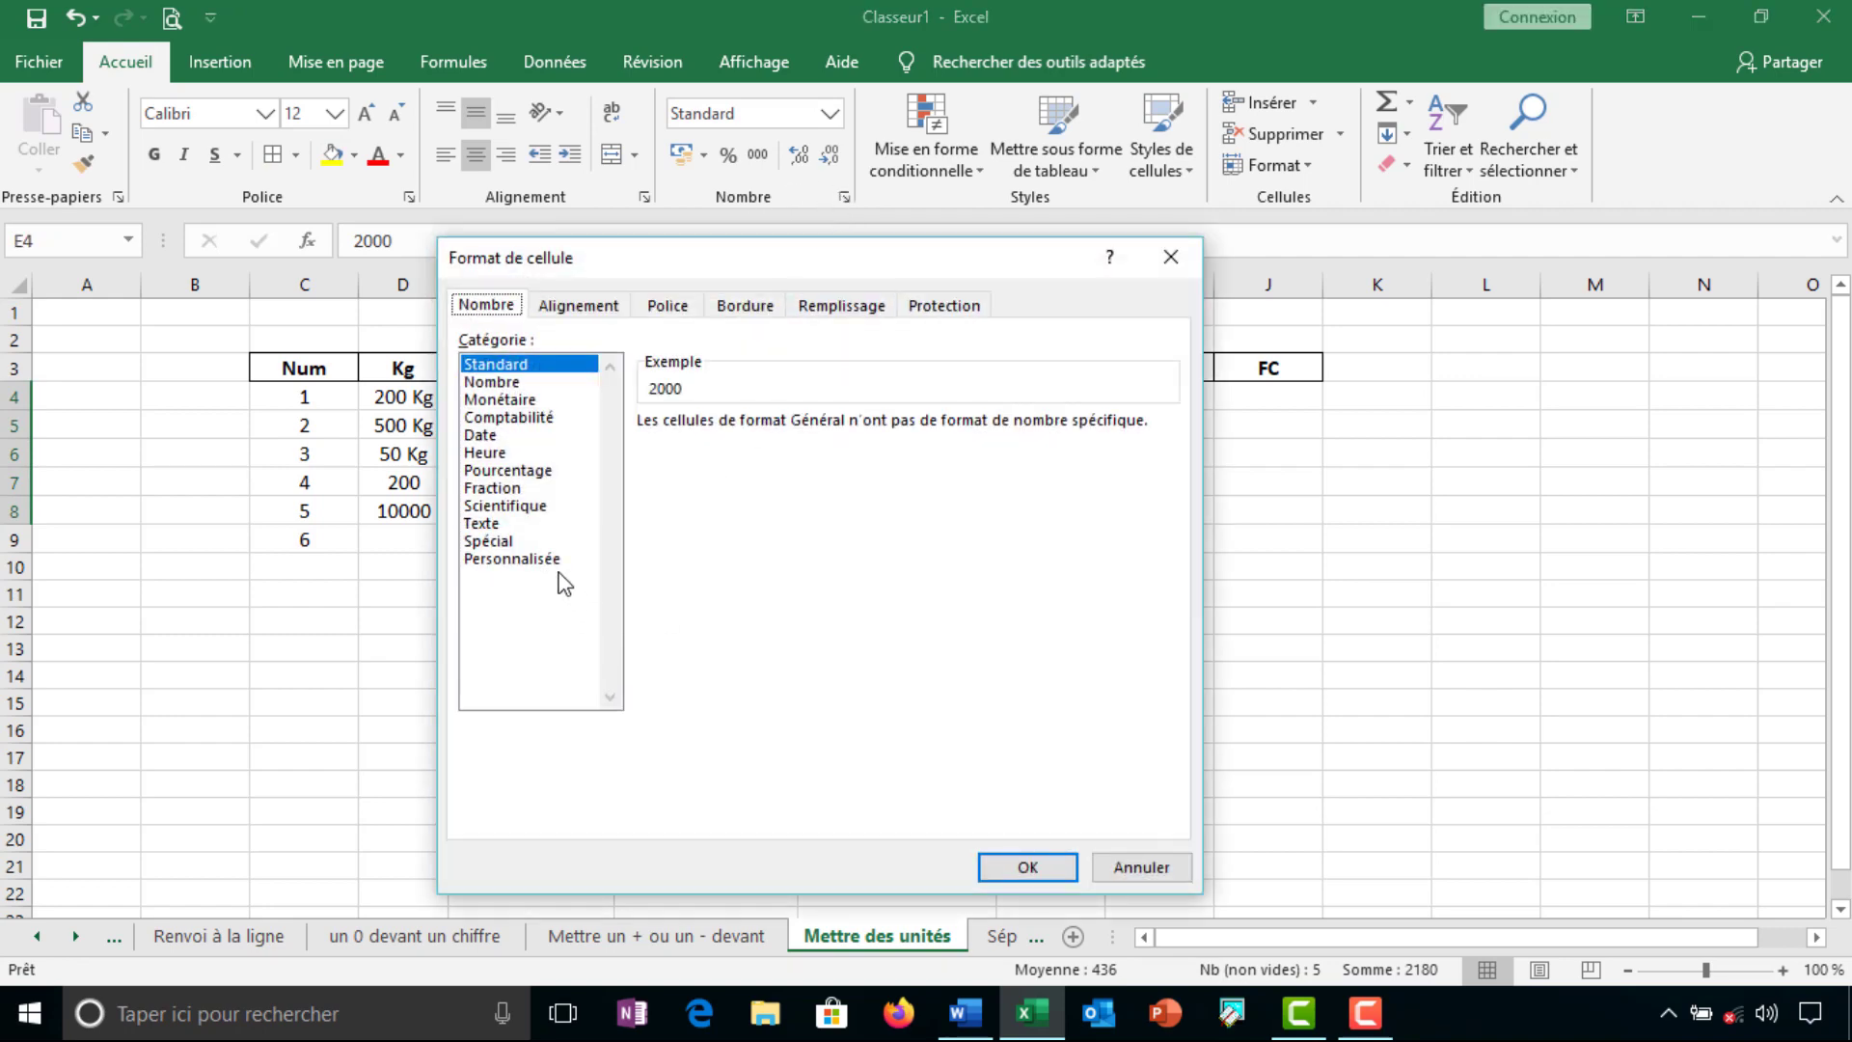
pyautogui.click(548, 562)
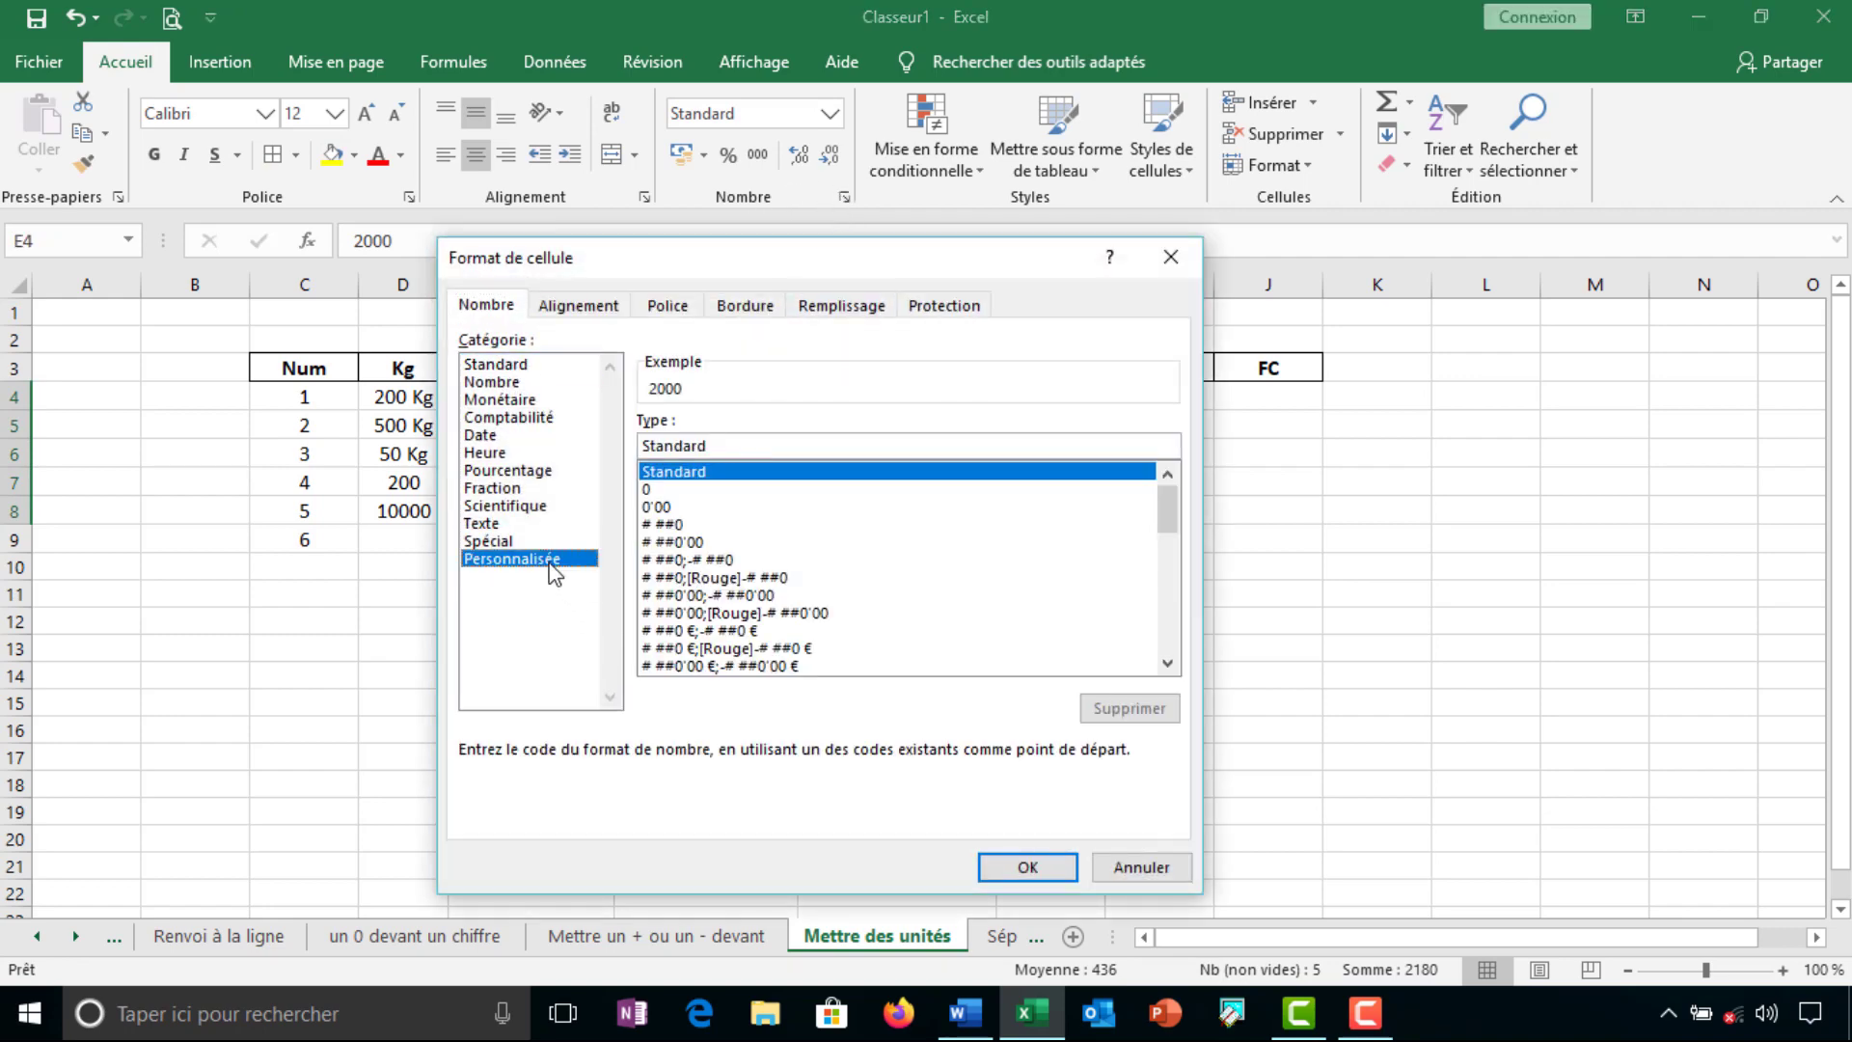
pyautogui.click(716, 445)
pyautogui.write('"U')
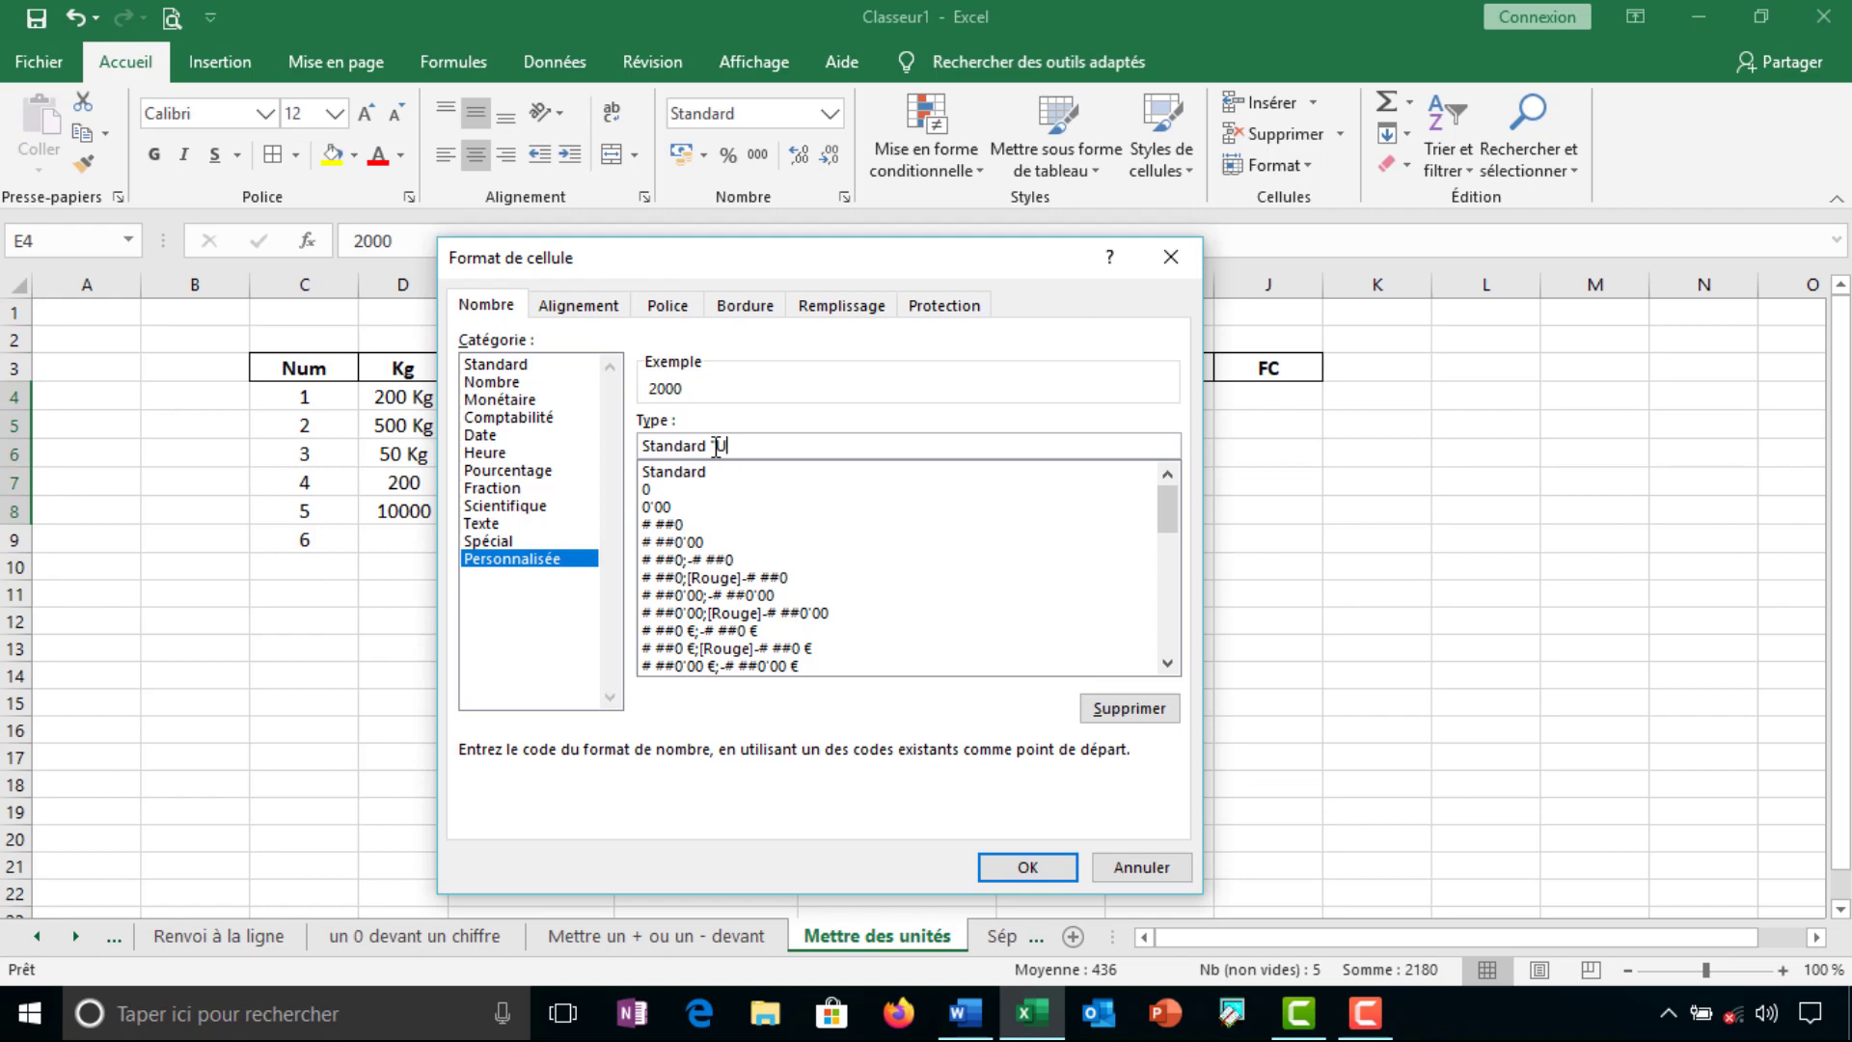
pyautogui.write('"')
pyautogui.click(1021, 870)
pyautogui.click(914, 651)
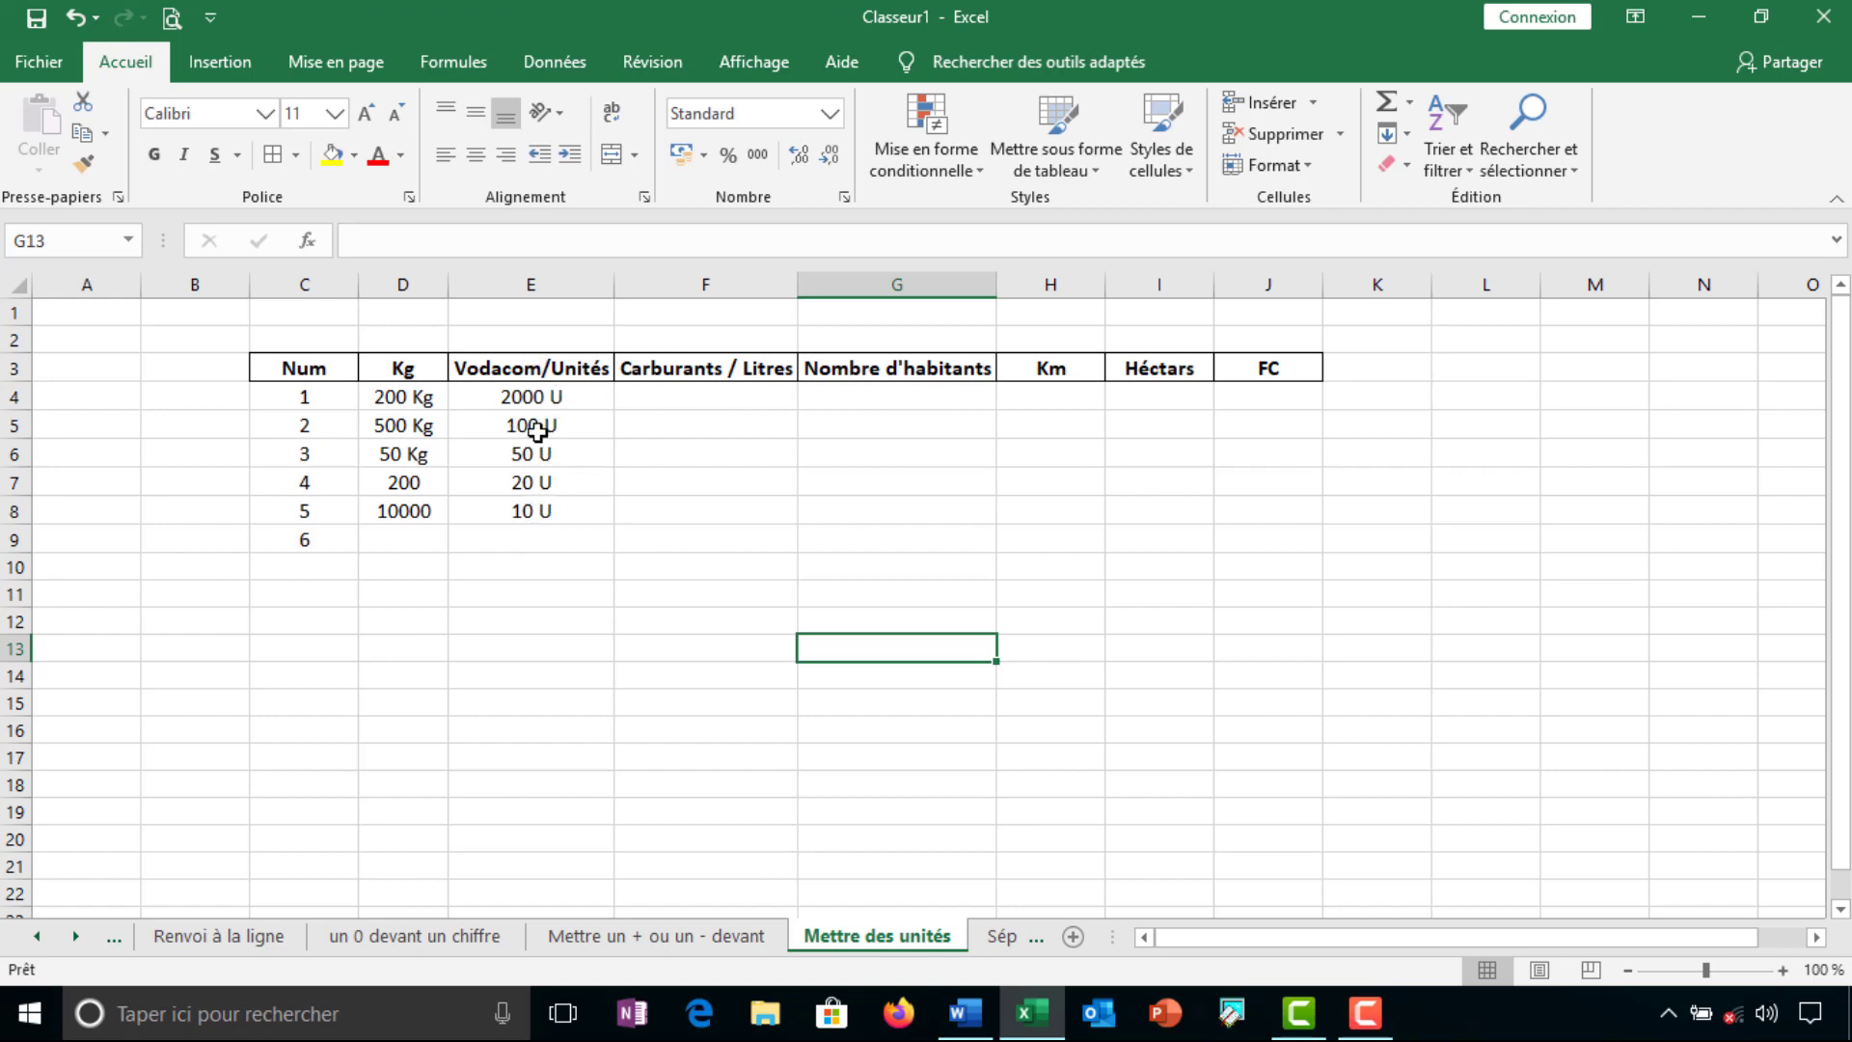
# Enter 20 in F4 under Carburants / Litres
pyautogui.doubleClick(691, 403)
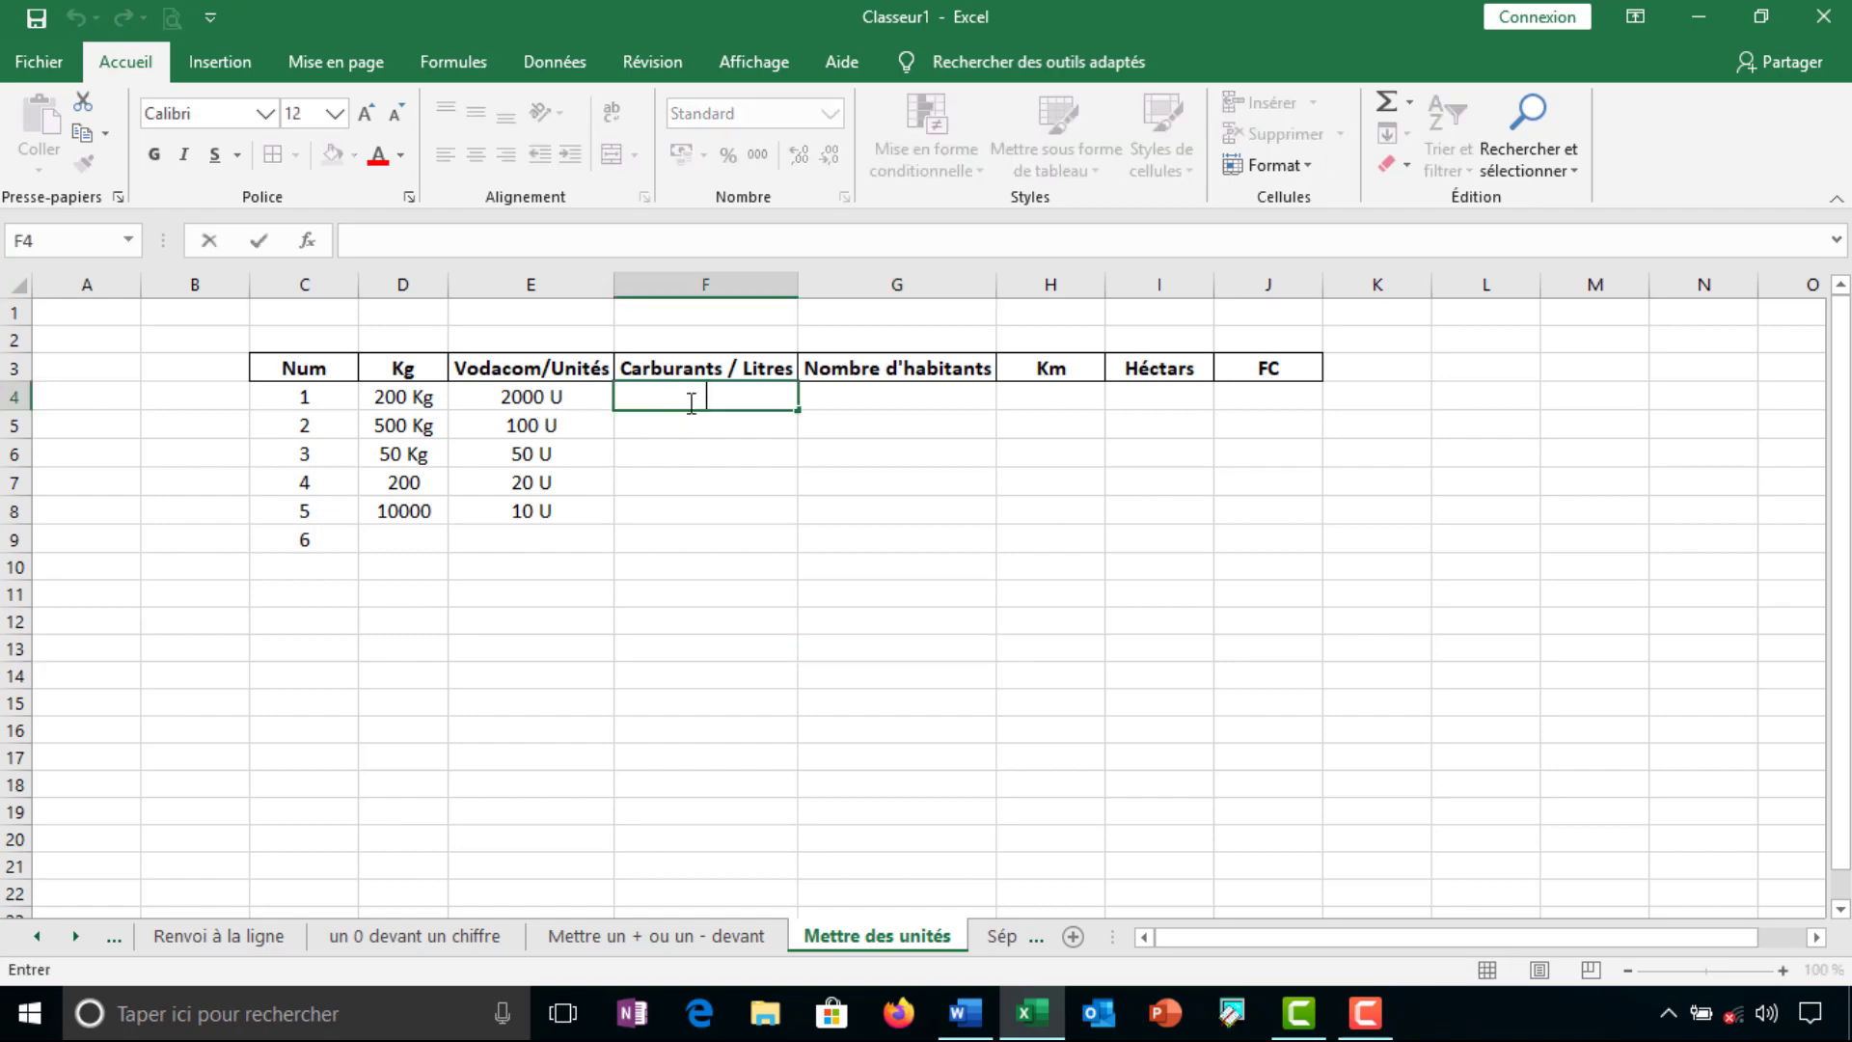
pyautogui.write('20')
pyautogui.click(740, 432)
pyautogui.click(726, 401)
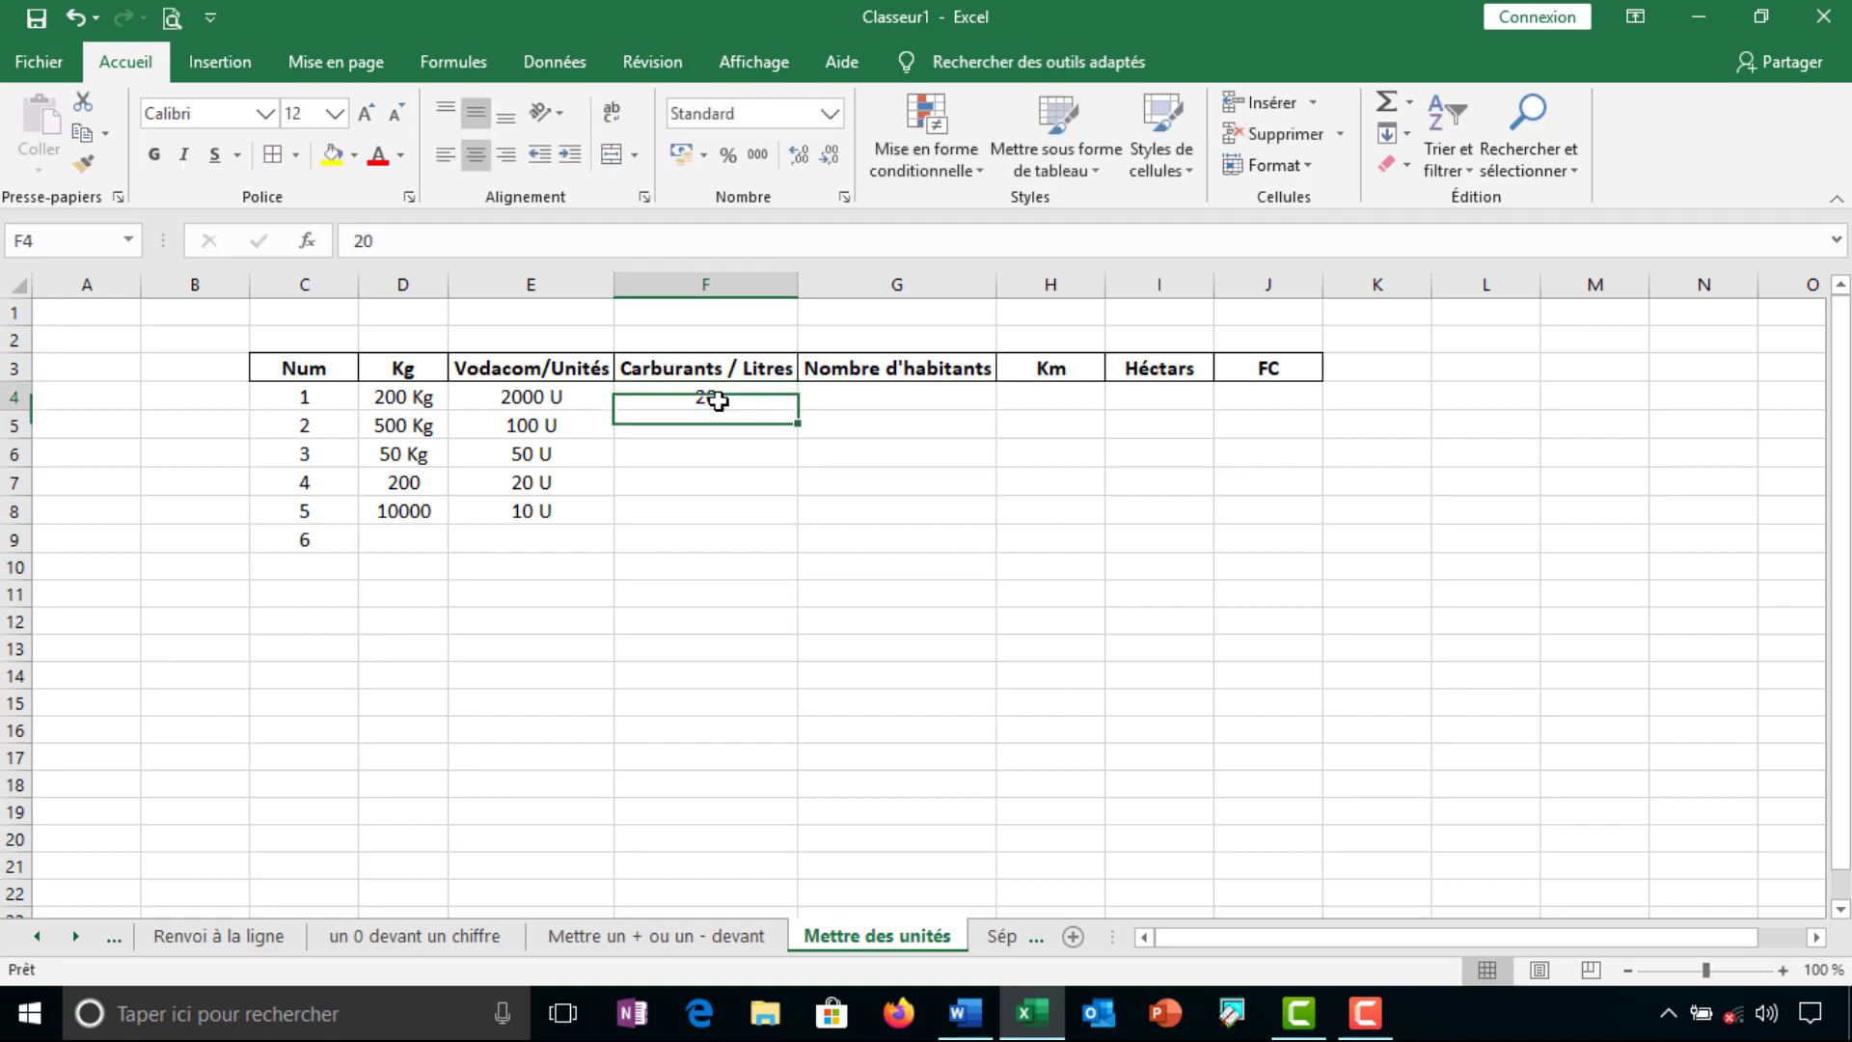
# Give F4 the custom format Standard "Litres" so it displays 20 Litres
pyautogui.click(846, 198)
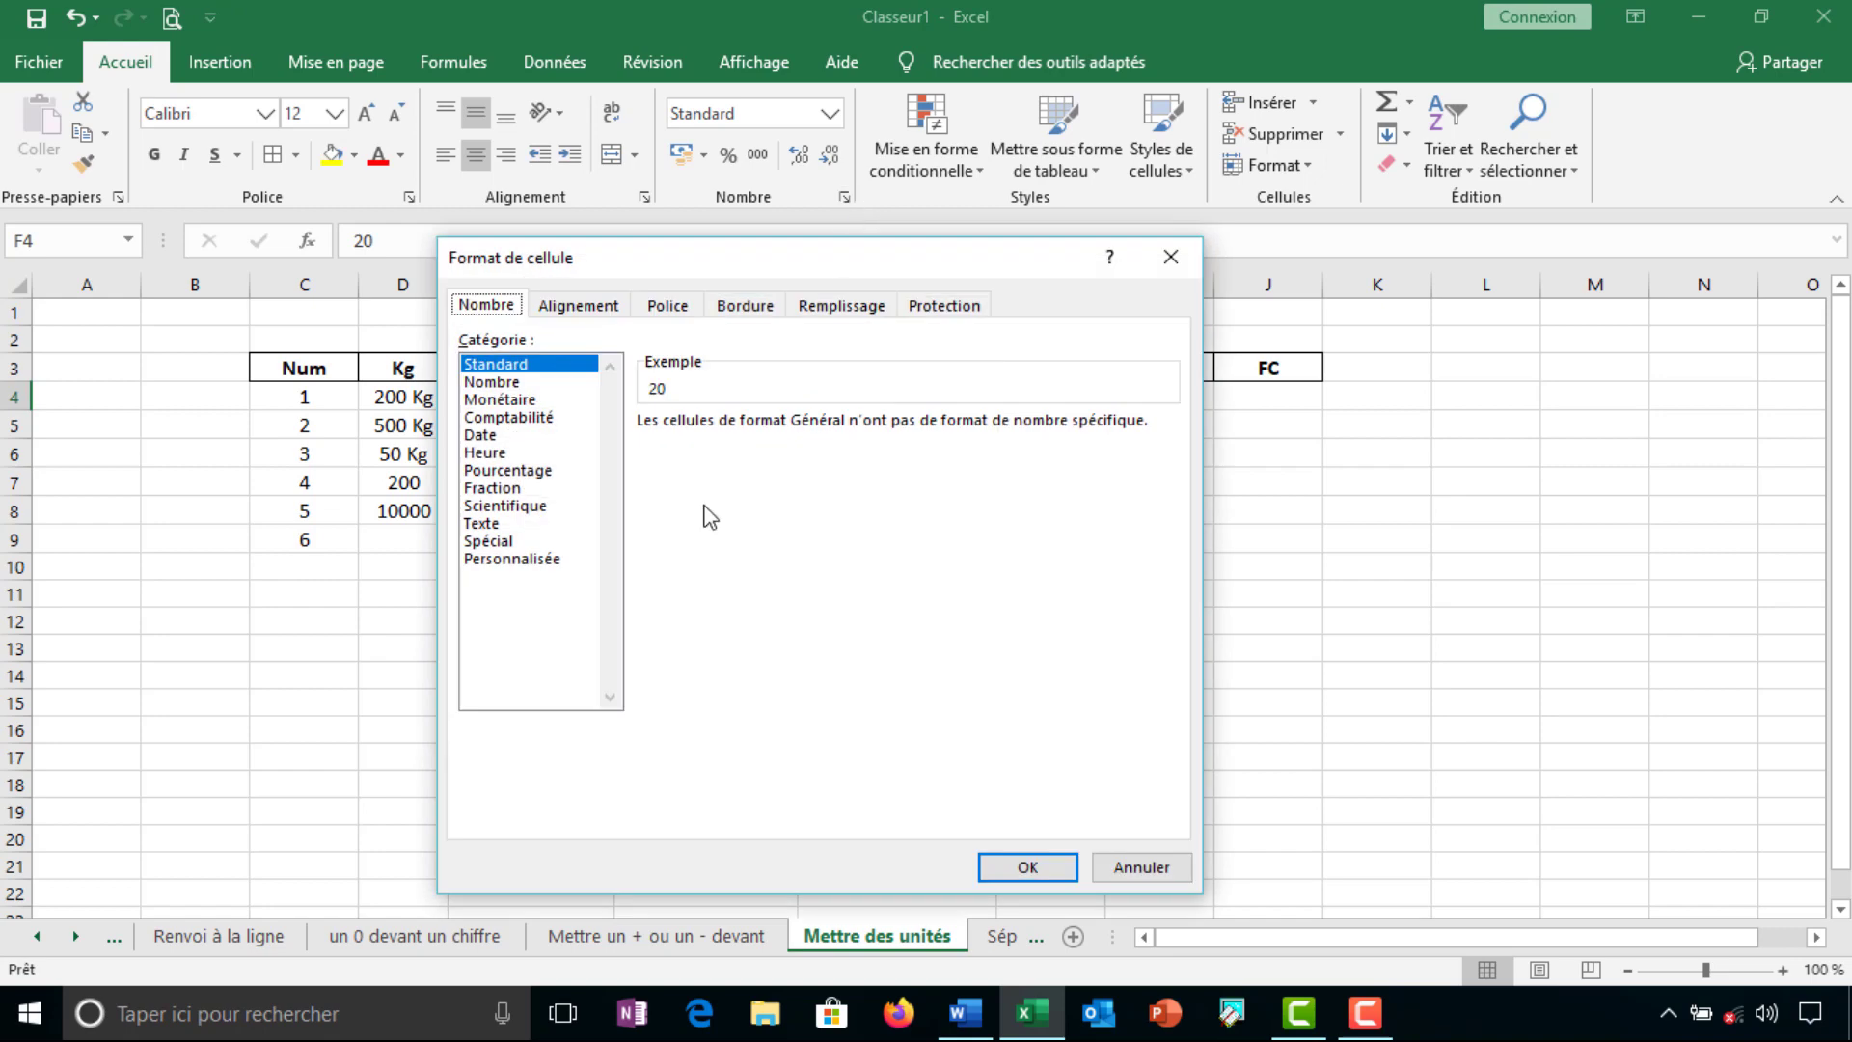
pyautogui.click(537, 561)
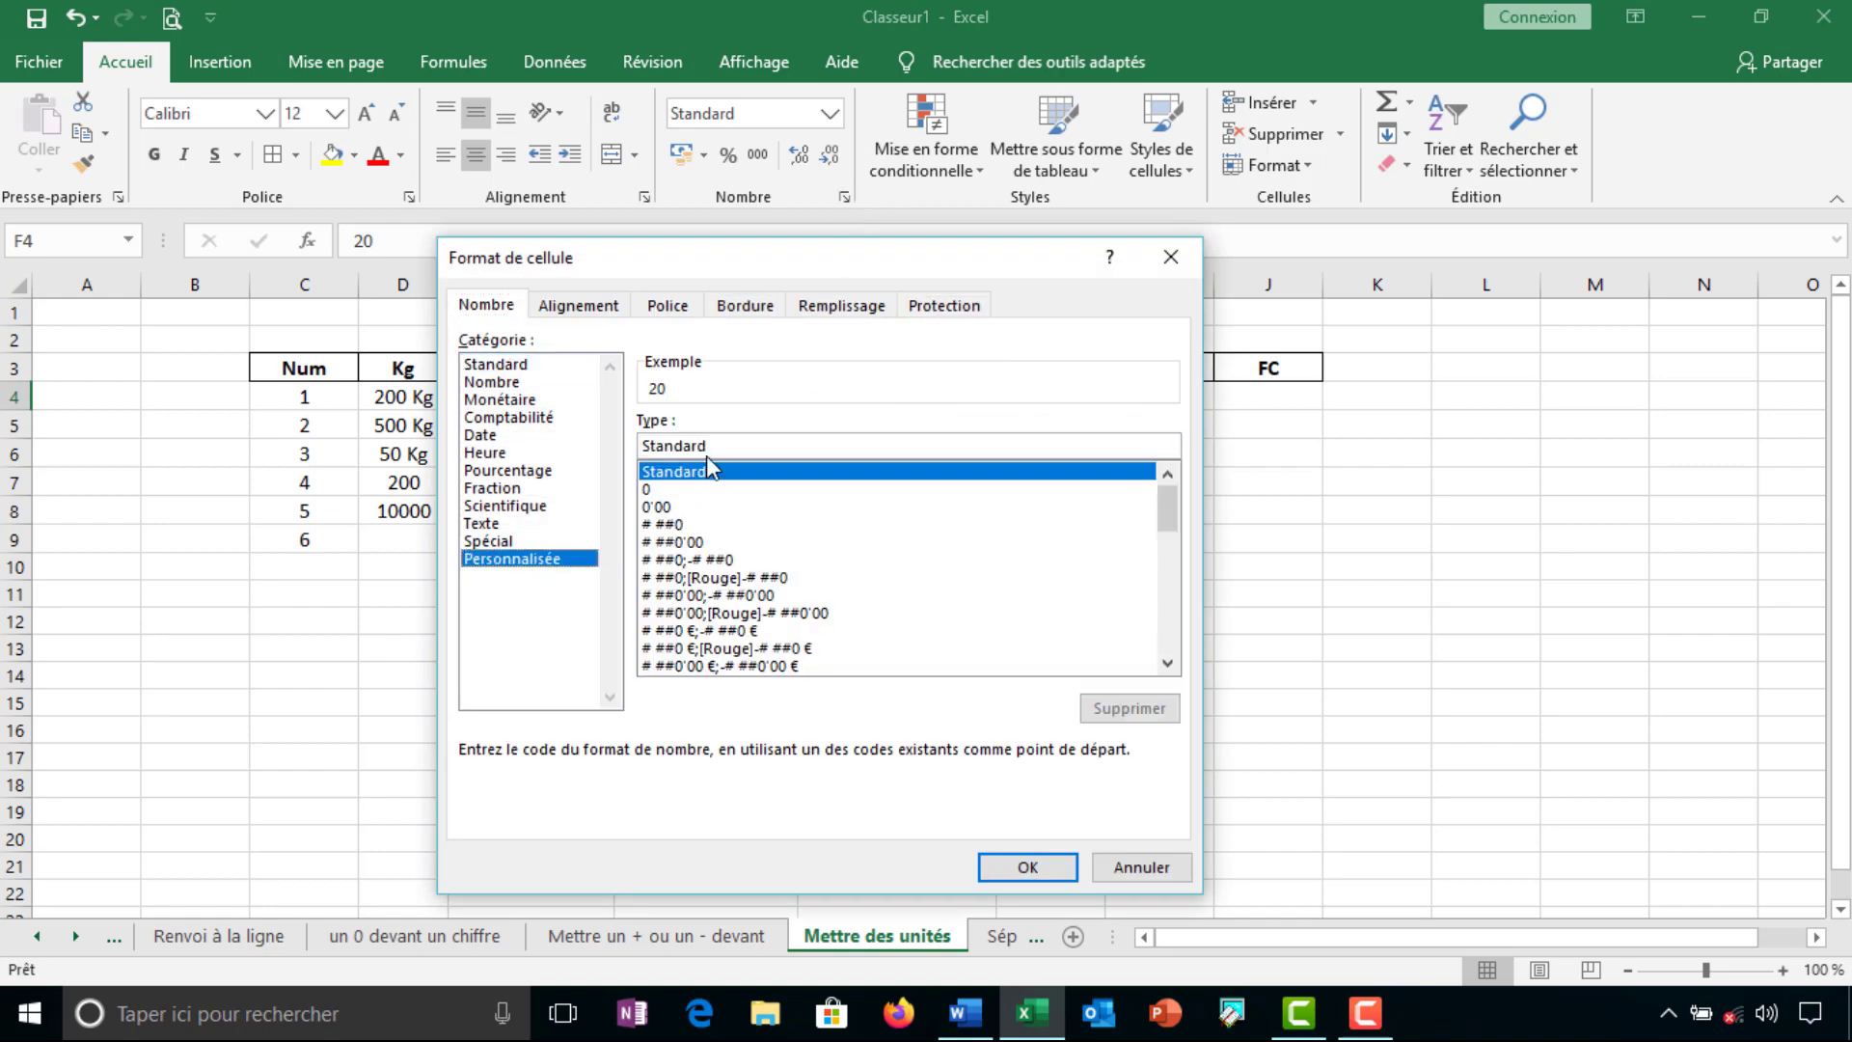
pyautogui.click(715, 447)
pyautogui.write('"Ltres')
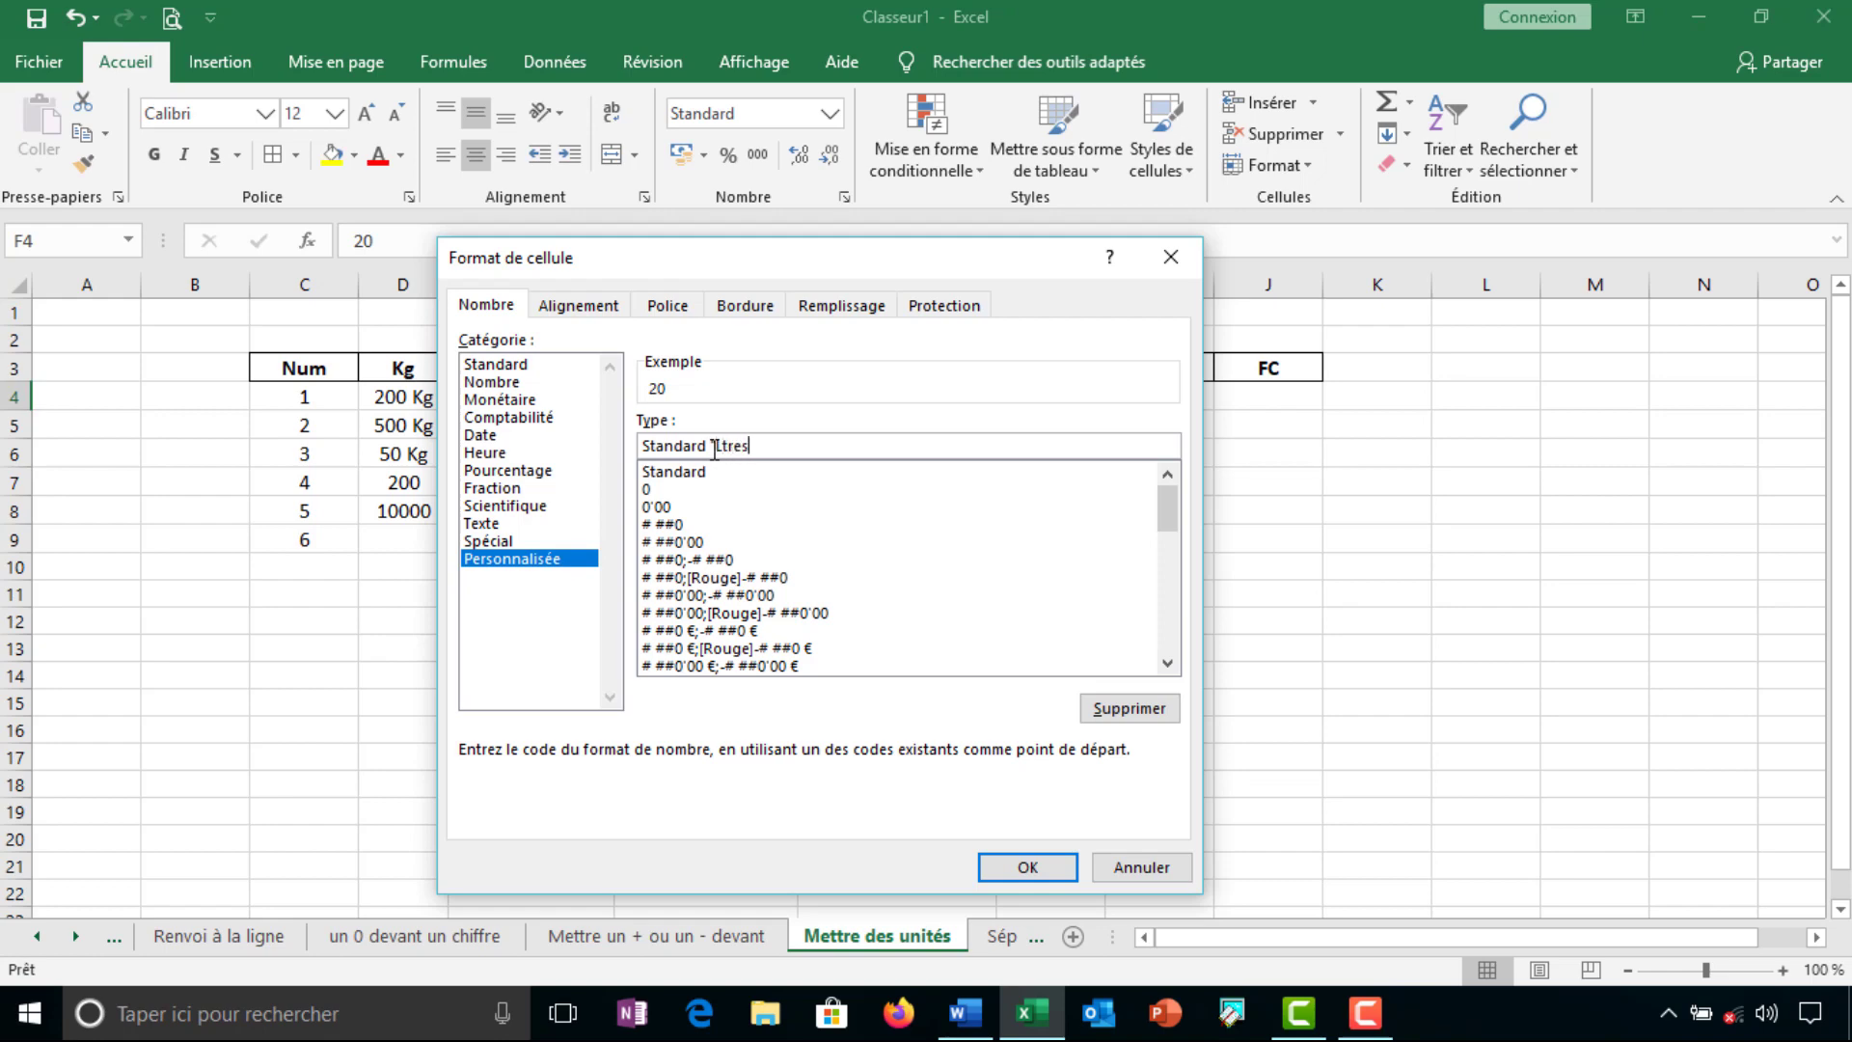
pyautogui.write('"')
pyautogui.click(724, 445)
pyautogui.write('i')
pyautogui.click(1022, 868)
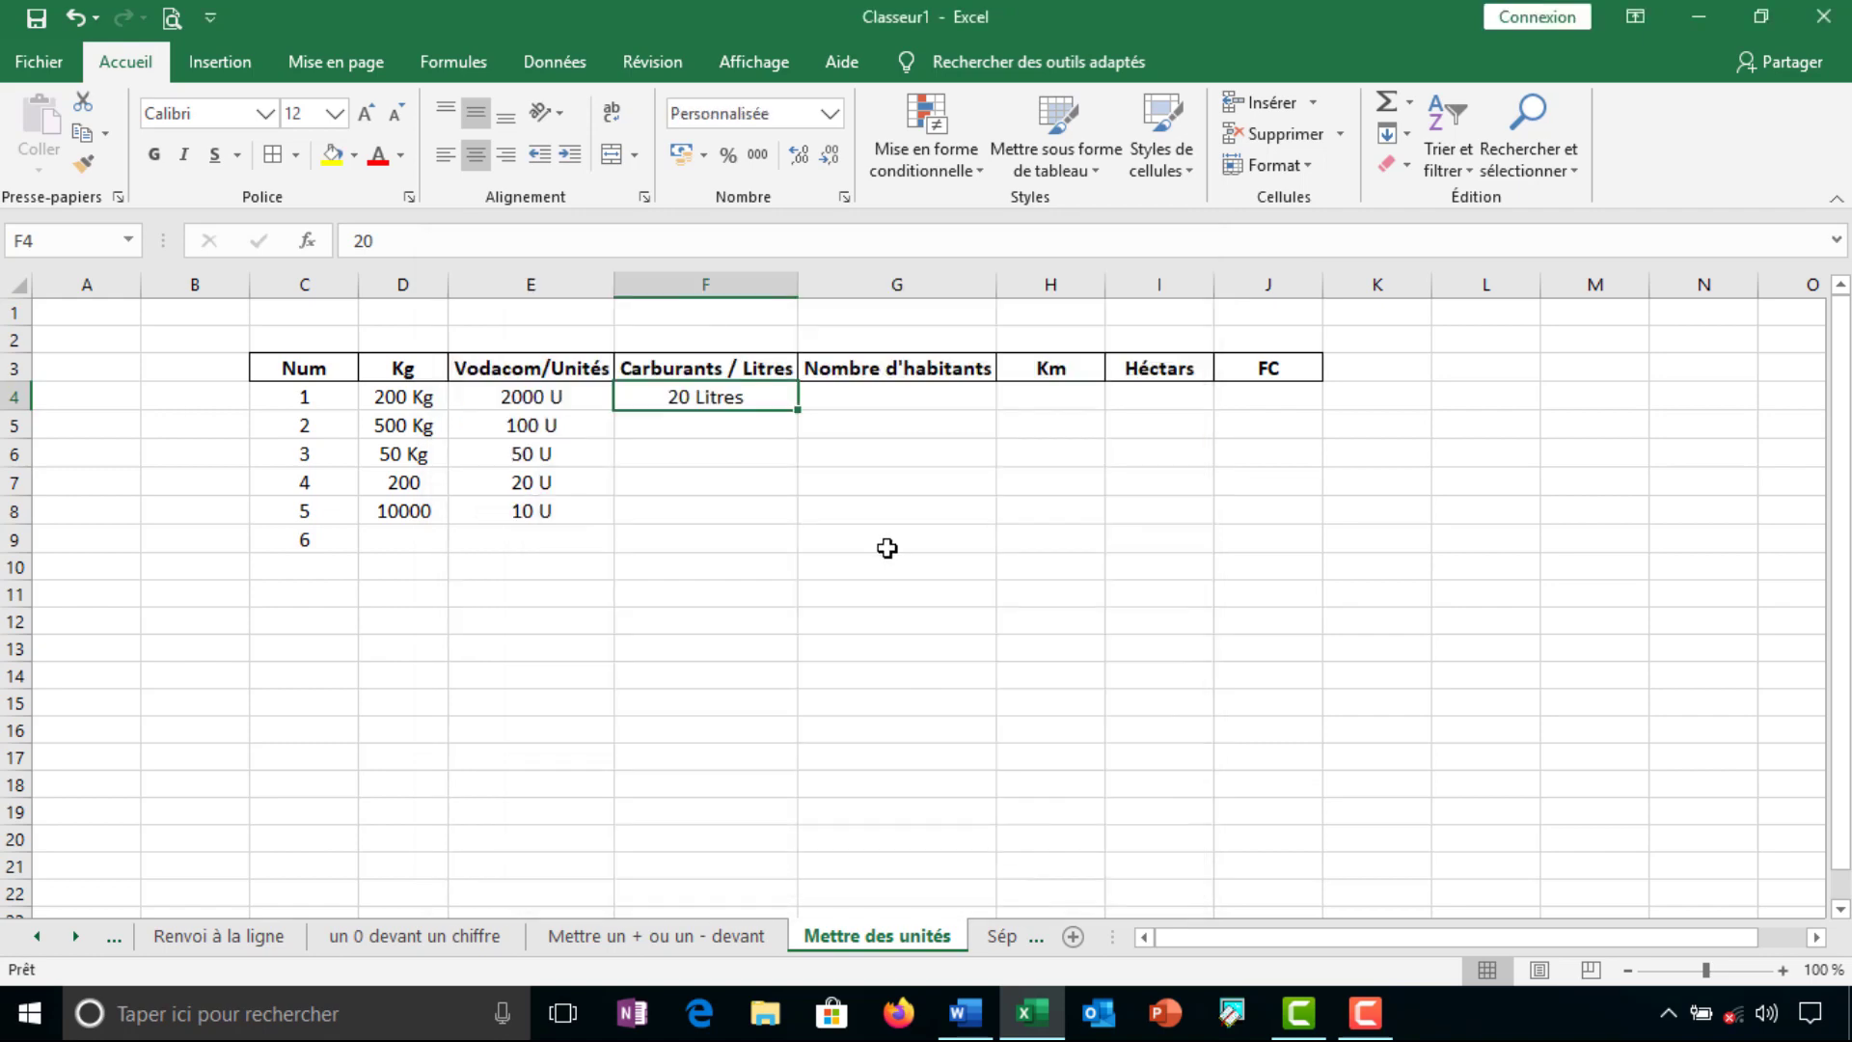
# Step across row 4 through the remaining unit columns from G4 to J4
pyautogui.click(877, 408)
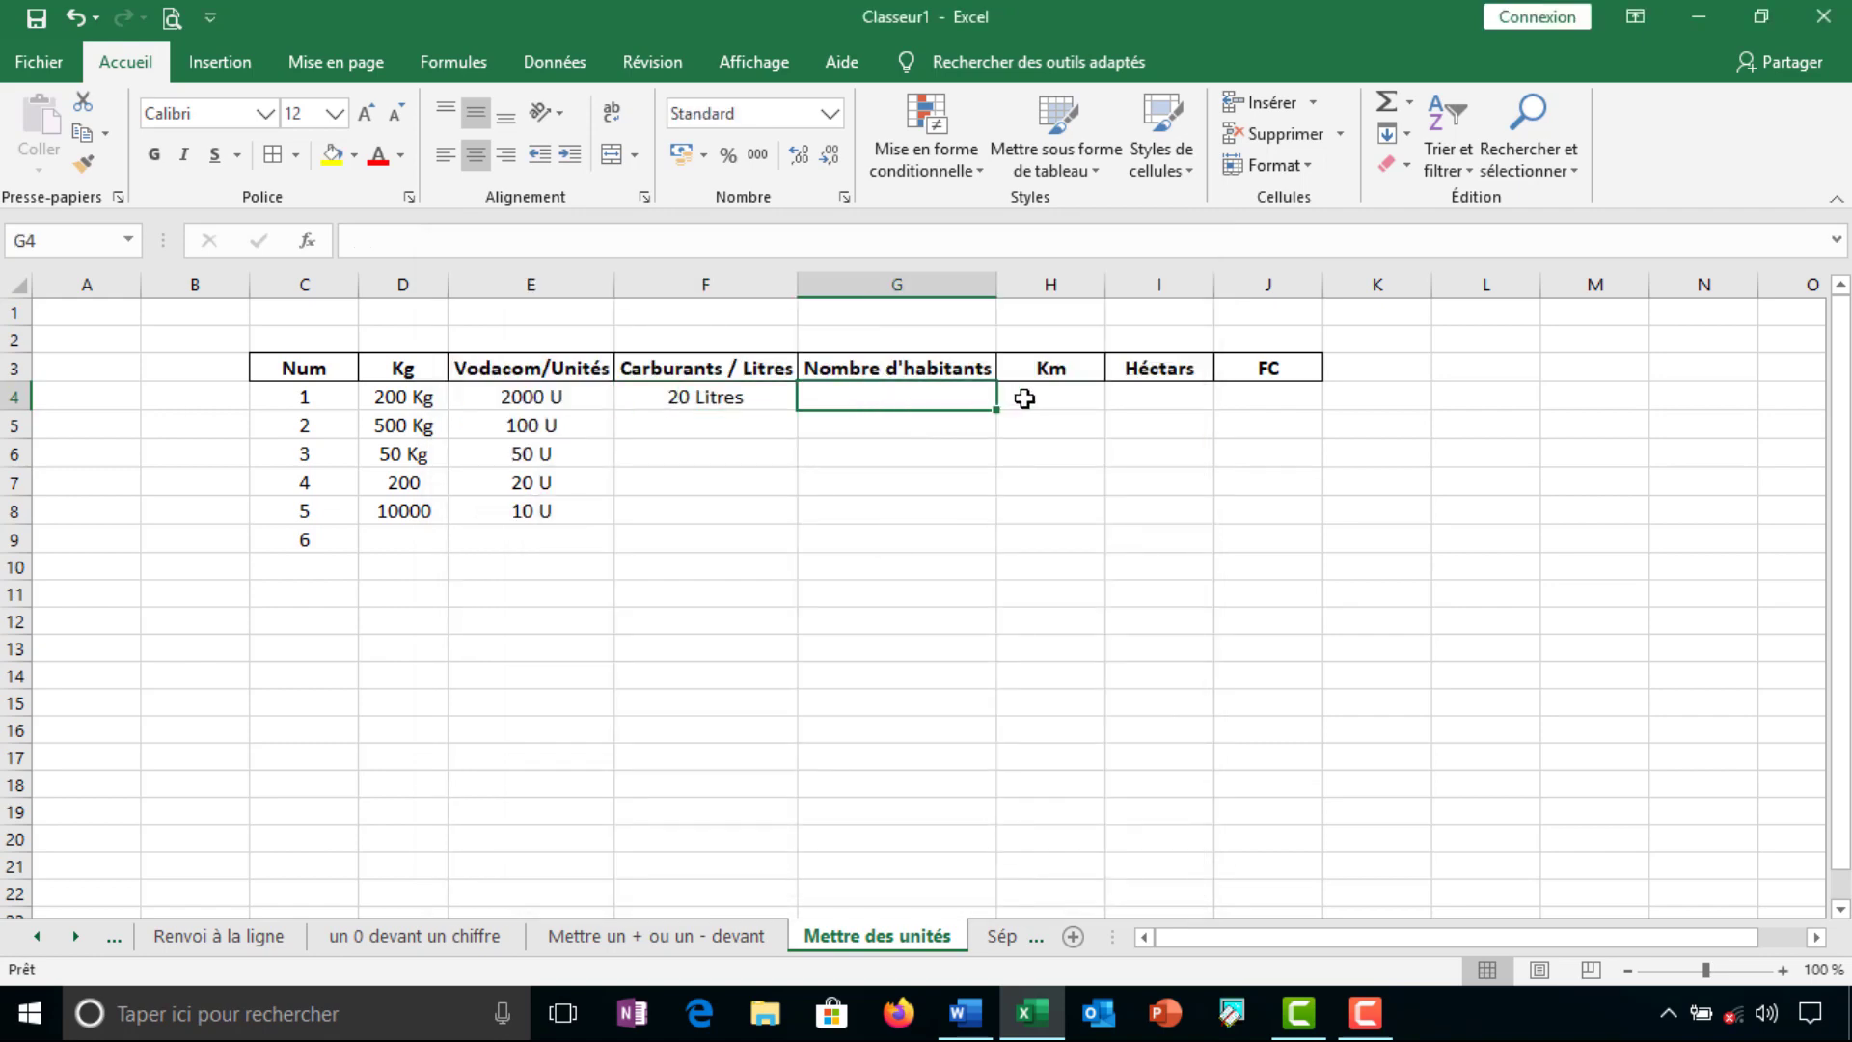
pyautogui.click(1017, 397)
pyautogui.click(933, 386)
pyautogui.click(1056, 393)
pyautogui.click(1146, 393)
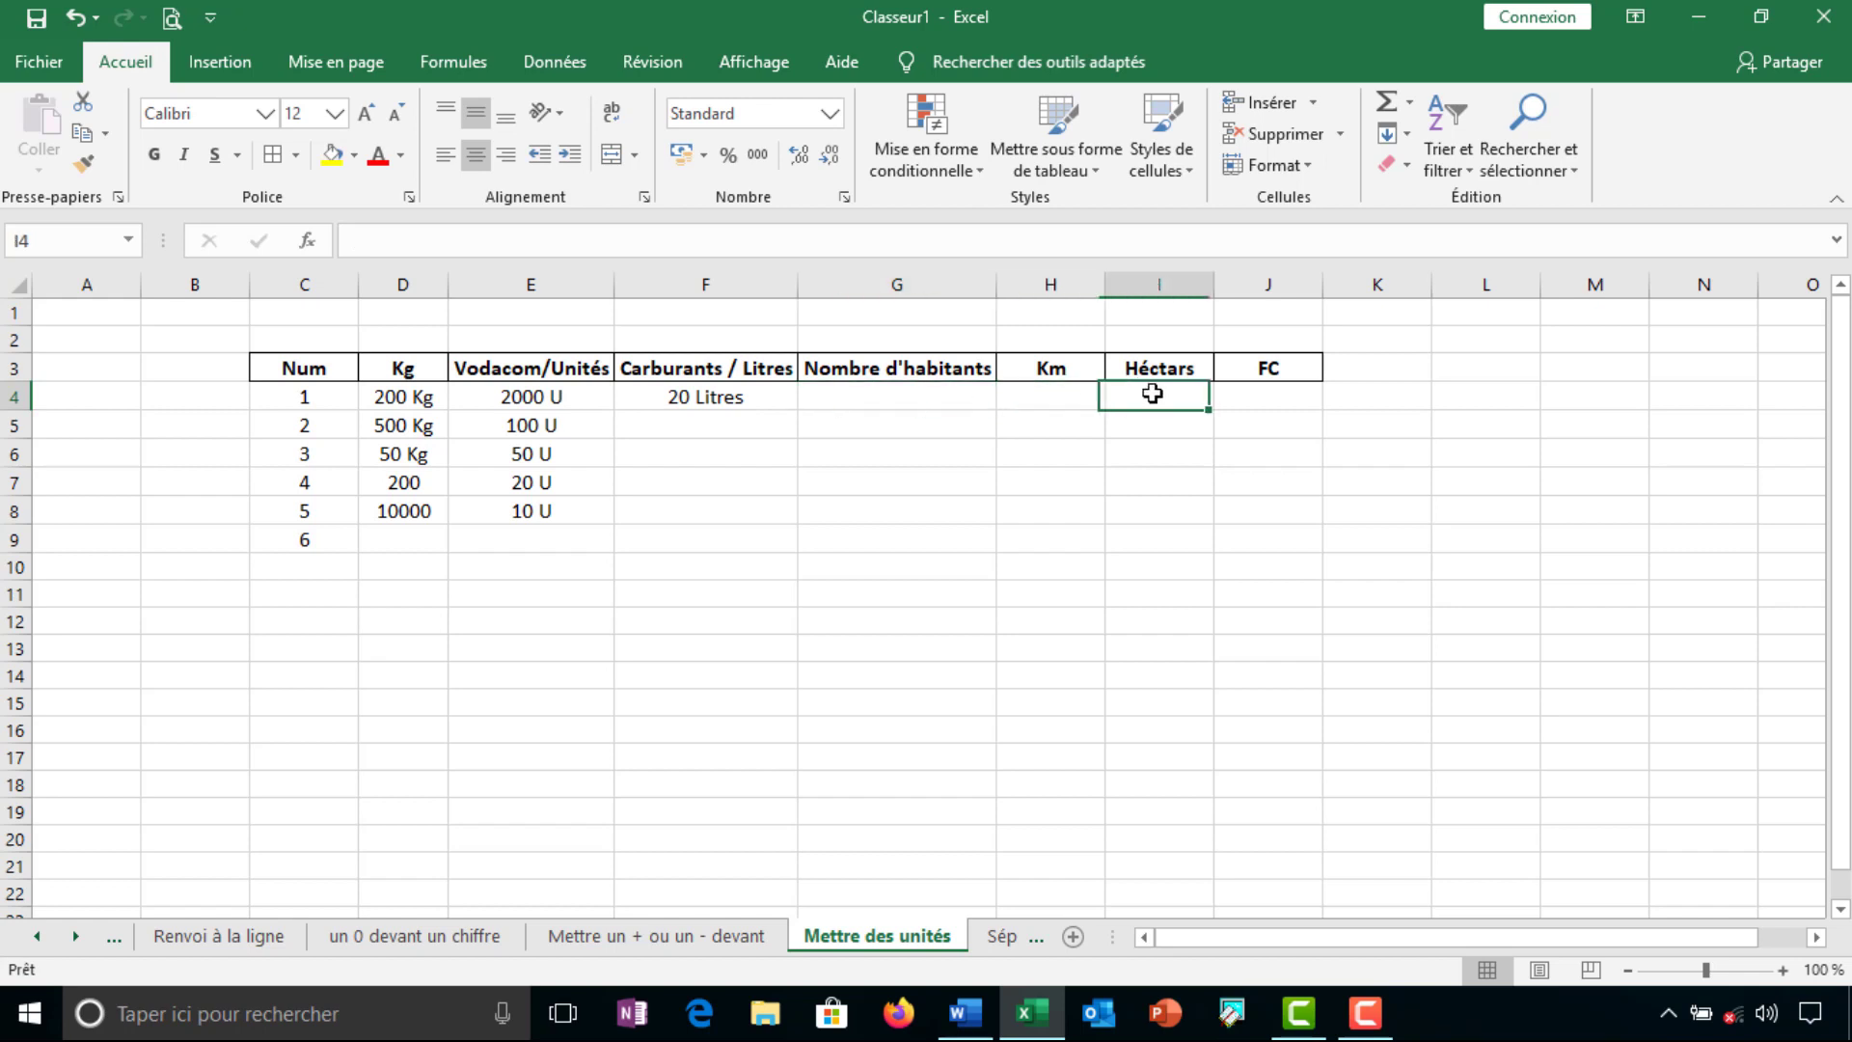
pyautogui.click(1250, 402)
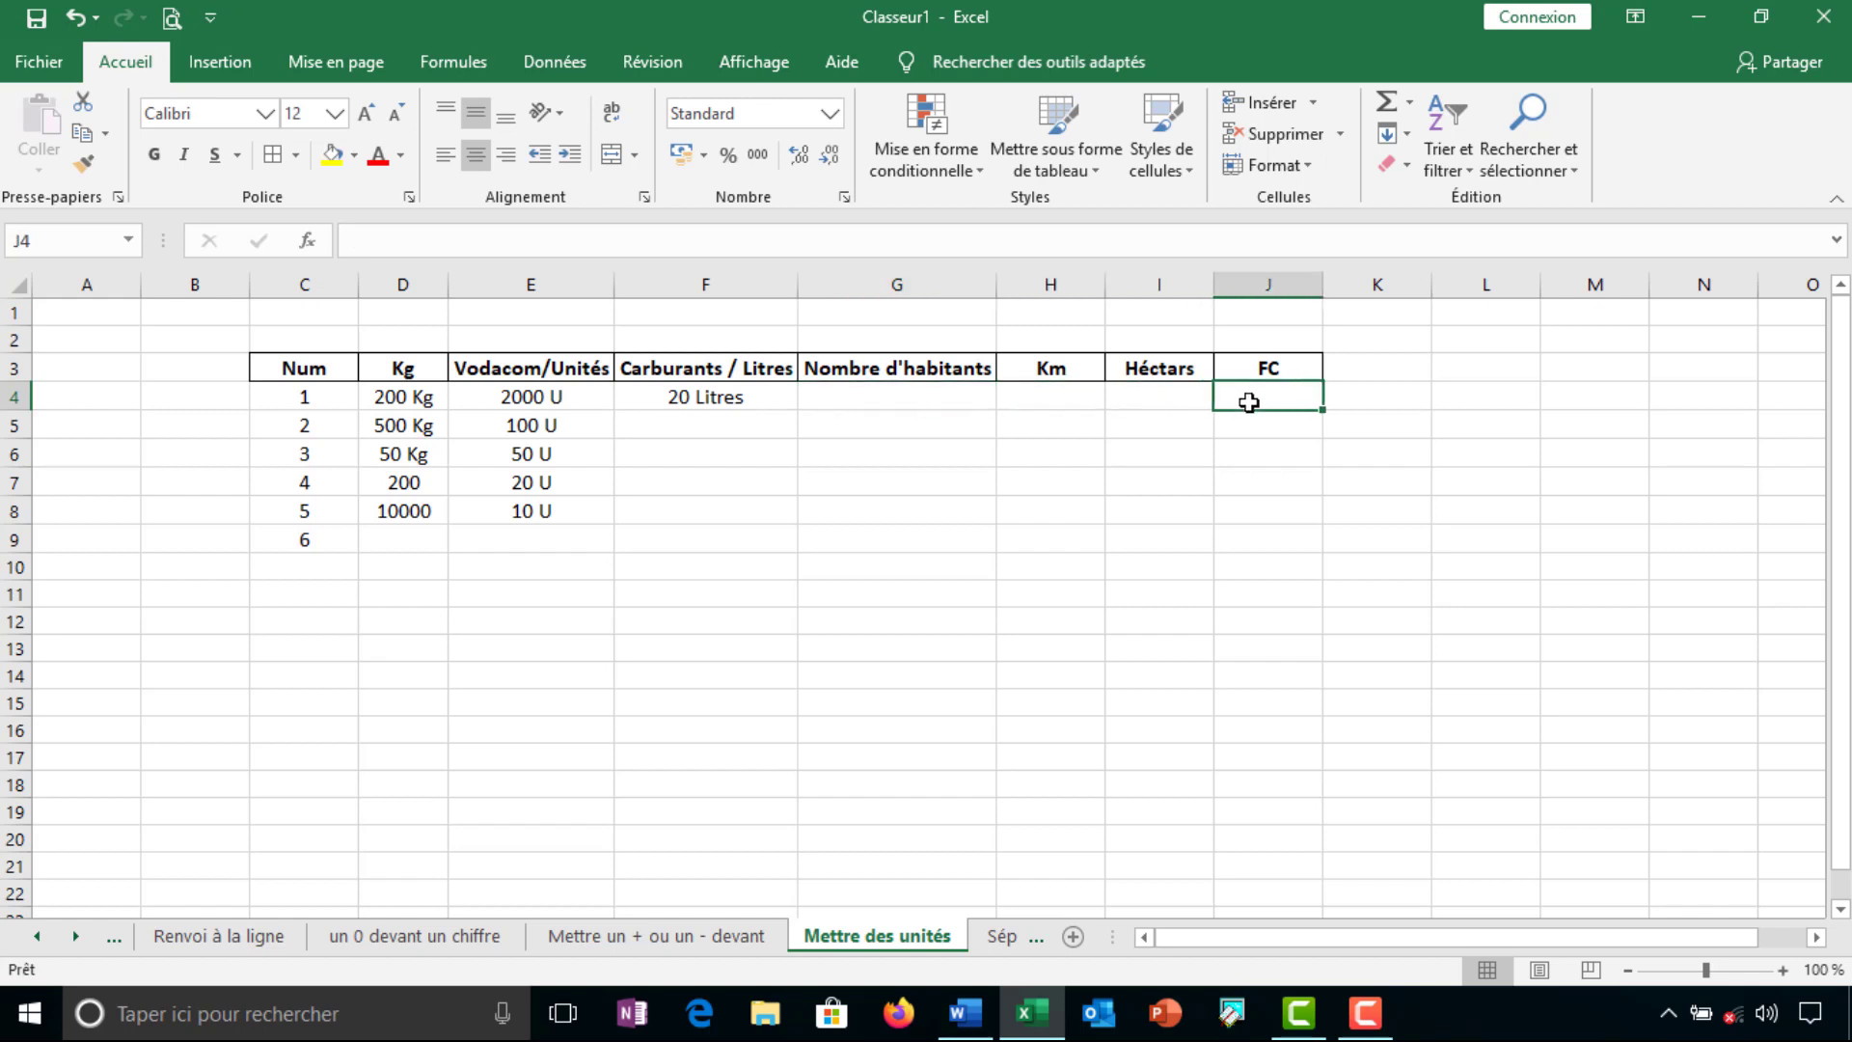
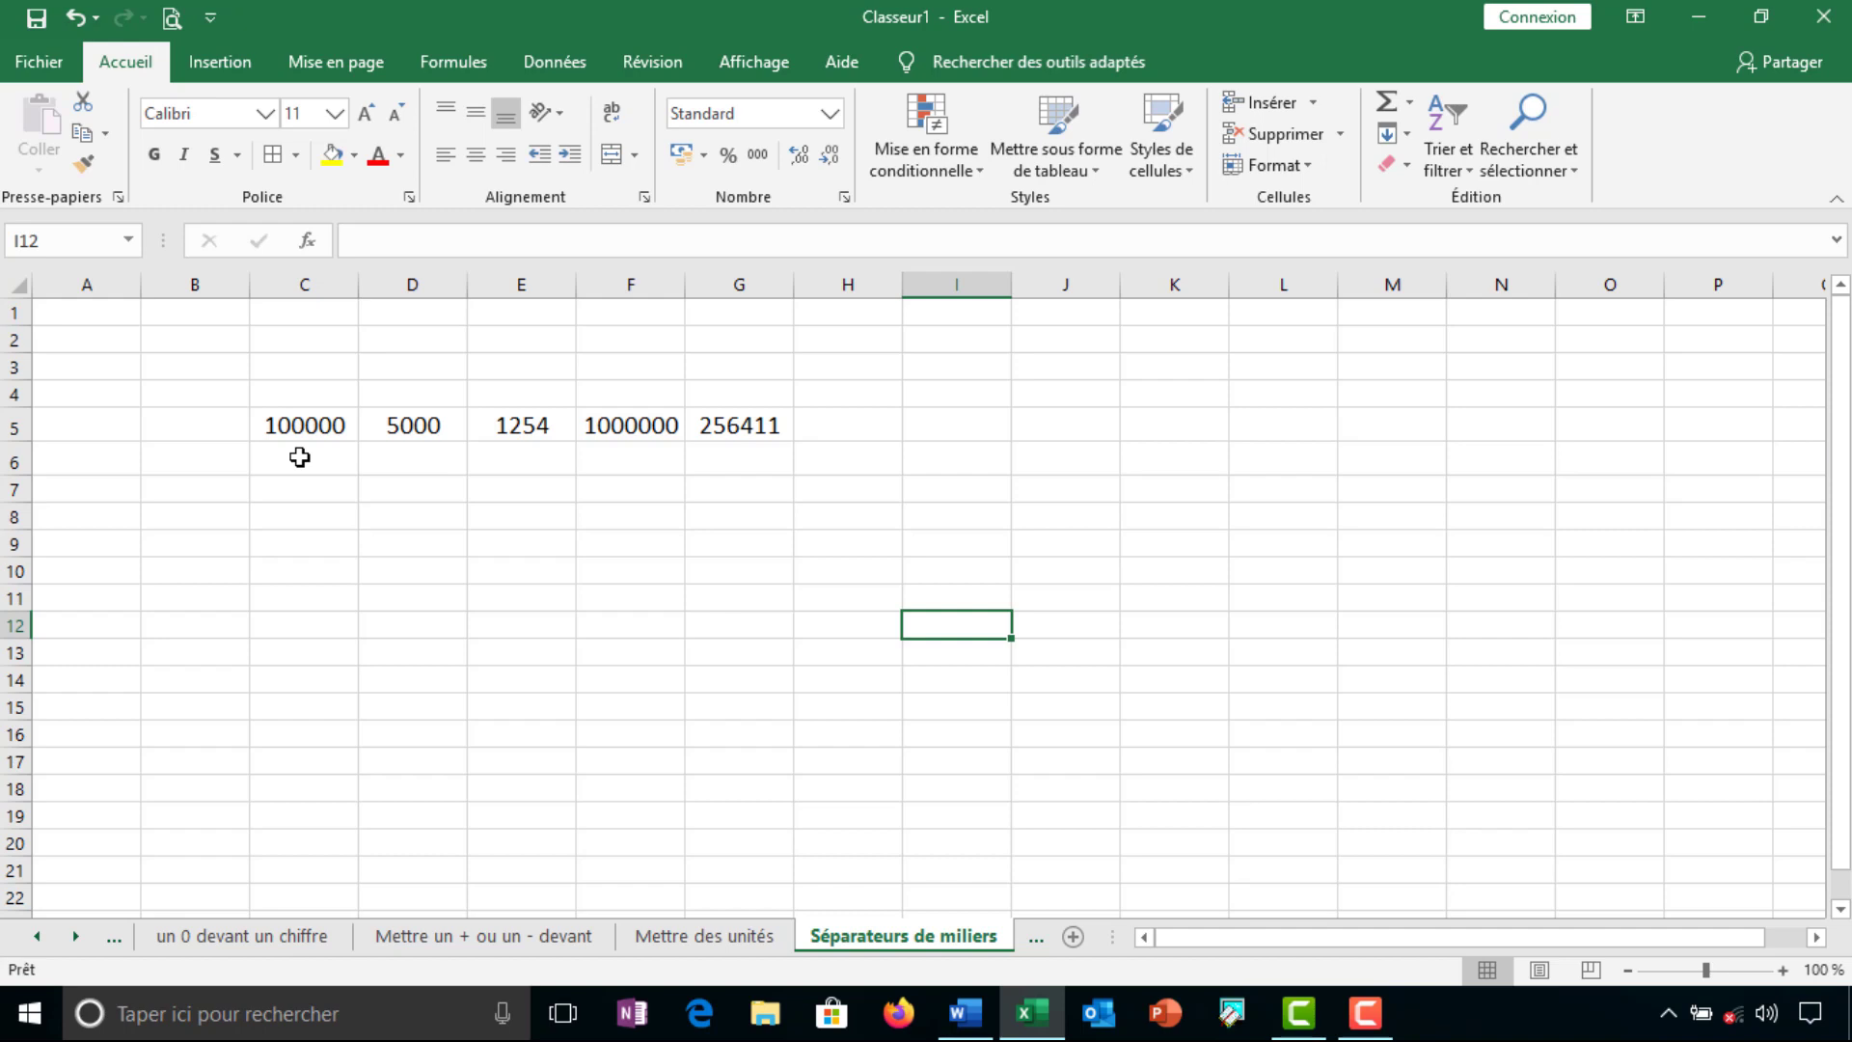
# Try entering 10000, then 100000, in C6, then clear the cell again
pyautogui.click(300, 457)
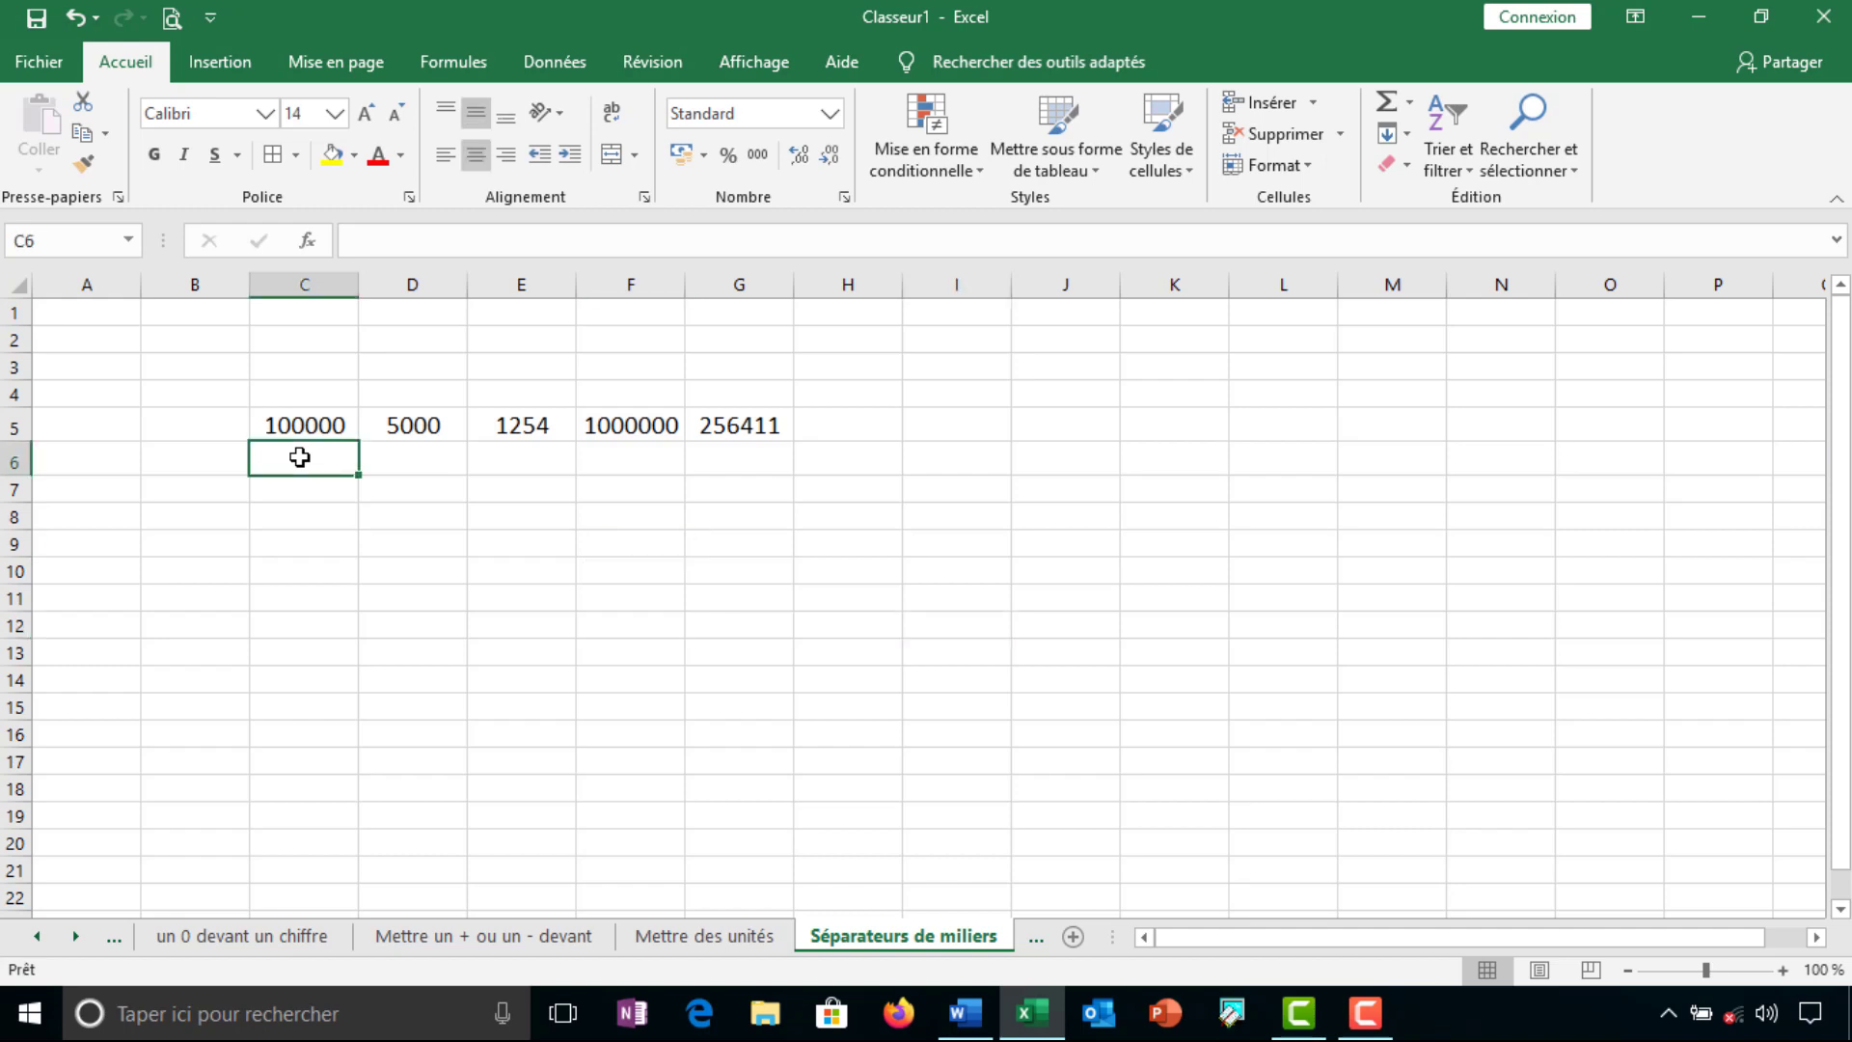
pyautogui.write('10')
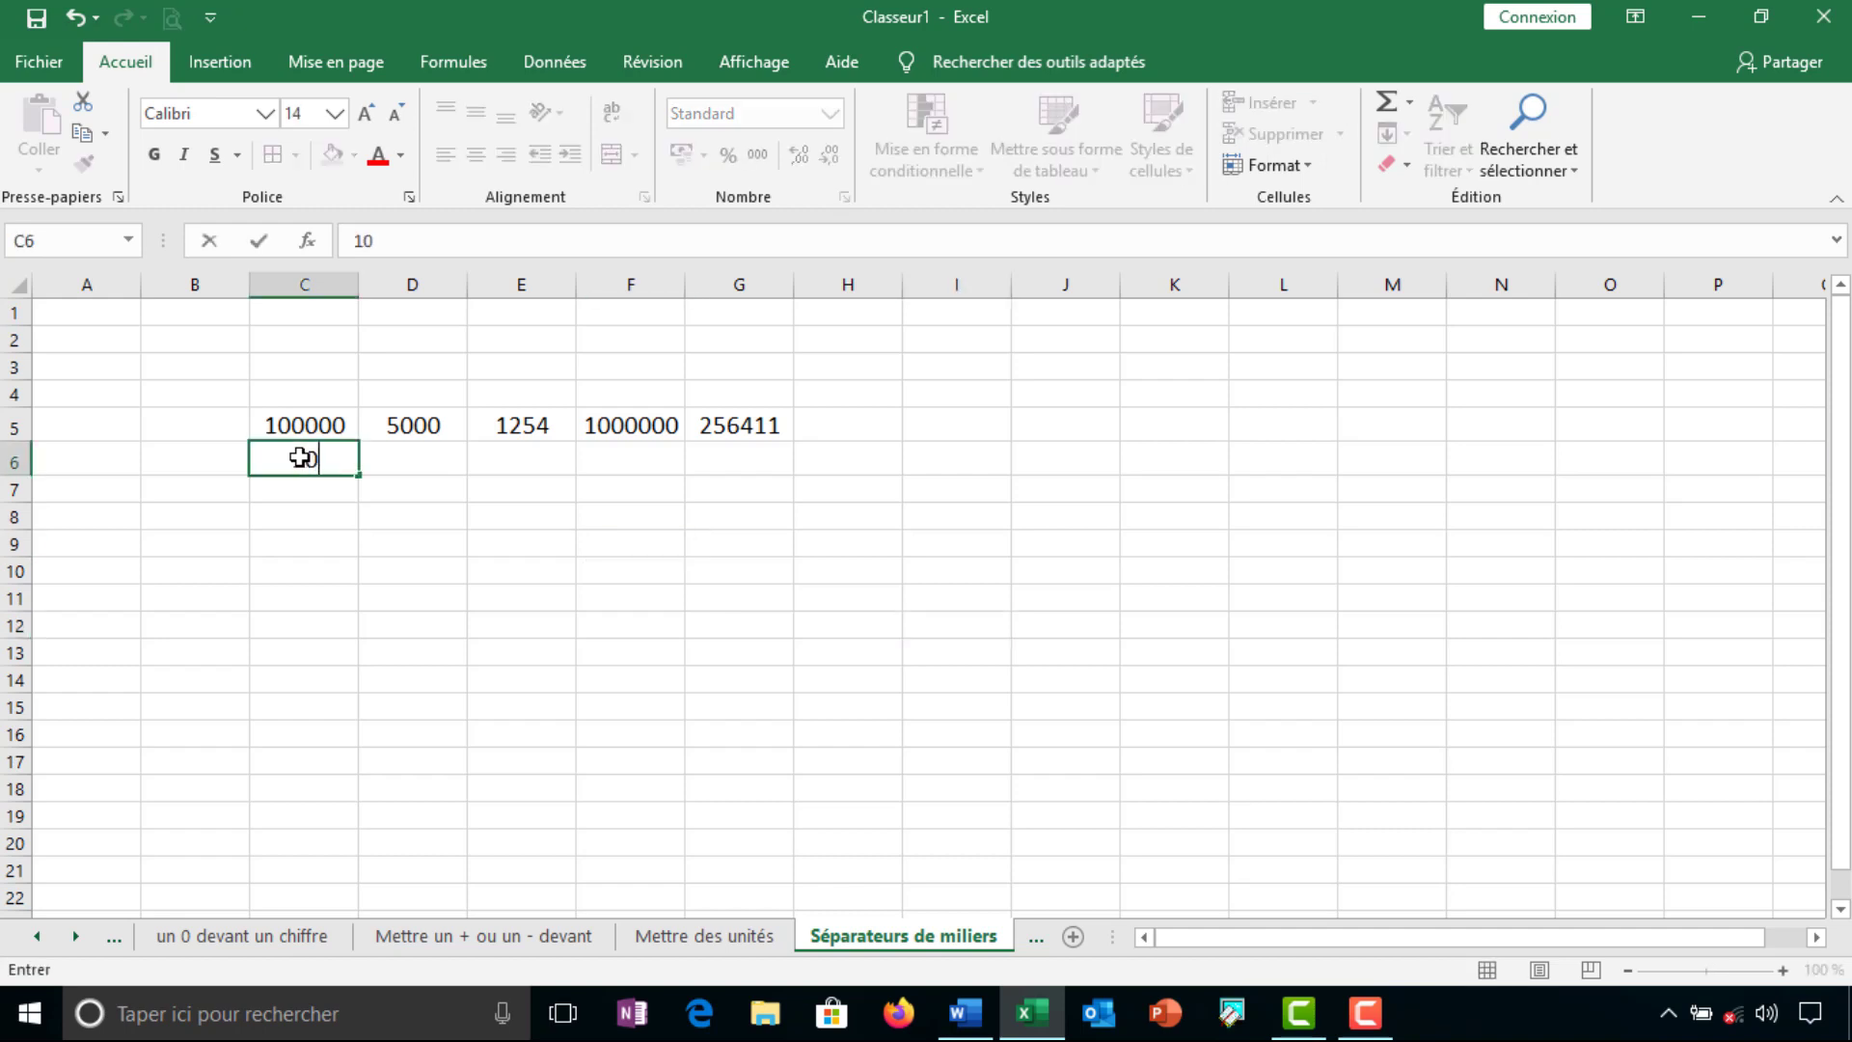
pyautogui.write('0')
pyautogui.write('00')
pyautogui.press('Return')
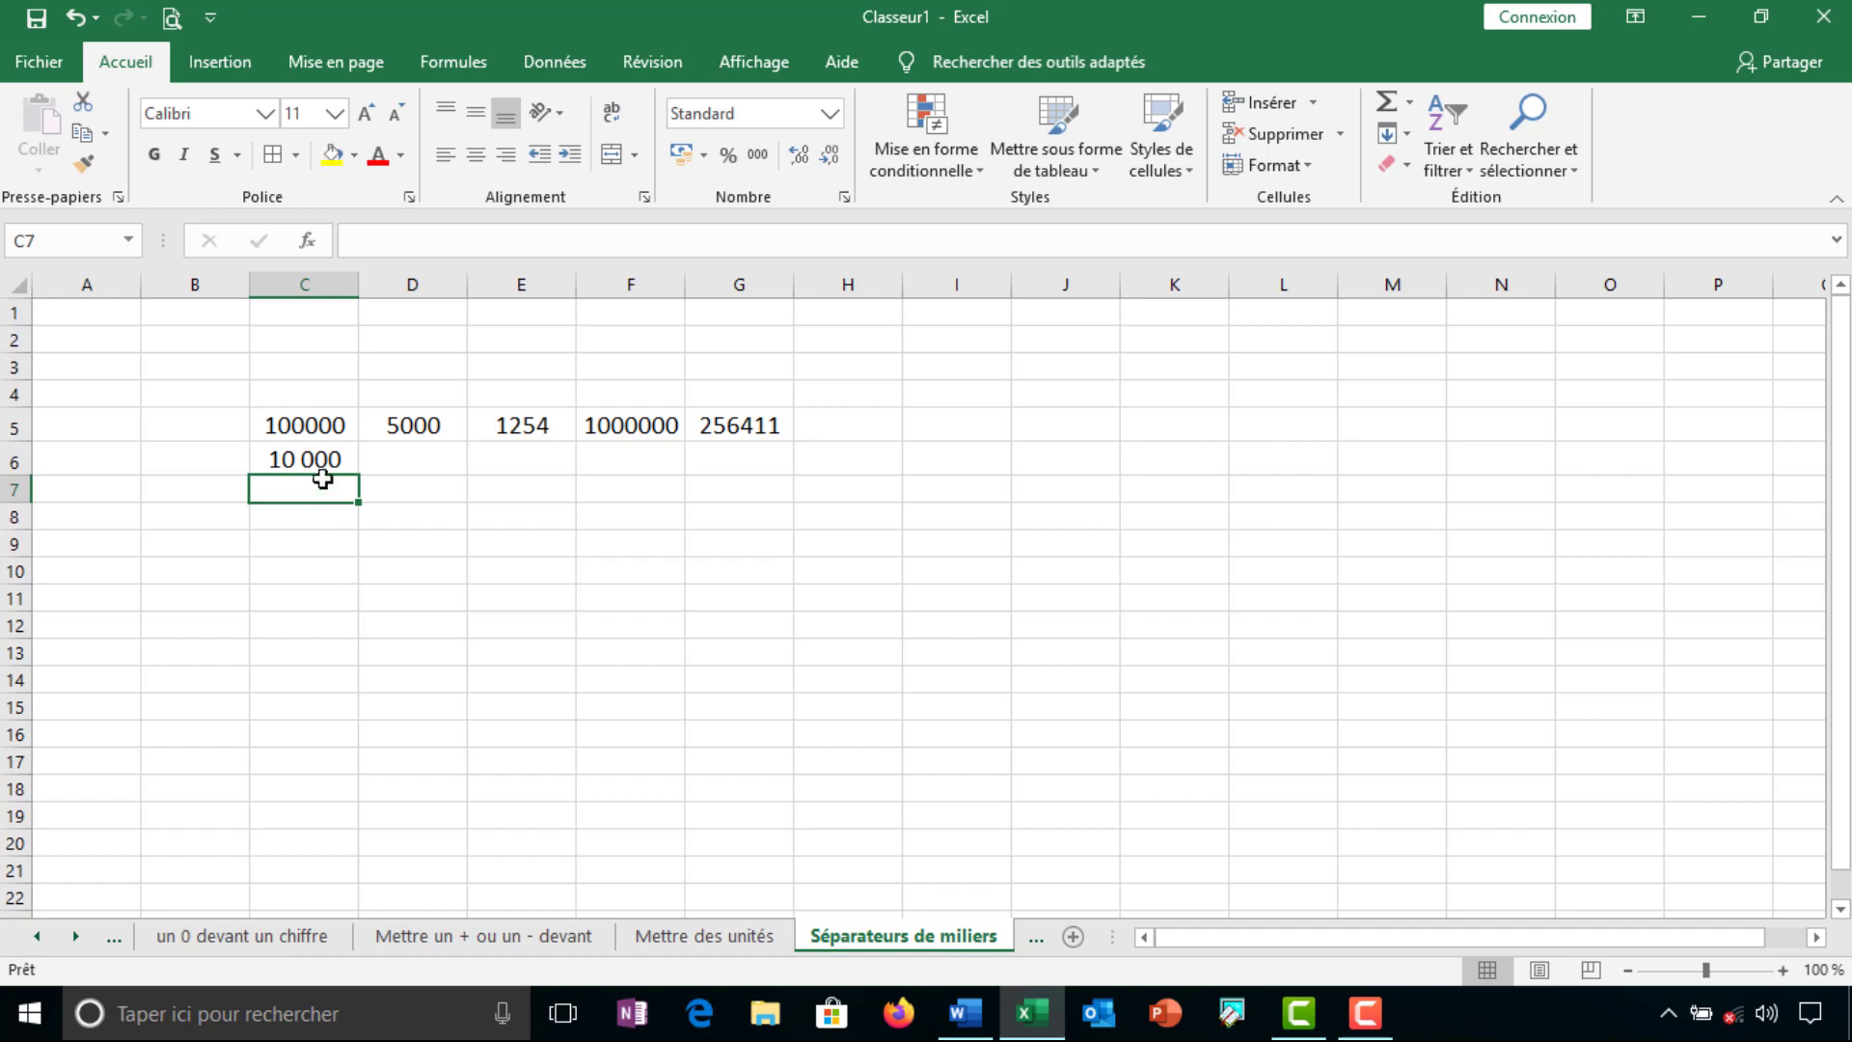
pyautogui.click(307, 461)
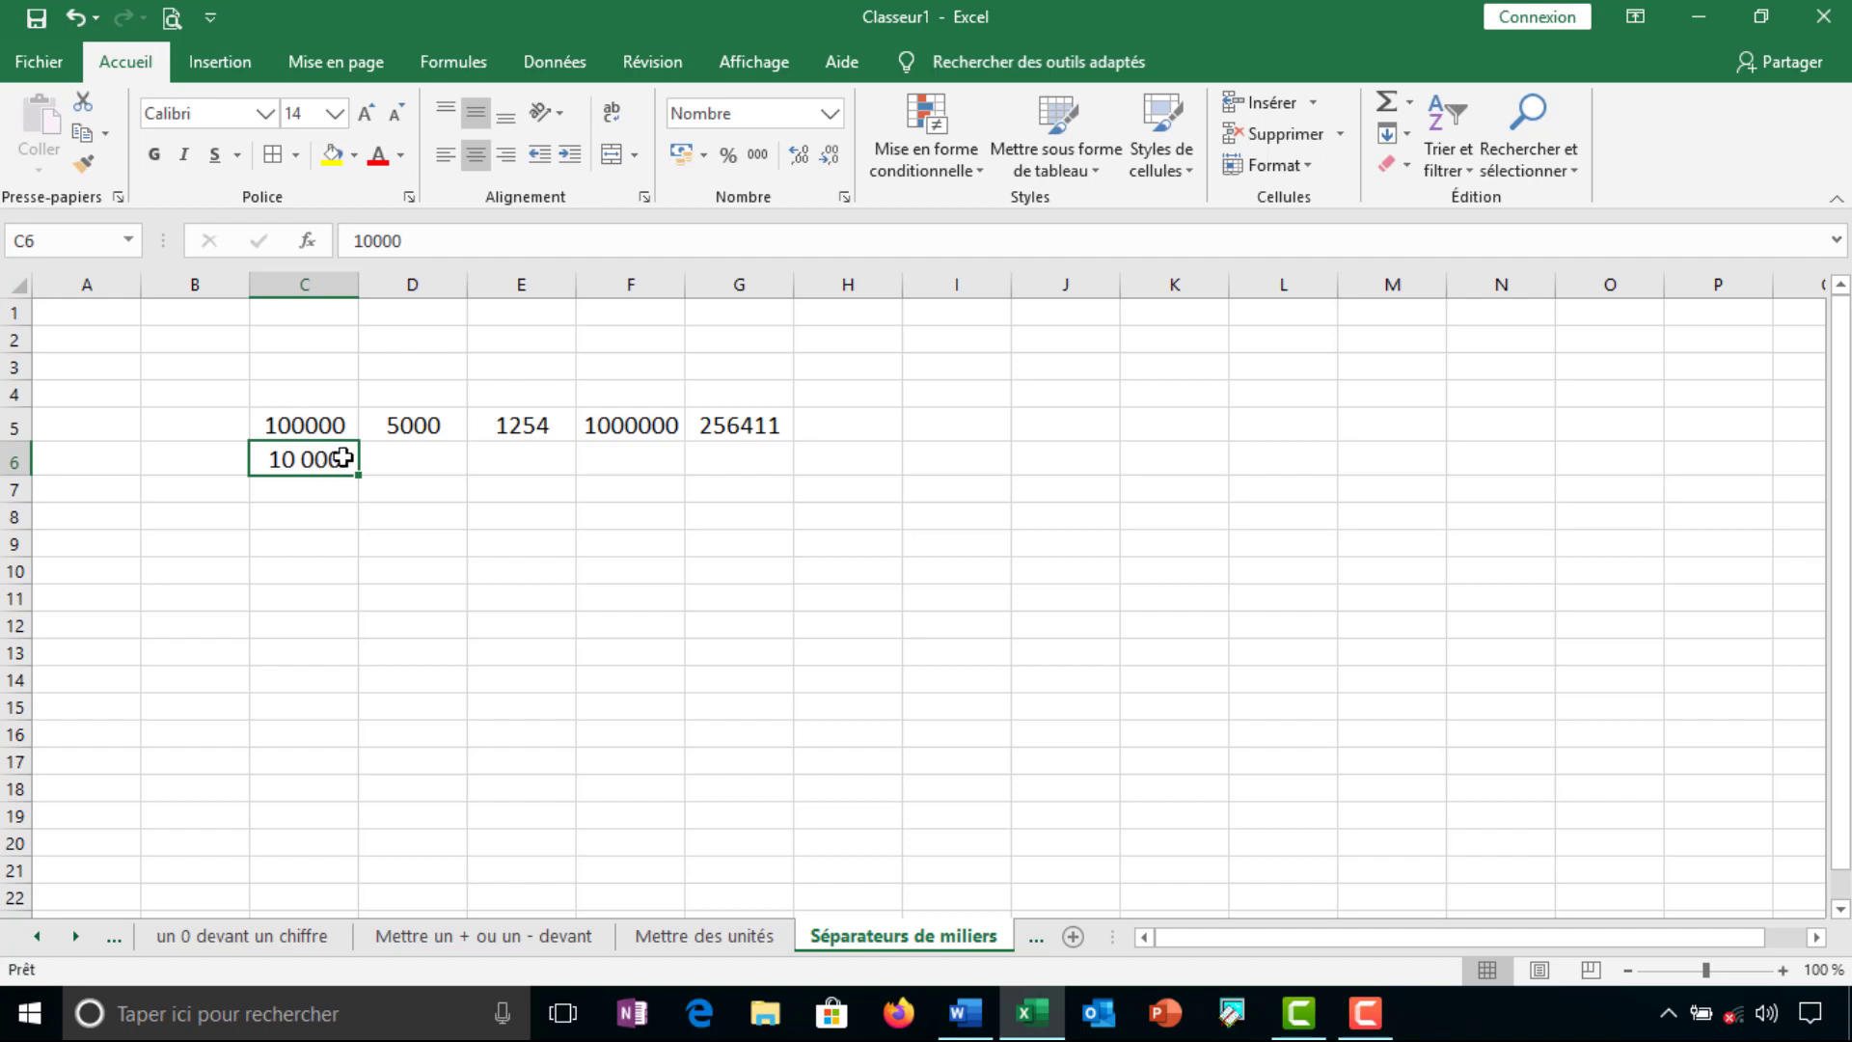
pyautogui.doubleClick(342, 457)
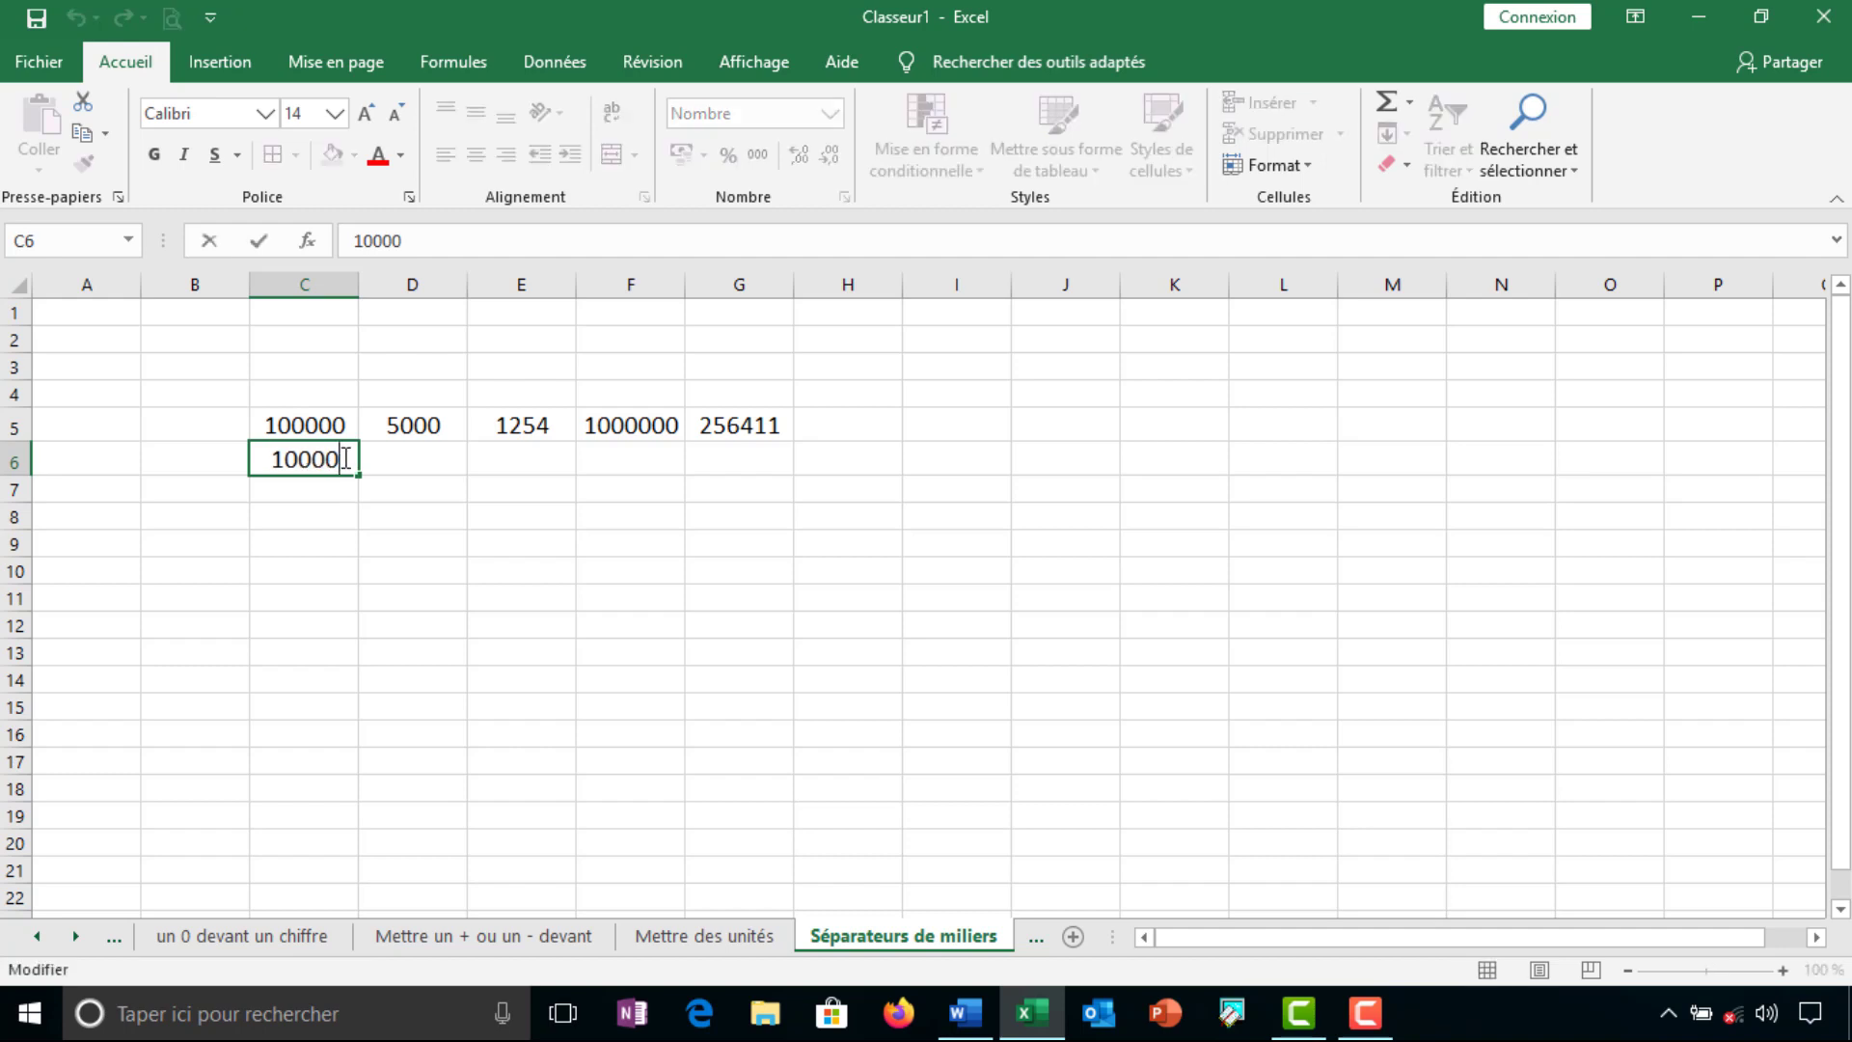
pyautogui.press('BackSpace')
pyautogui.press('BackSpace')
pyautogui.press('BackSpace')
pyautogui.press('BackSpace')
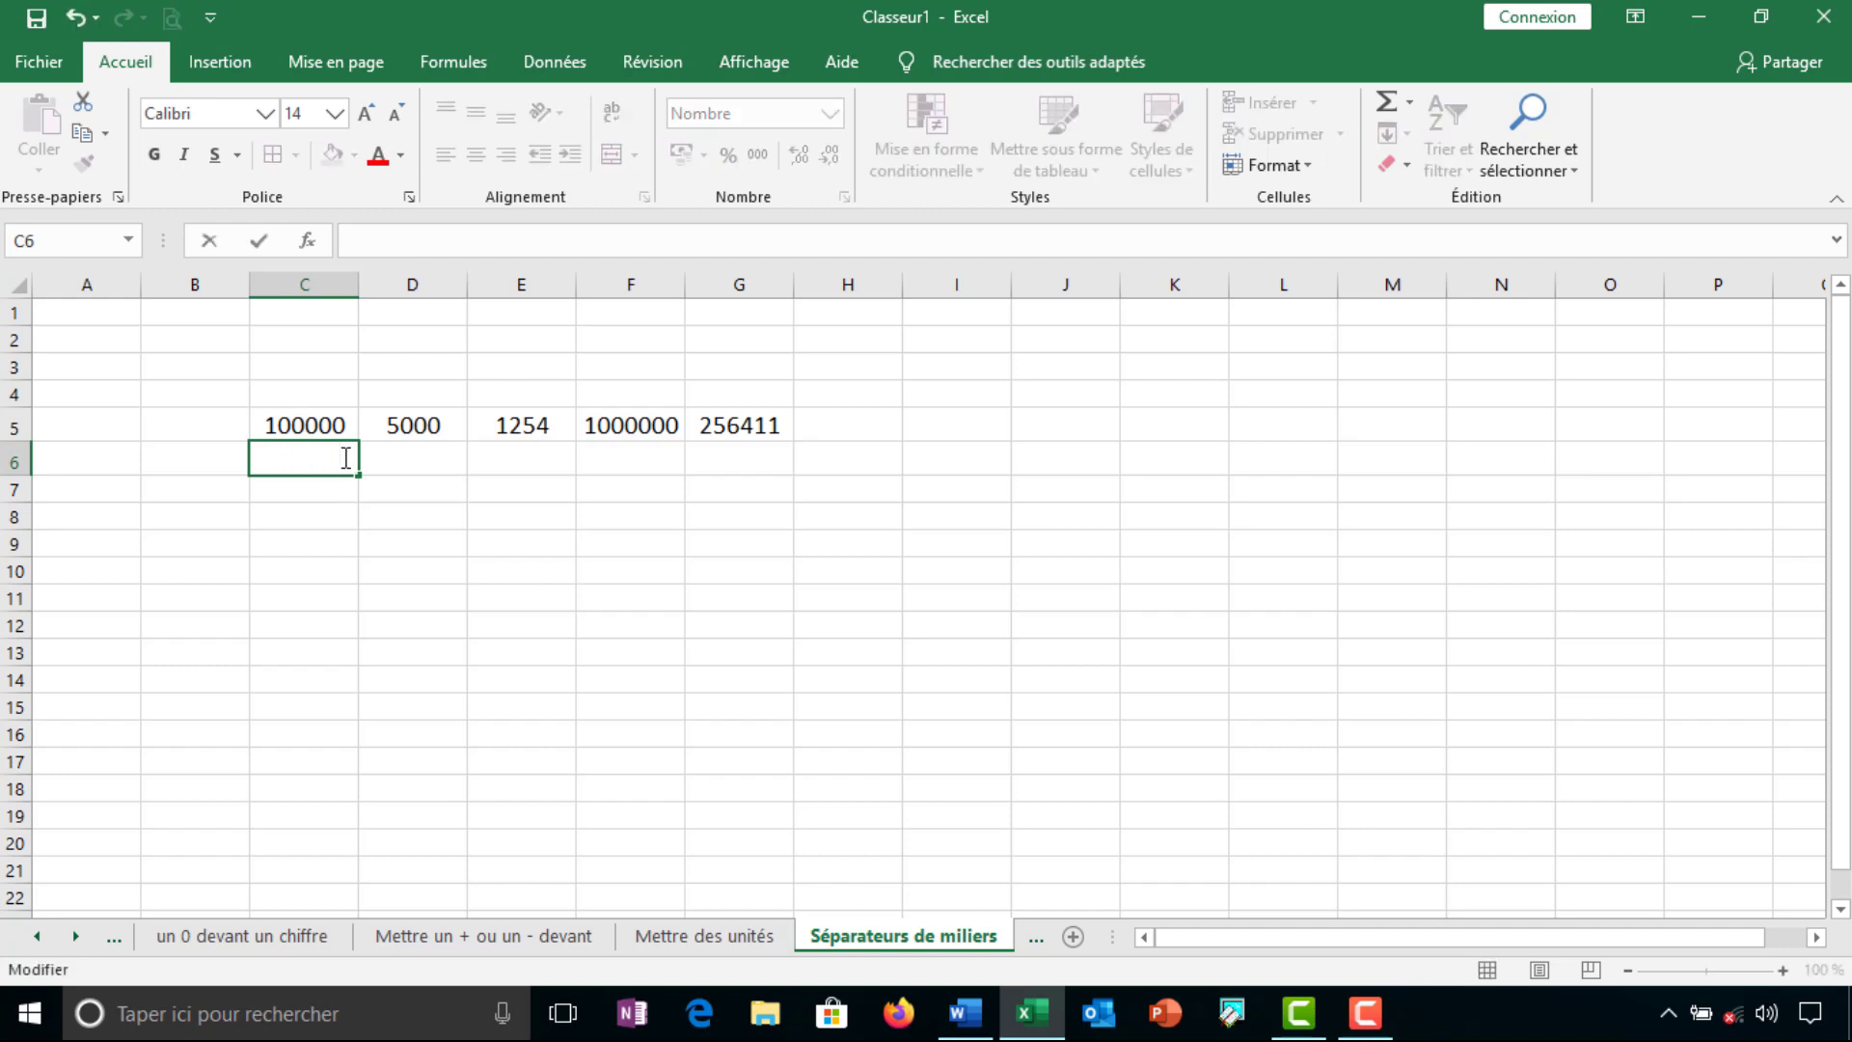
pyautogui.write('100000')
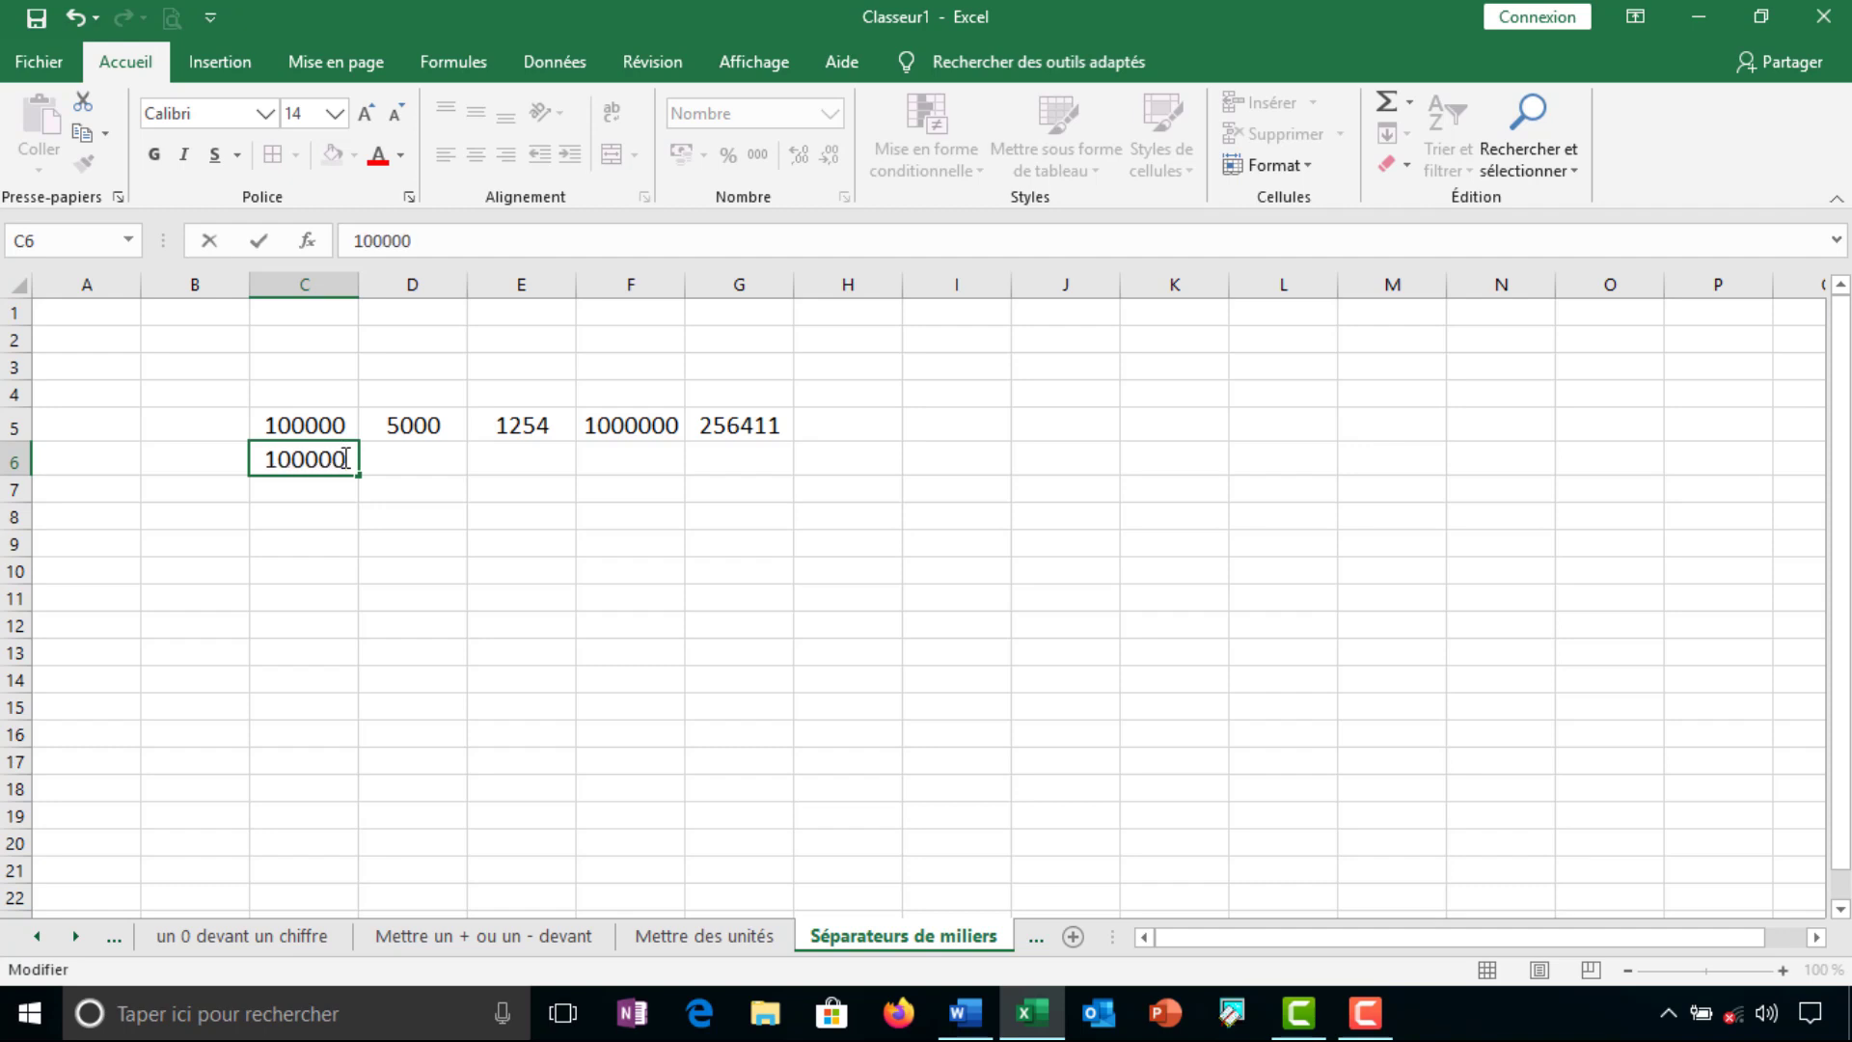
pyautogui.press('BackSpace')
pyautogui.click(297, 491)
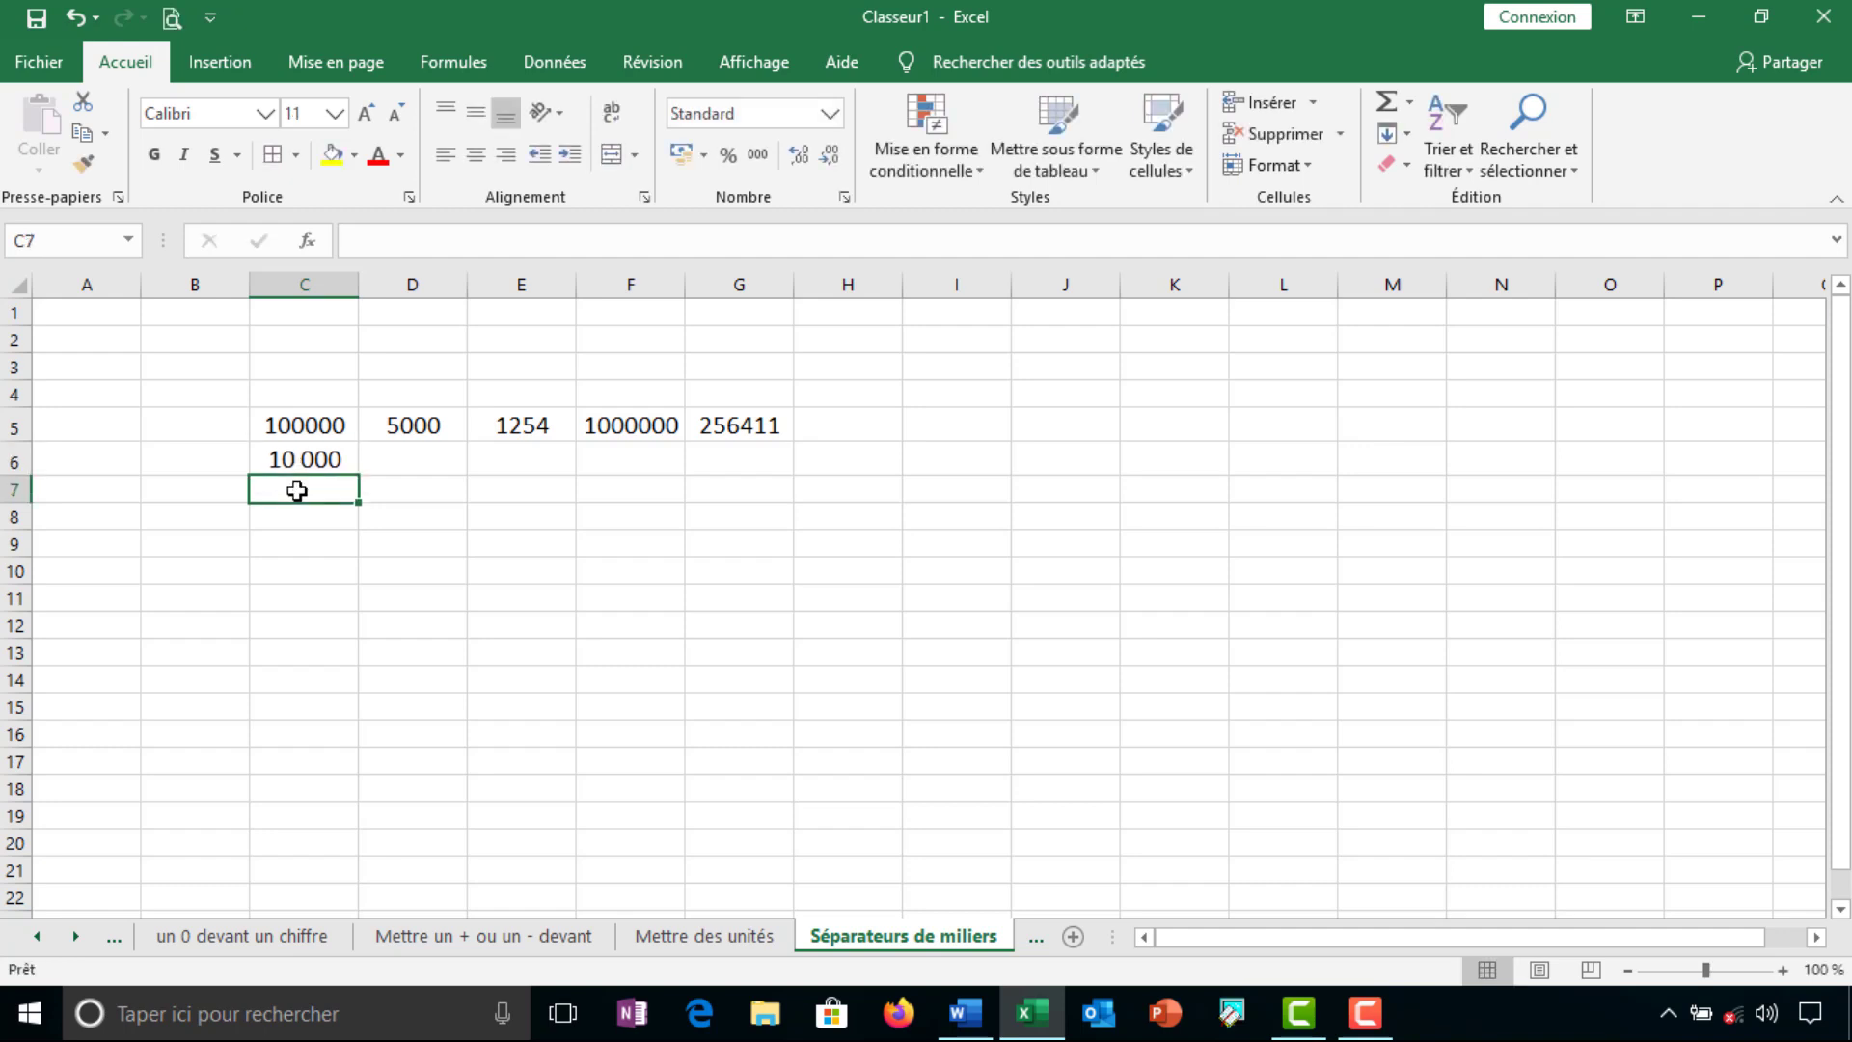
pyautogui.click(323, 462)
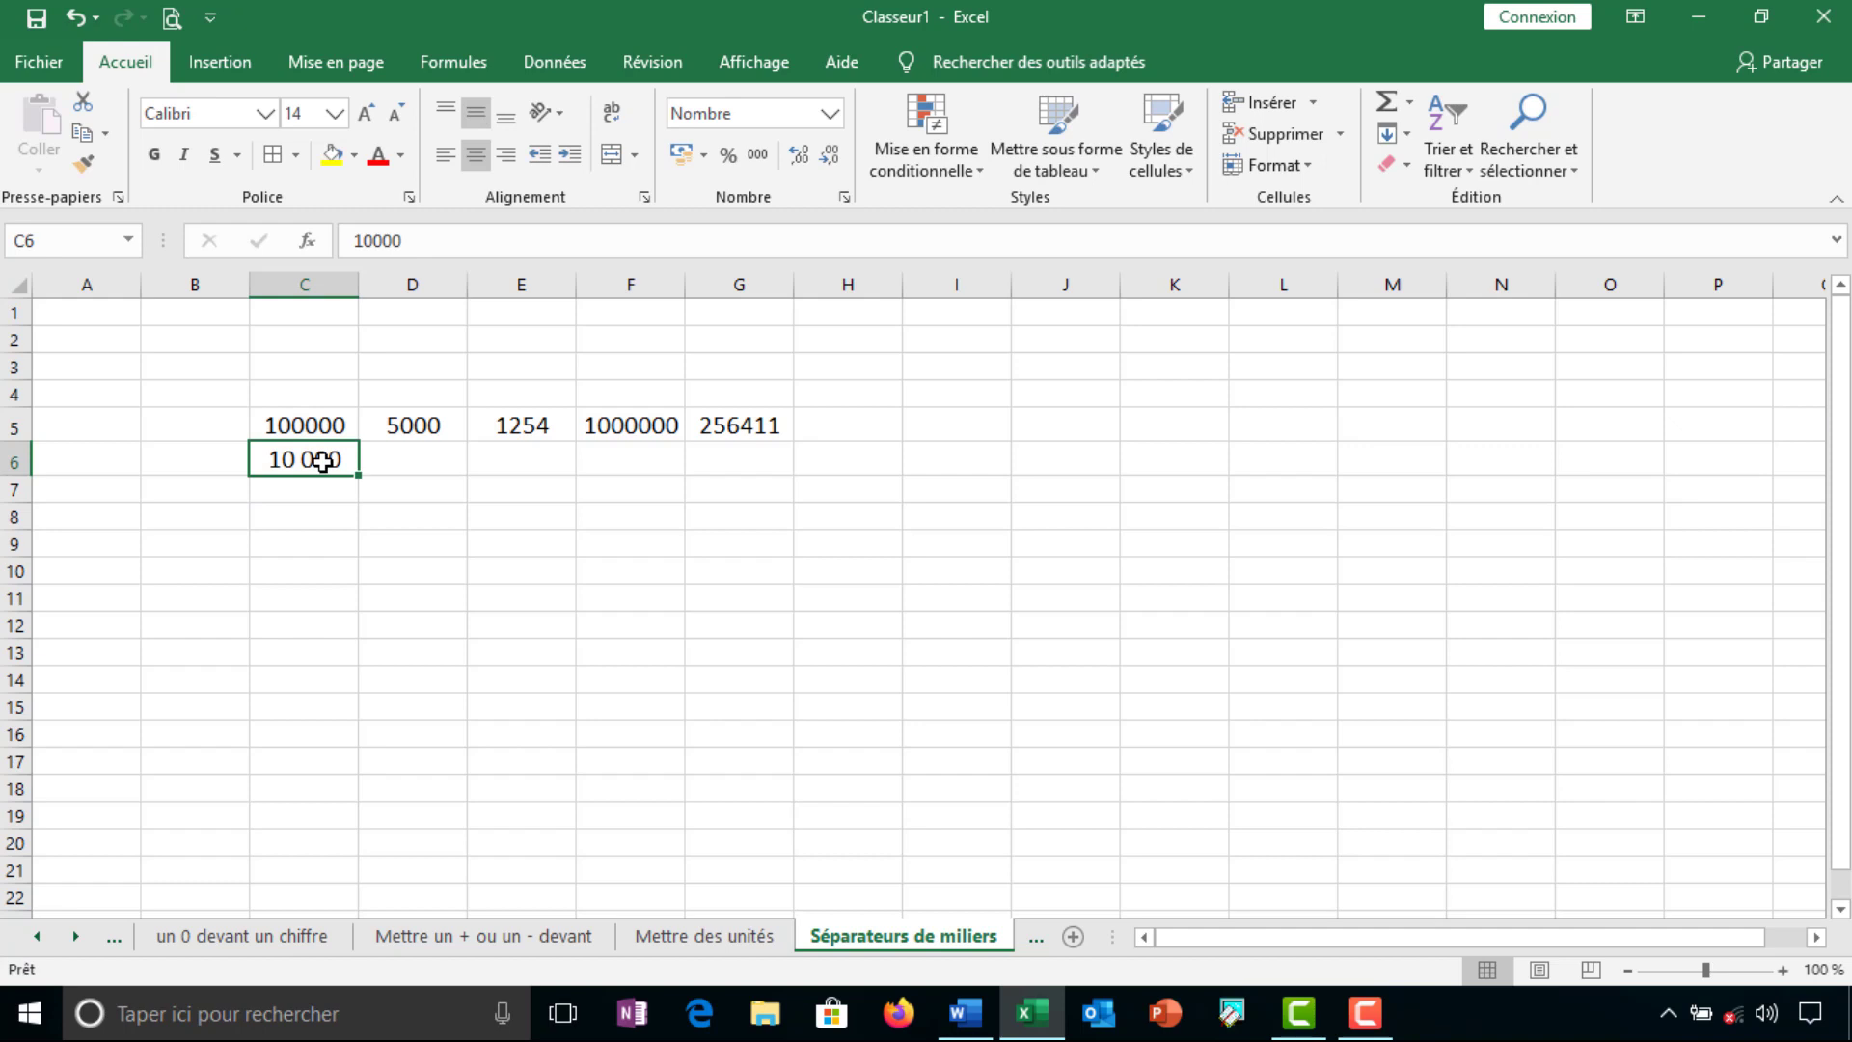
pyautogui.press('Delete')
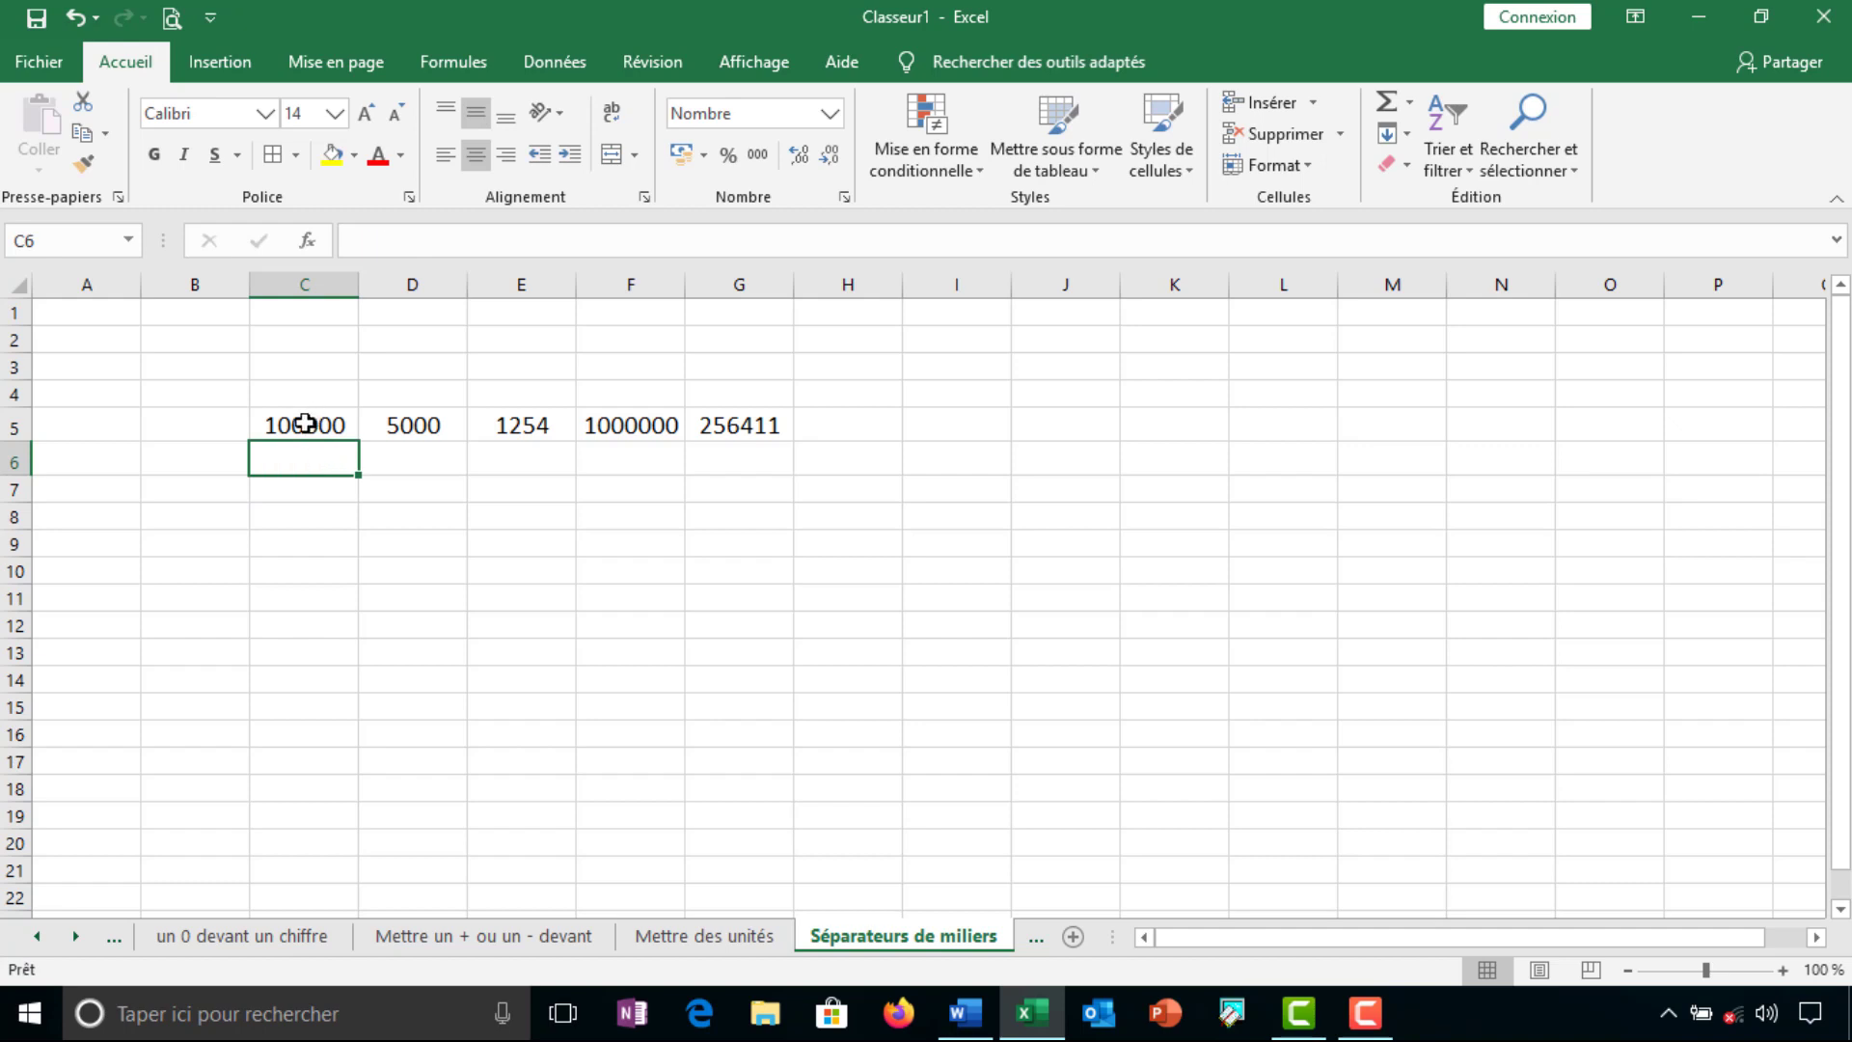
# Give C5 Nombre format with thousands separator and 0 decimals, showing 100 000
pyautogui.click(305, 424)
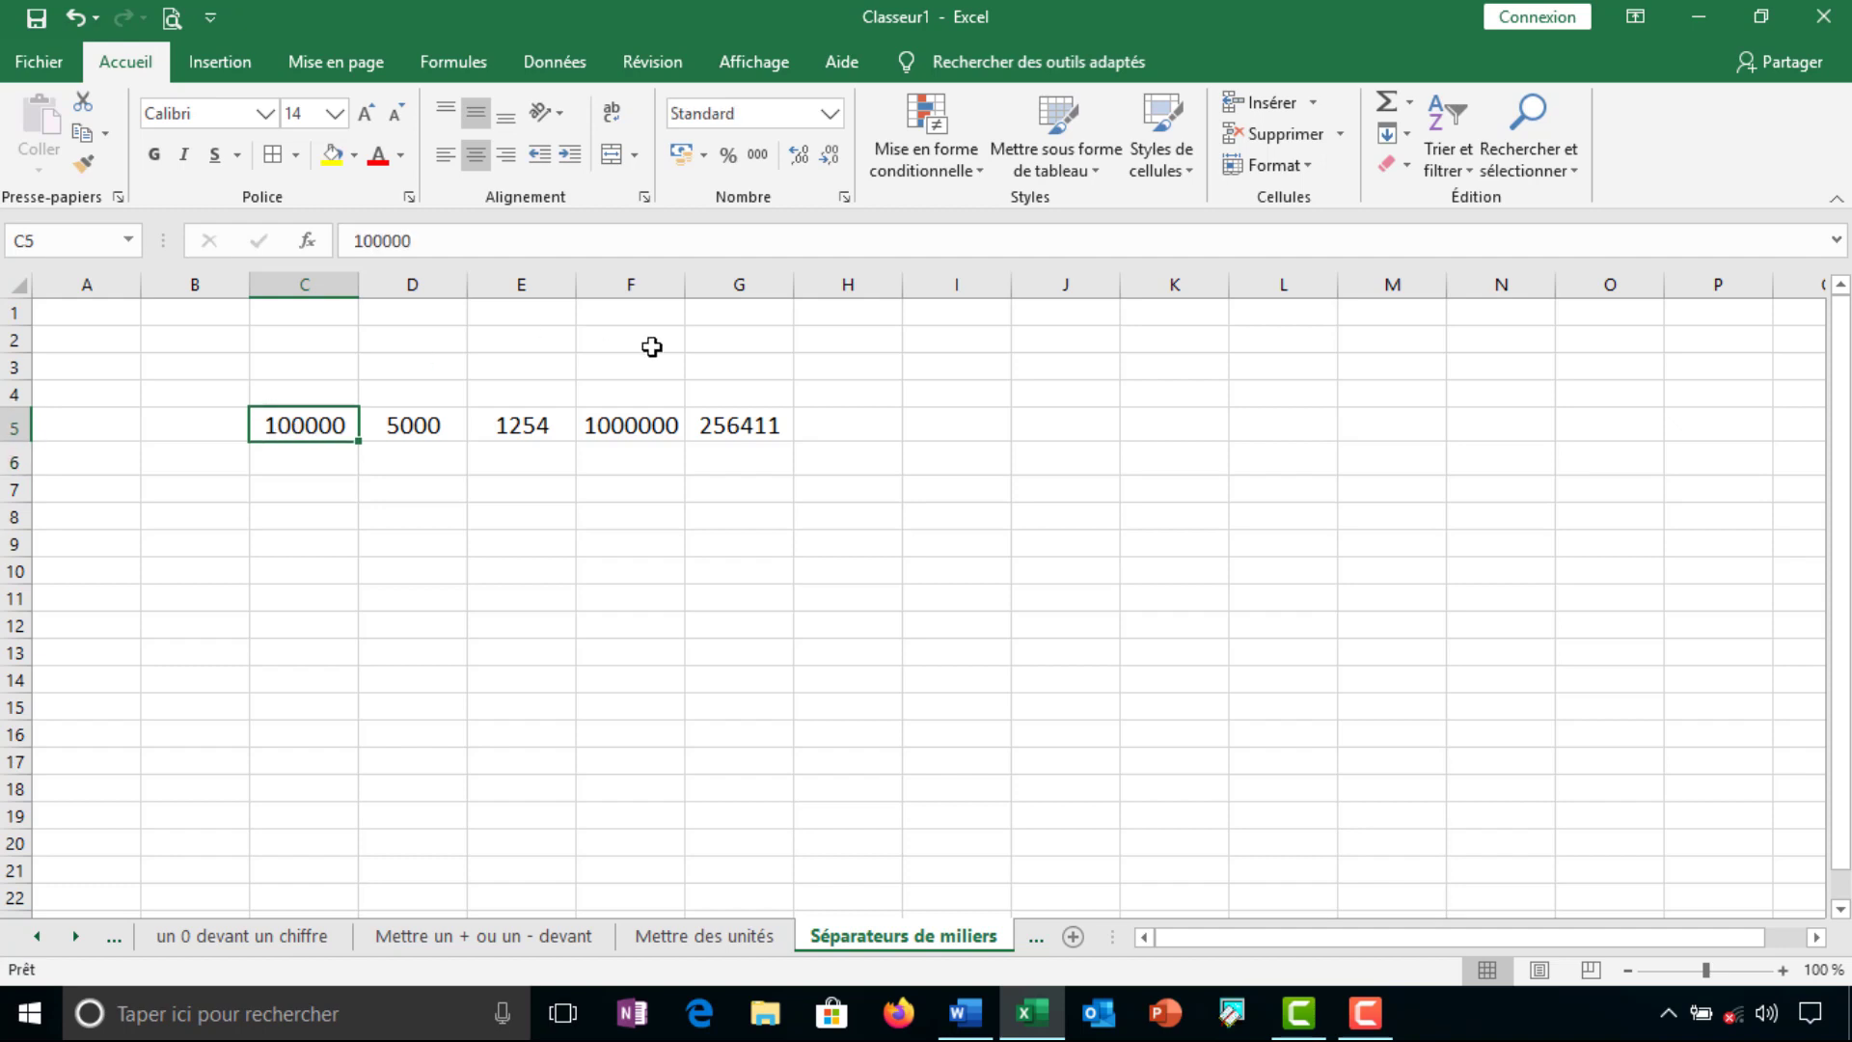
pyautogui.click(845, 199)
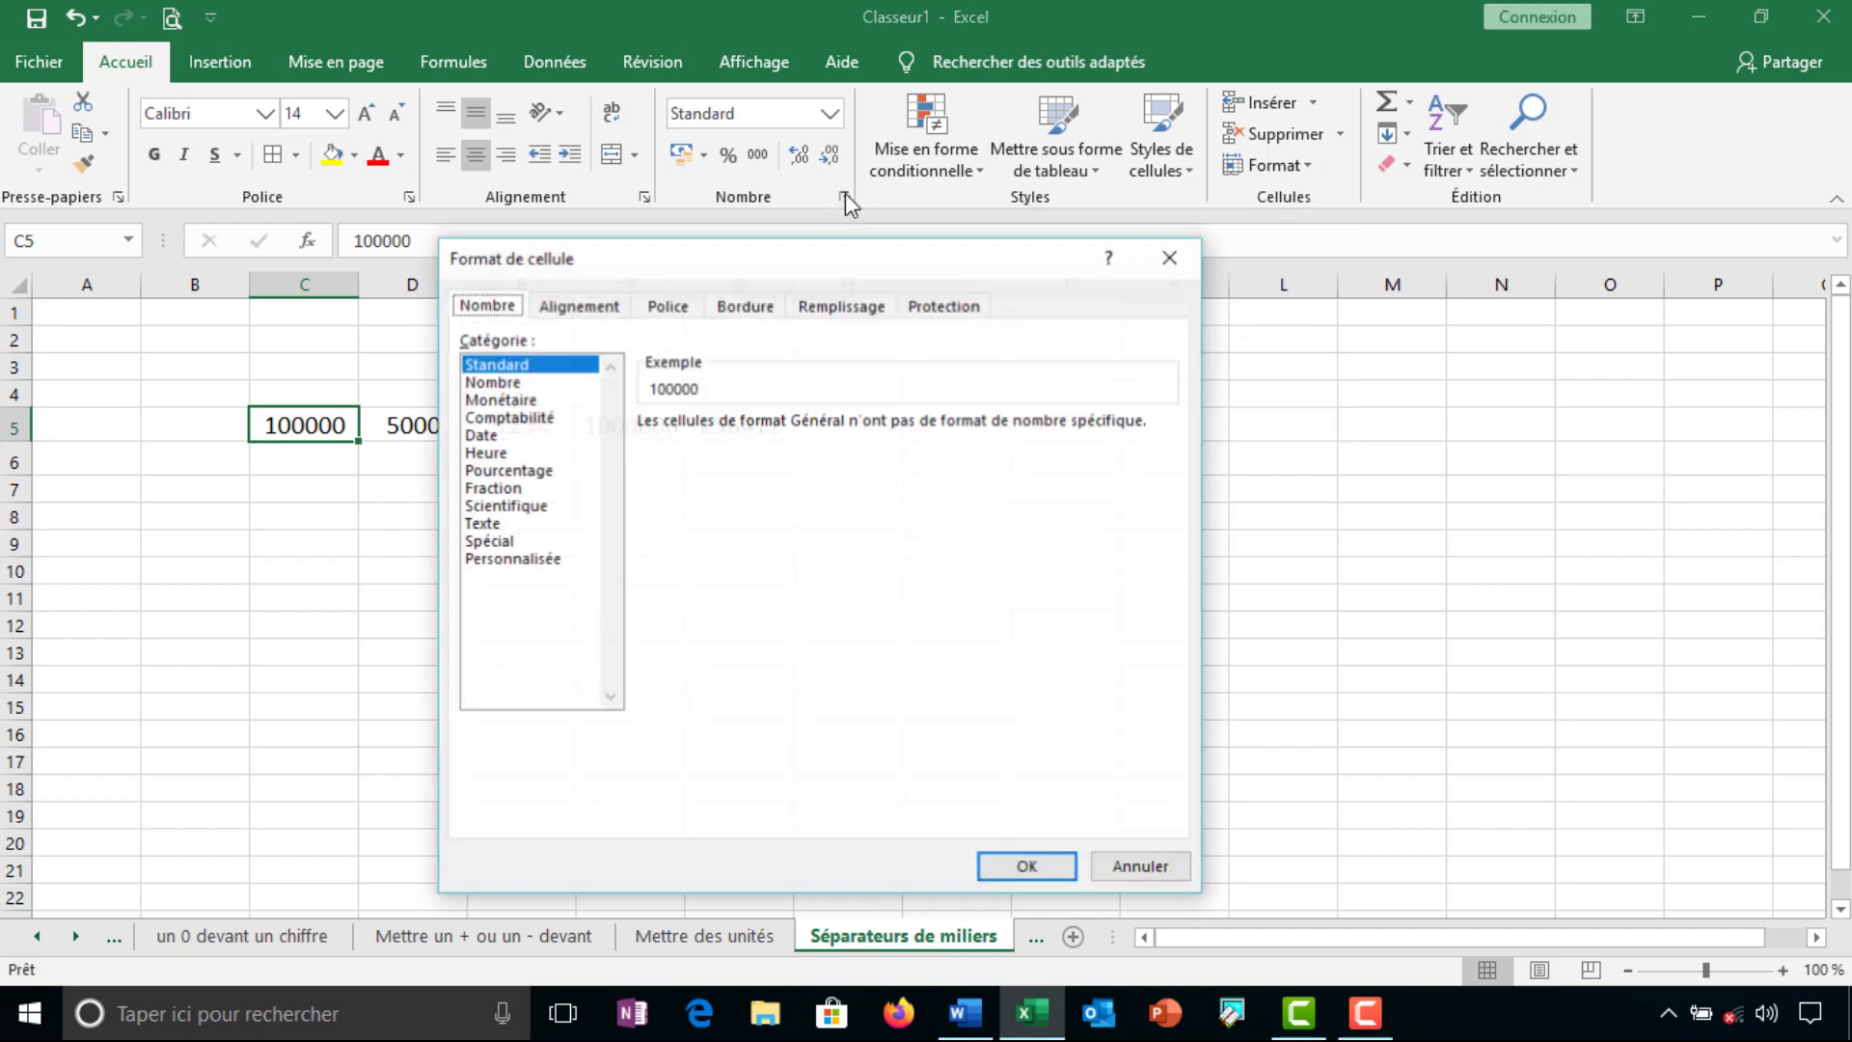
pyautogui.click(526, 386)
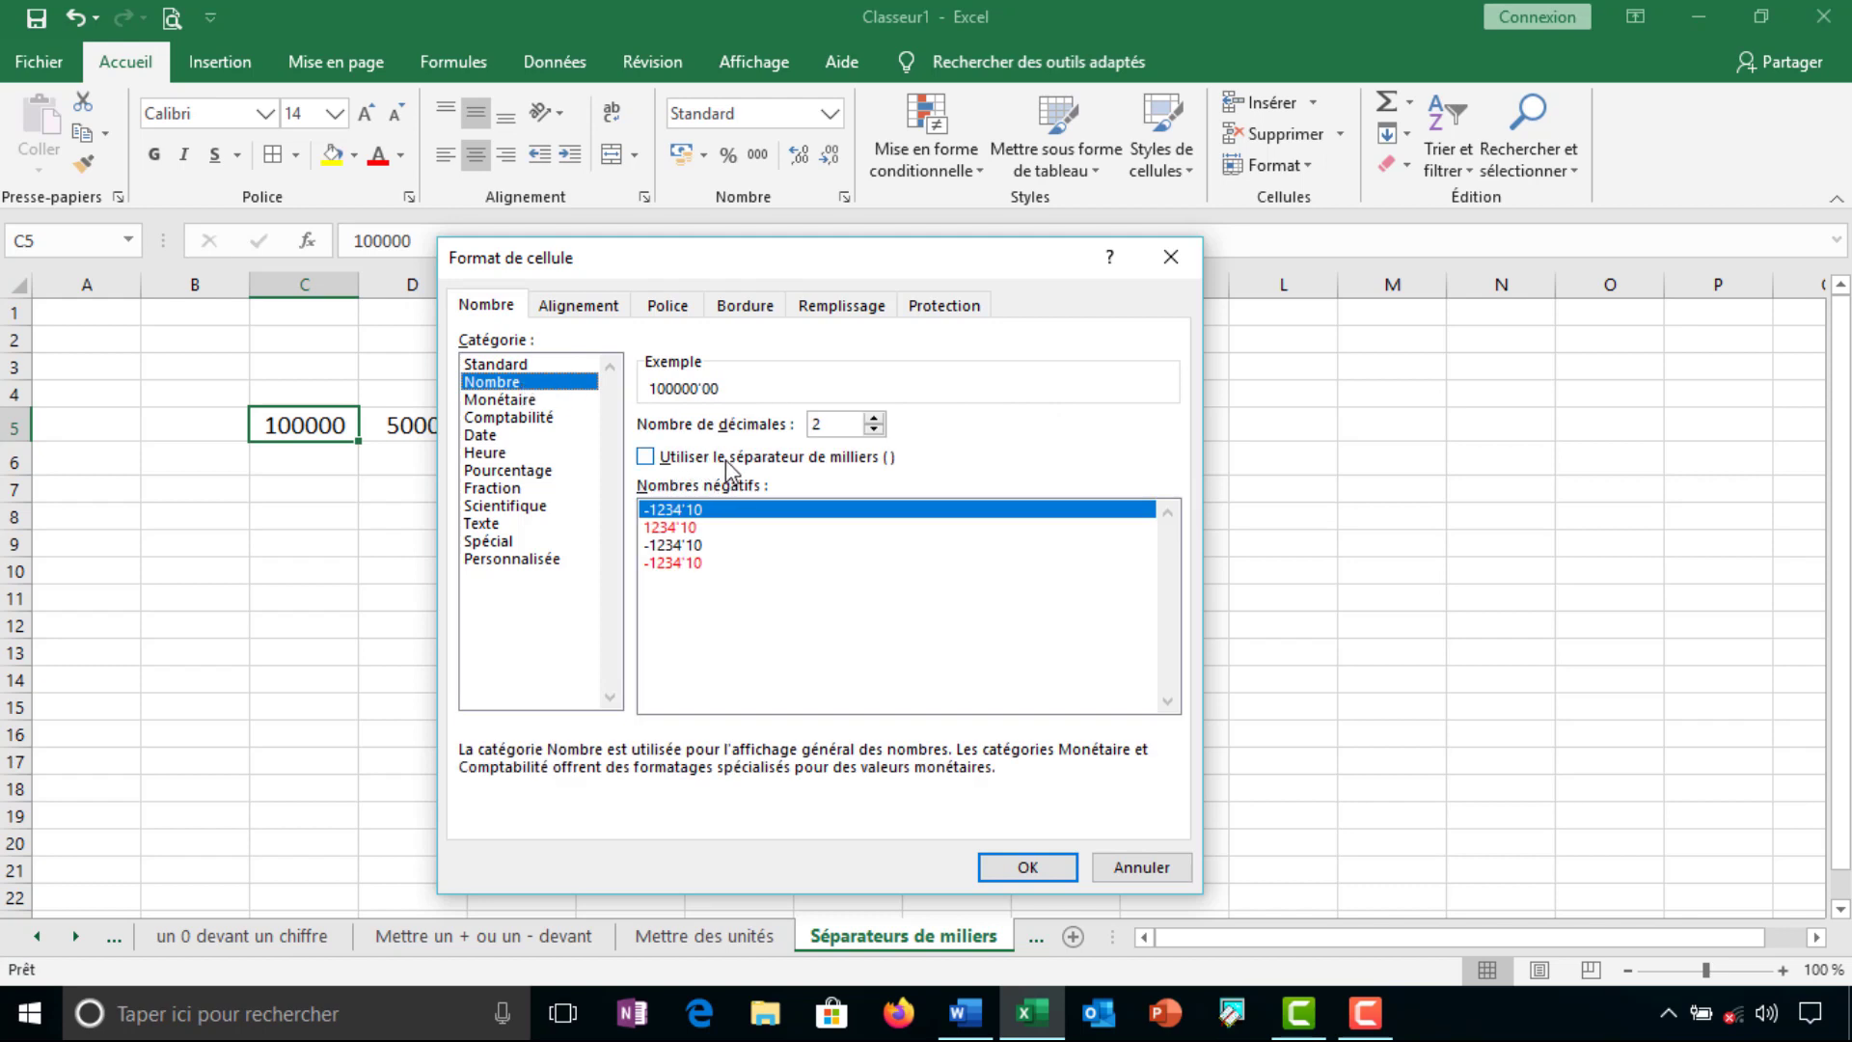
pyautogui.click(646, 457)
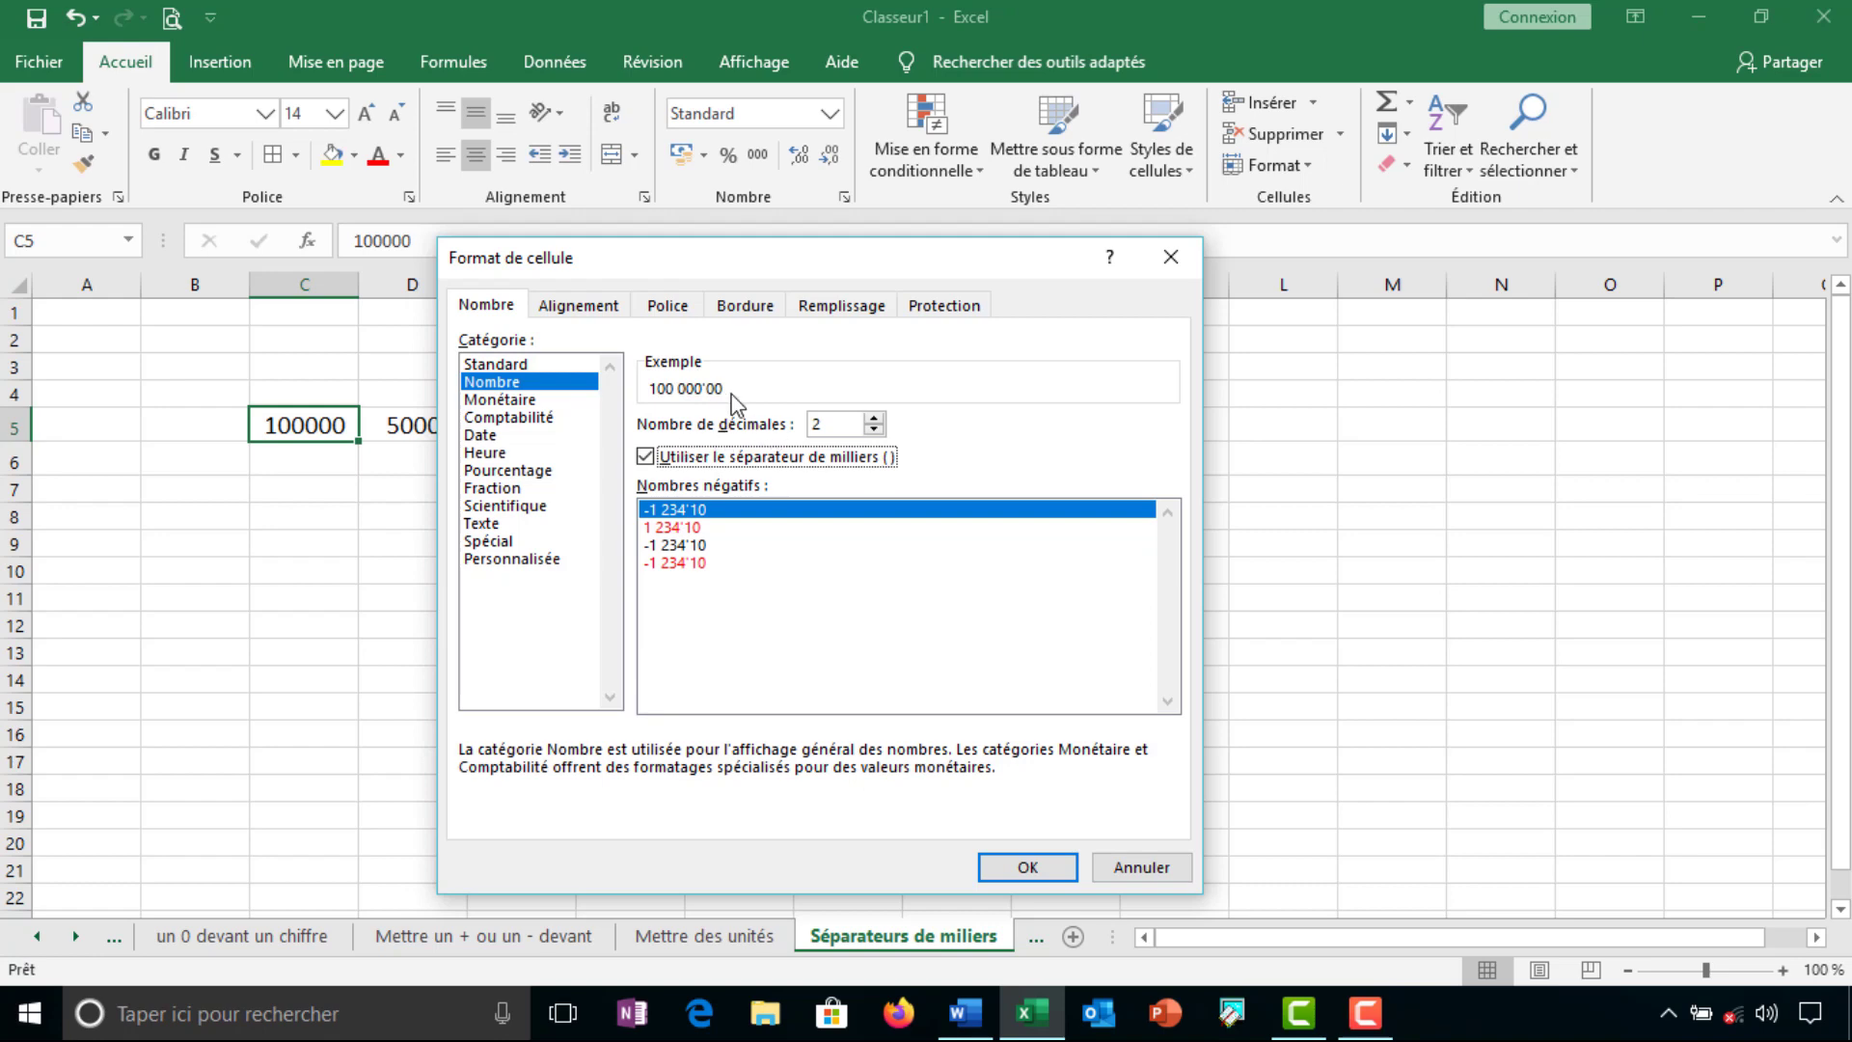
pyautogui.click(875, 429)
pyautogui.click(875, 429)
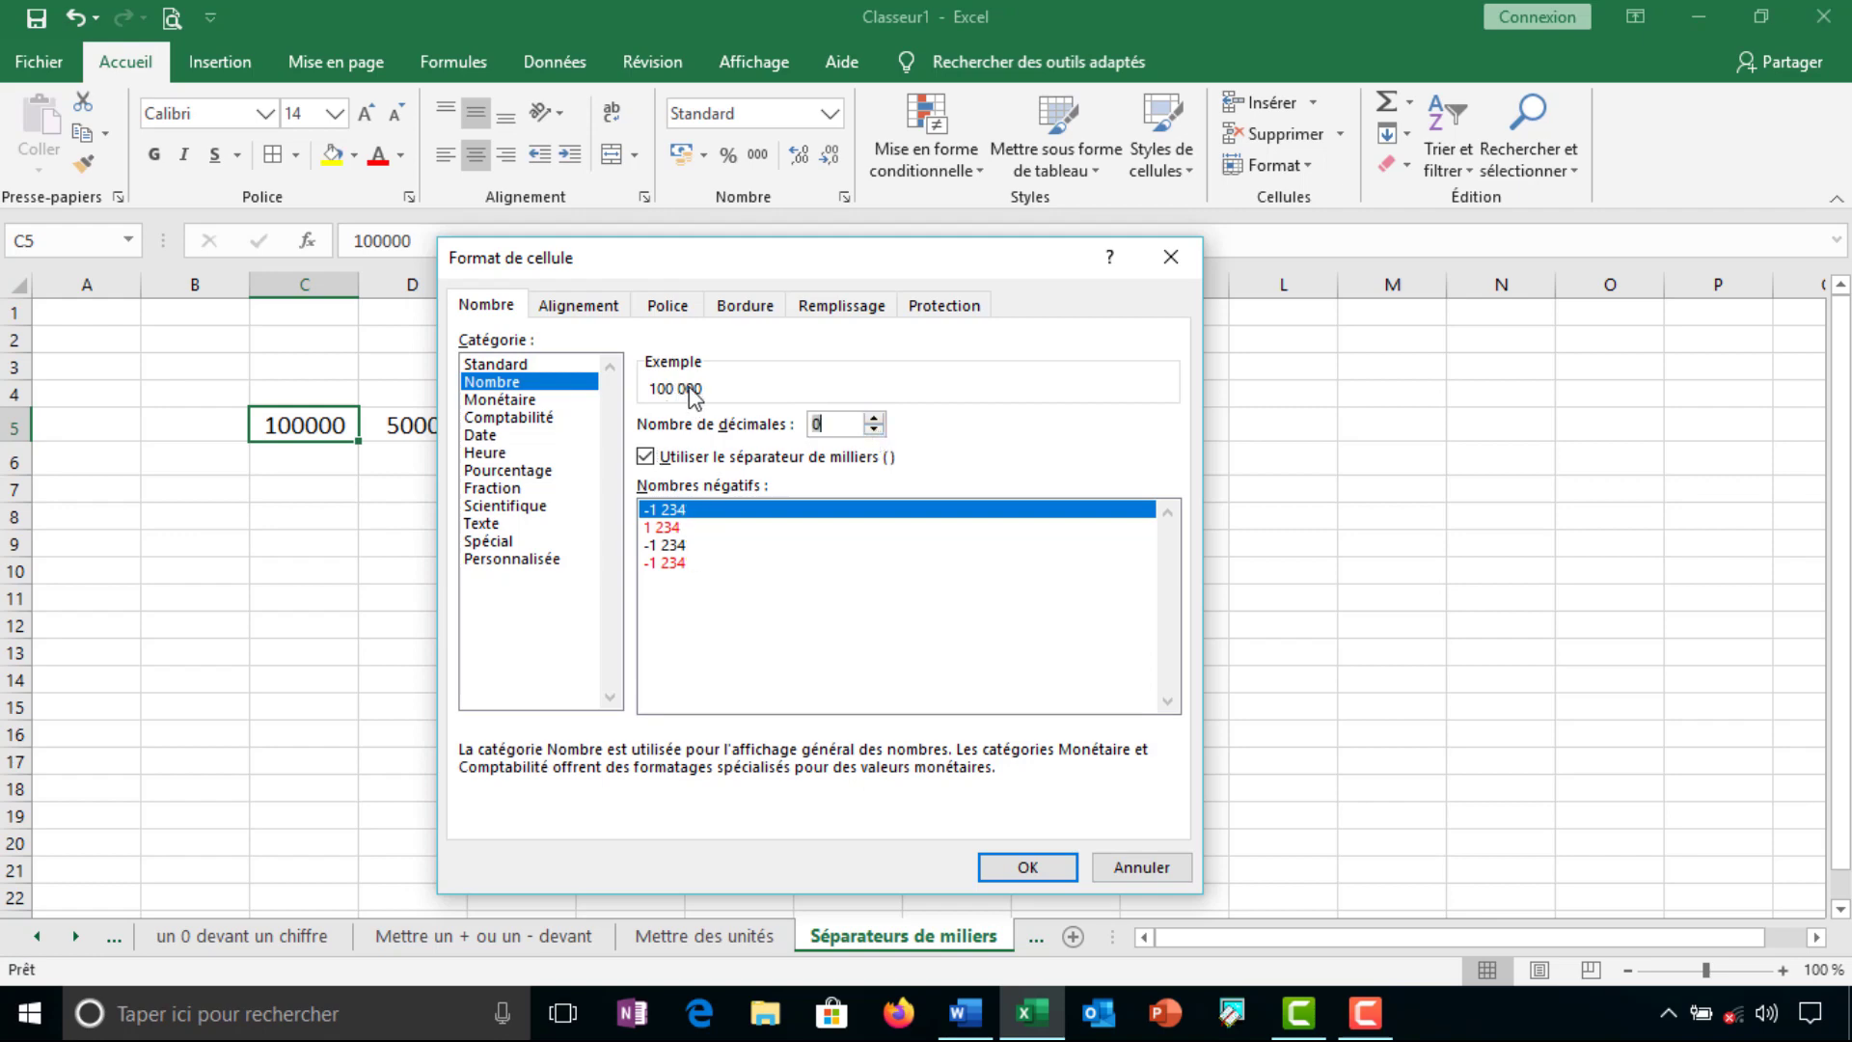
pyautogui.click(1054, 871)
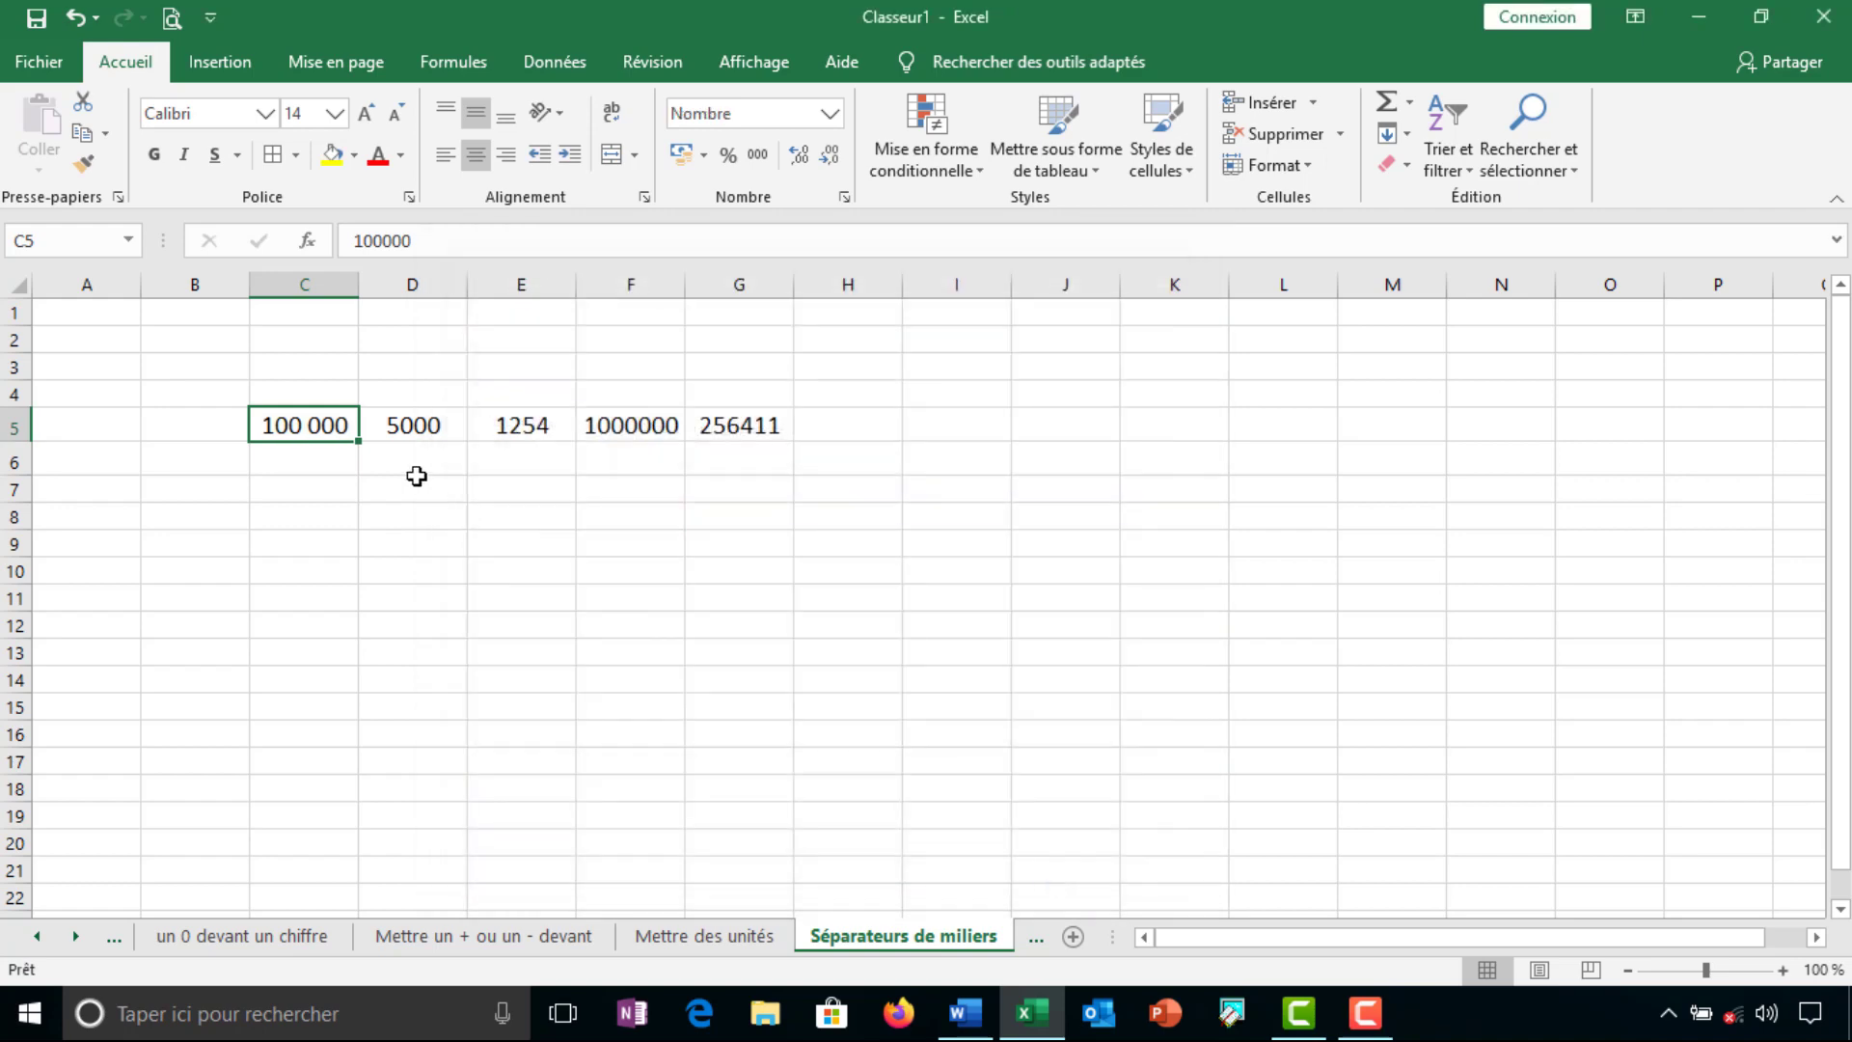
# Copy C5's thousands-separated format onto D5, E5 and F5 with Reproduire la mise en forme
pyautogui.click(85, 166)
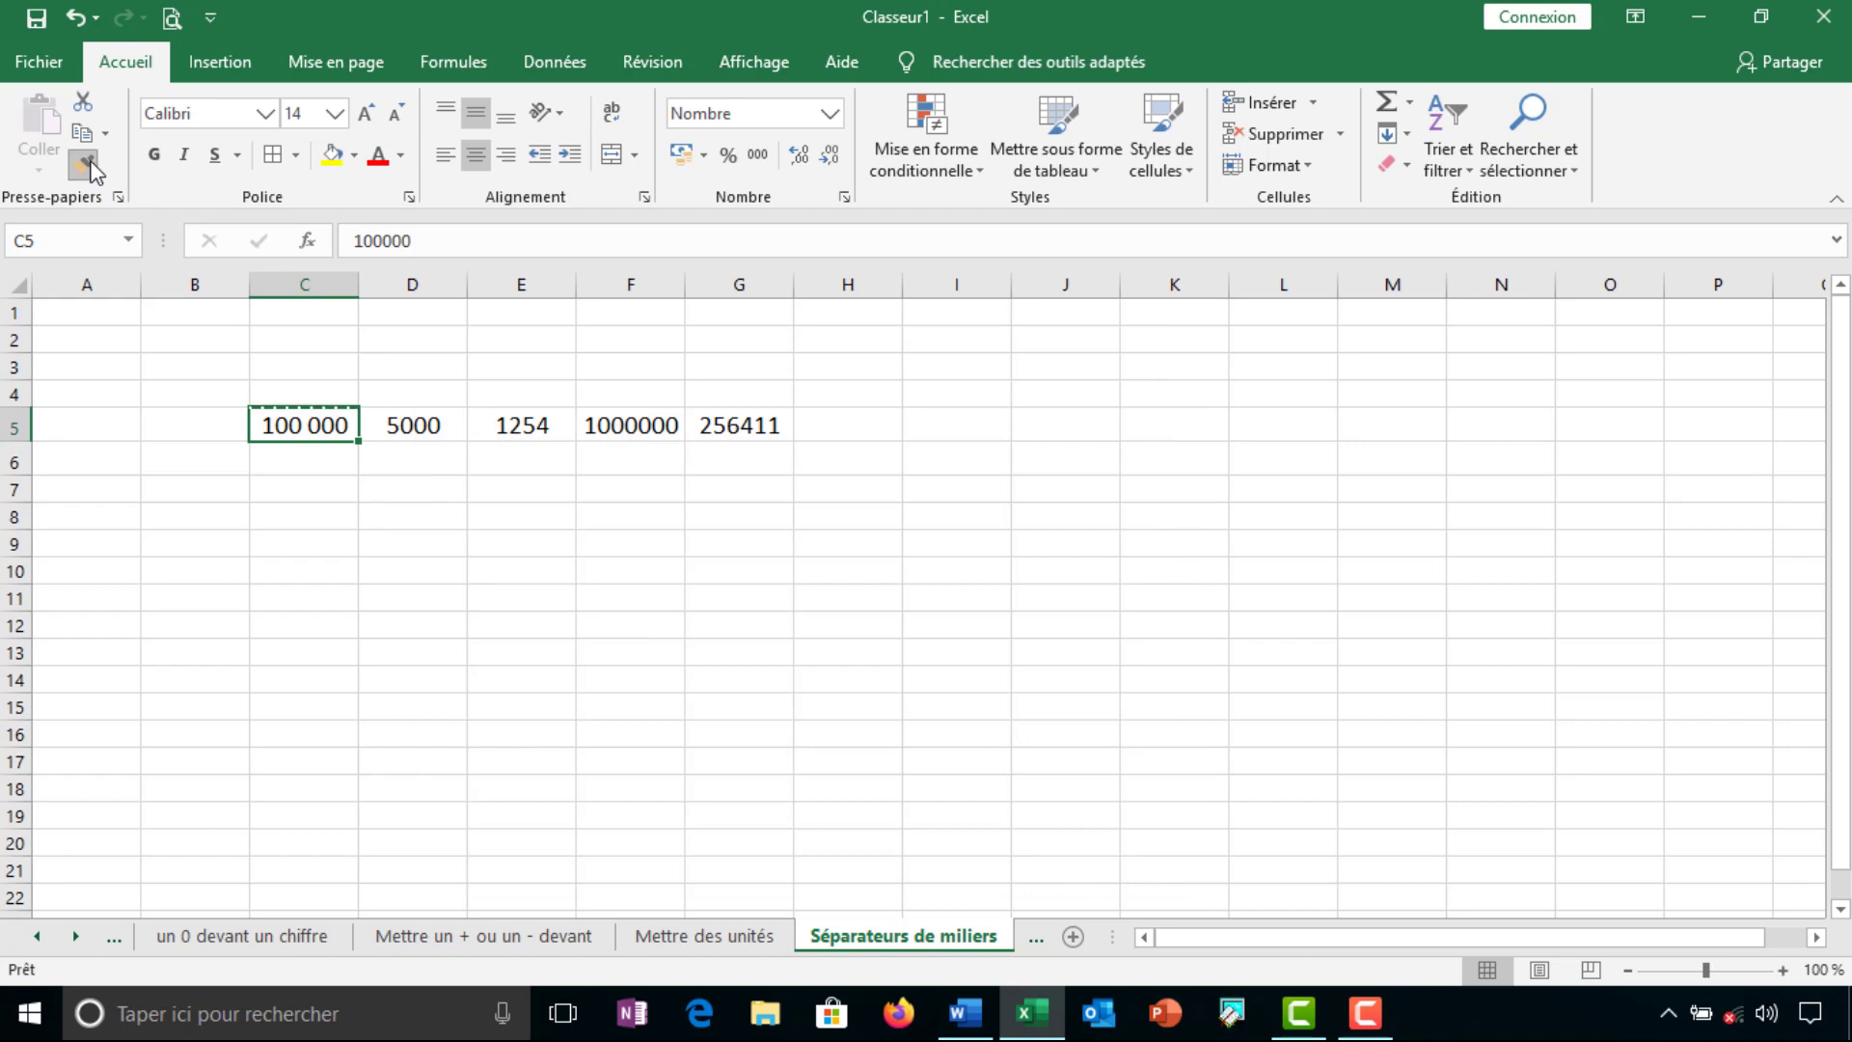
pyautogui.click(415, 430)
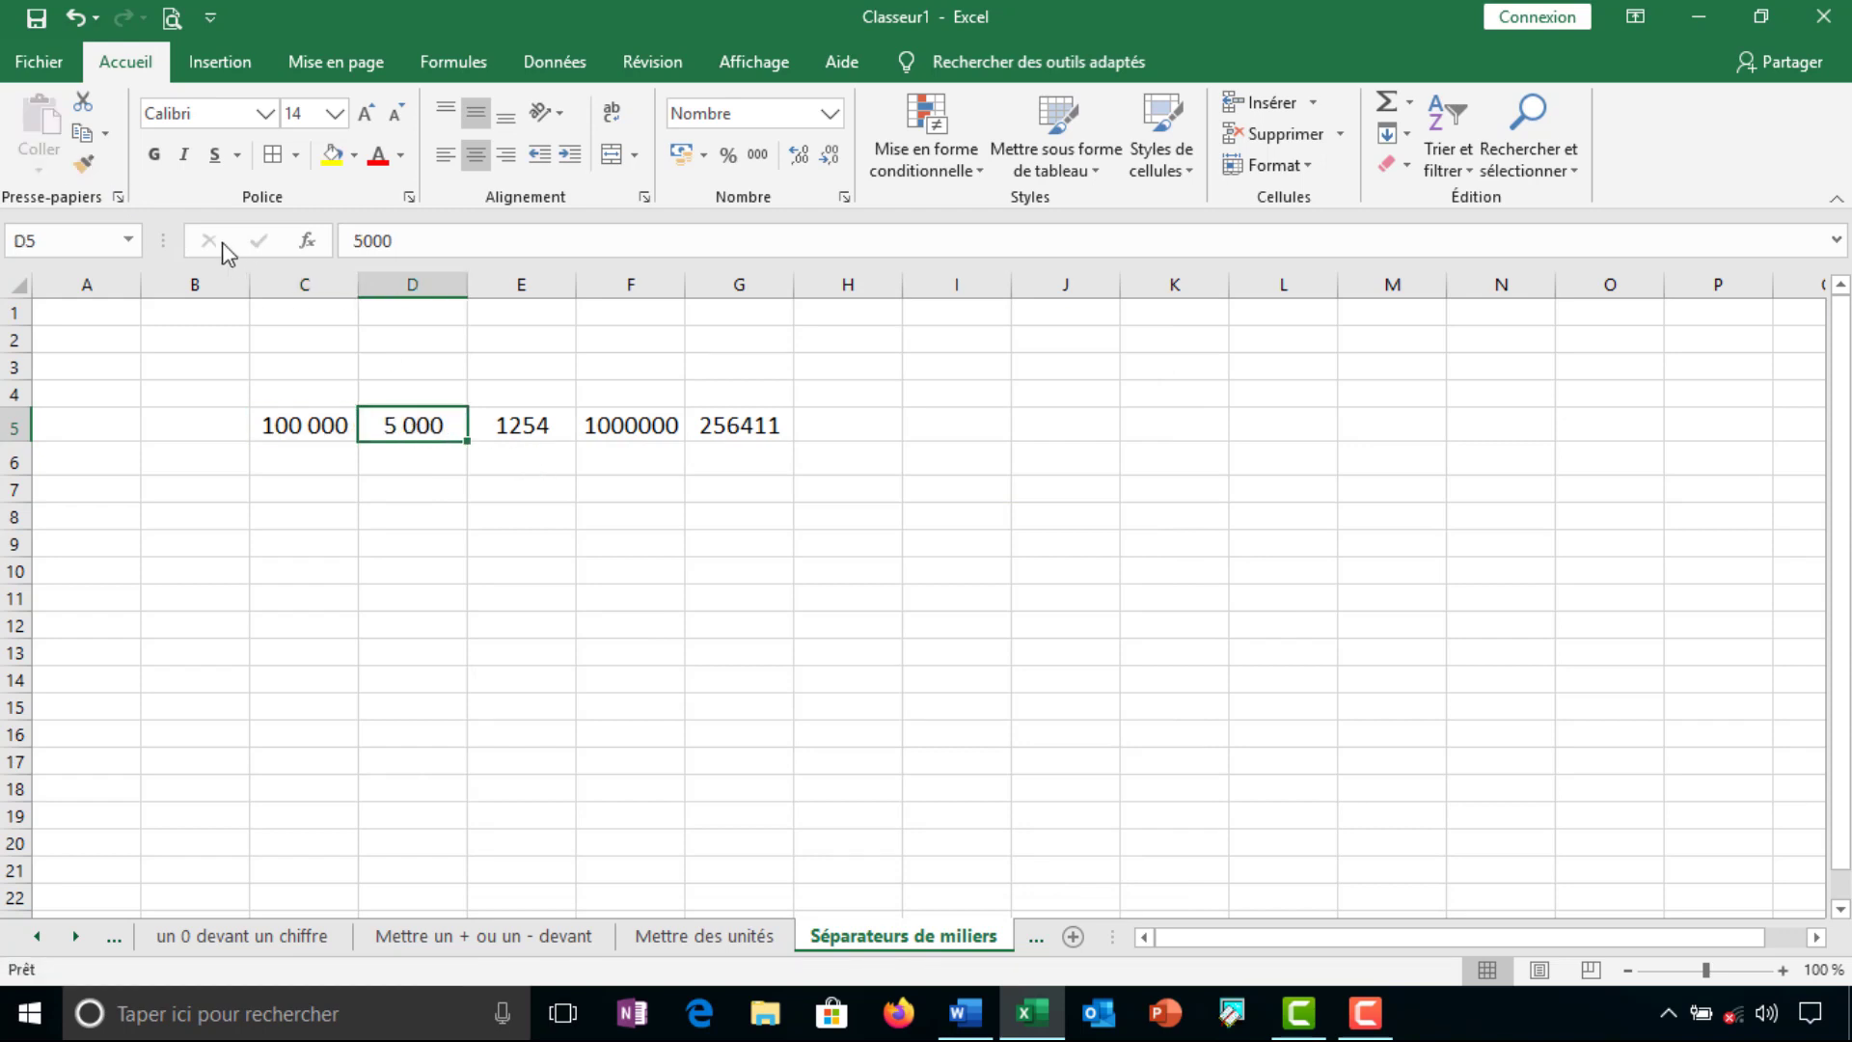
pyautogui.click(85, 166)
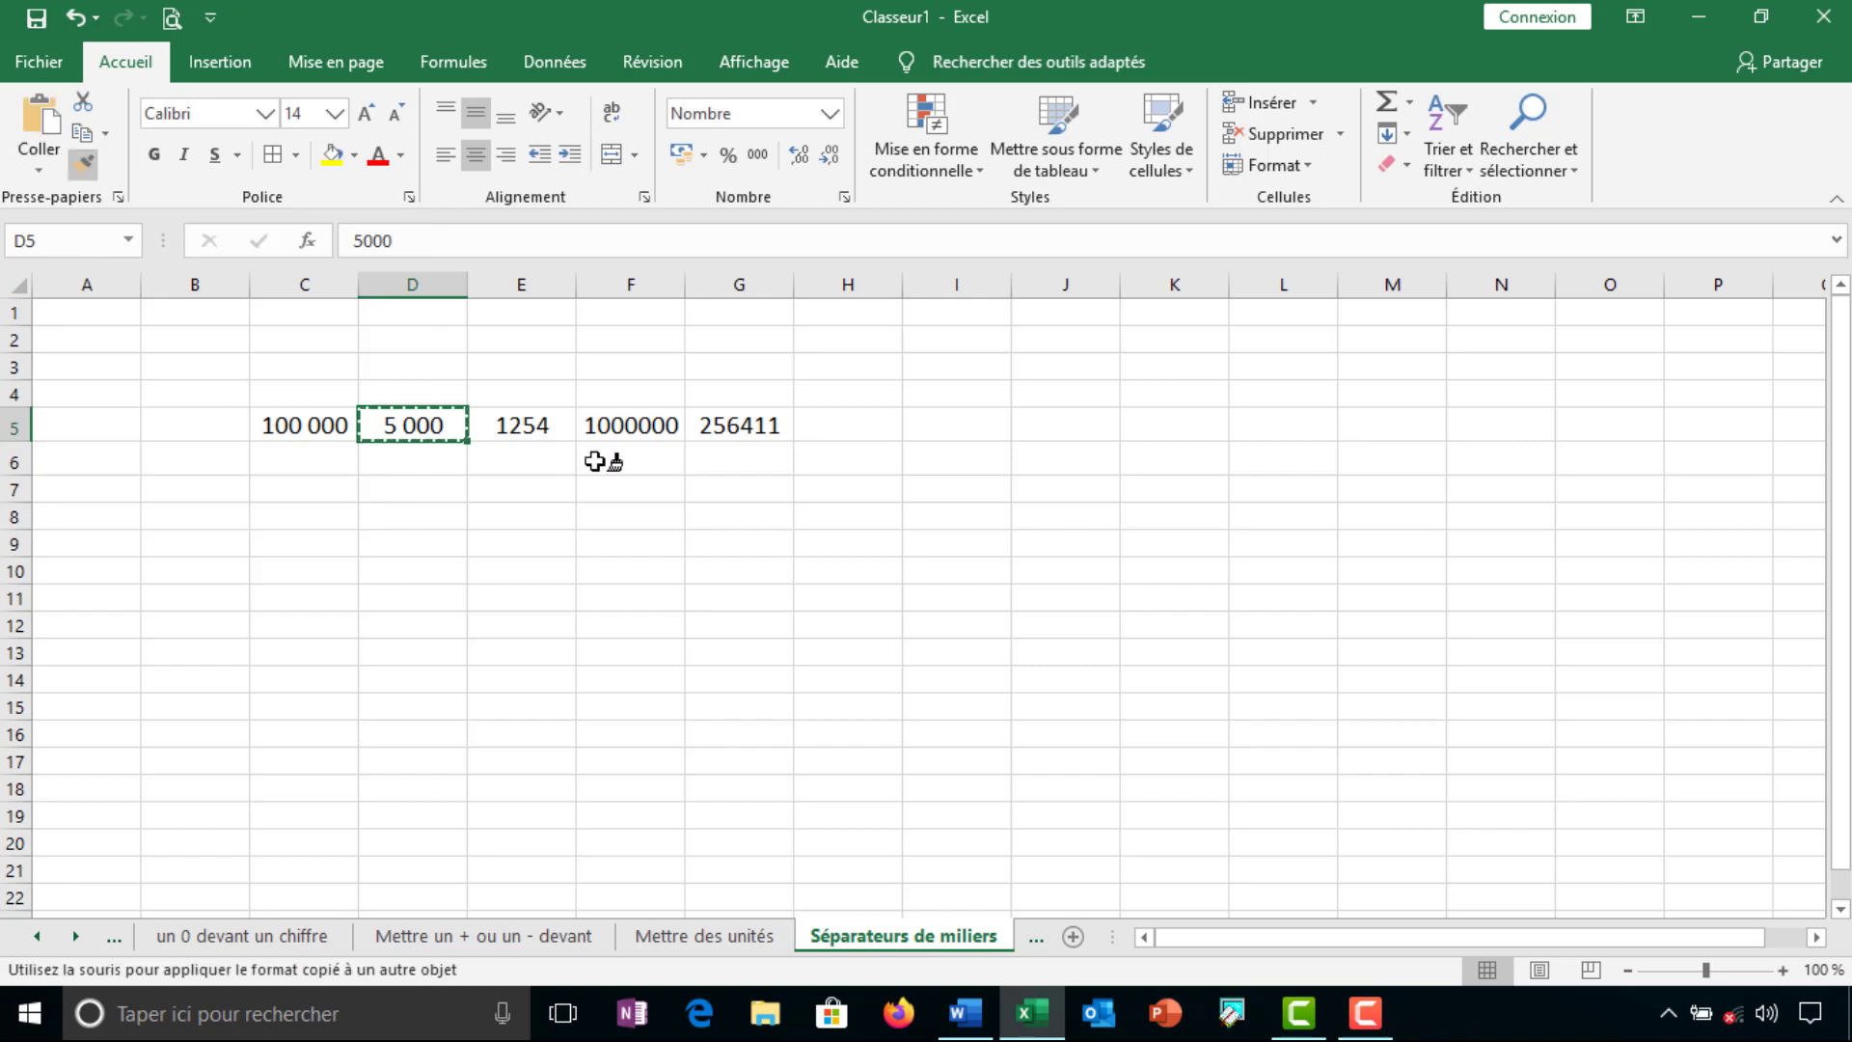
pyautogui.click(530, 425)
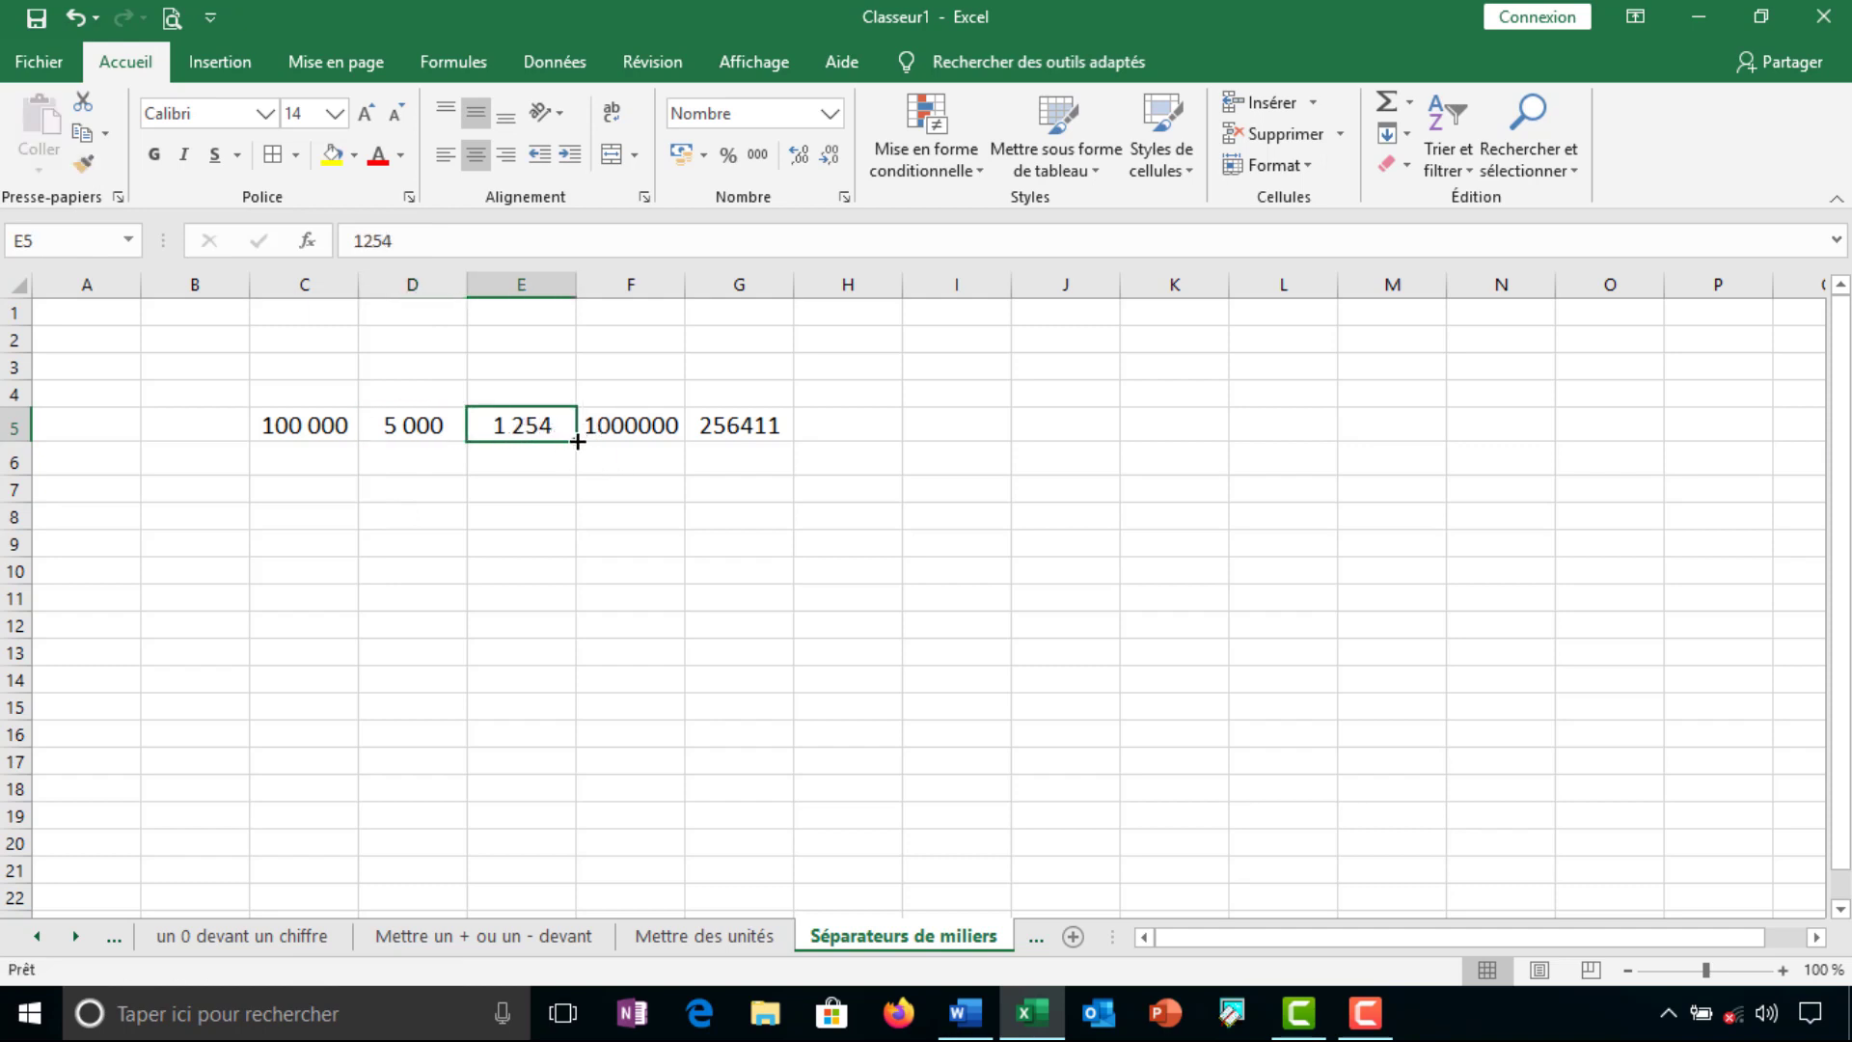
pyautogui.click(92, 159)
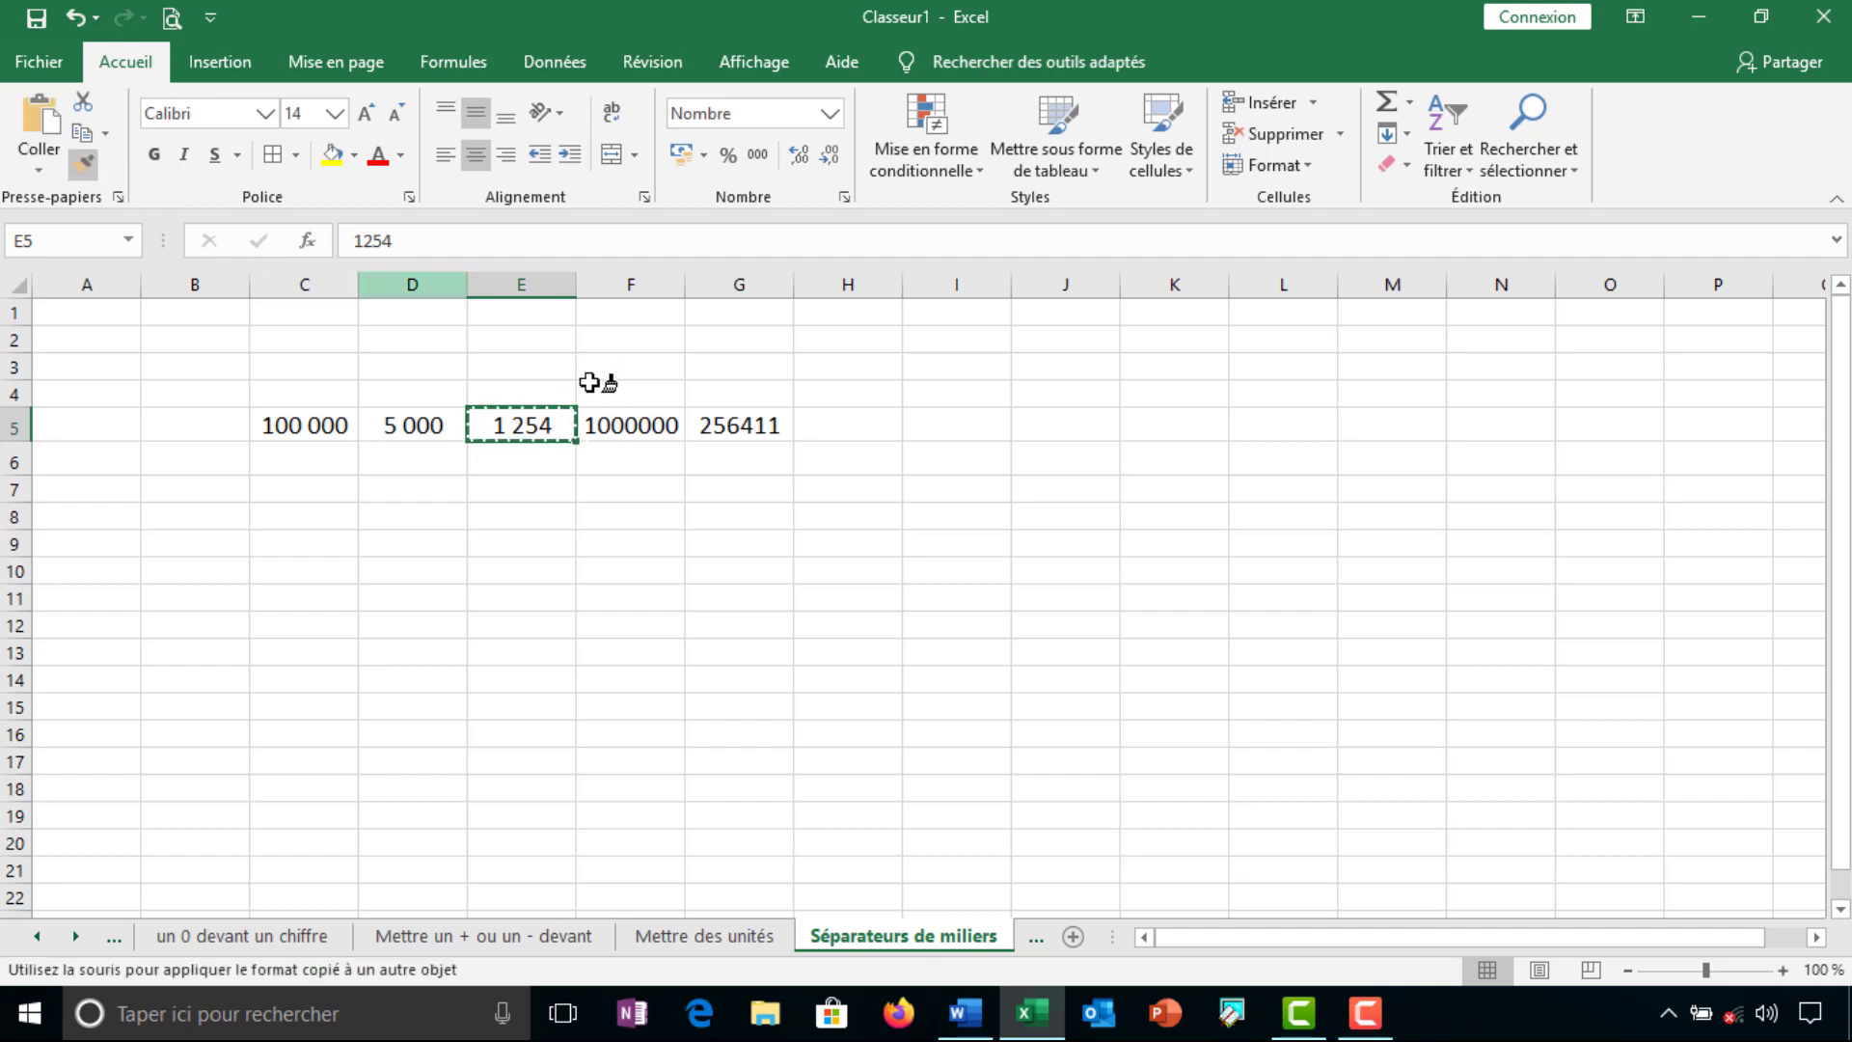
pyautogui.click(622, 427)
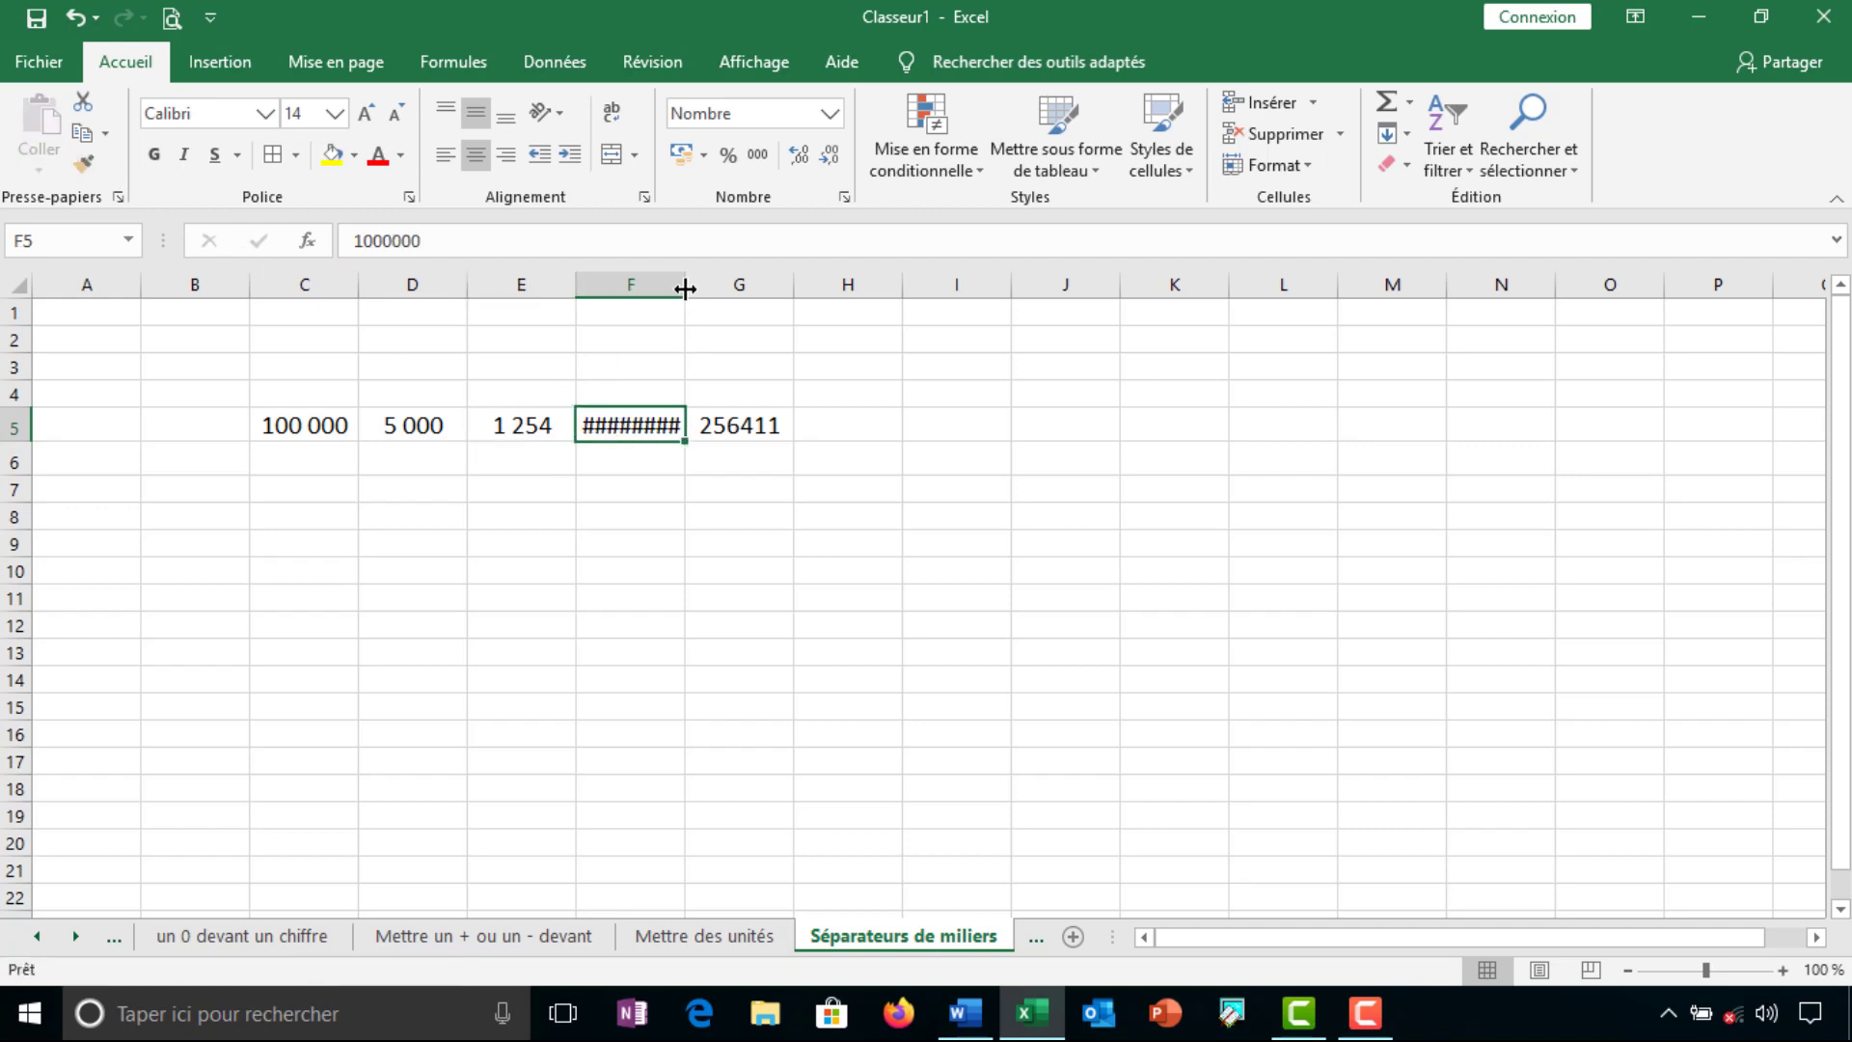
# Widen column F, fill F5's 1 000 000 into G5, and widen column G
pyautogui.moveTo(685, 289); pyautogui.dragTo(741, 288)
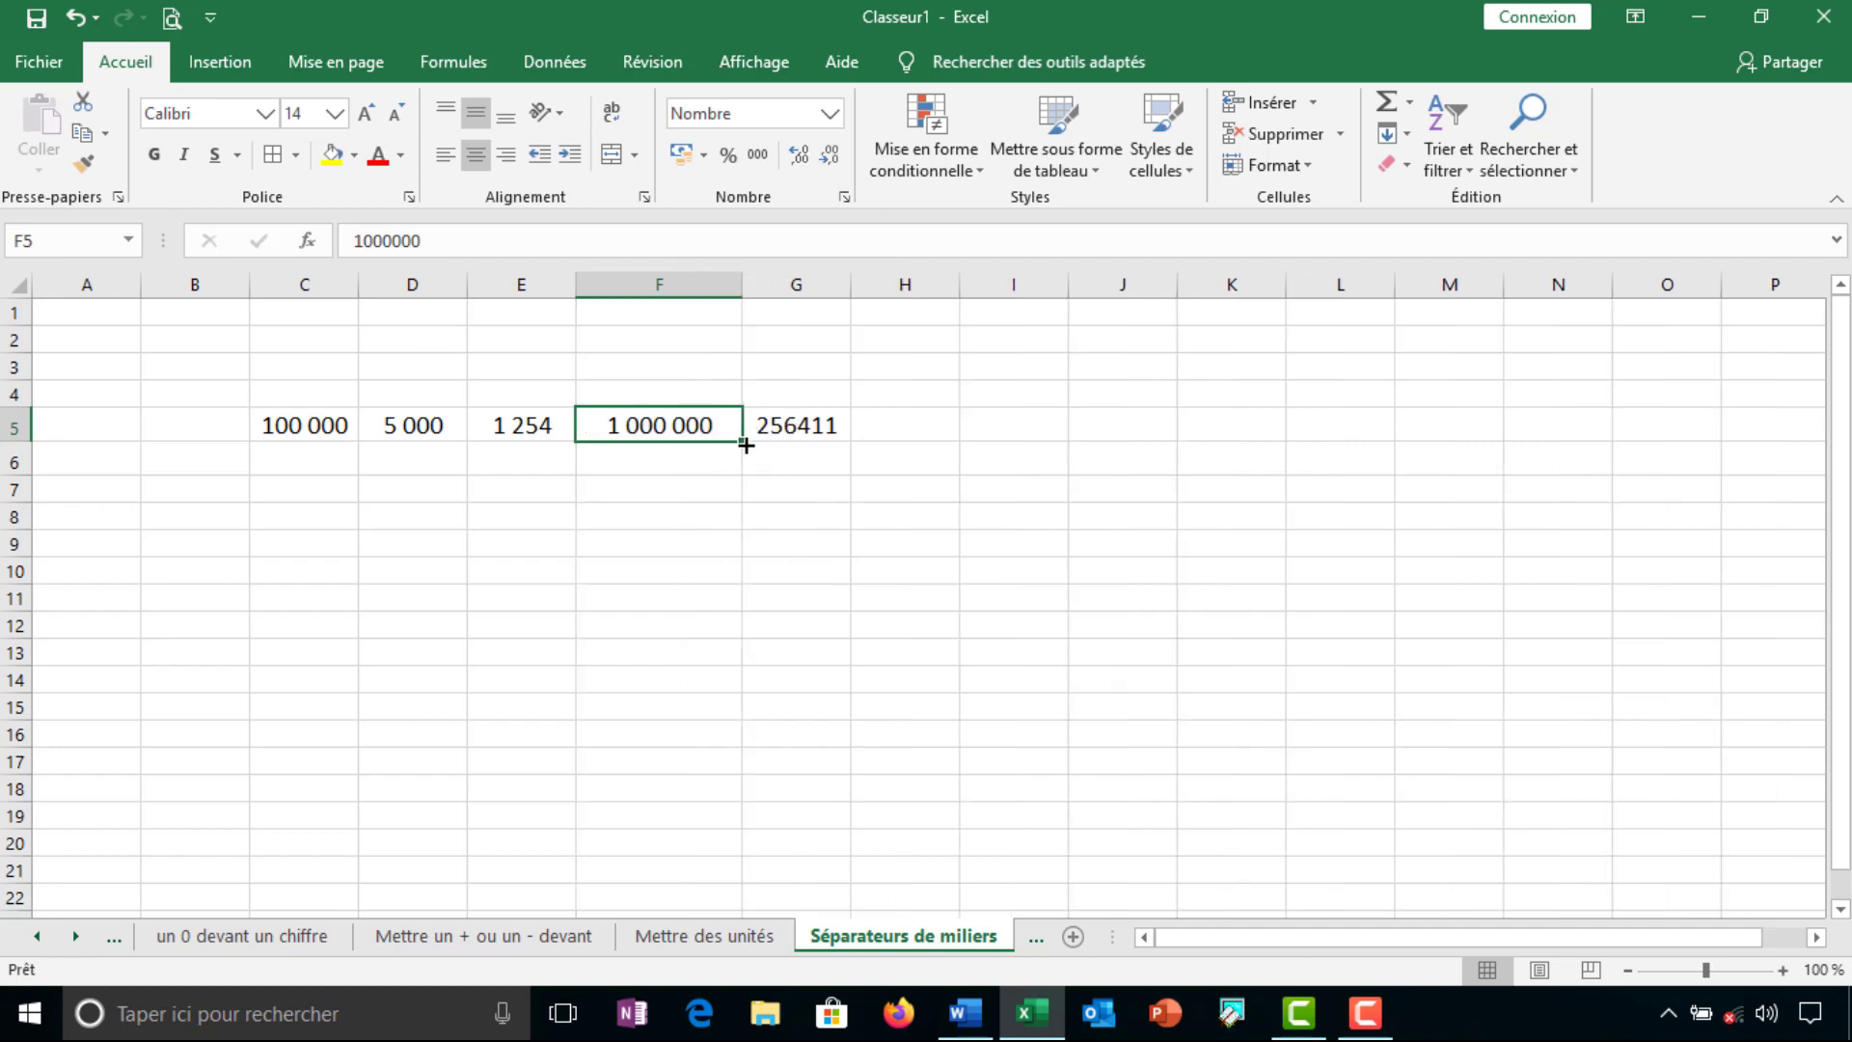
pyautogui.moveTo(745, 445); pyautogui.dragTo(847, 444)
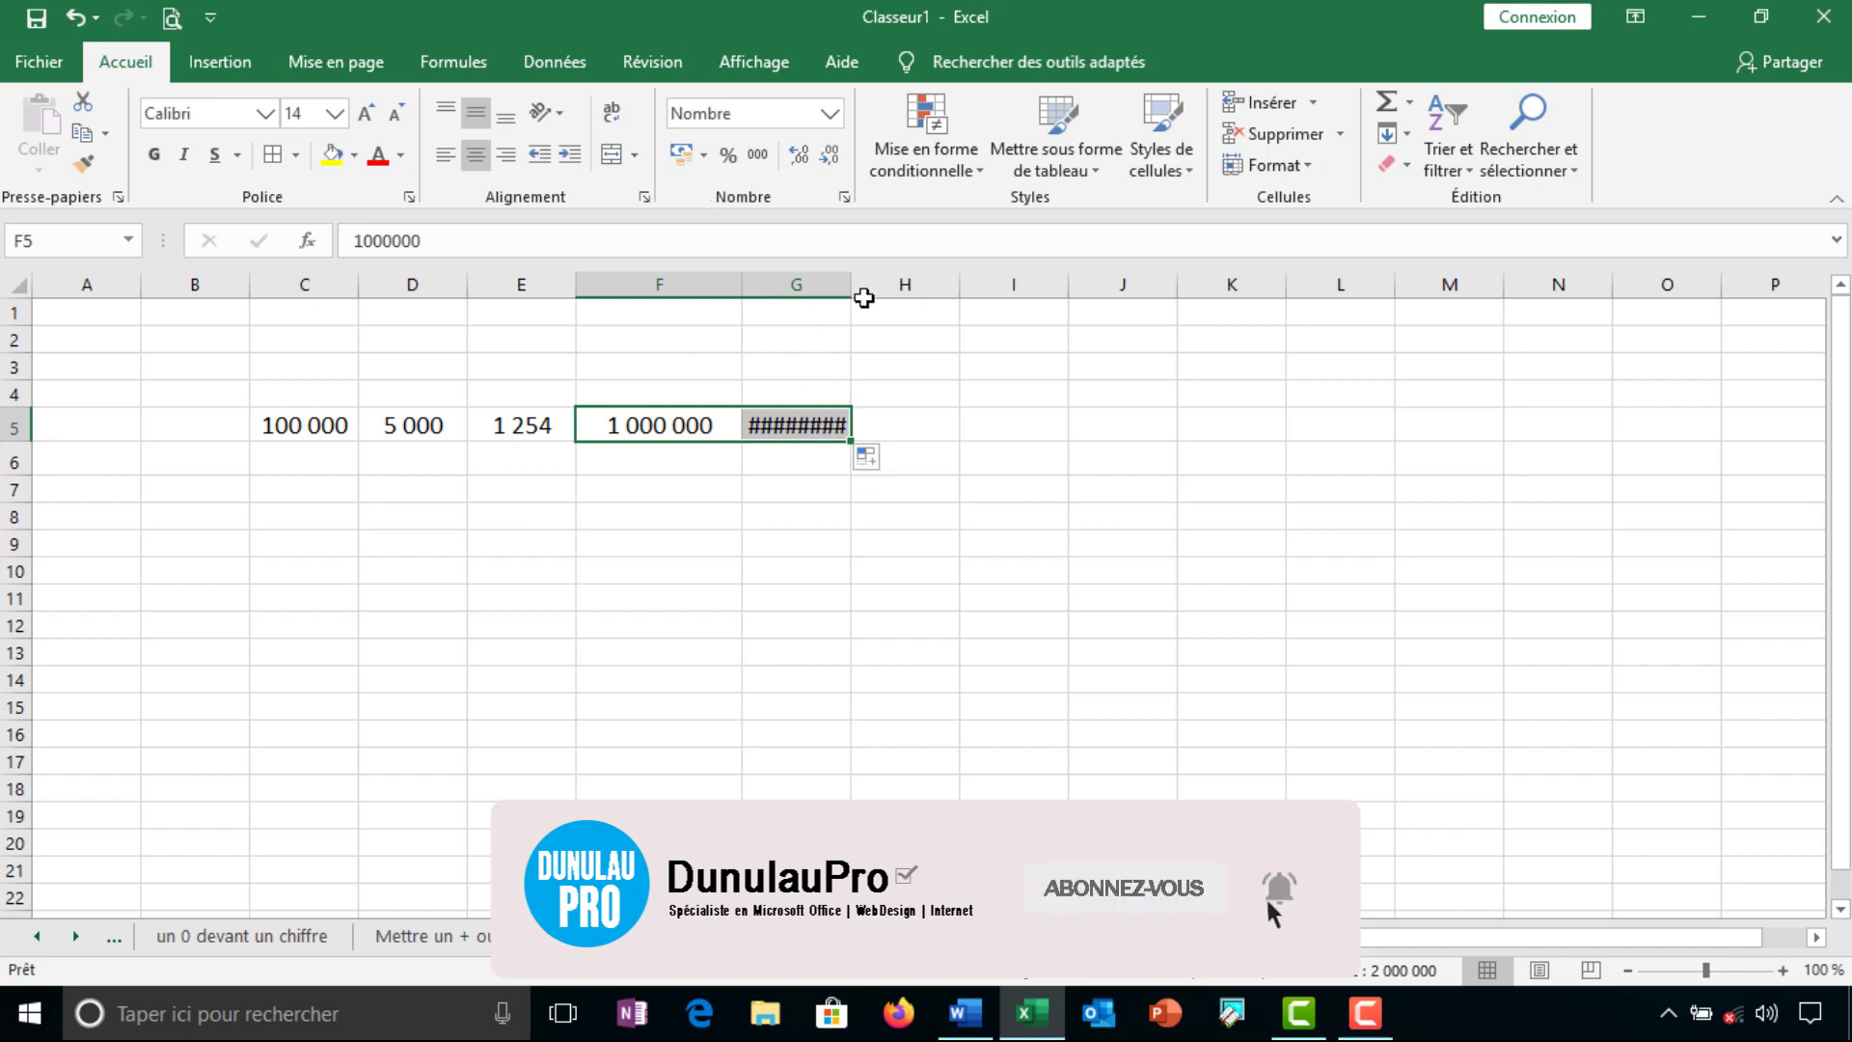
pyautogui.moveTo(849, 292); pyautogui.dragTo(933, 279)
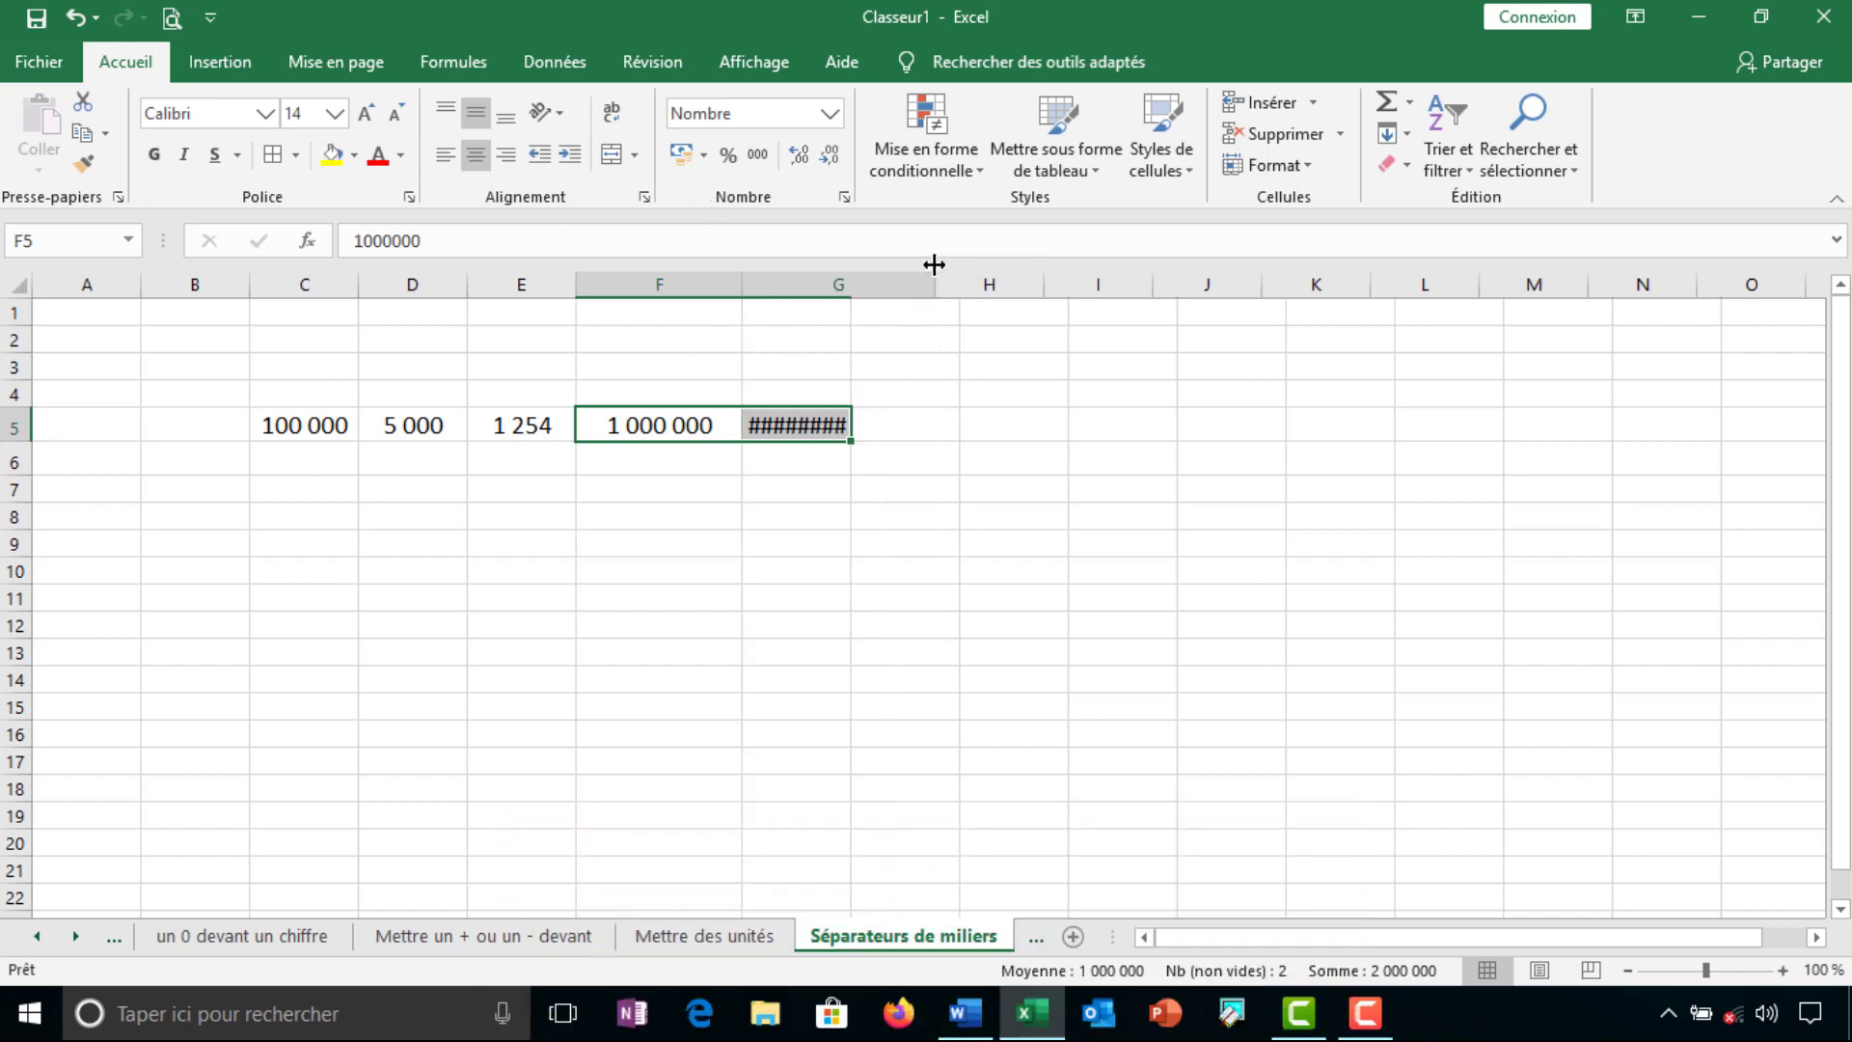
pyautogui.click(657, 464)
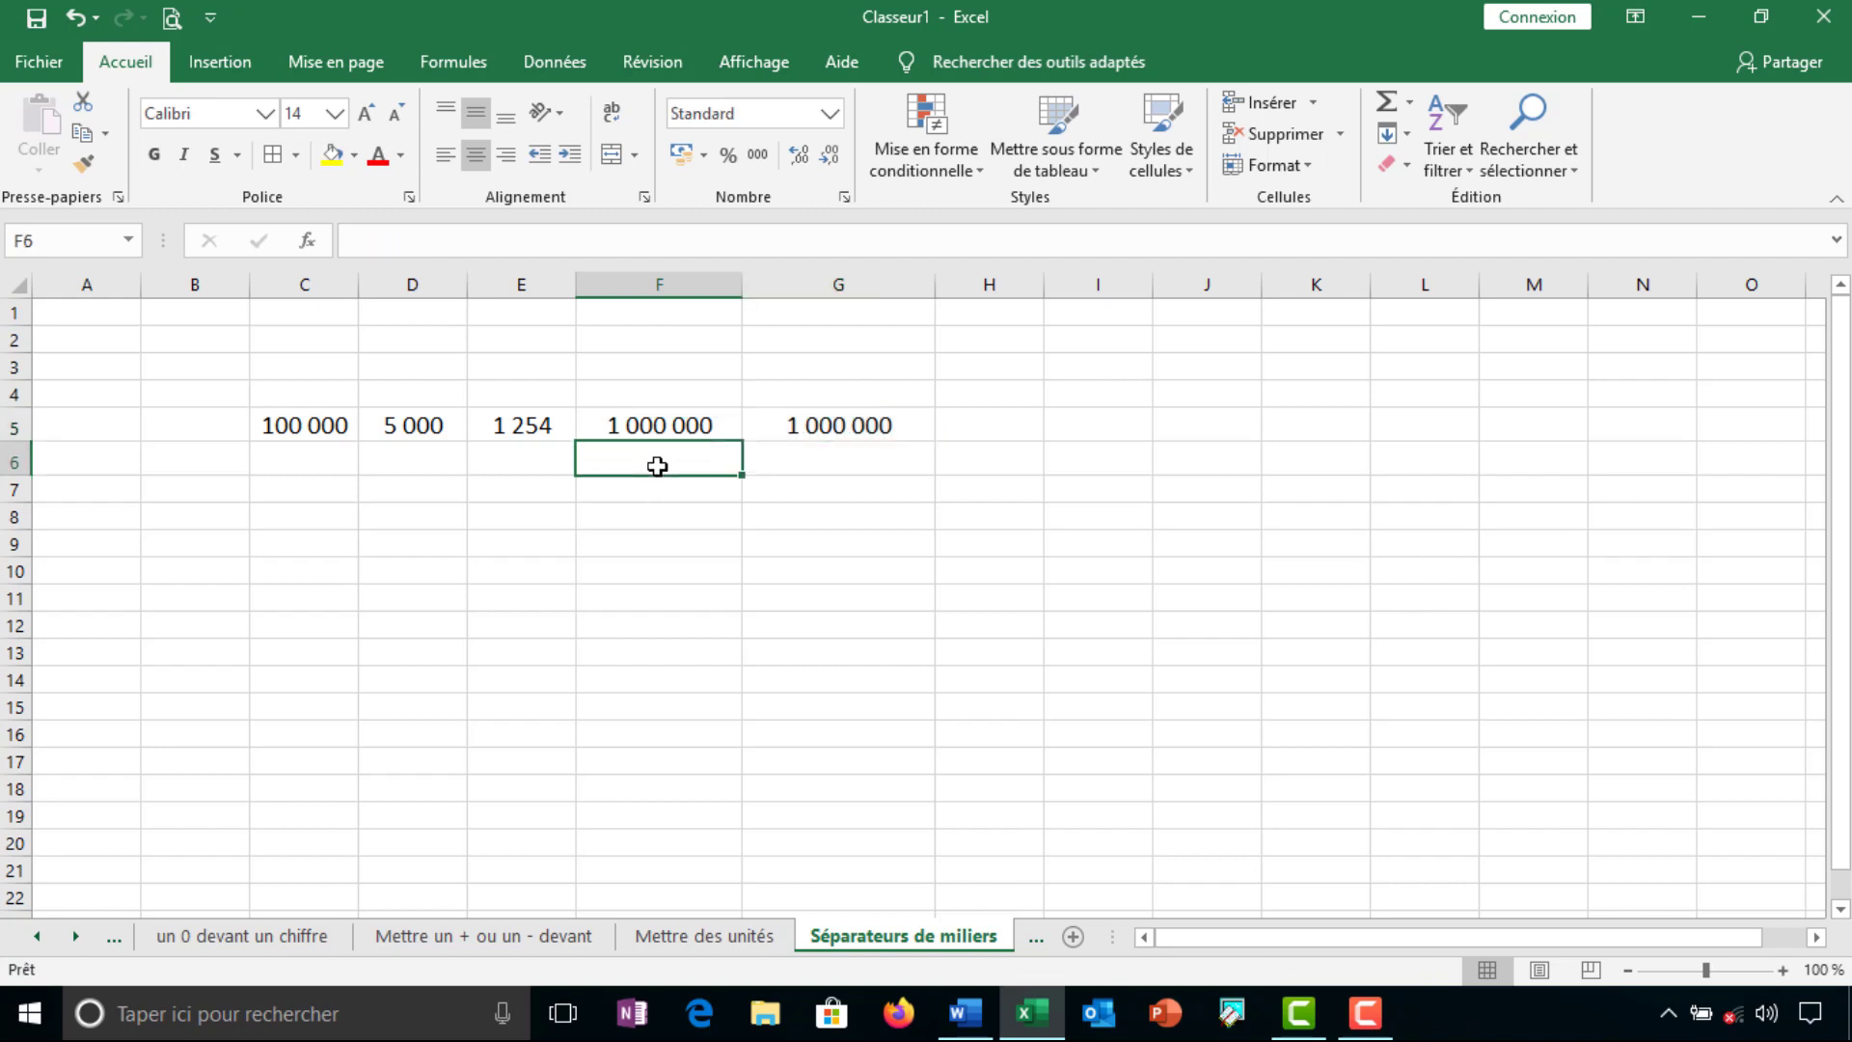
pyautogui.click(436, 433)
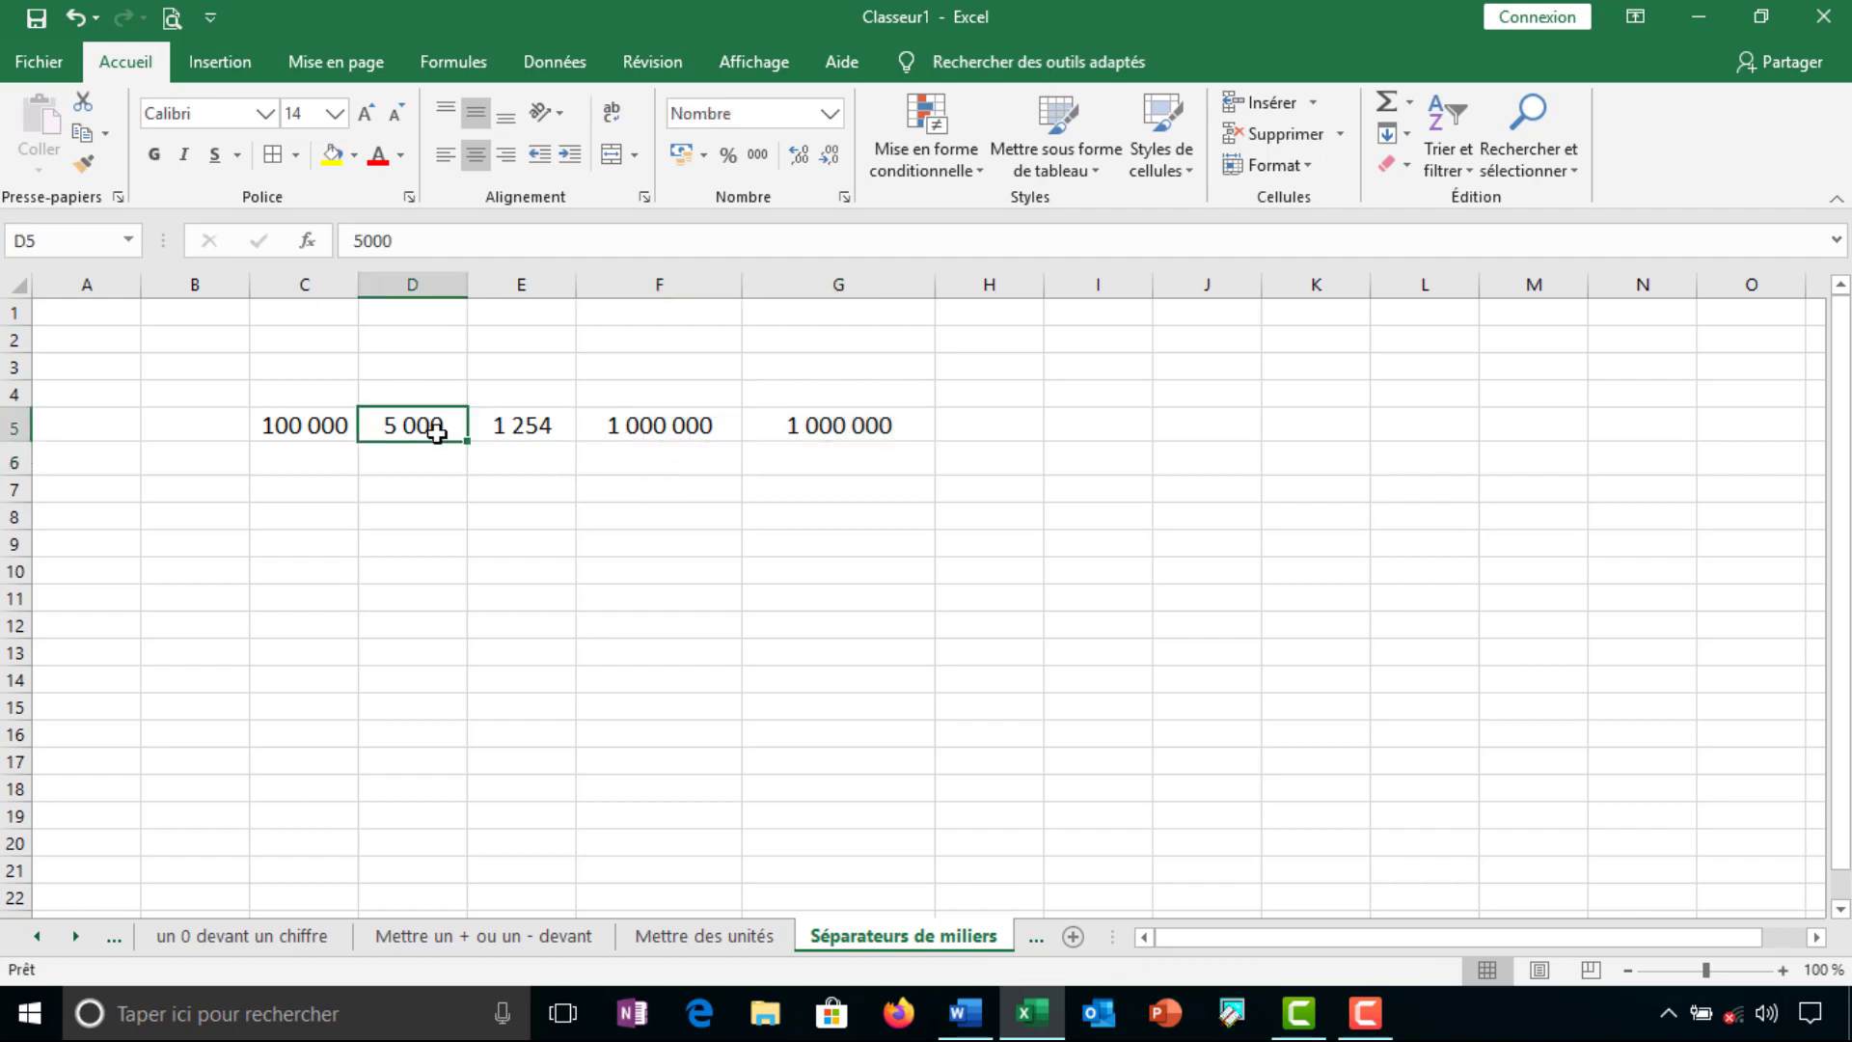
pyautogui.click(659, 431)
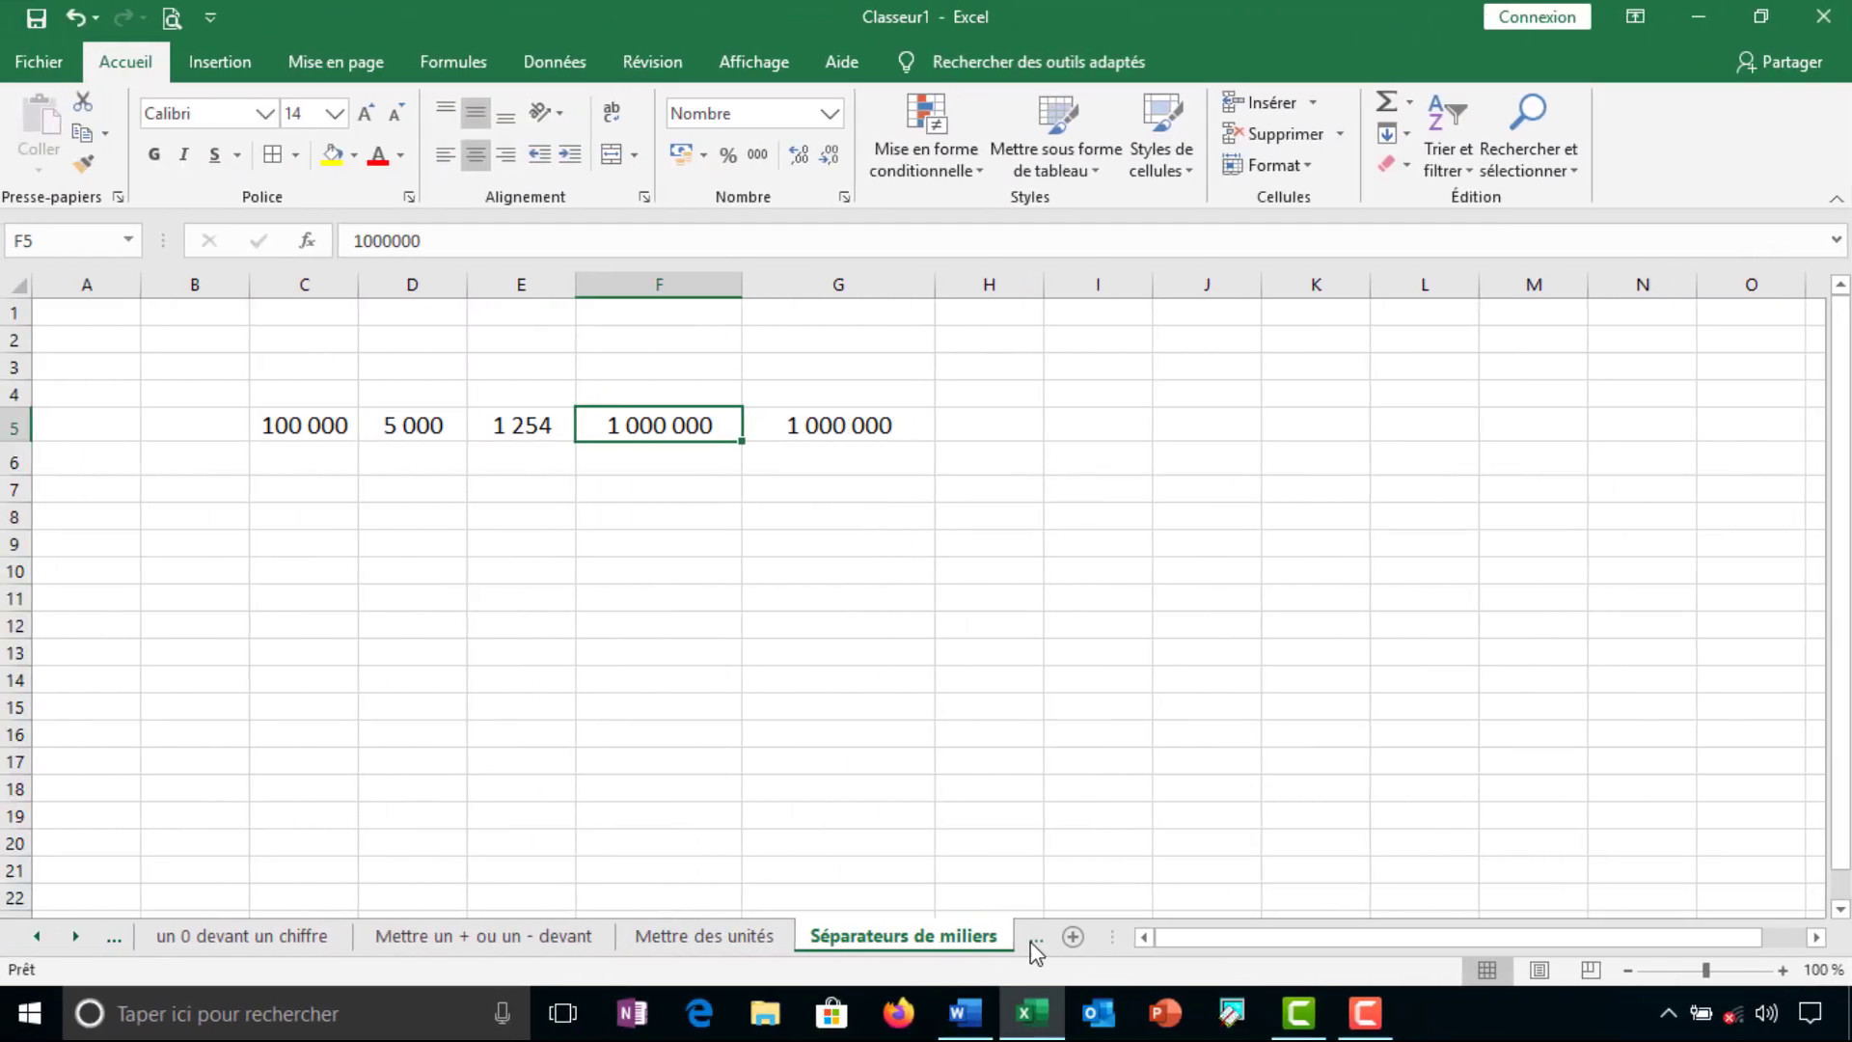
# Open the Mettre l'exposant sheet and zoom the view to 130%
pyautogui.click(1034, 937)
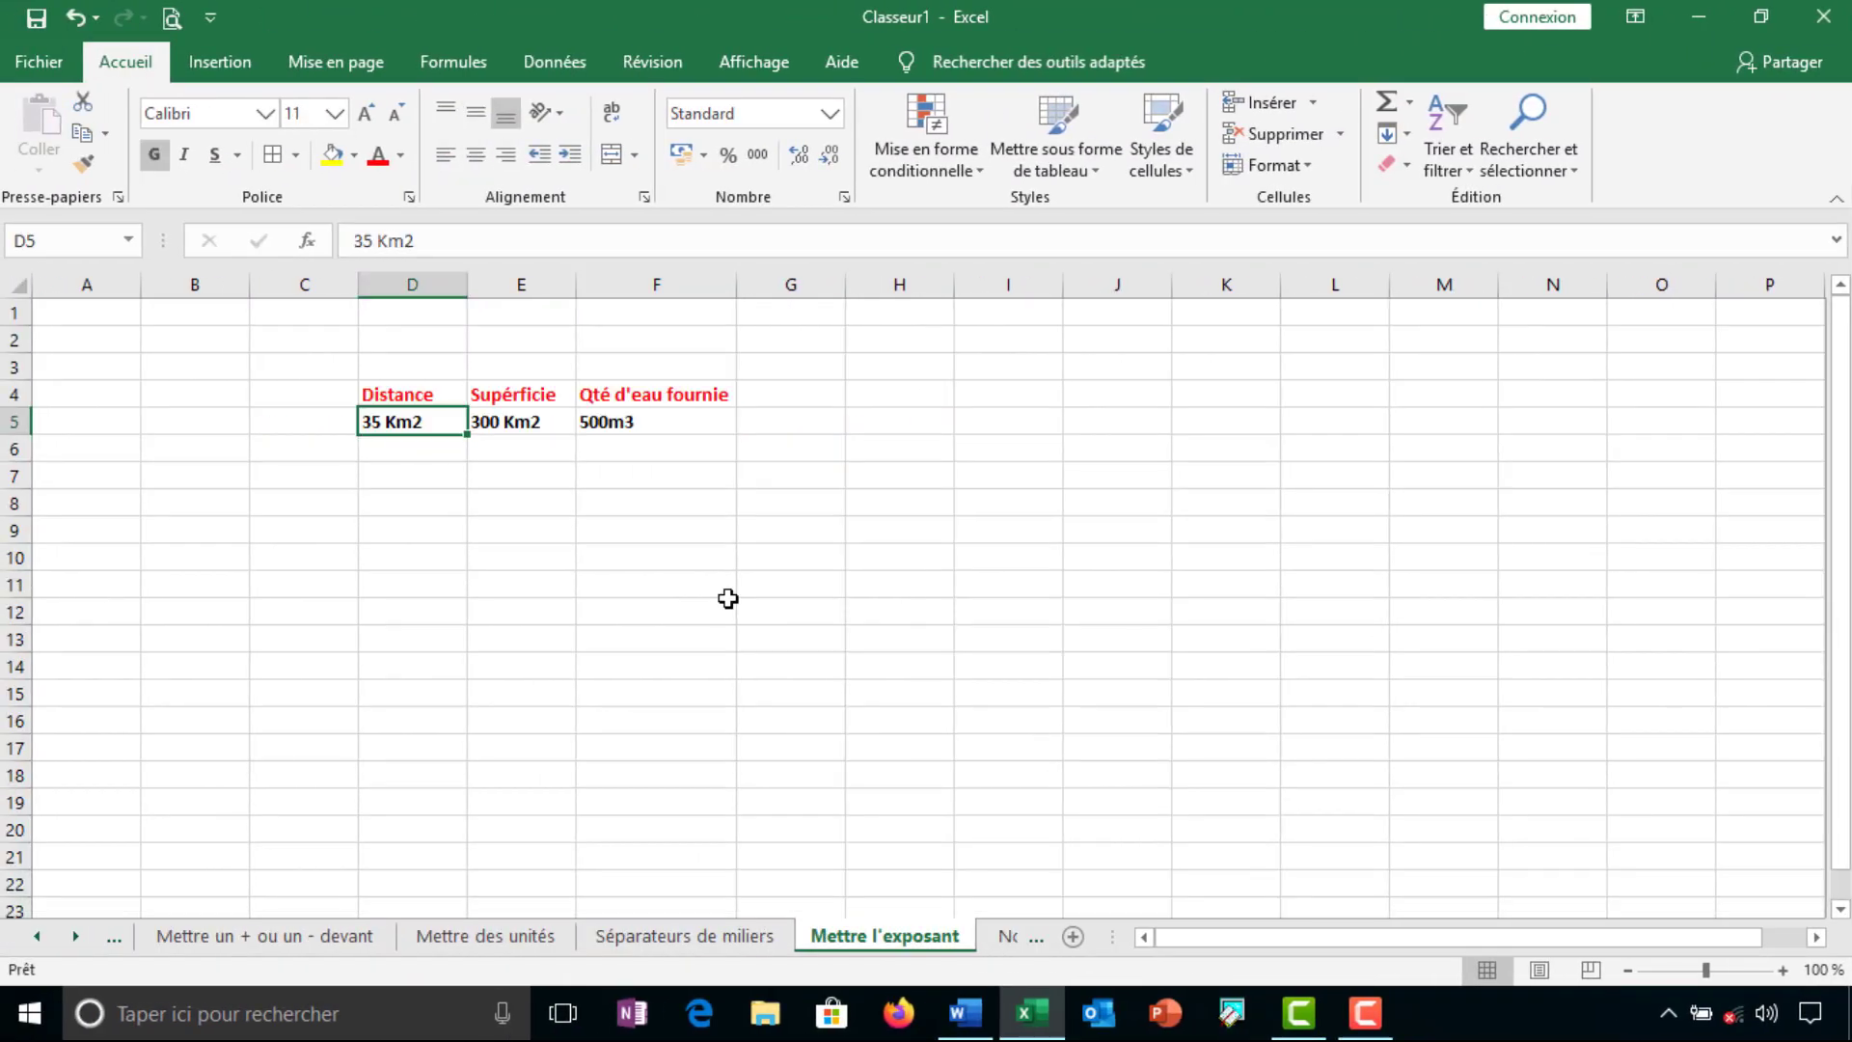
pyautogui.click(413, 447)
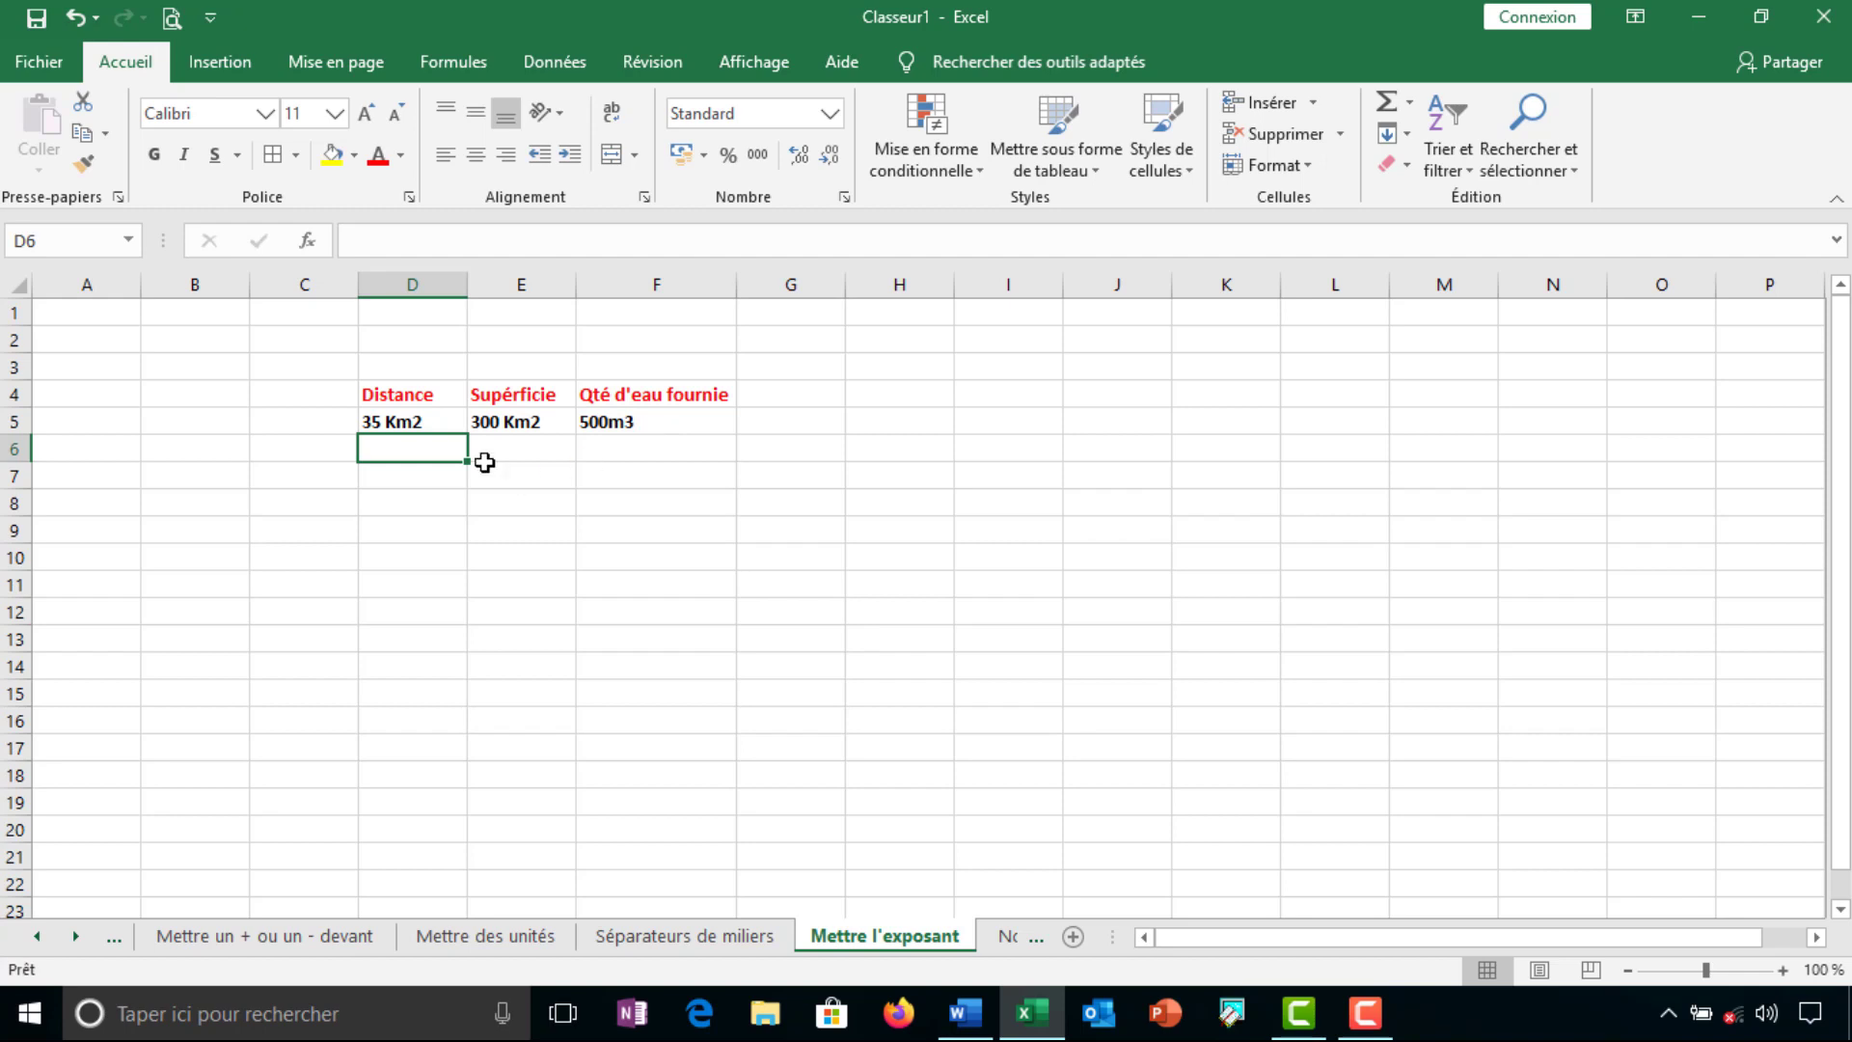
pyautogui.click(529, 500)
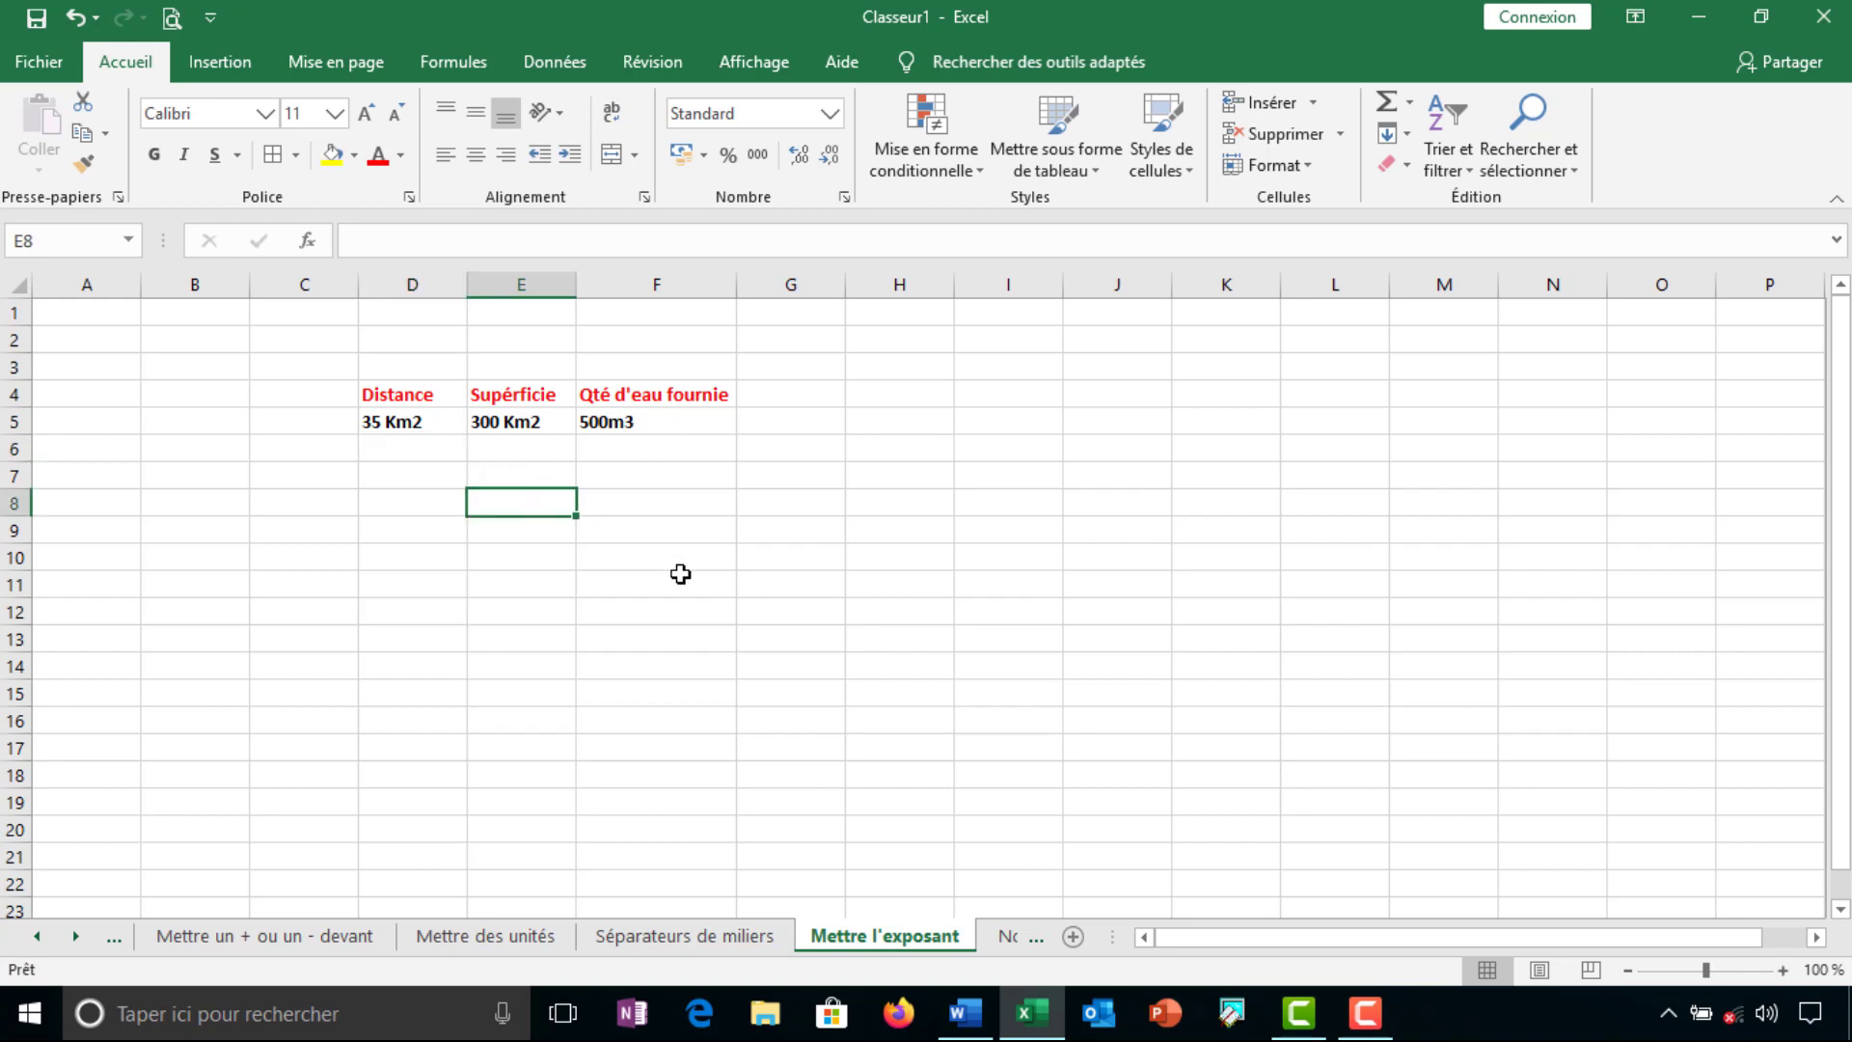
pyautogui.click(1781, 969)
pyautogui.click(1782, 969)
pyautogui.click(1782, 969)
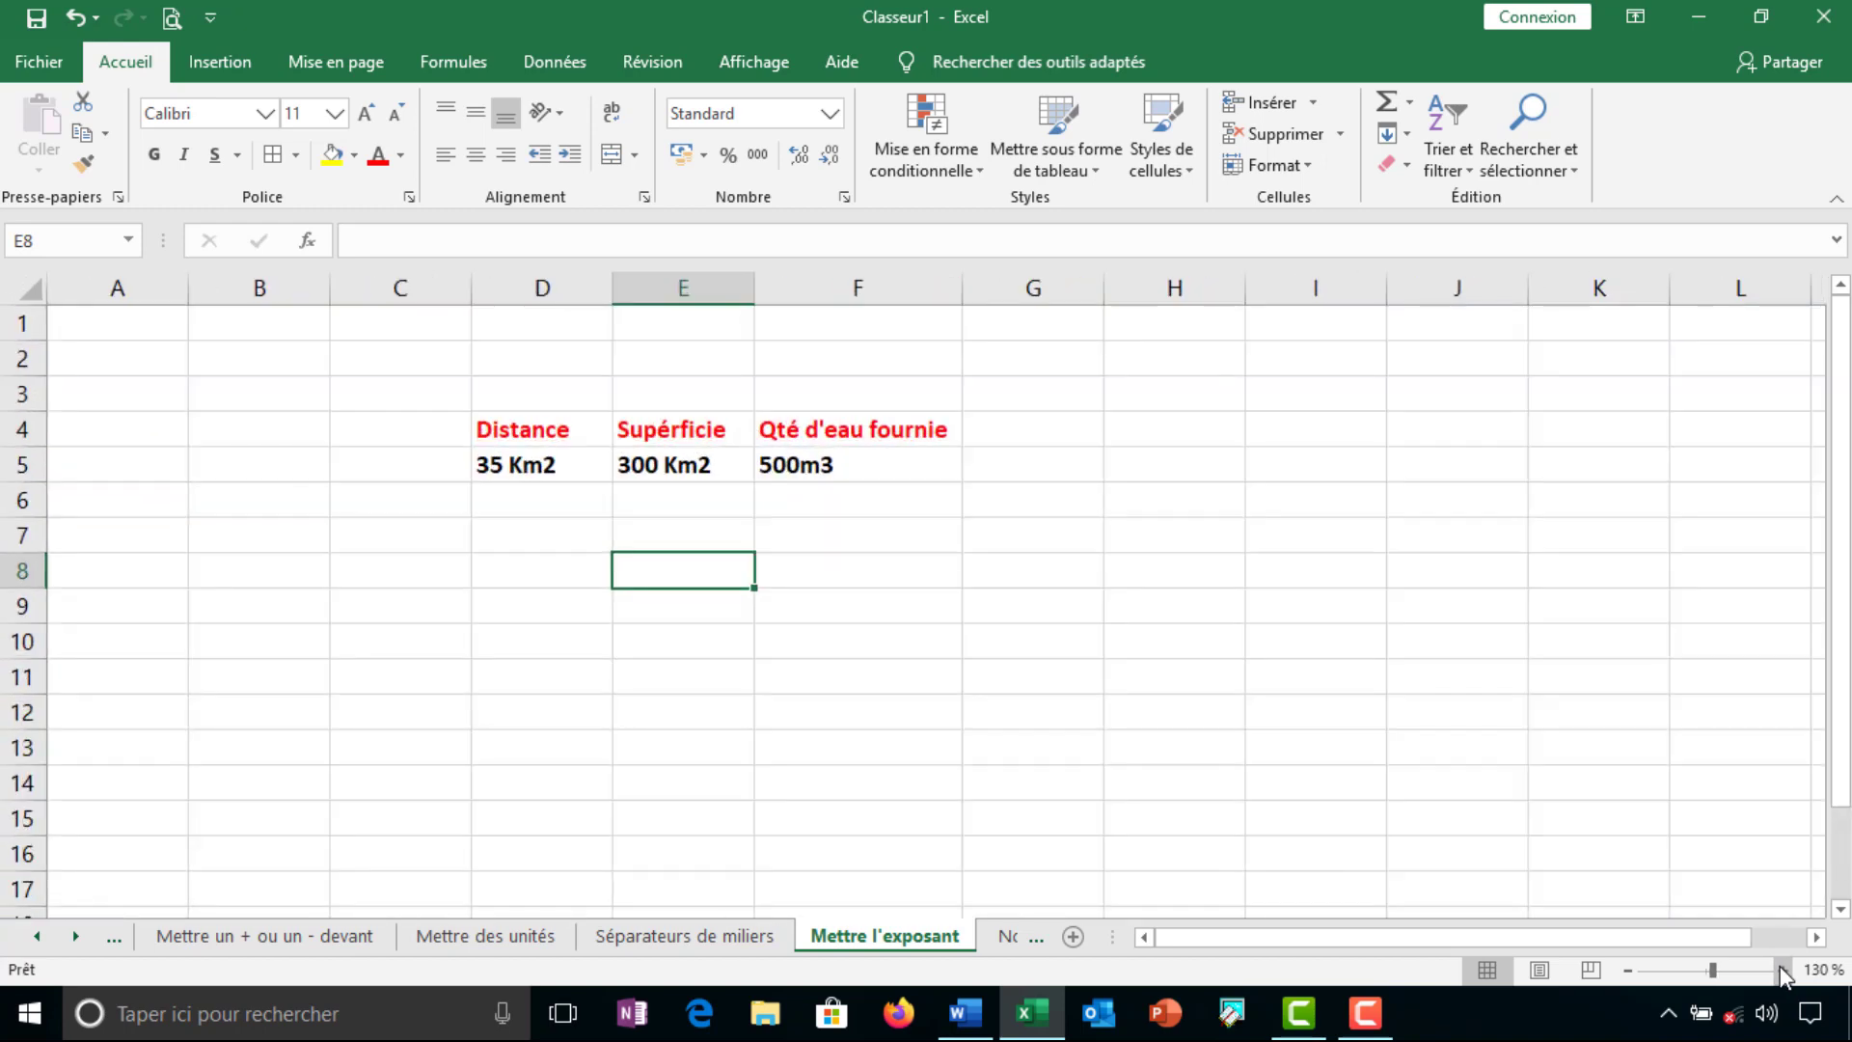
# Make the 2 in D5's 35 Km2 superscript
pyautogui.doubleClick(550, 464)
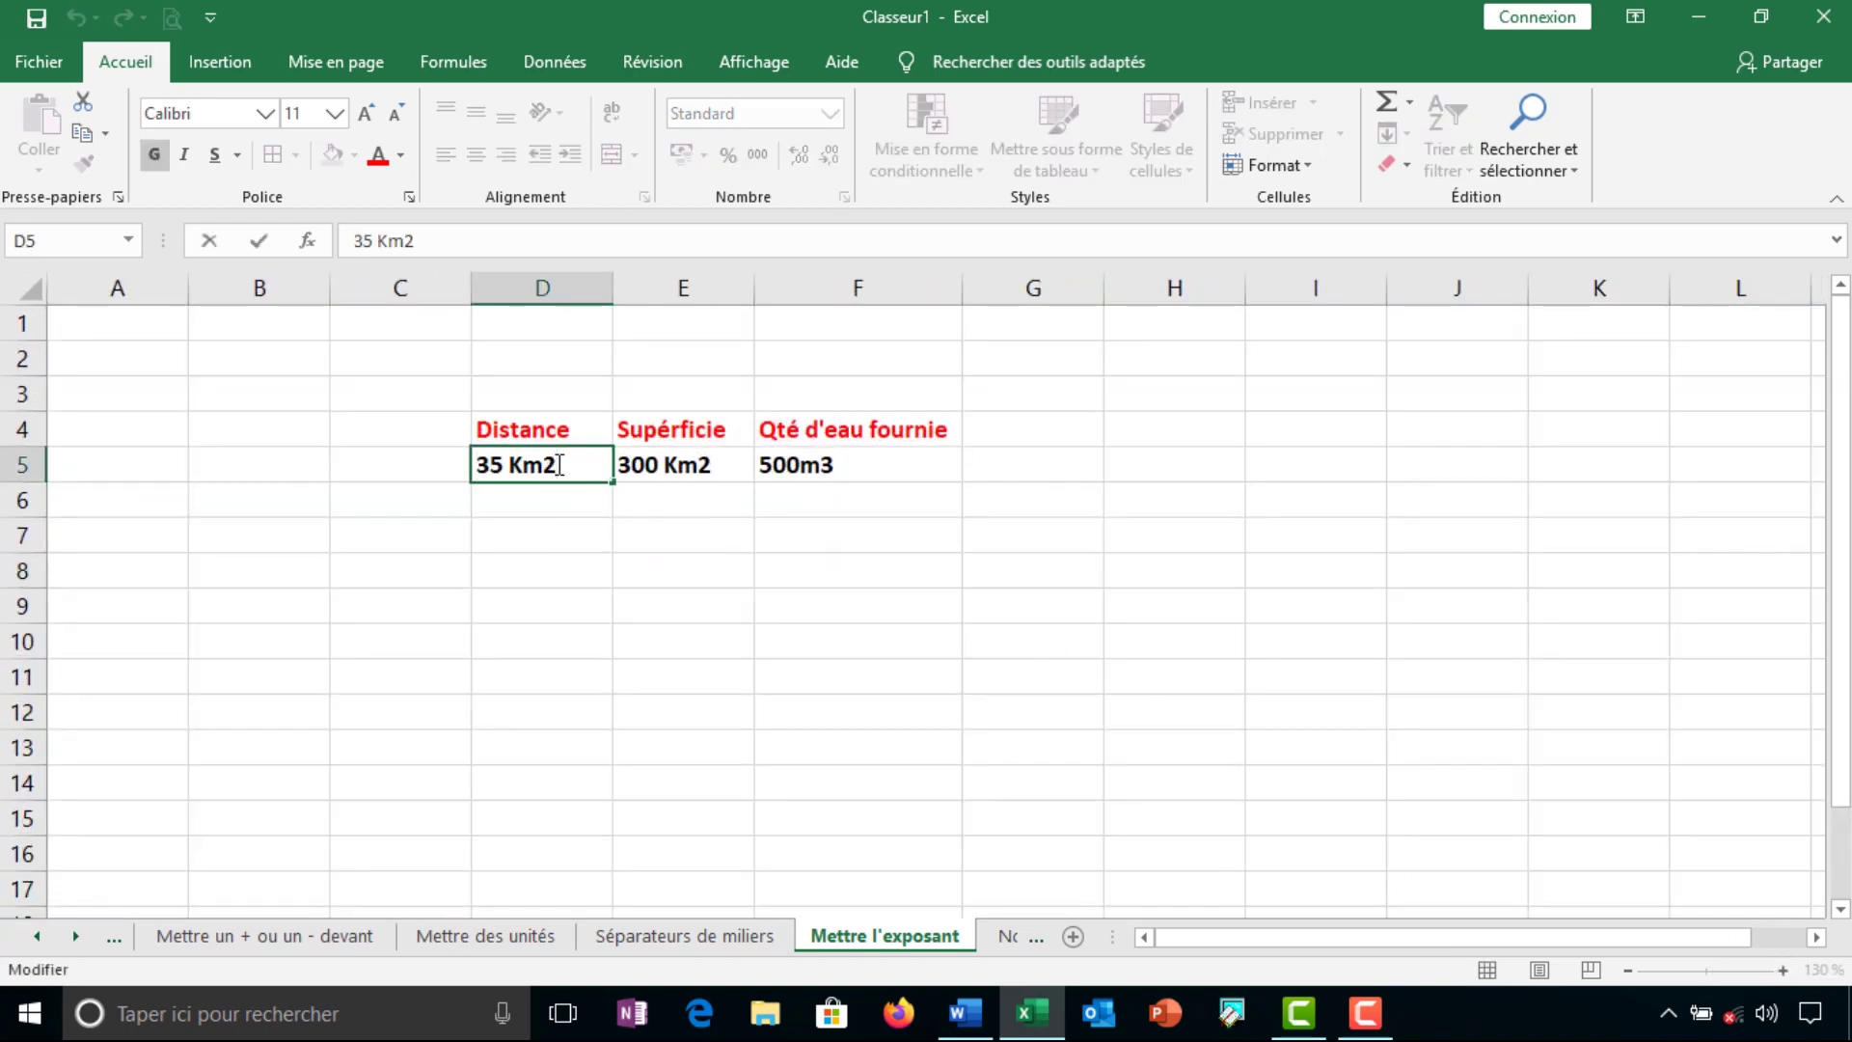
pyautogui.click(534, 534)
pyautogui.click(560, 464)
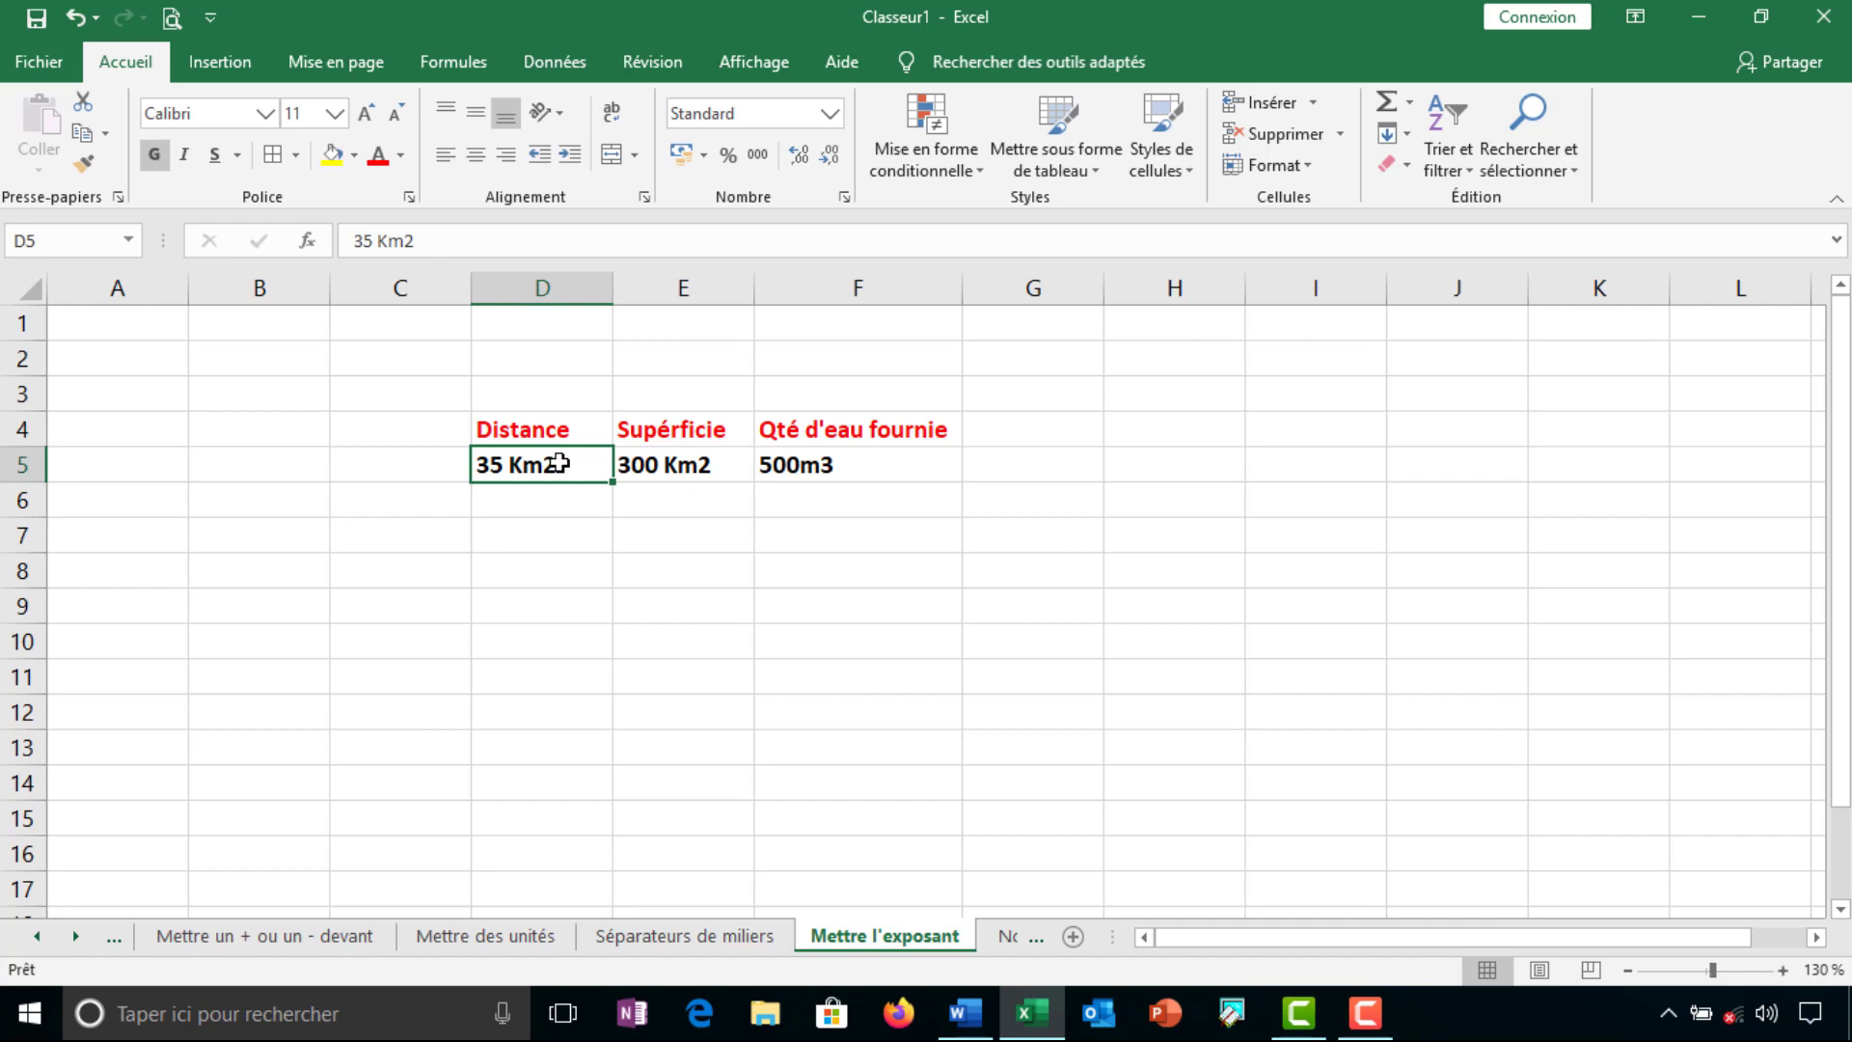
pyautogui.doubleClick(560, 464)
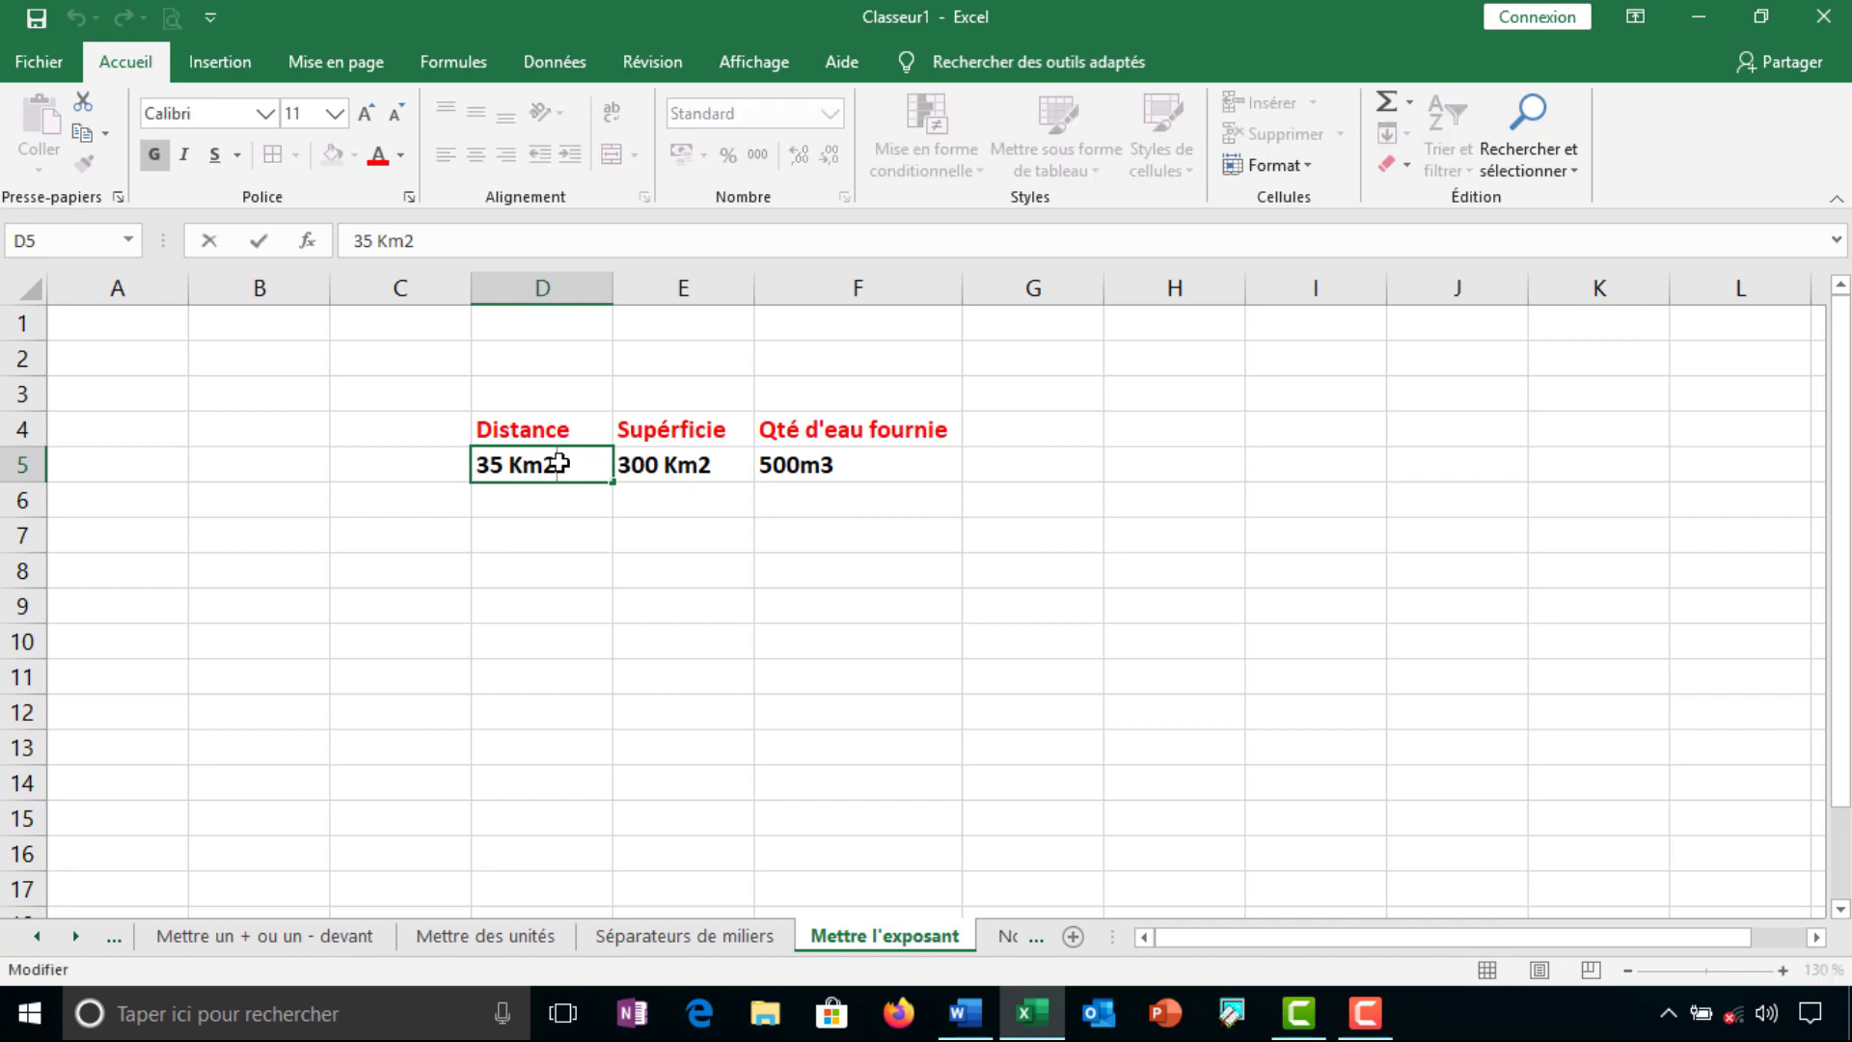
pyautogui.moveTo(558, 464); pyautogui.dragTo(548, 462)
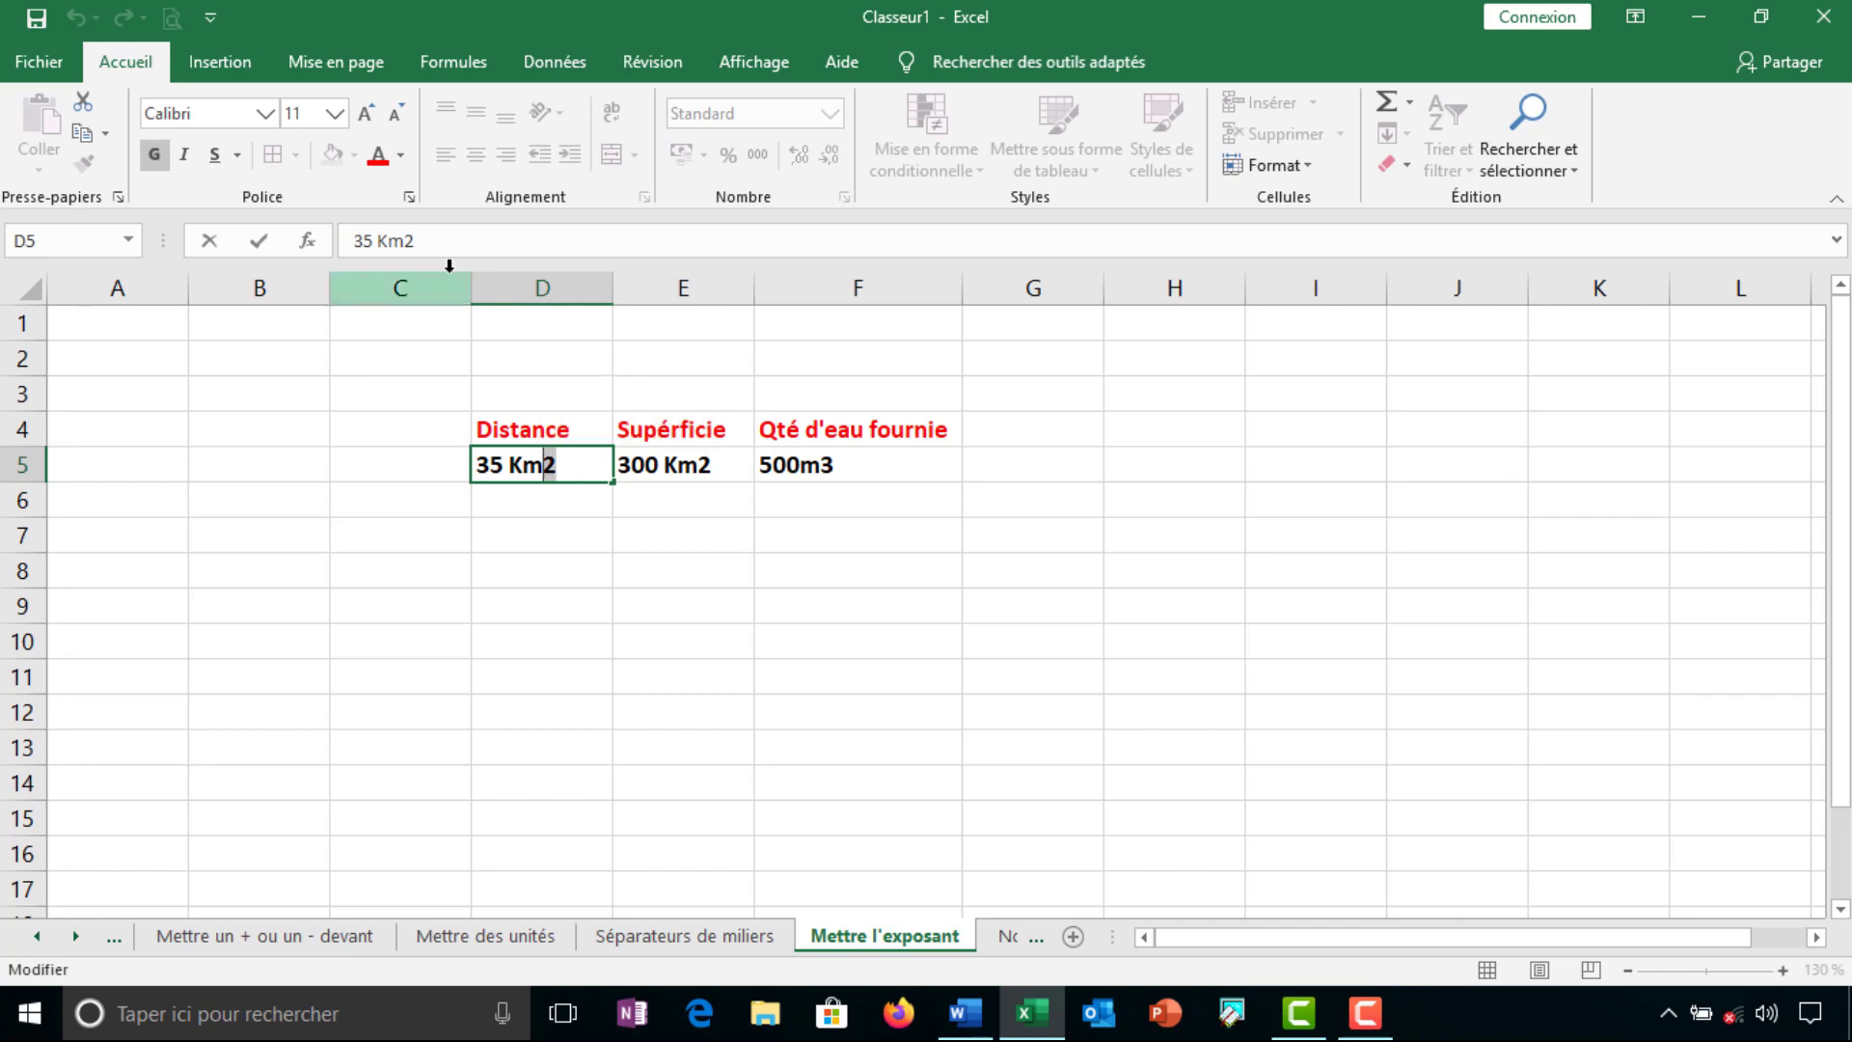
pyautogui.click(408, 196)
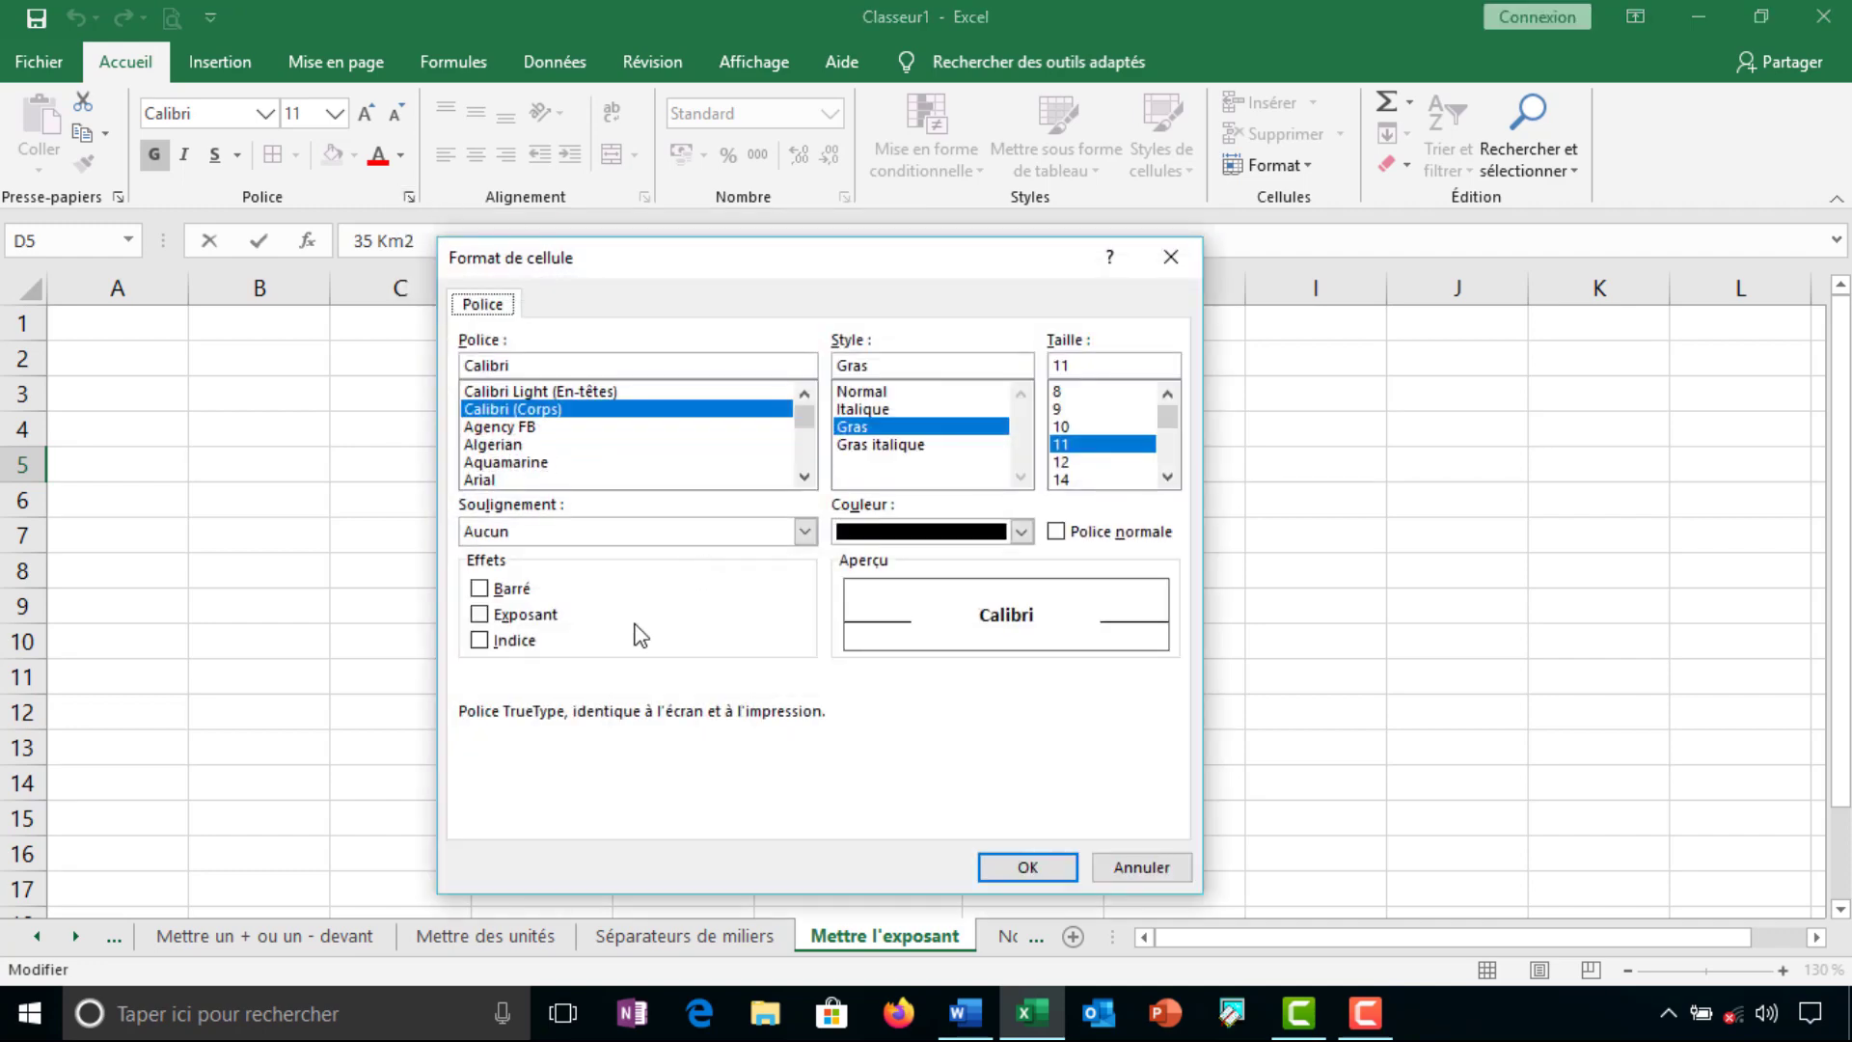
pyautogui.click(479, 615)
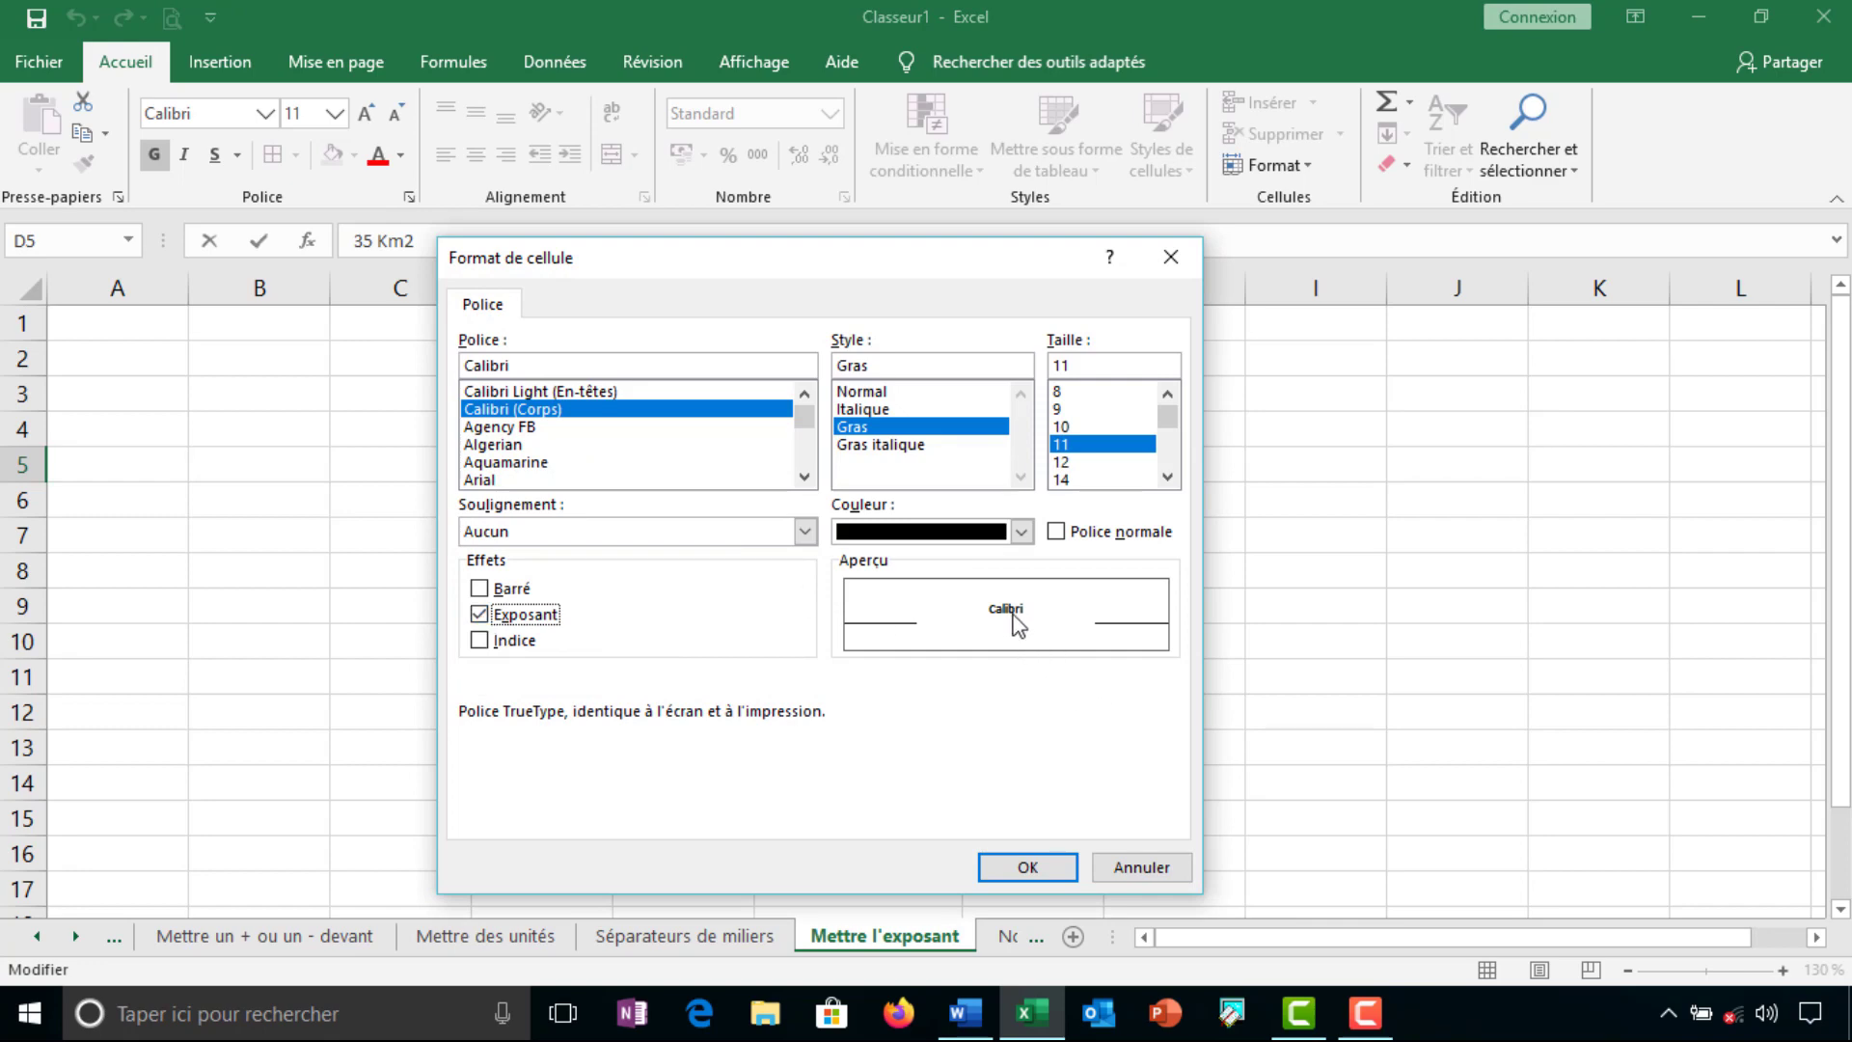
pyautogui.click(1029, 871)
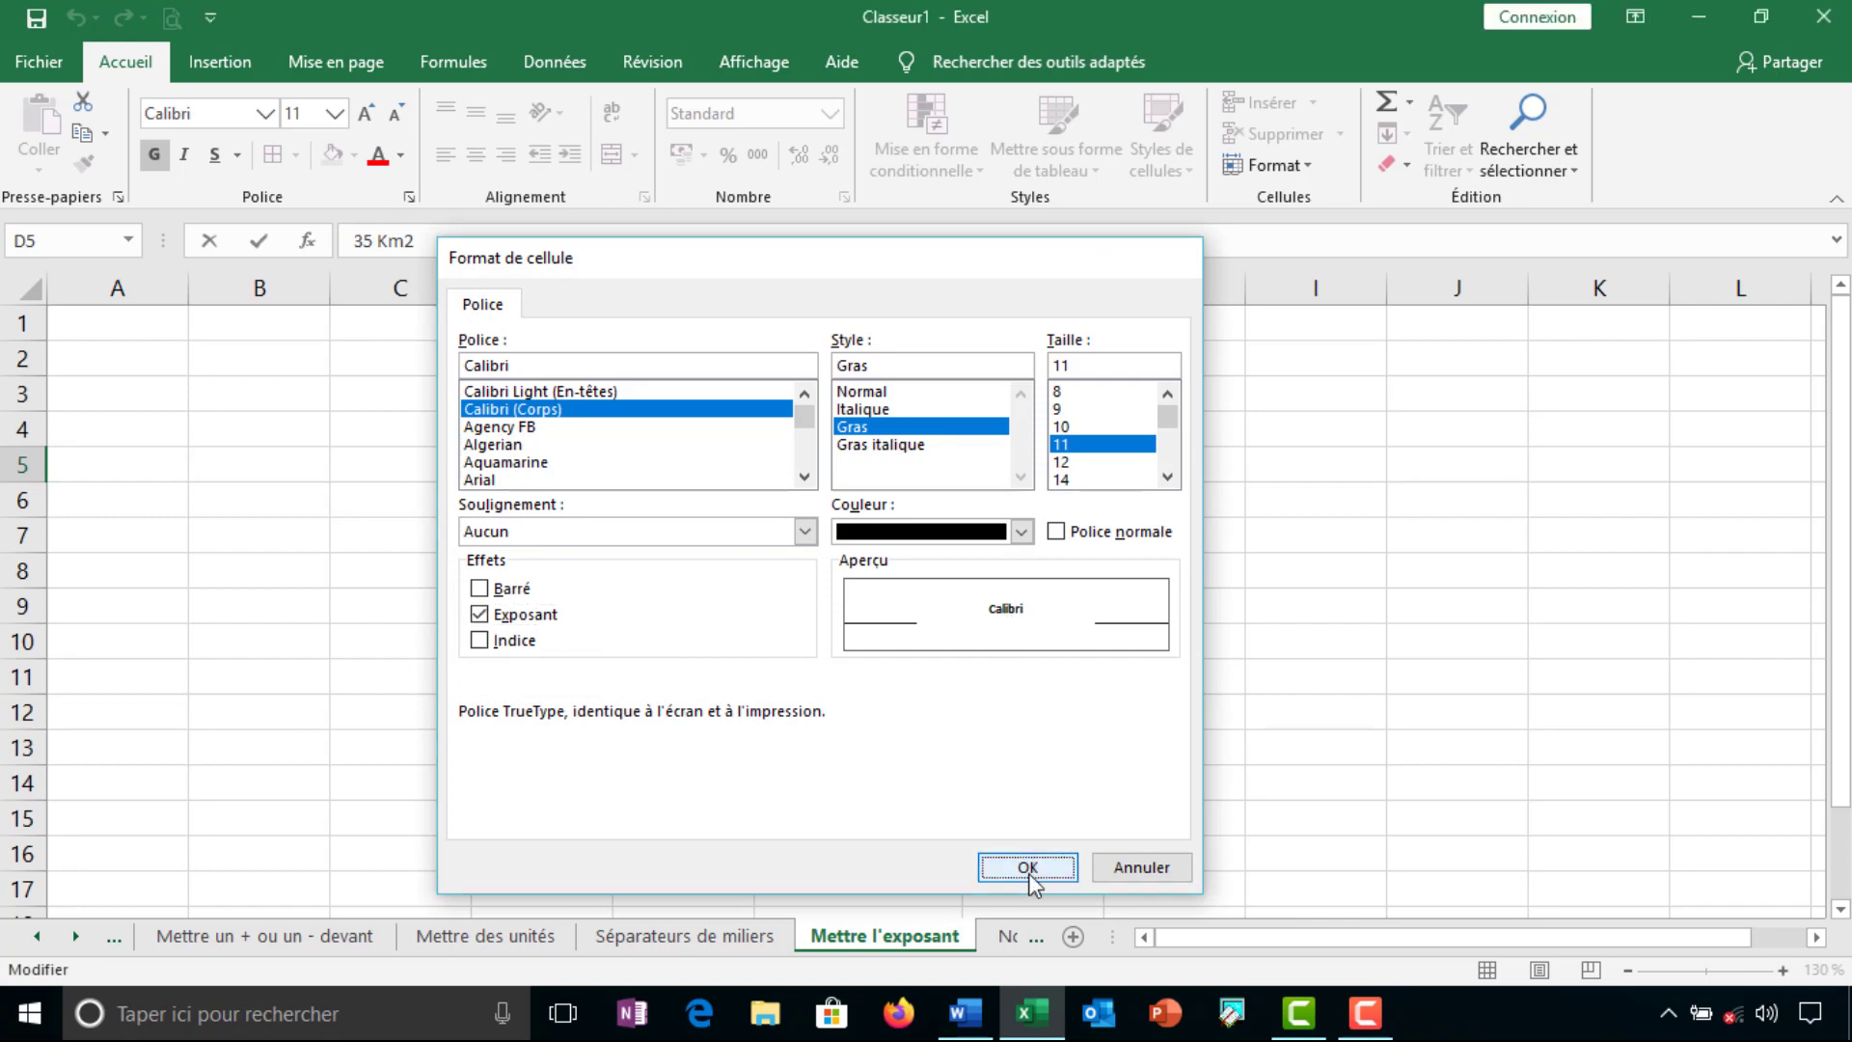
pyautogui.click(888, 653)
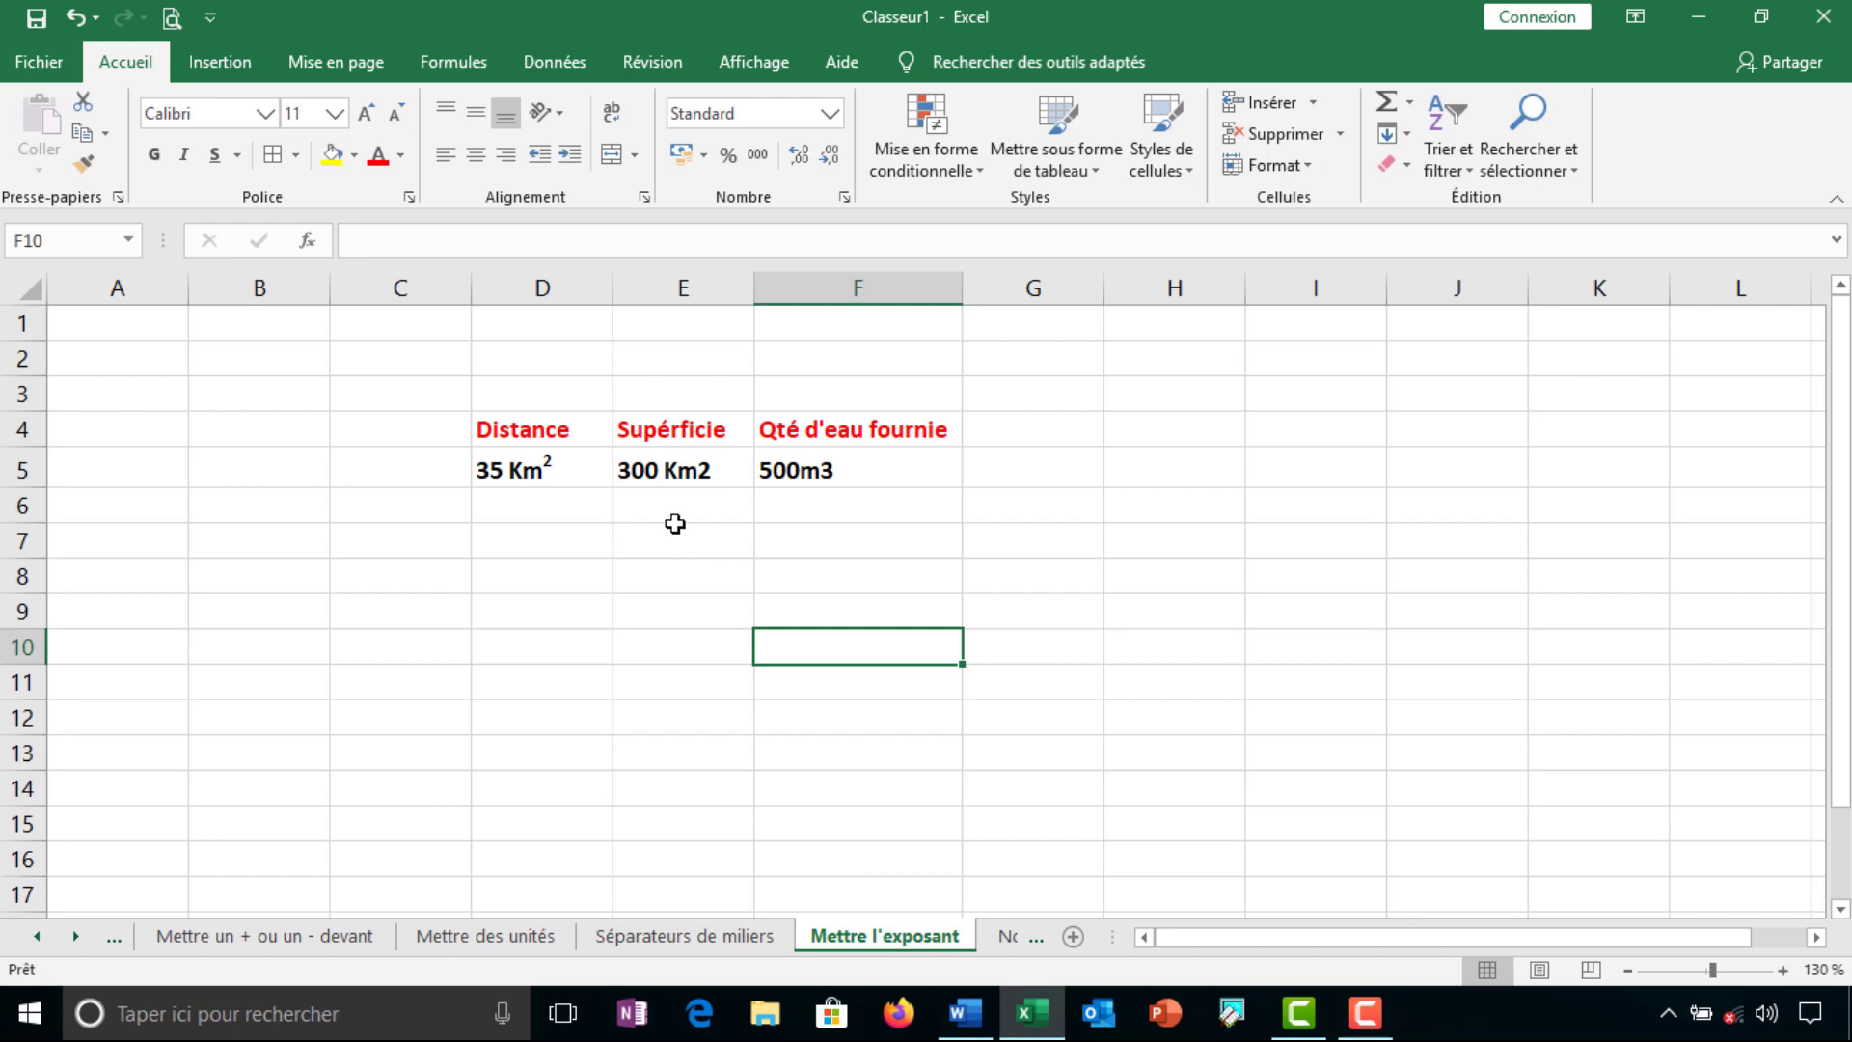
# Make the 2 in E5's 300 Km2 superscript
pyautogui.doubleClick(700, 471)
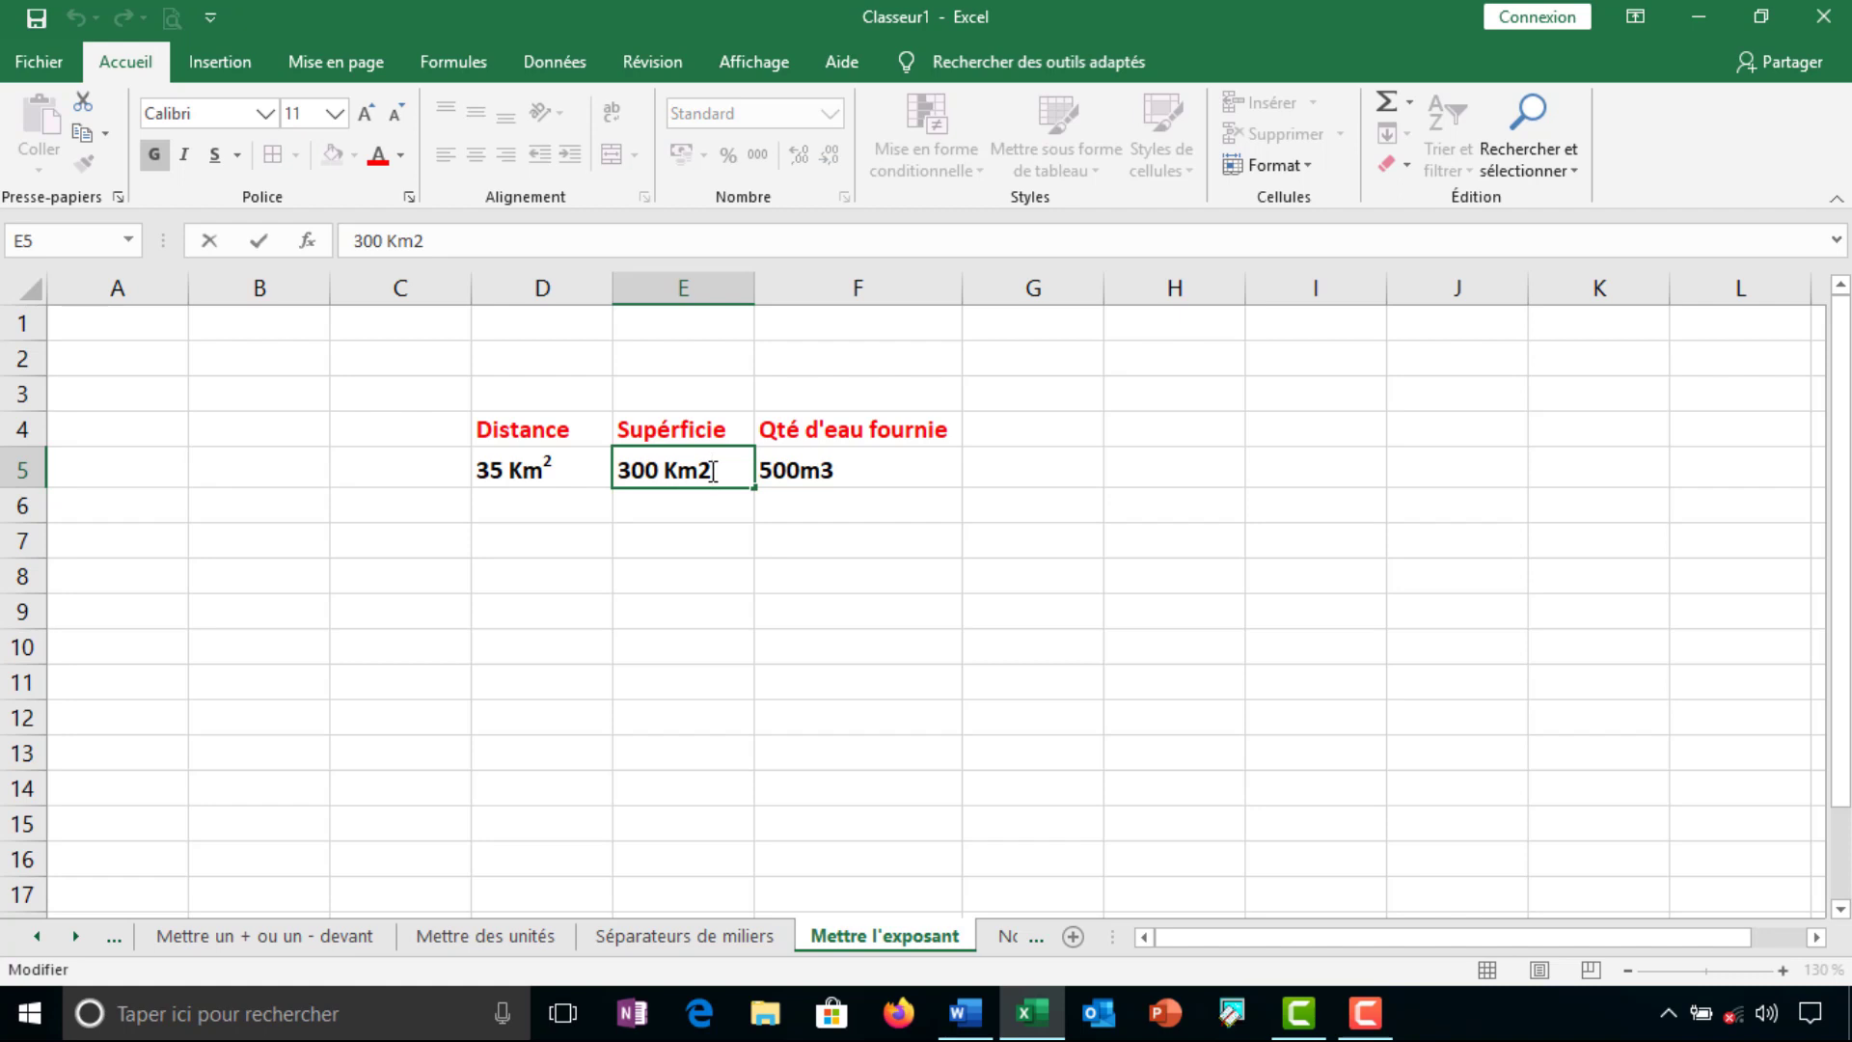
pyautogui.moveTo(713, 472); pyautogui.dragTo(699, 471)
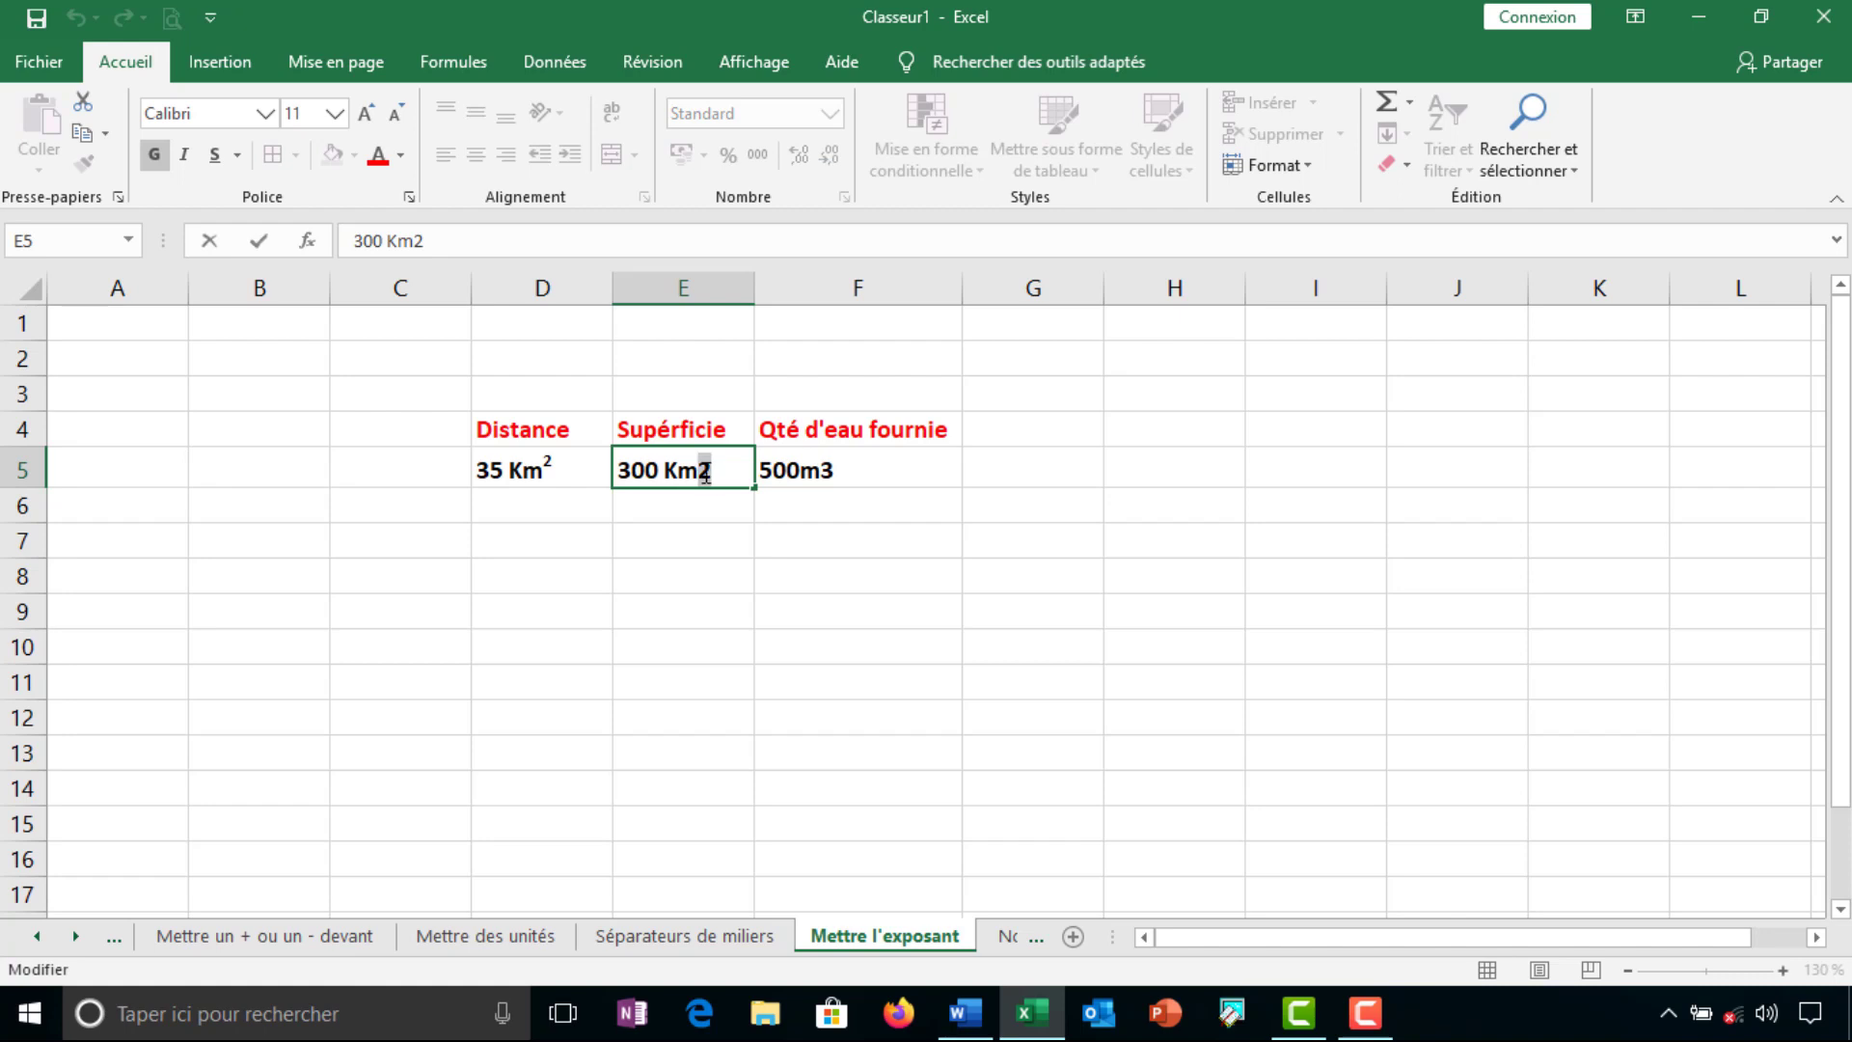
pyautogui.click(409, 197)
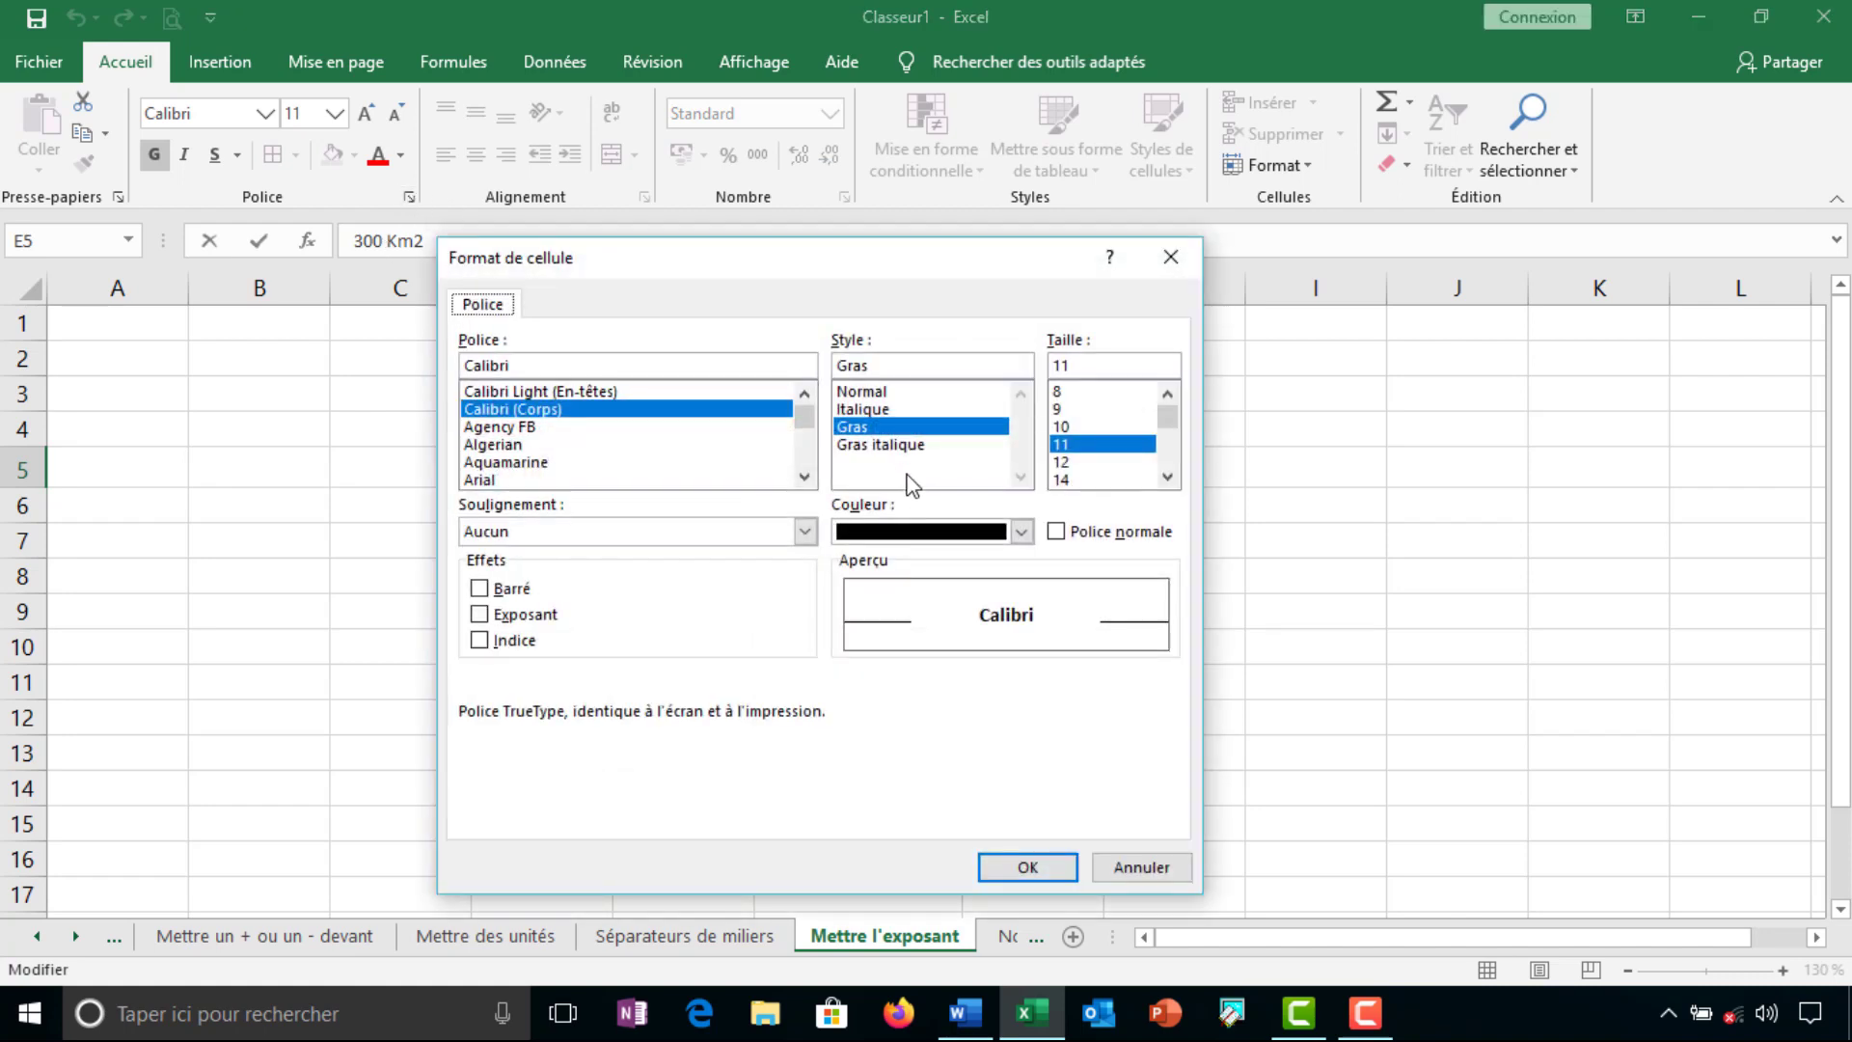
pyautogui.click(481, 615)
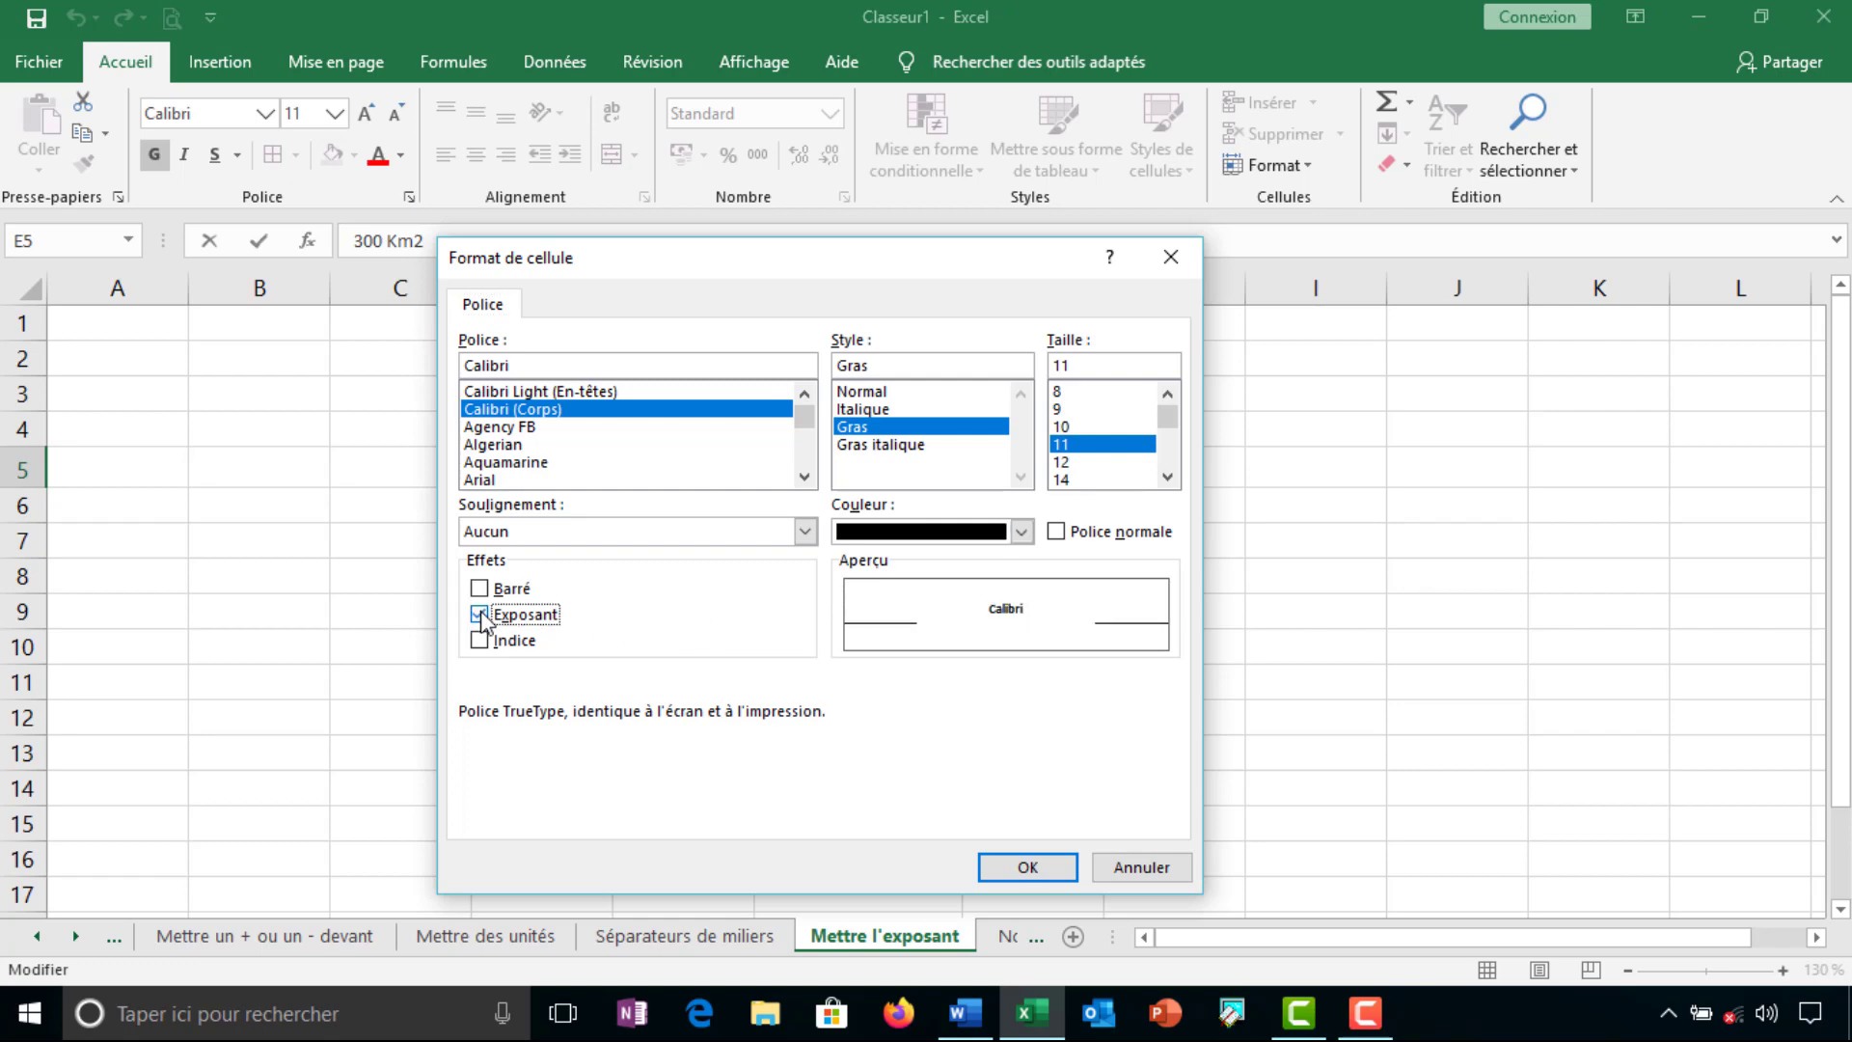
pyautogui.click(1026, 867)
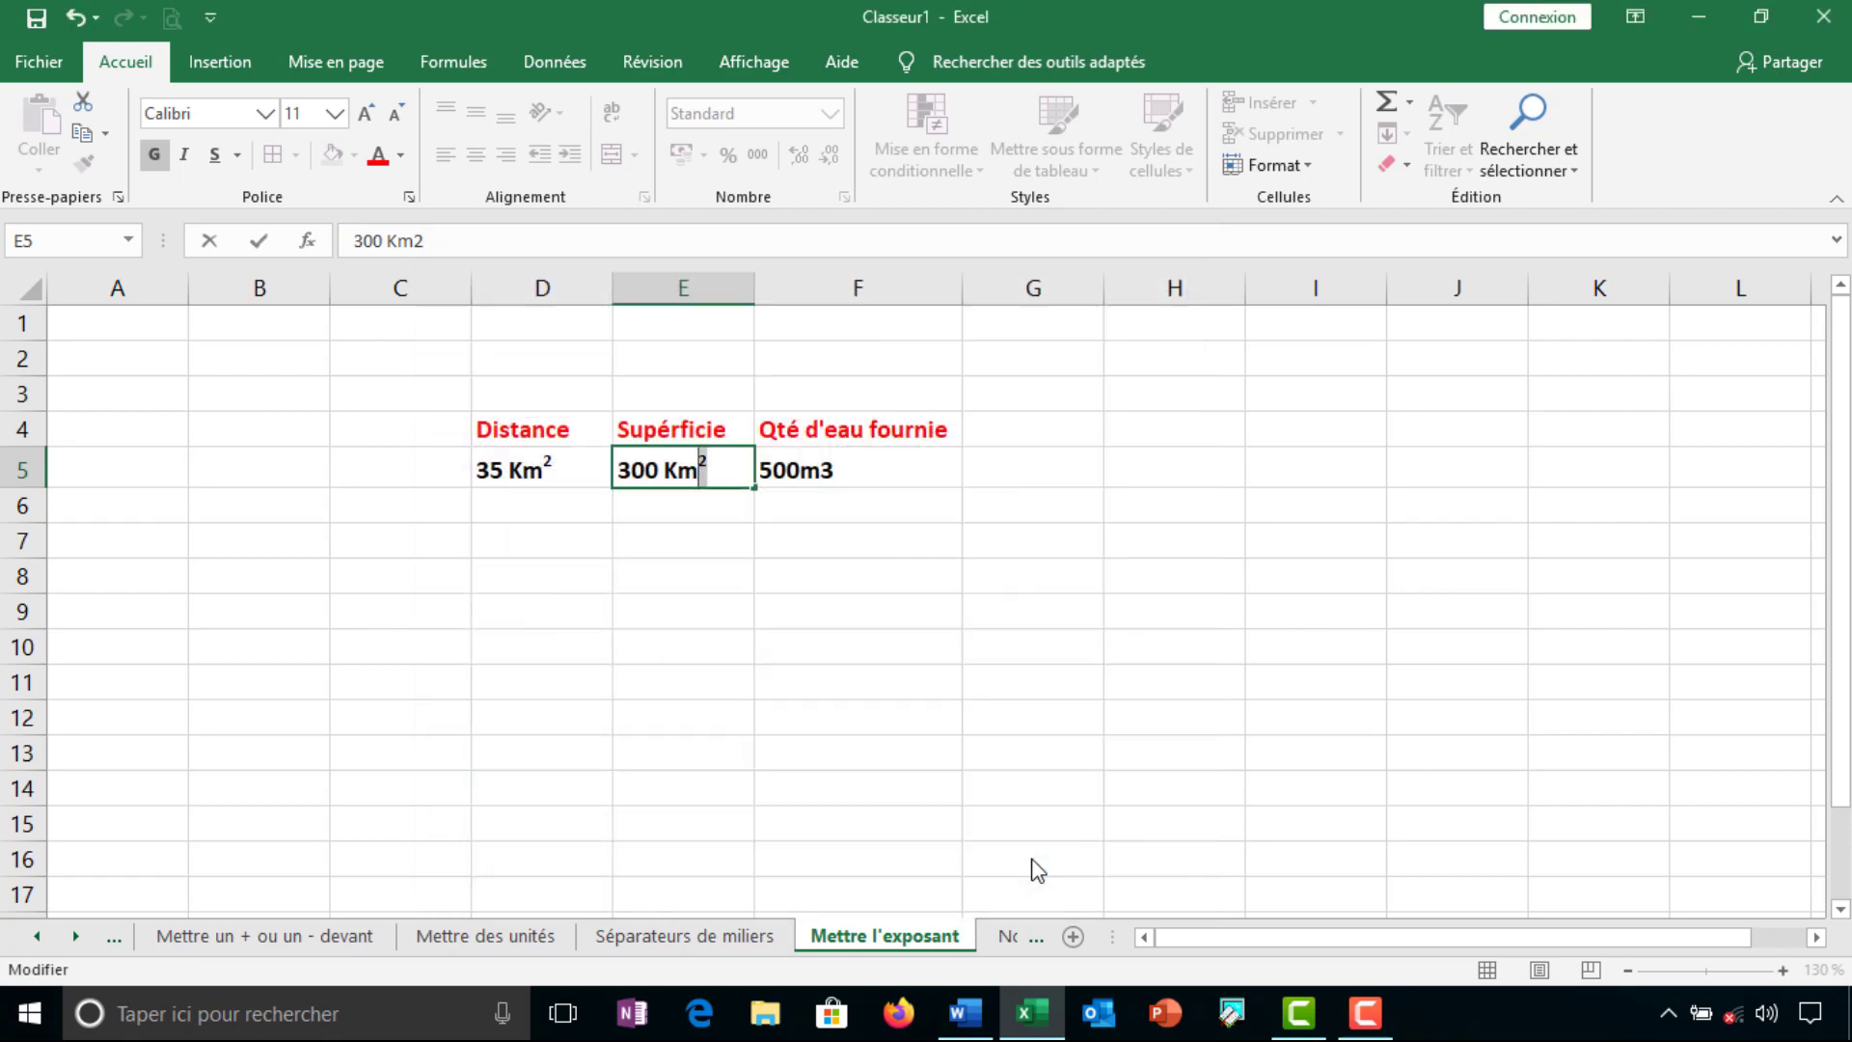
# Make the 3 in F5's 500m3 superscript and zoom back to 110%
pyautogui.doubleClick(820, 471)
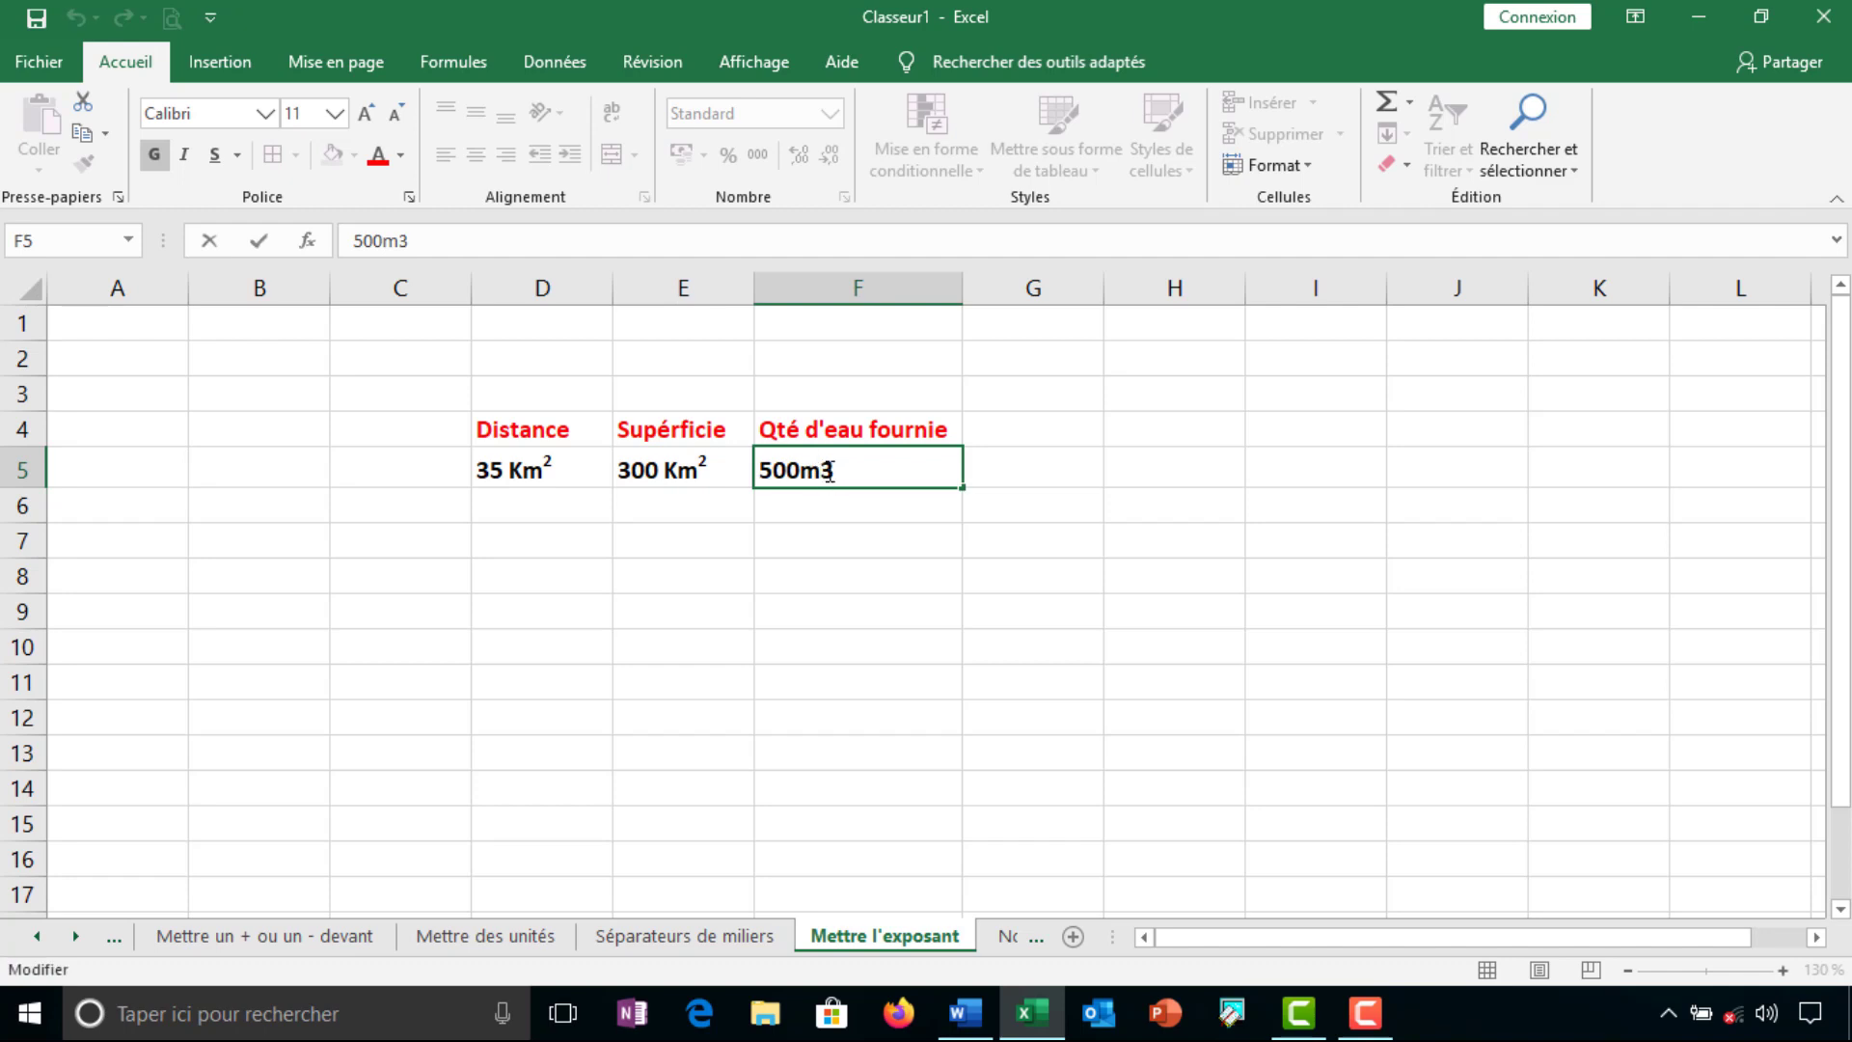
pyautogui.moveTo(830, 472); pyautogui.dragTo(821, 471)
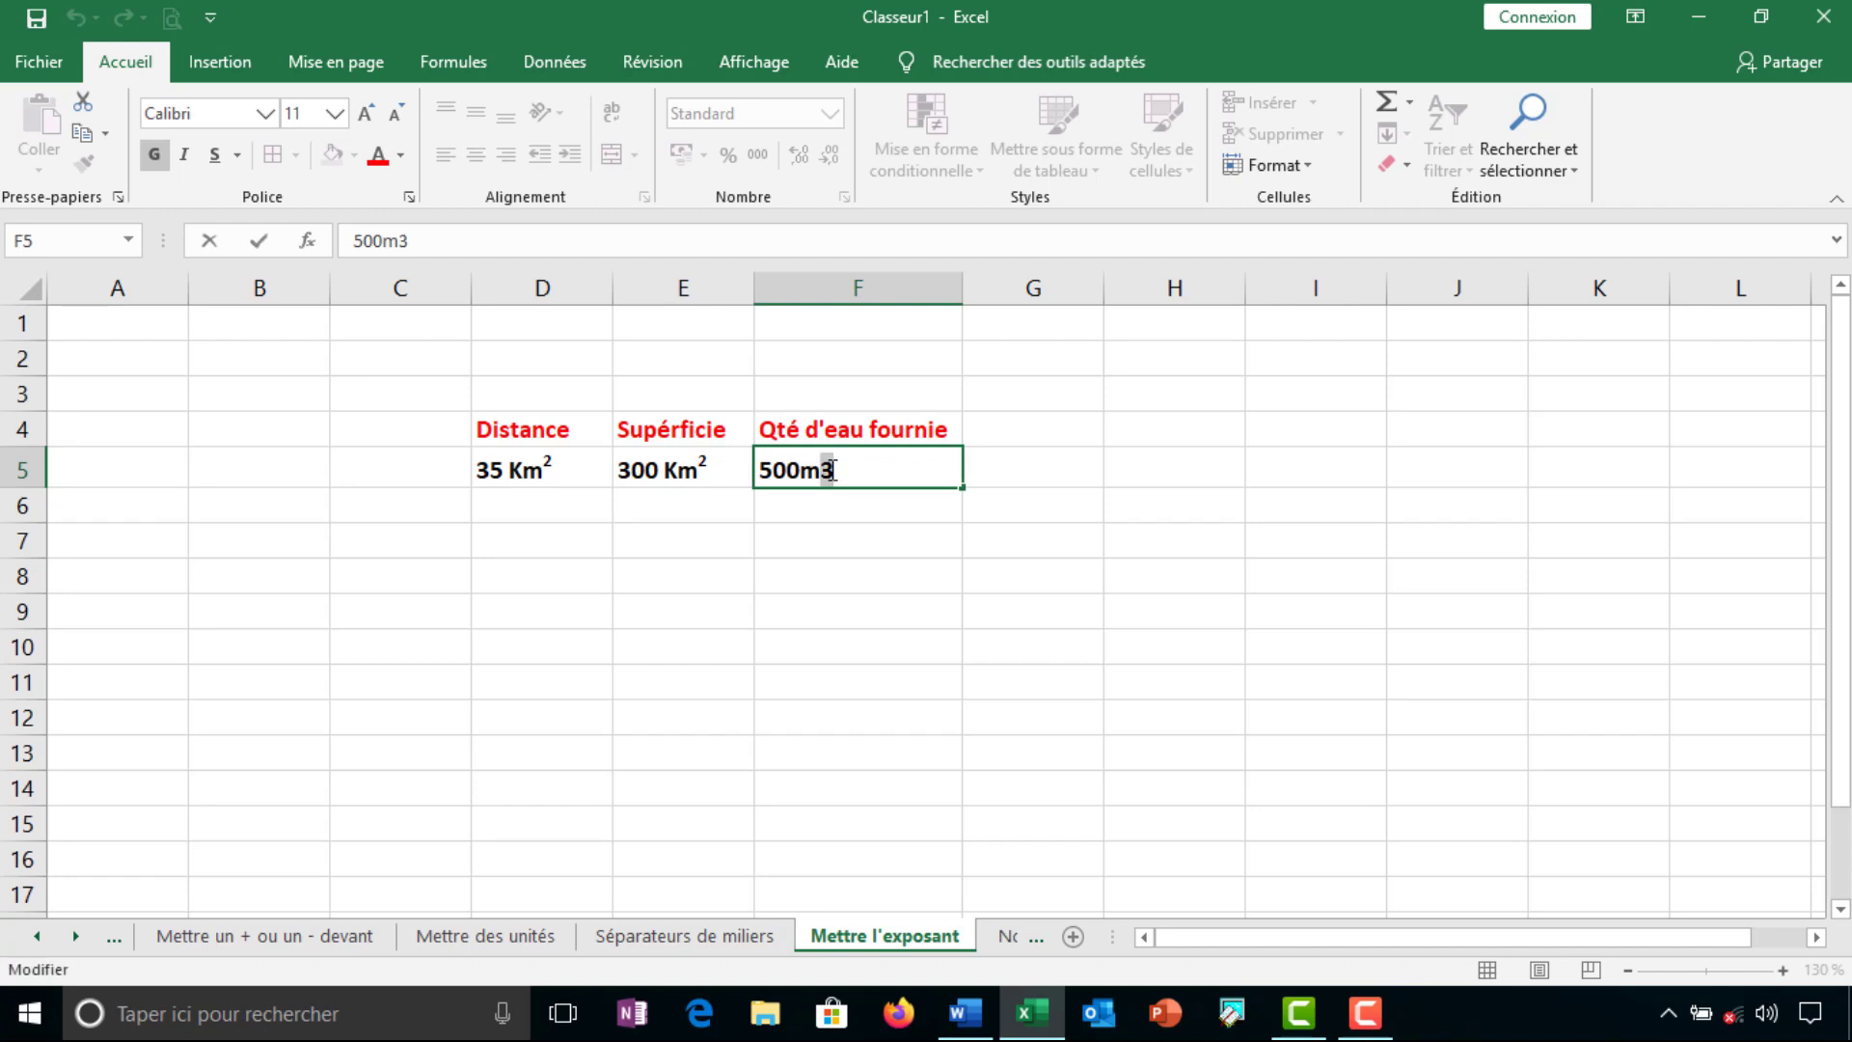
pyautogui.click(409, 196)
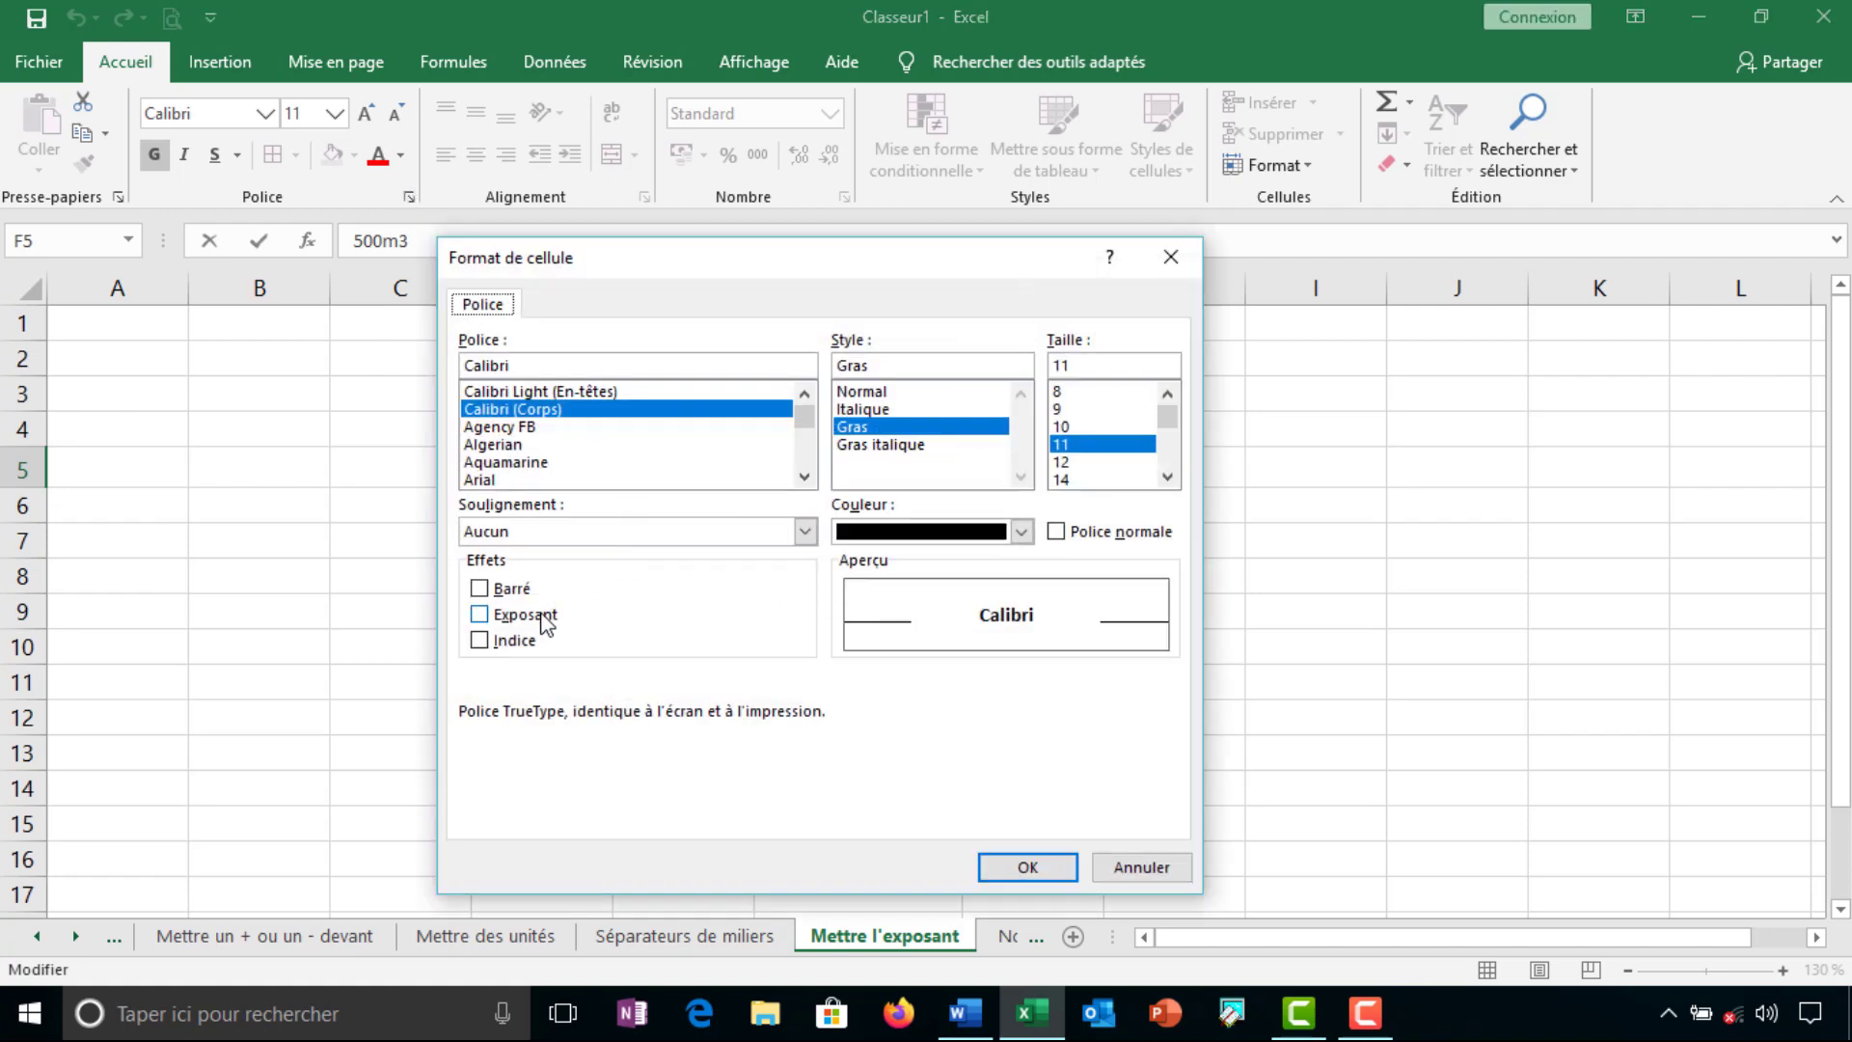
pyautogui.click(541, 616)
pyautogui.click(1024, 867)
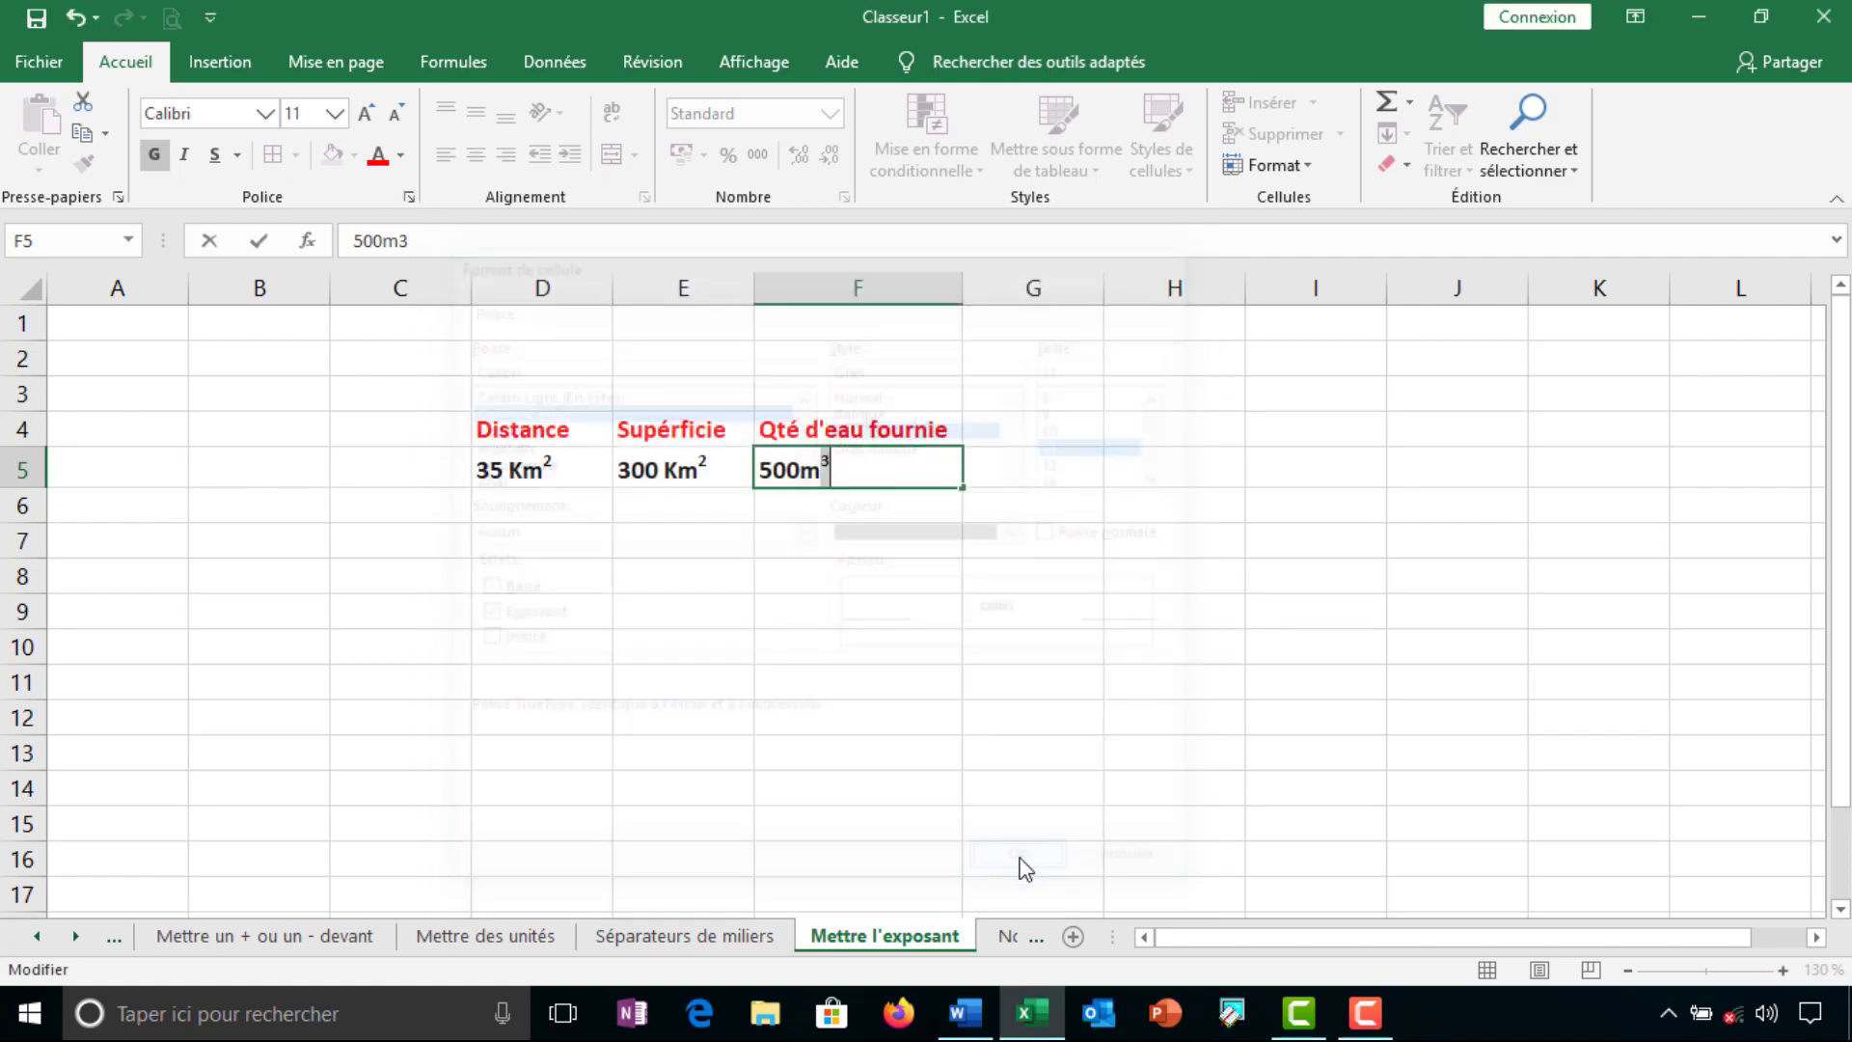
pyautogui.click(907, 655)
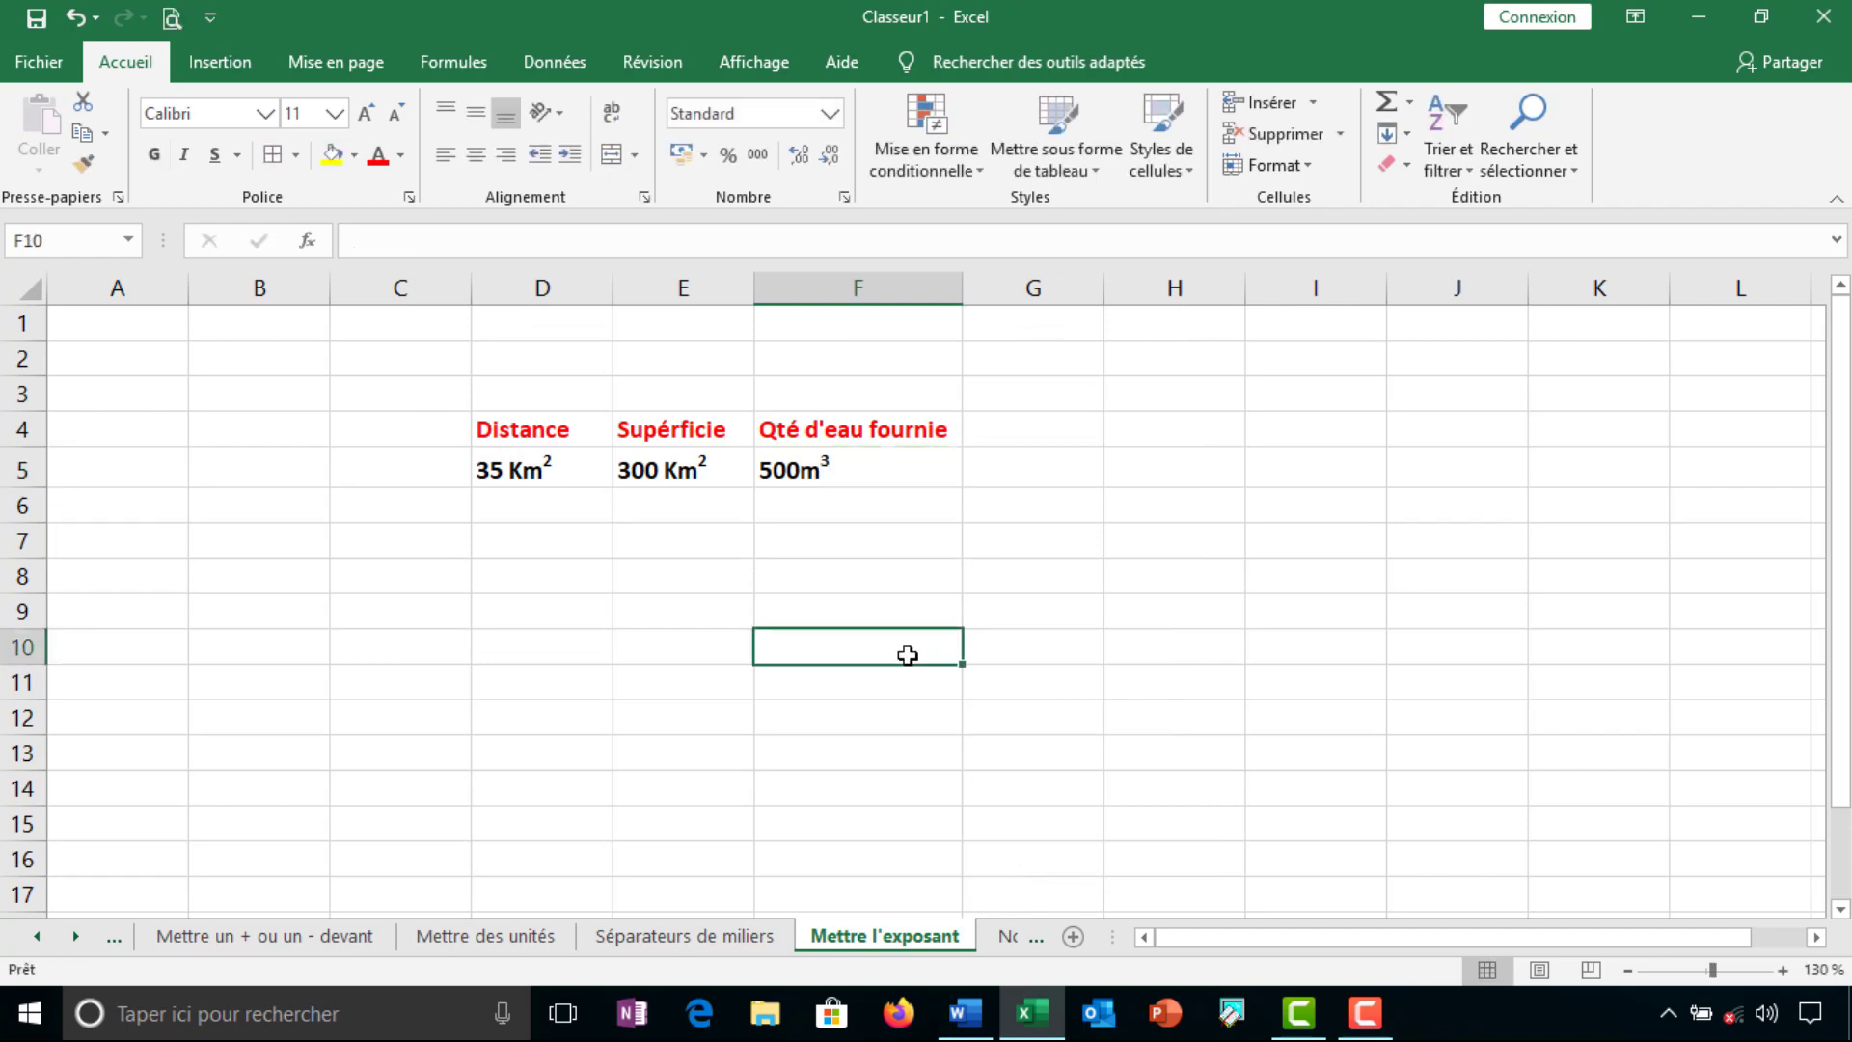
pyautogui.click(681, 574)
pyautogui.click(555, 575)
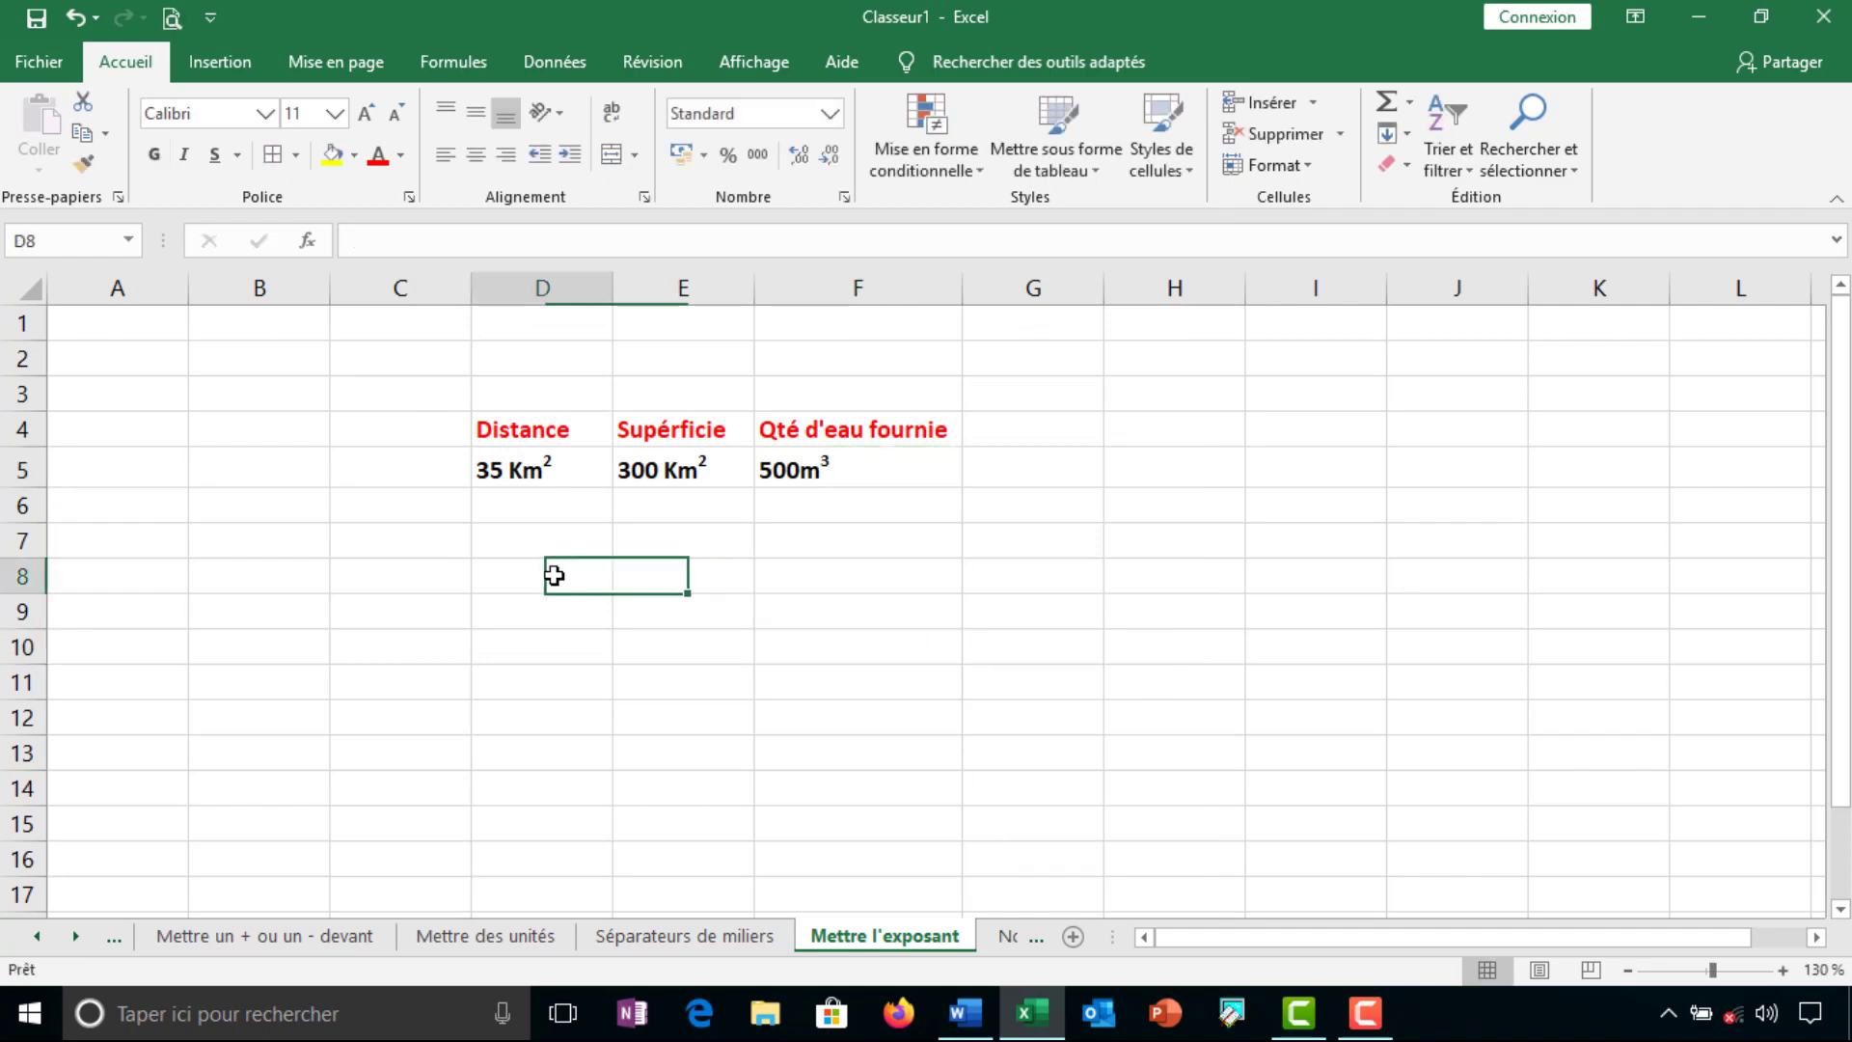
pyautogui.click(1629, 969)
# Inspect C4 (50000 FC), D4 (20 $) and E4 (500'00 € in Comptabilité format)
pyautogui.click(1628, 970)
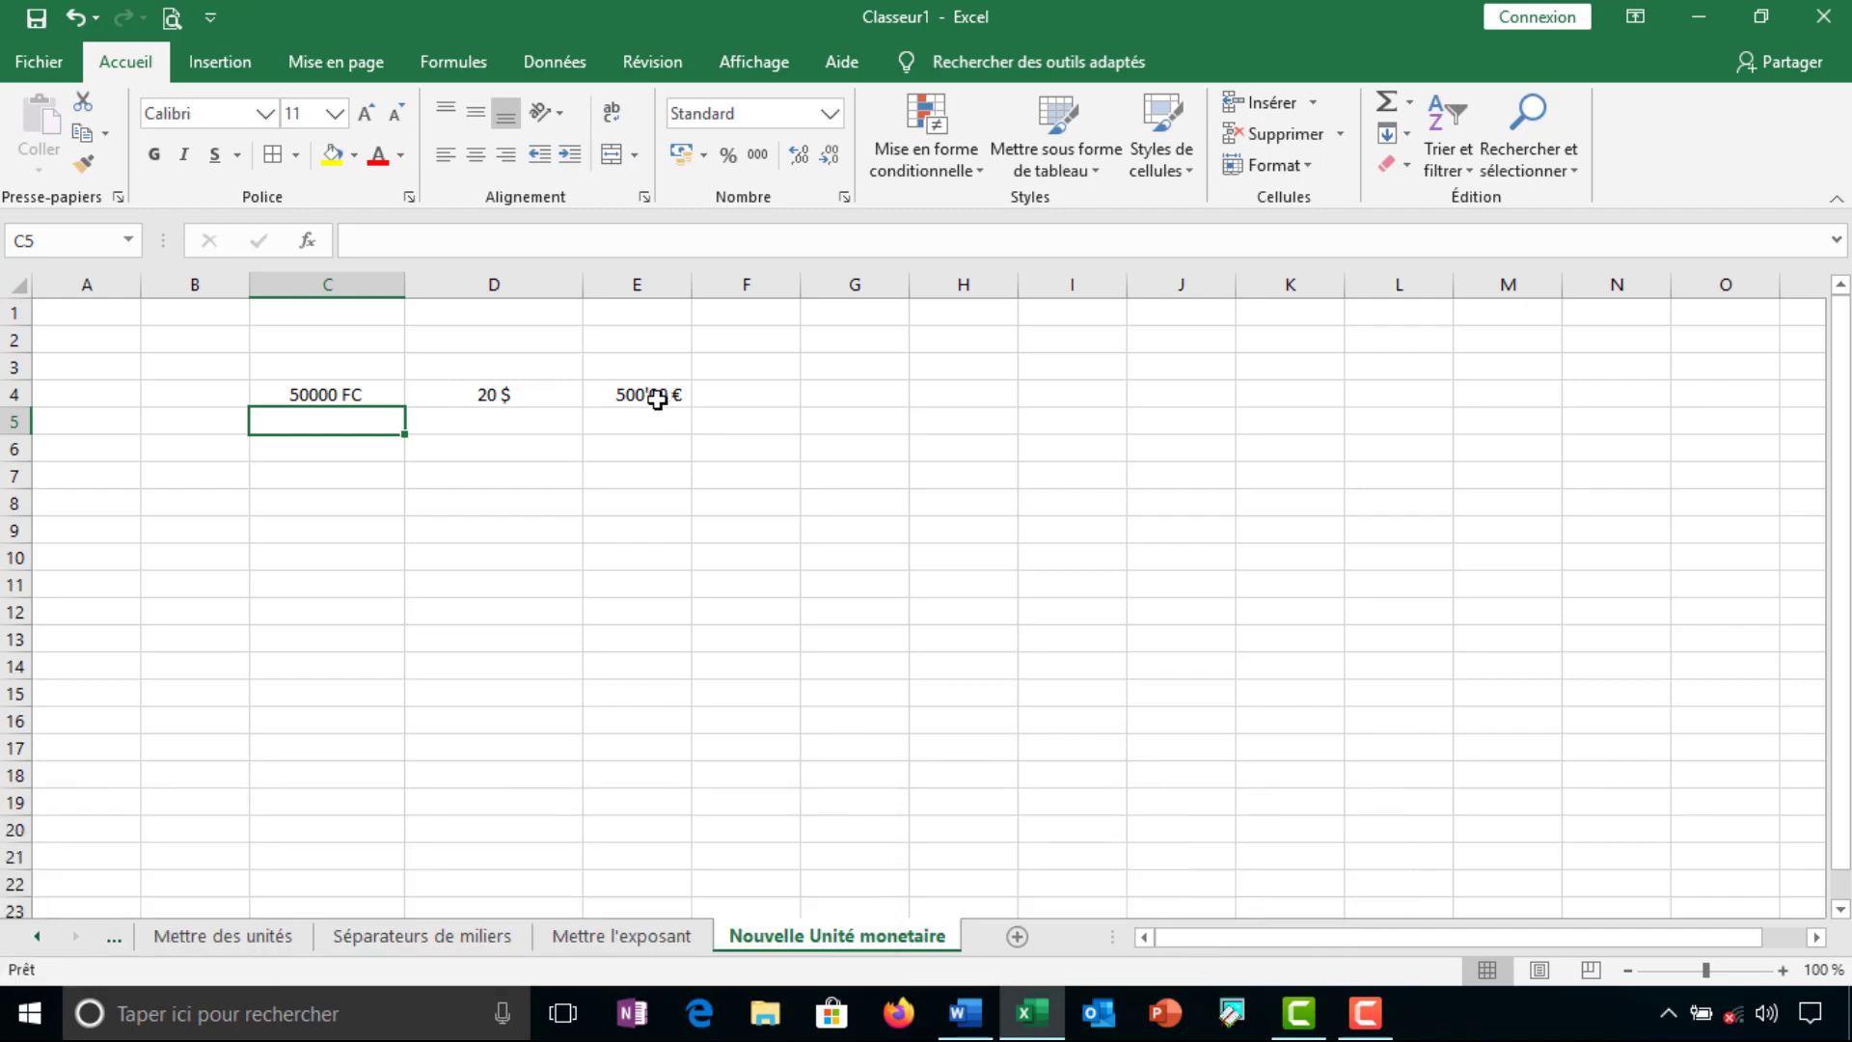
pyautogui.click(365, 395)
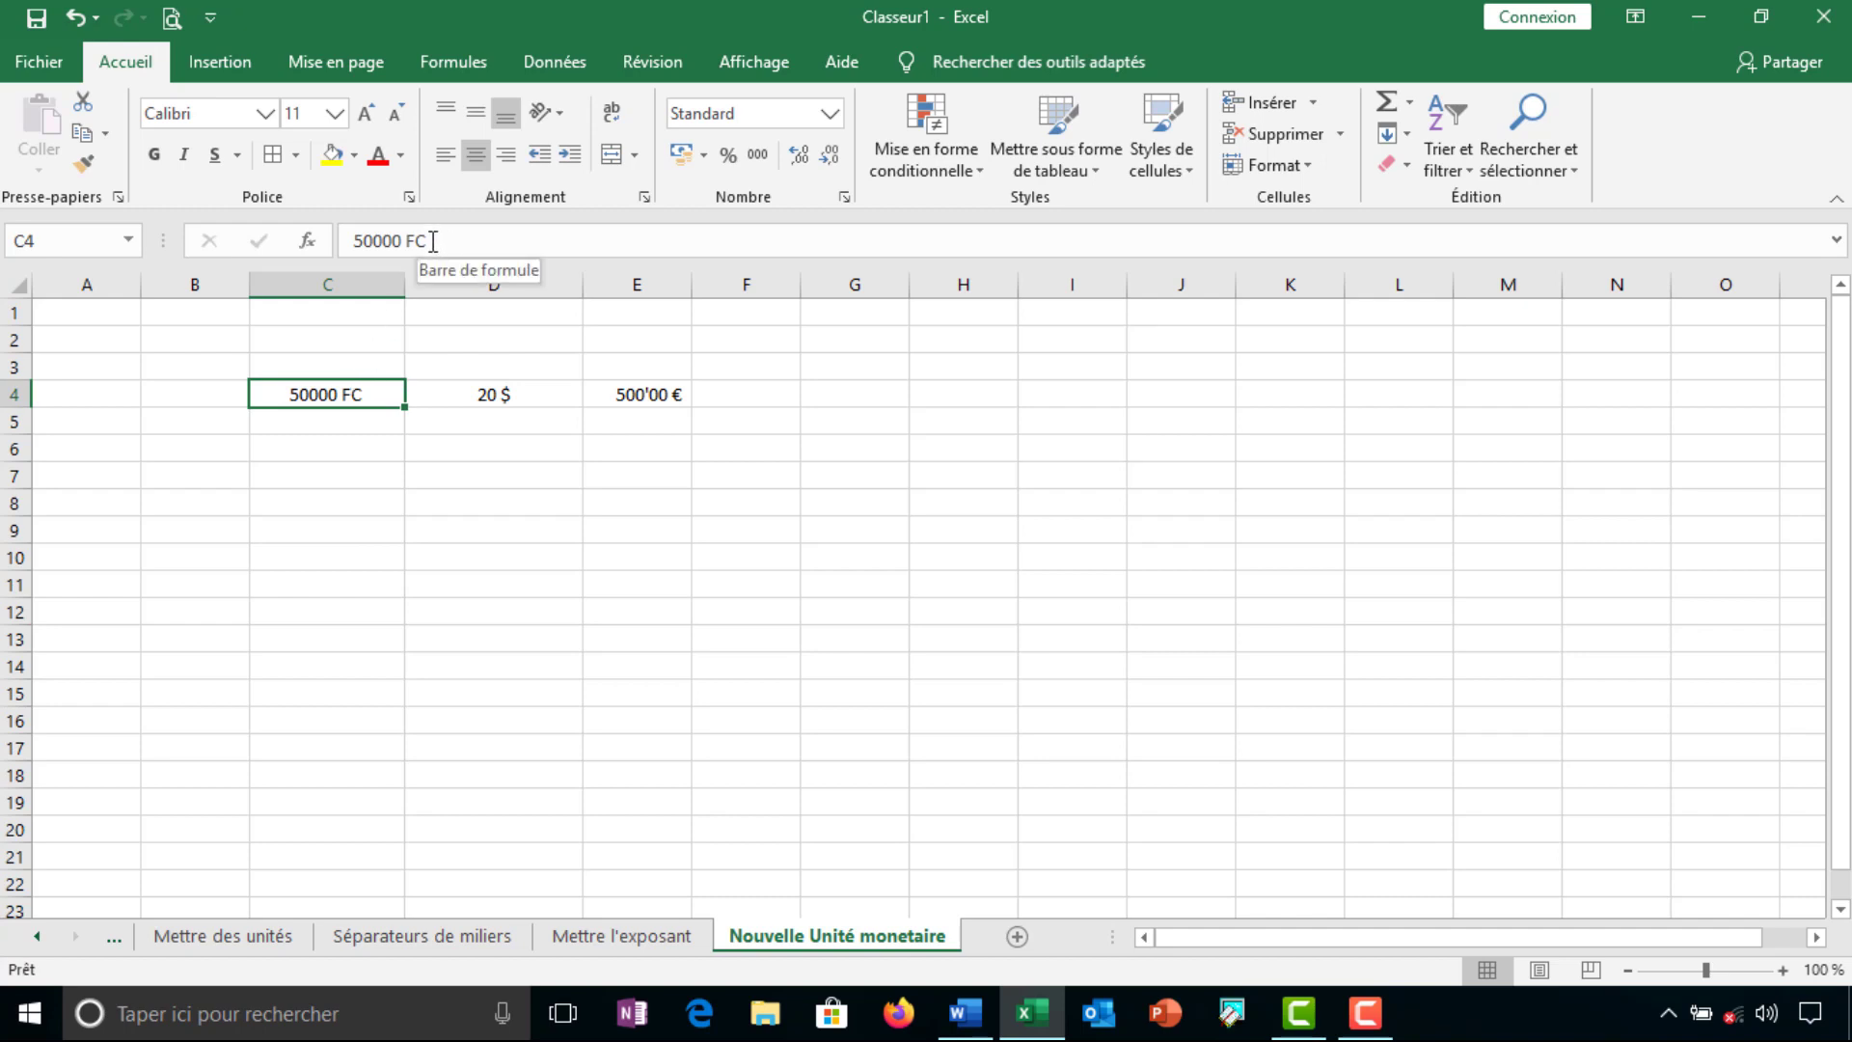
pyautogui.click(487, 395)
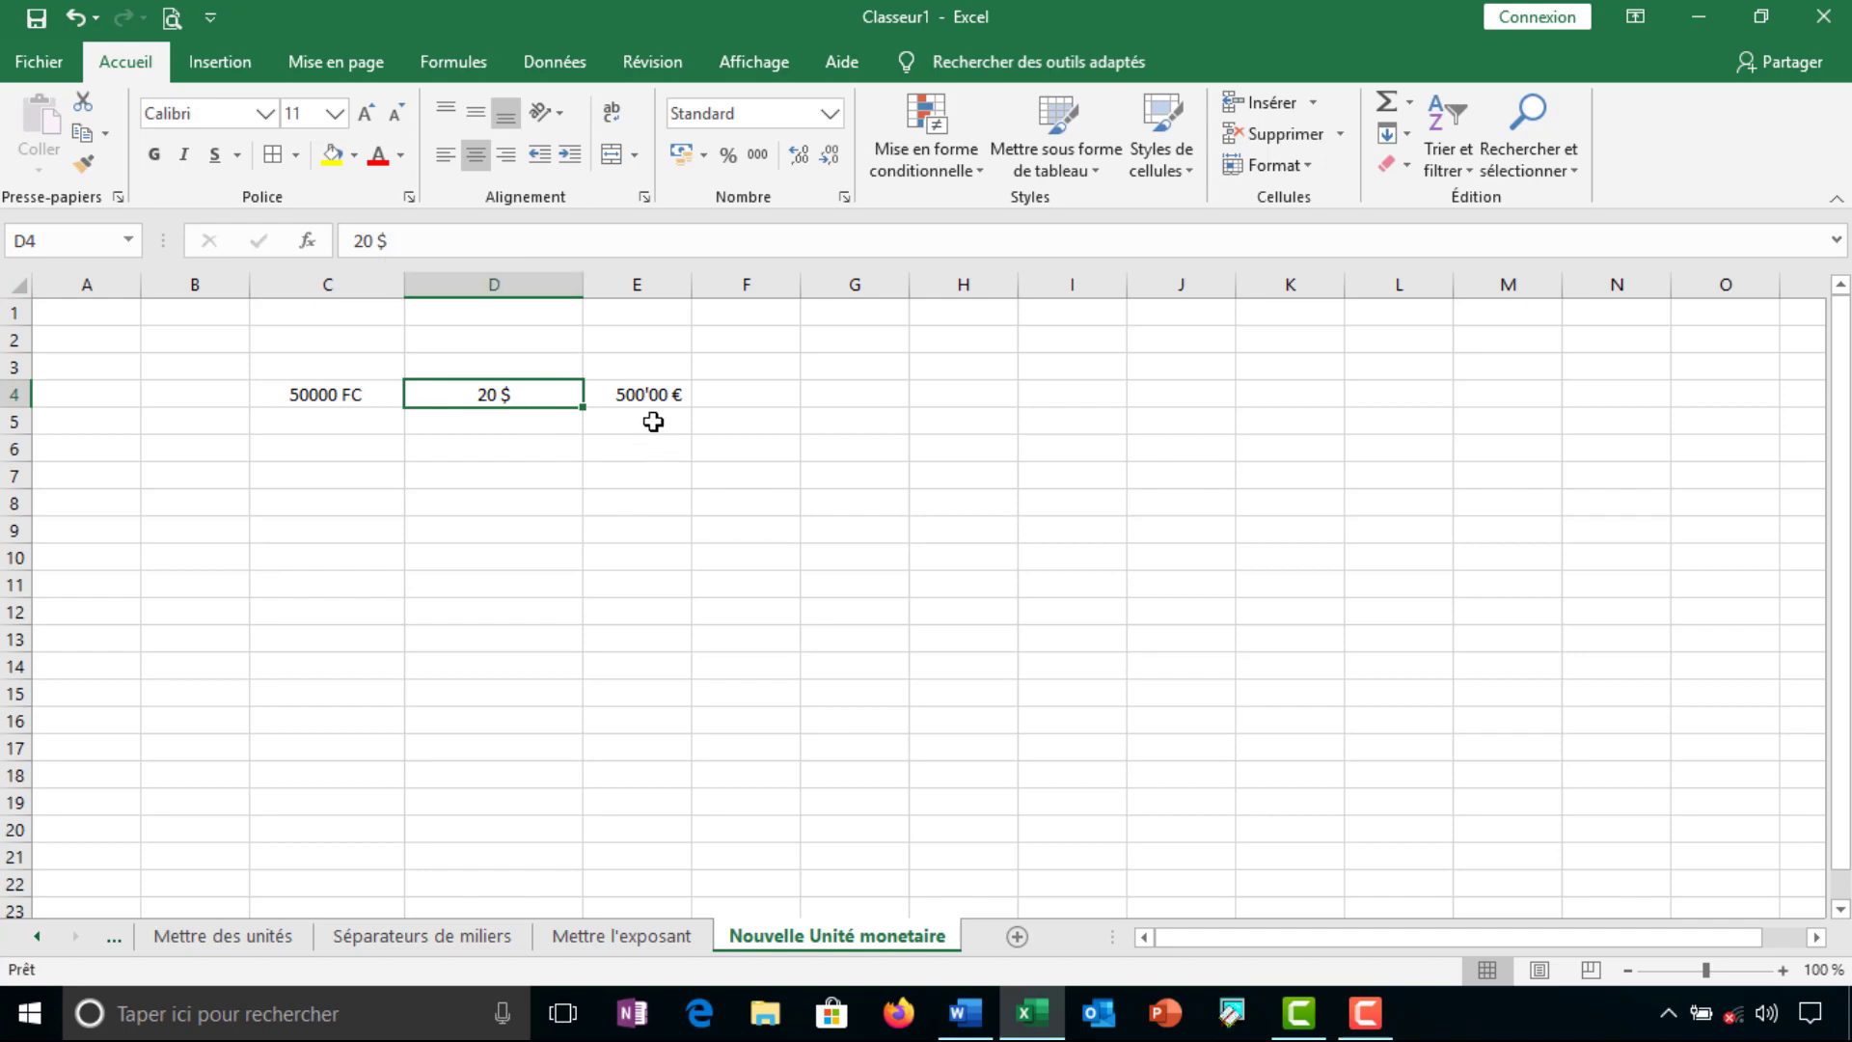
pyautogui.click(639, 395)
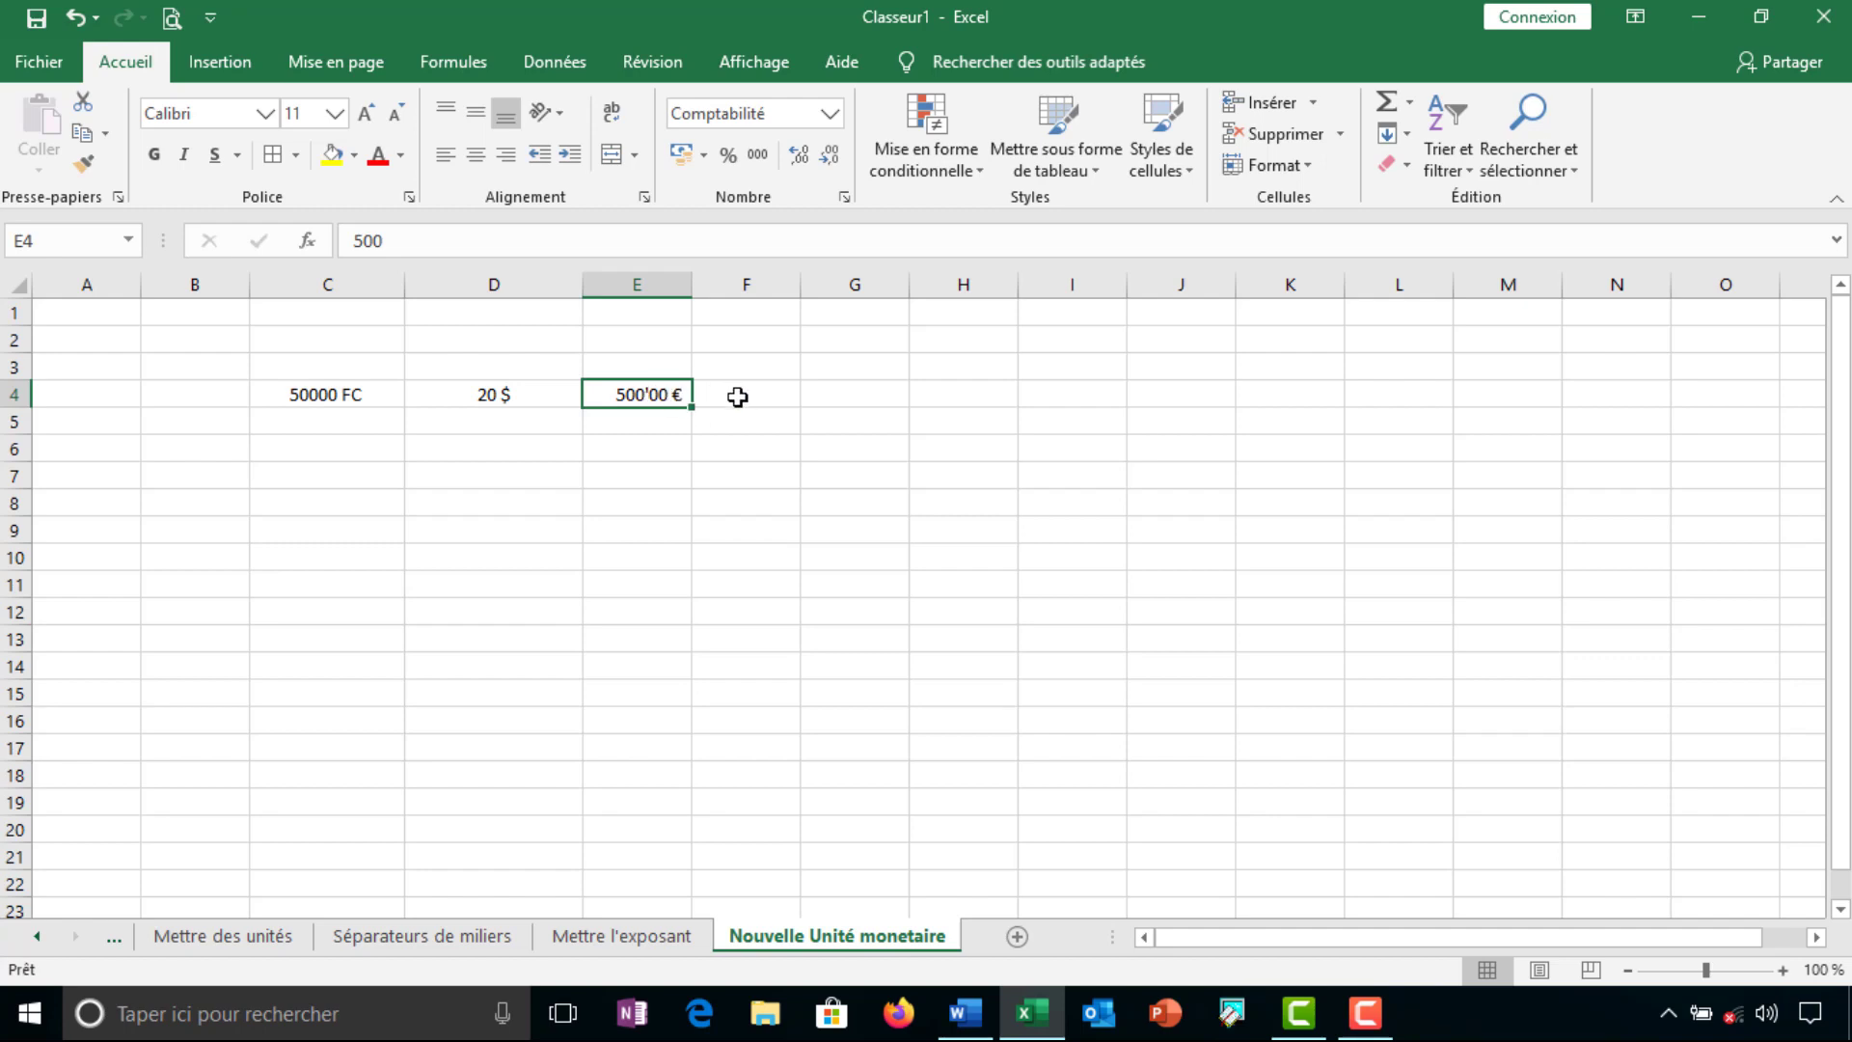
pyautogui.click(518, 394)
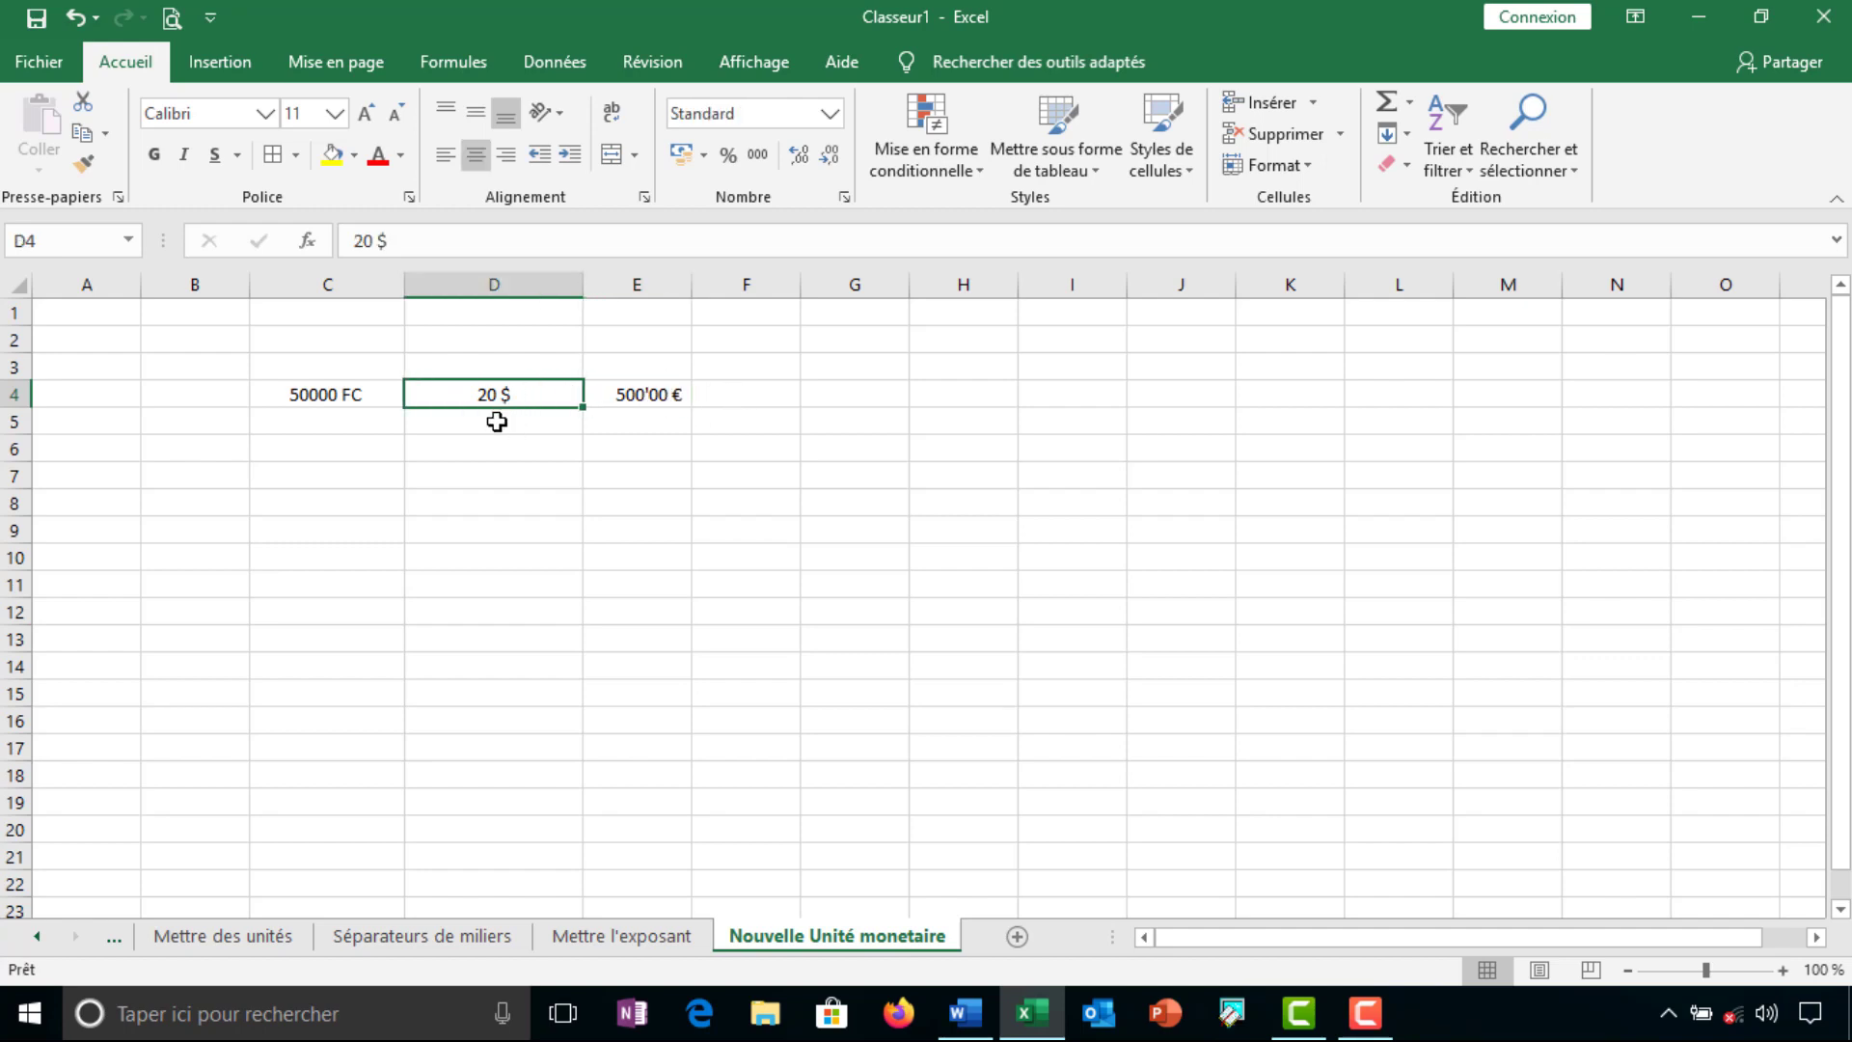
pyautogui.click(496, 422)
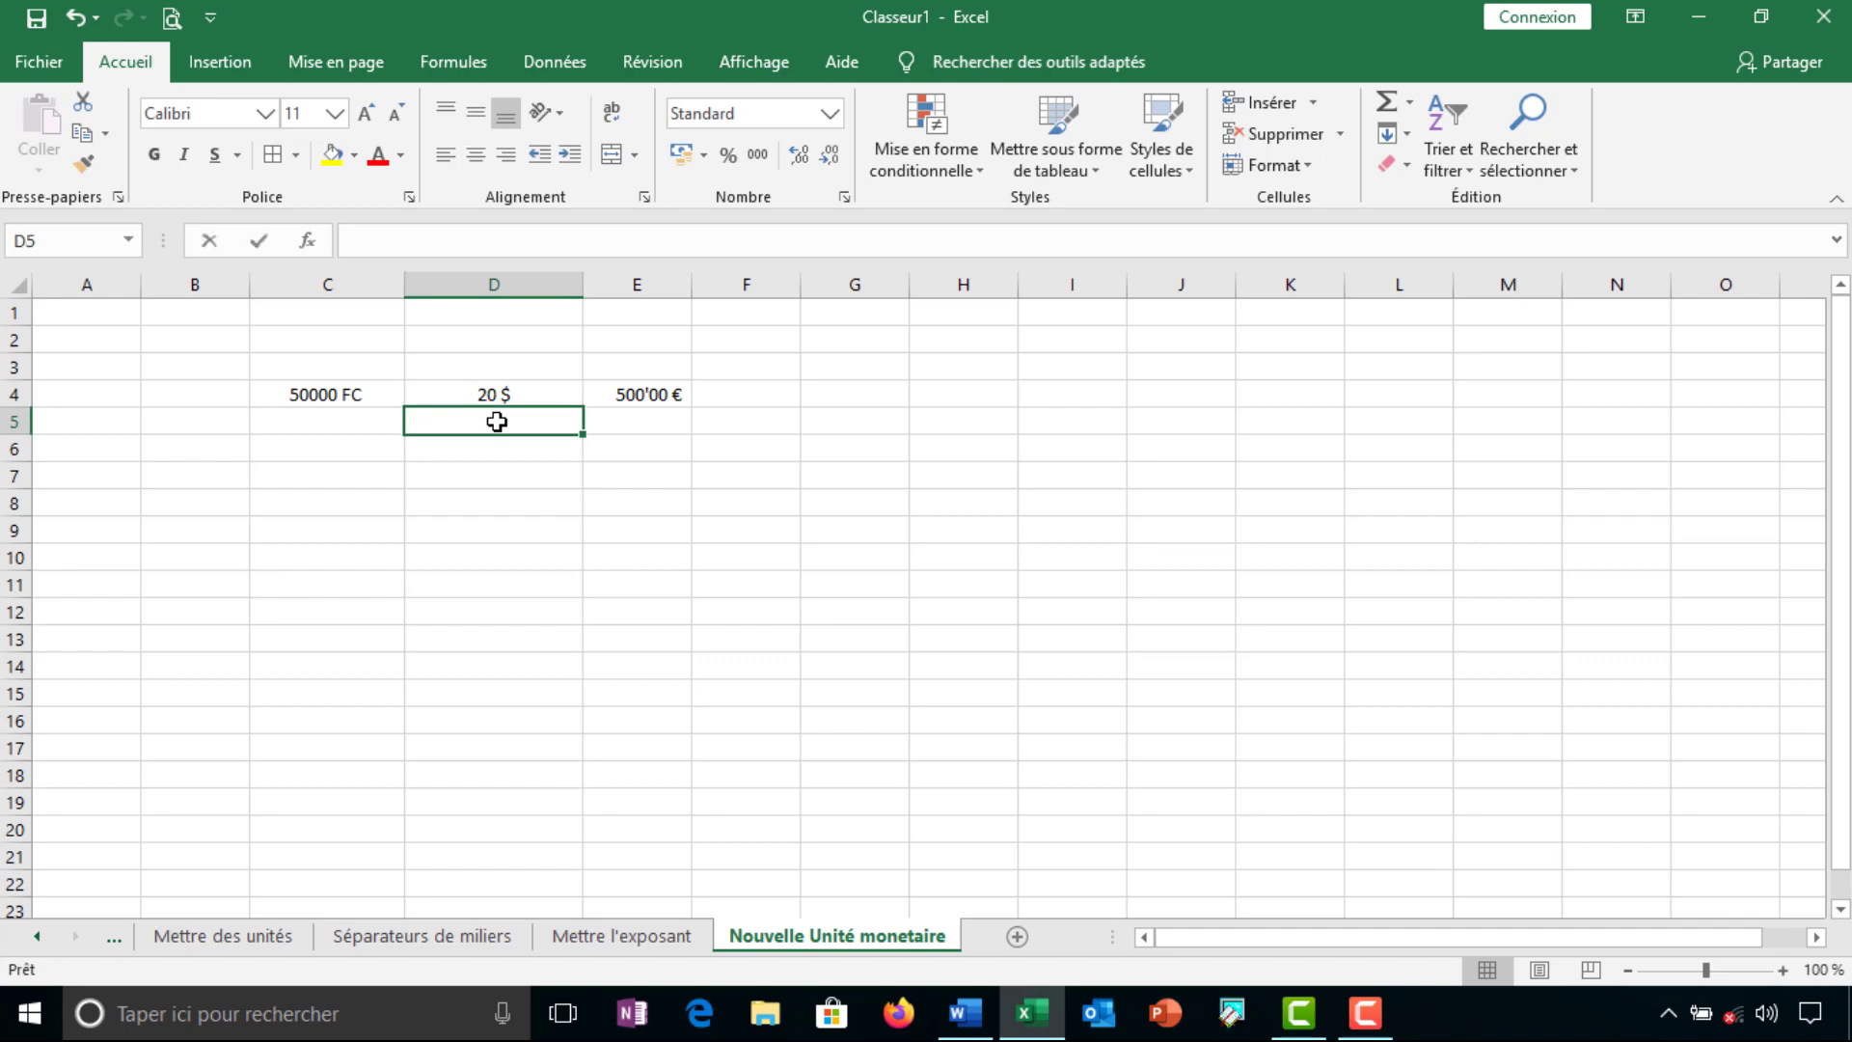
pyautogui.write('2')
pyautogui.click(490, 446)
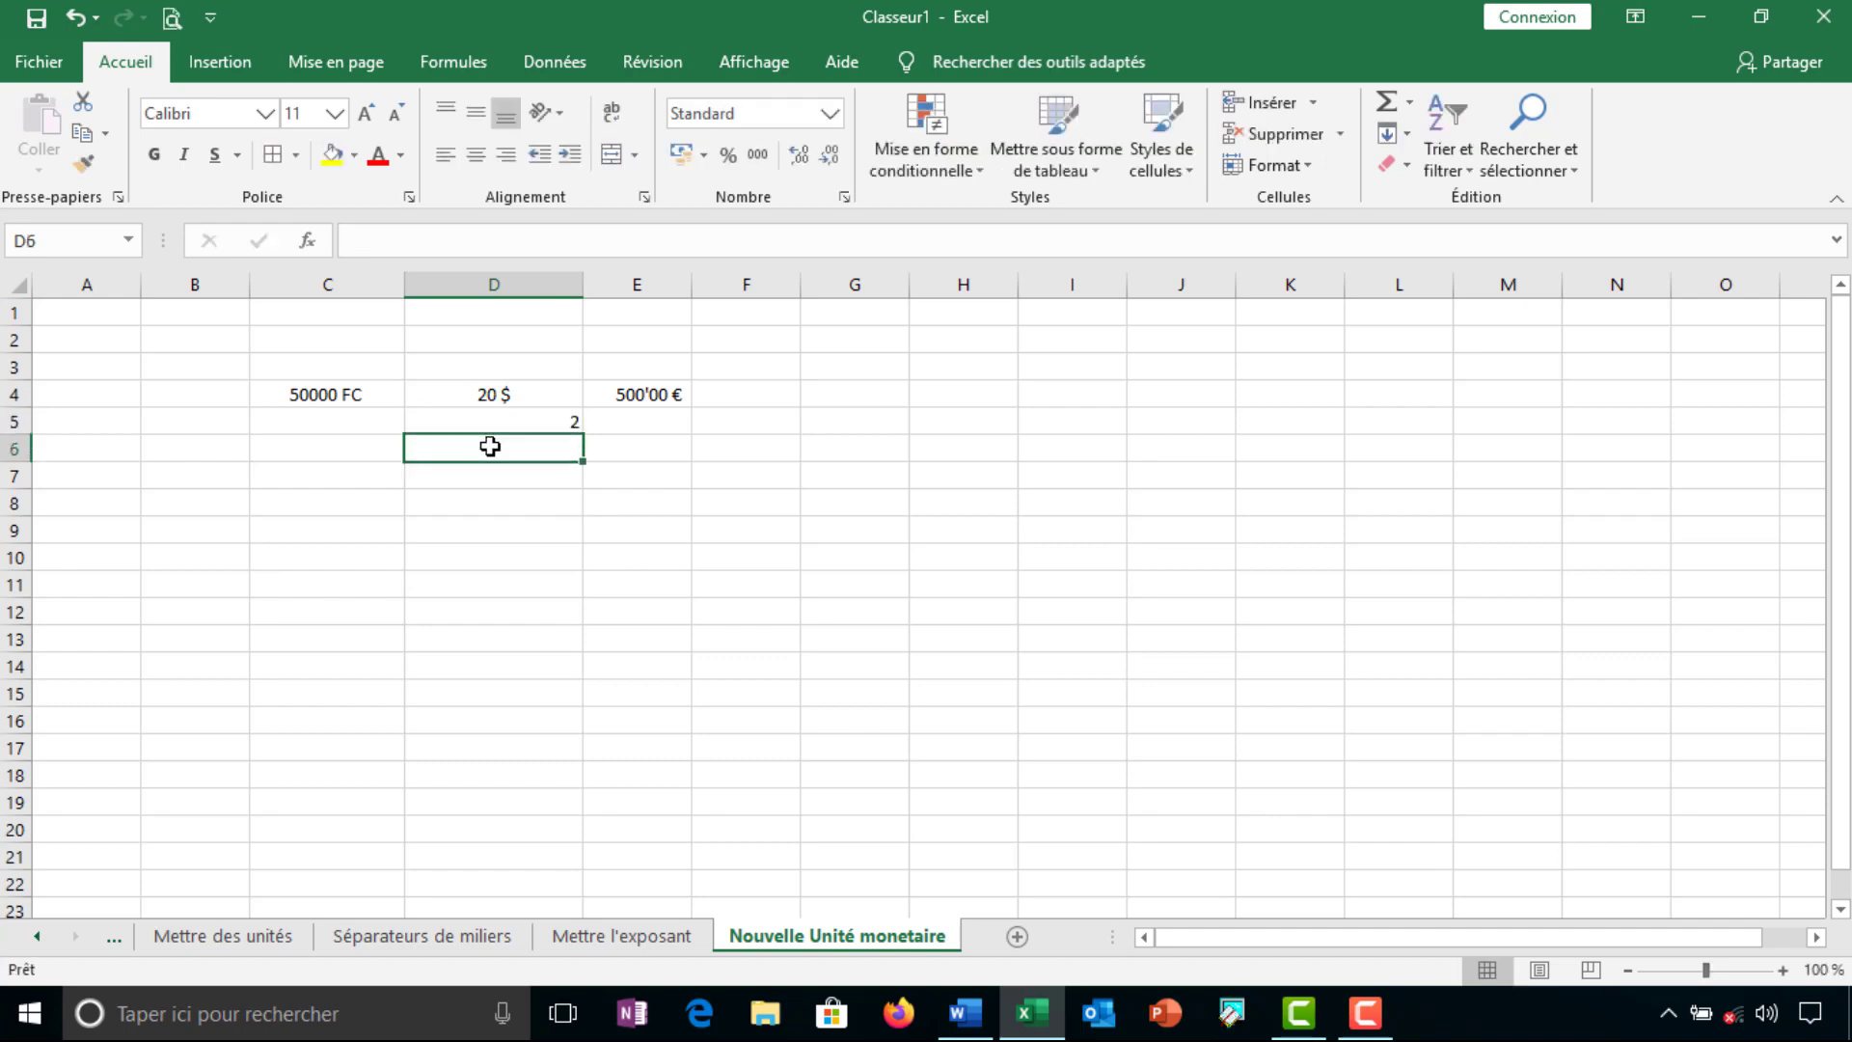
pyautogui.click(490, 394)
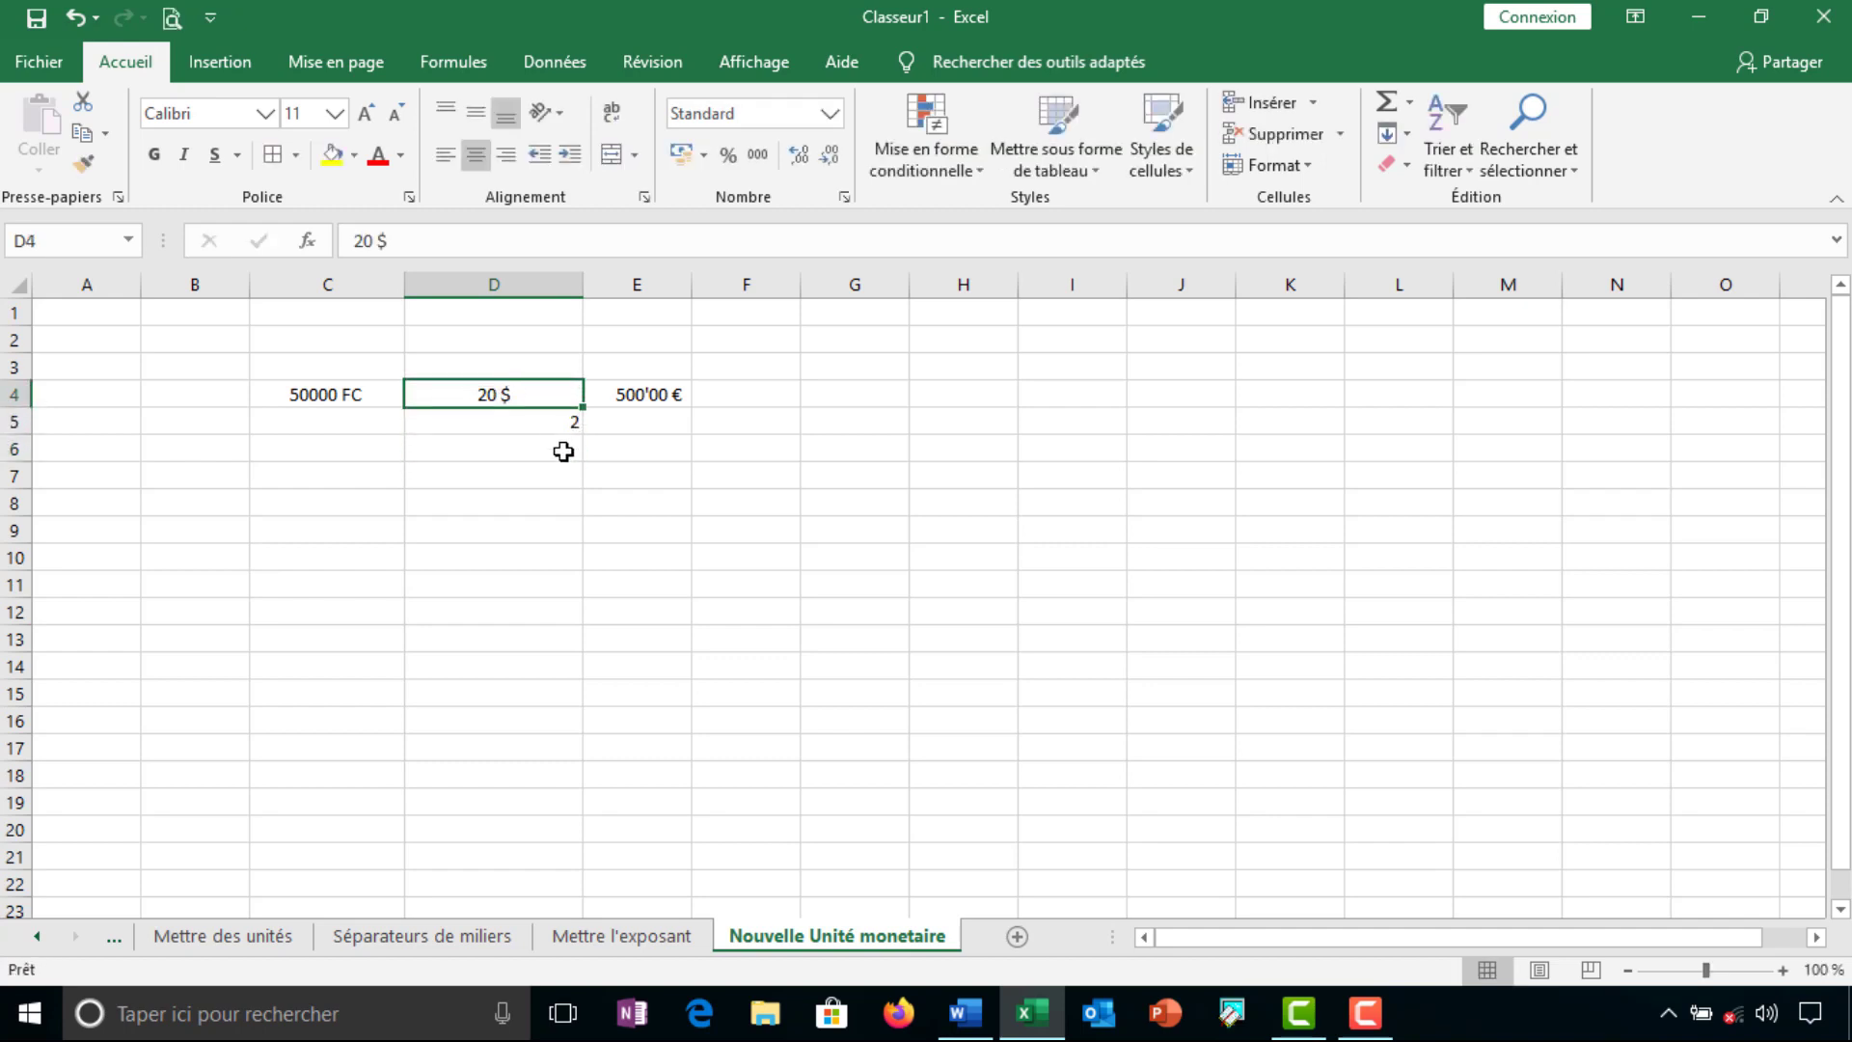
pyautogui.click(529, 456)
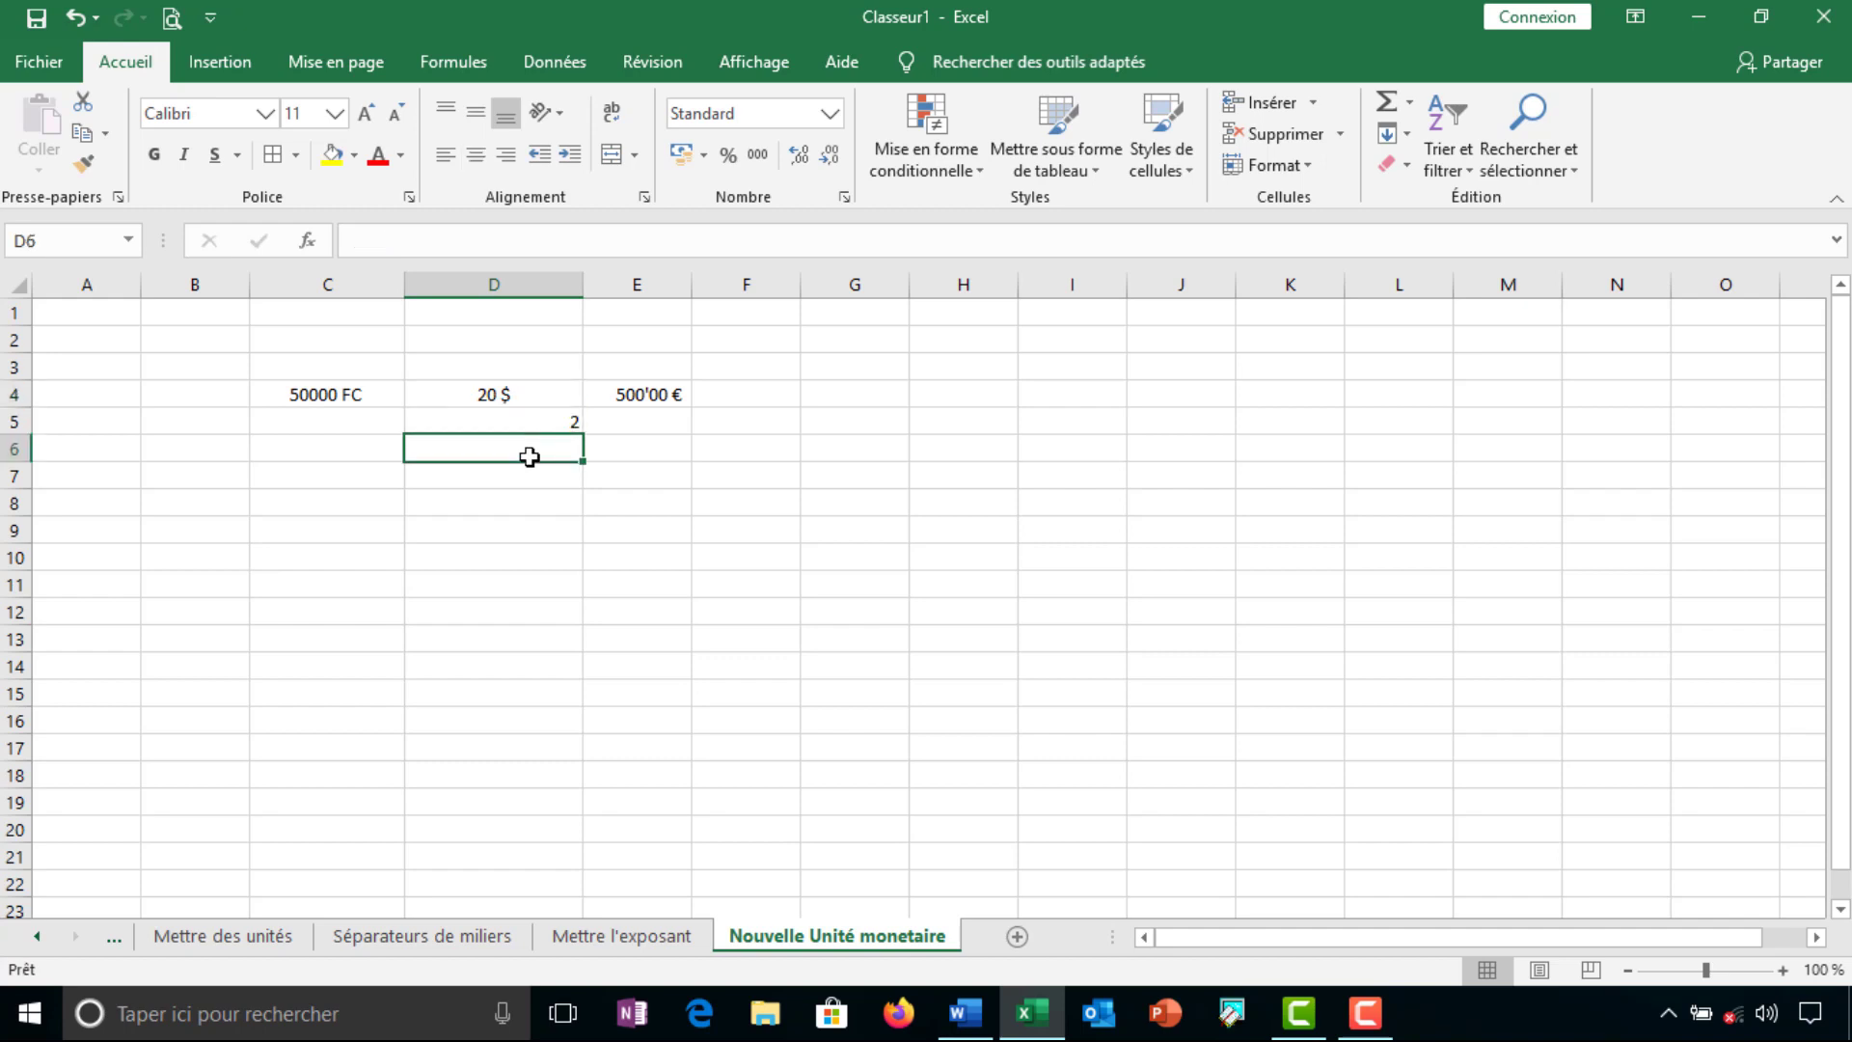
pyautogui.write('=')
pyautogui.click(487, 394)
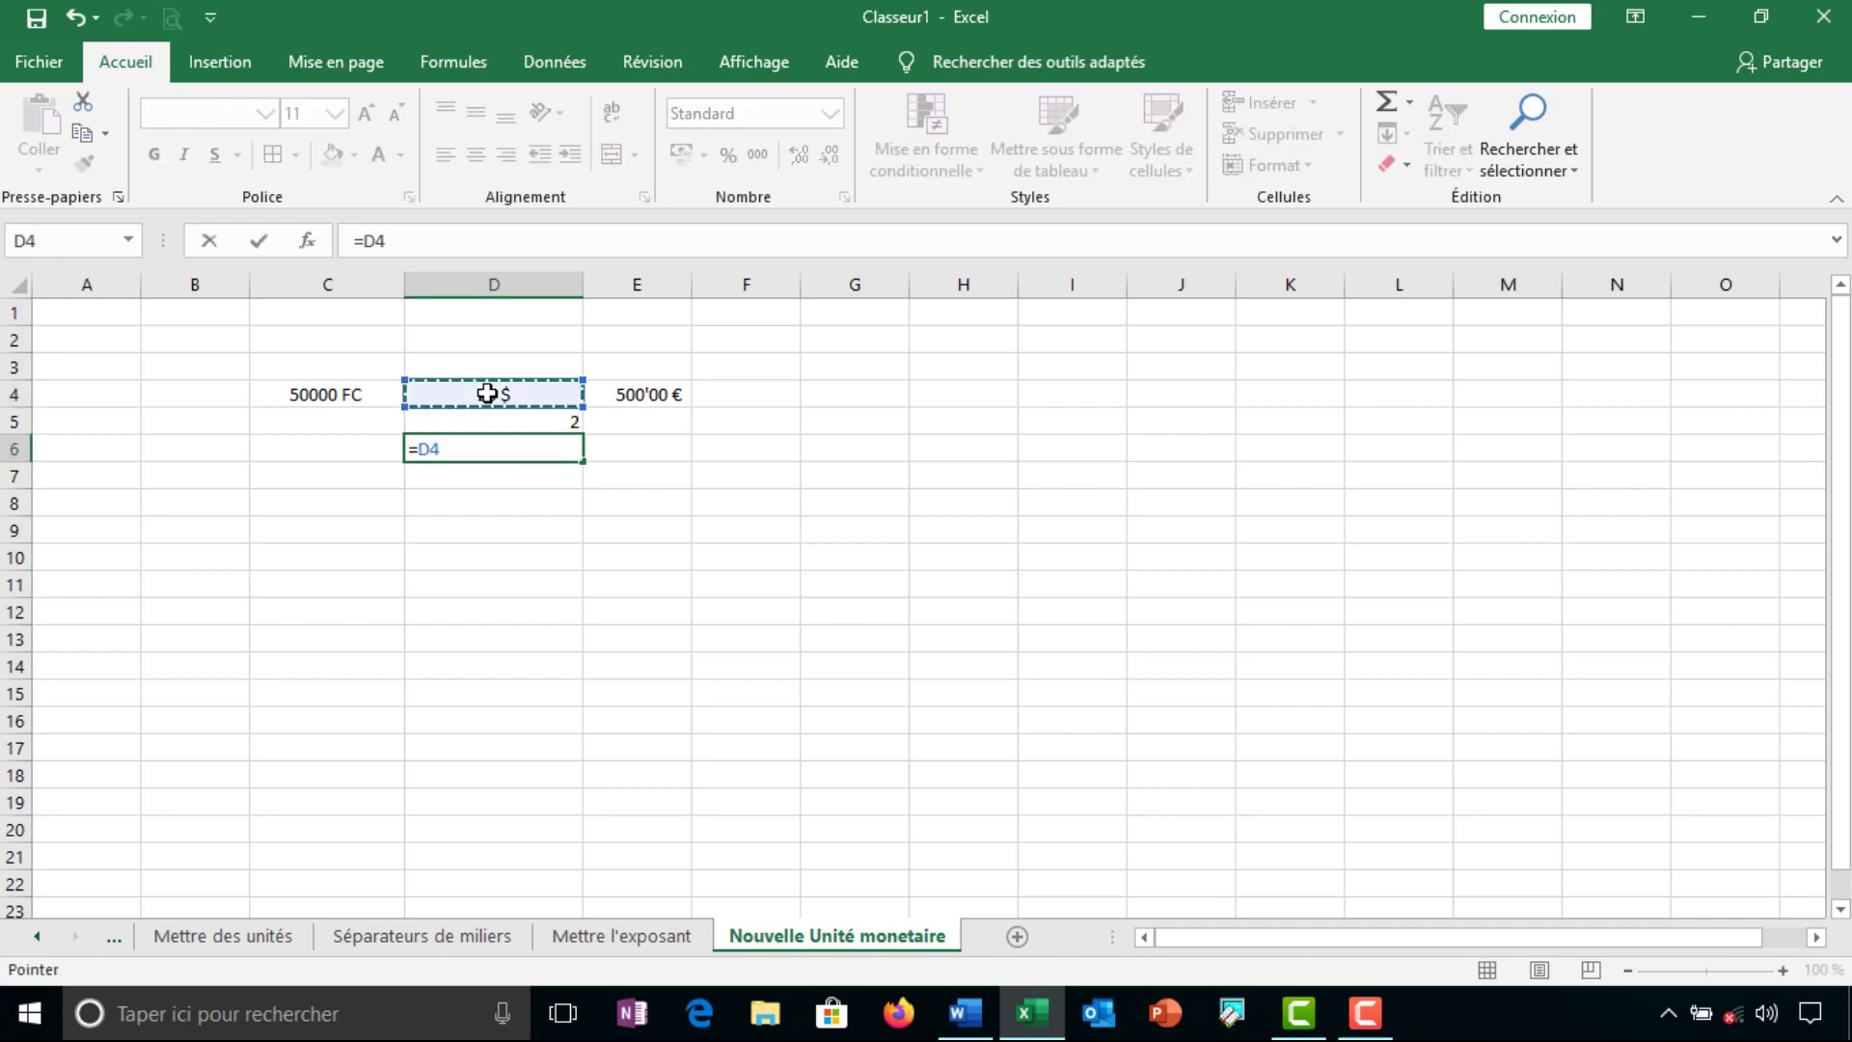
pyautogui.write('*')
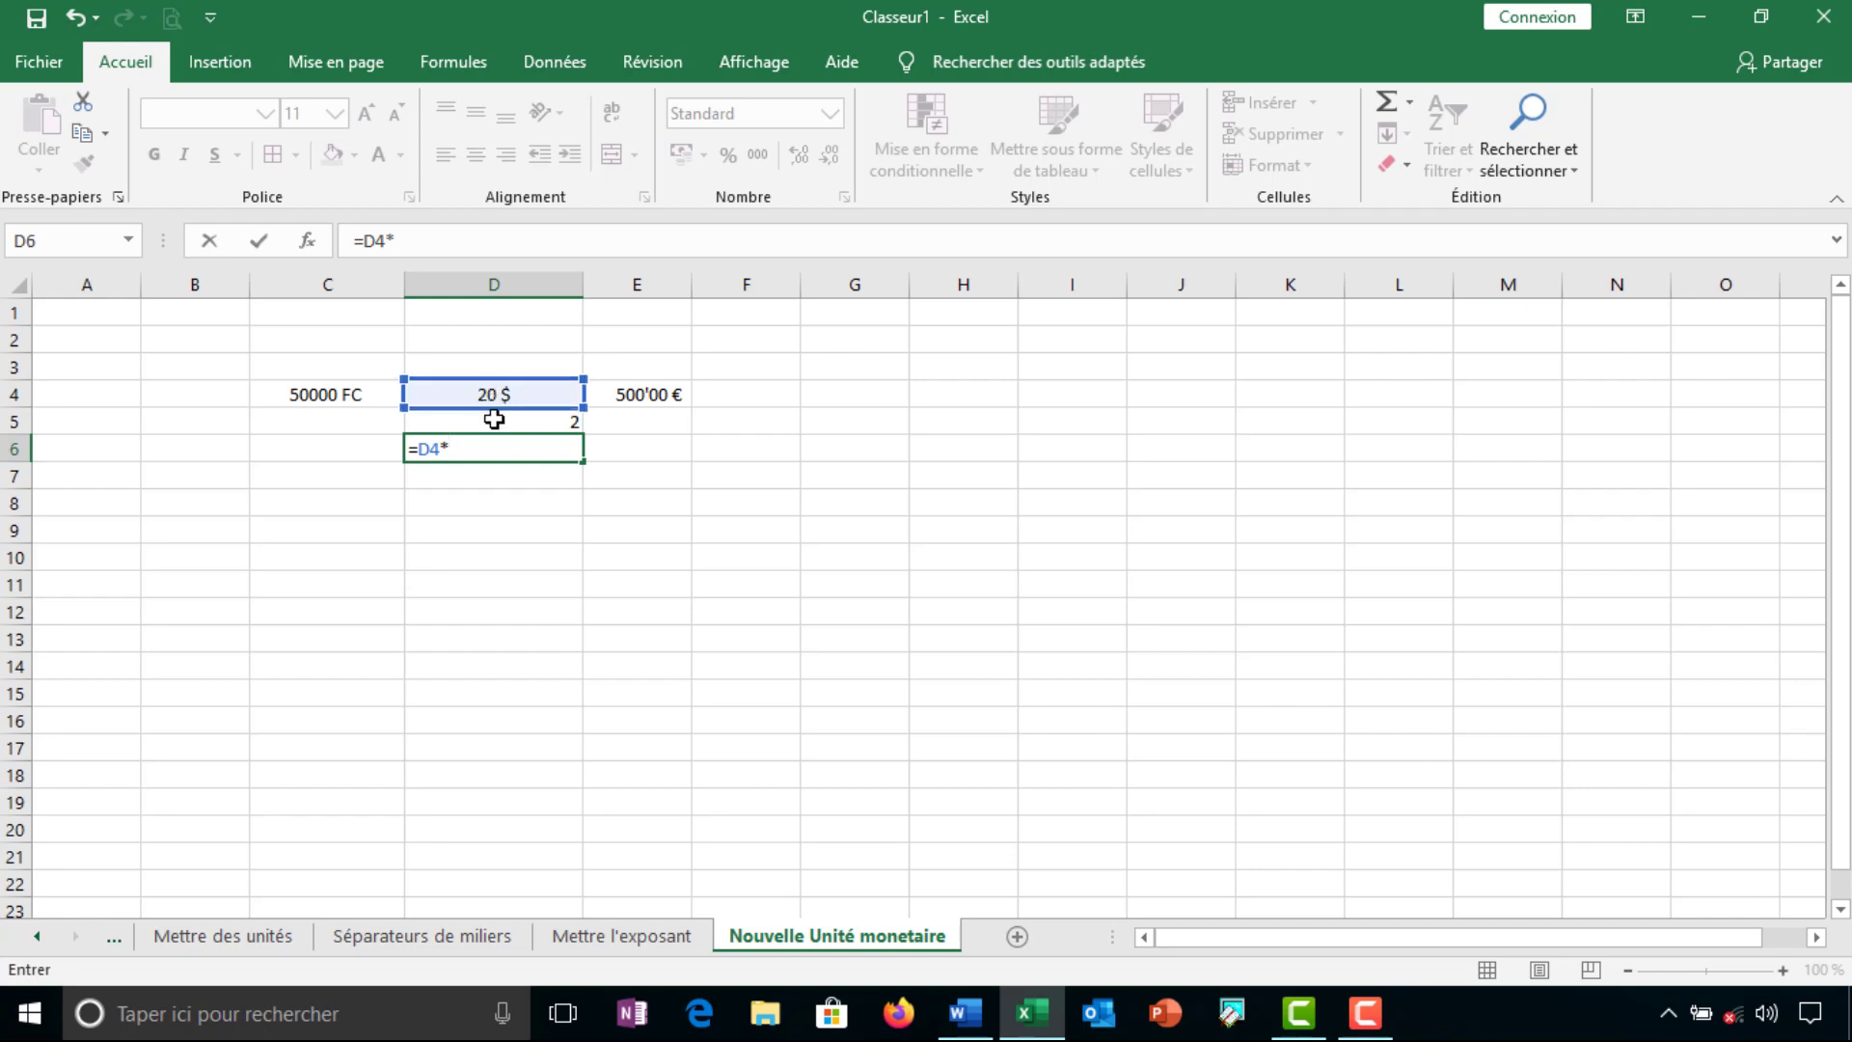
pyautogui.click(494, 419)
pyautogui.press('Return')
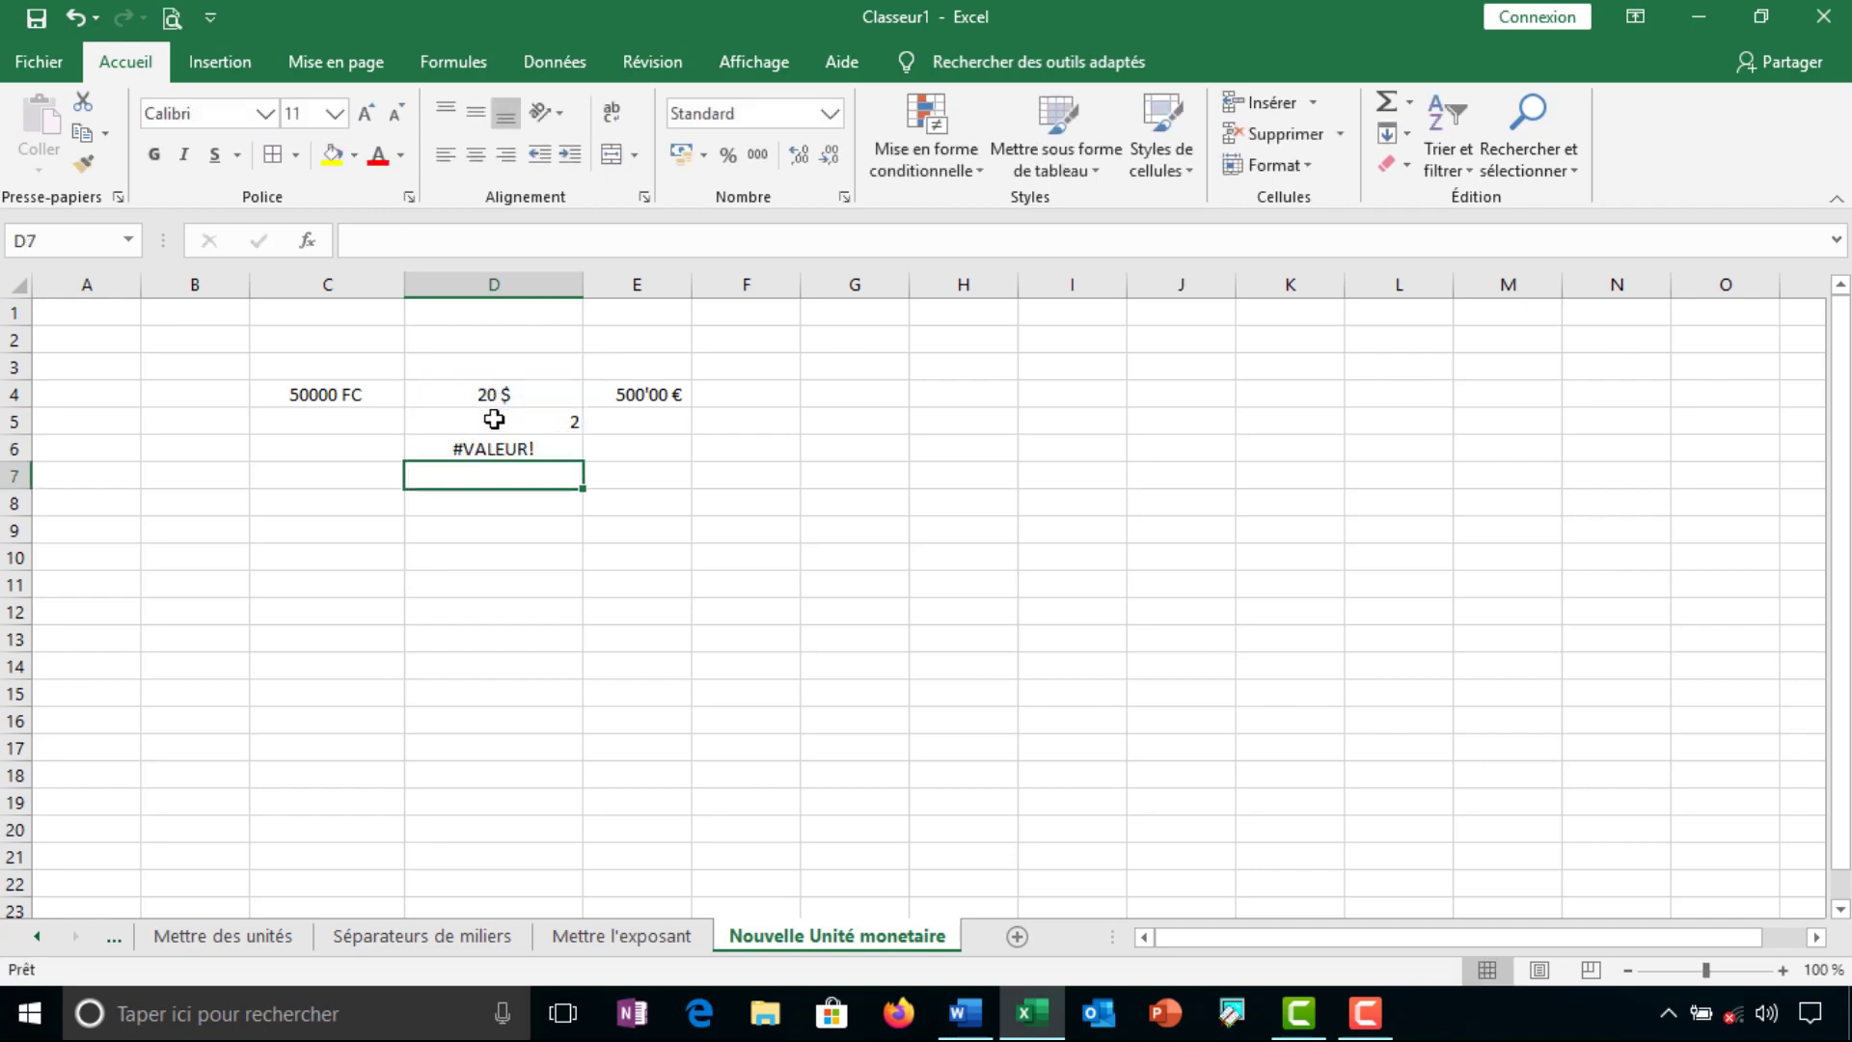
pyautogui.click(473, 451)
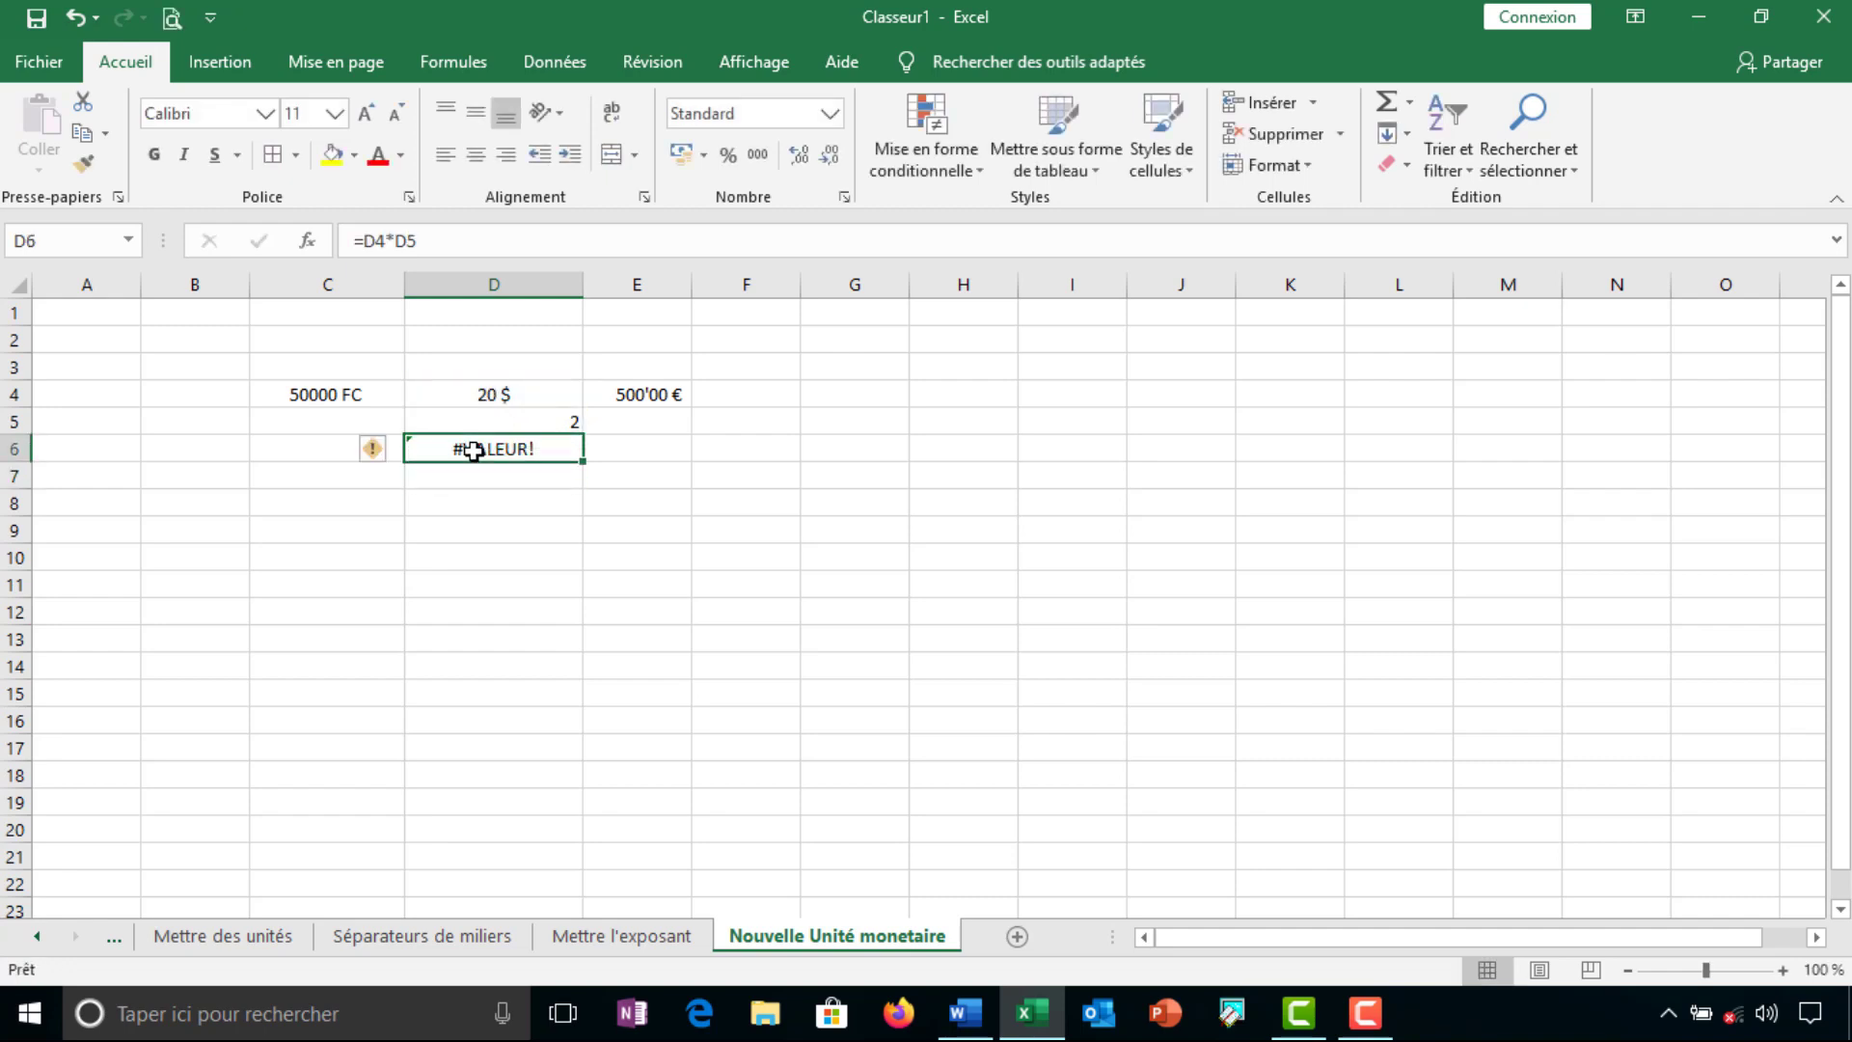
pyautogui.doubleClick(518, 394)
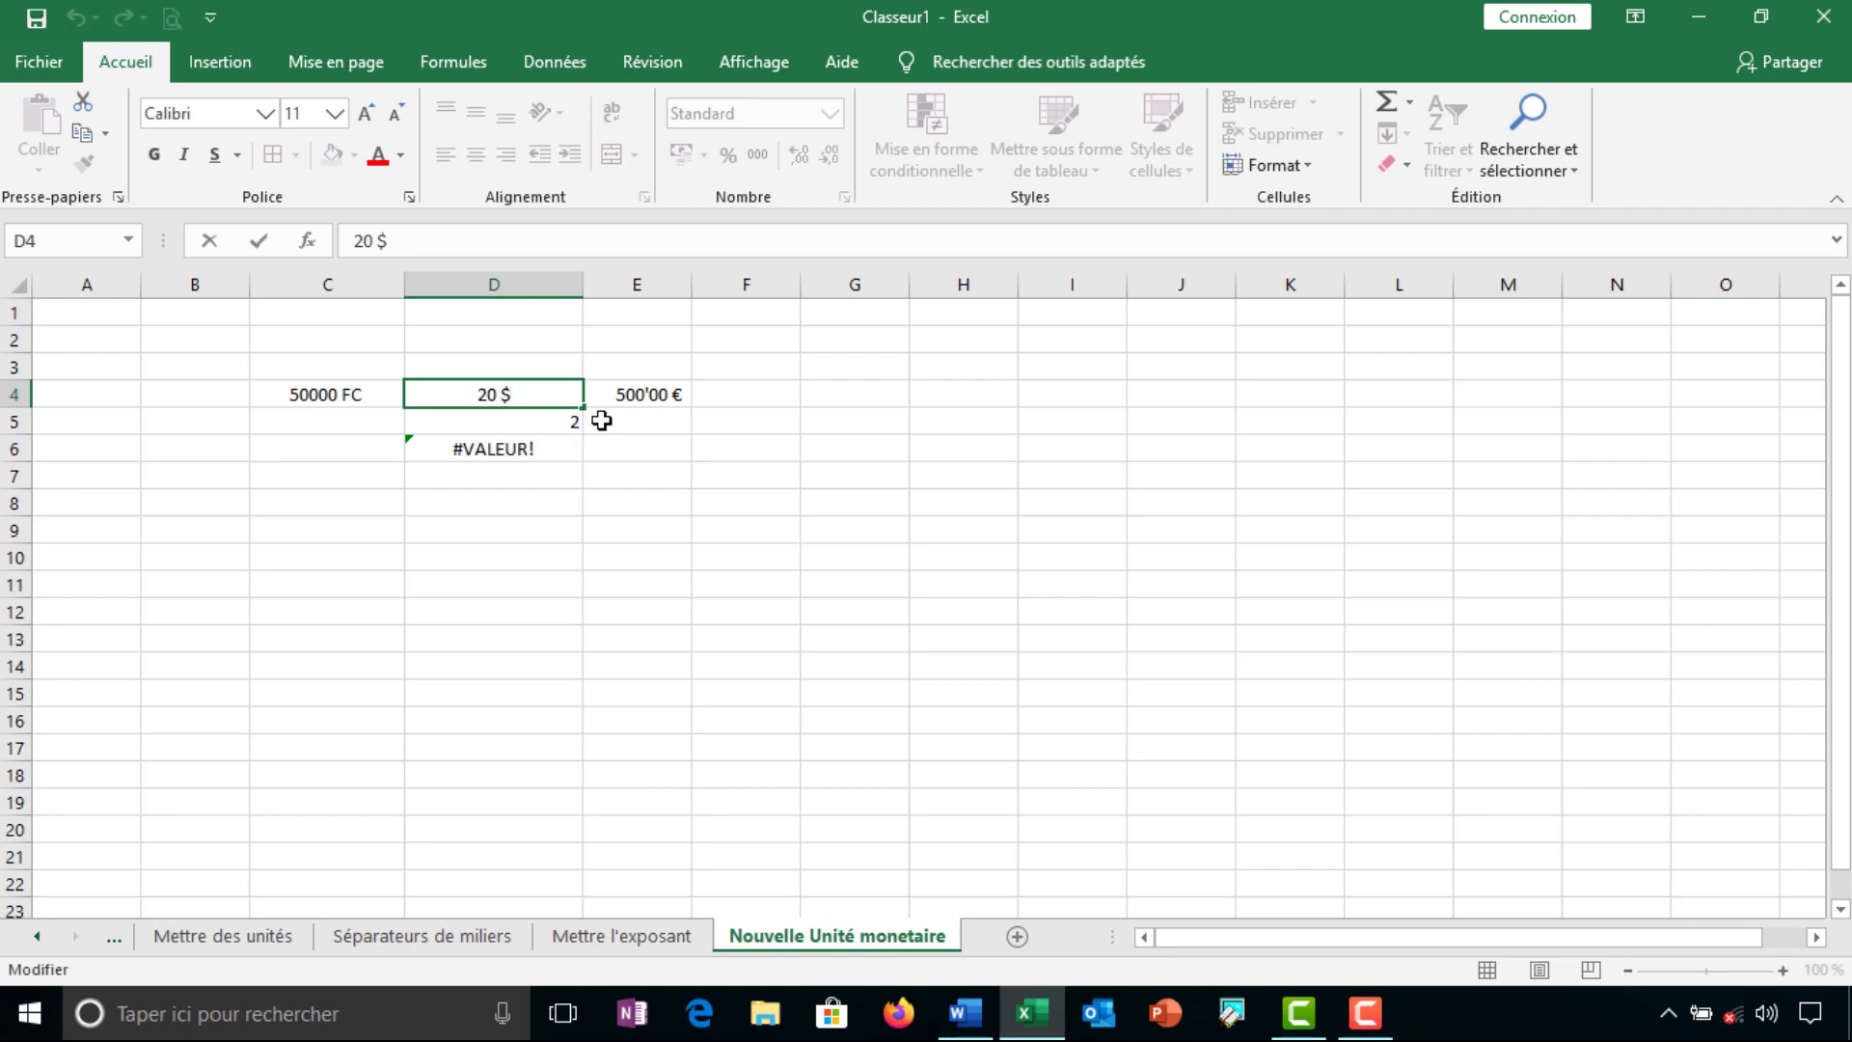
pyautogui.click(547, 456)
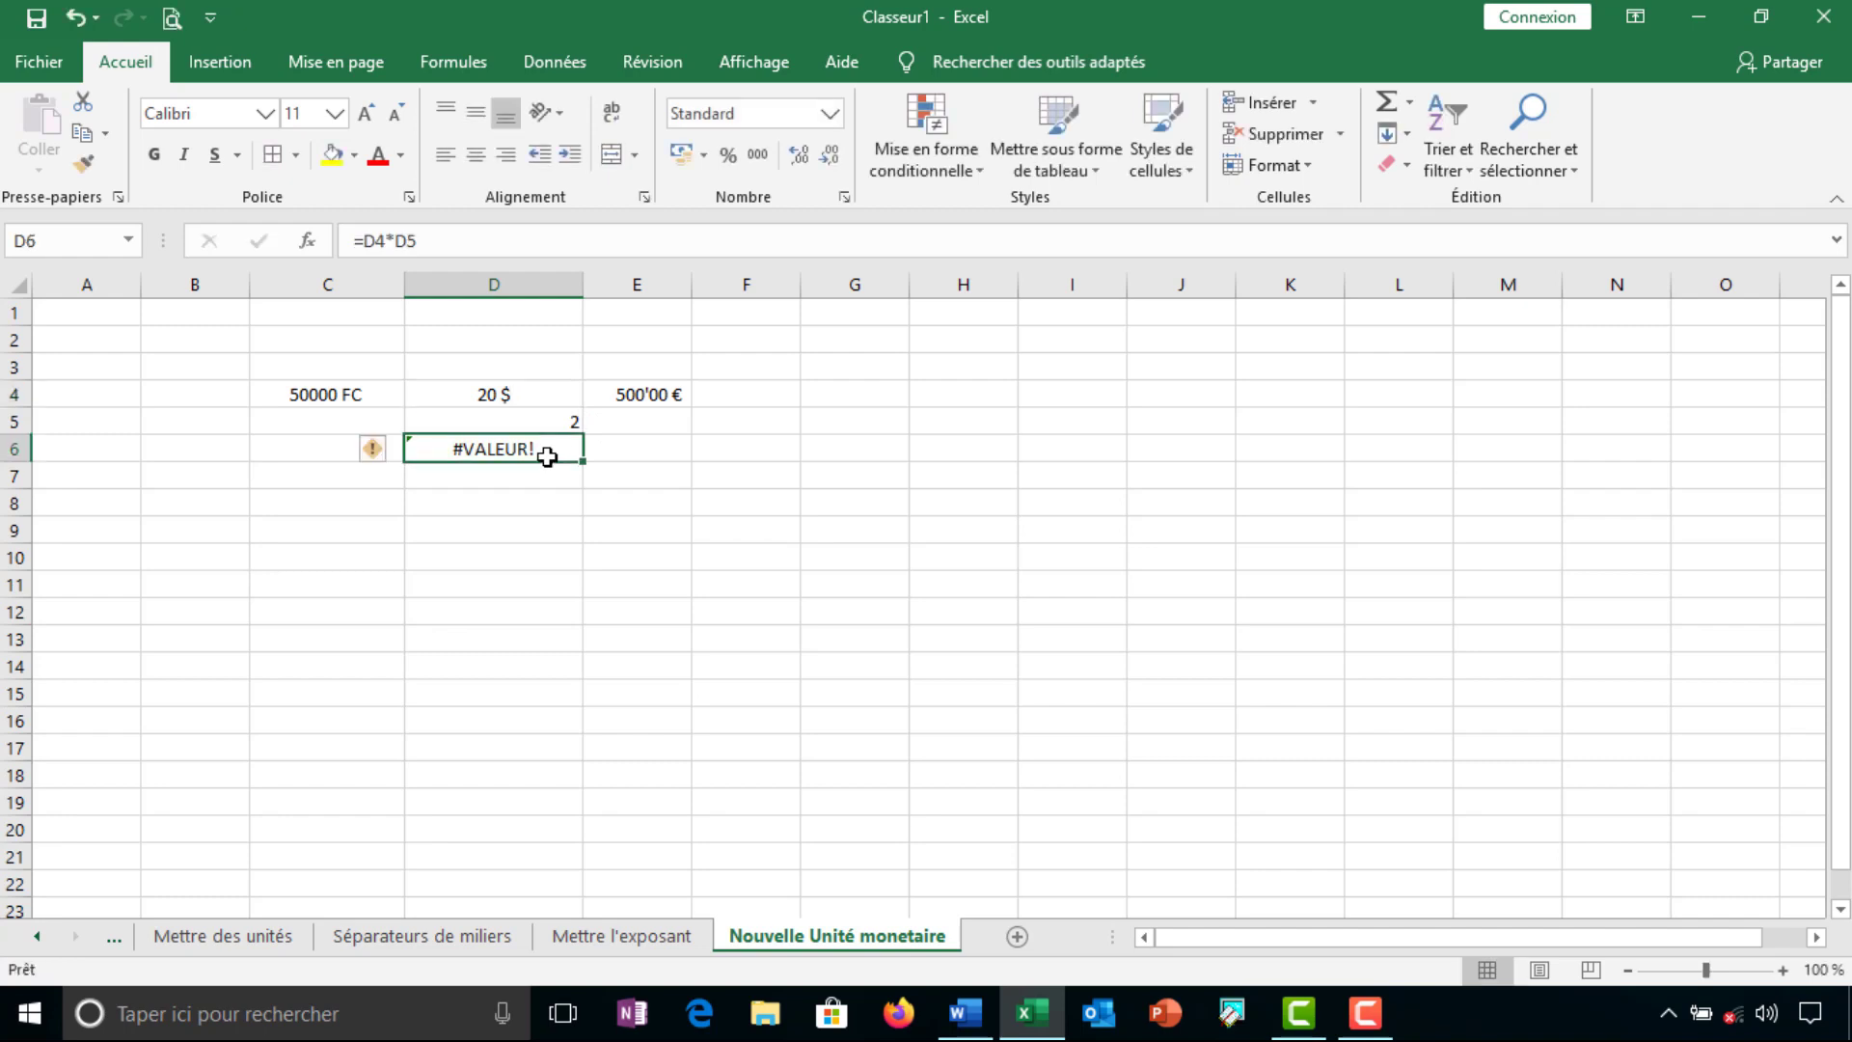
pyautogui.press('Delete')
pyautogui.click(548, 418)
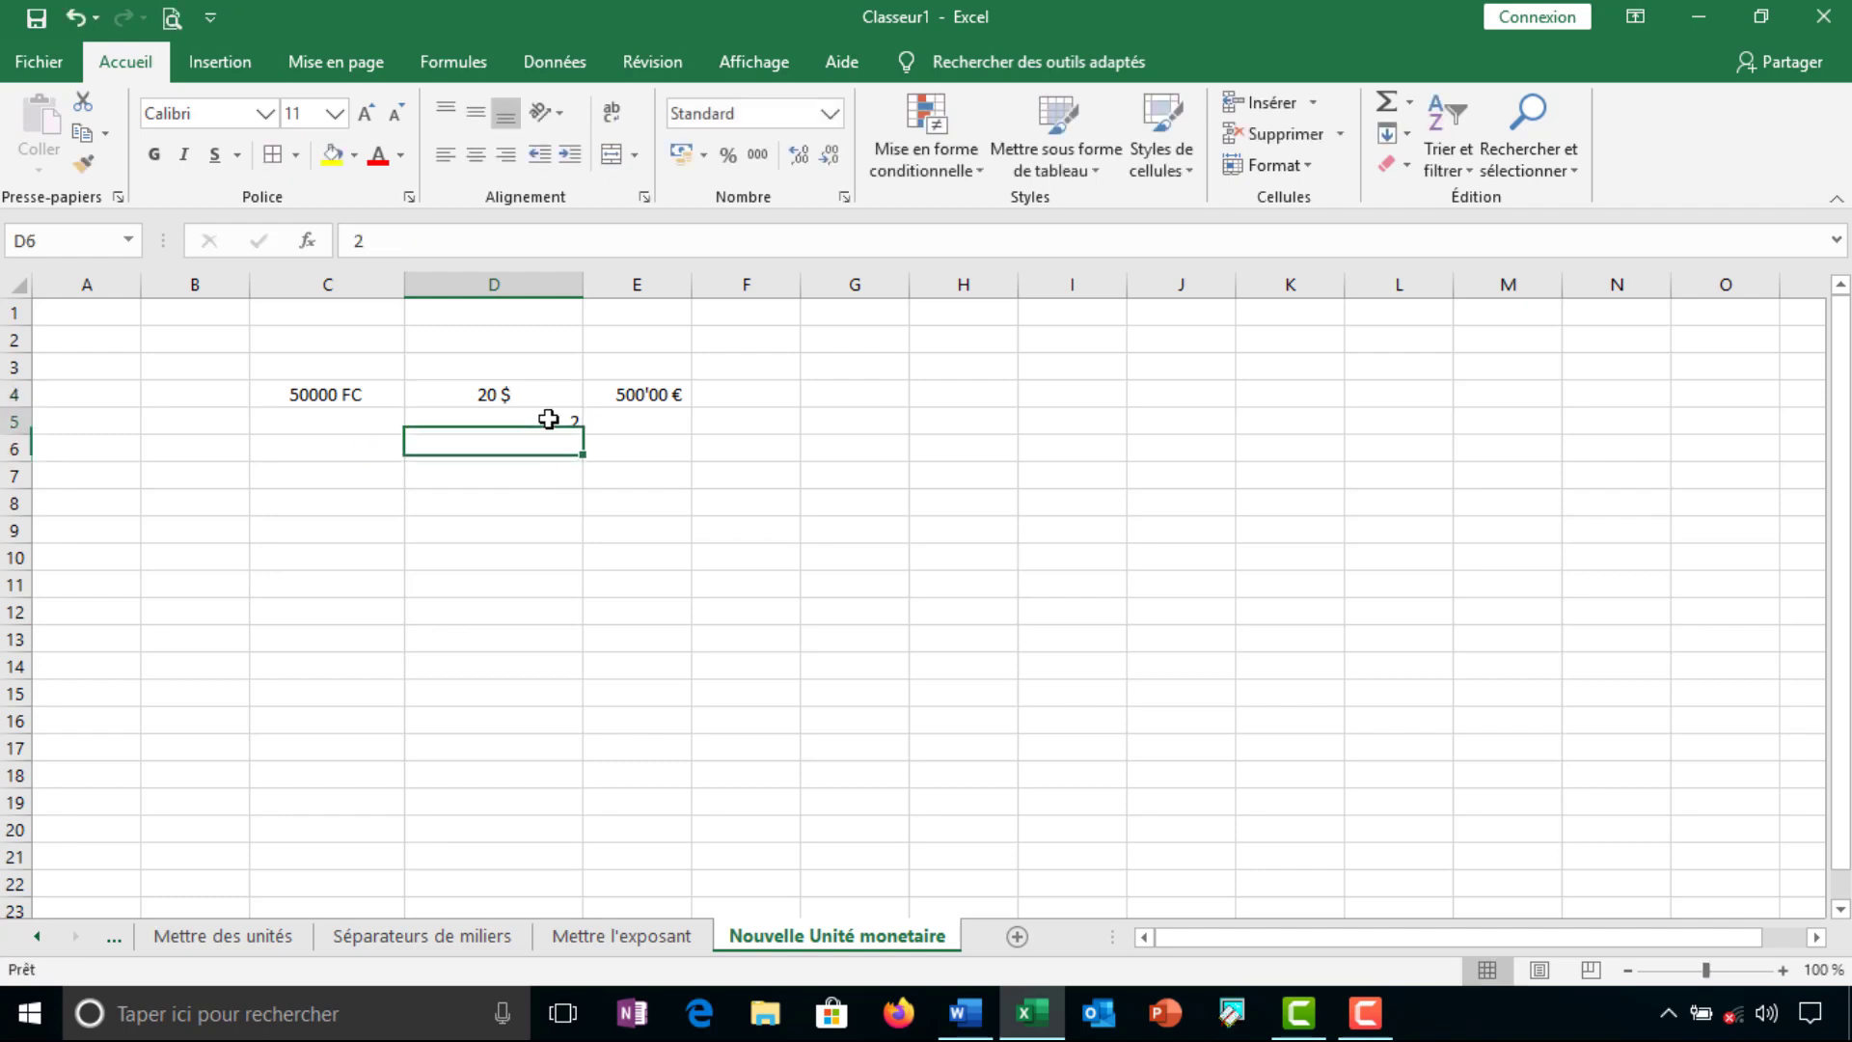
pyautogui.press('Delete')
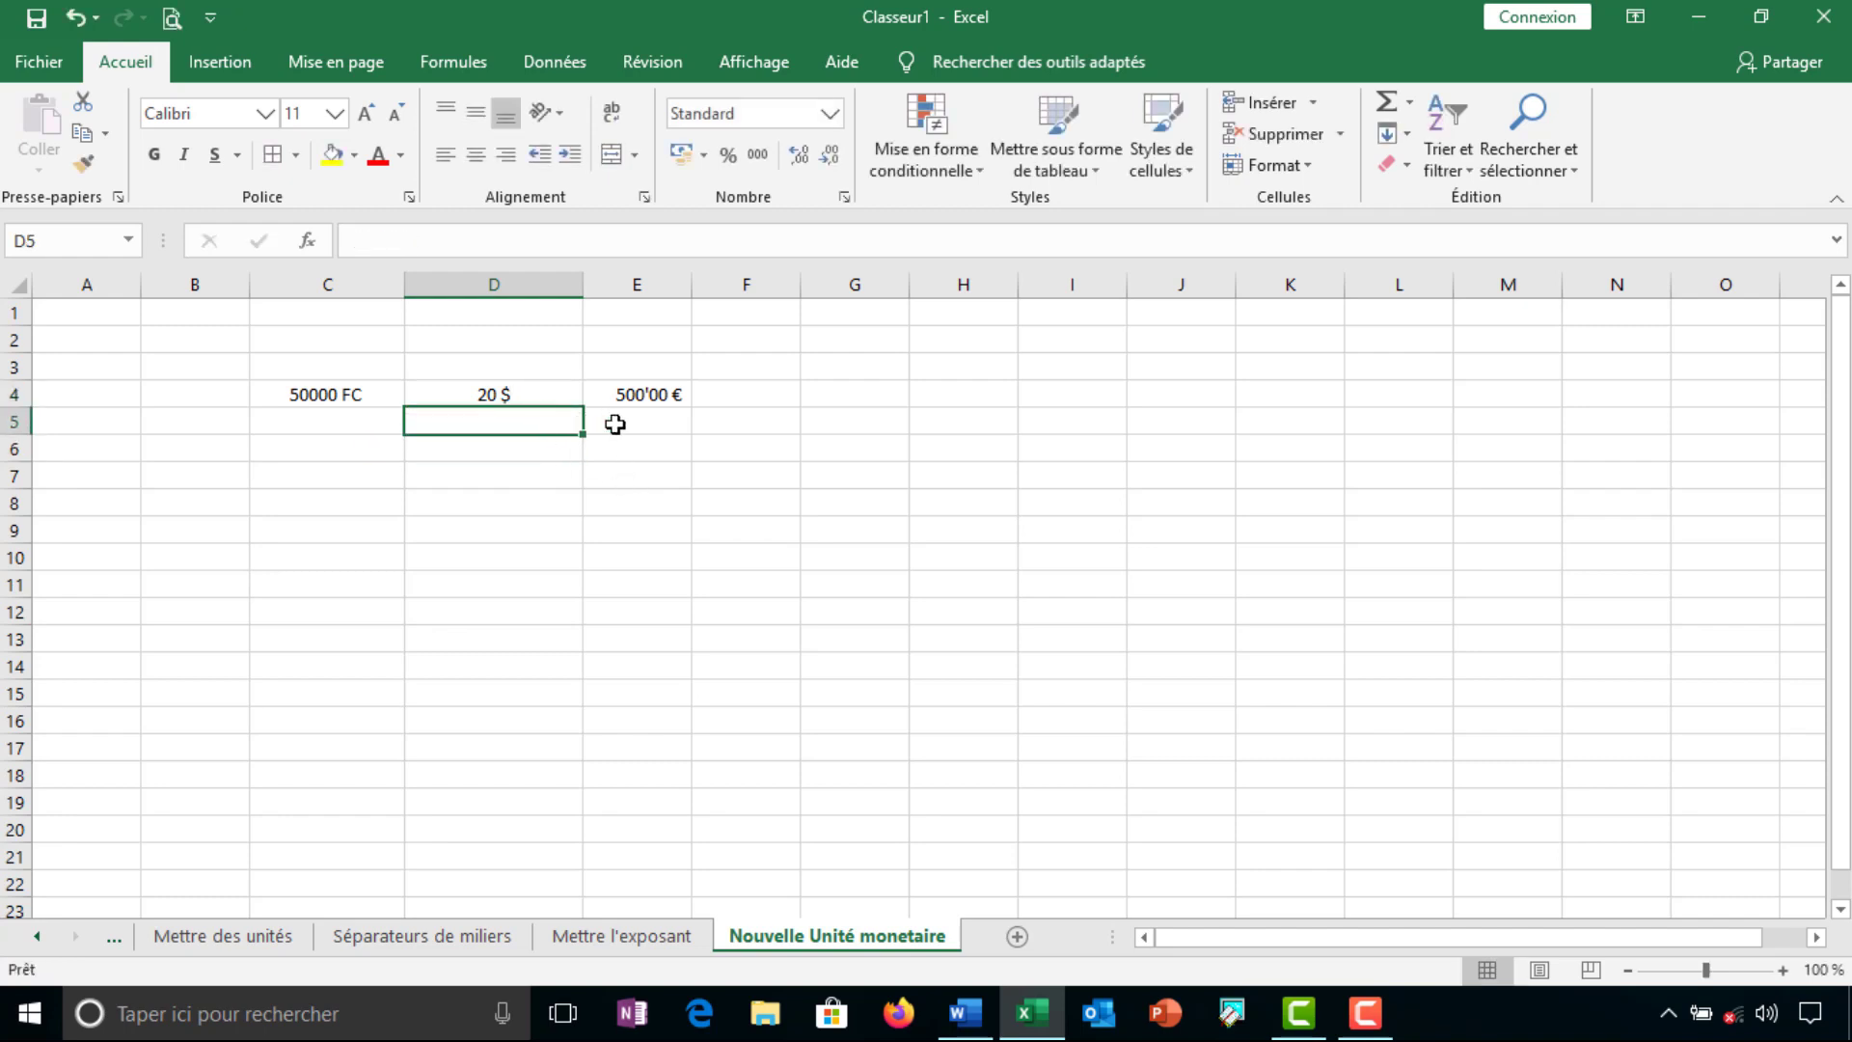
# Remove the typed $ from D4 so it holds the plain number 20
pyautogui.click(524, 396)
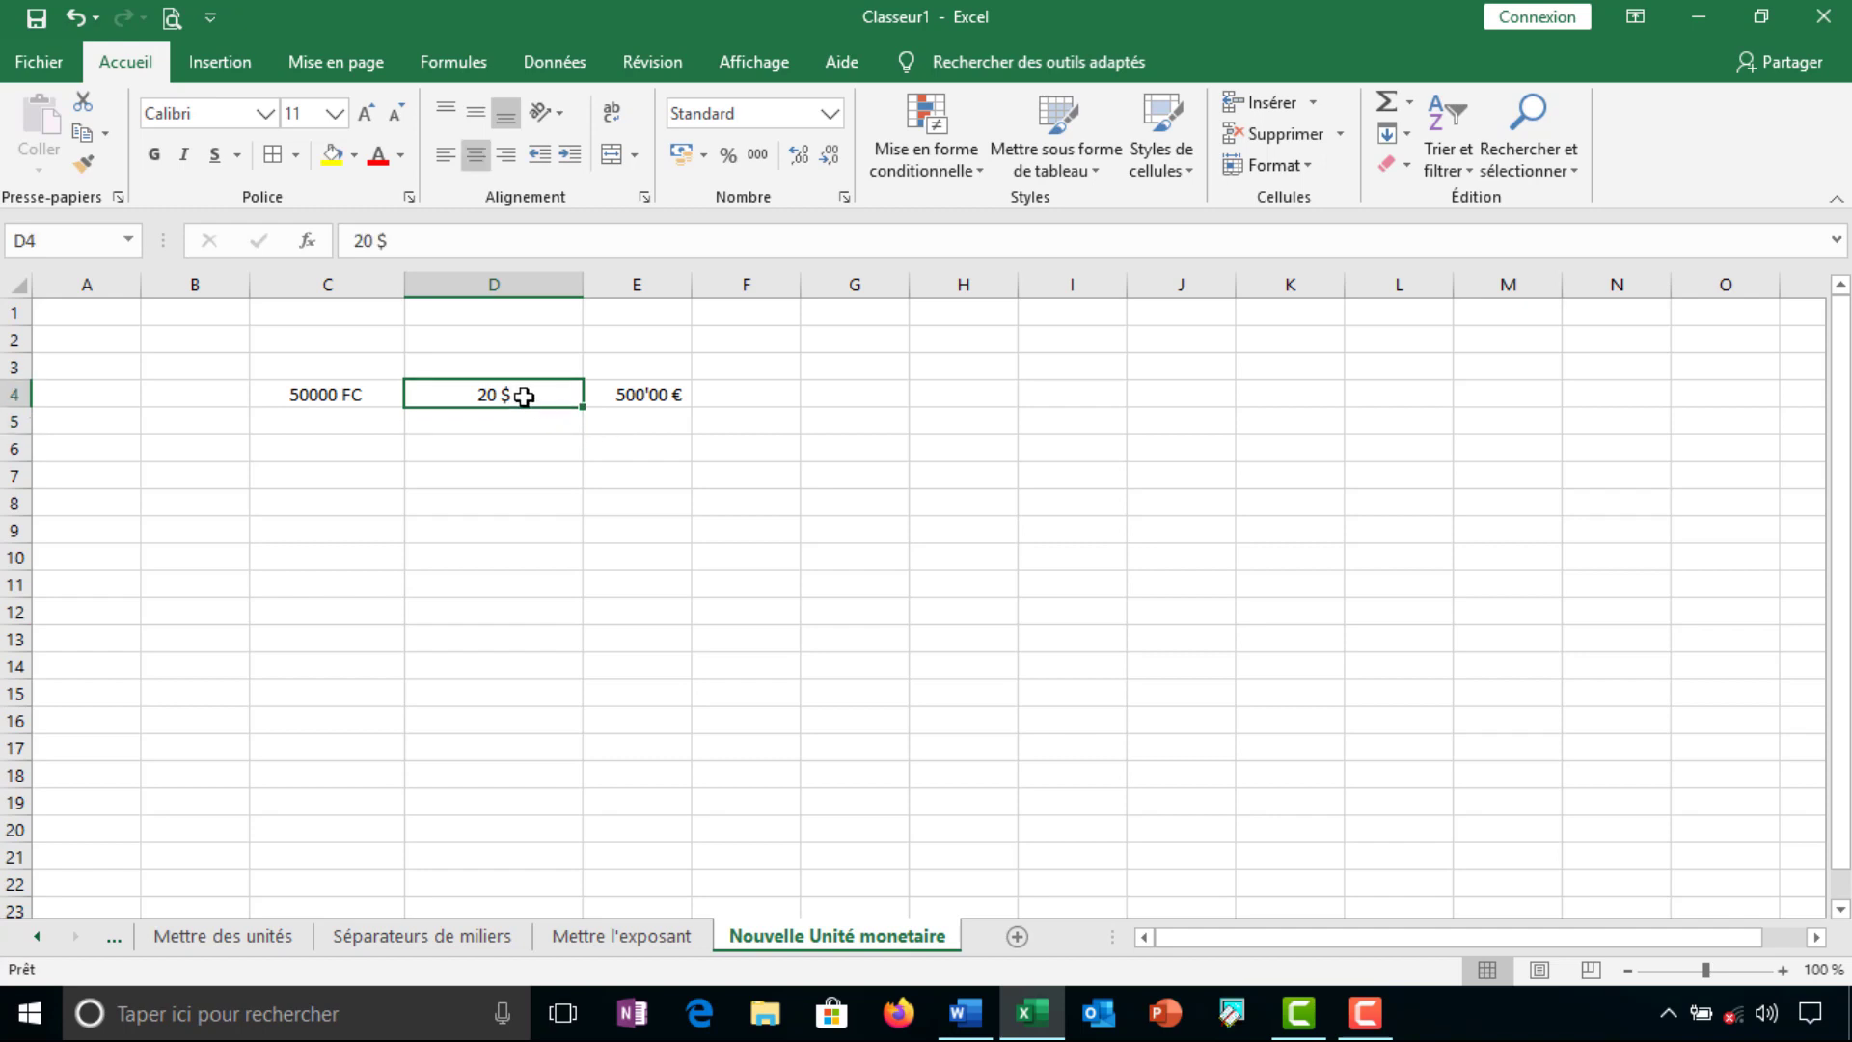
pyautogui.doubleClick(524, 397)
pyautogui.press('BackSpace')
pyautogui.press('BackSpace')
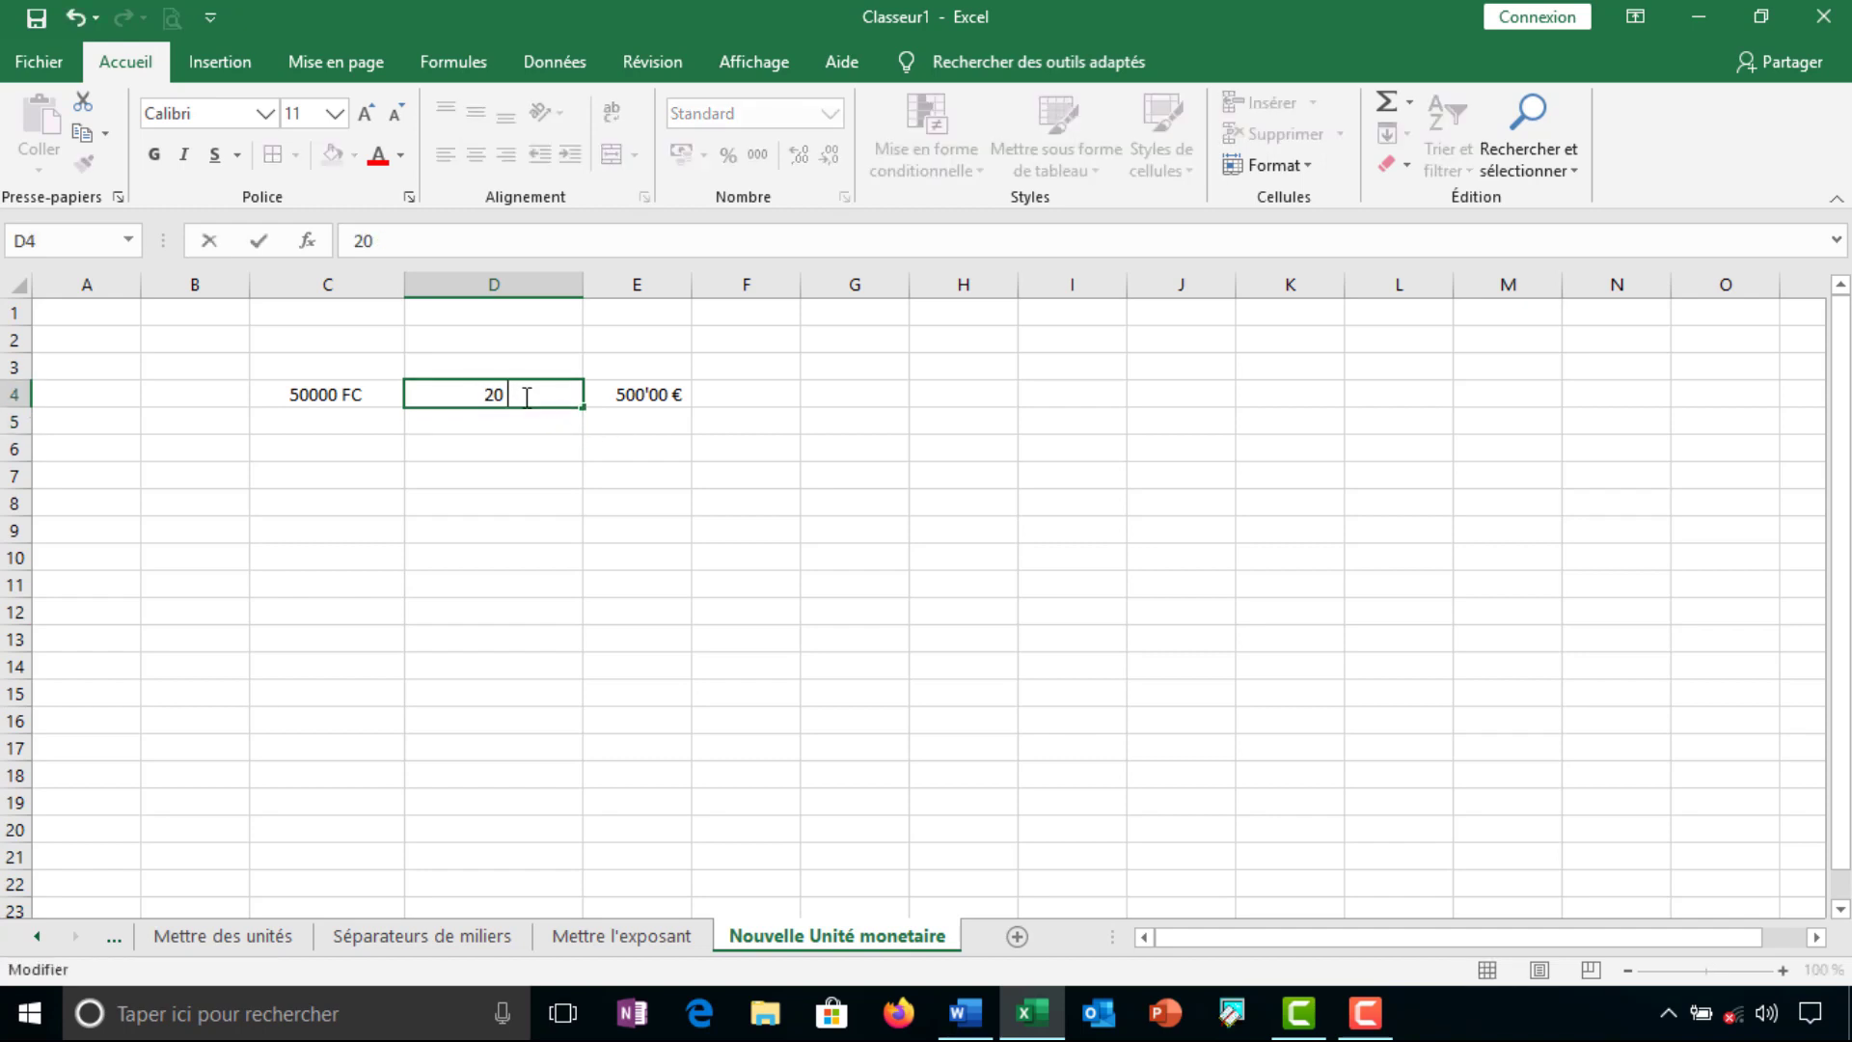
pyautogui.press('Return')
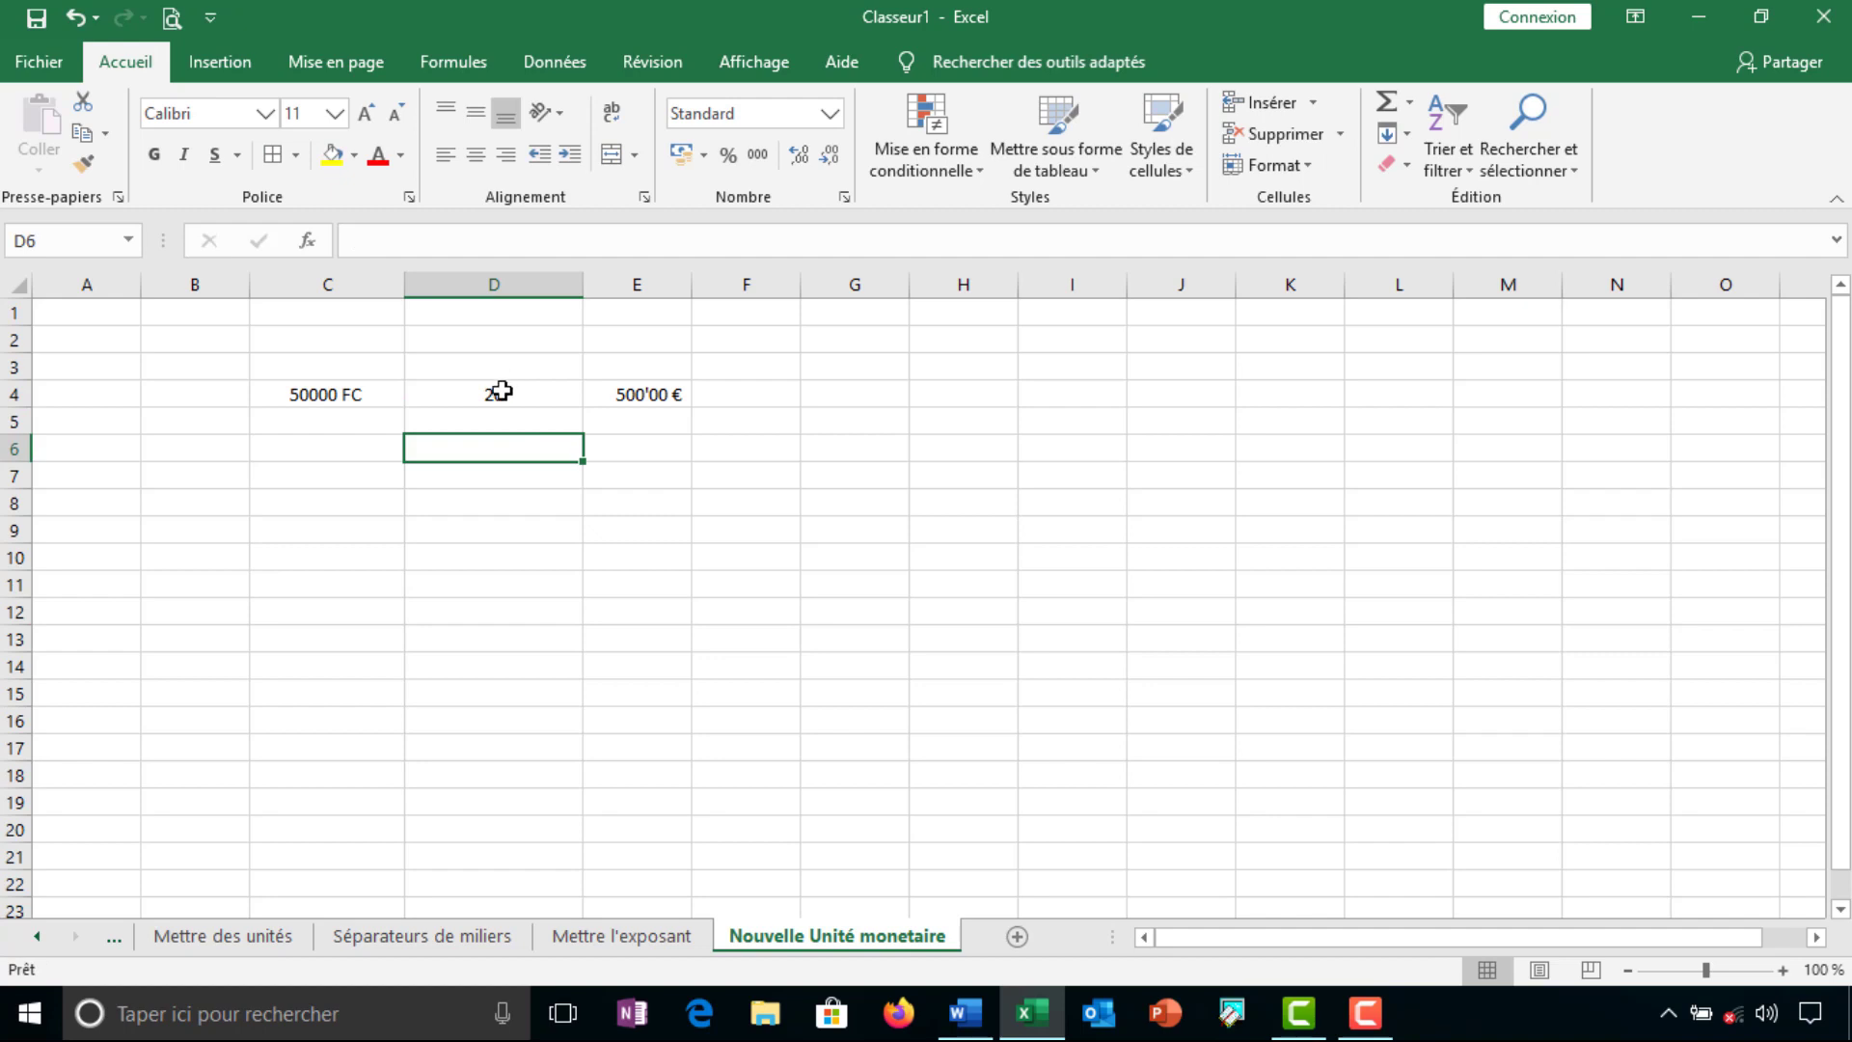
pyautogui.click(502, 391)
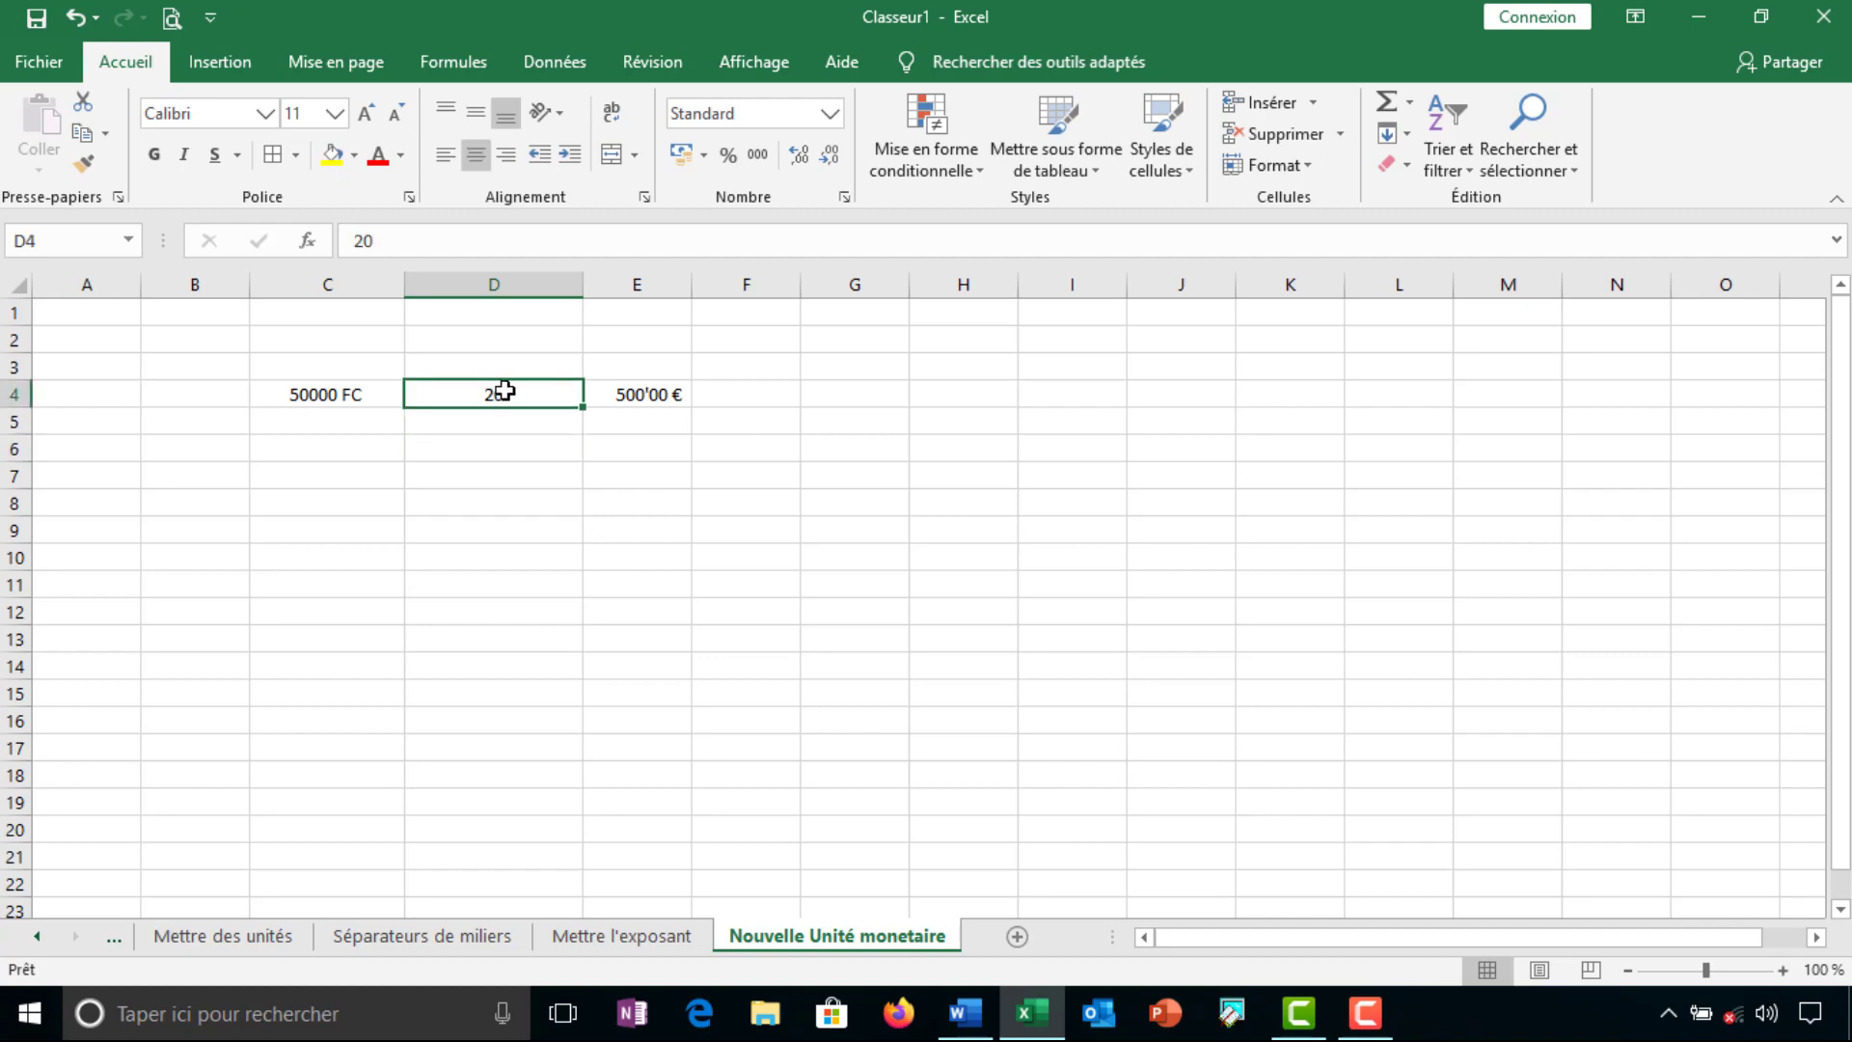
# Format D4 as Monétaire with the $ Anglais (États-Unis) symbol and 0 decimals
pyautogui.click(846, 198)
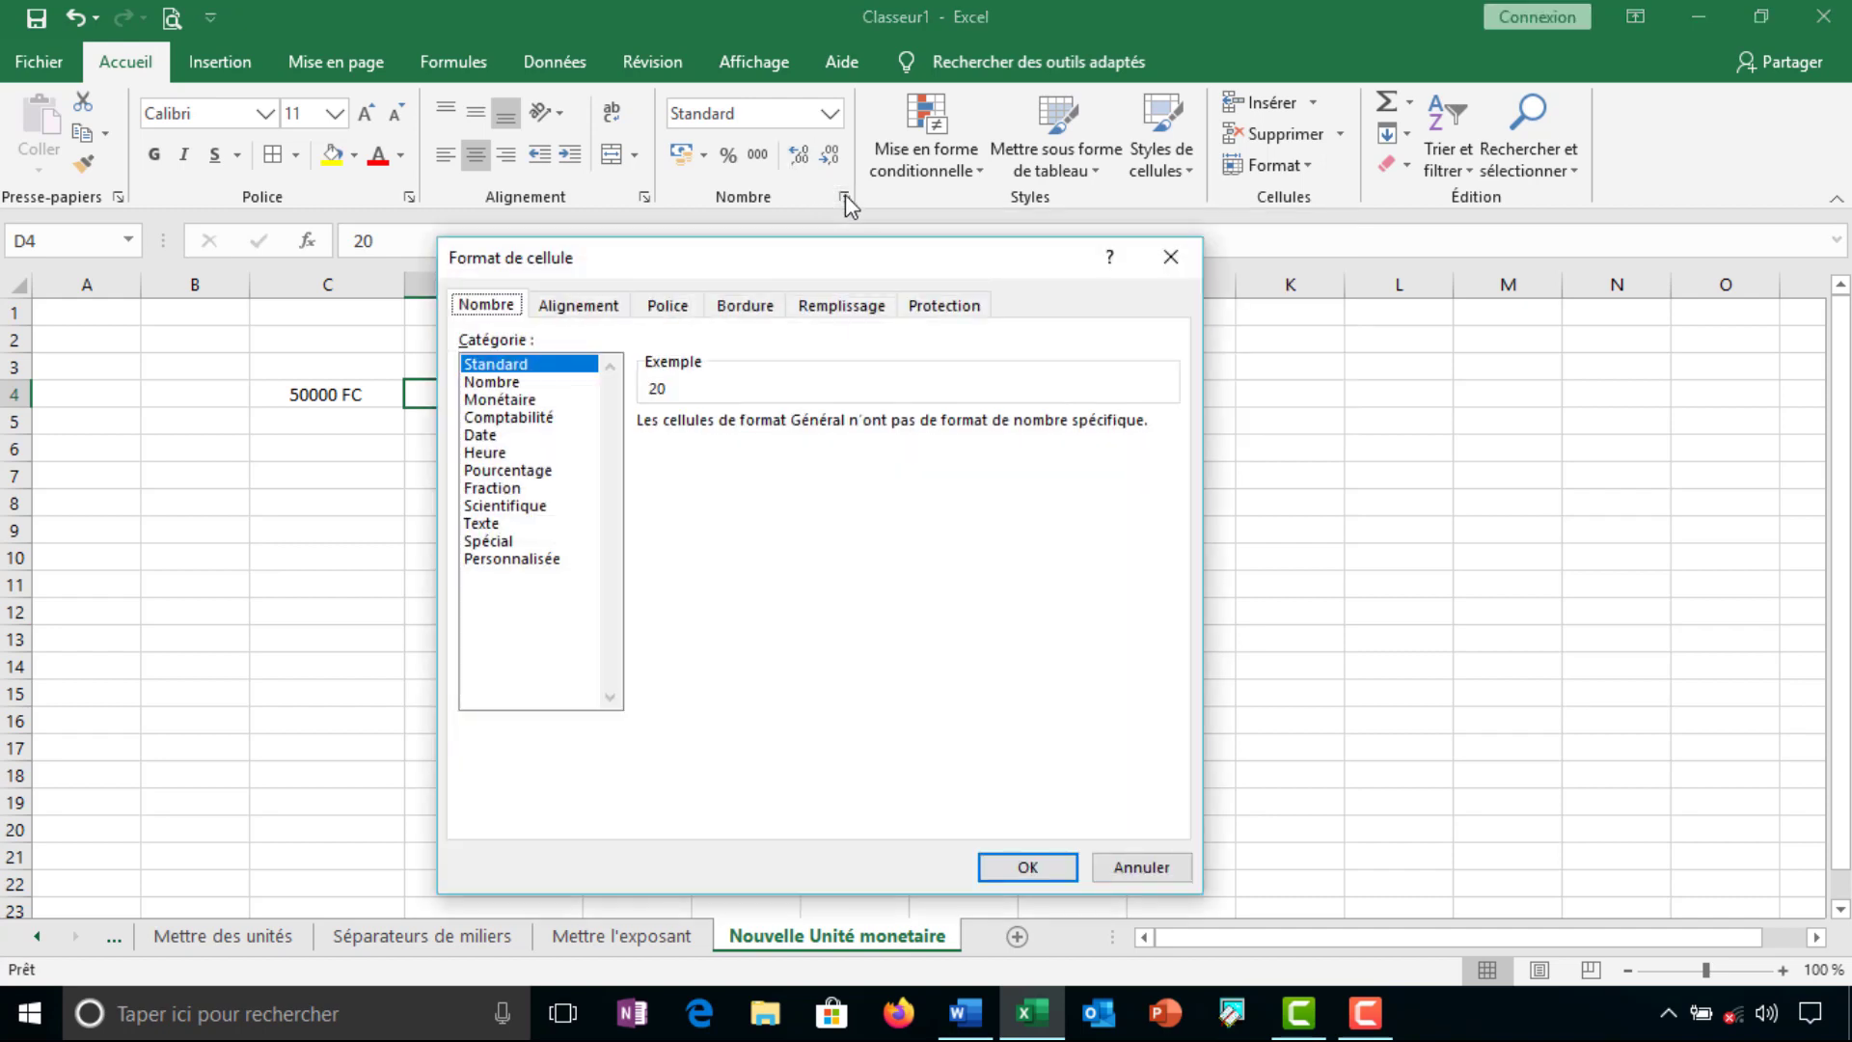
pyautogui.click(544, 402)
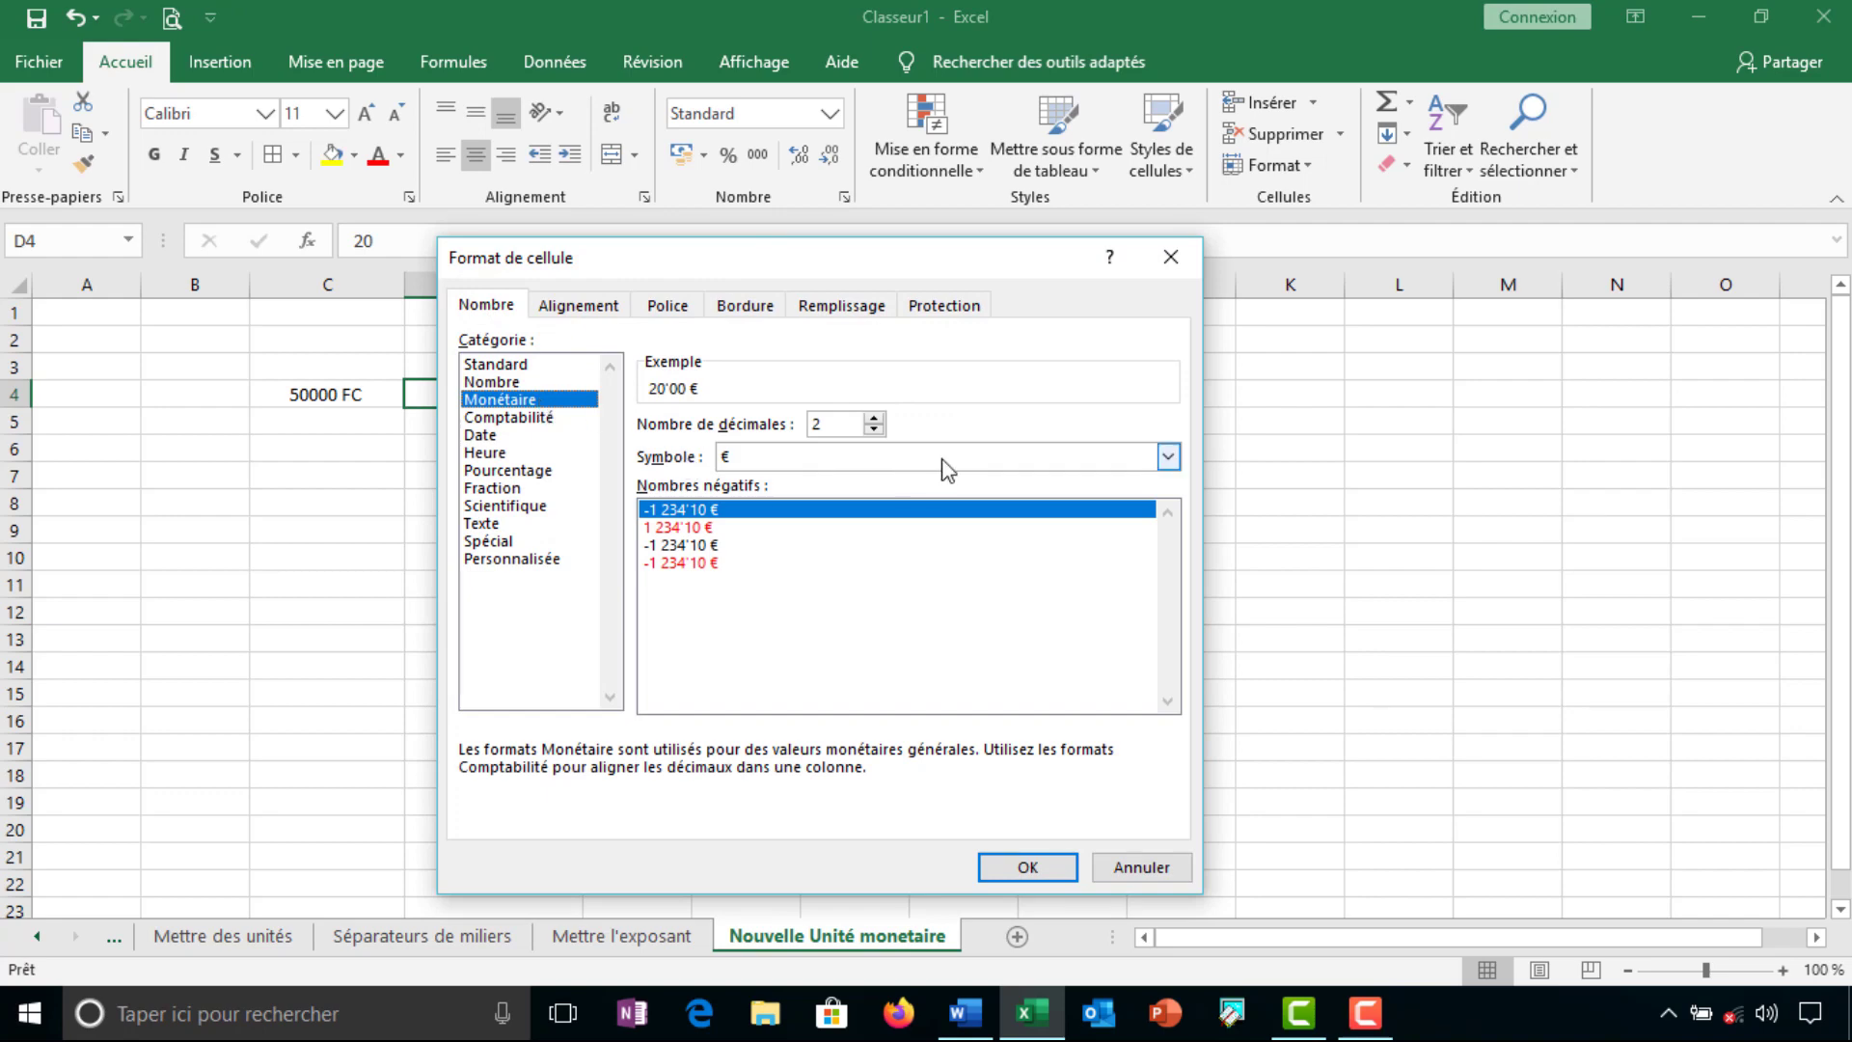
pyautogui.click(1170, 457)
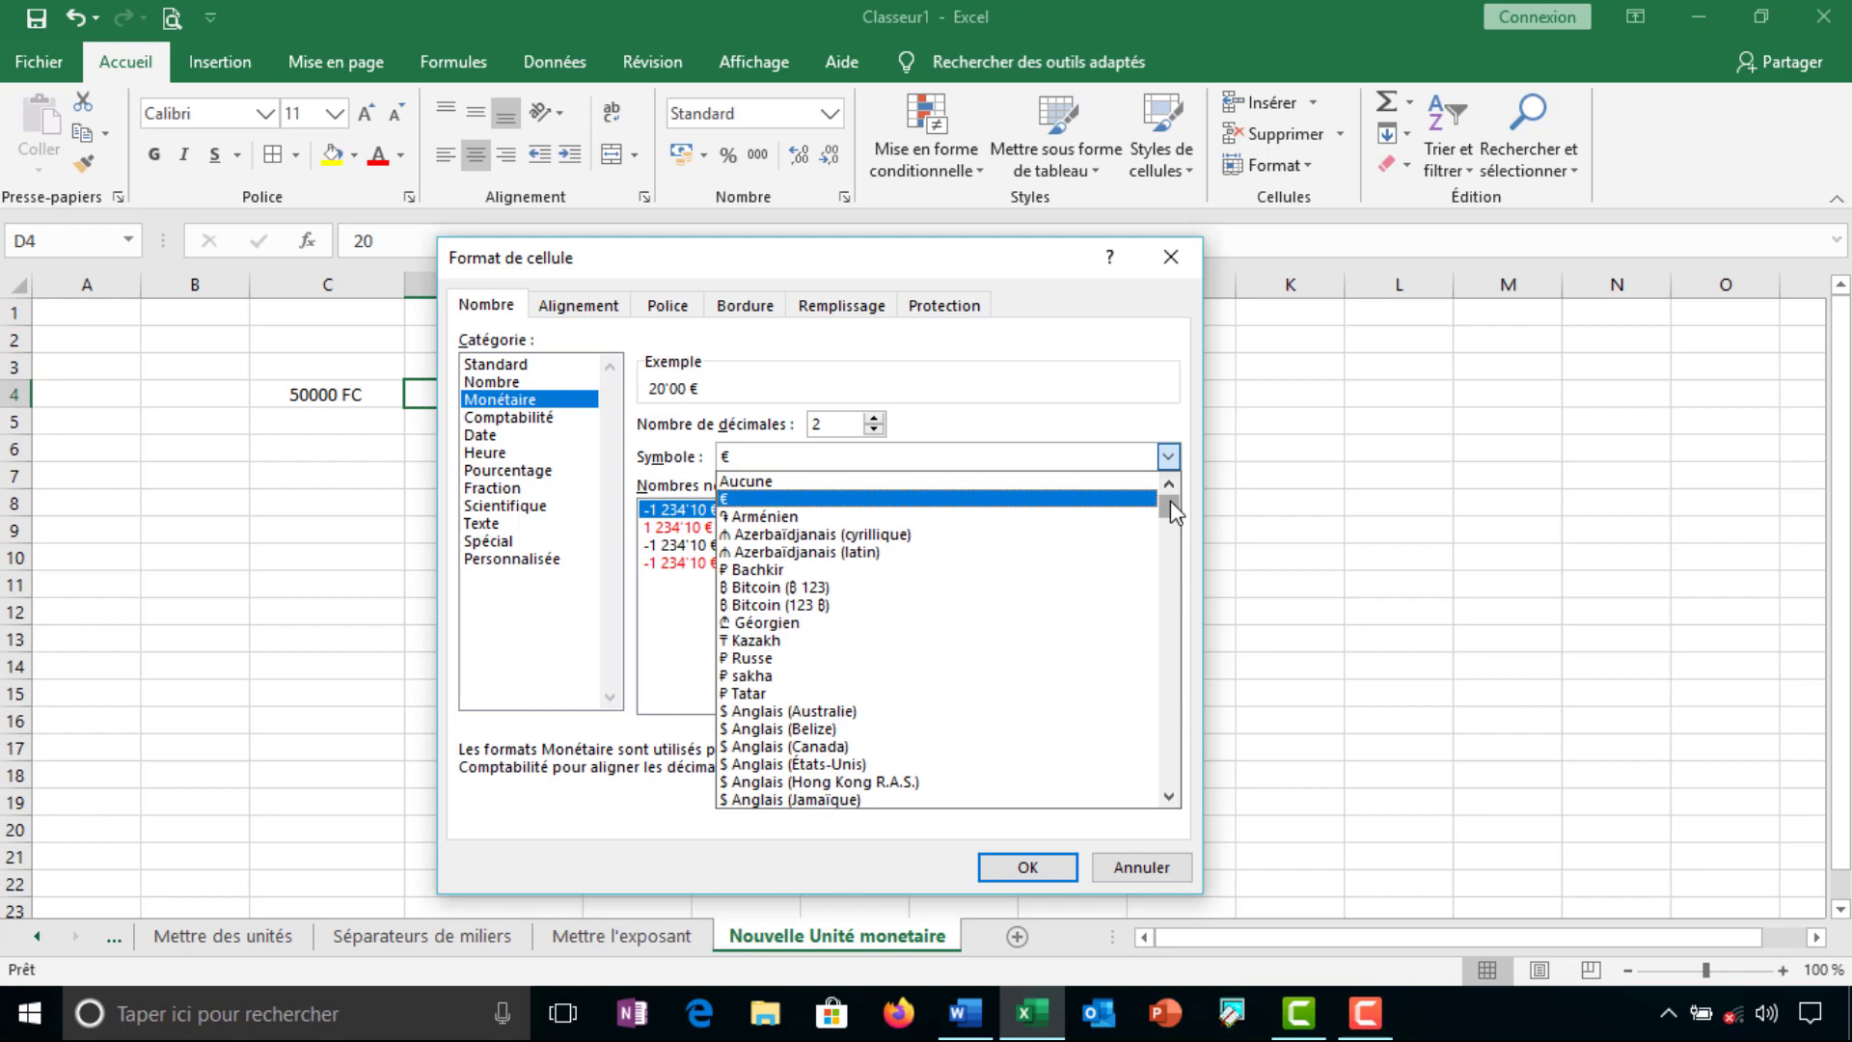
pyautogui.click(892, 766)
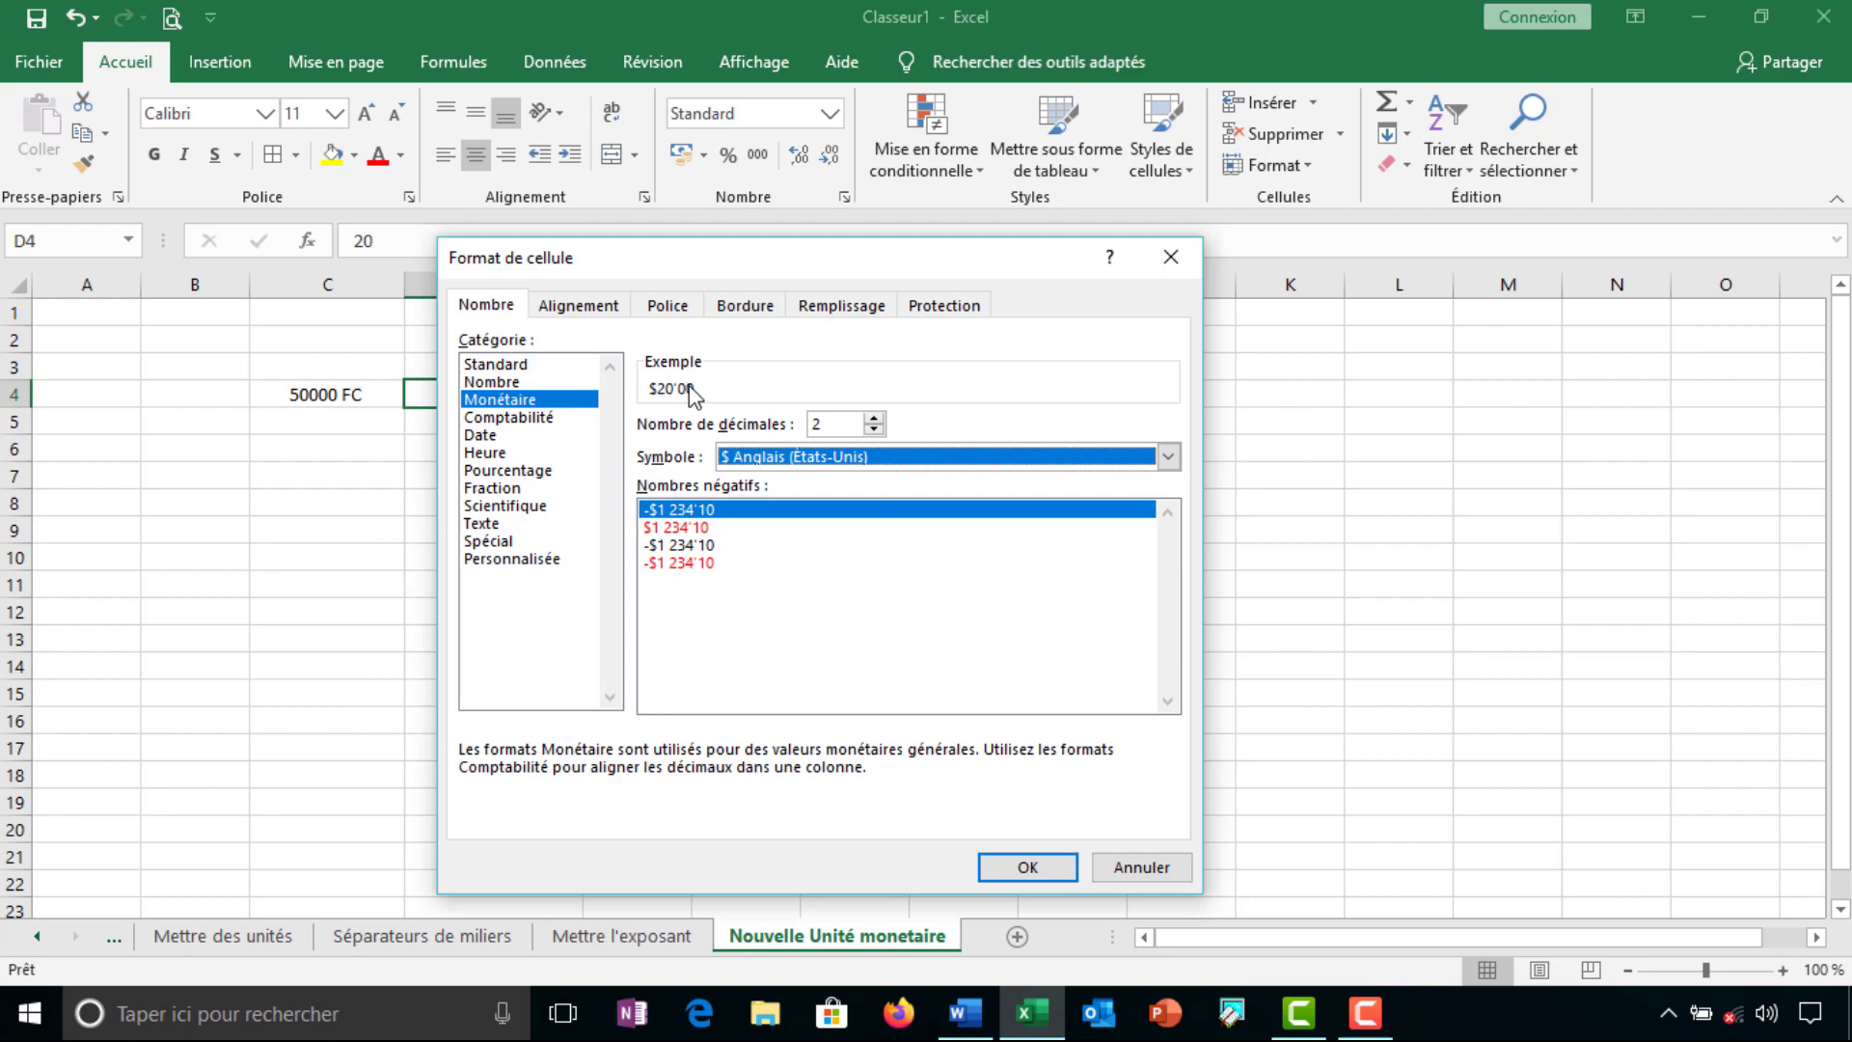
pyautogui.click(875, 430)
pyautogui.click(875, 430)
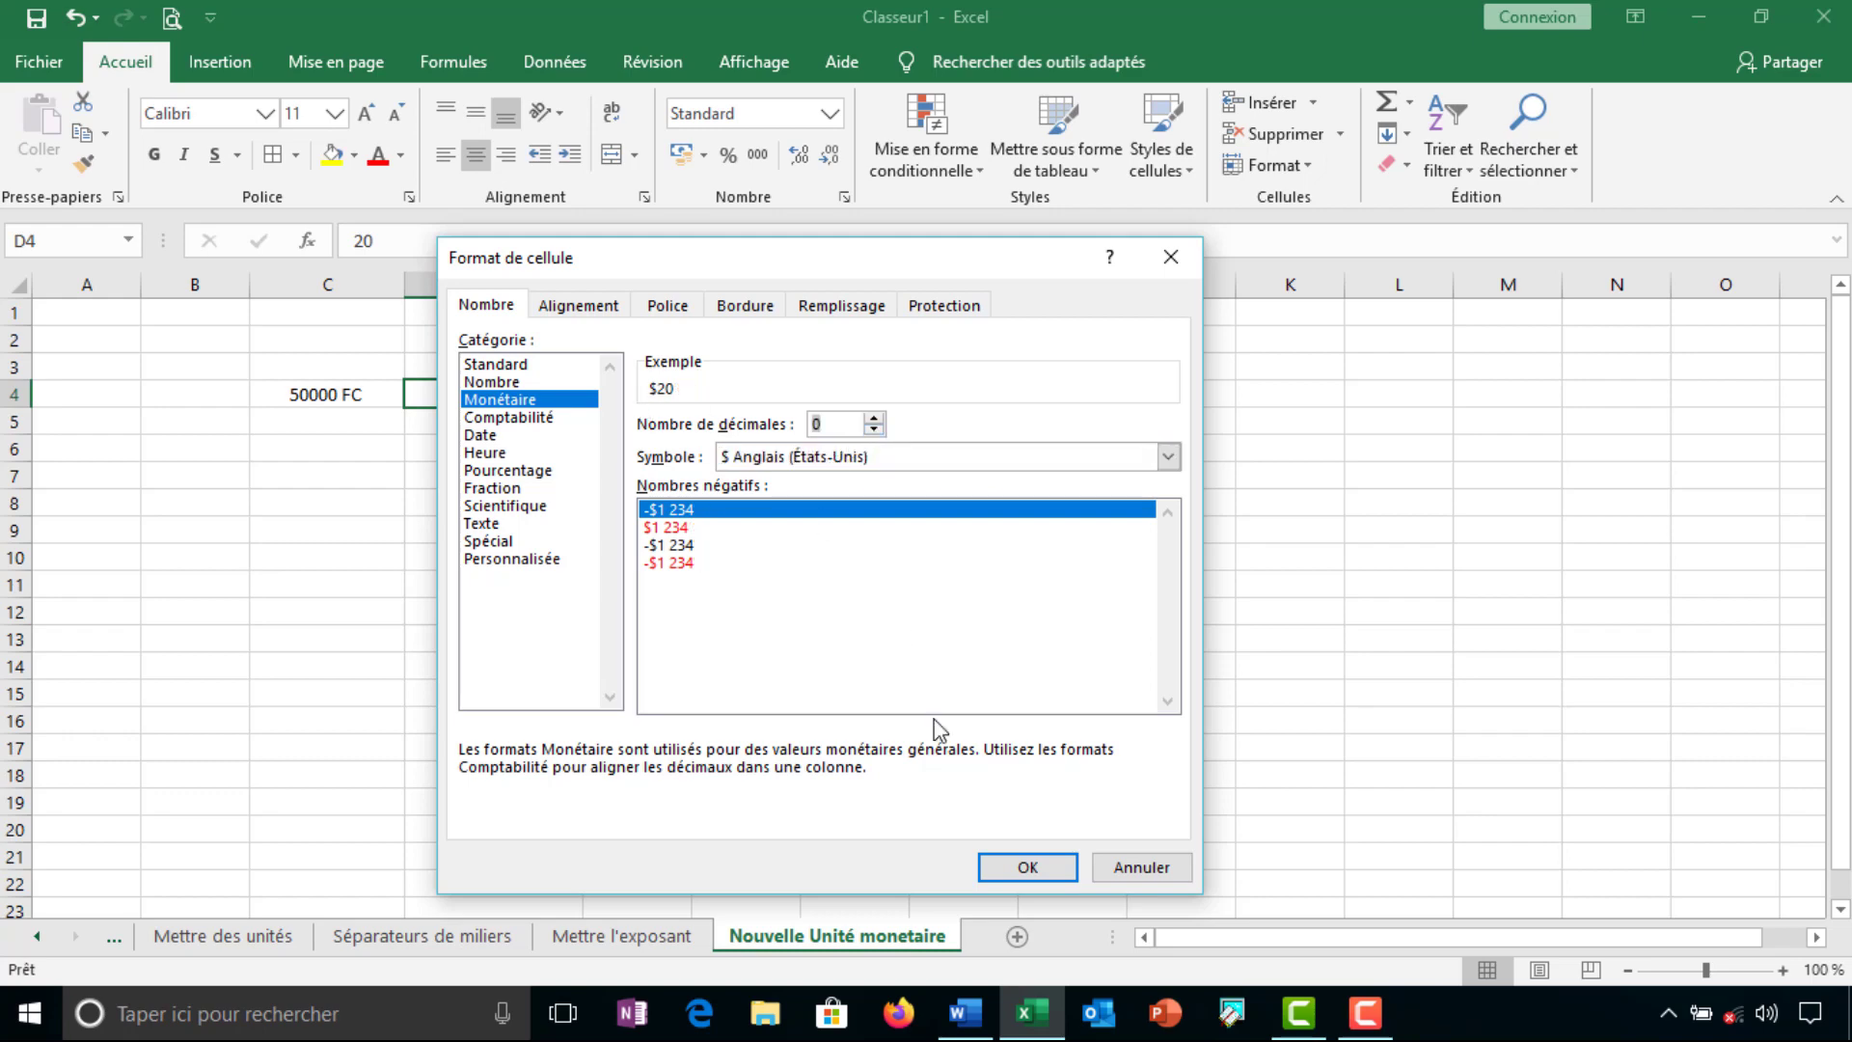
pyautogui.click(1029, 867)
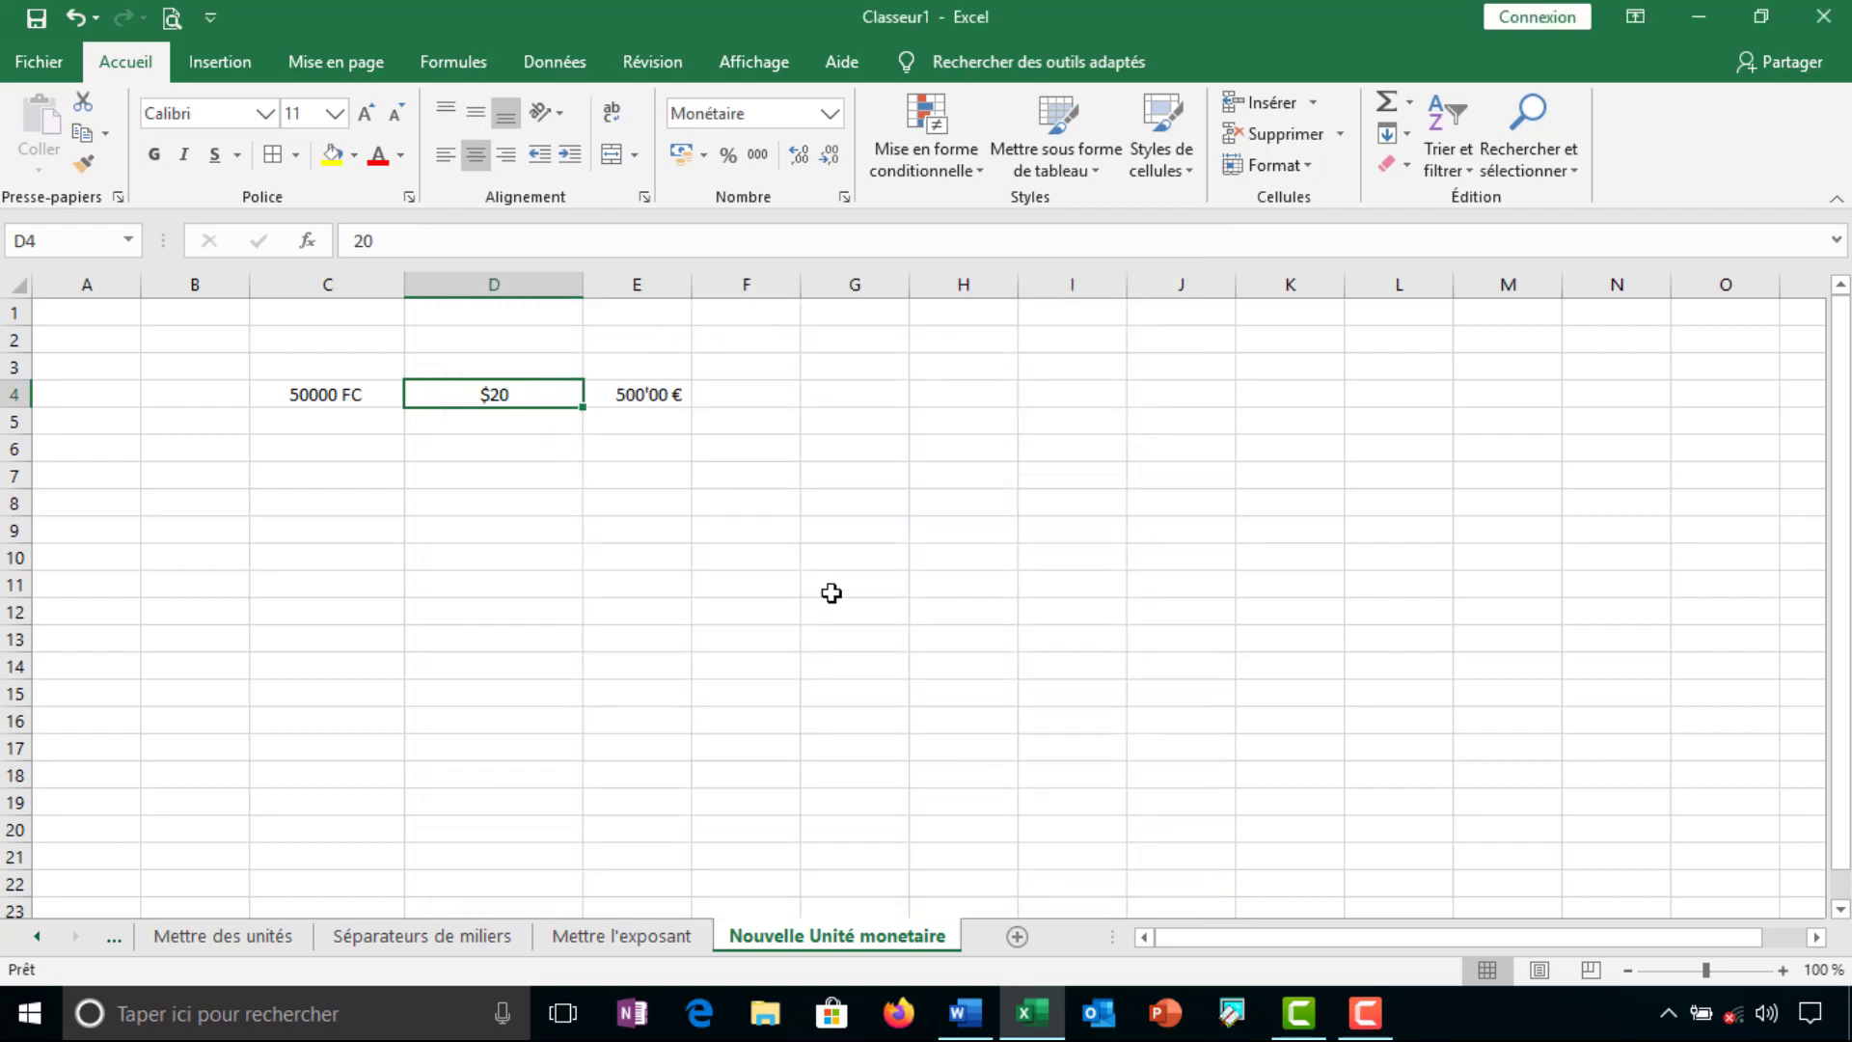
# Check the resulting formats of D4, E4 and C4
pyautogui.click(831, 594)
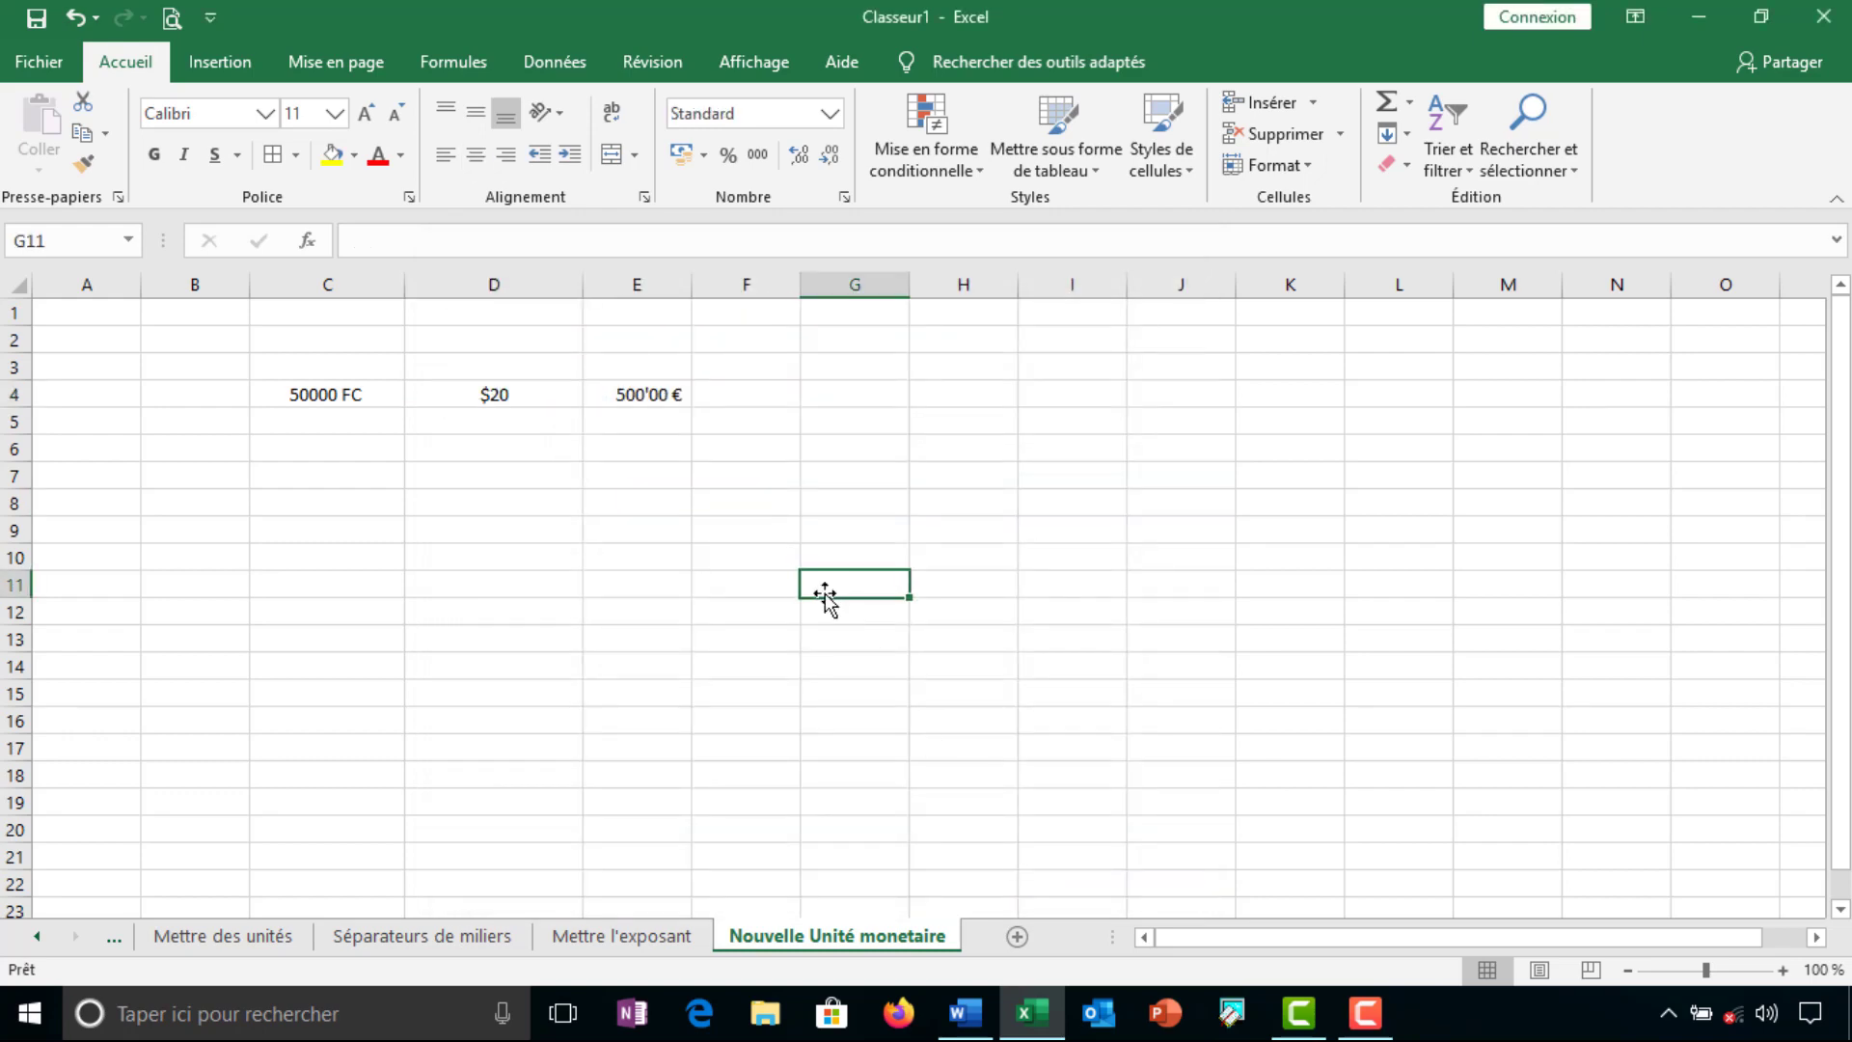
pyautogui.click(532, 403)
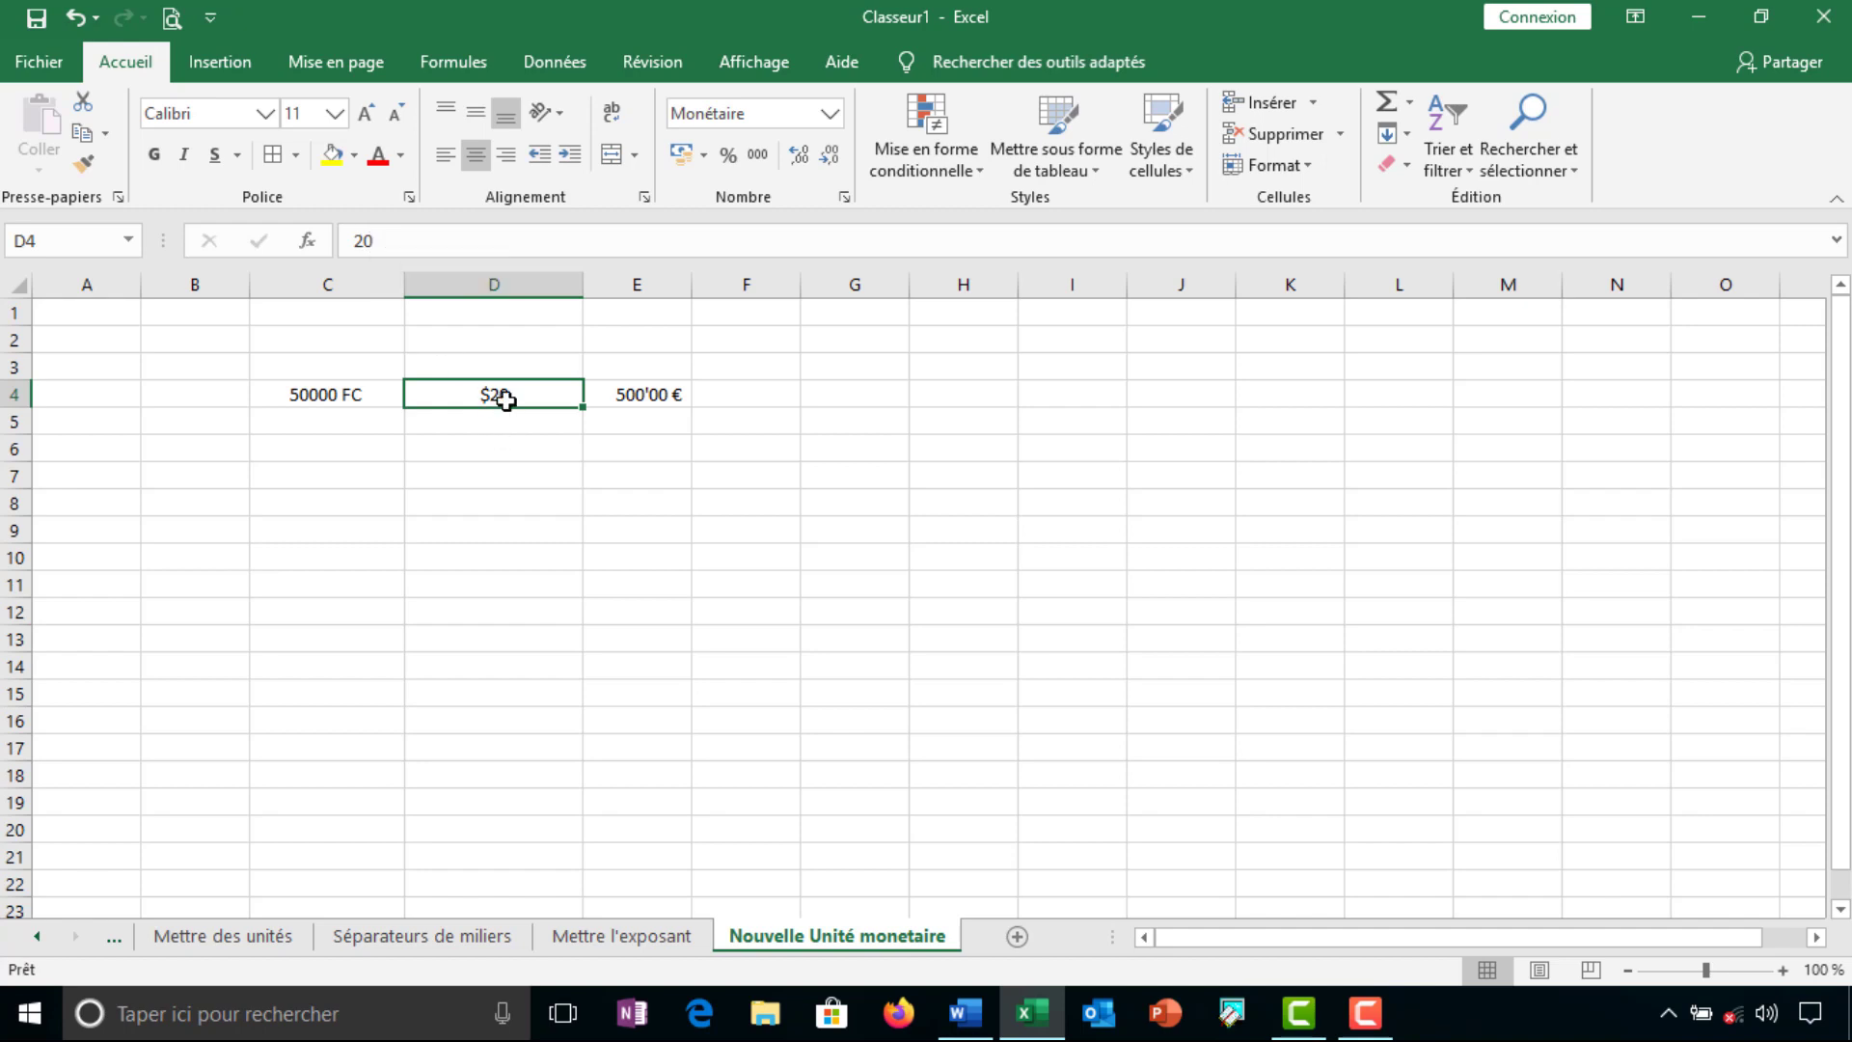
pyautogui.click(629, 398)
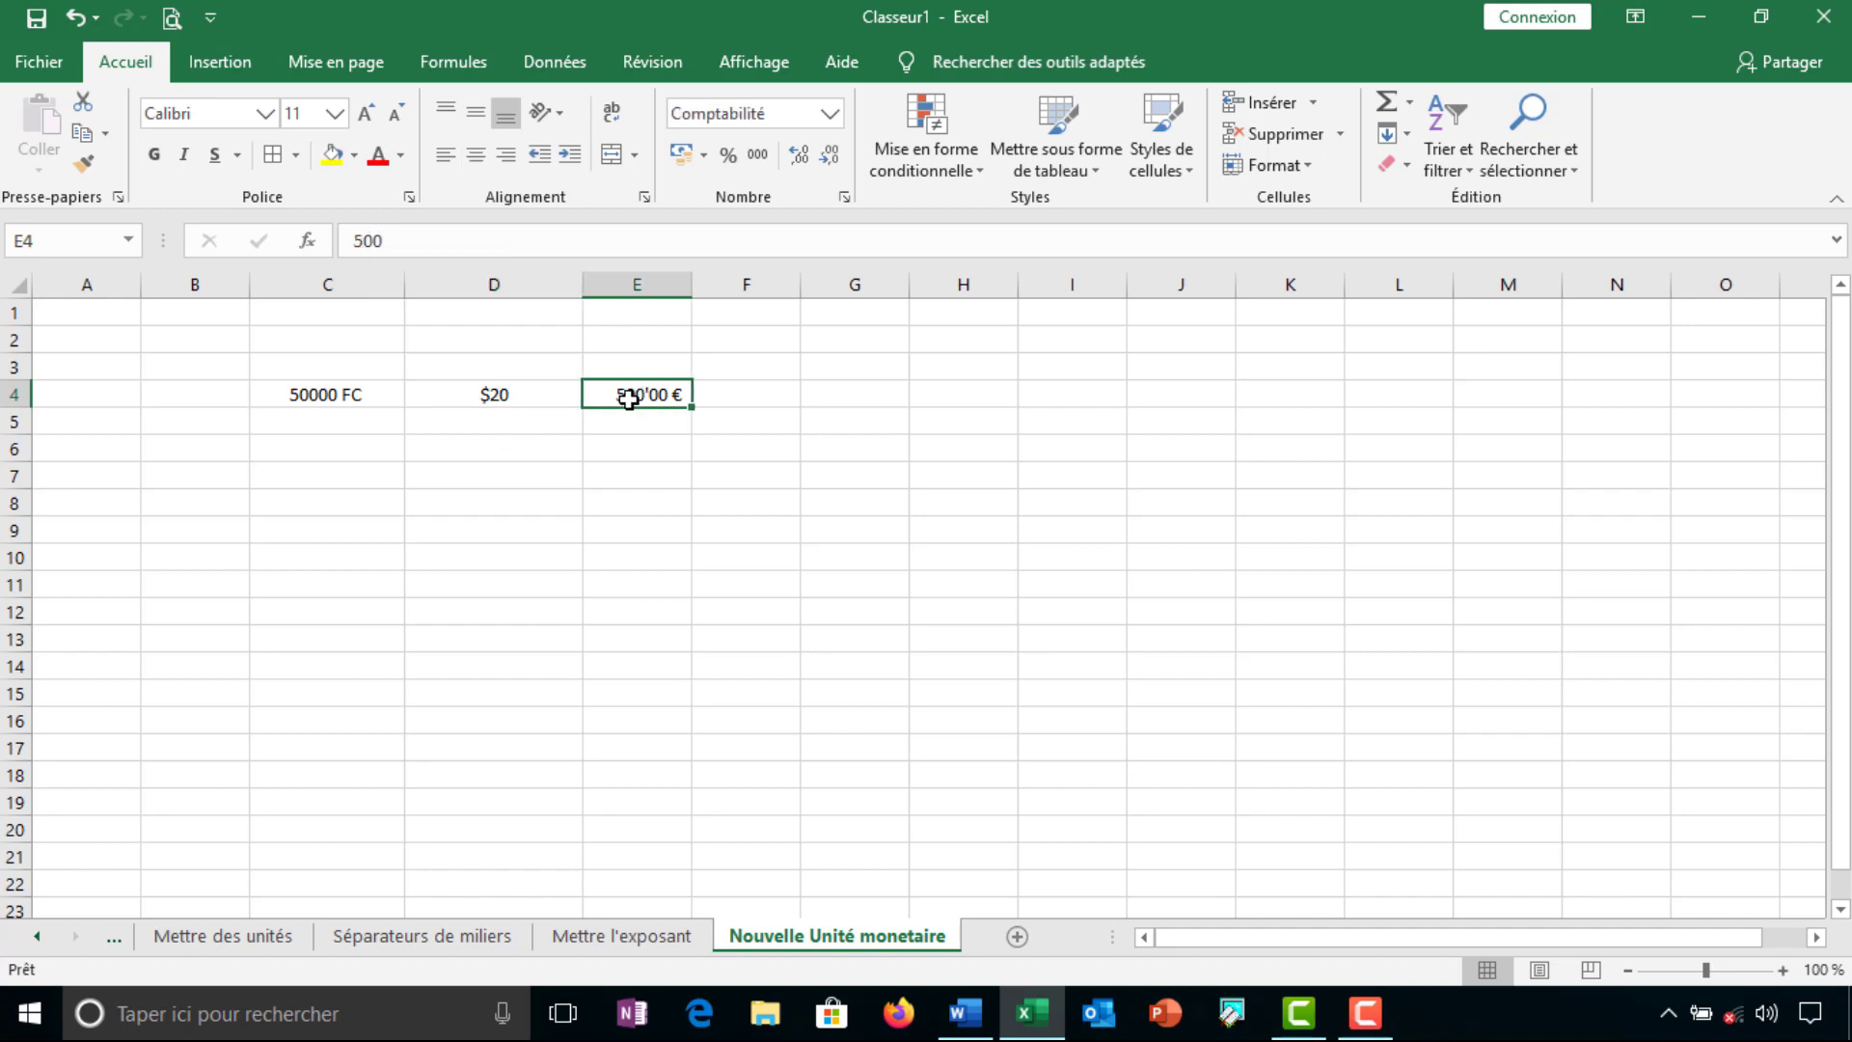
pyautogui.click(344, 391)
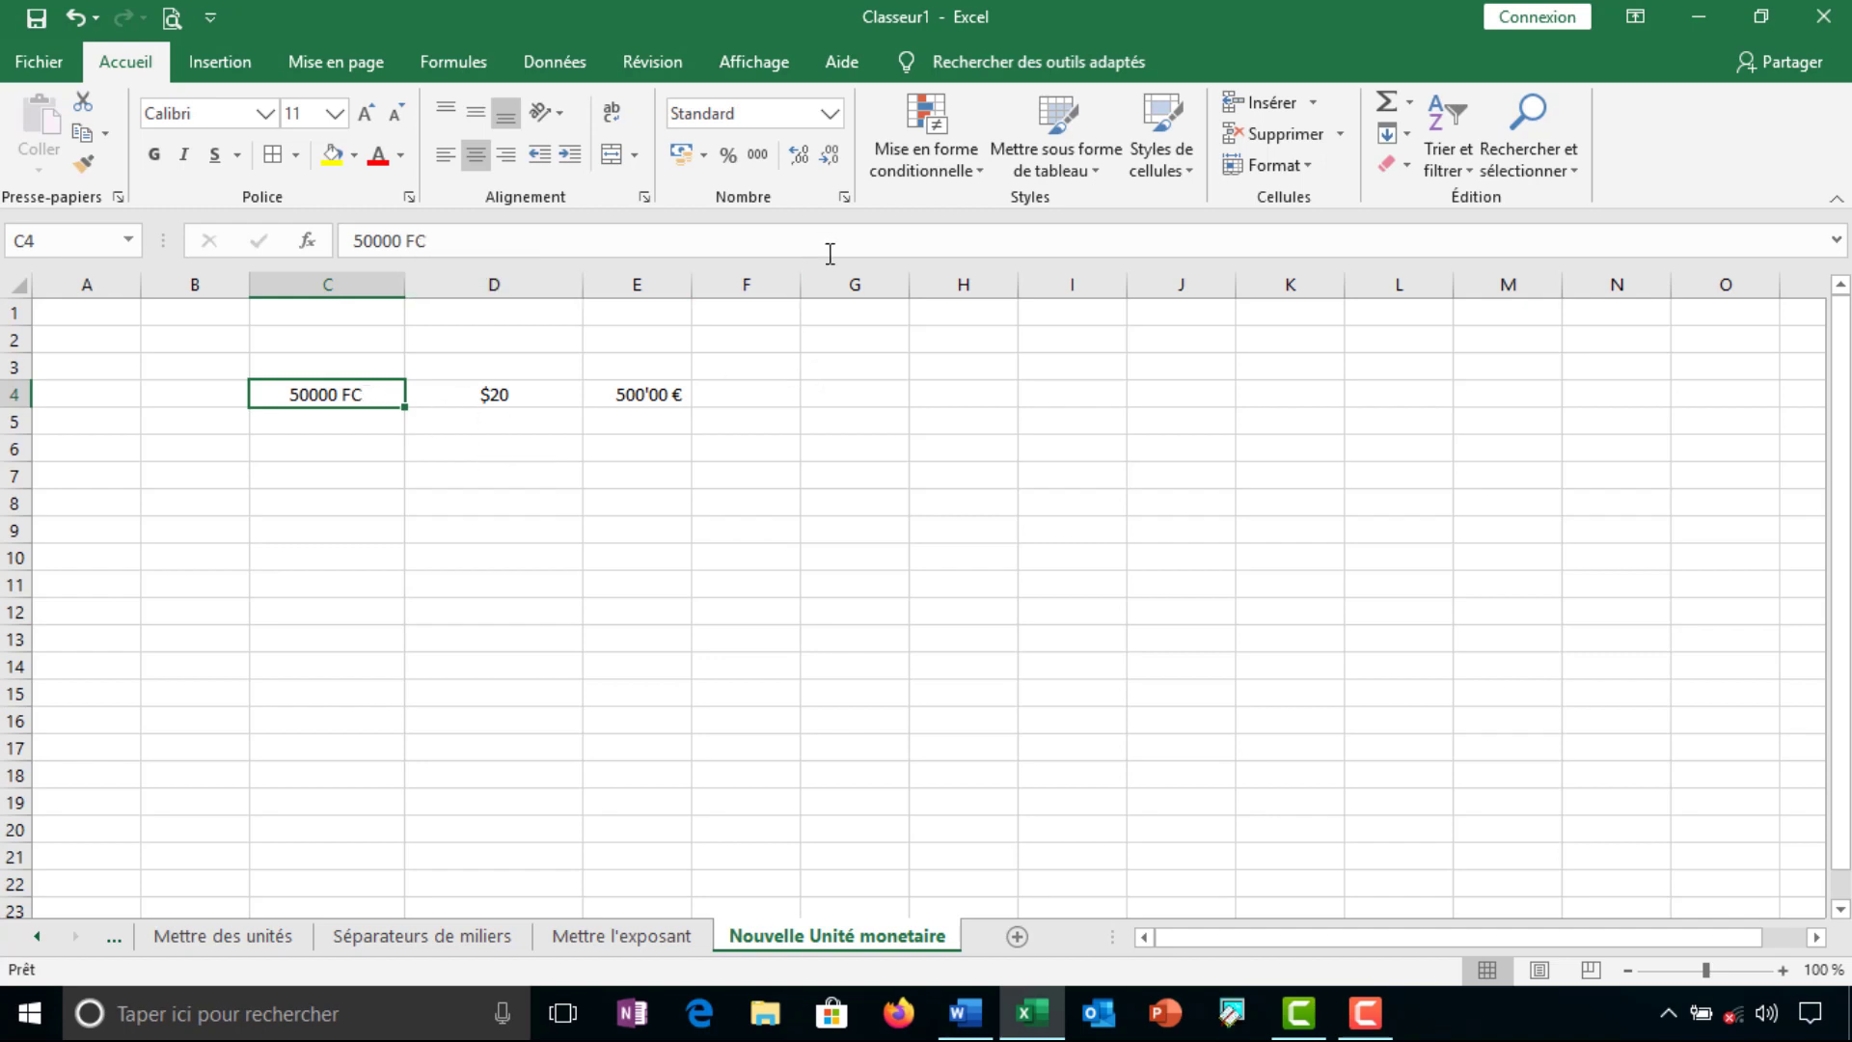
# Start a Monétaire format for C4 but cancel it, leaving 50000 FC unchanged
pyautogui.click(844, 197)
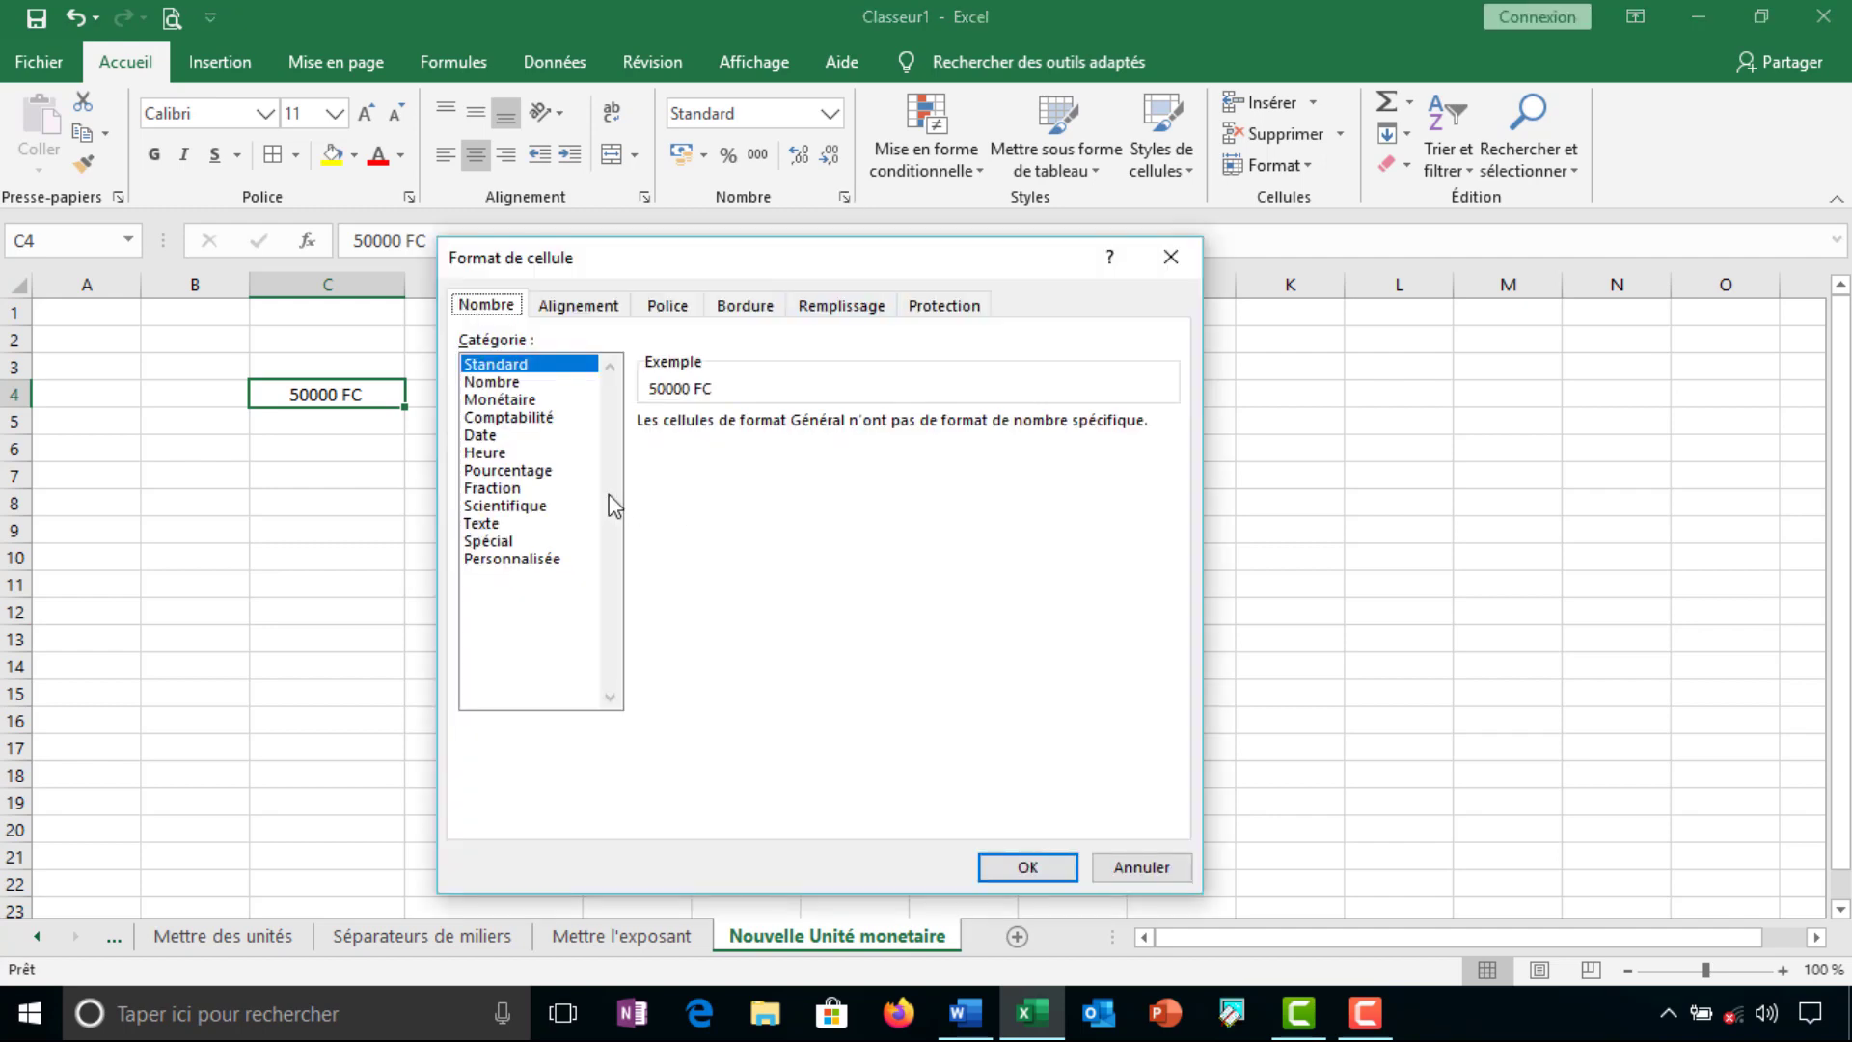
pyautogui.click(521, 400)
pyautogui.click(1169, 456)
pyautogui.moveTo(1170, 492); pyautogui.dragTo(1172, 801)
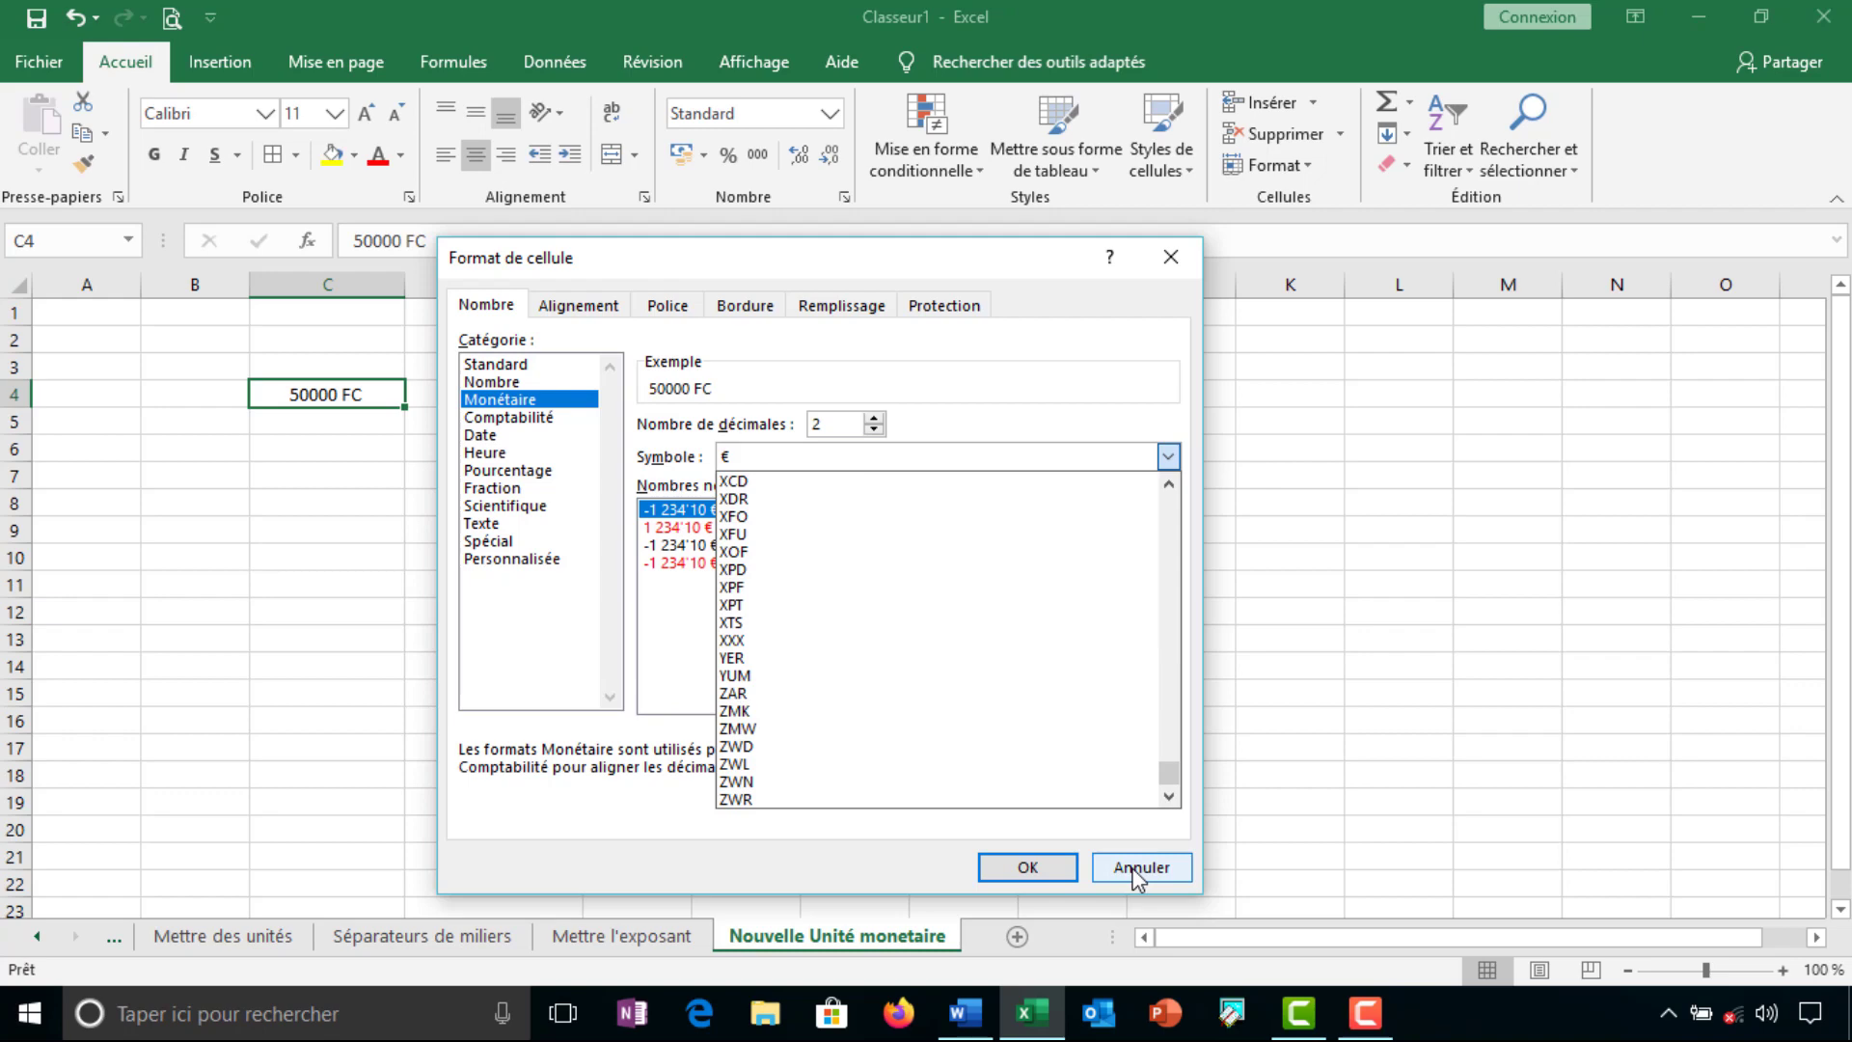
pyautogui.click(1134, 875)
pyautogui.click(1135, 875)
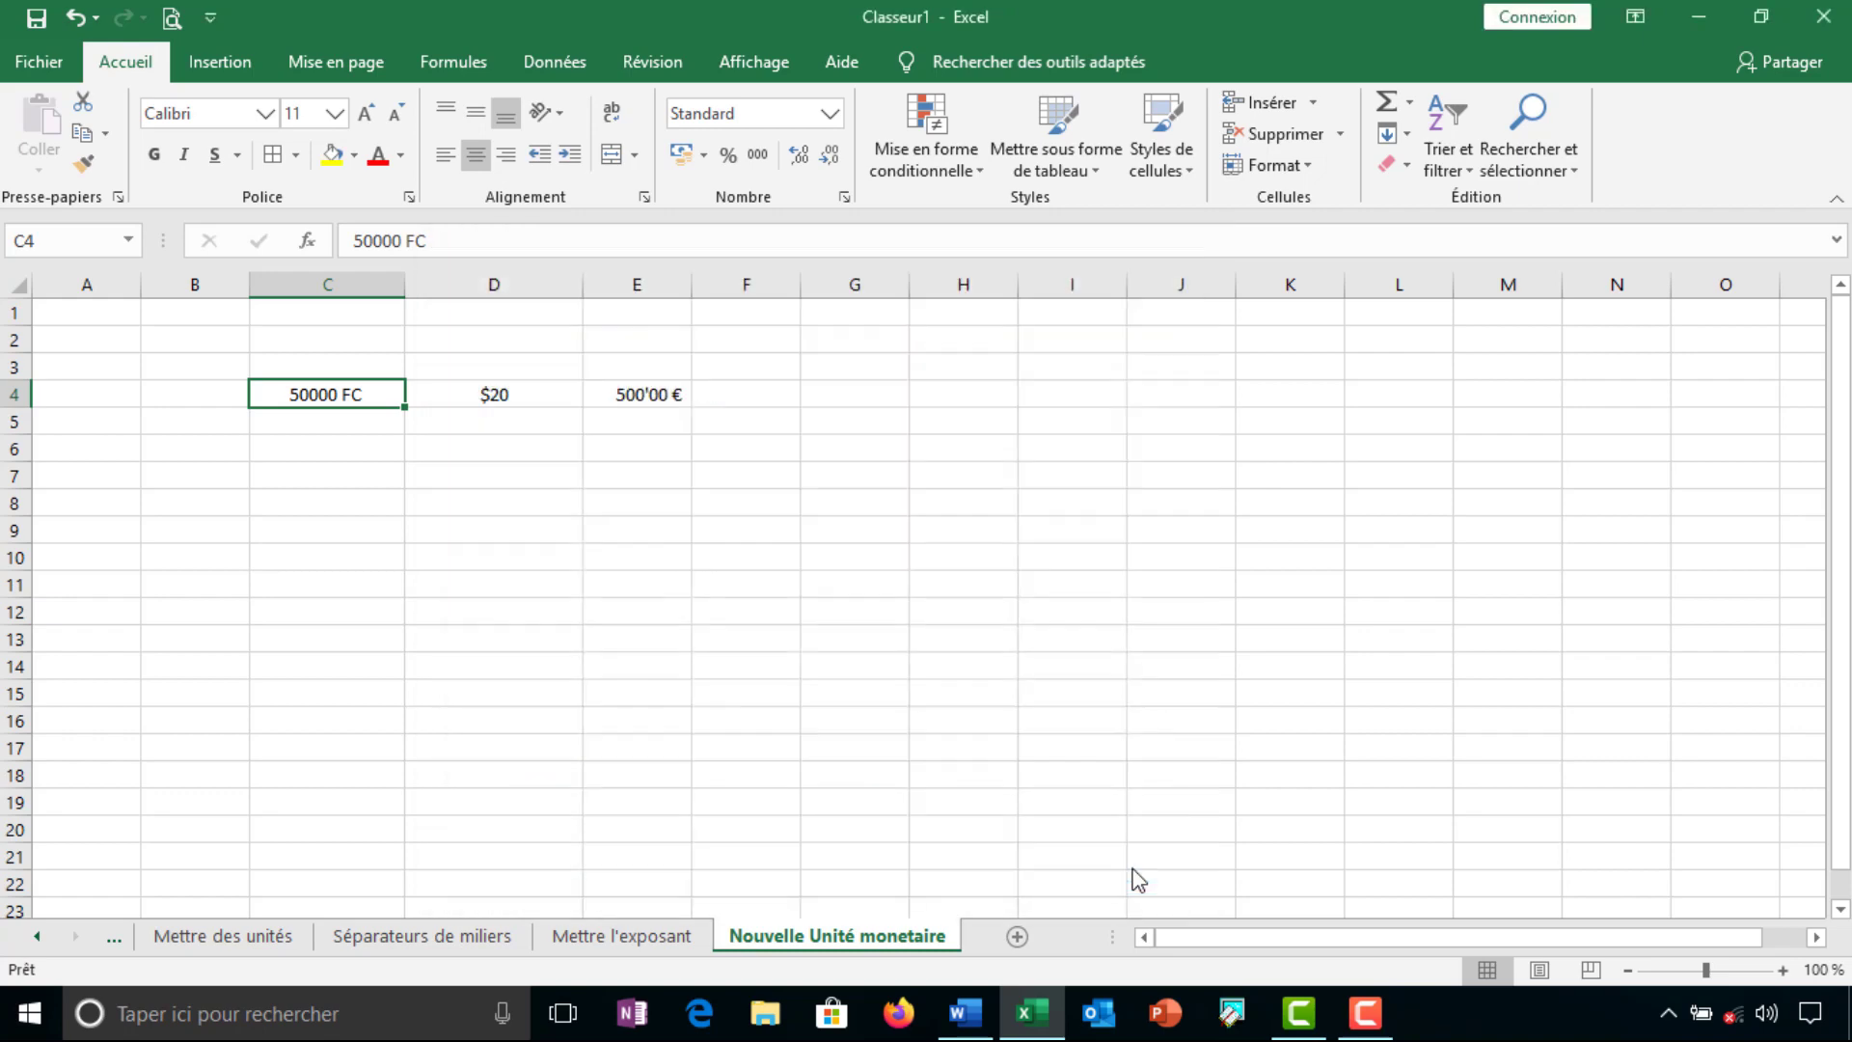
pyautogui.click(694, 566)
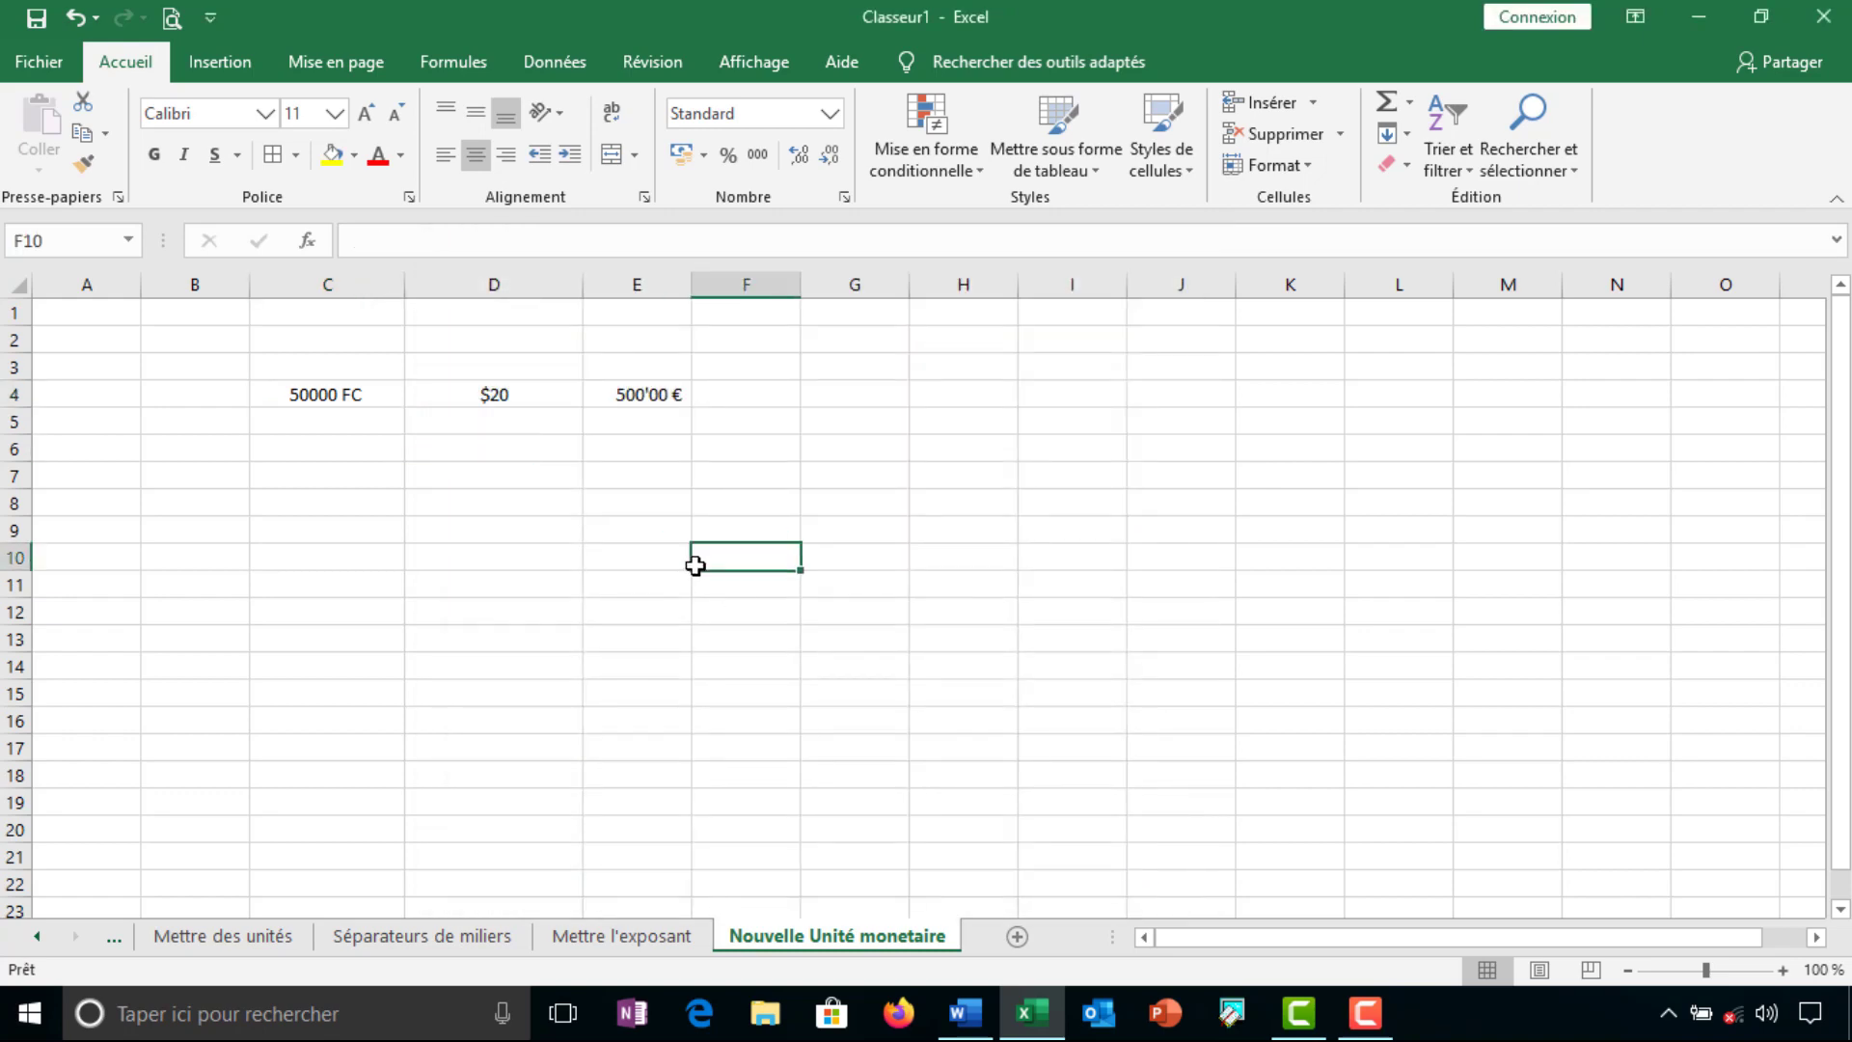
pyautogui.click(372, 392)
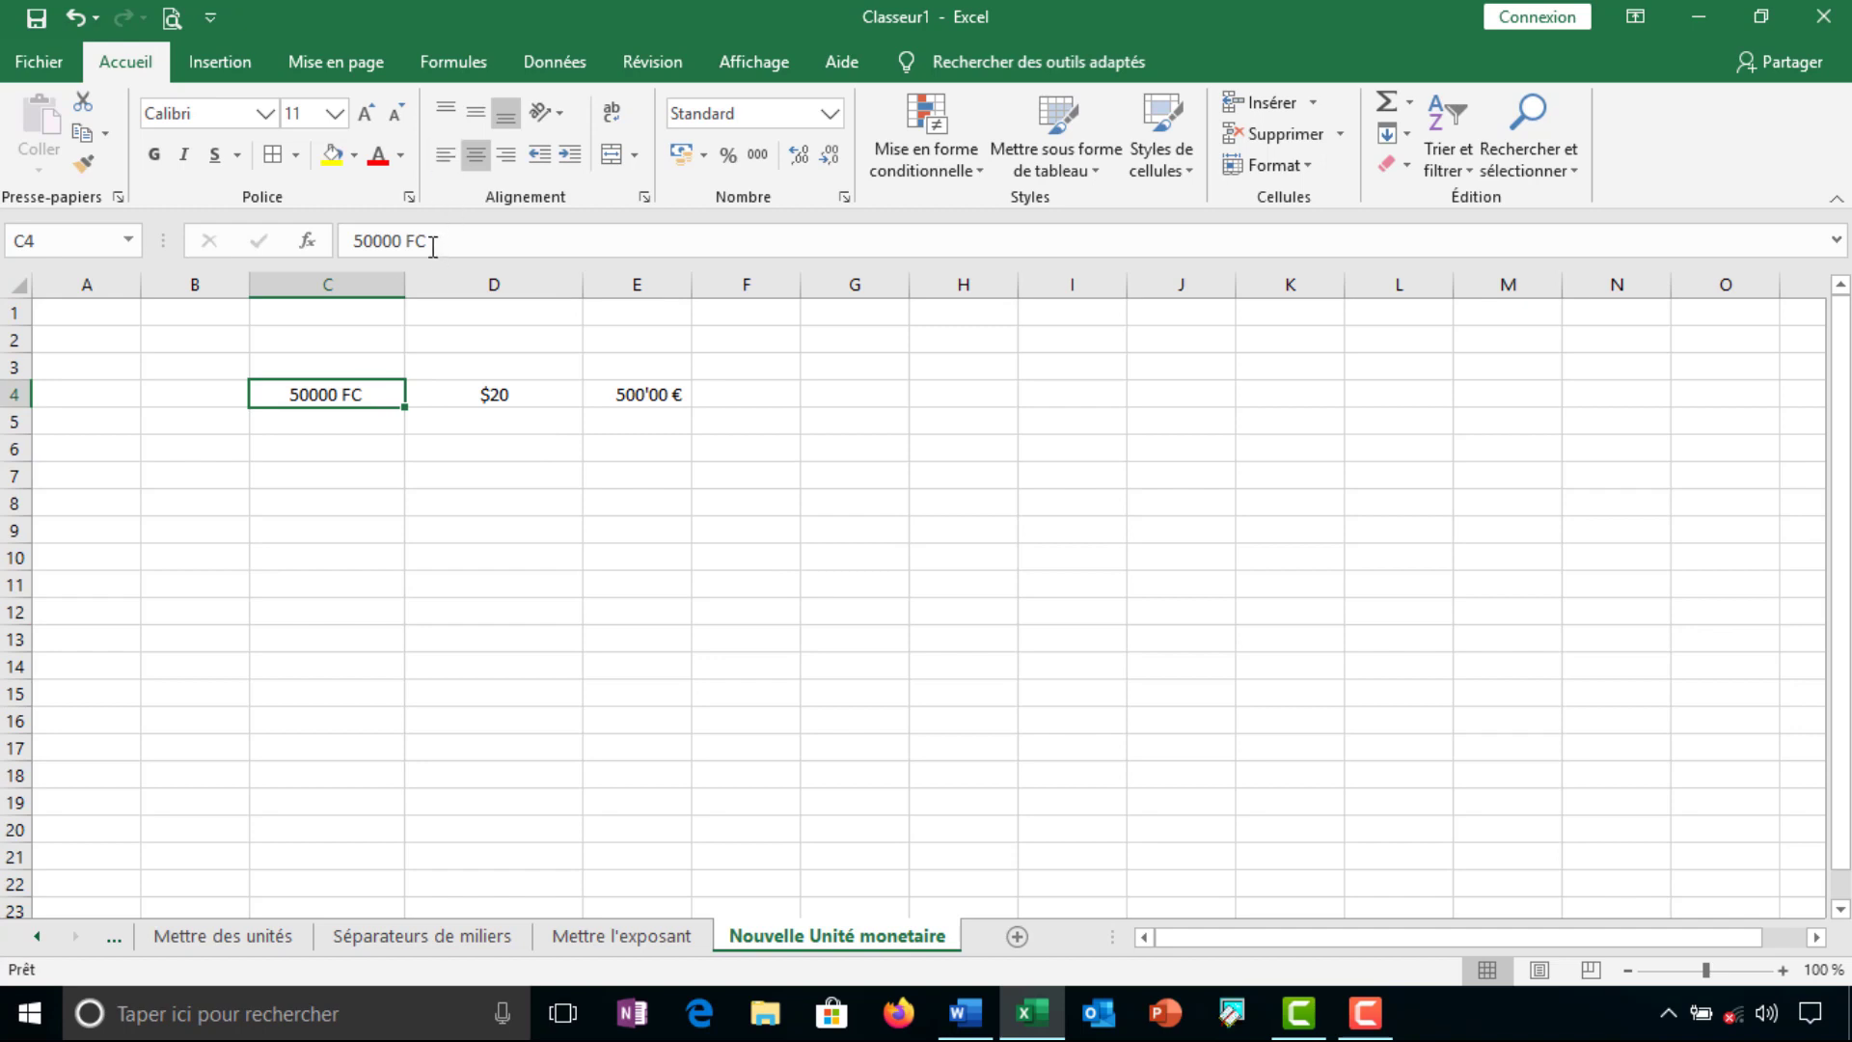
# Delete the ' FC' text in C4's formula bar, leaving the number 50000
pyautogui.click(432, 241)
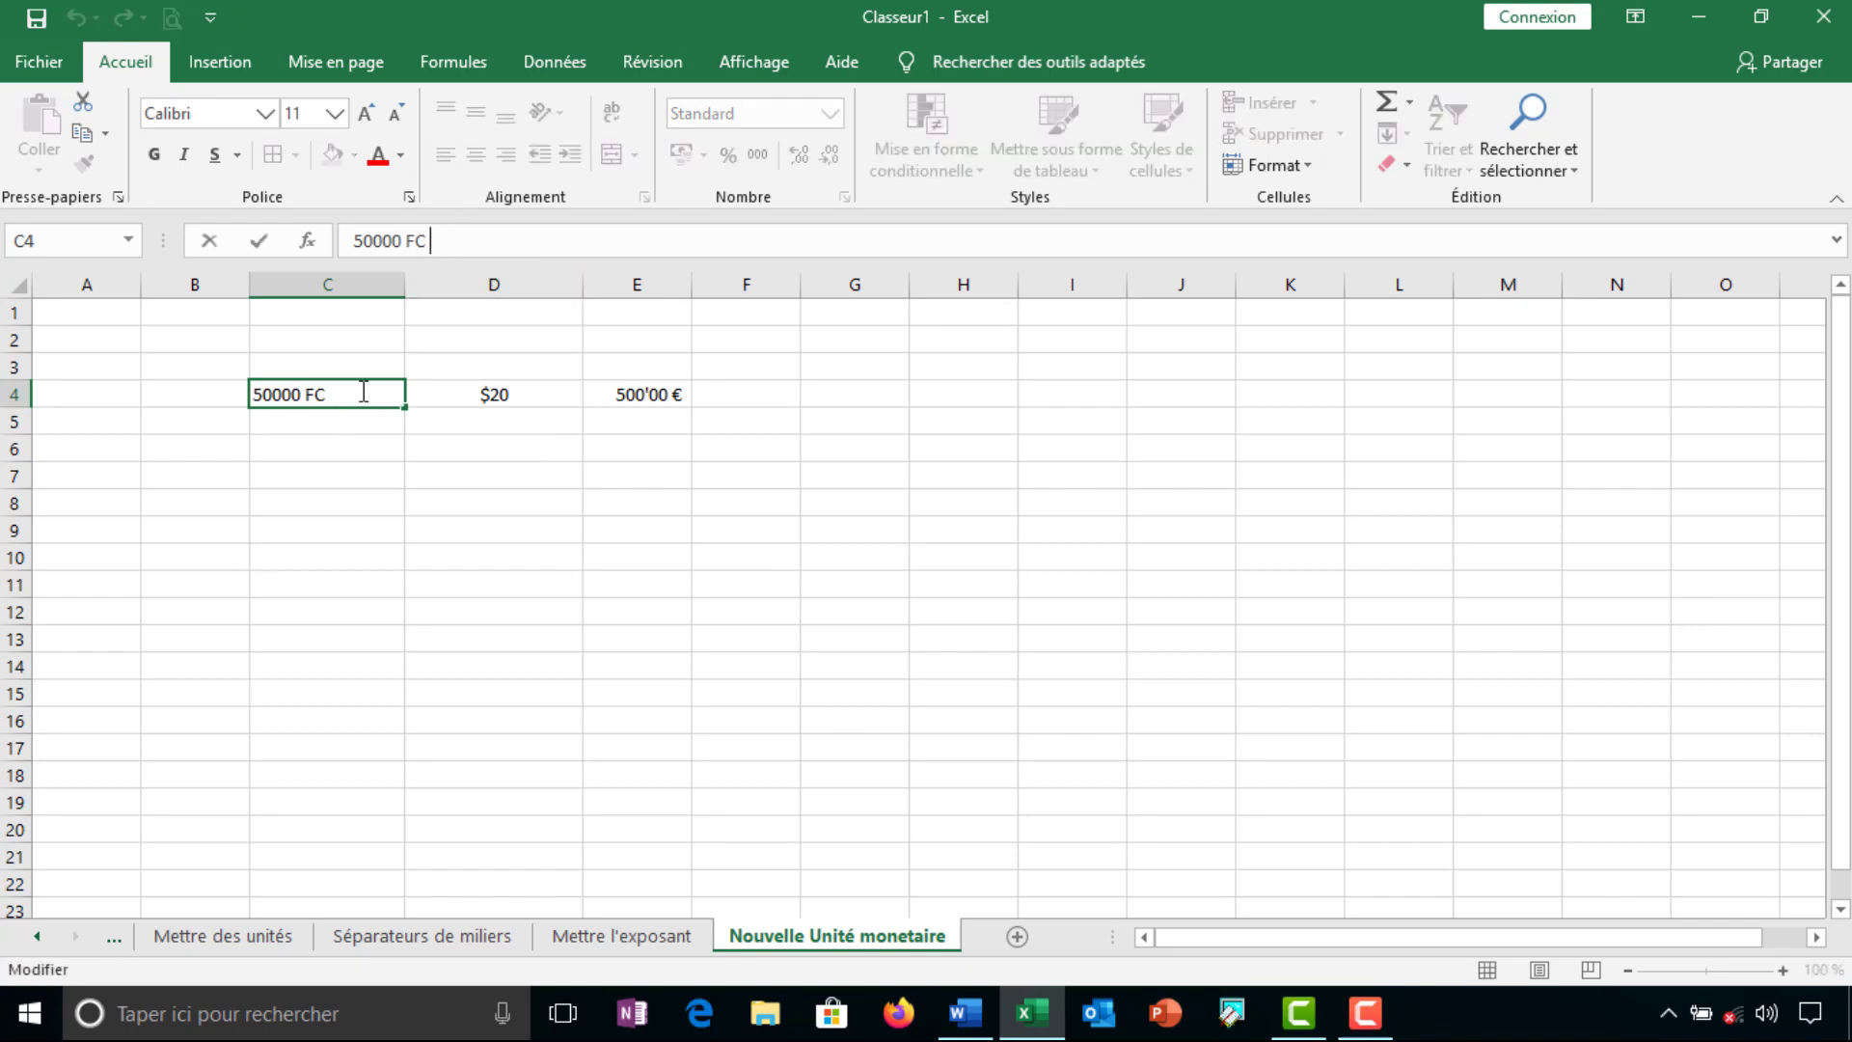
pyautogui.press('BackSpace')
pyautogui.press('BackSpace')
pyautogui.press('BackSpace')
pyautogui.click(324, 426)
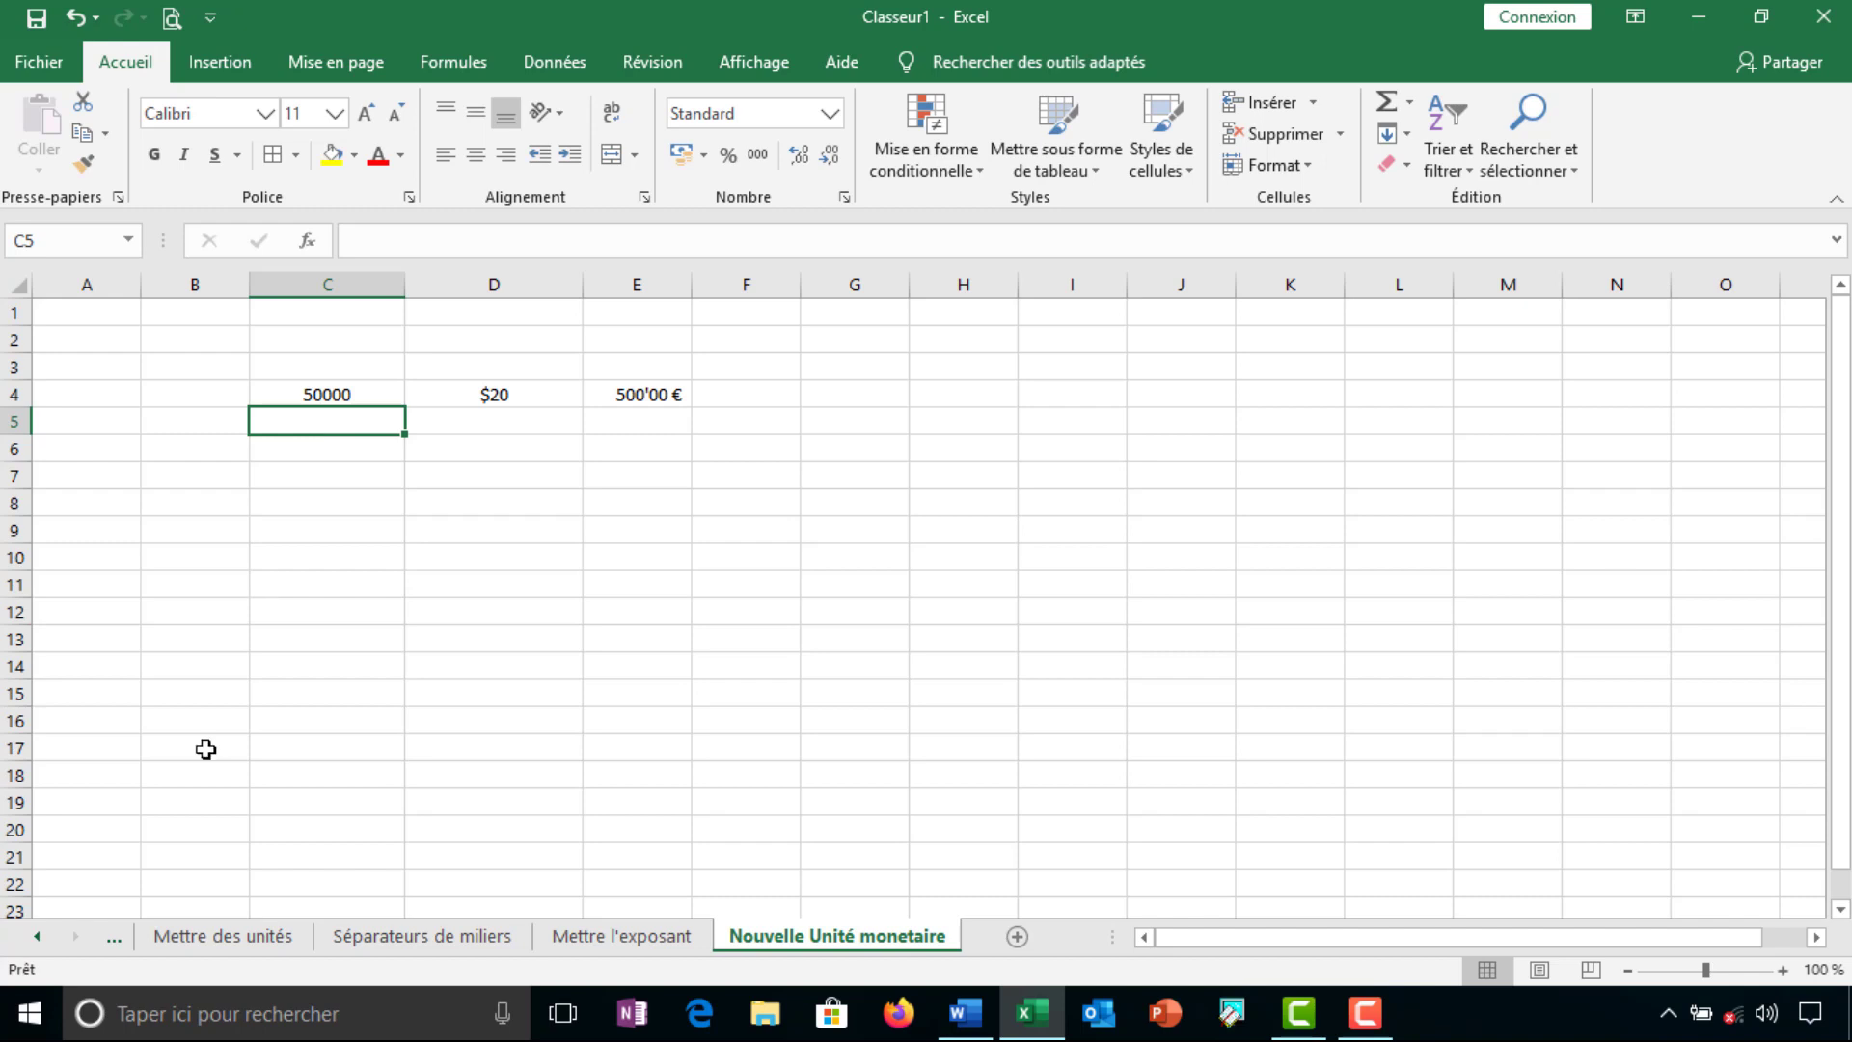
# Open Windows Paramètres at Heure et langue to reach the Date et heure page
pyautogui.click(32, 1024)
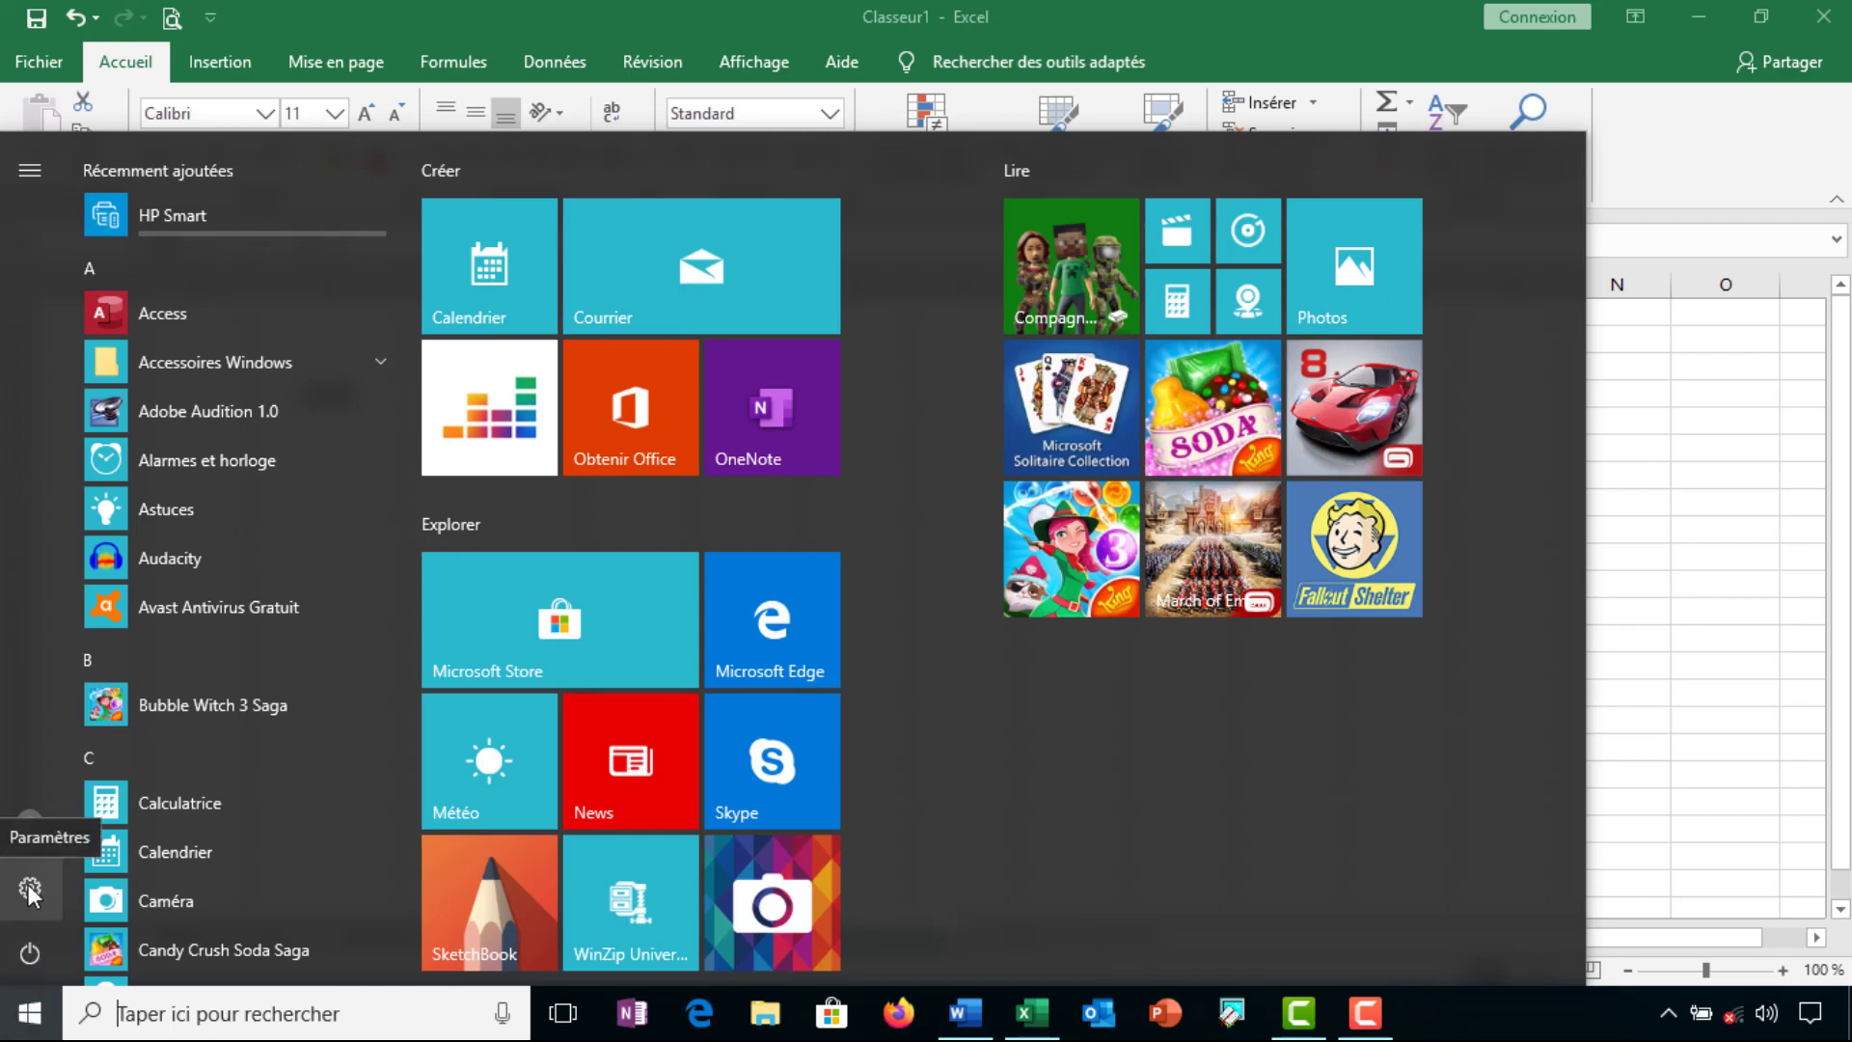
pyautogui.click(30, 891)
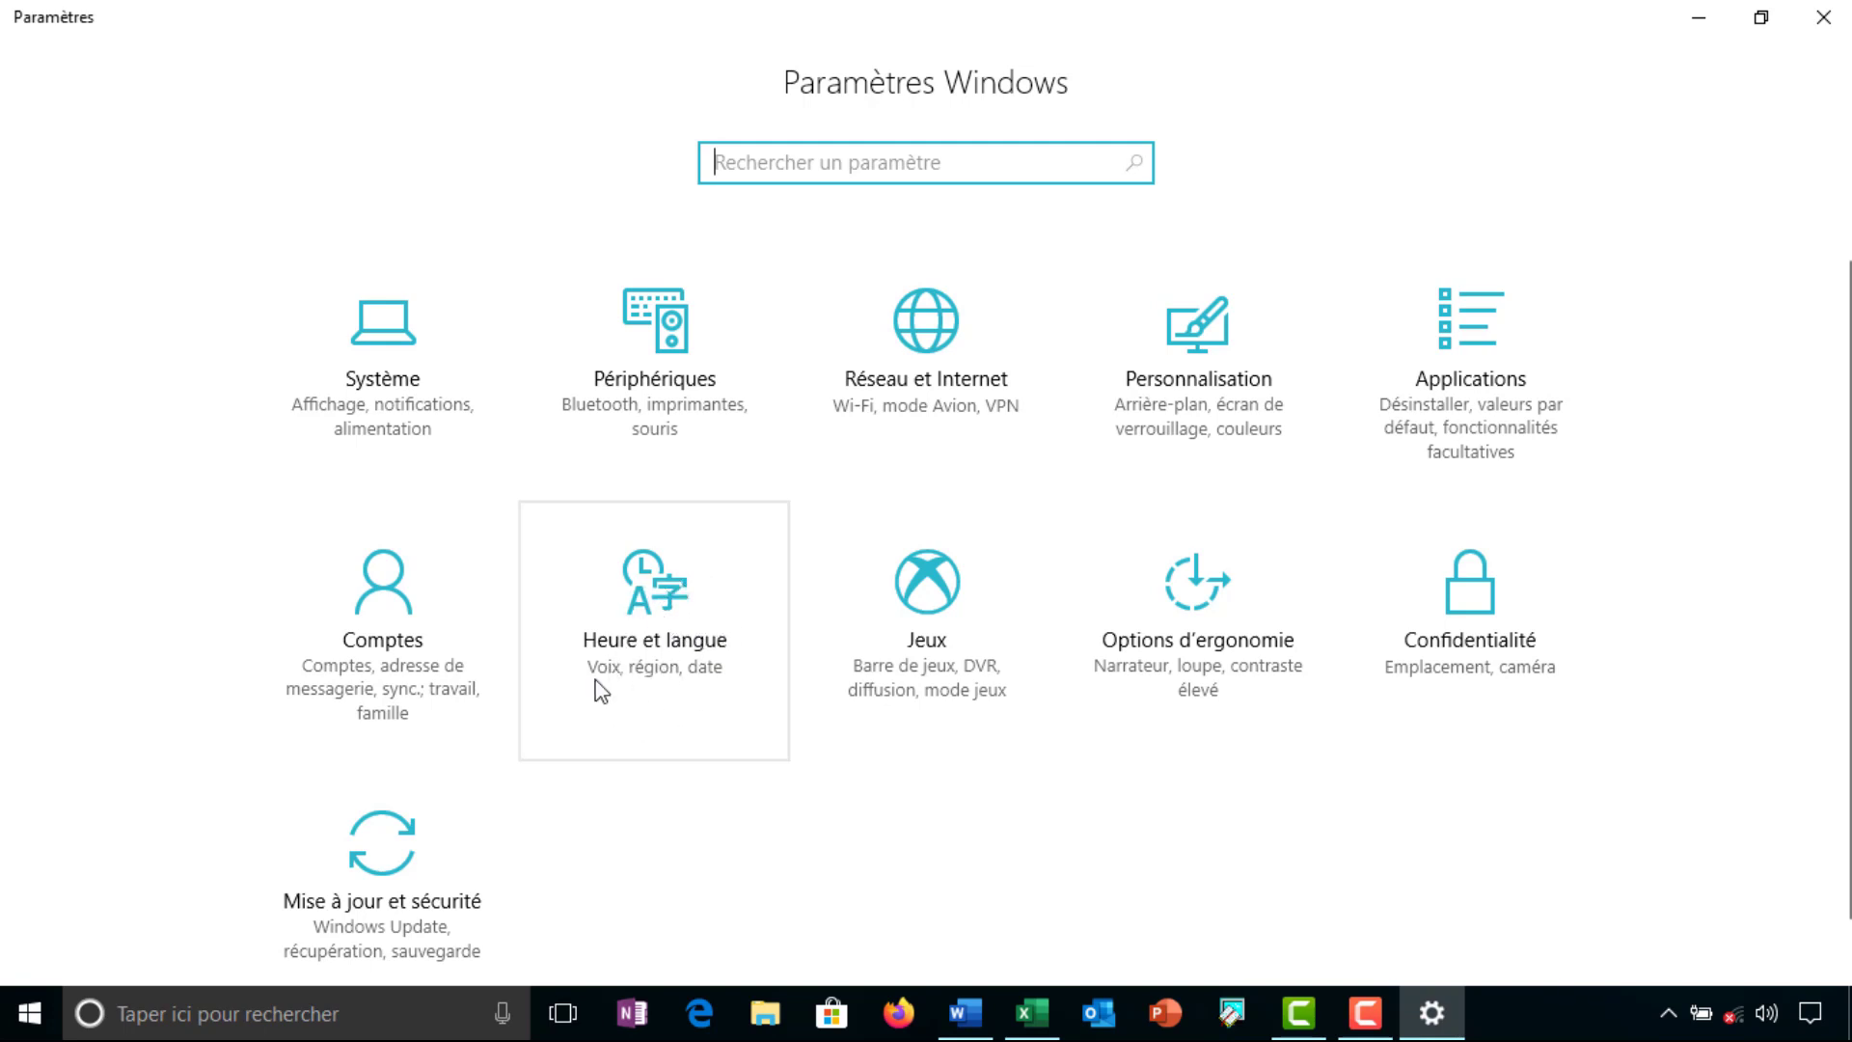
pyautogui.click(653, 609)
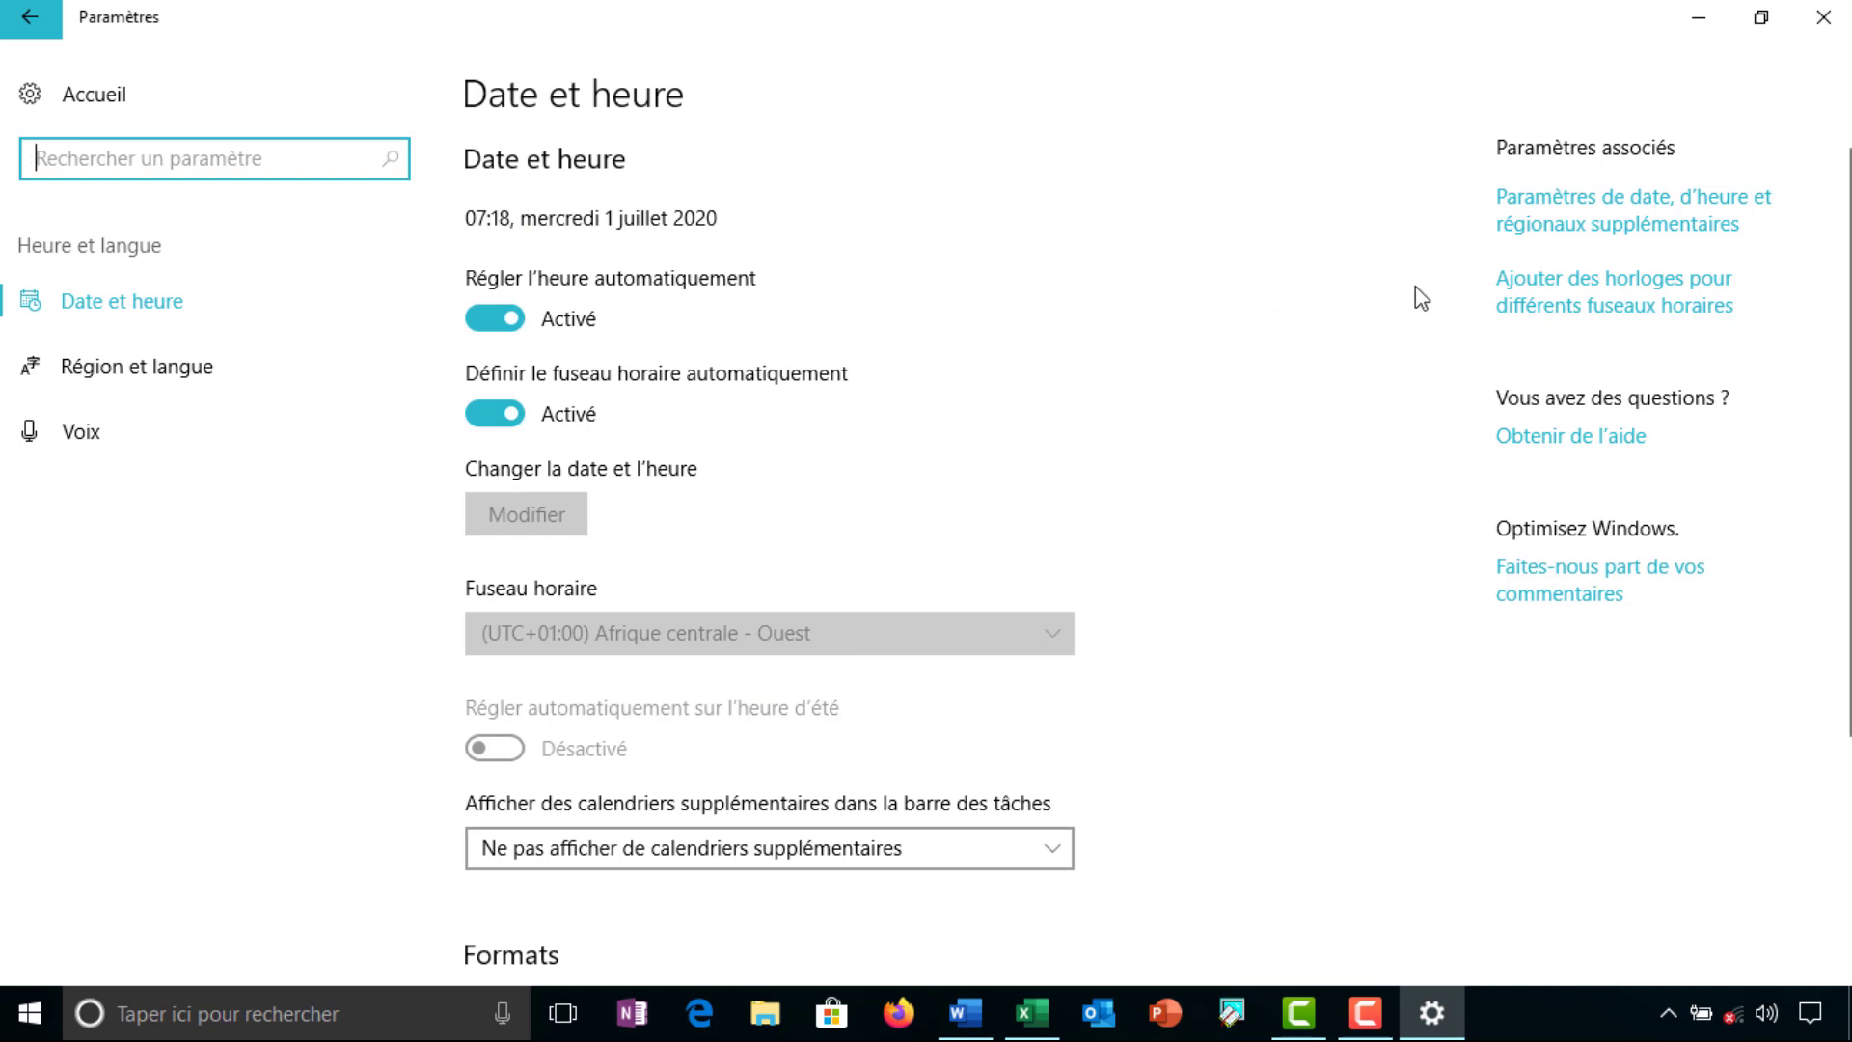
# Open the Région additional format settings in Control Panel
pyautogui.click(1626, 225)
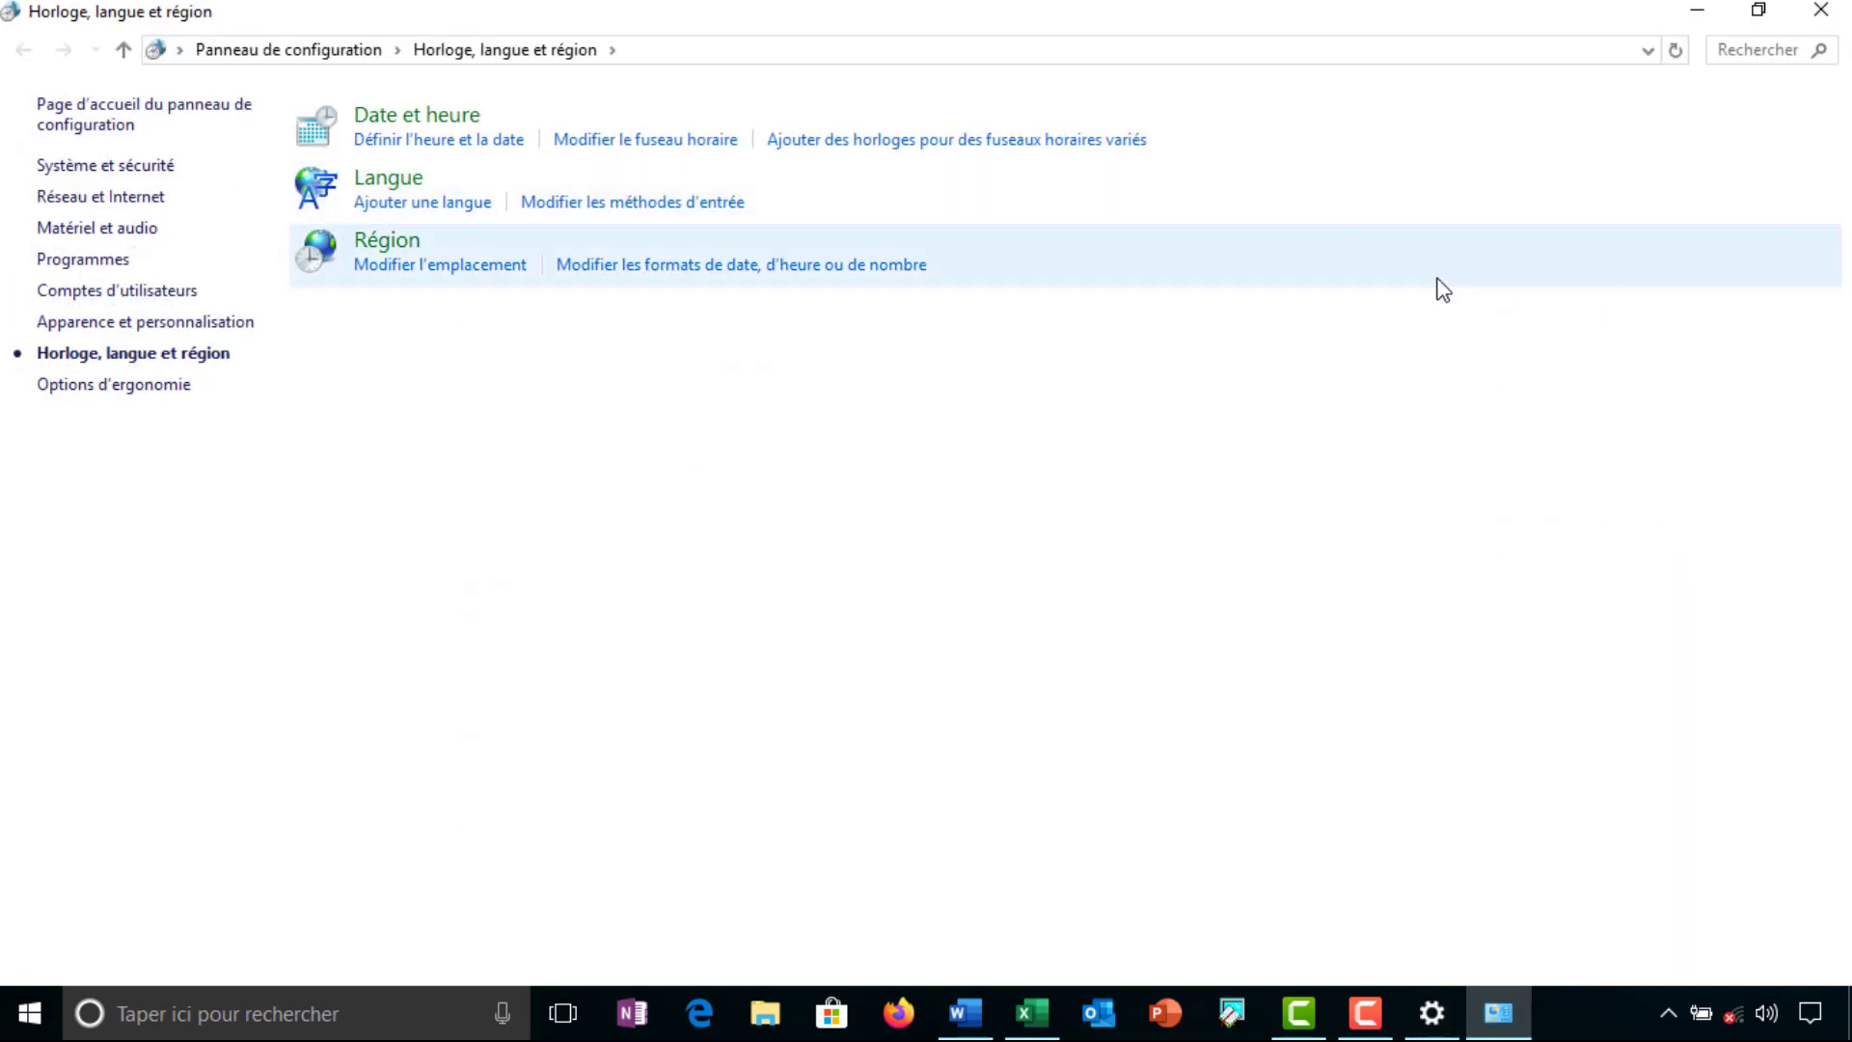
pyautogui.click(451, 266)
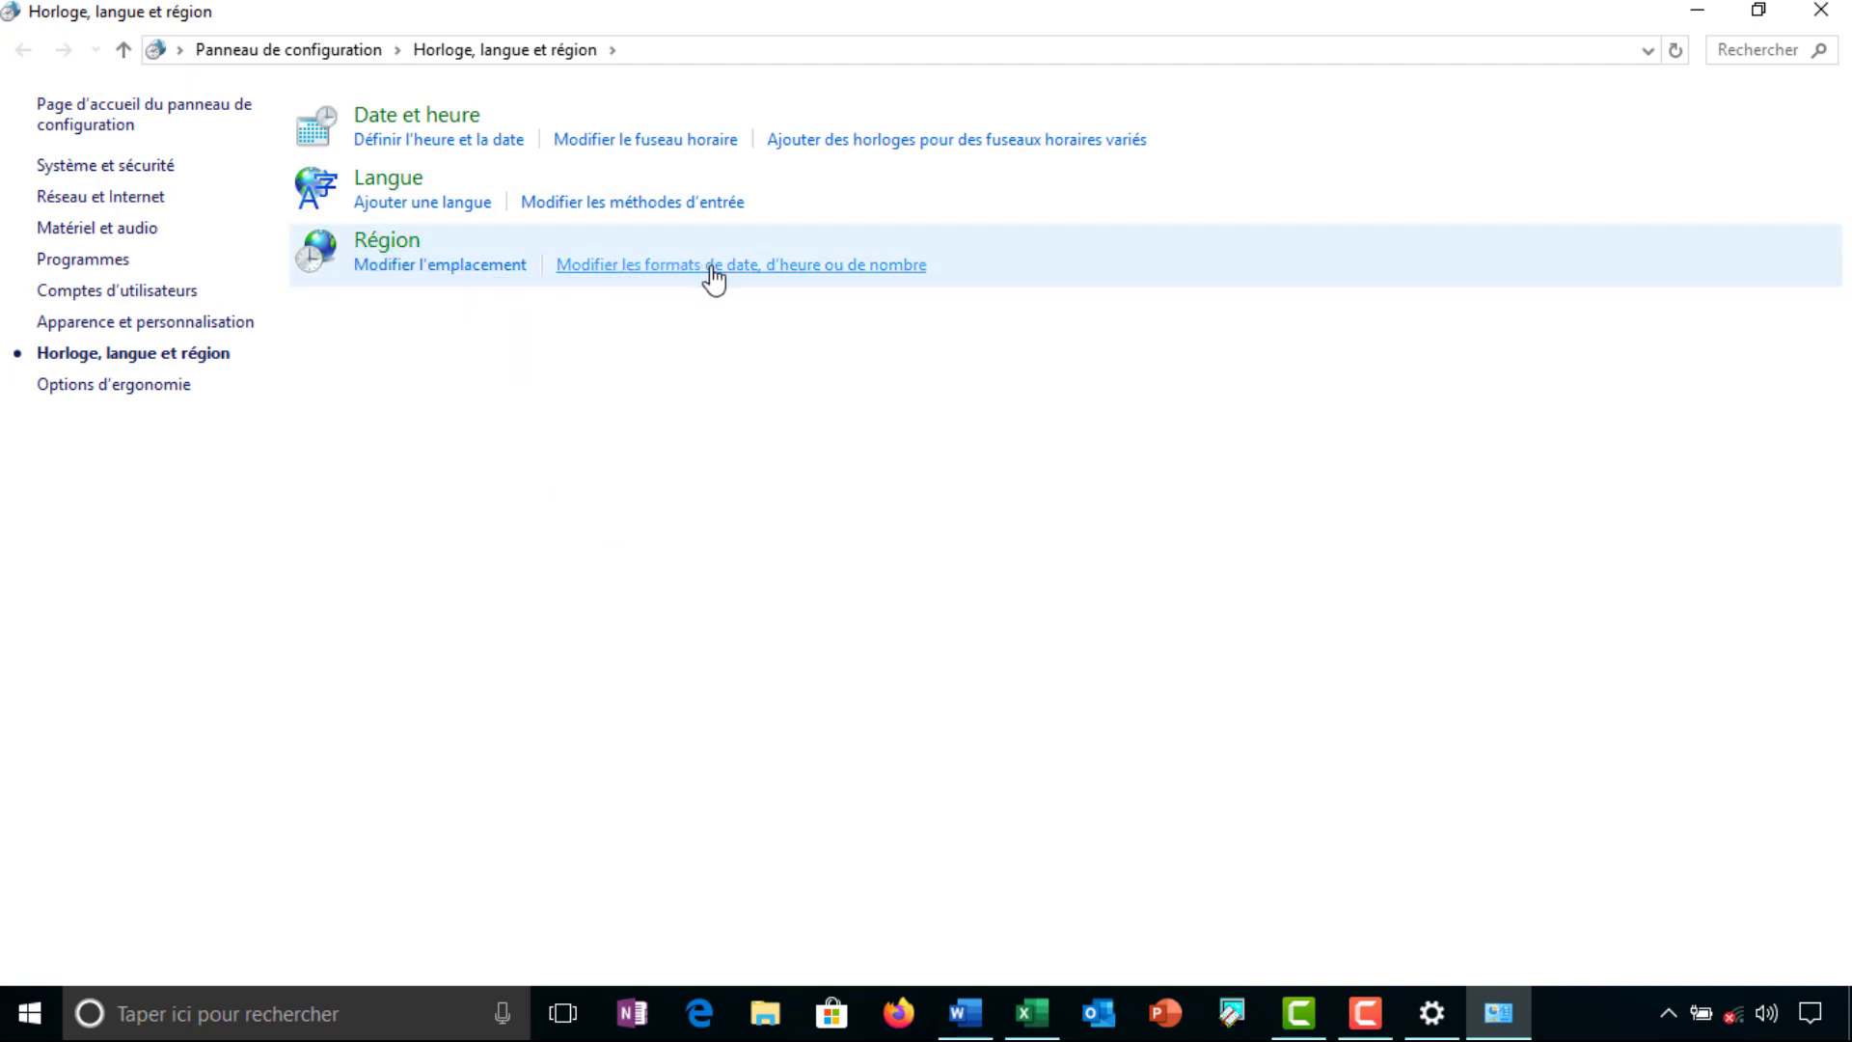
pyautogui.click(830, 266)
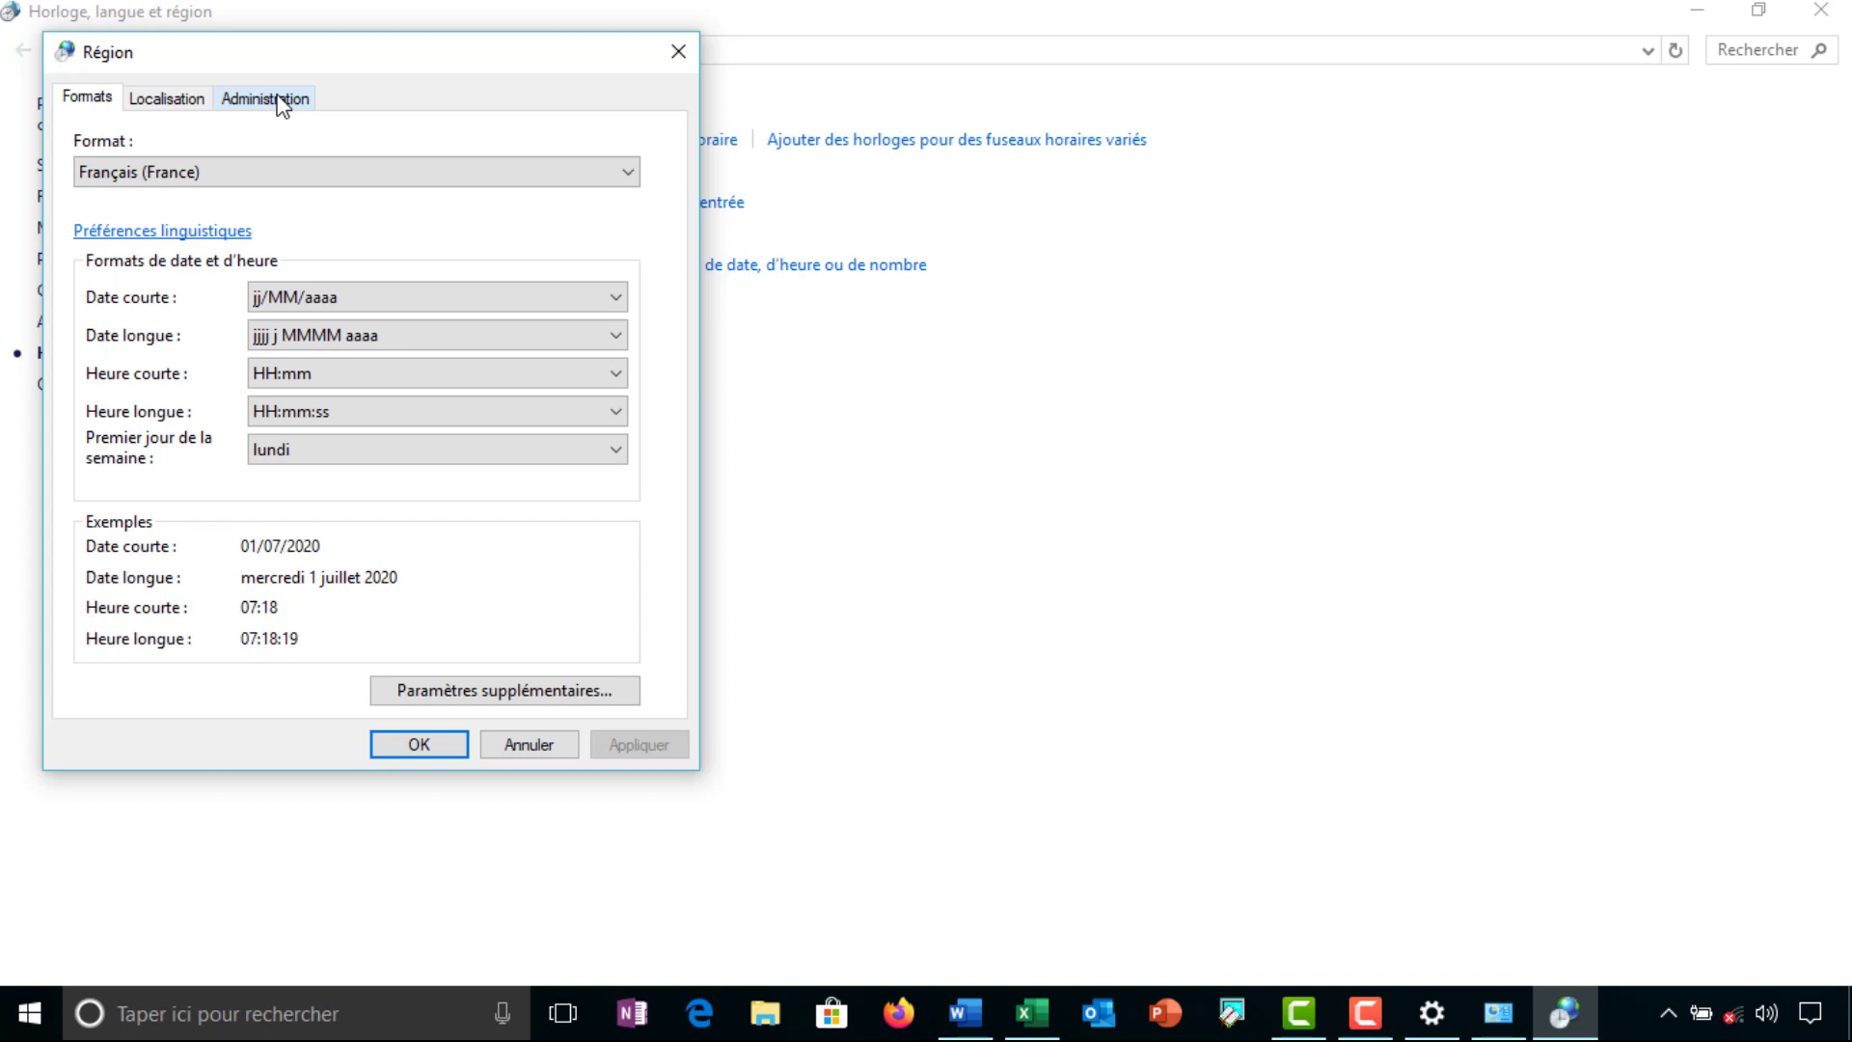
pyautogui.click(484, 689)
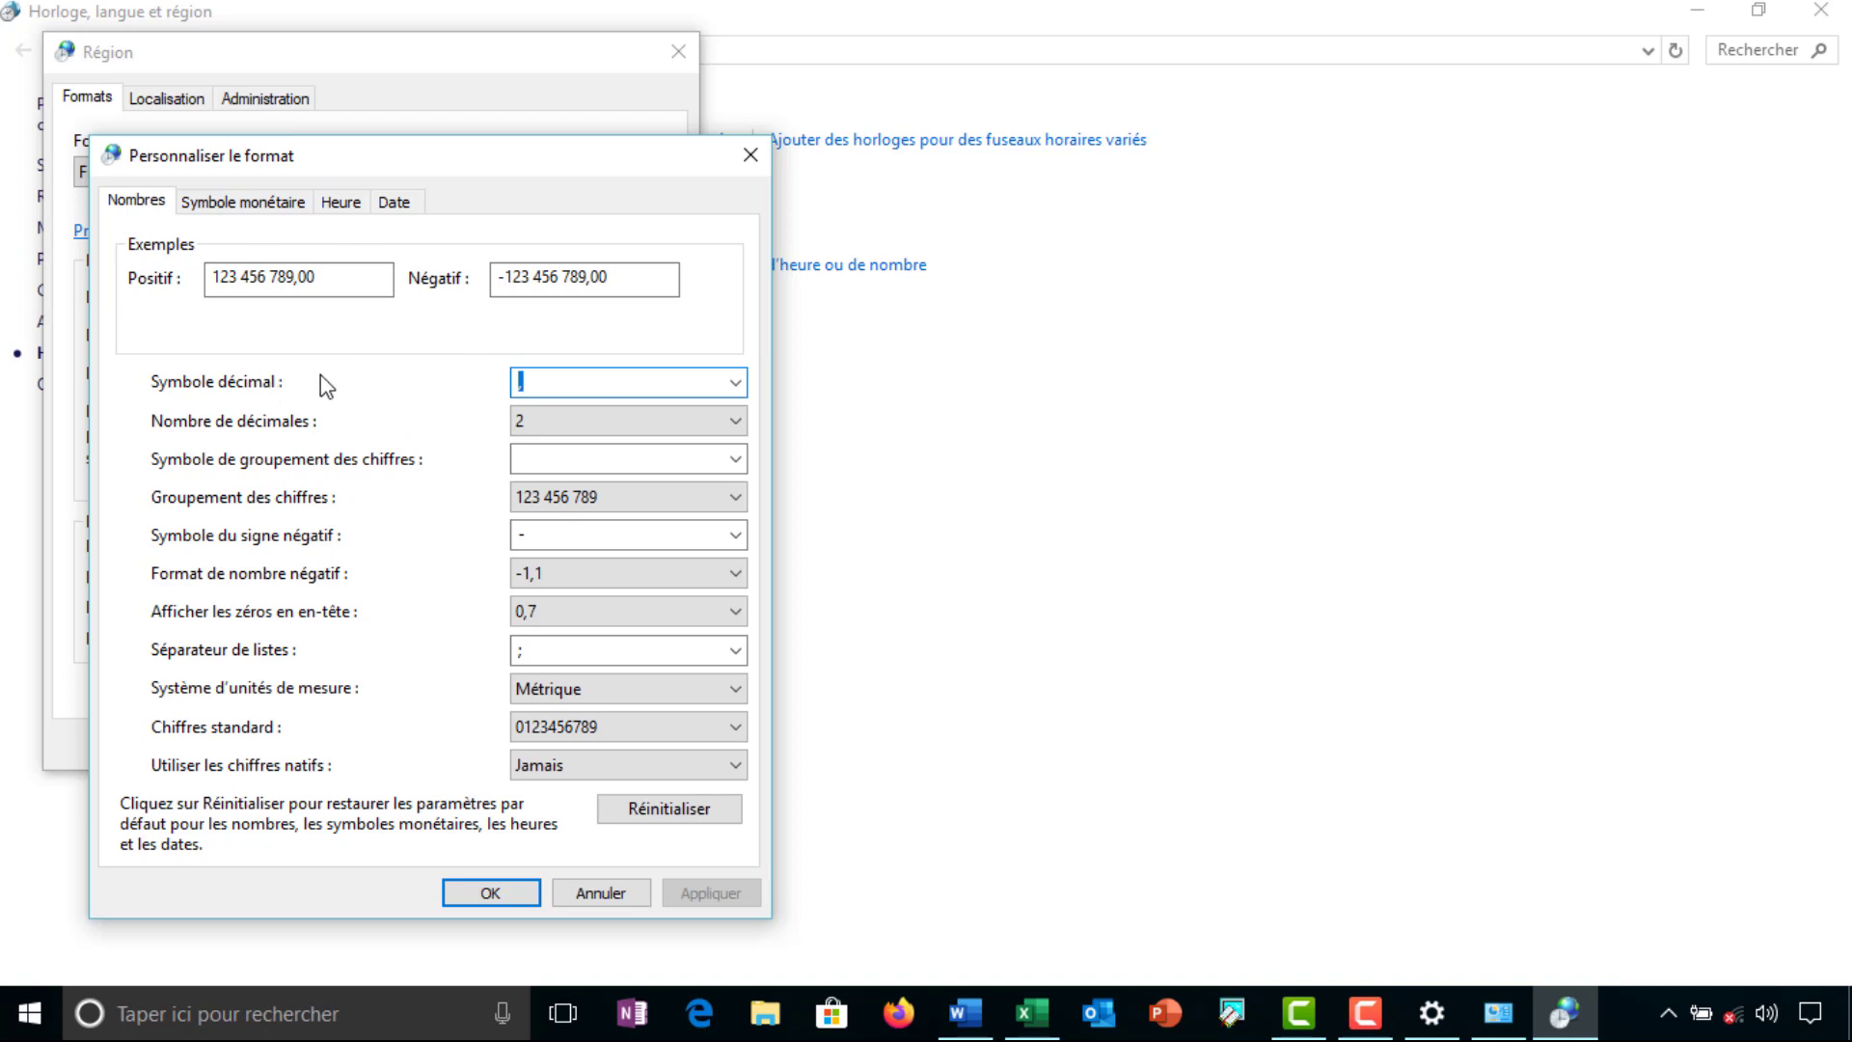
# Replace the € currency symbol with FC, confirm, and close Control Panel and Settings
pyautogui.click(256, 202)
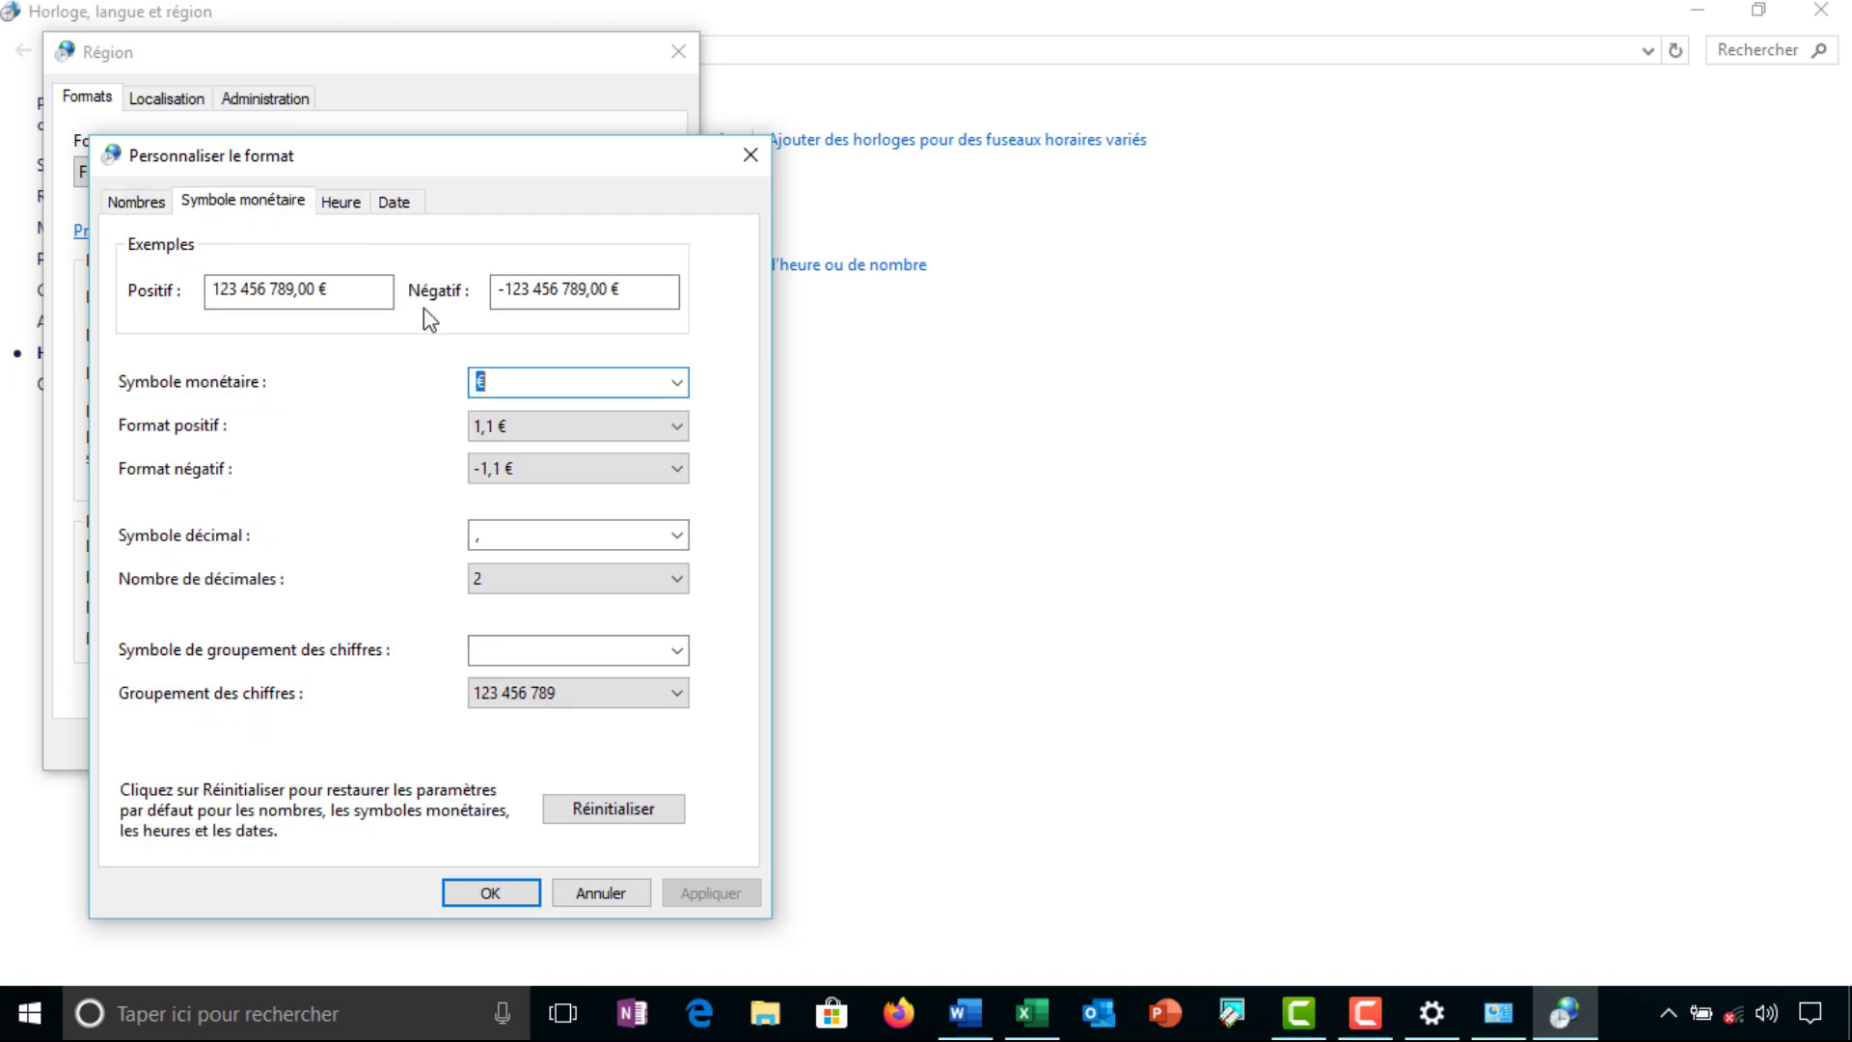
pyautogui.click(504, 382)
pyautogui.press('BackSpace')
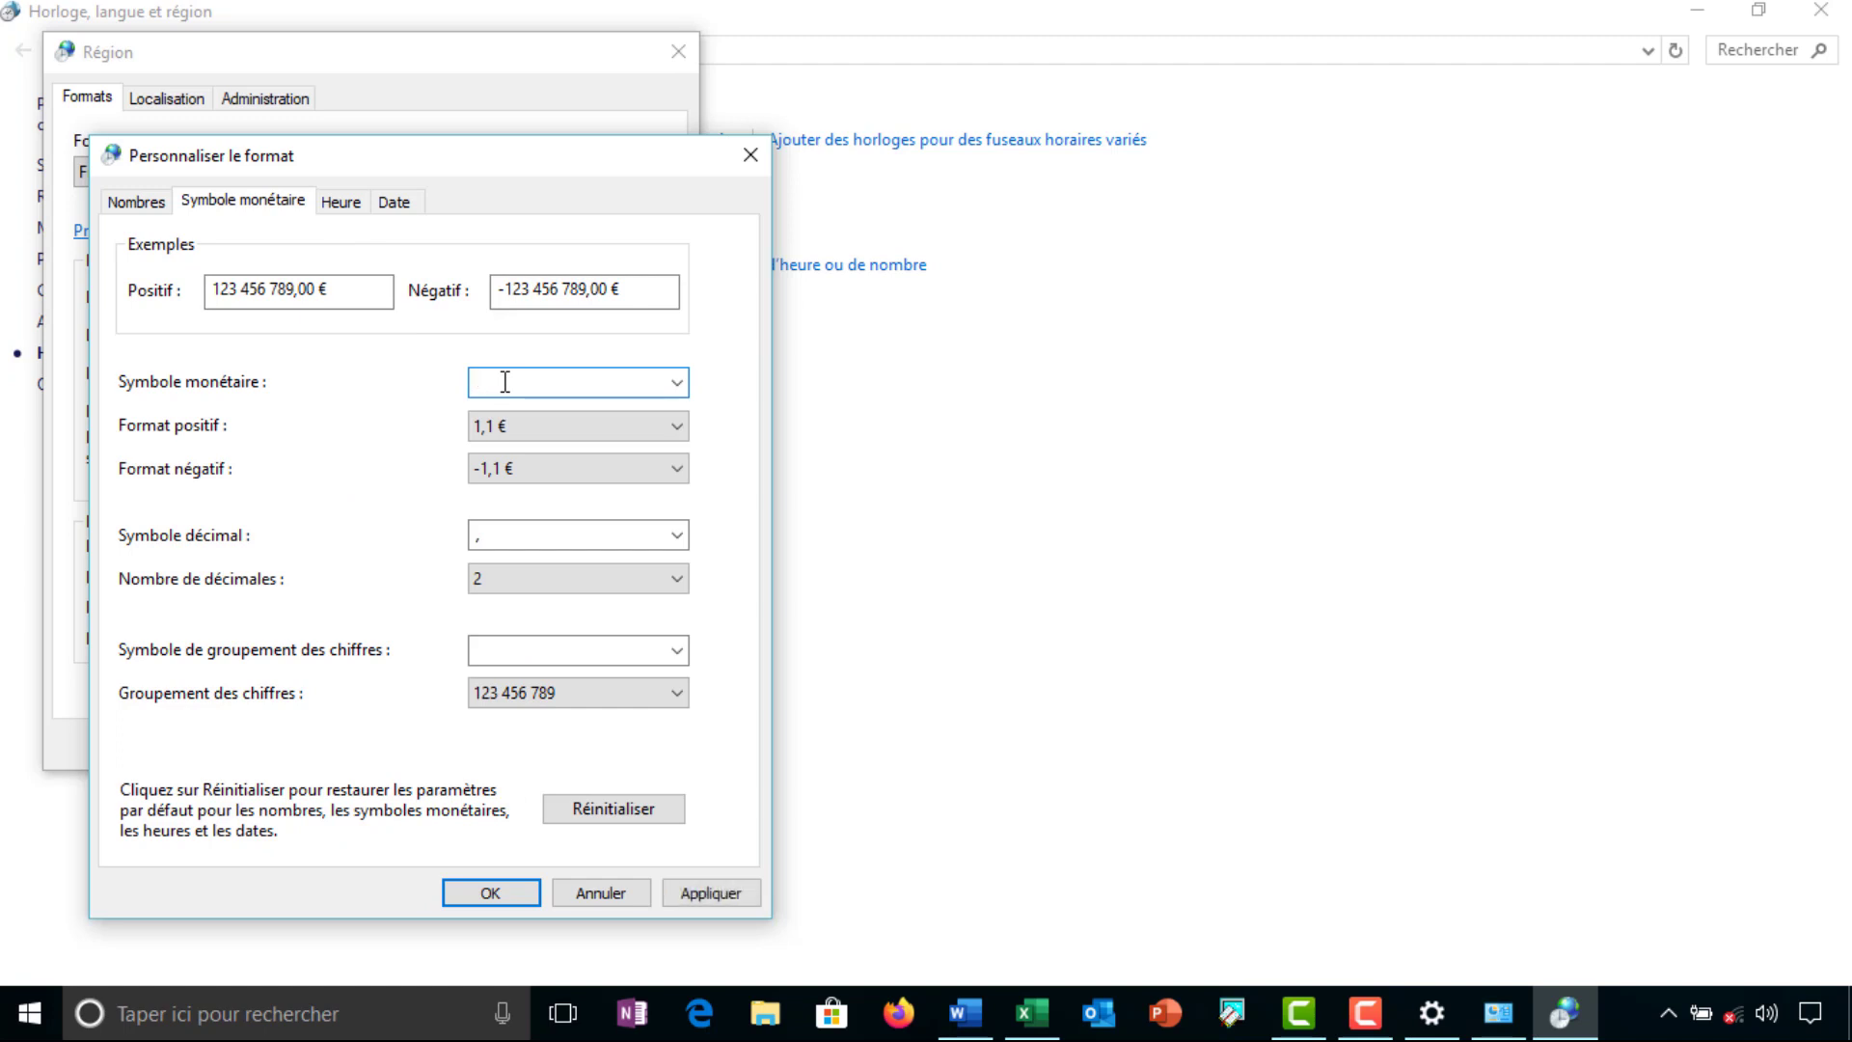
pyautogui.write('FC')
pyautogui.click(484, 891)
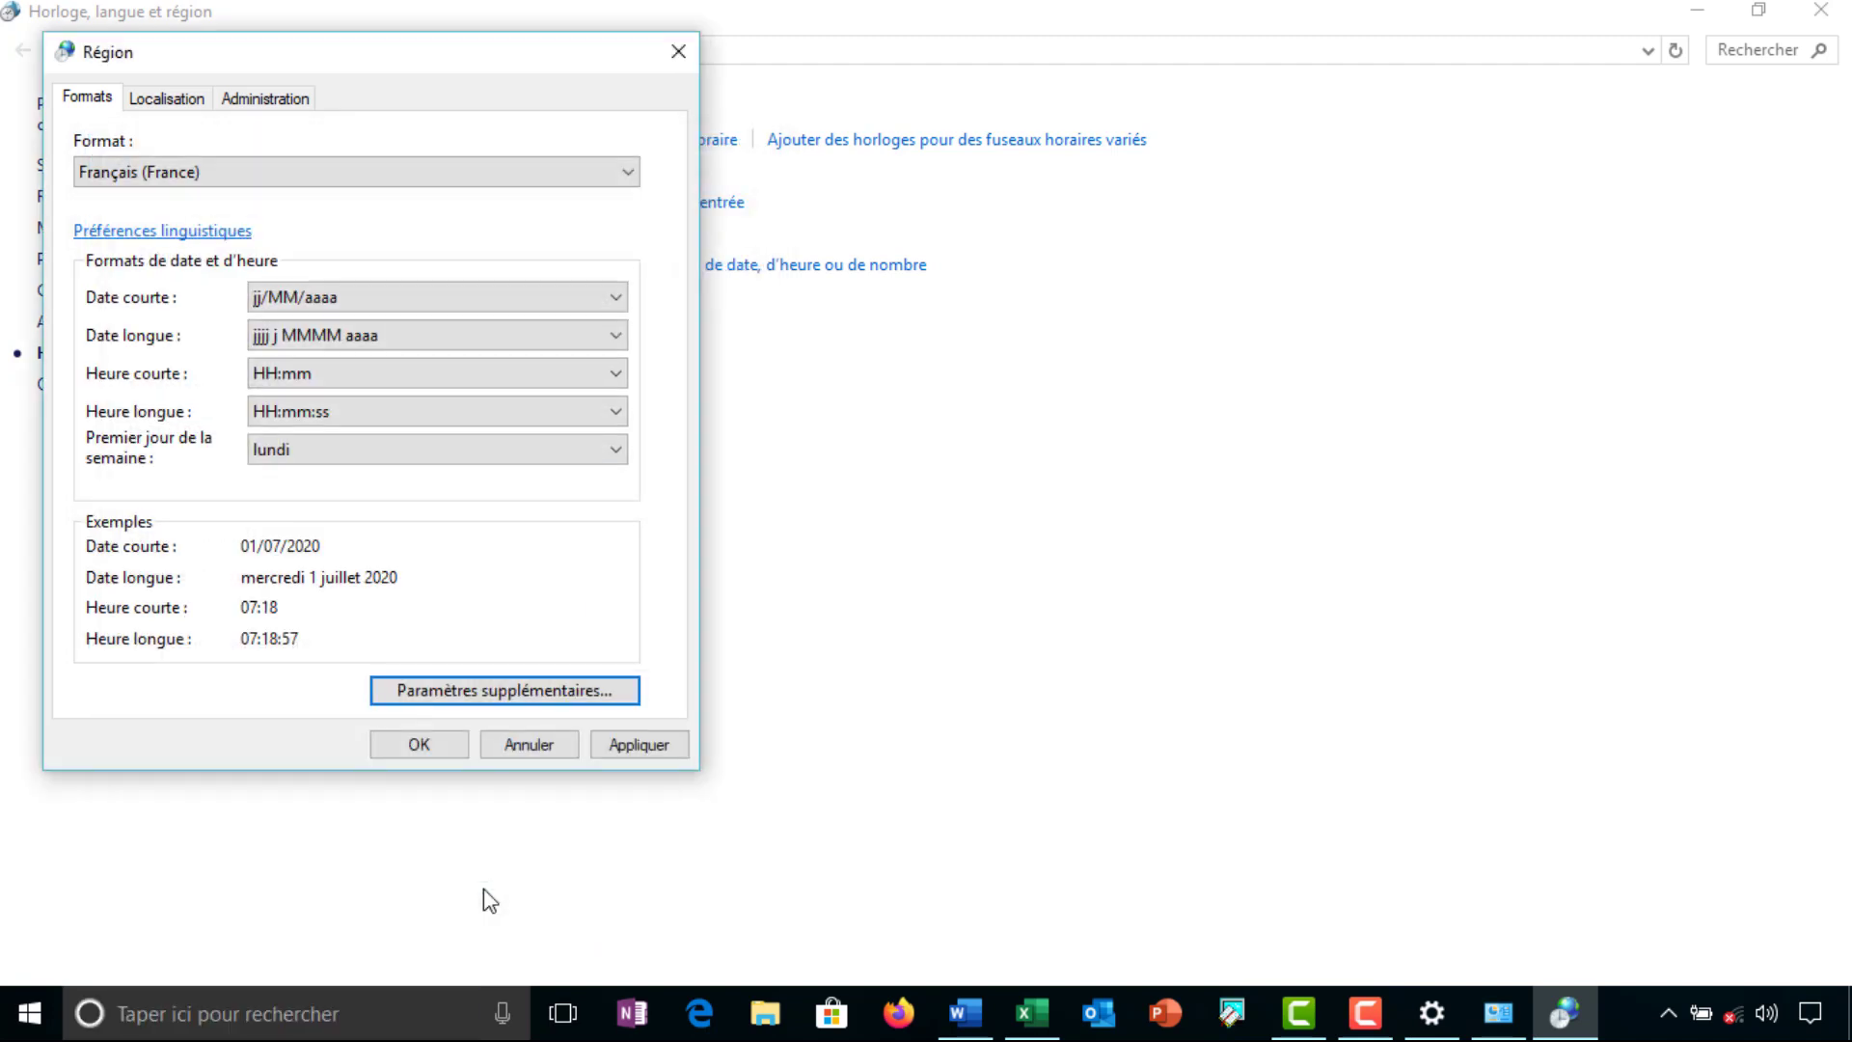
pyautogui.click(431, 749)
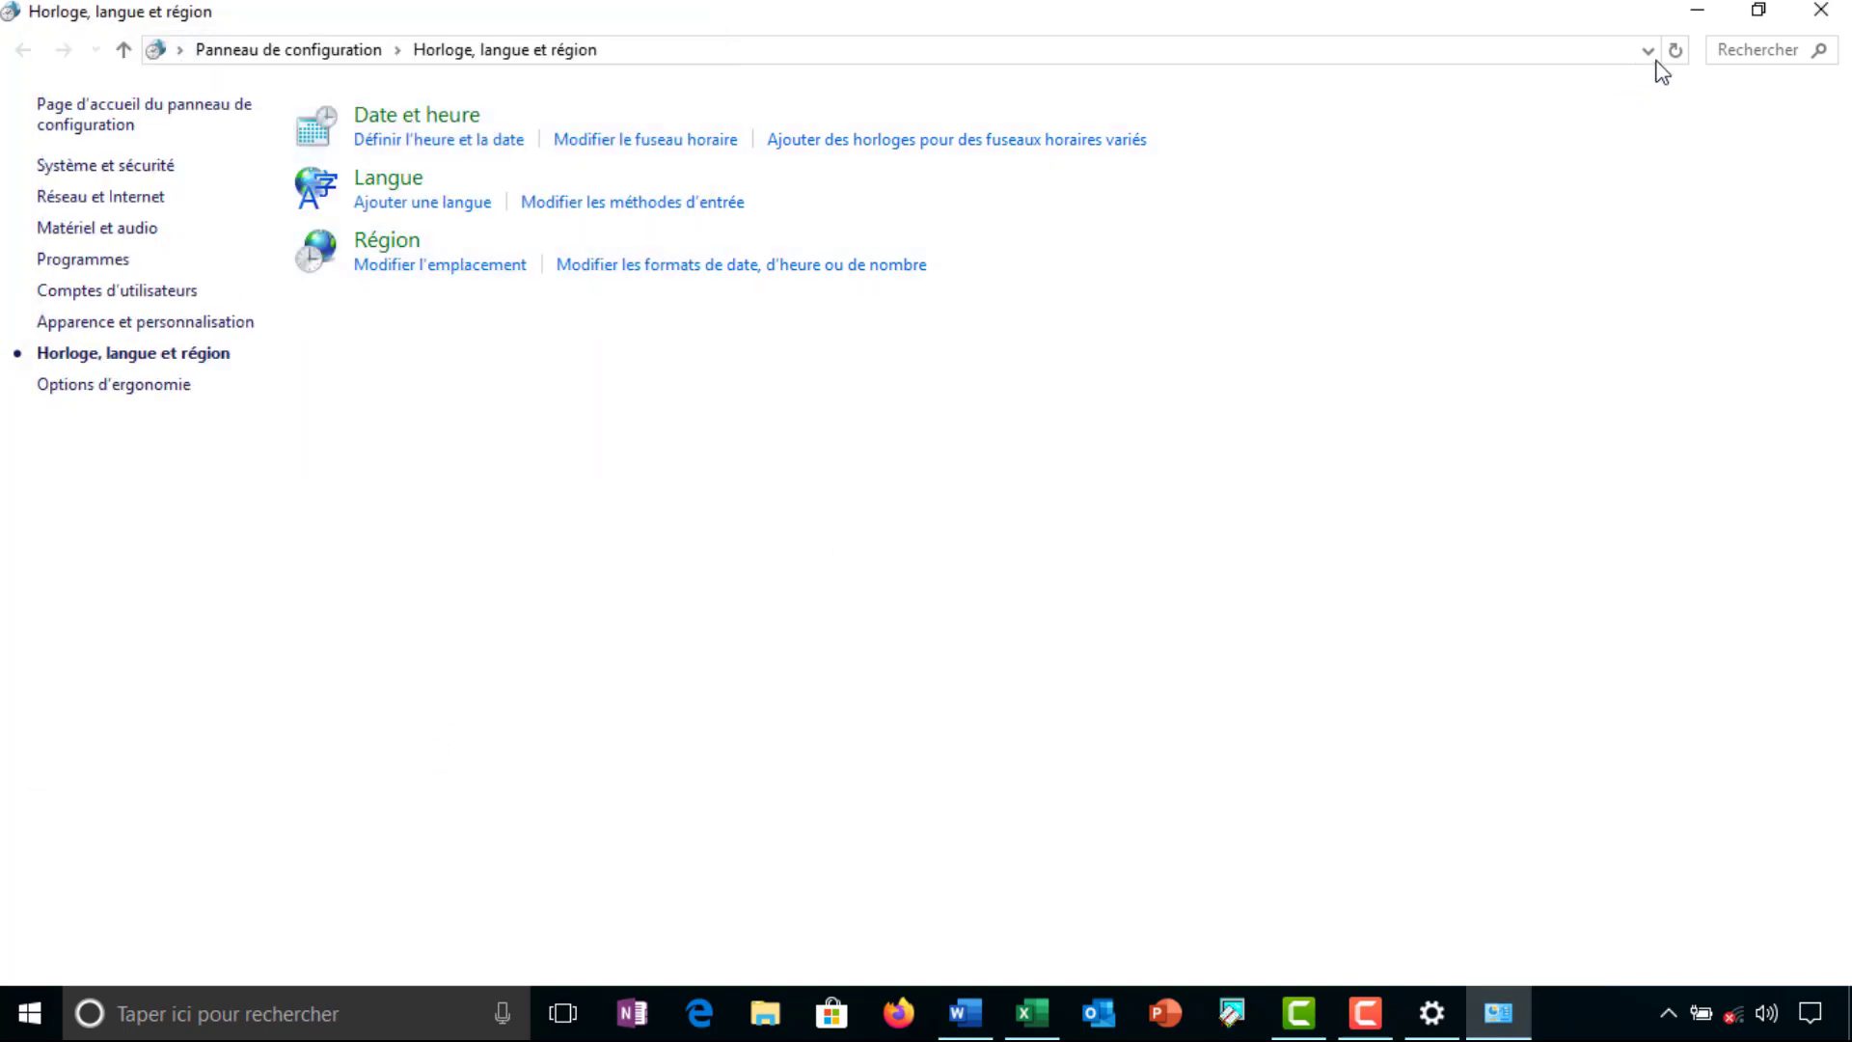
pyautogui.click(1821, 12)
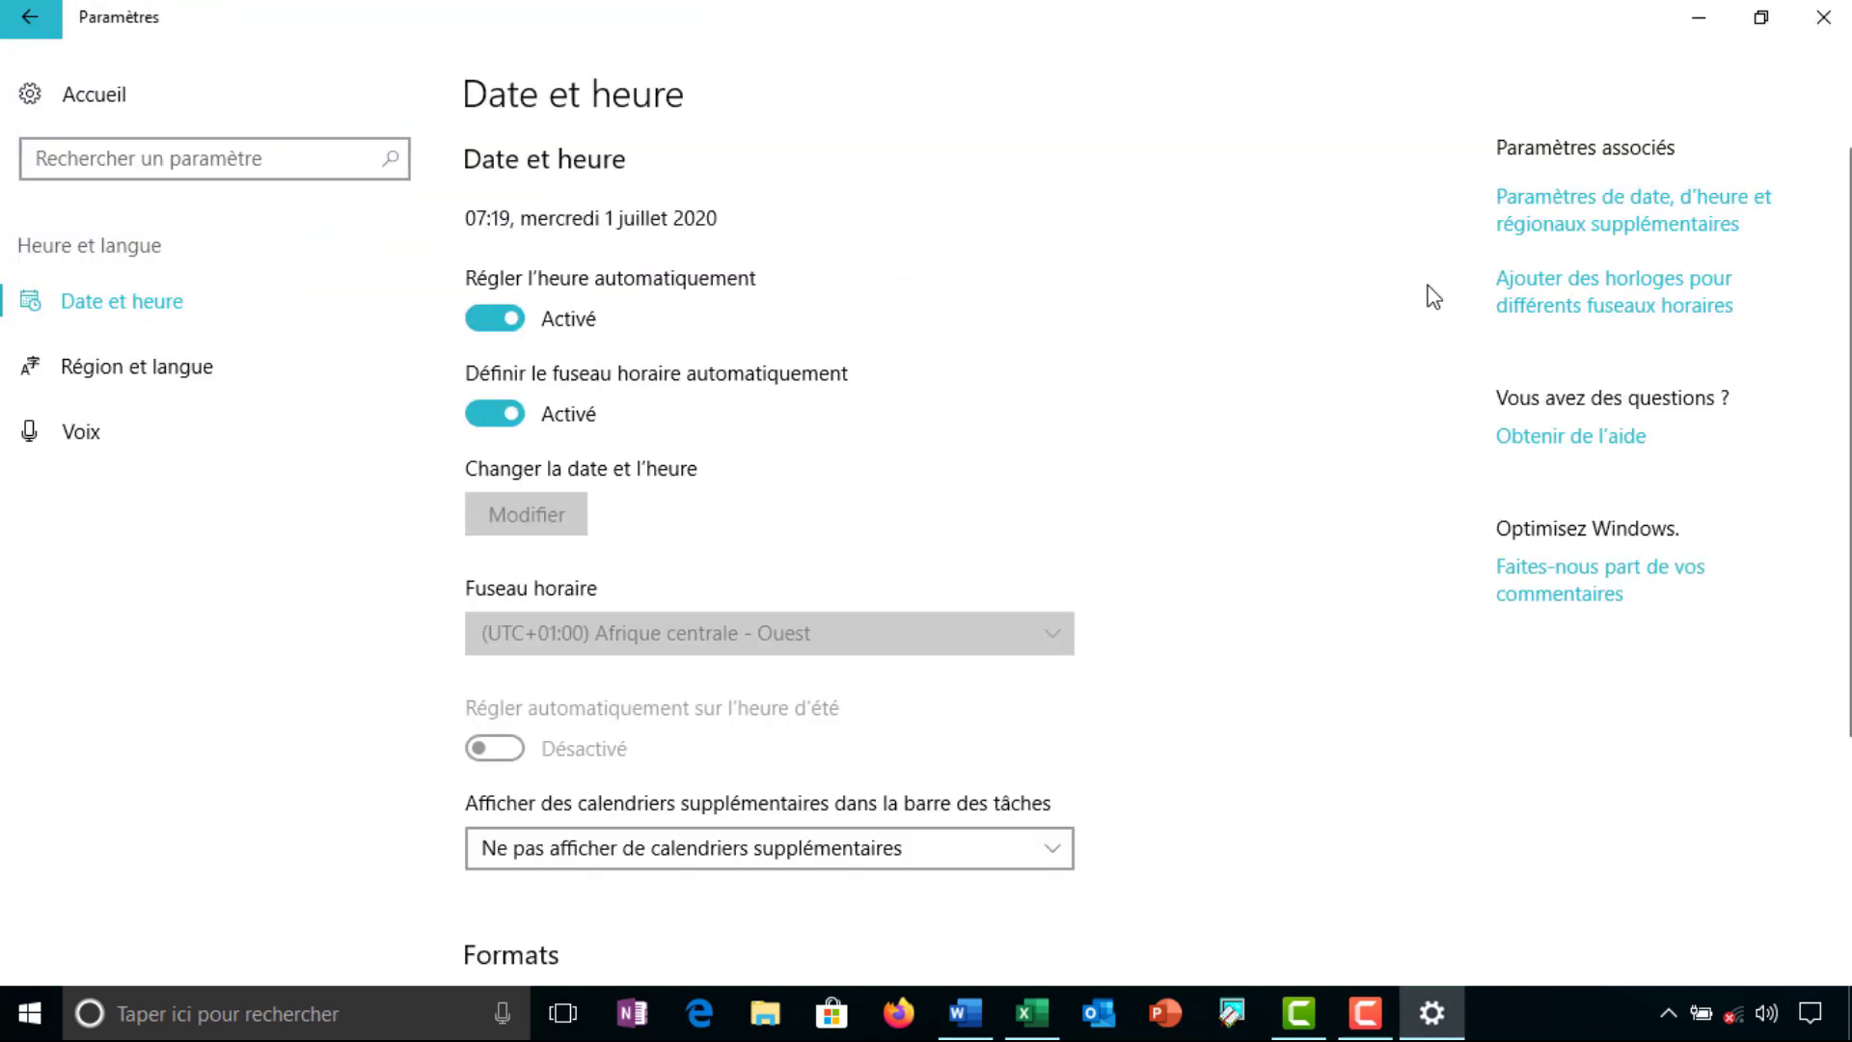
pyautogui.click(1831, 17)
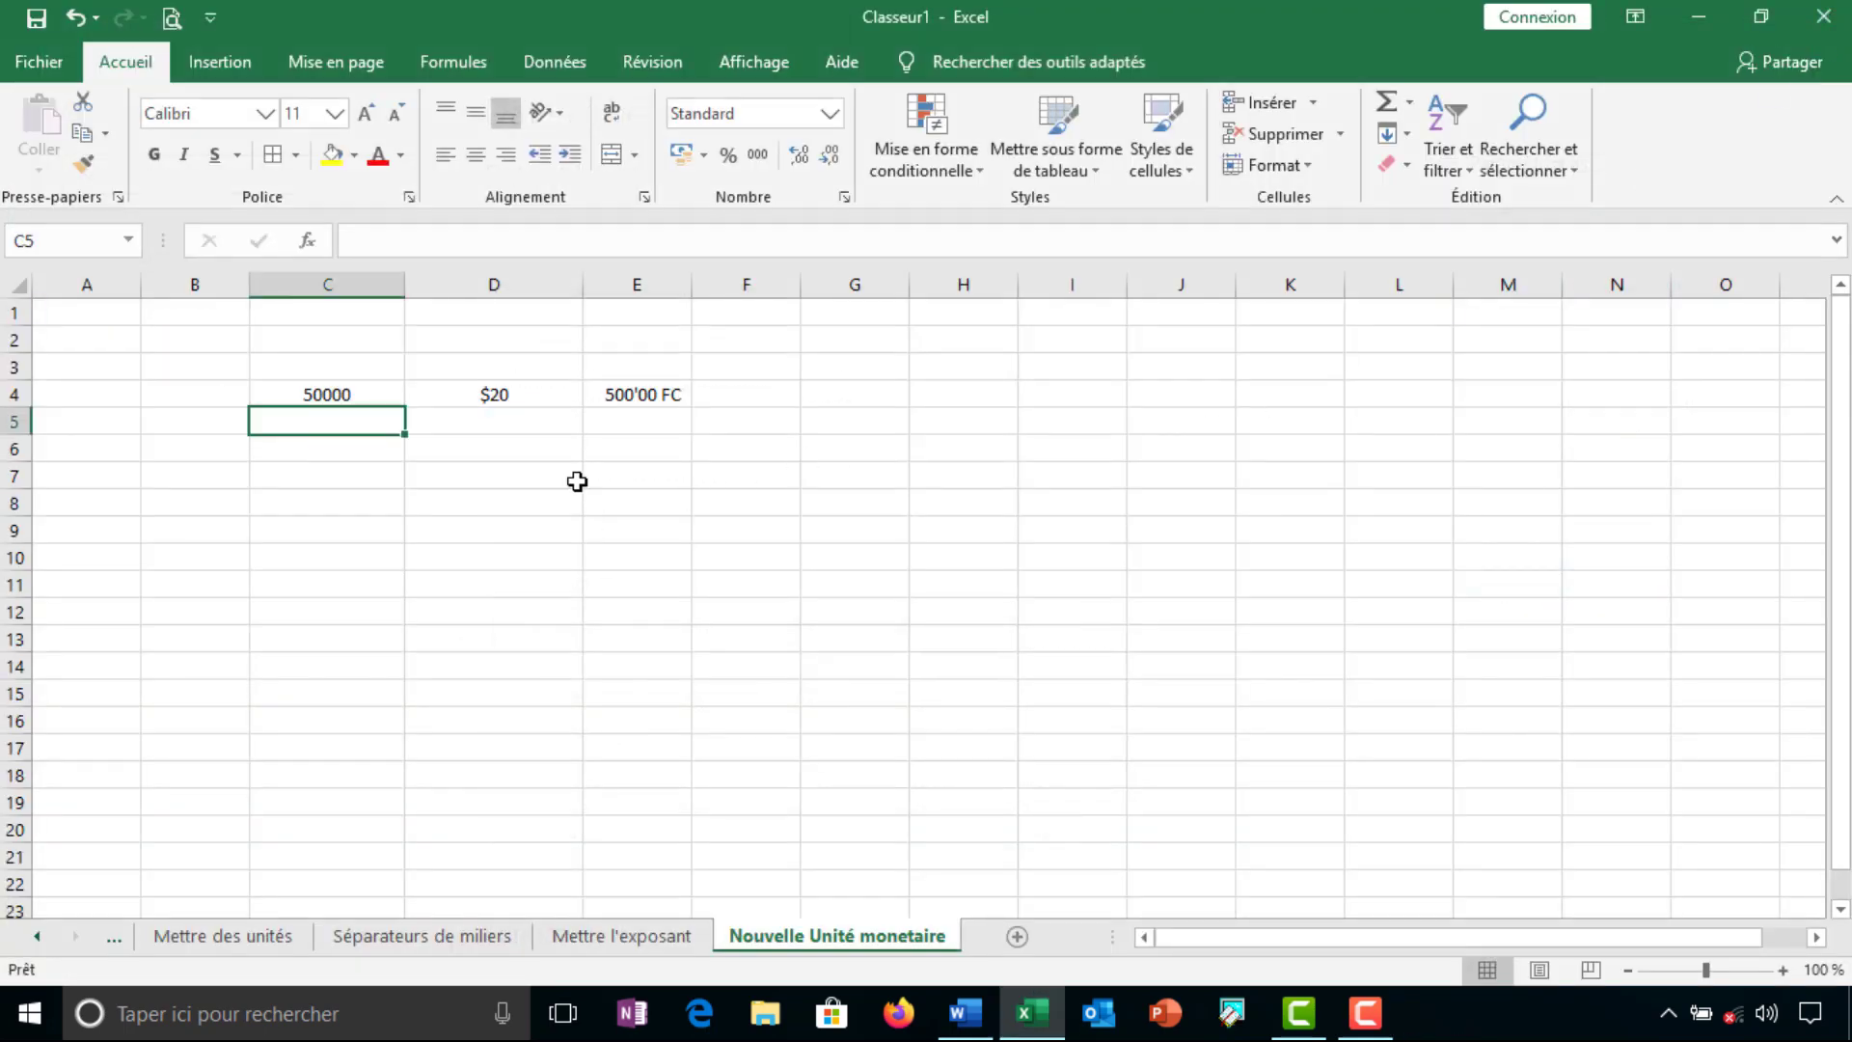
# Format C4 as Monétaire with the FC symbol and 2 decimals, showing 50 000'00 FC
pyautogui.click(371, 397)
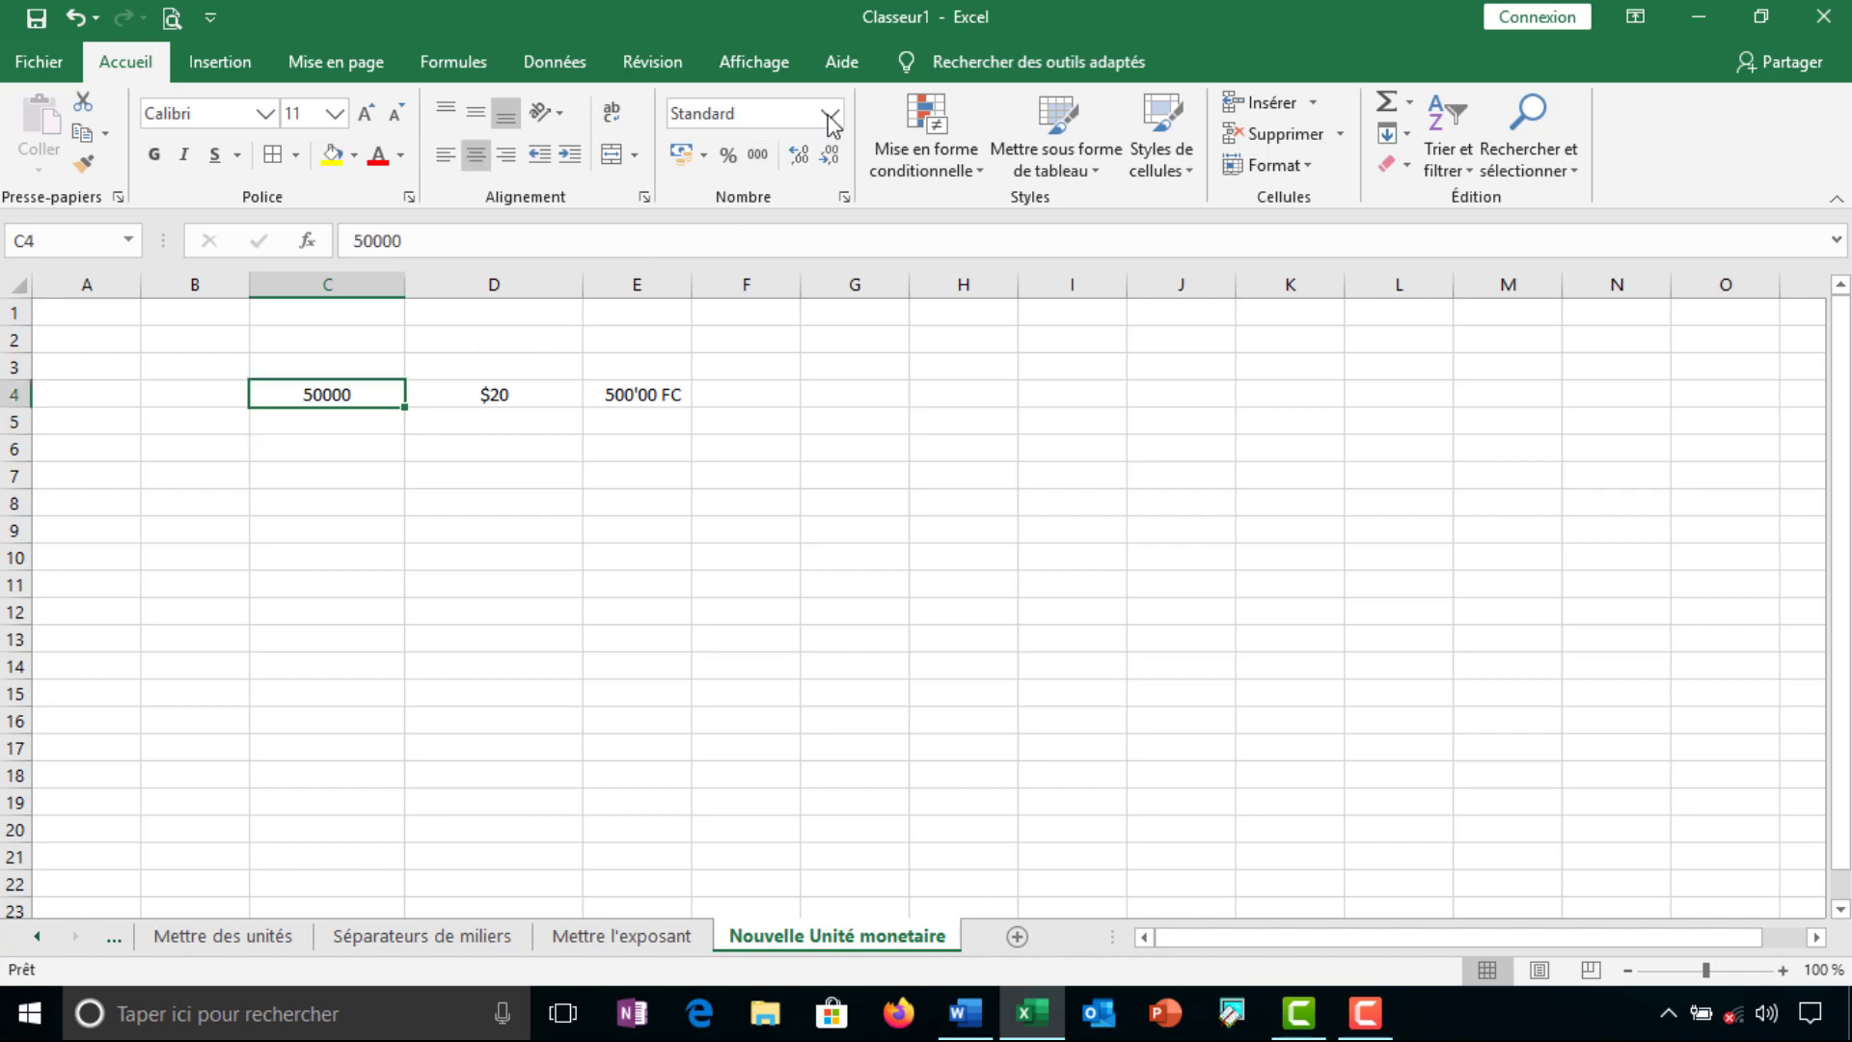
pyautogui.click(844, 198)
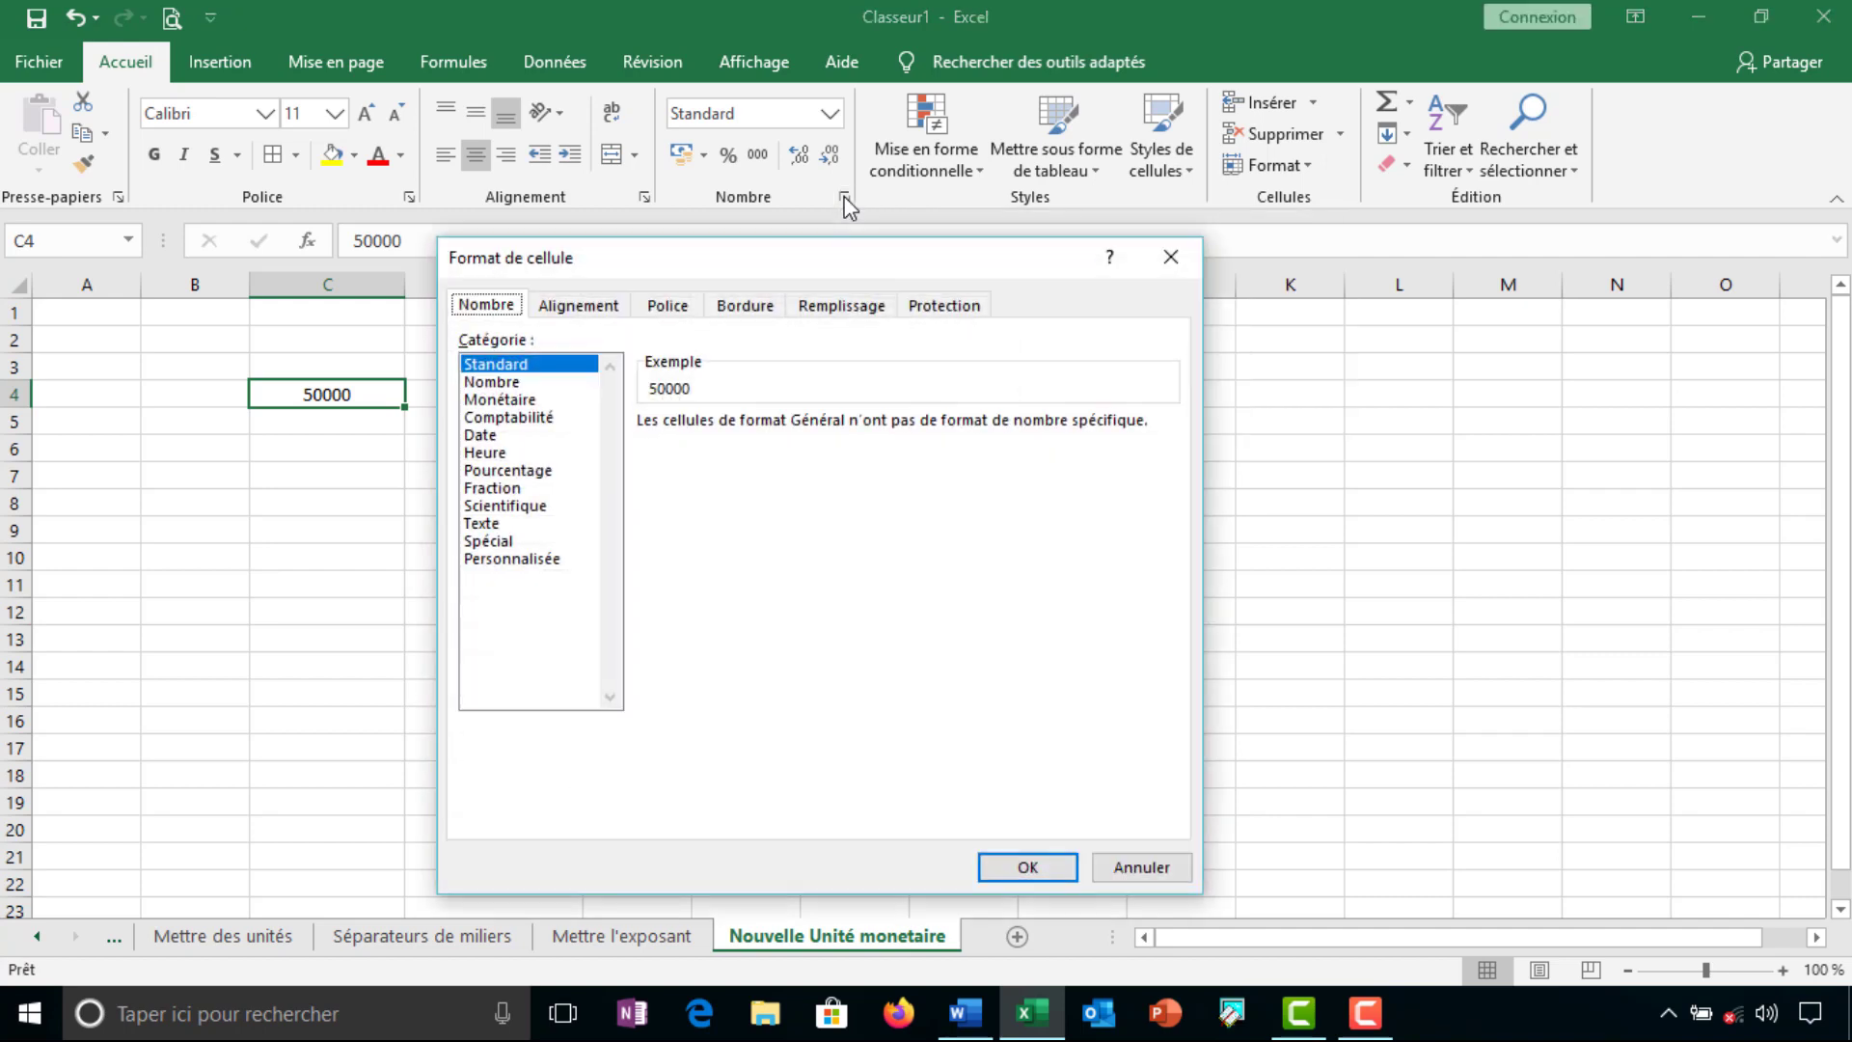
pyautogui.click(526, 401)
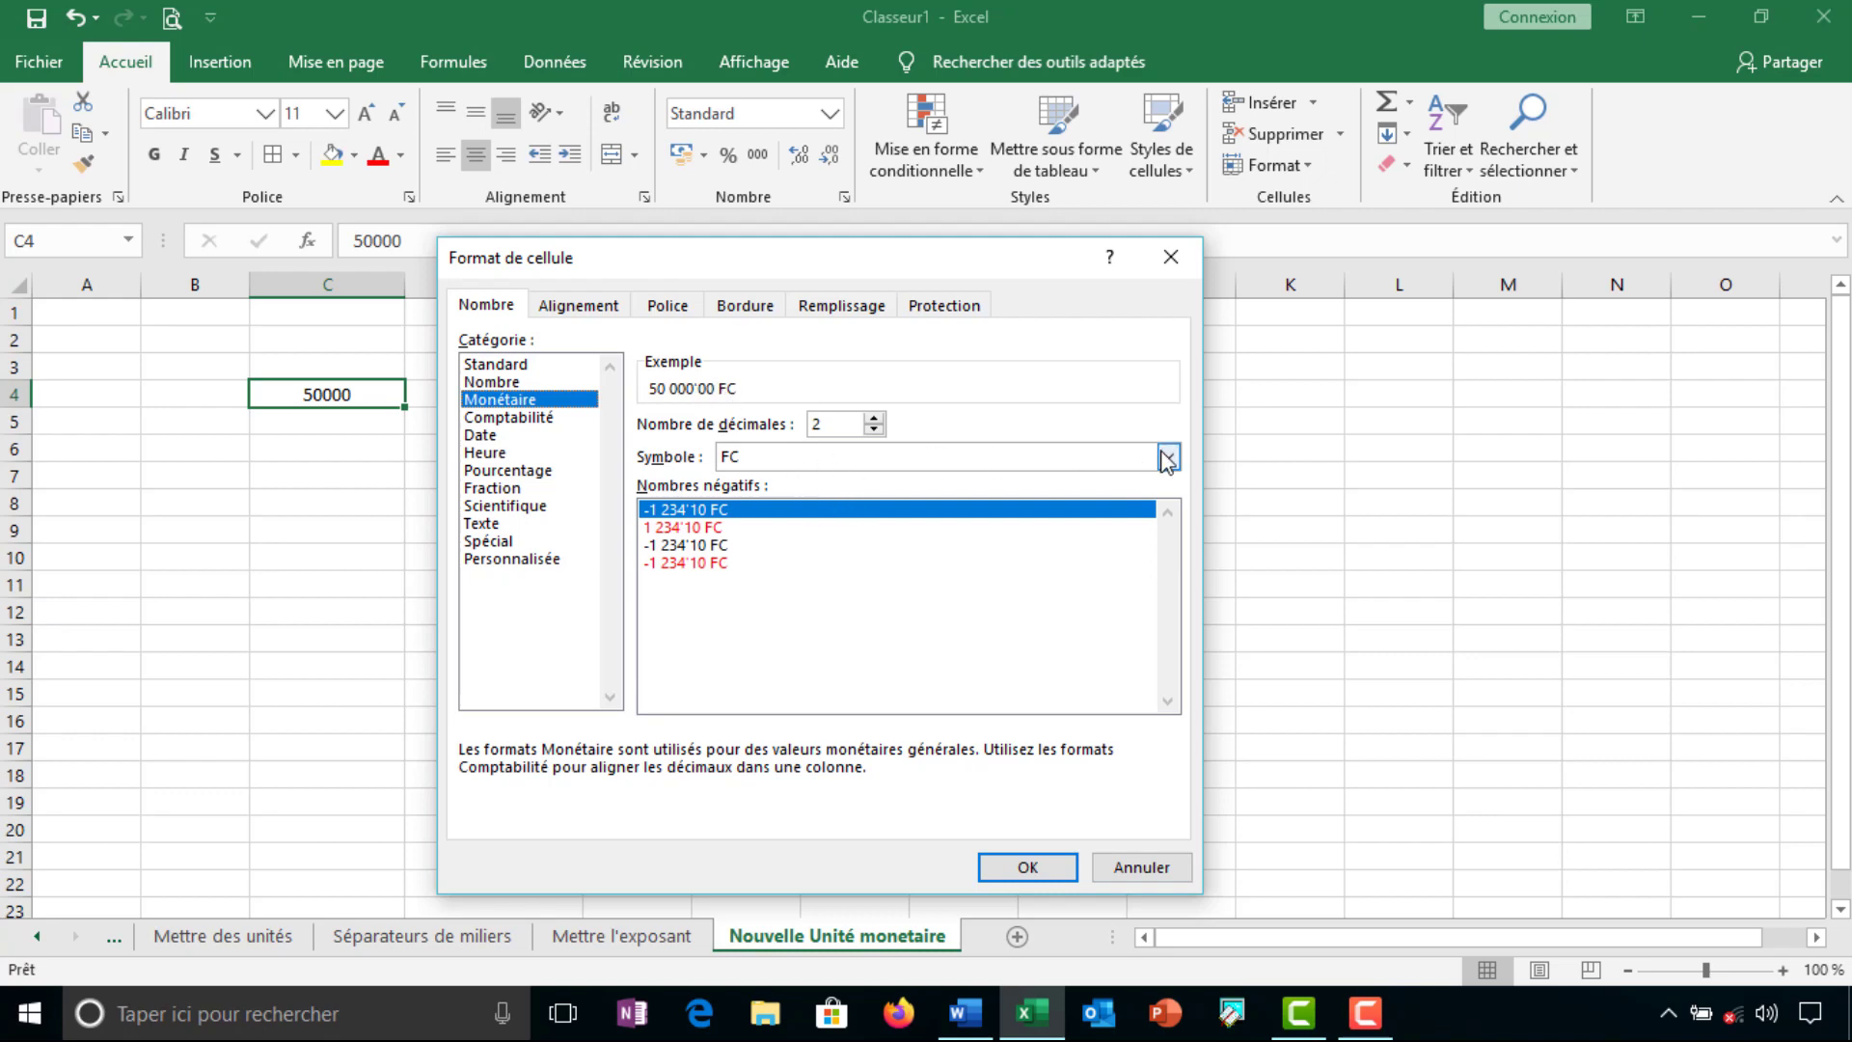
pyautogui.click(1167, 458)
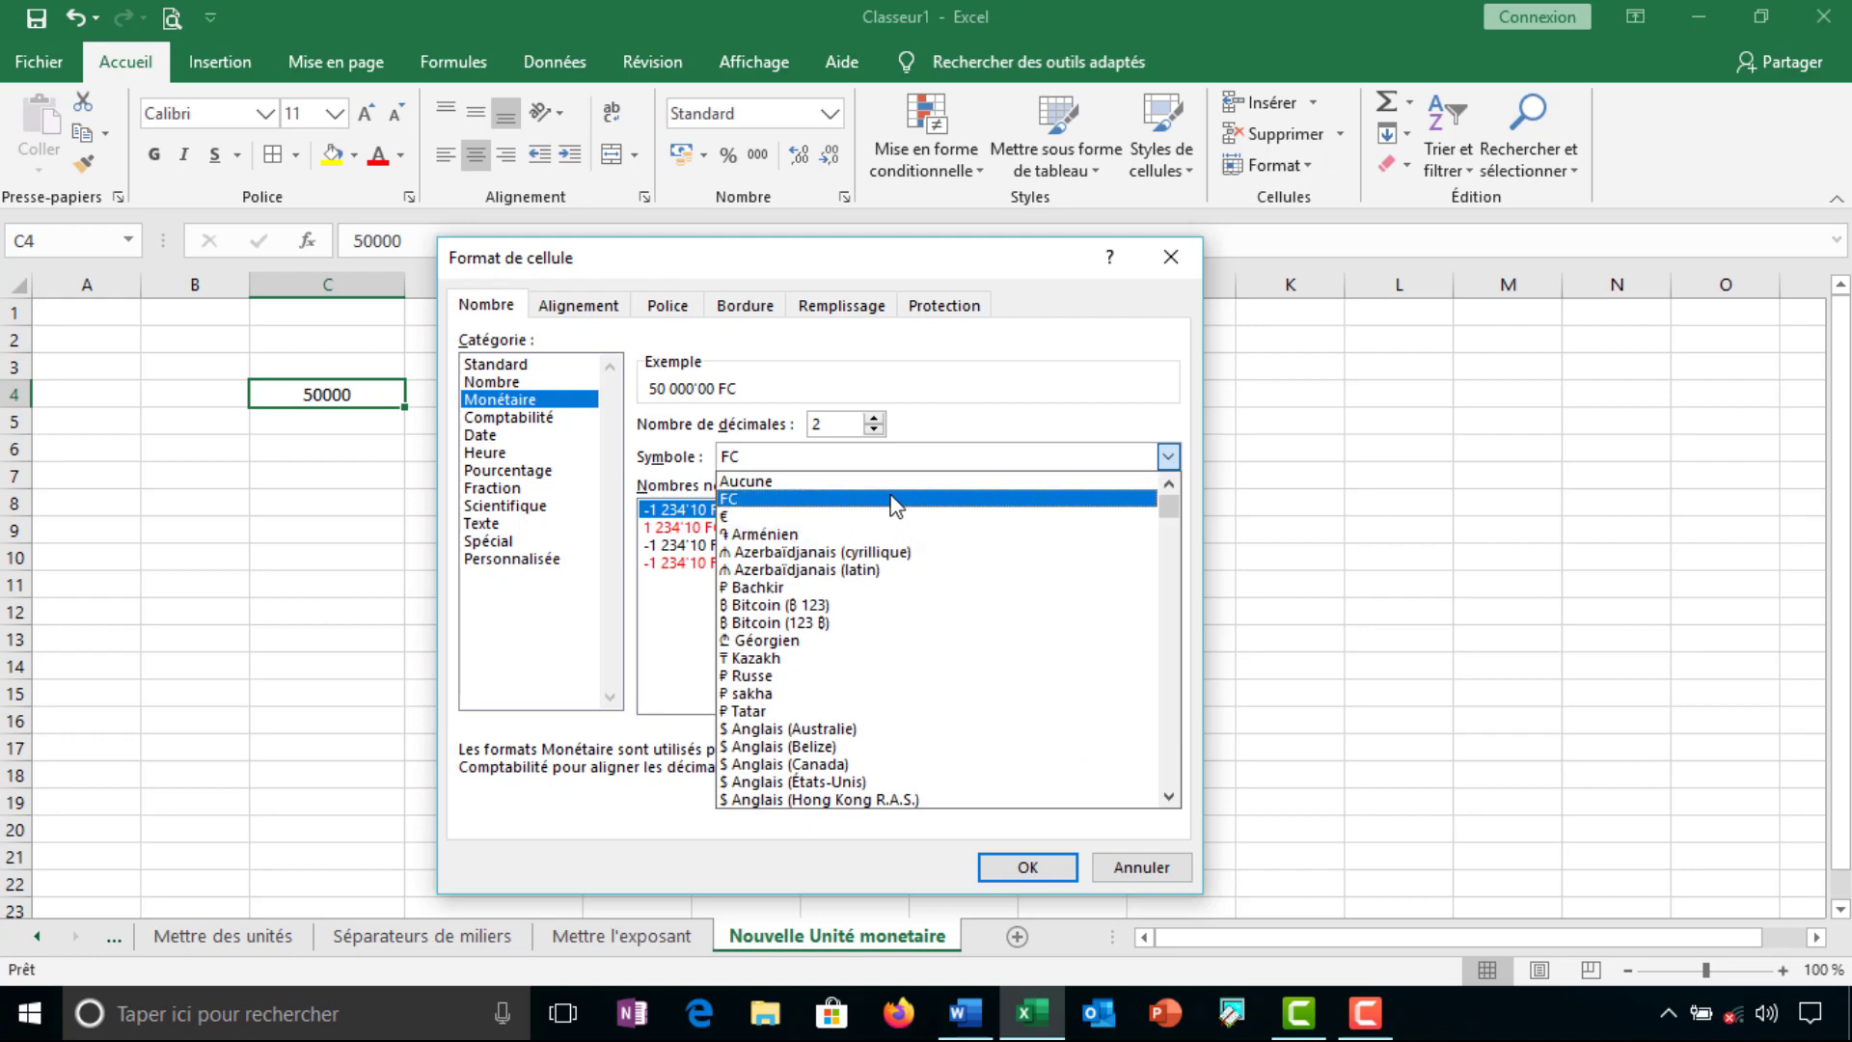
pyautogui.click(910, 454)
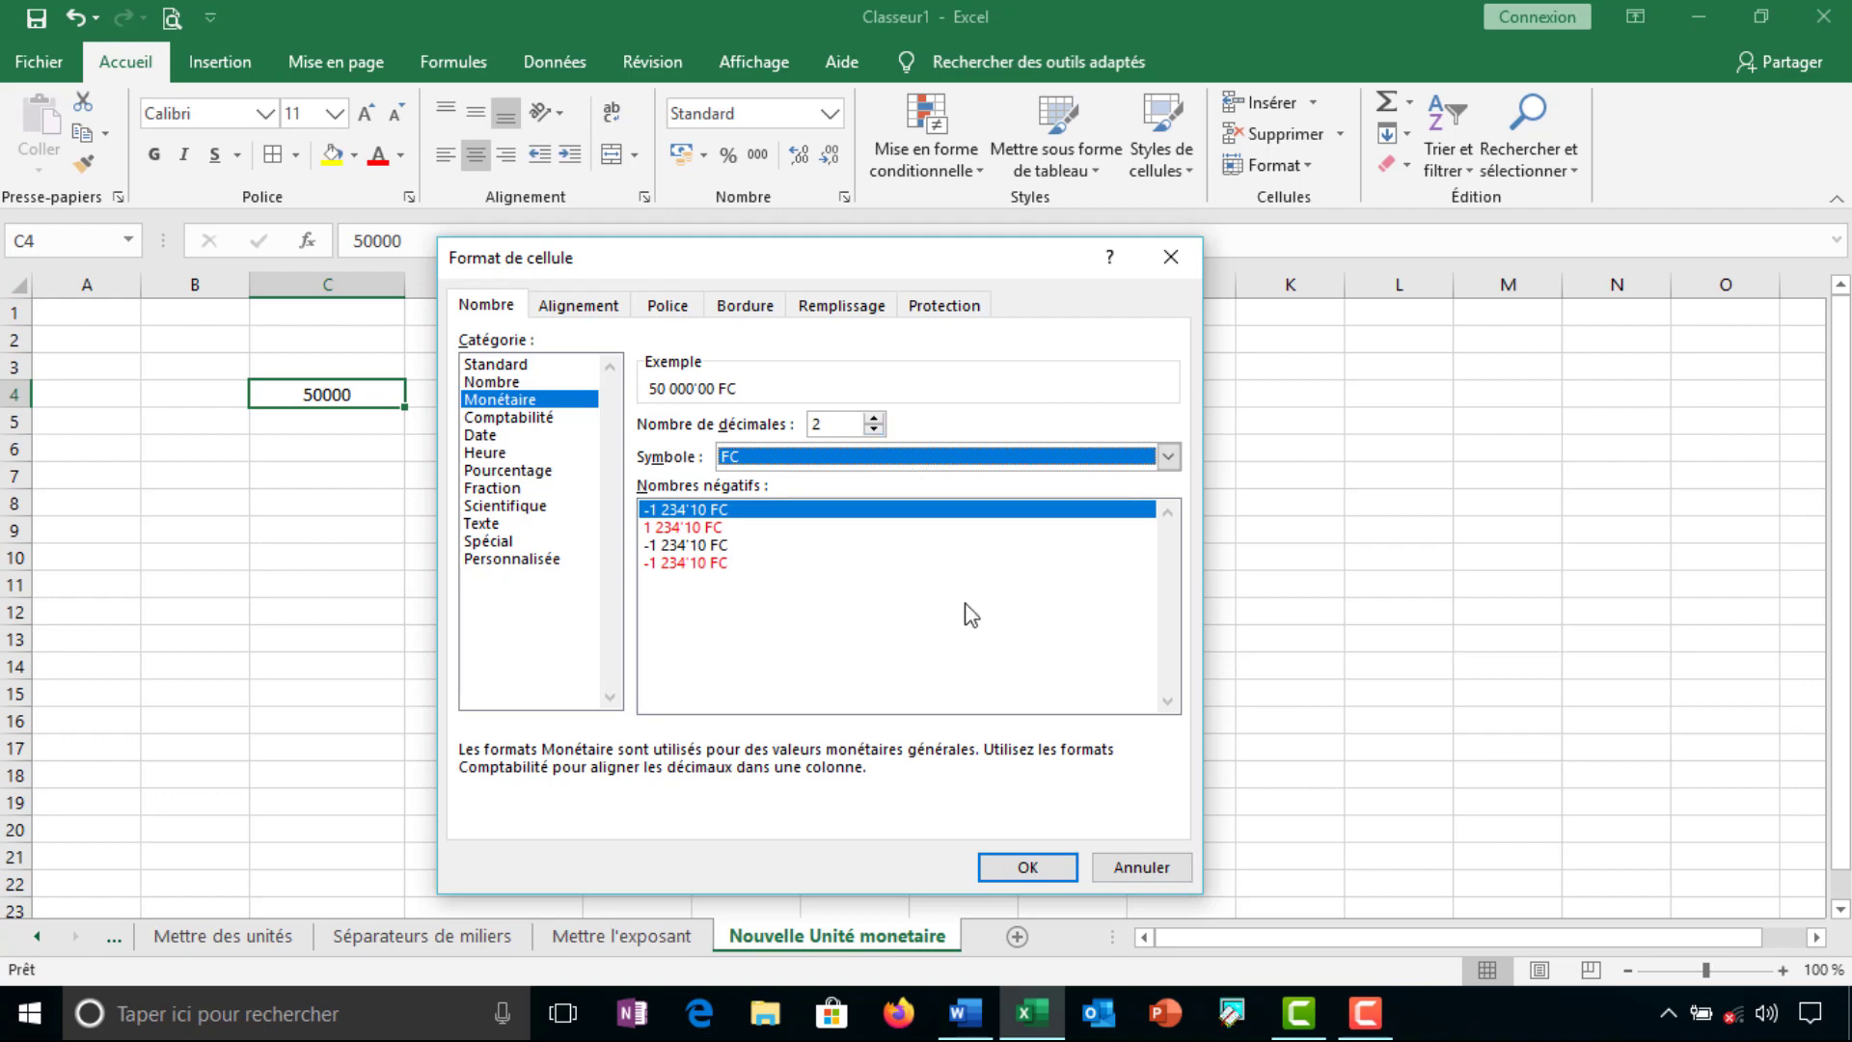
pyautogui.click(1034, 866)
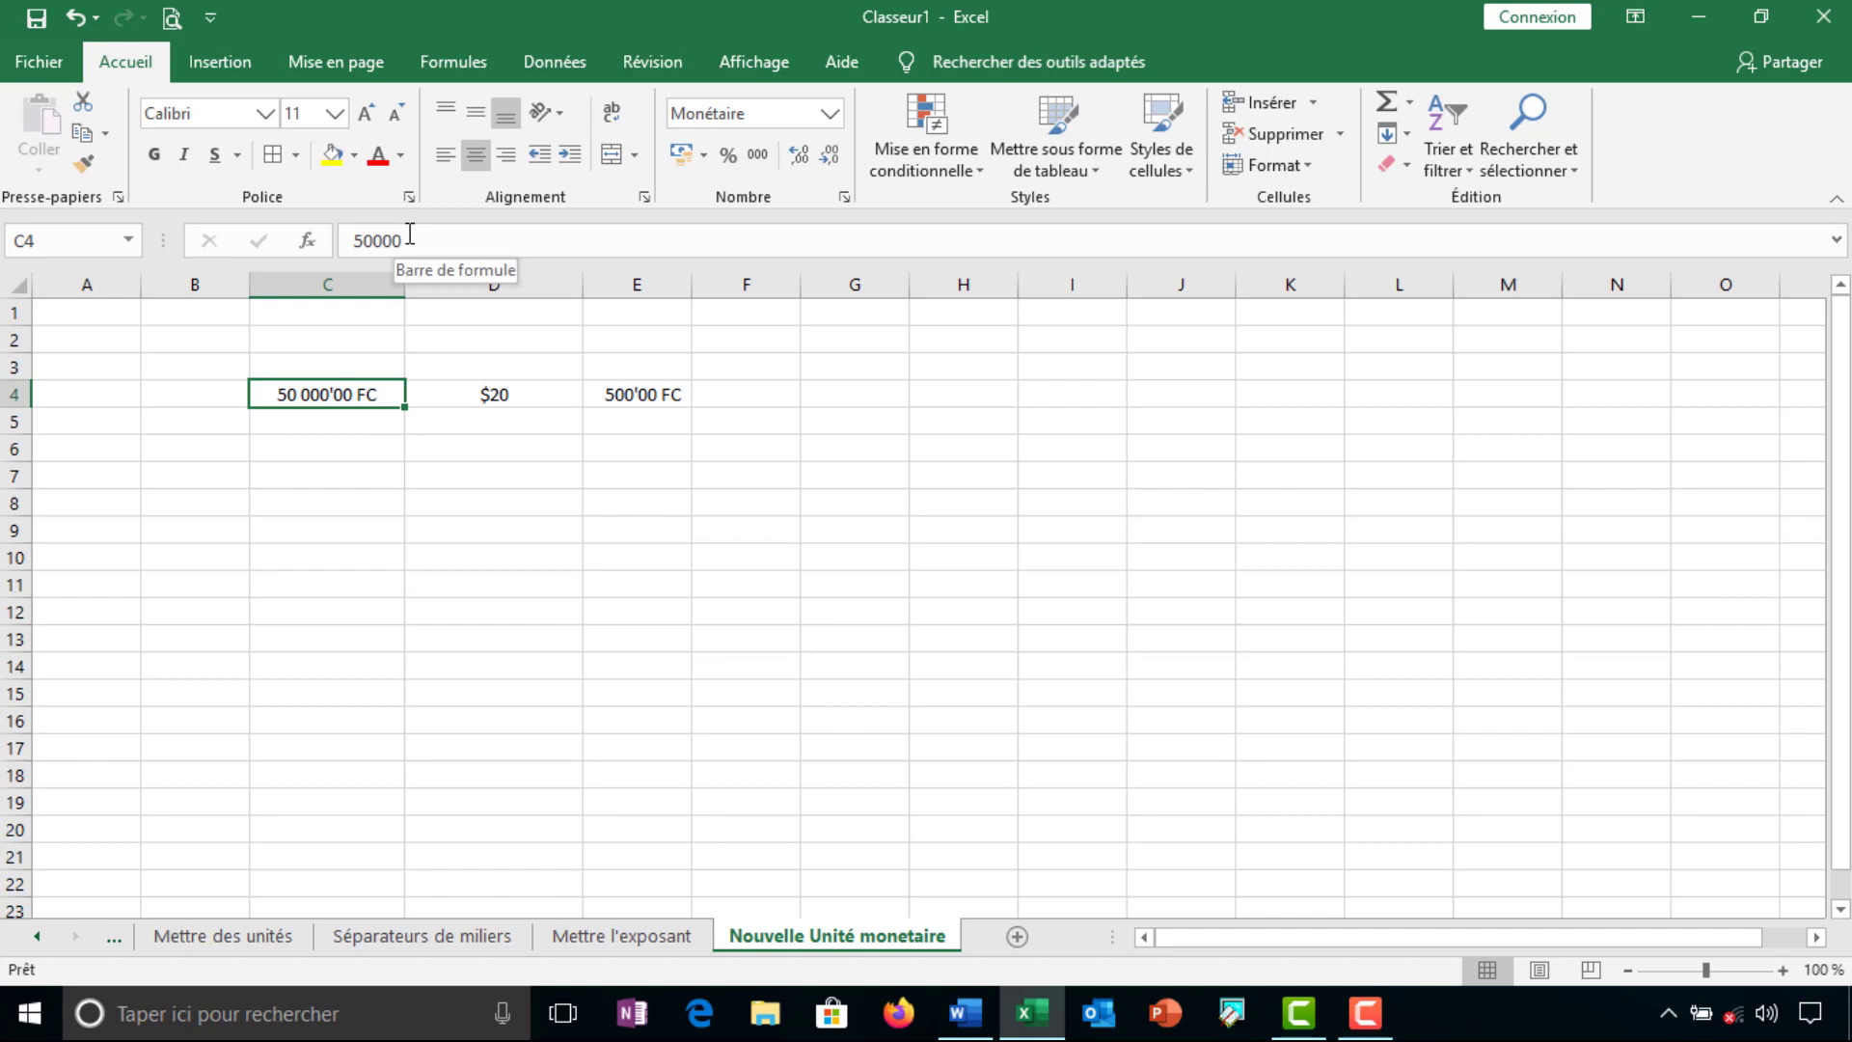
pyautogui.click(500, 392)
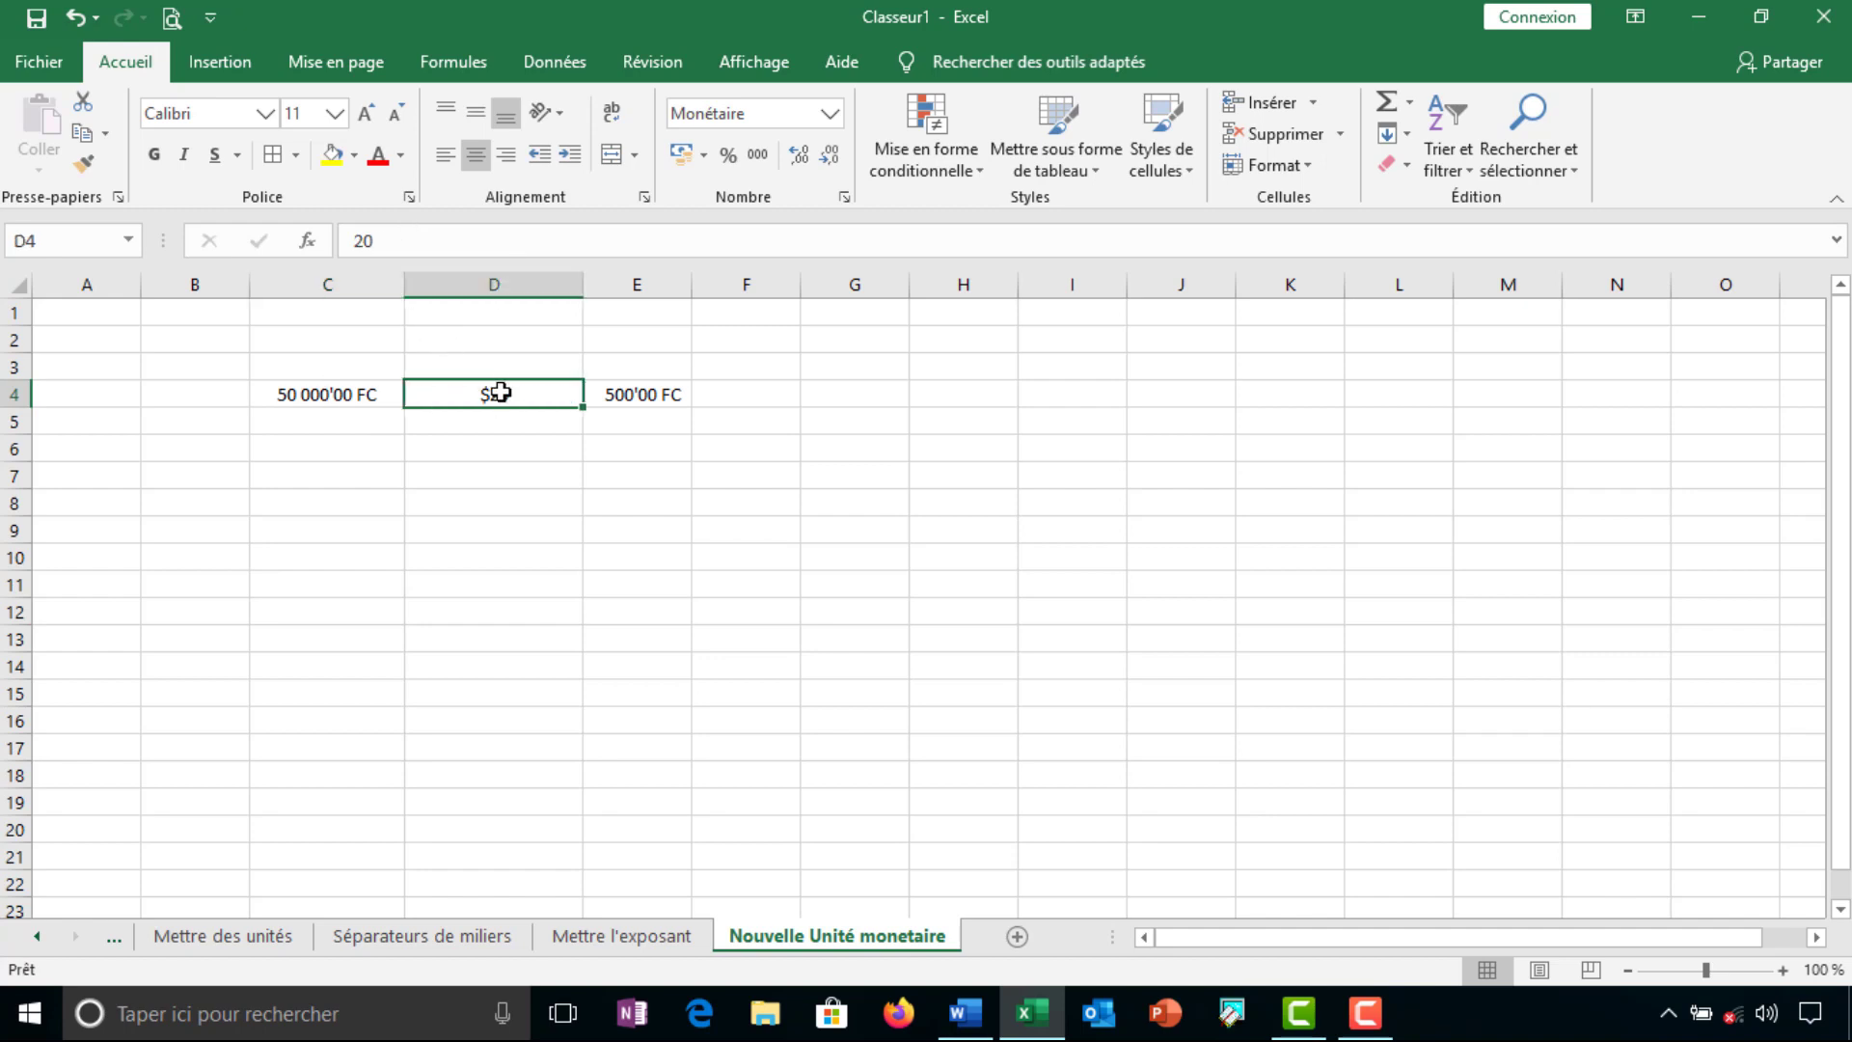
pyautogui.click(635, 394)
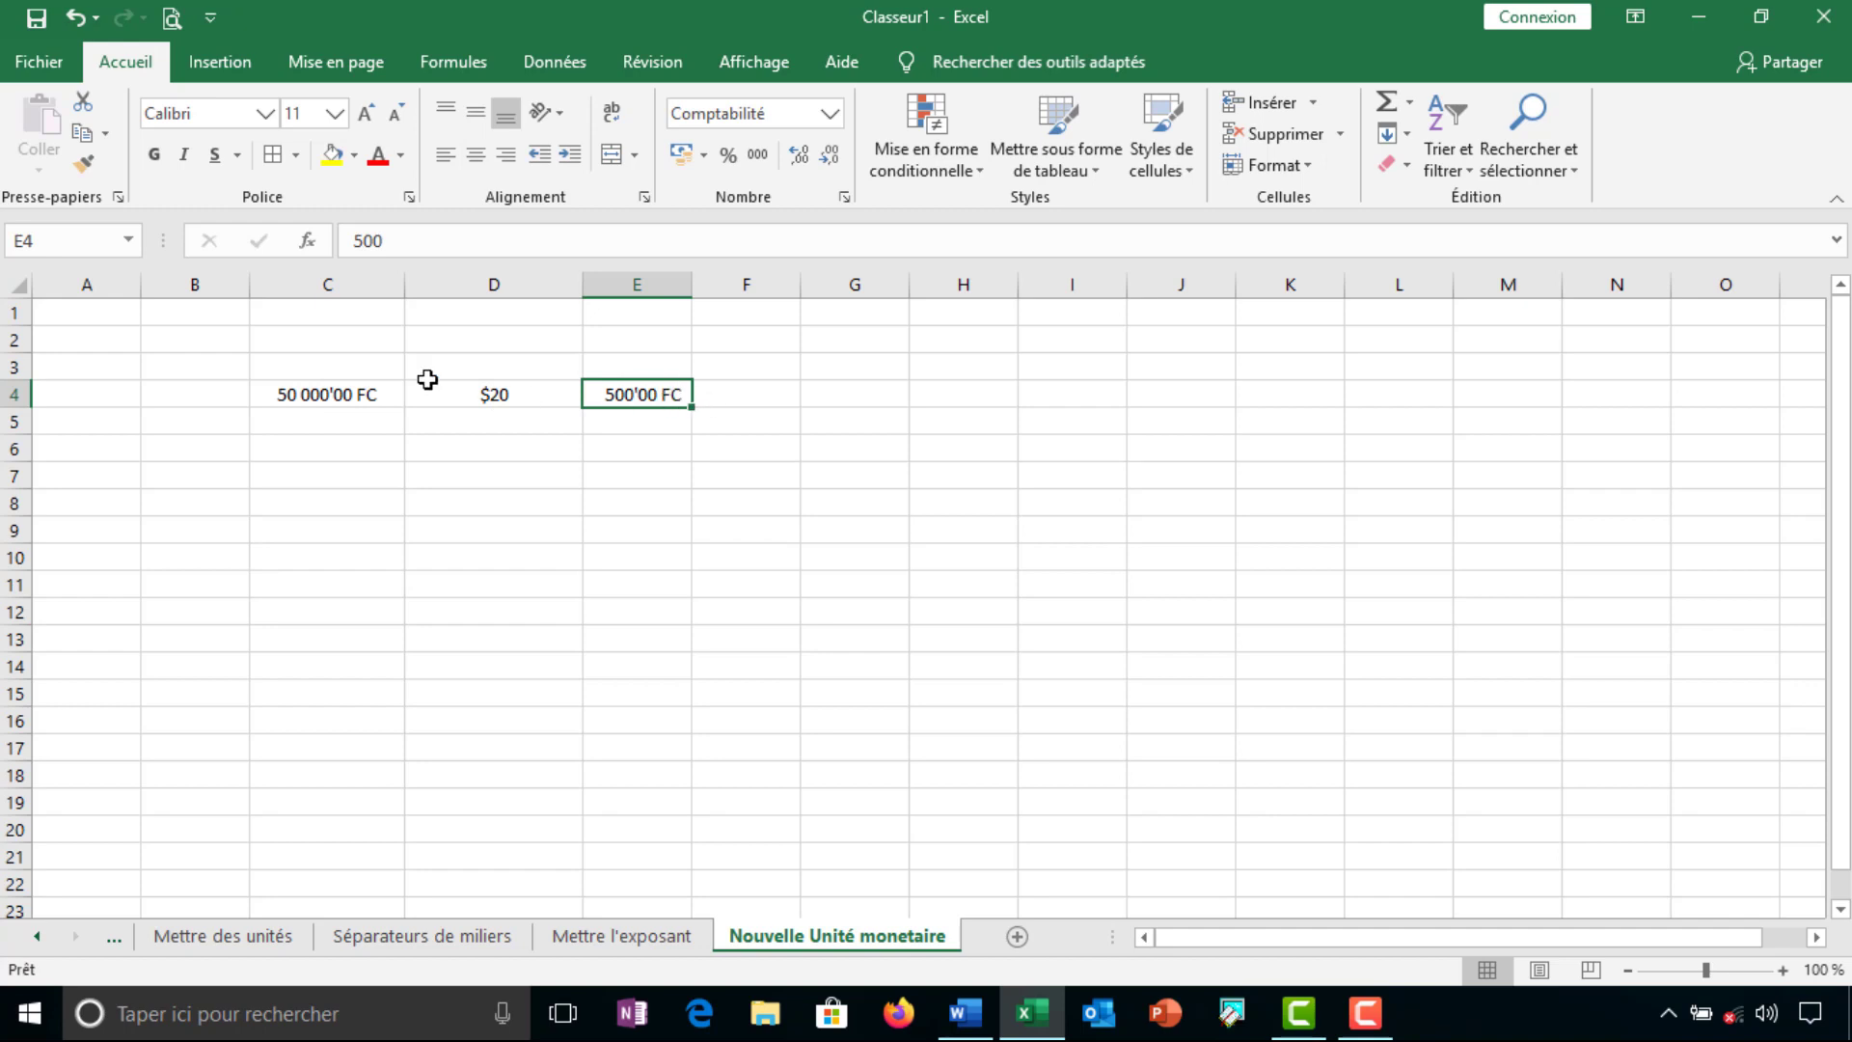
pyautogui.click(392, 399)
pyautogui.click(360, 422)
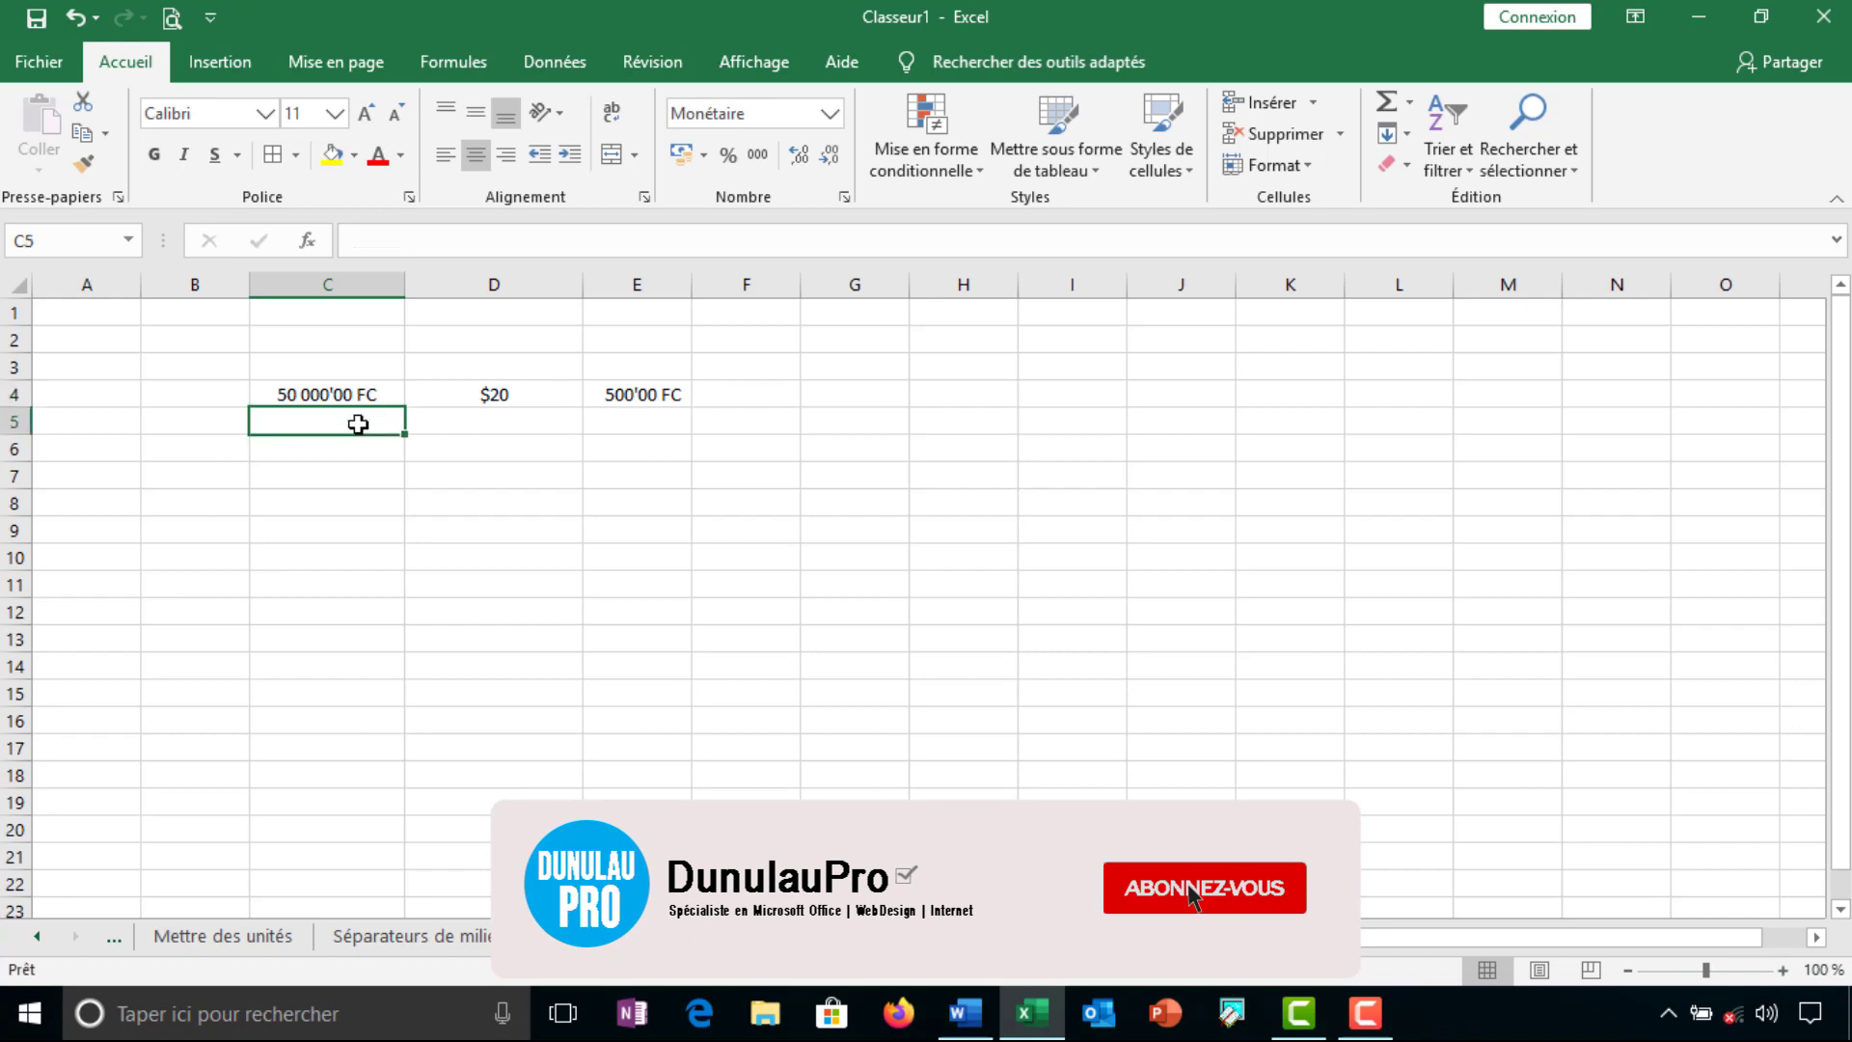
pyautogui.click(358, 398)
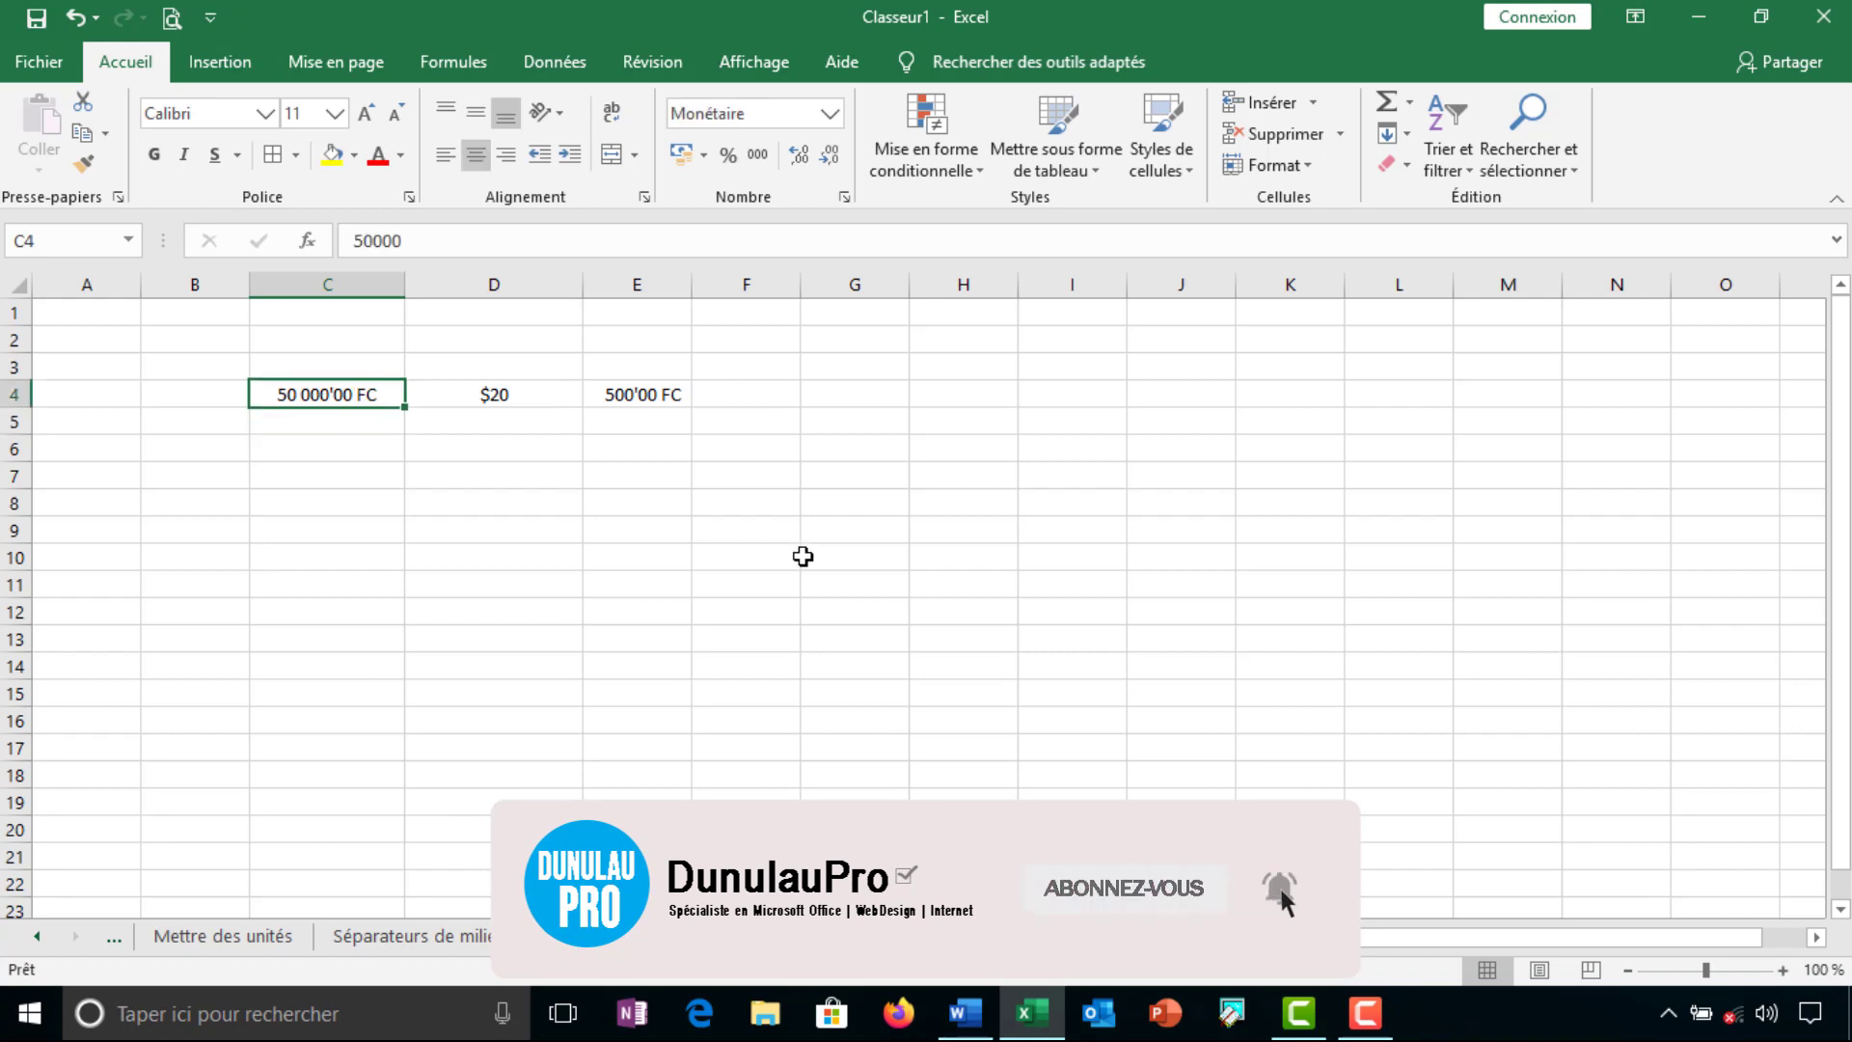